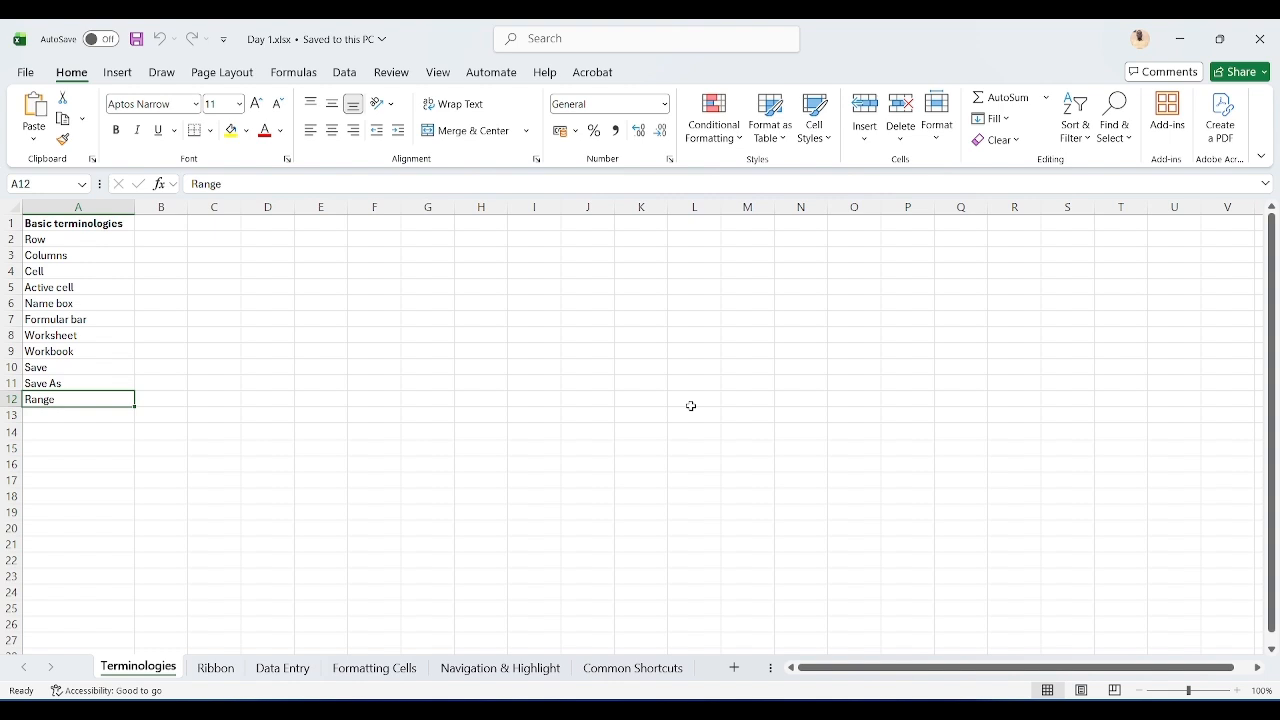
Step: Jump to cell A1, down to the last row of column A, and back up to the top of the sheet
{"action": "key", "text": "ctrl+Home"}
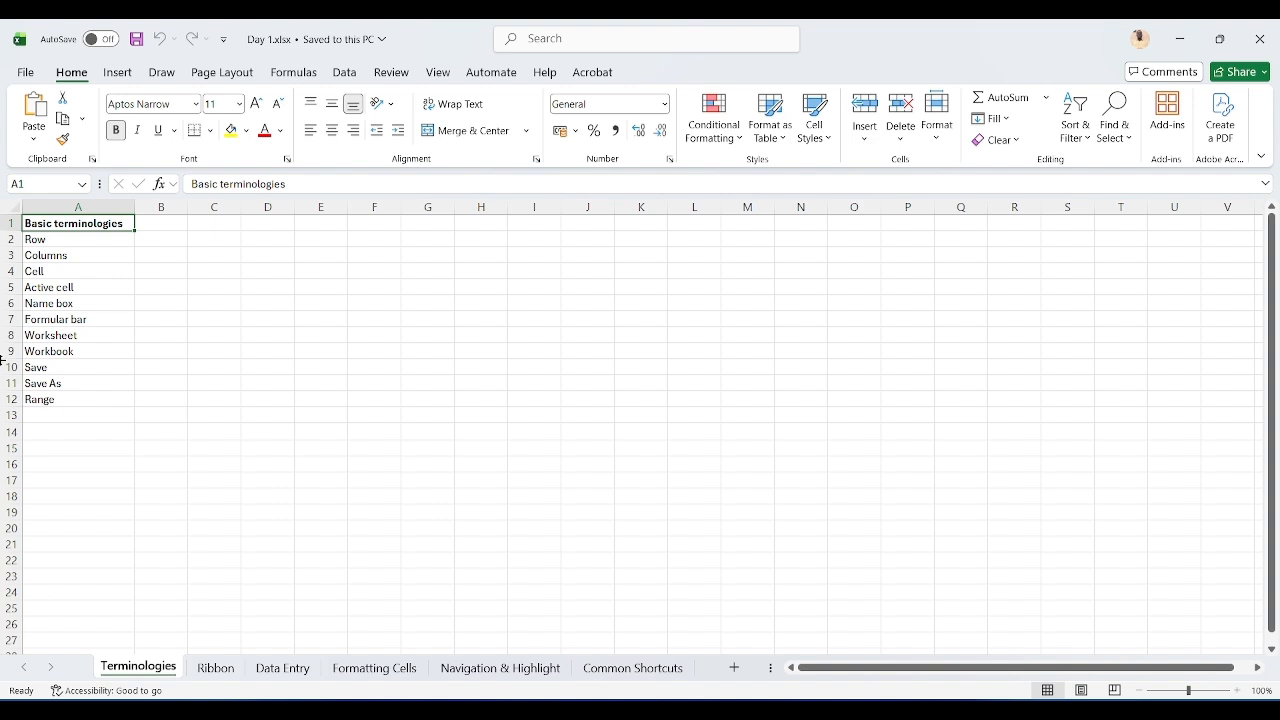
{"action": "key", "text": "ctrl+Down"}
{"action": "key", "text": "ctrl+Down"}
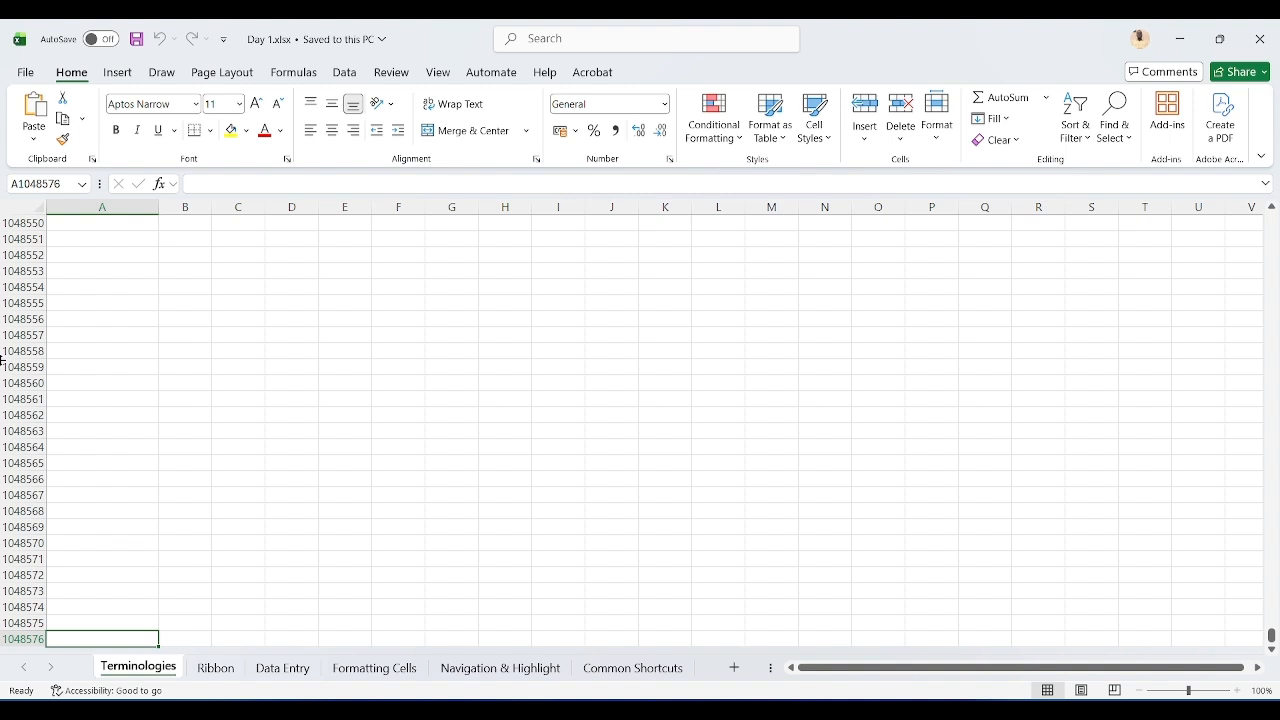
{"action": "key", "text": "ctrl+Up"}
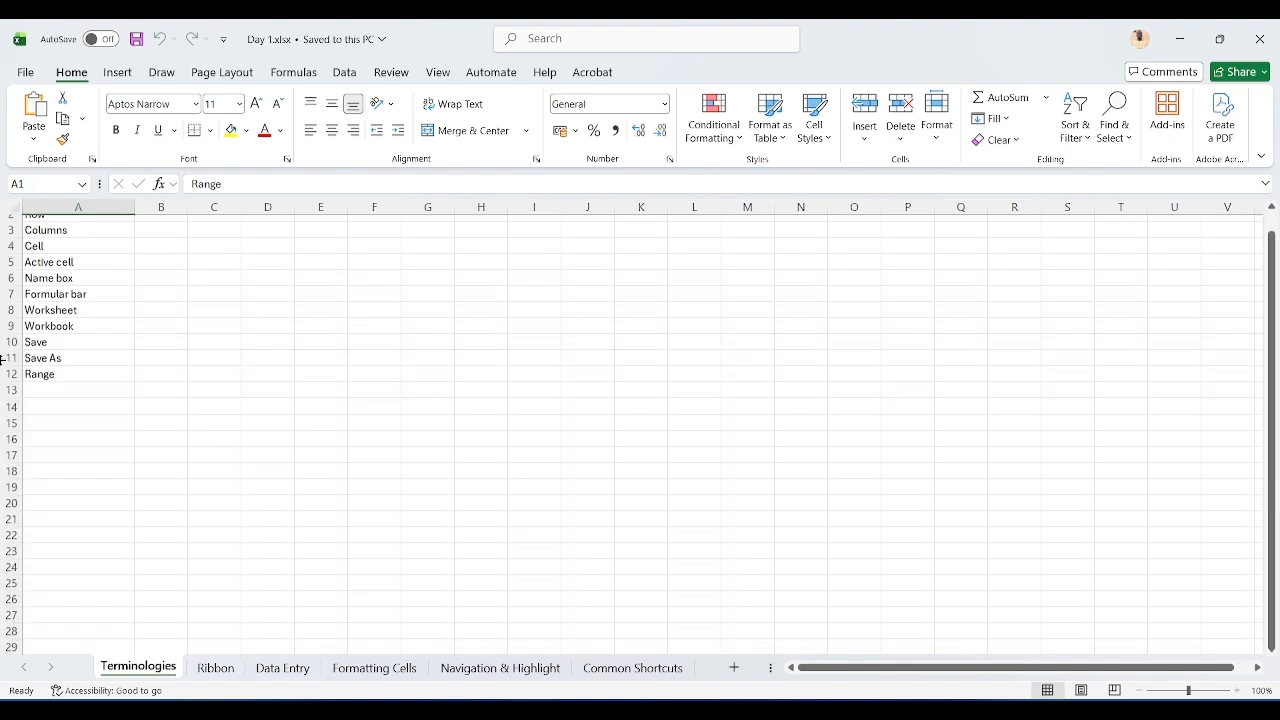
{"action": "key", "text": "ctrl+Up"}
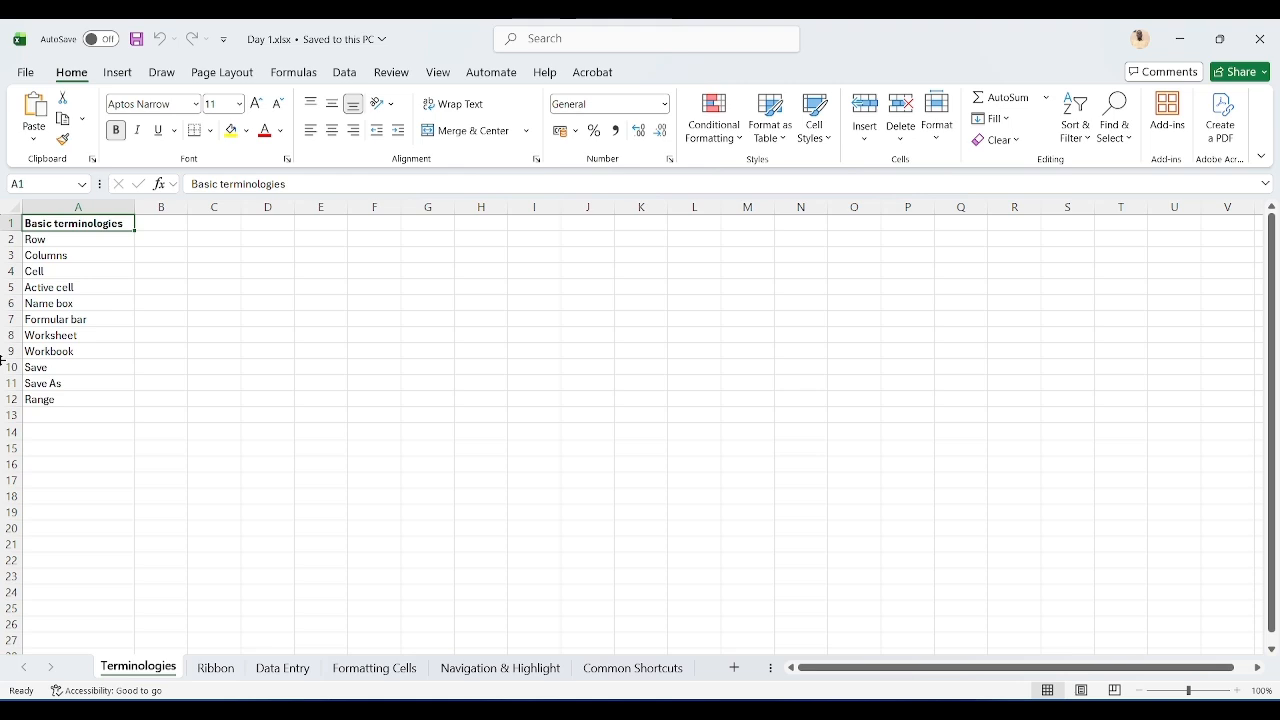
Step: Select rows 2, 3 and 4 in turn, then select columns A and B
{"action": "left_click", "coordinate": [5, 240]}
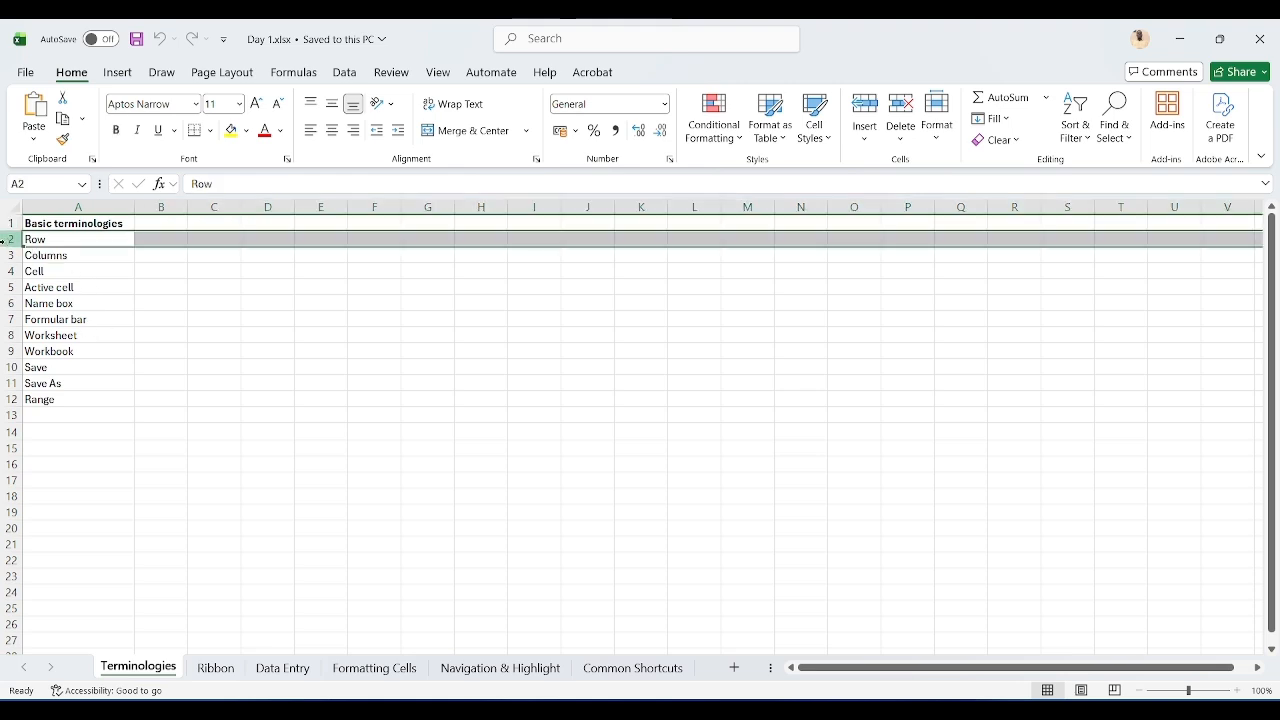
{"action": "left_click", "coordinate": [5, 255]}
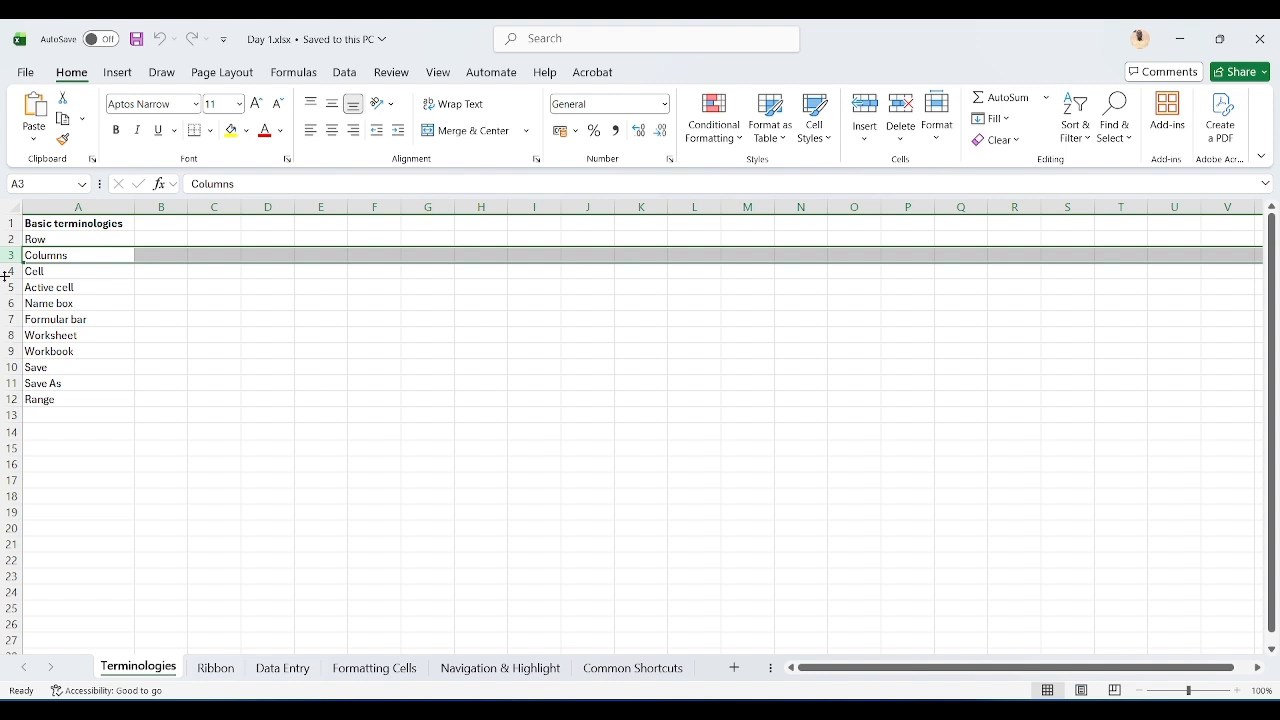
{"action": "left_click", "coordinate": [7, 271]}
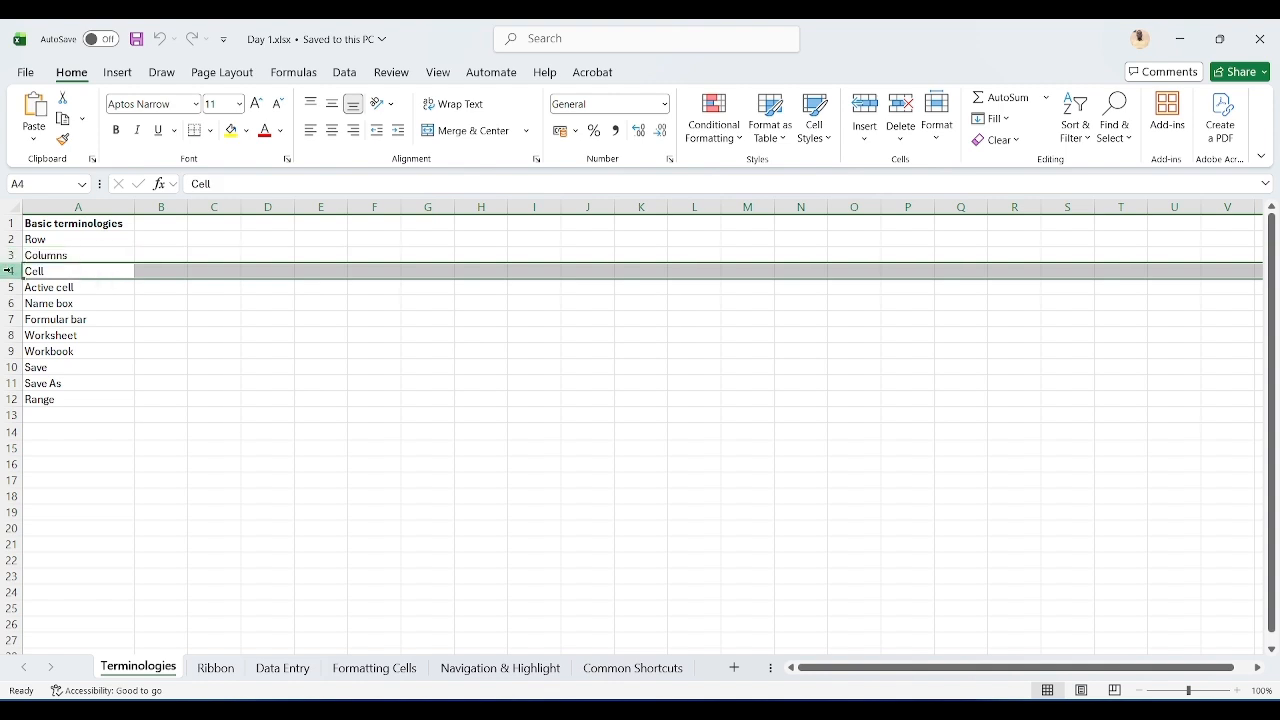
{"action": "left_click", "coordinate": [77, 203]}
{"action": "left_click", "coordinate": [158, 205]}
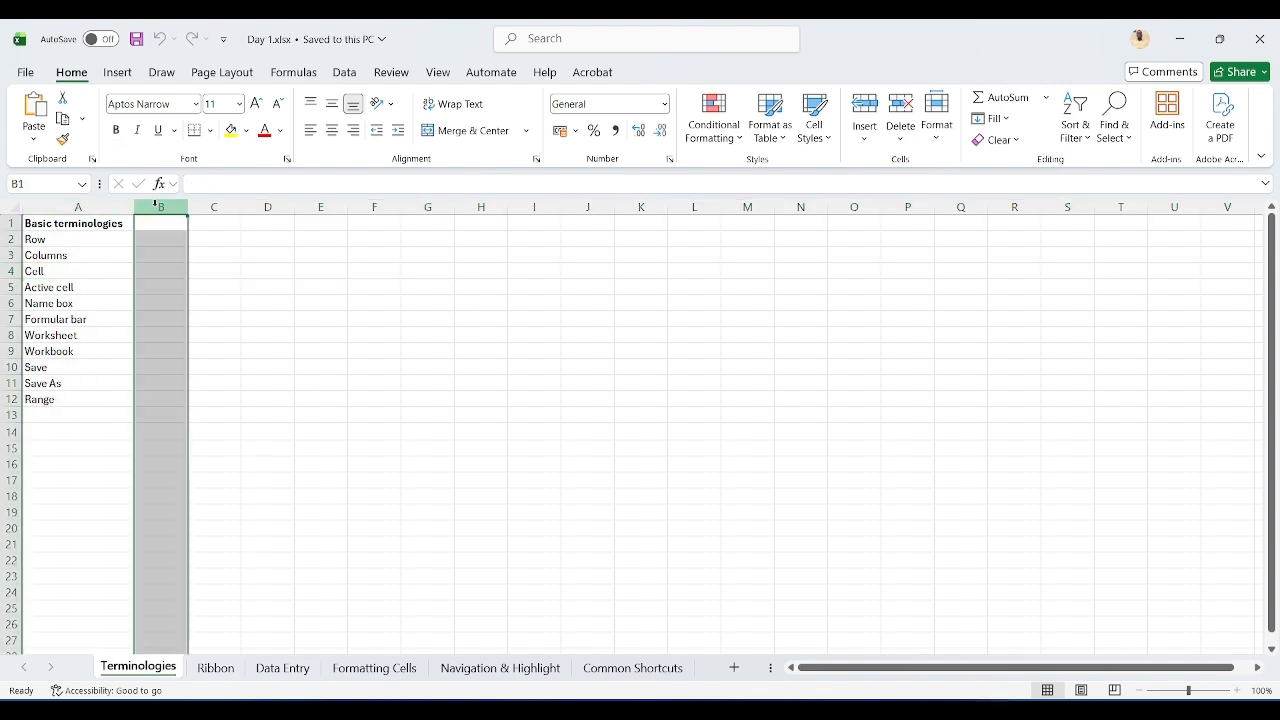
Step: Jump to the last column of row 1 and back, step across columns to AQ1 and AA1, and return to A1
{"action": "left_click", "coordinate": [270, 219]}
{"action": "key", "text": "ctrl+Right"}
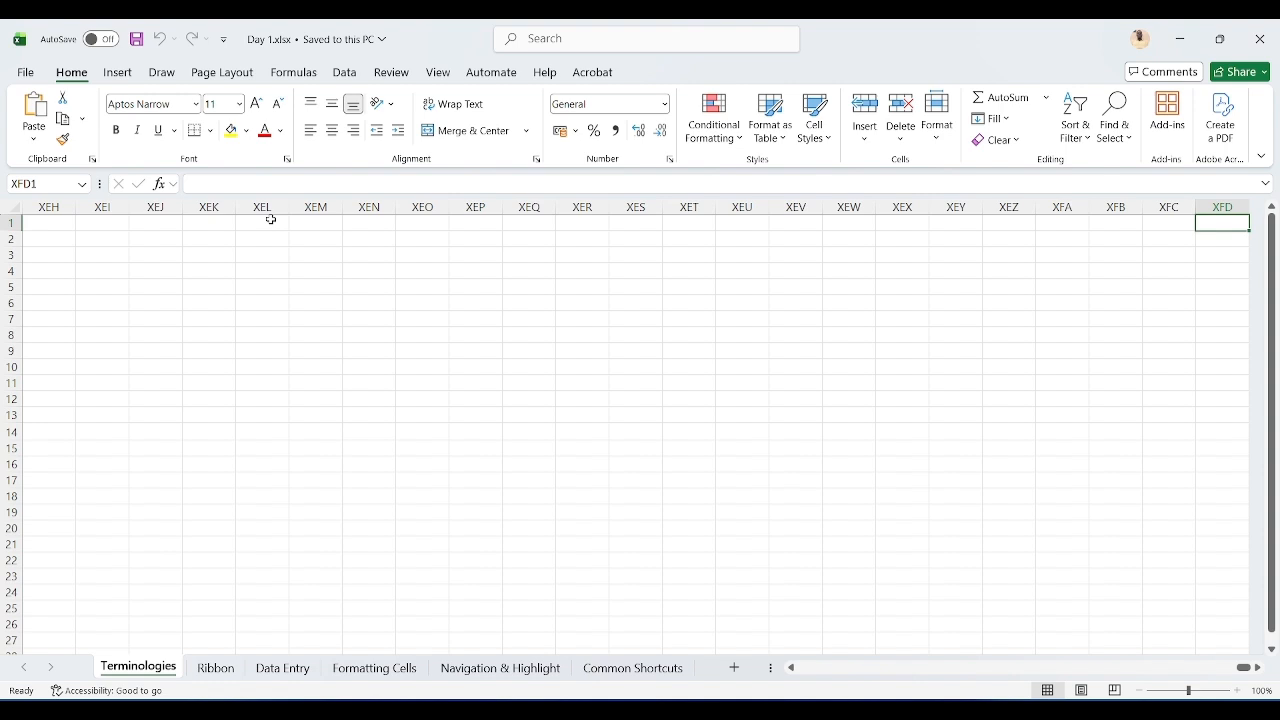
{"action": "key", "text": "ctrl+Left"}
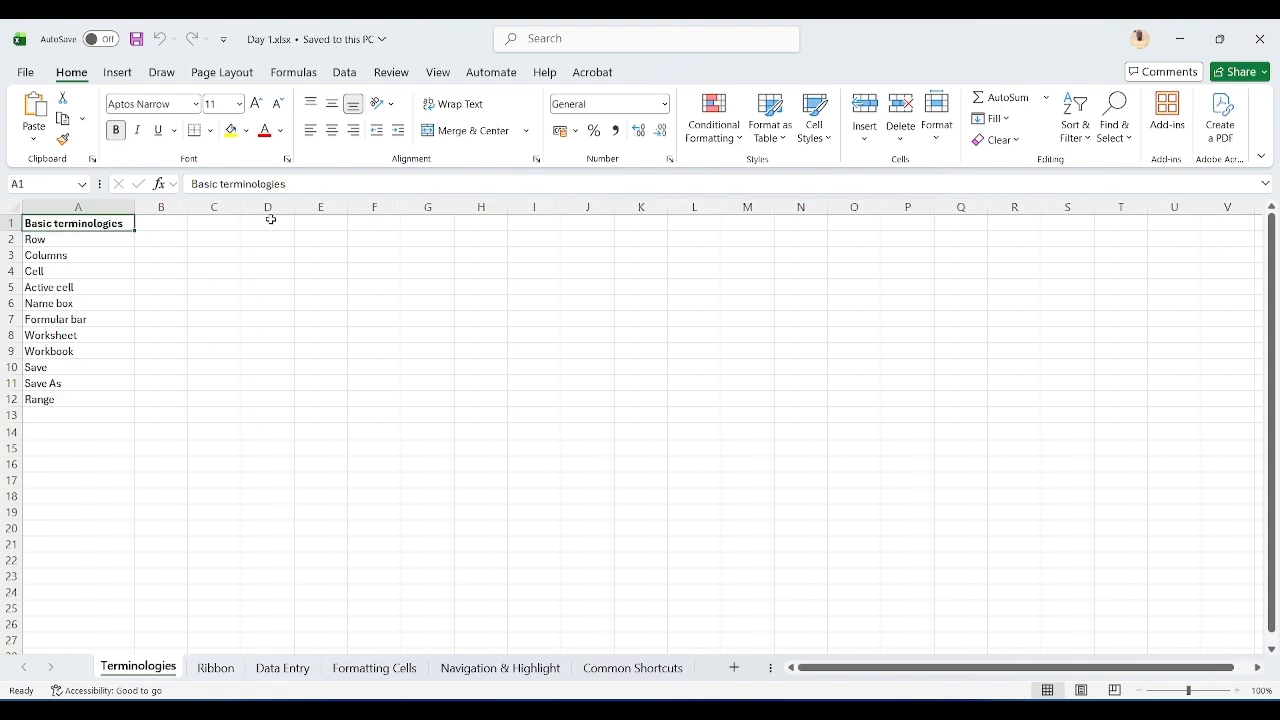
{"action": "key", "text": "Right"}
{"action": "key", "text": "Right"}
{"action": "key", "text": "Right"}
{"action": "key", "text": "Right"}
{"action": "key", "text": "Right"}
{"action": "key", "text": "Right"}
{"action": "key", "text": "Right"}
{"action": "key", "text": "Right"}
{"action": "key", "text": "Right"}
{"action": "key", "text": "Right"}
{"action": "key", "text": "Right"}
{"action": "key", "text": "Right"}
{"action": "key", "text": "Right"}
{"action": "key", "text": "Right"}
{"action": "key", "text": "Right"}
{"action": "key", "text": "Right"}
{"action": "key", "text": "Right"}
{"action": "key", "text": "Right"}
{"action": "key", "text": "Right"}
{"action": "key", "text": "Right"}
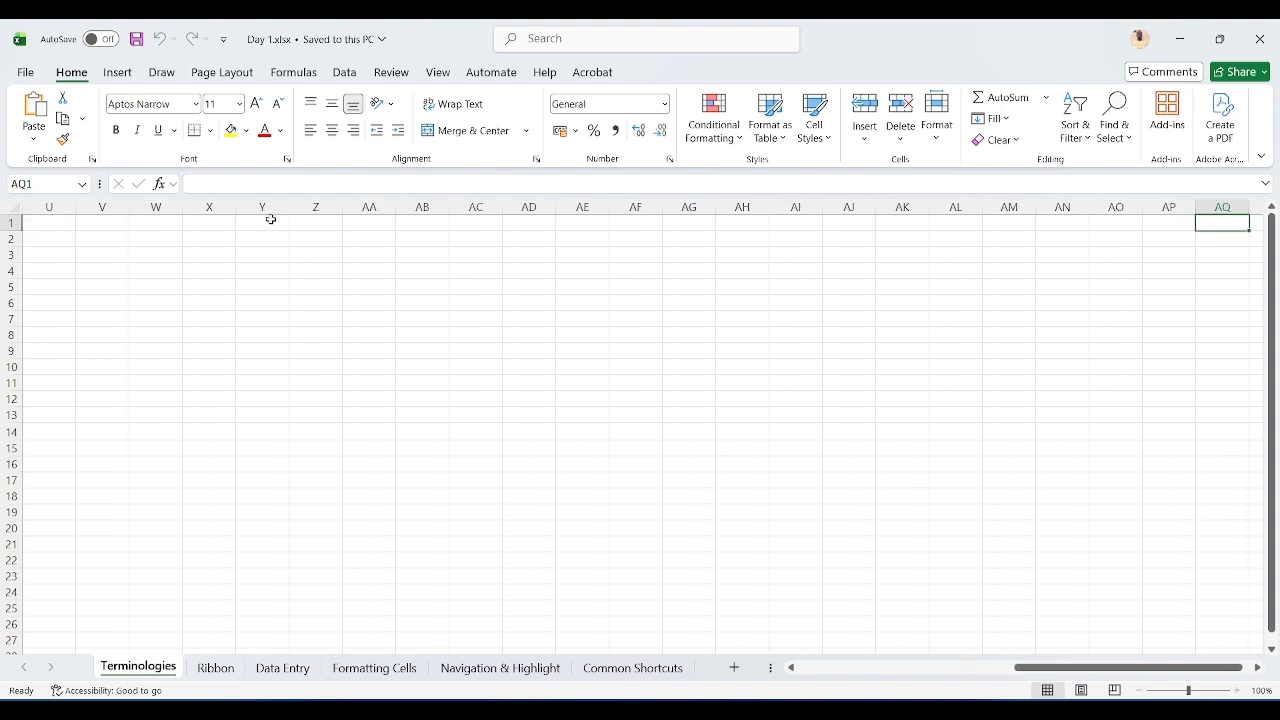
{"action": "key", "text": "Left"}
{"action": "key", "text": "Left"}
{"action": "key", "text": "Left"}
{"action": "key", "text": "Left"}
{"action": "key", "text": "Left"}
{"action": "key", "text": "Left"}
{"action": "key", "text": "Left"}
{"action": "key", "text": "Left"}
{"action": "key", "text": "Left"}
{"action": "key", "text": "Left"}
{"action": "key", "text": "Left"}
{"action": "key", "text": "Left"}
{"action": "key", "text": "Left"}
{"action": "key", "text": "Left"}
{"action": "key", "text": "Left"}
{"action": "key", "text": "Left"}
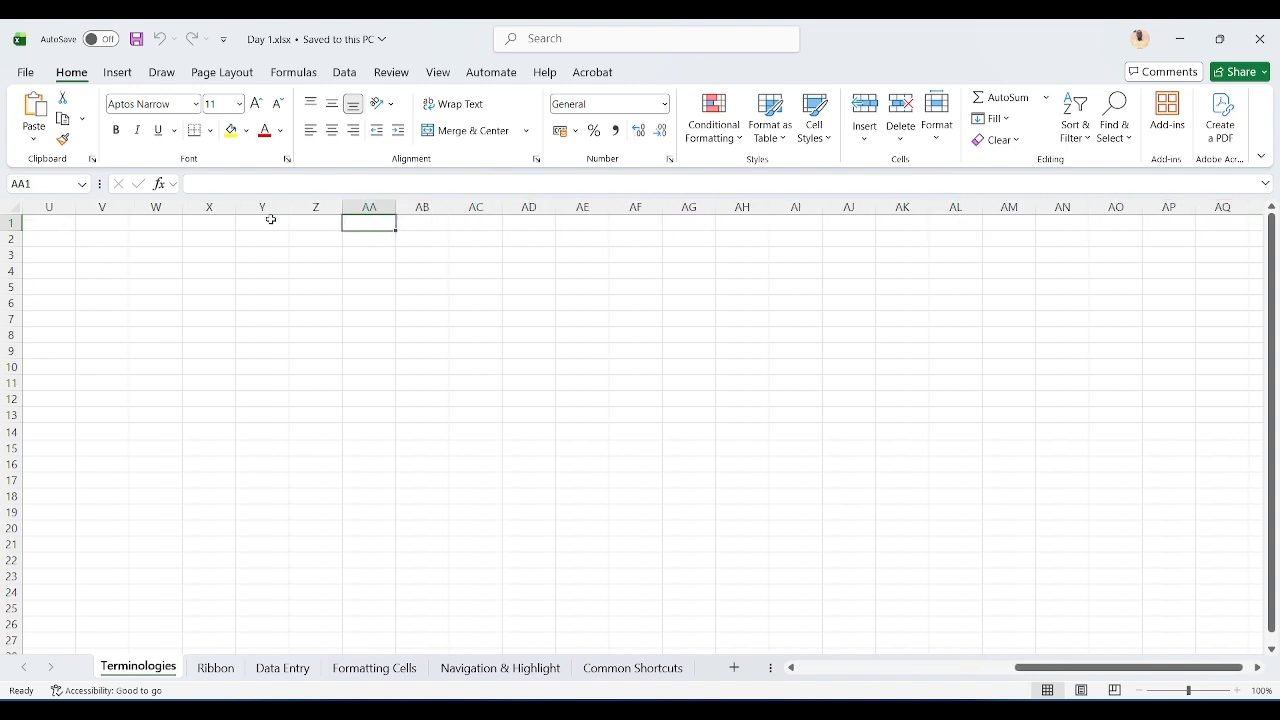
{"action": "key", "text": "Right"}
{"action": "key", "text": "Right"}
{"action": "key", "text": "ctrl+Left"}
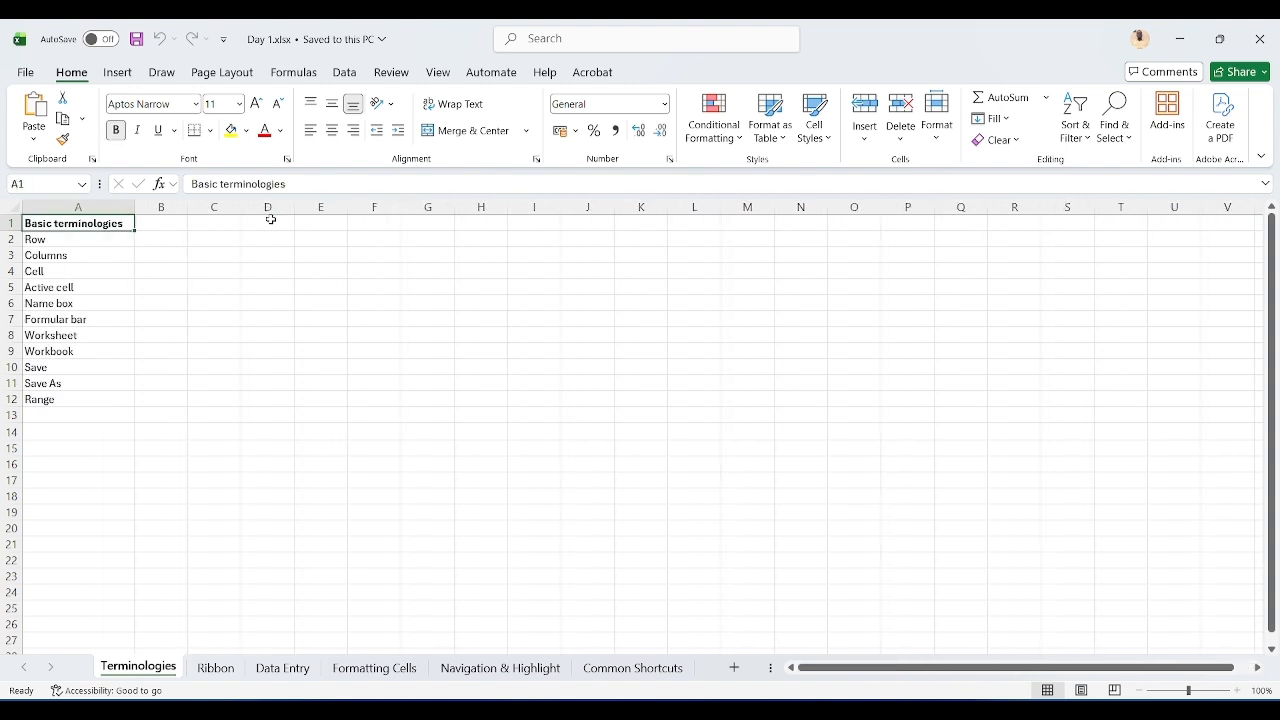
Step: Move down to A2, then select row 1, column A, and cell B2 in turn
{"action": "key", "text": "Down"}
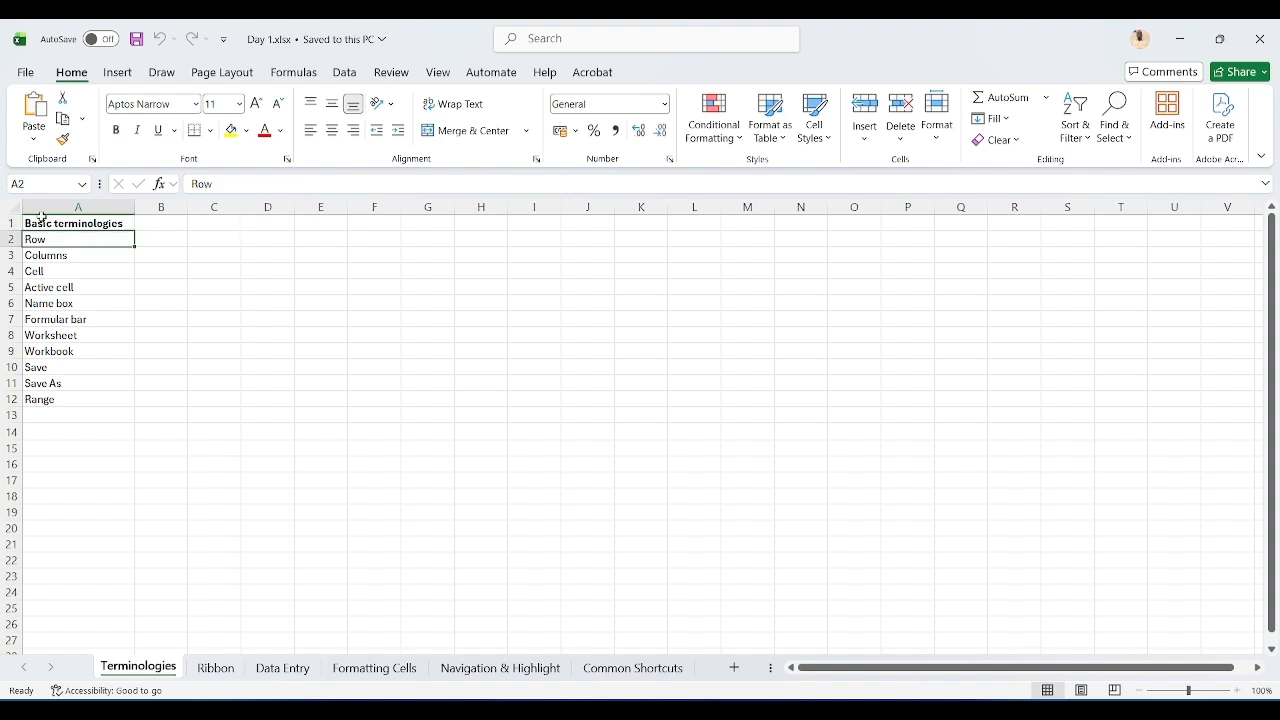
{"action": "left_click", "coordinate": [12, 223]}
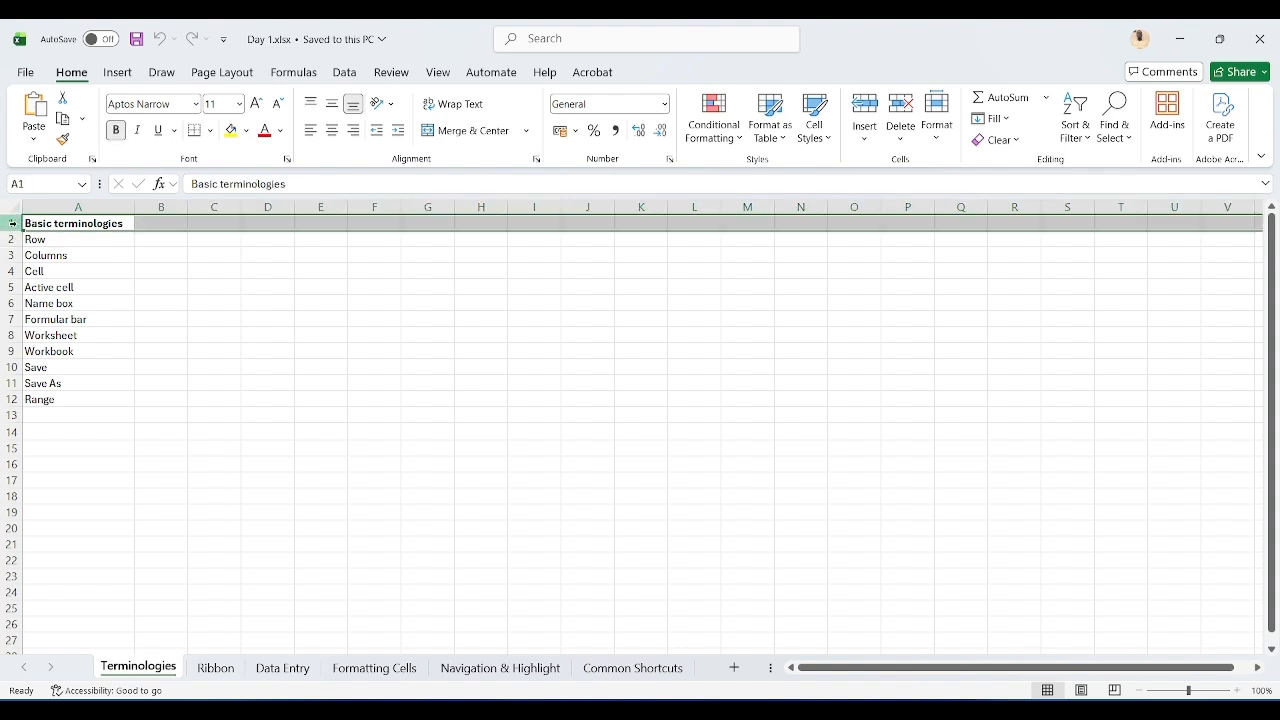
{"action": "left_click", "coordinate": [97, 203]}
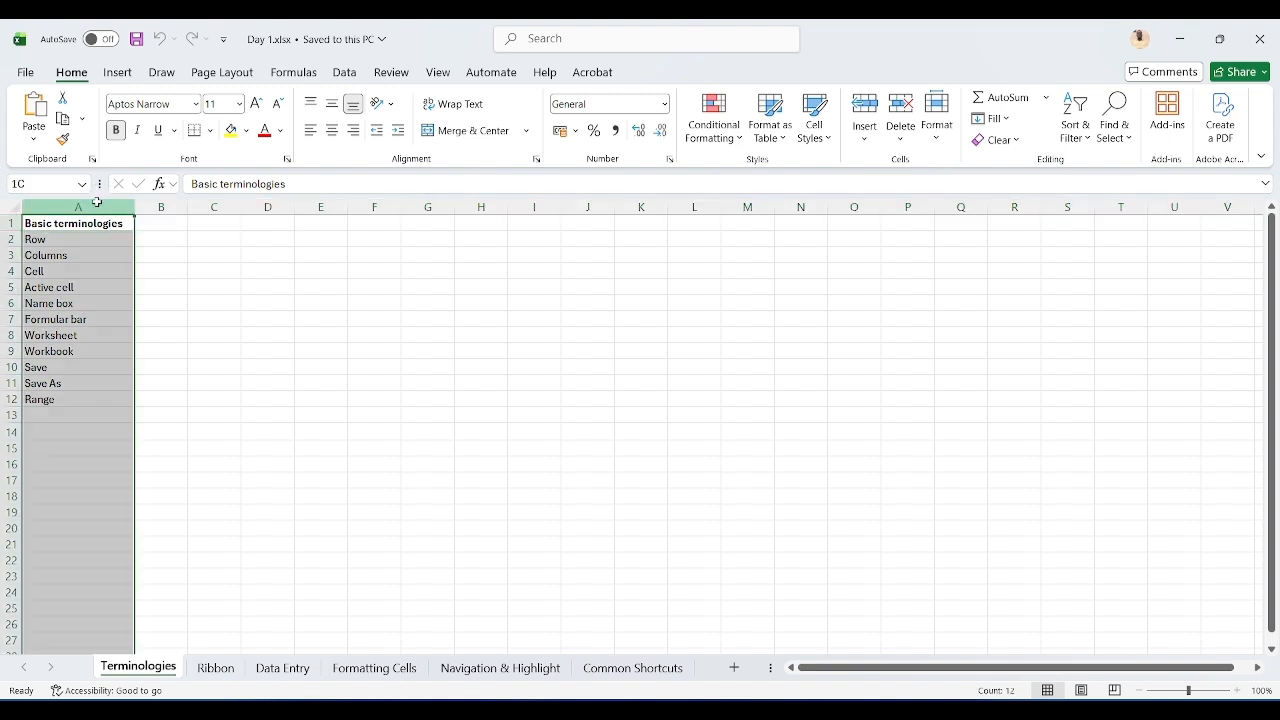
{"action": "left_click", "coordinate": [164, 238]}
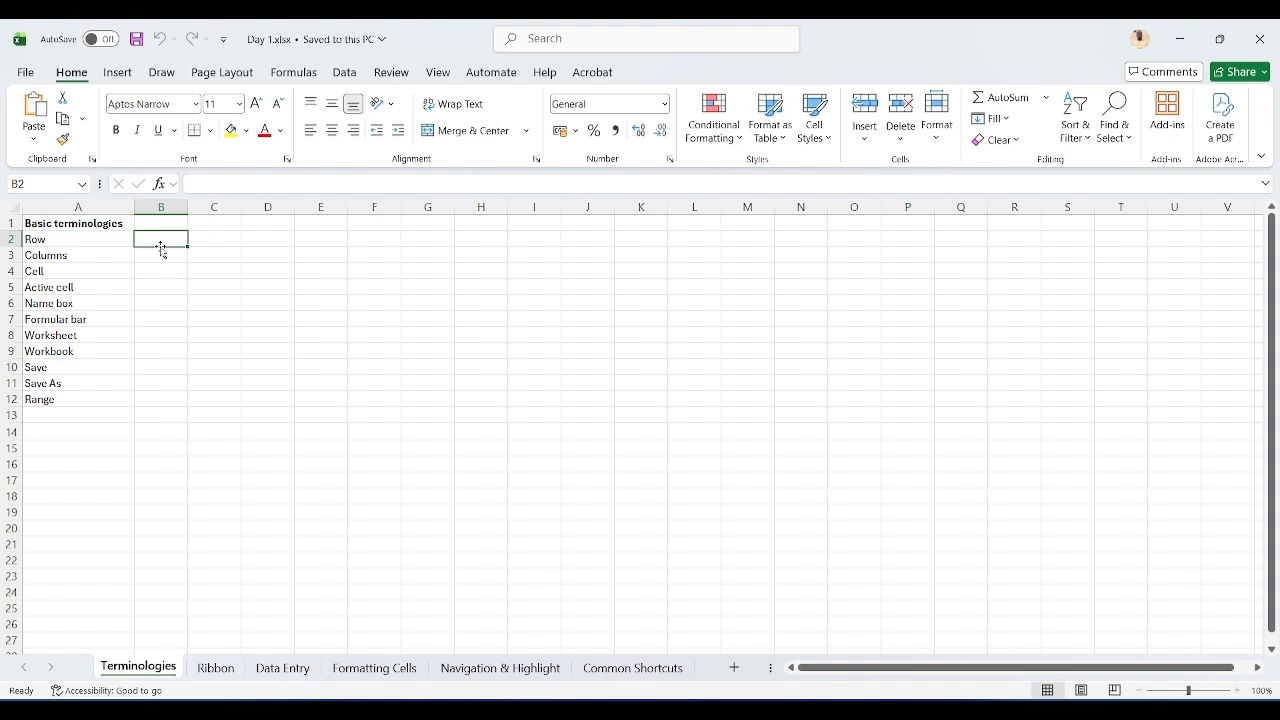
Step: Move the active cell around the sheet through A4, D4, B5, K17, A6 and A7
{"action": "key", "text": "Down"}
{"action": "key", "text": "Left"}
{"action": "key", "text": "Down"}
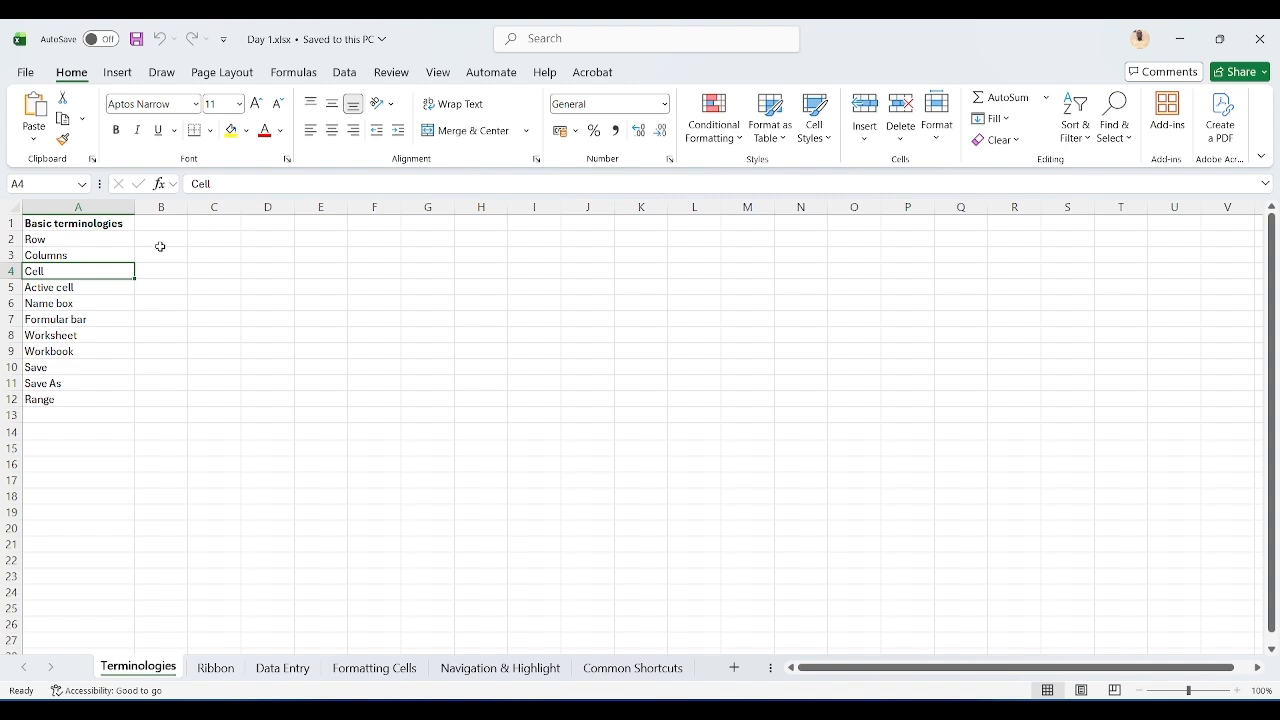
{"action": "key", "text": "Right"}
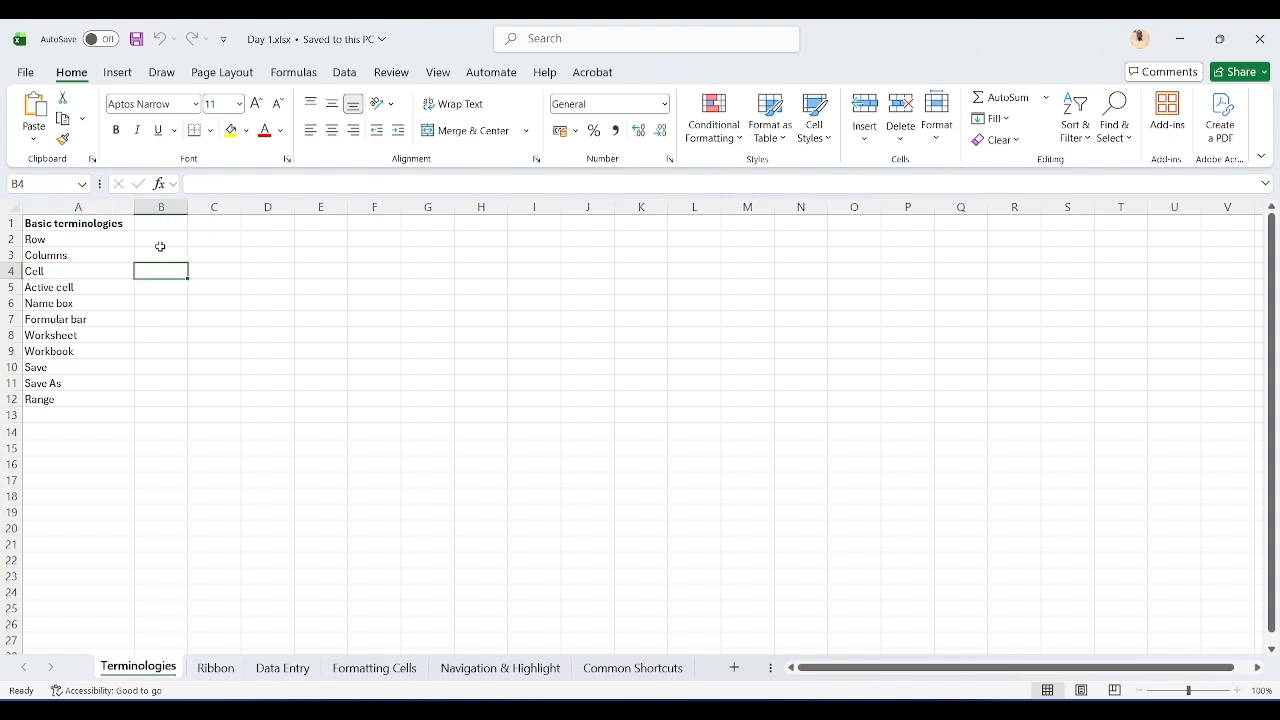
{"action": "key", "text": "Right"}
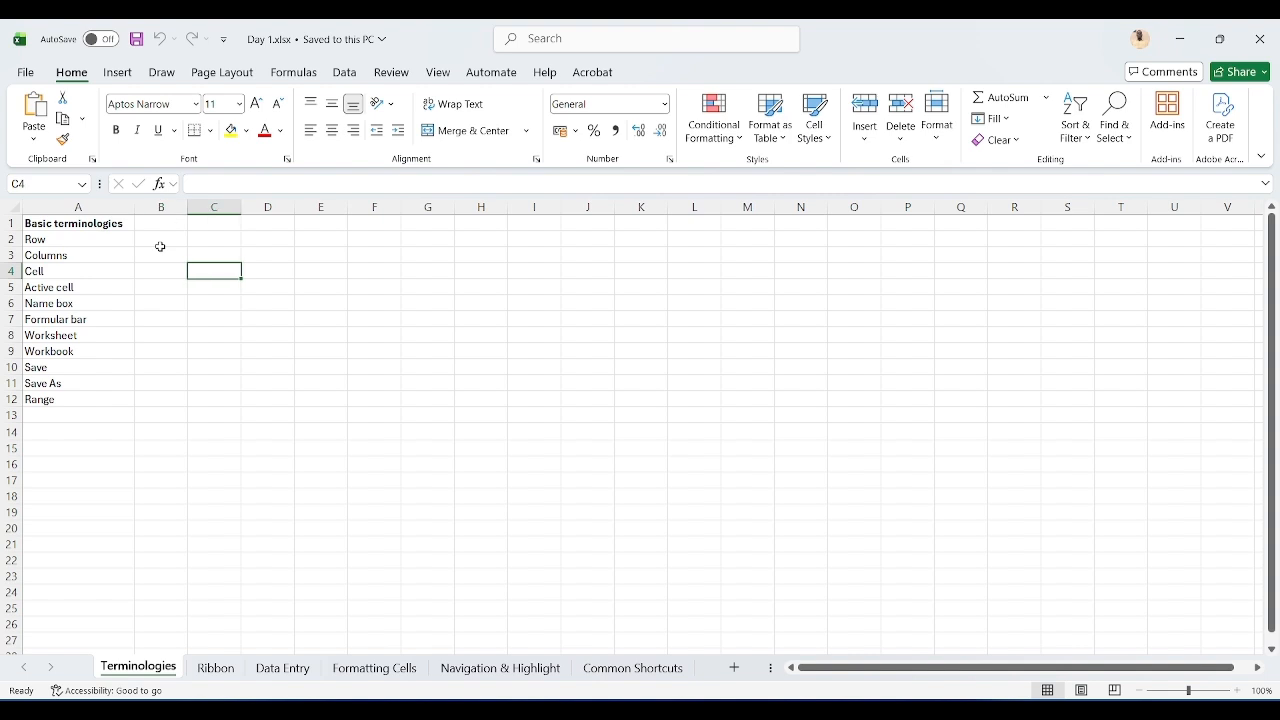
{"action": "key", "text": "Right"}
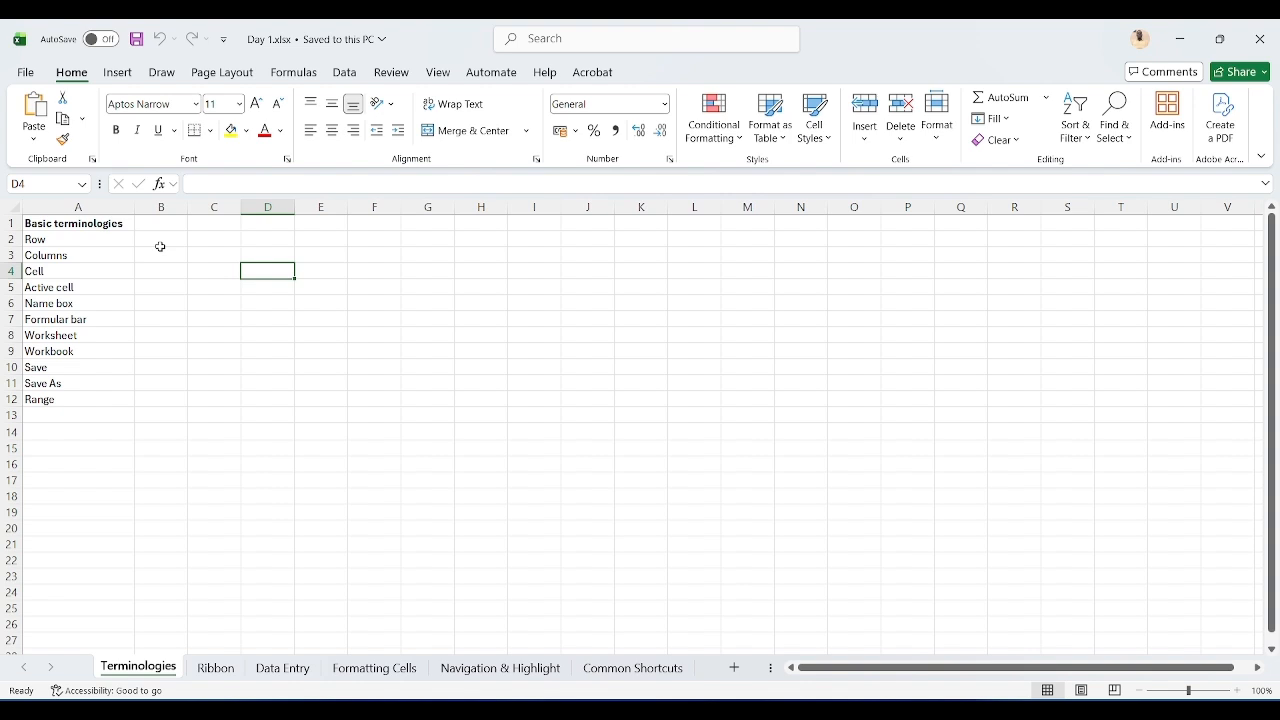
{"action": "left_click", "coordinate": [159, 284]}
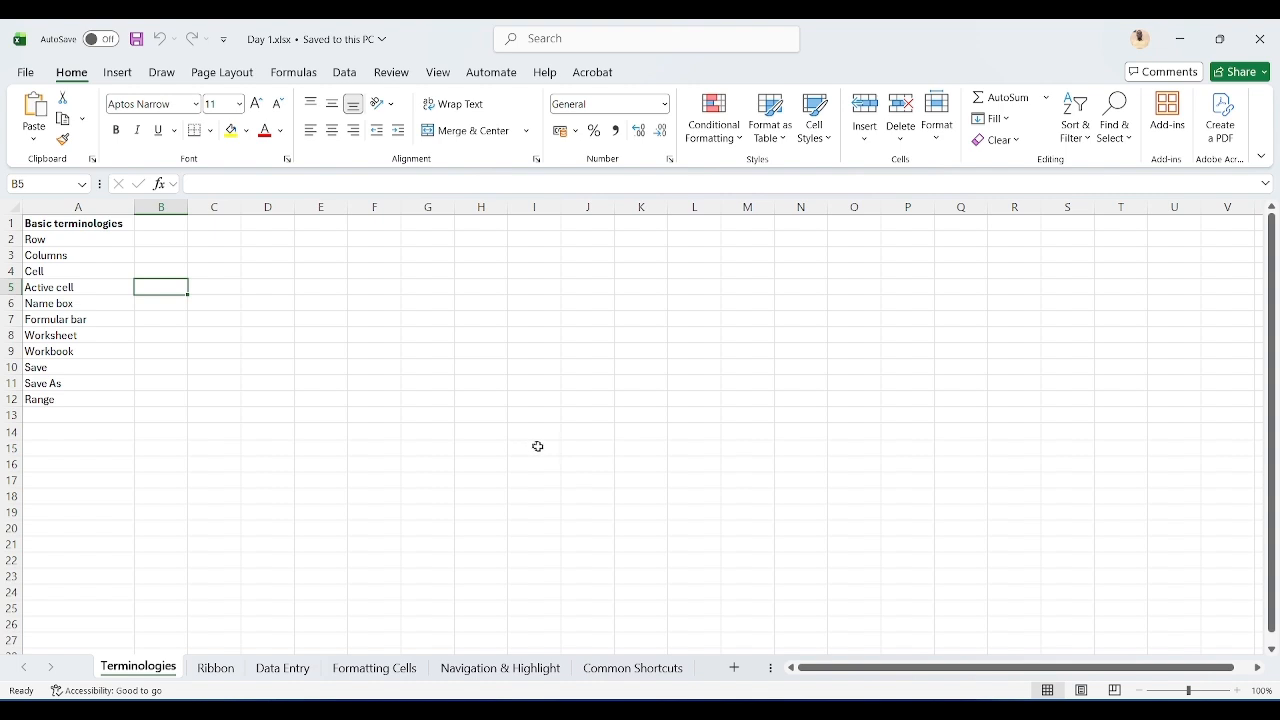
{"action": "left_click", "coordinate": [629, 481]}
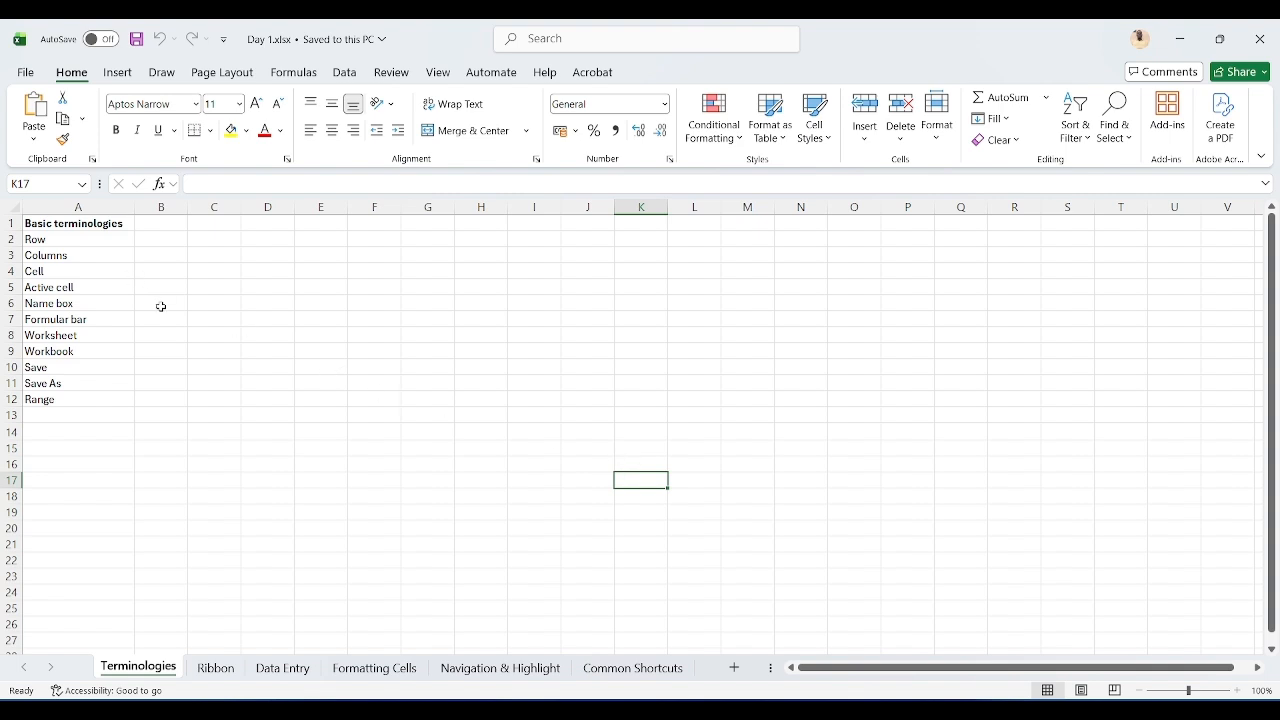
{"action": "left_click", "coordinate": [109, 301]}
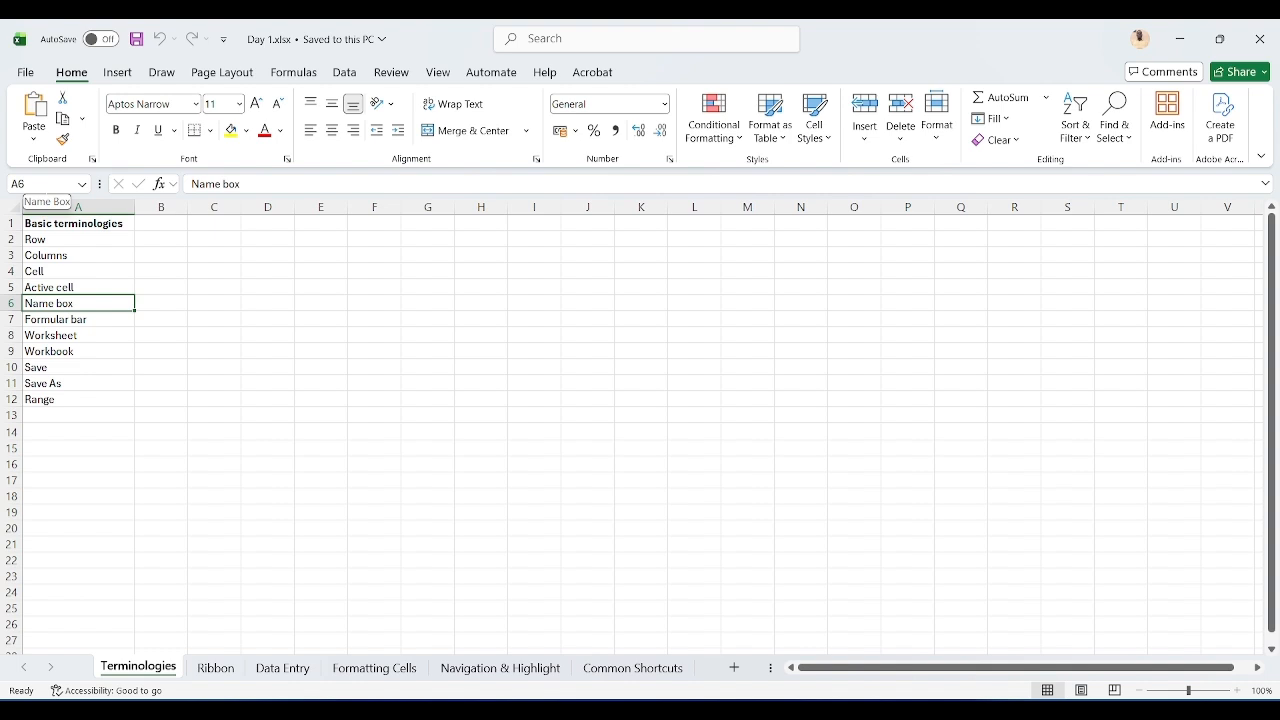
{"action": "key", "text": "Down"}
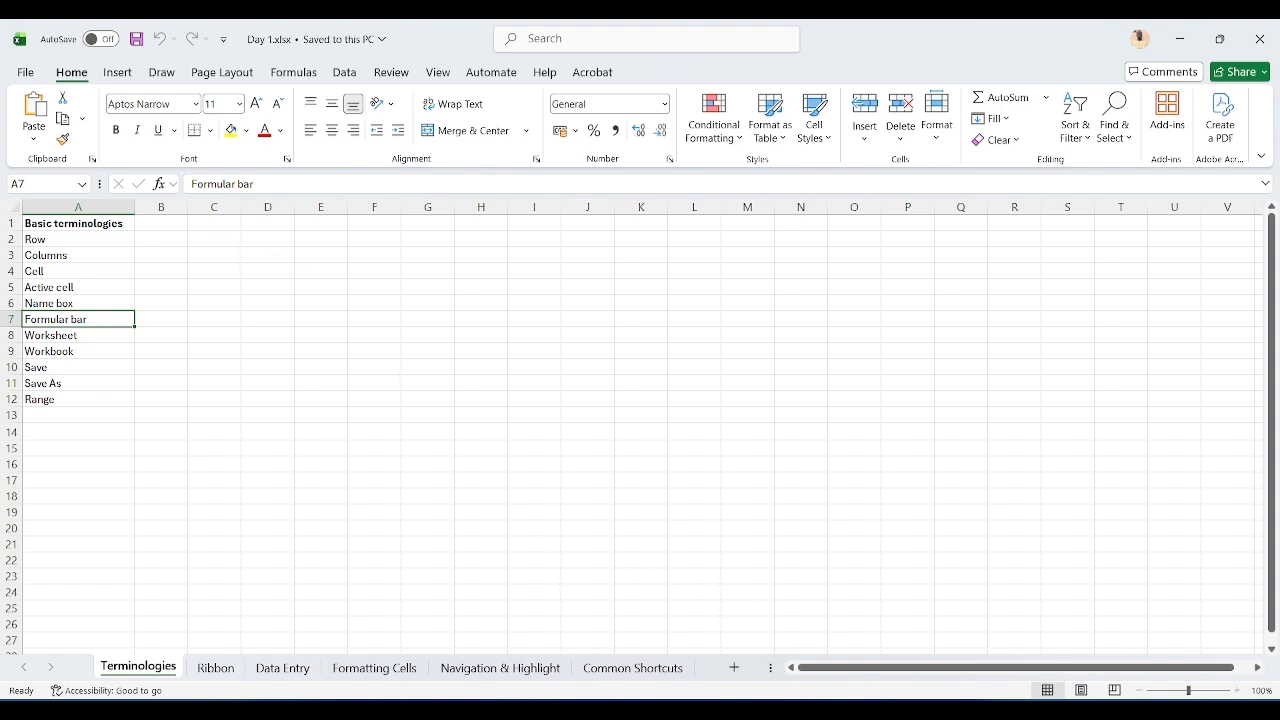
Step: Switch to the Google Meet call to admit the waiting guest, then return to the Excel workbook
{"action": "mouse_move", "coordinate": [768, 712]}
{"action": "left_click", "coordinate": [860, 635]}
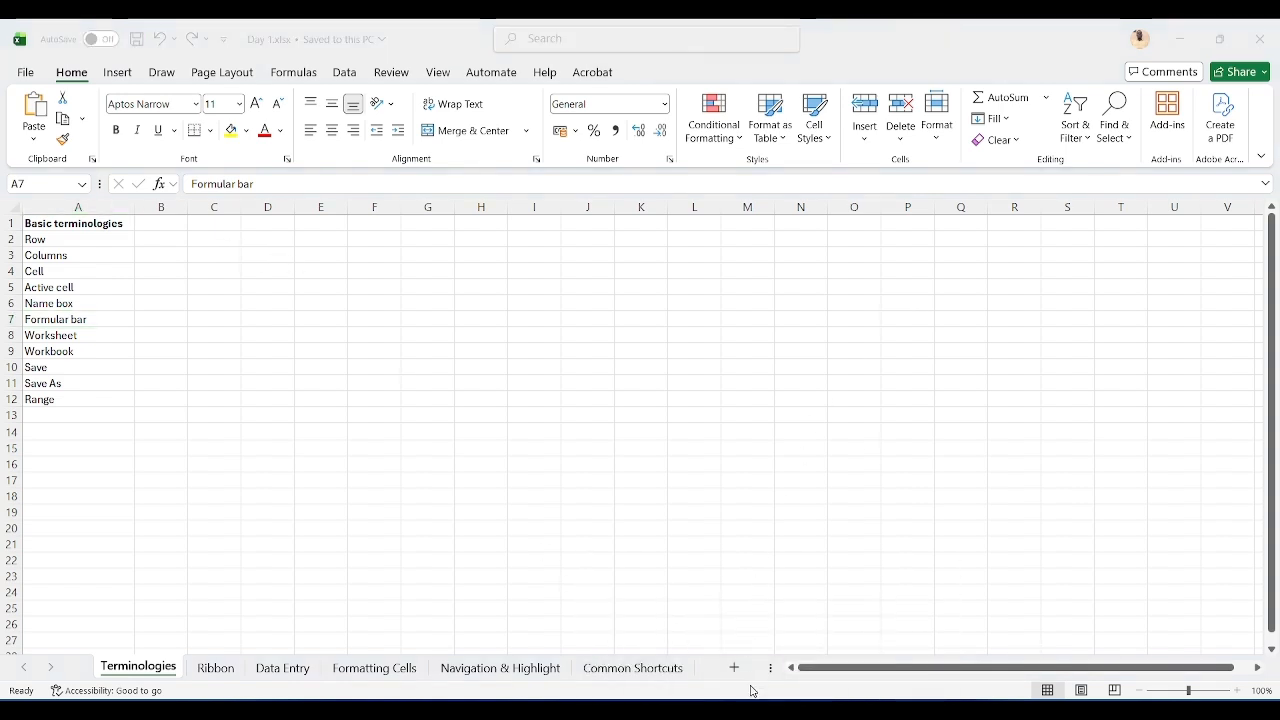
{"action": "left_click", "coordinate": [1172, 43]}
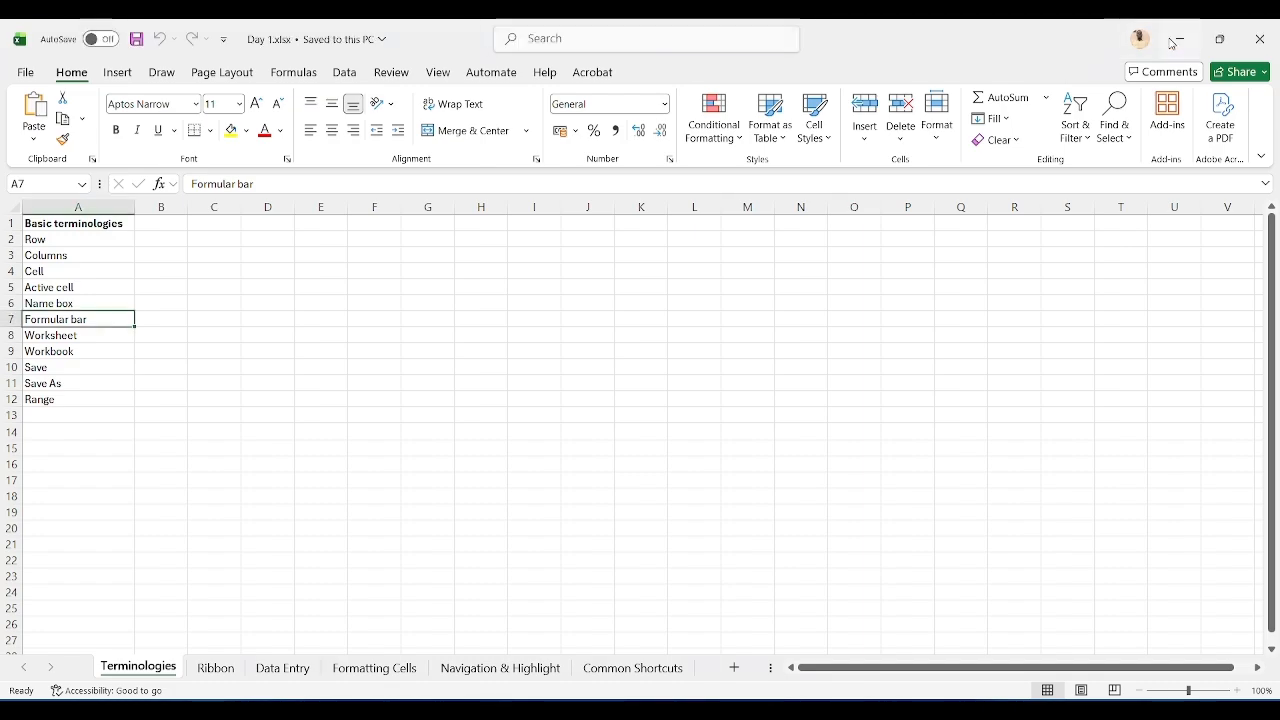
{"action": "left_click", "coordinate": [1175, 41]}
{"action": "left_click", "coordinate": [1166, 150]}
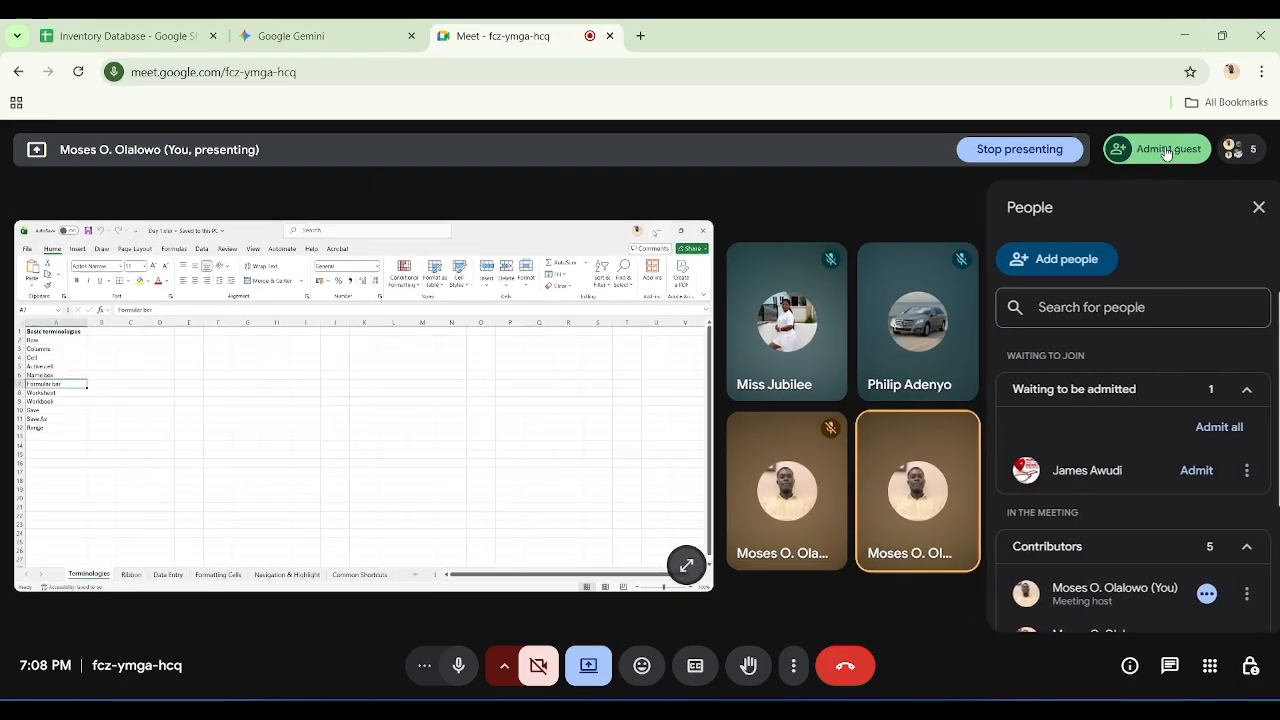
{"action": "left_click", "coordinate": [1177, 470]}
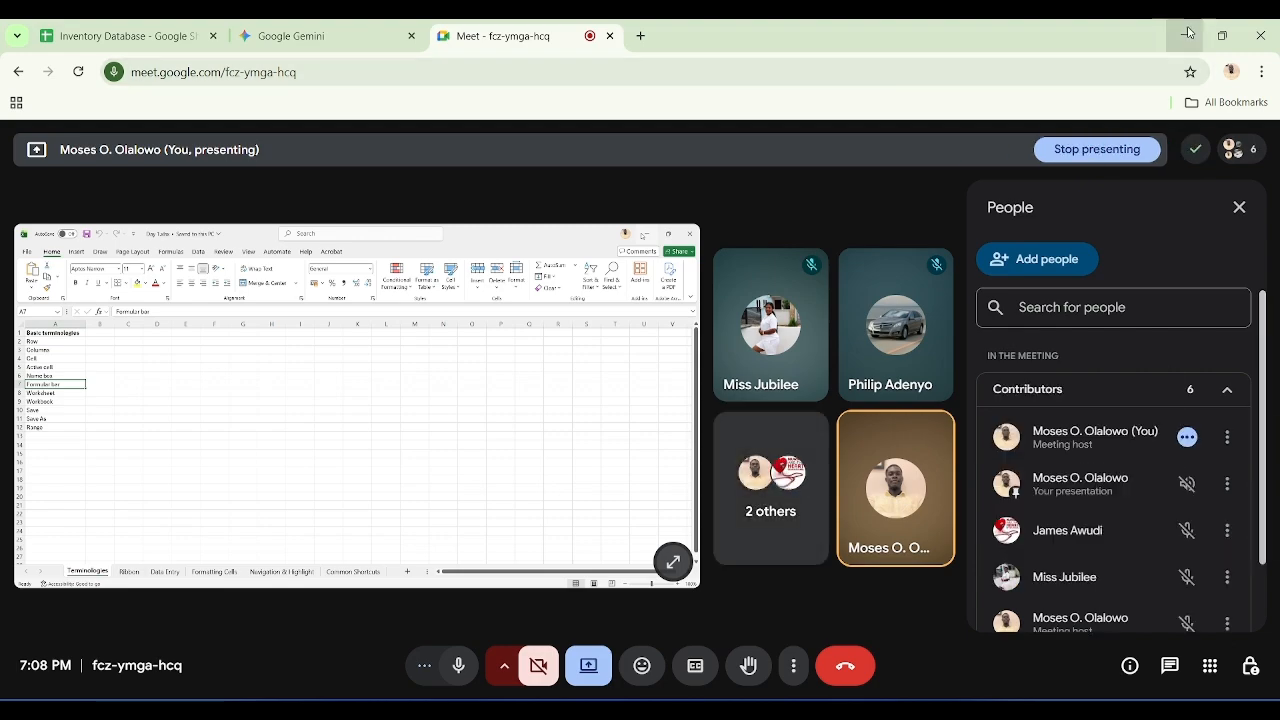
{"action": "left_click", "coordinate": [1186, 35]}
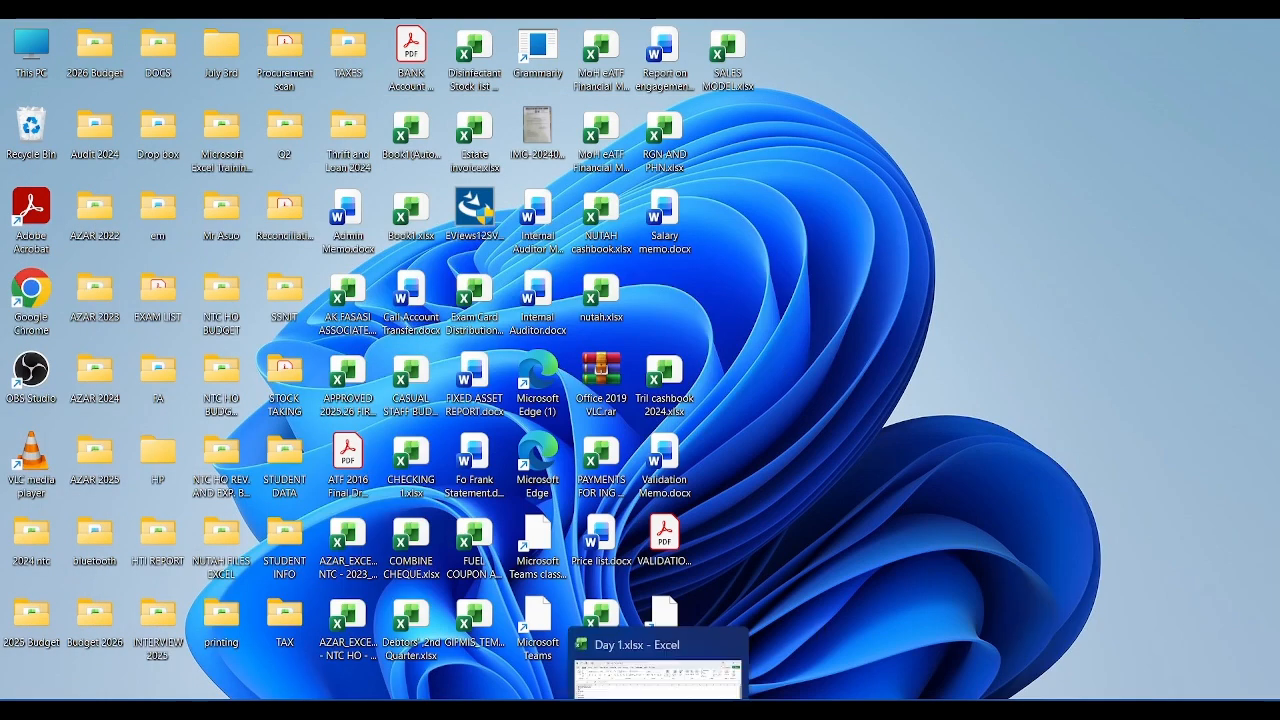
{"action": "left_click", "coordinate": [659, 710]}
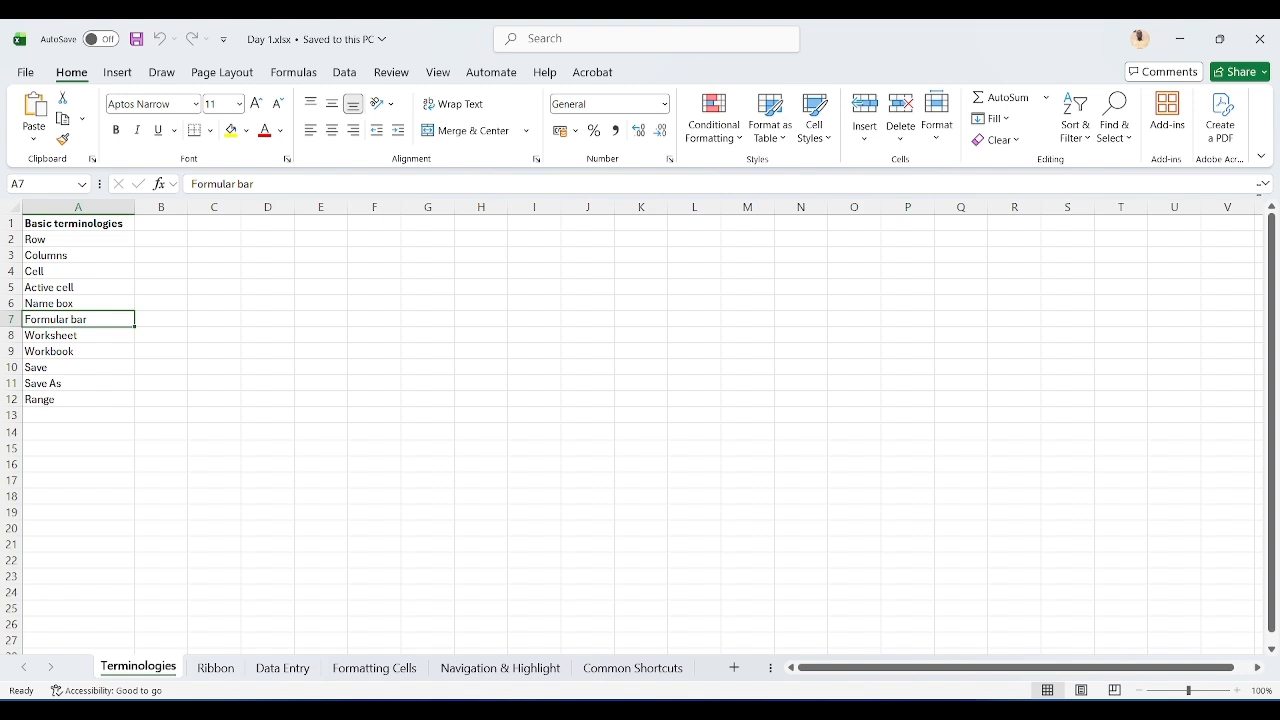
Step: Expand the formula bar and collapse it back to a single line
{"action": "left_click", "coordinate": [1264, 186]}
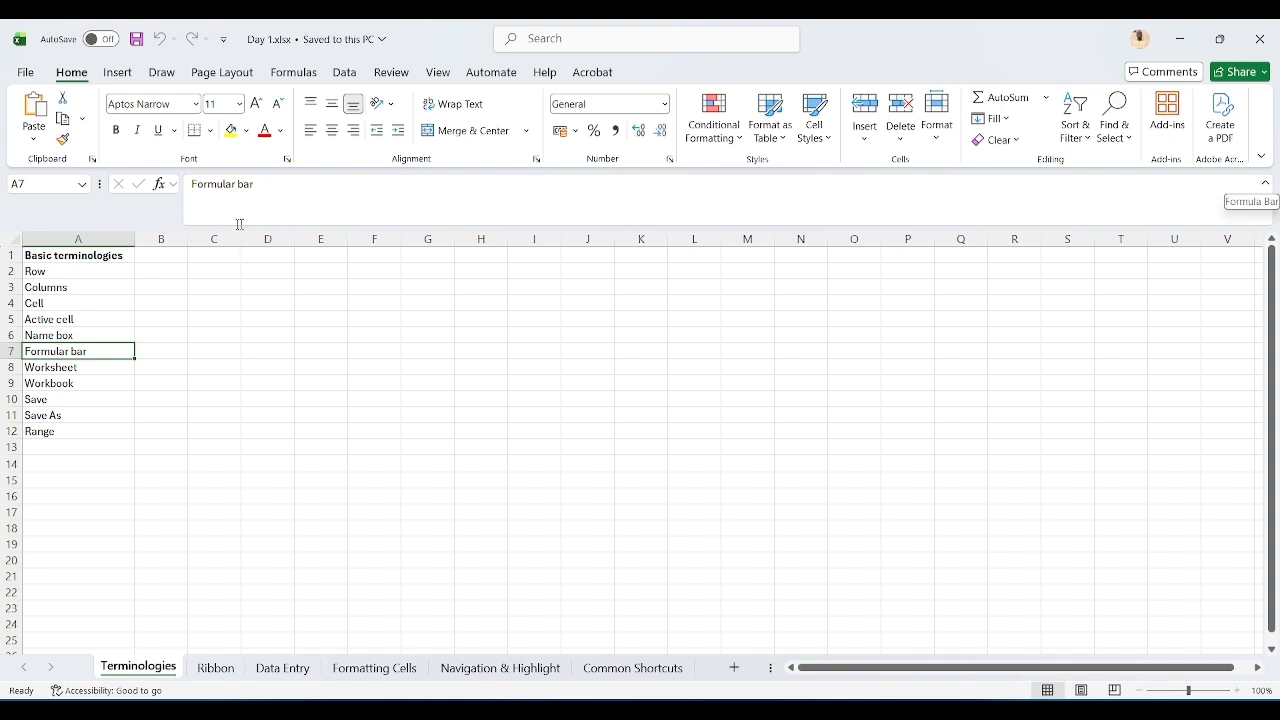
{"action": "left_click", "coordinate": [1265, 177]}
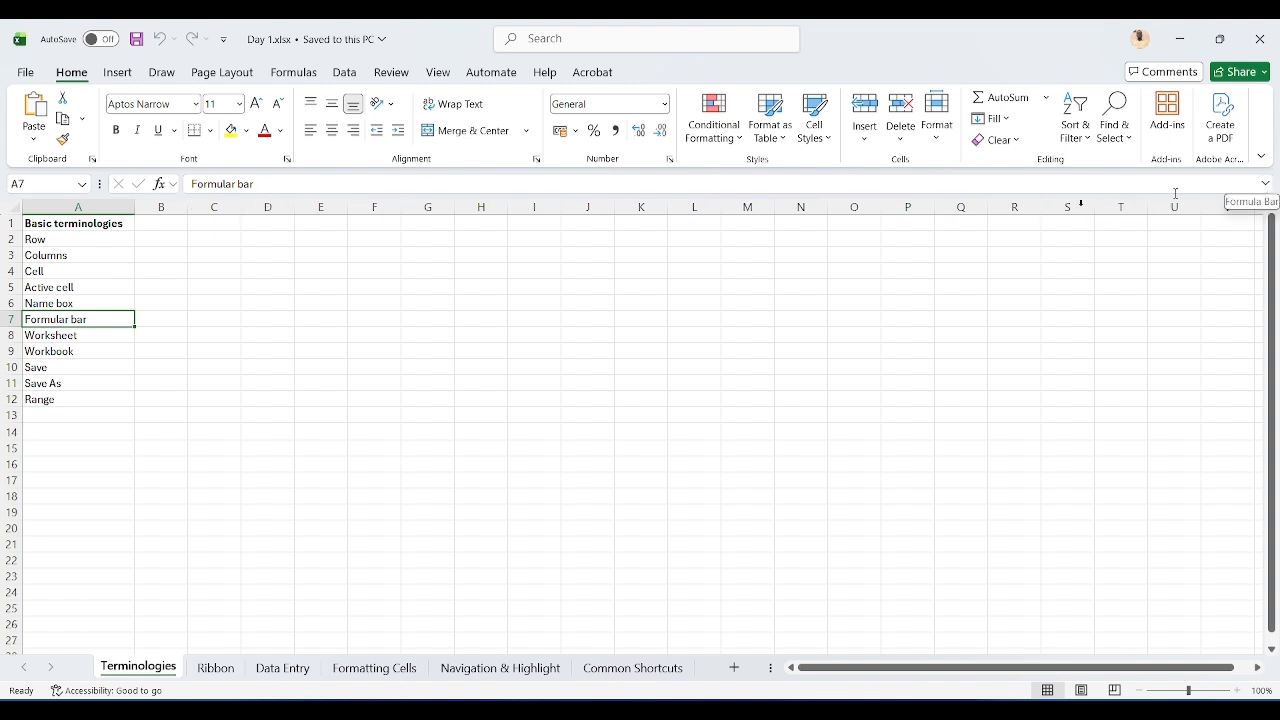
Step: Enter 500 in C7 and 1000 in D7
{"action": "left_click", "coordinate": [213, 318]}
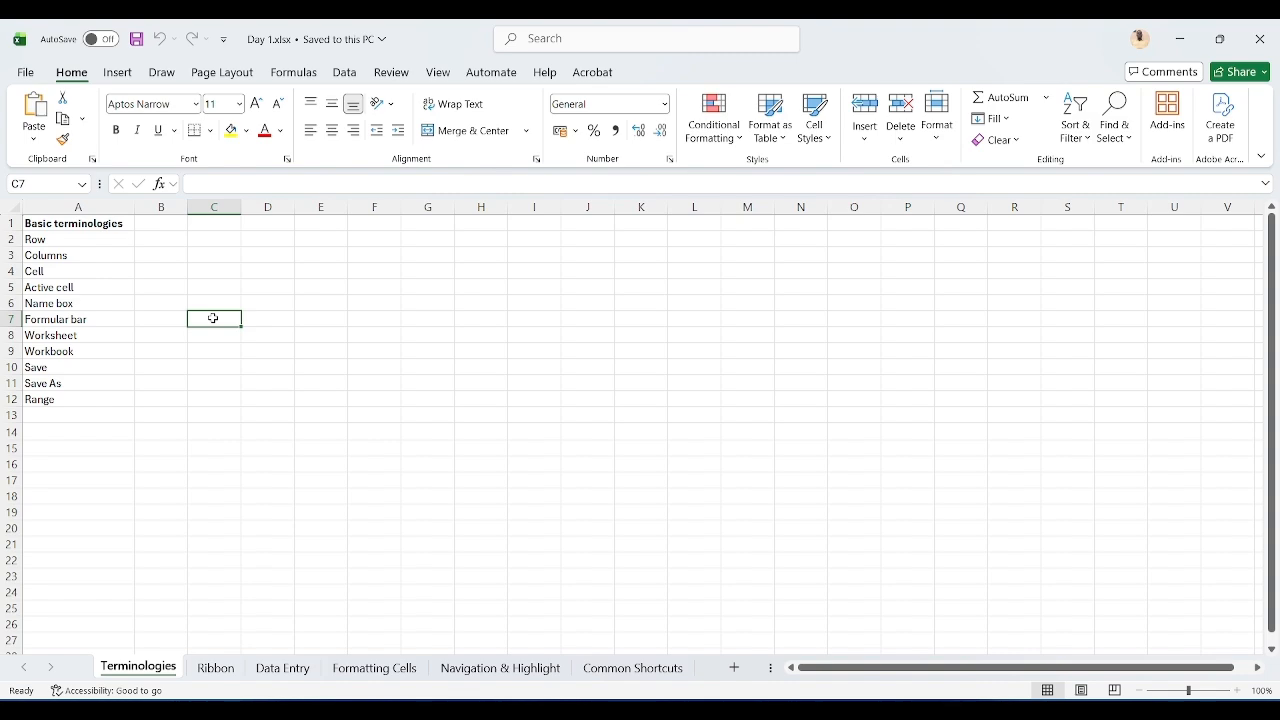
{"action": "type", "text": "500"}
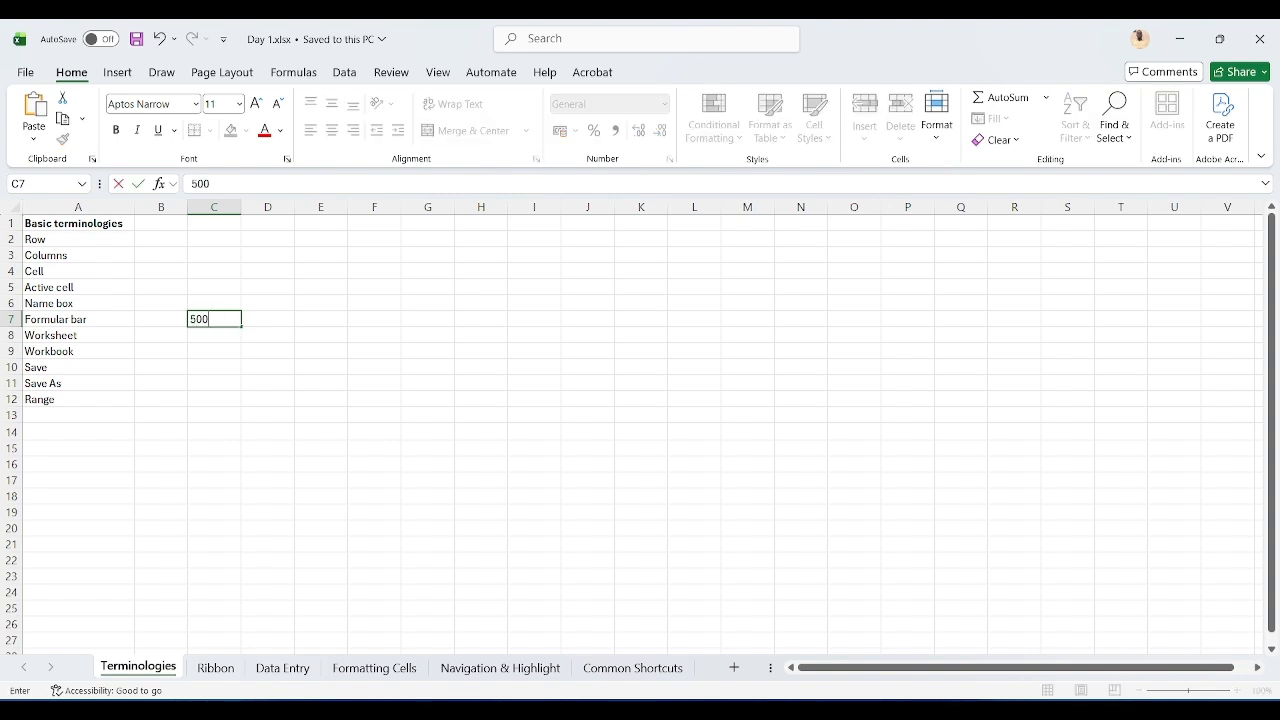
{"action": "key", "text": "Tab"}
{"action": "type", "text": "1000"}
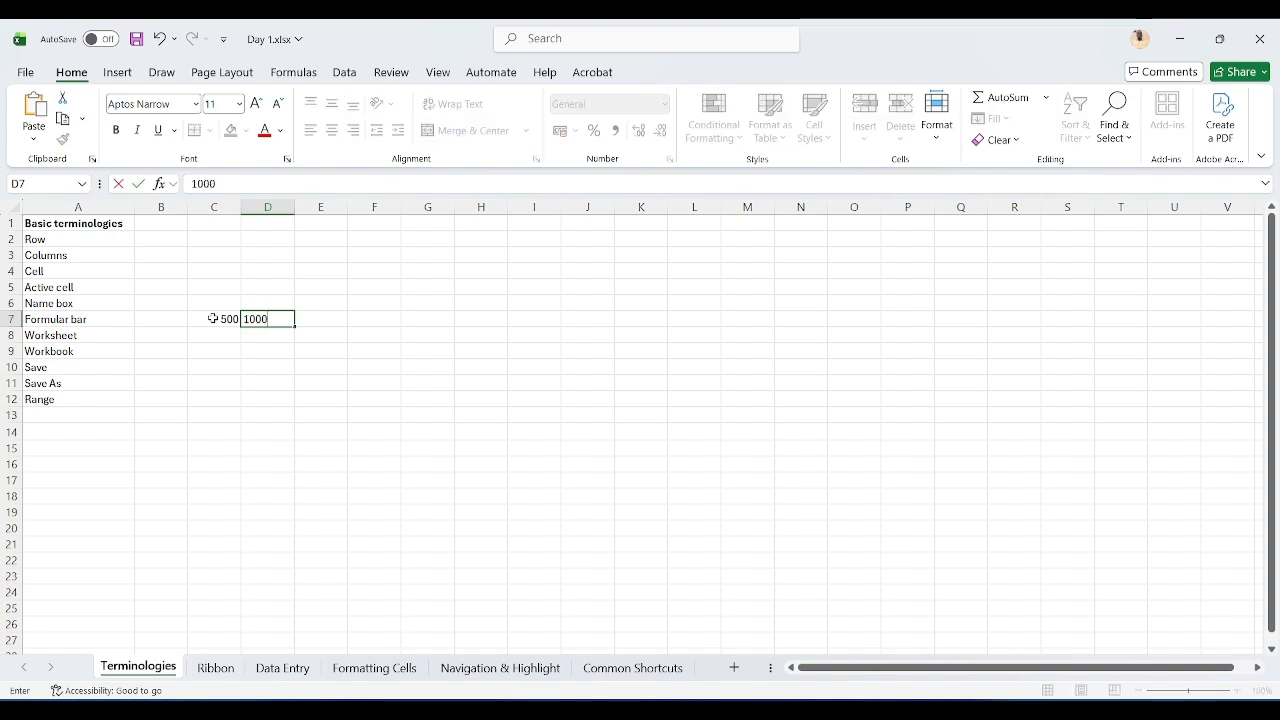
{"action": "key", "text": "Tab"}
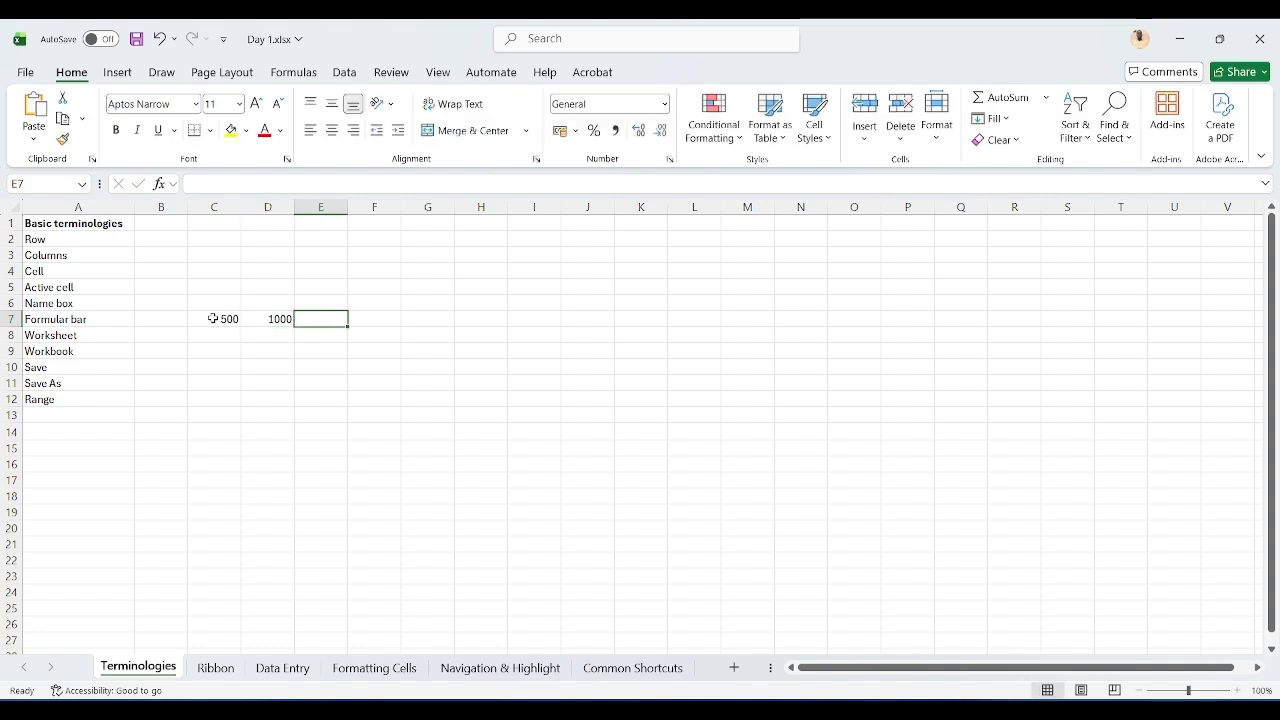
Step: Enter the formula =C7+D7 in E7 by pointing at the two cells
{"action": "type", "text": "="}
{"action": "left_click", "coordinate": [213, 318]}
{"action": "type", "text": "+"}
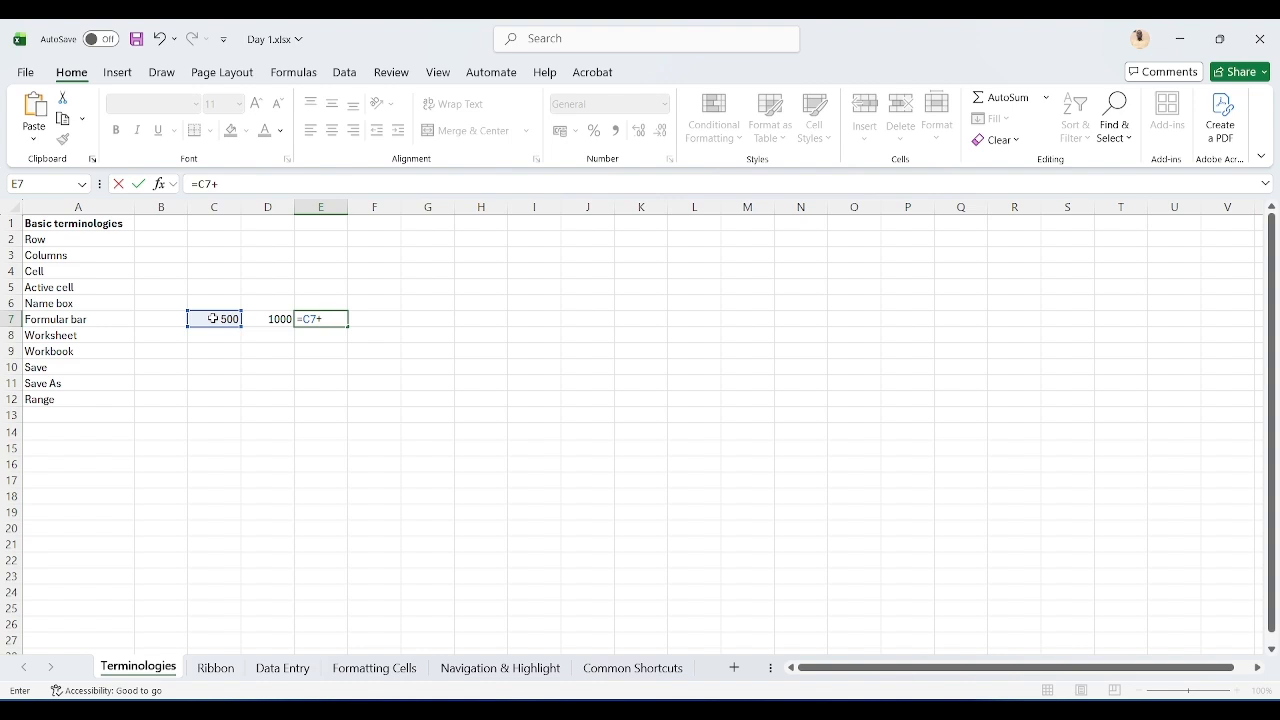
{"action": "key", "text": "Left"}
{"action": "key", "text": "Return"}
{"action": "key", "text": "Up"}
{"action": "key", "text": "Right"}
{"action": "key", "text": "Right"}
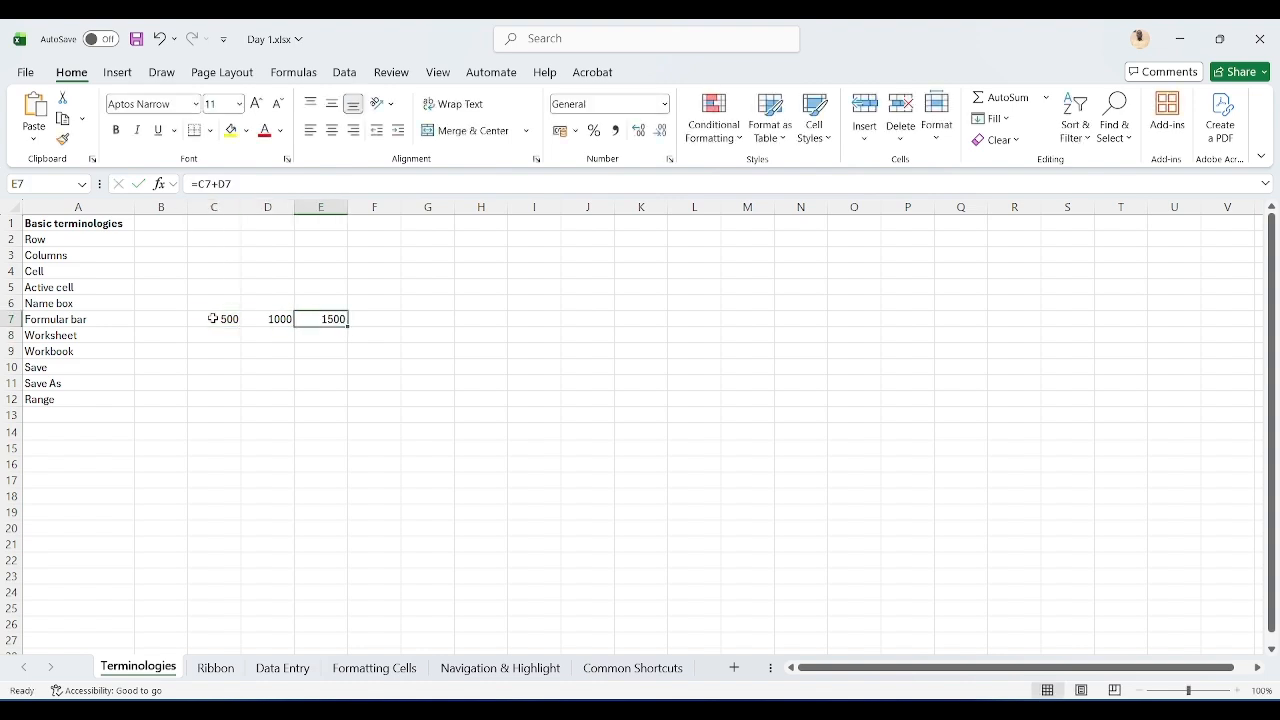
{"action": "key", "text": "Down"}
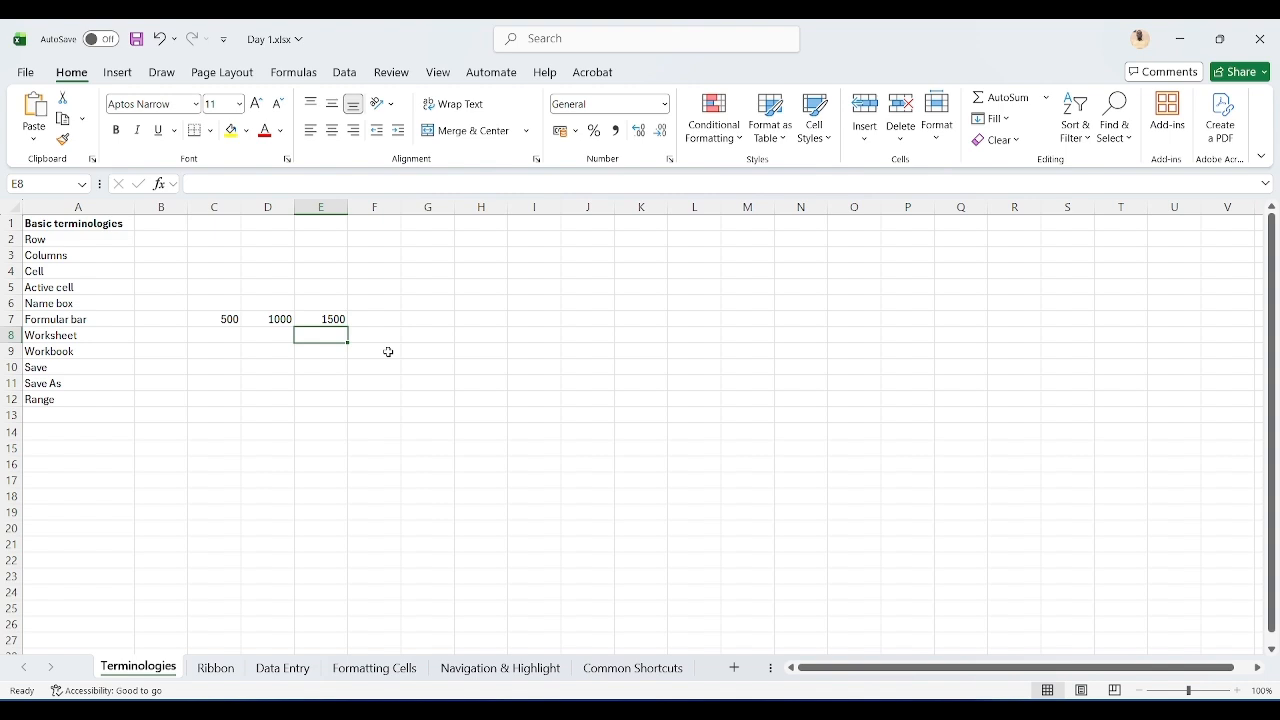
Step: Enter the formula =500+1000 in E8
{"action": "left_click", "coordinate": [341, 320]}
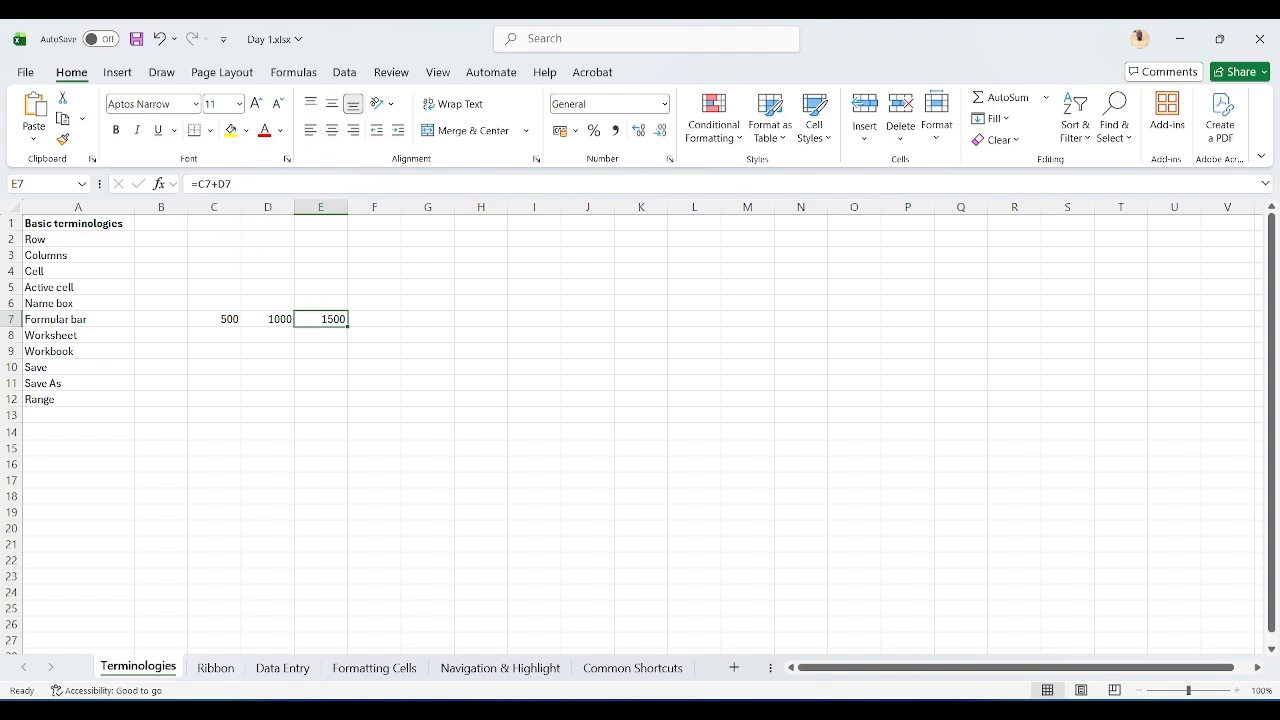
{"action": "key", "text": "Down"}
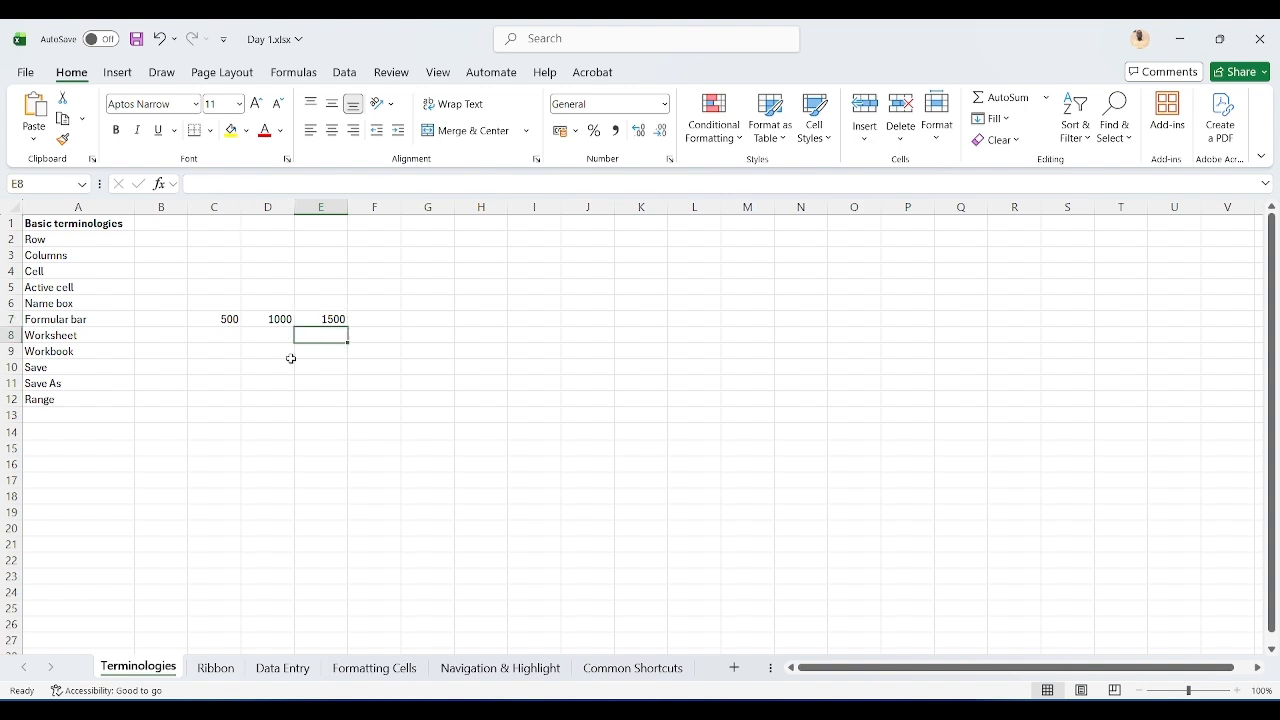
{"action": "type", "text": "="}
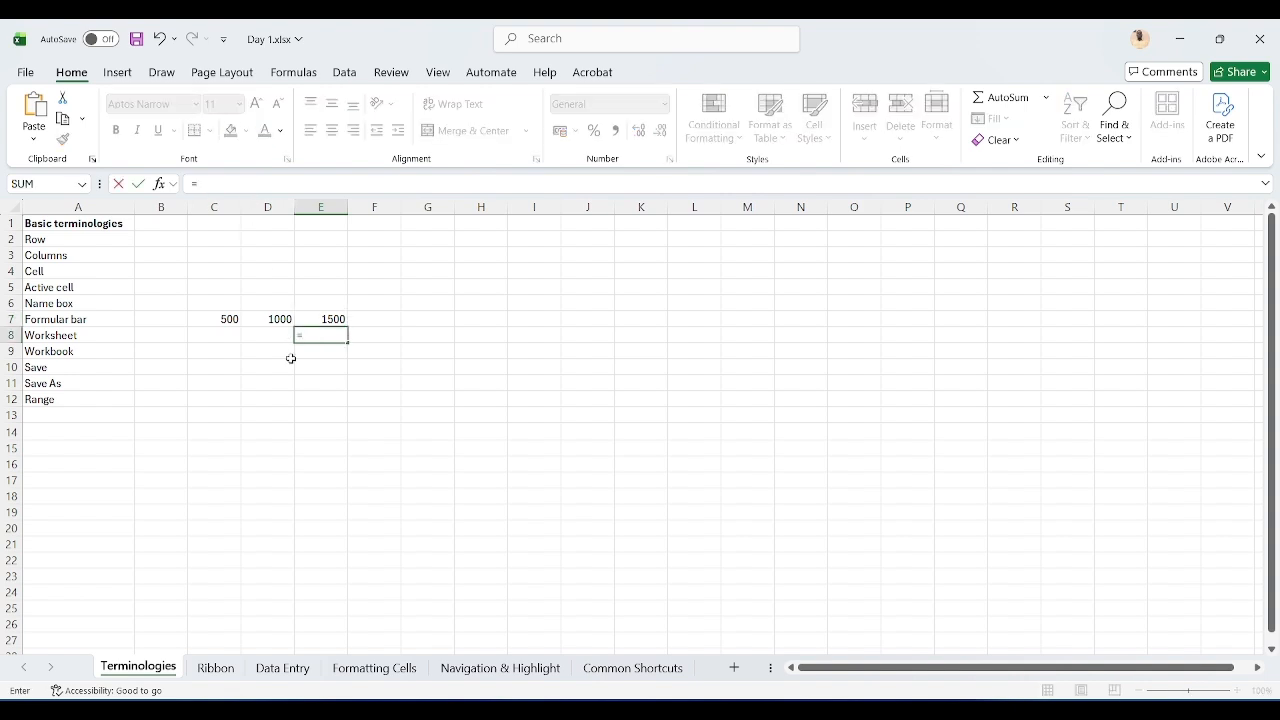
{"action": "type", "text": "500+1000"}
{"action": "key", "text": "Return"}
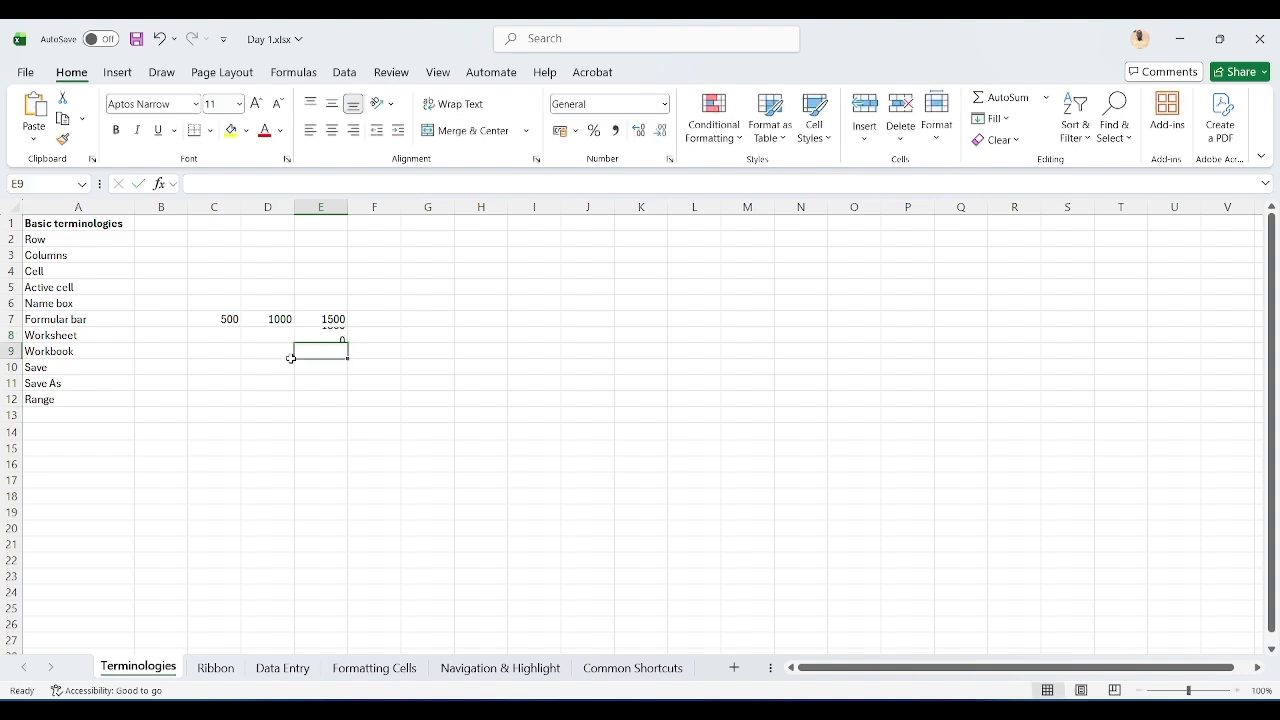
Step: Select the range C7:E8 and clear the entered values, returning to column A
{"action": "key", "text": "Up"}
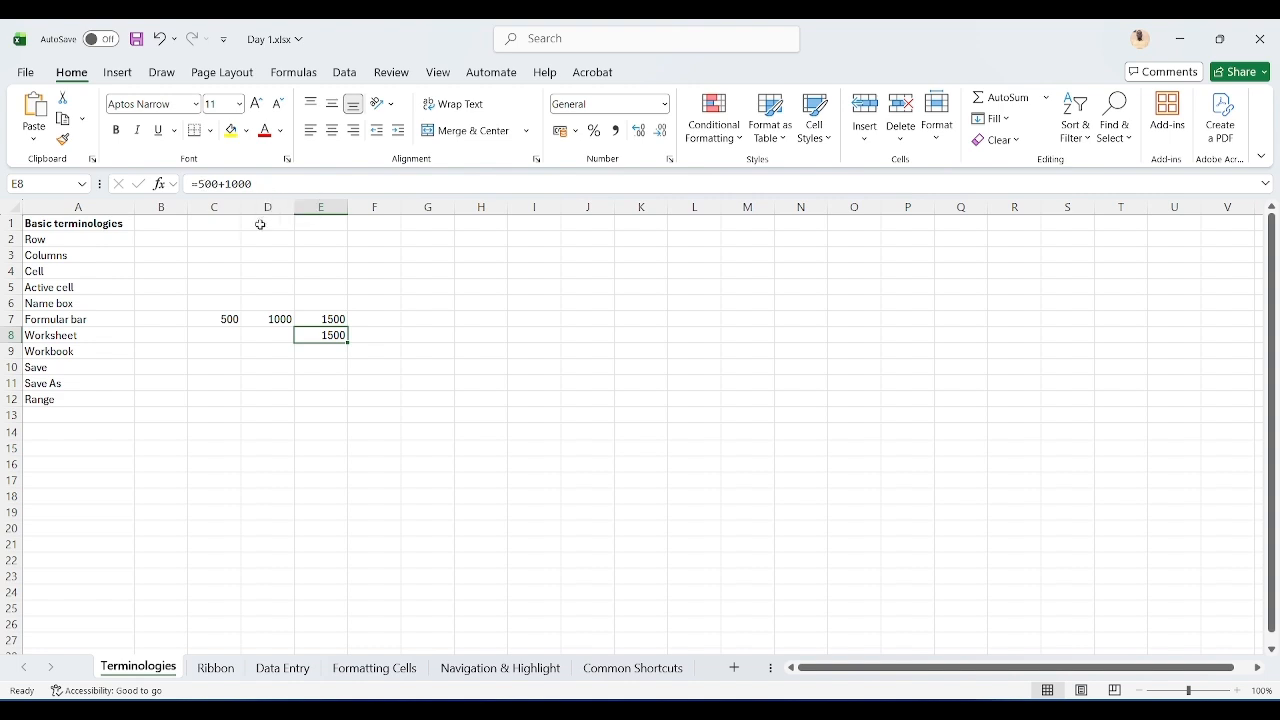
{"action": "key", "text": "shift+Up"}
{"action": "key", "text": "shift+Left"}
{"action": "key", "text": "shift+Left"}
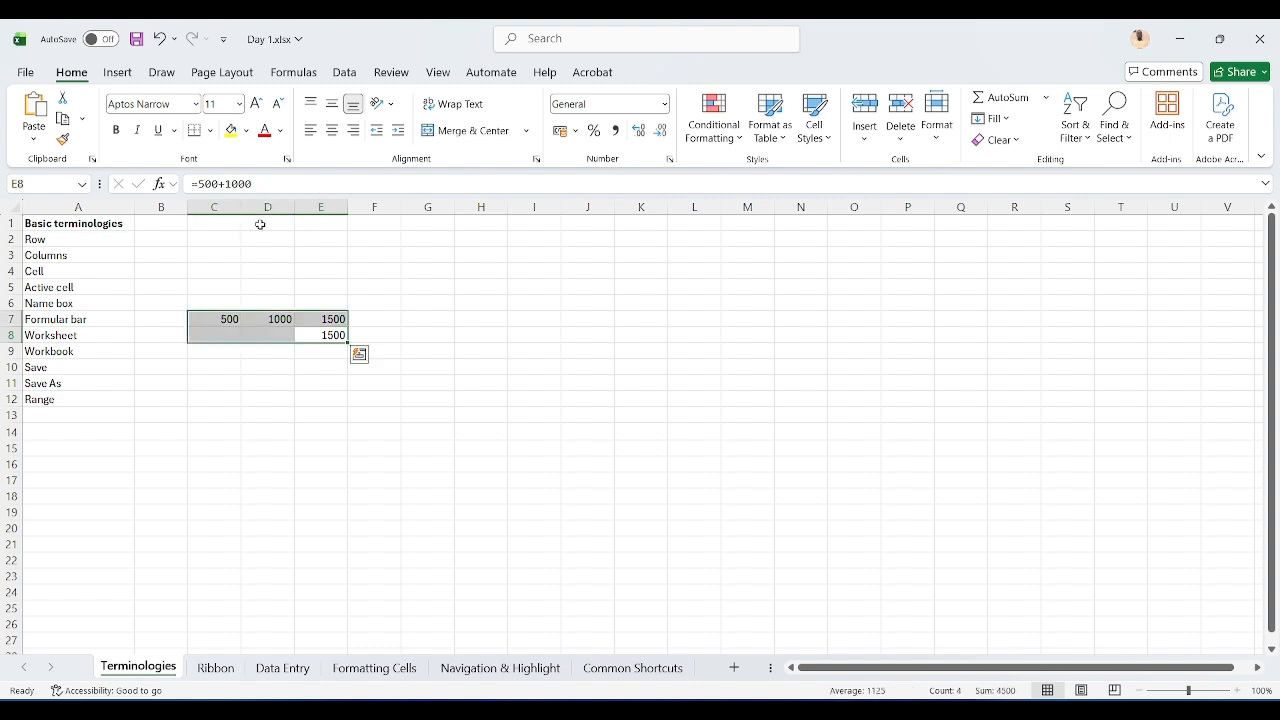
{"action": "key", "text": "Left"}
{"action": "key", "text": "Left"}
{"action": "key", "text": "Left"}
{"action": "key", "text": "Left"}
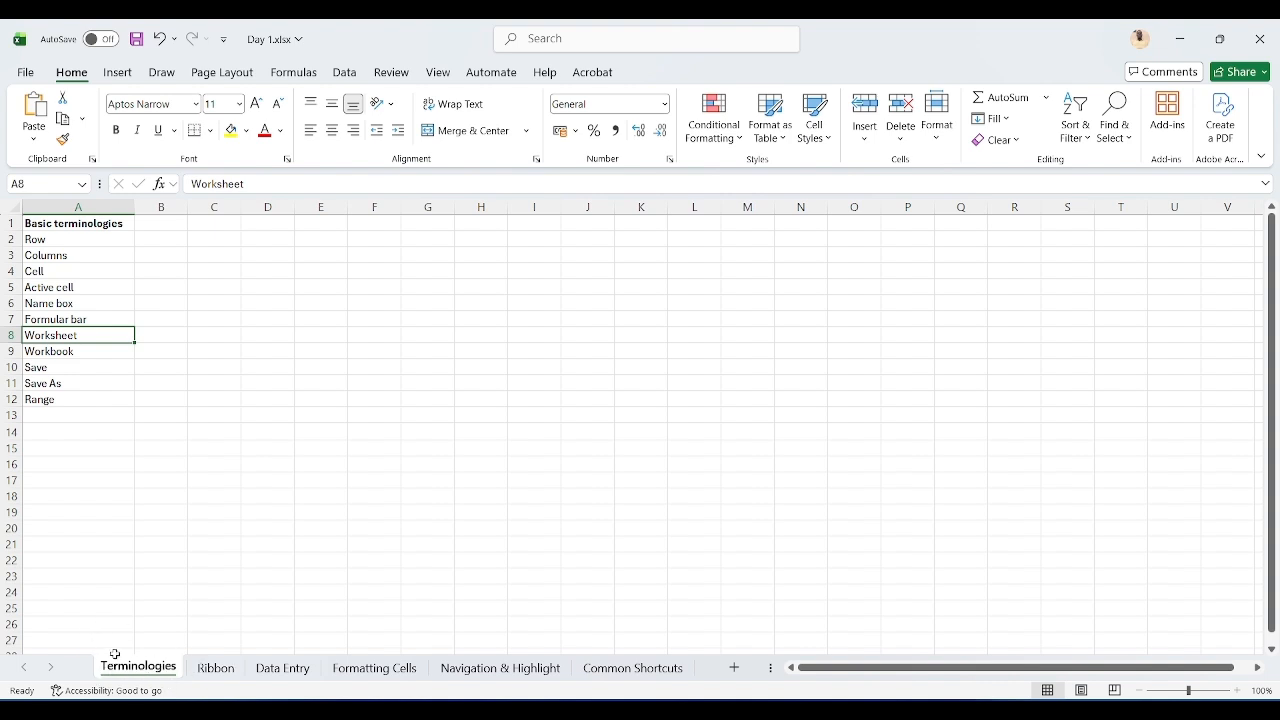
Step: Open the Ribbon, Data Entry and Formatting Cells sheets in turn, then return to Terminologies
{"action": "left_click", "coordinate": [215, 668]}
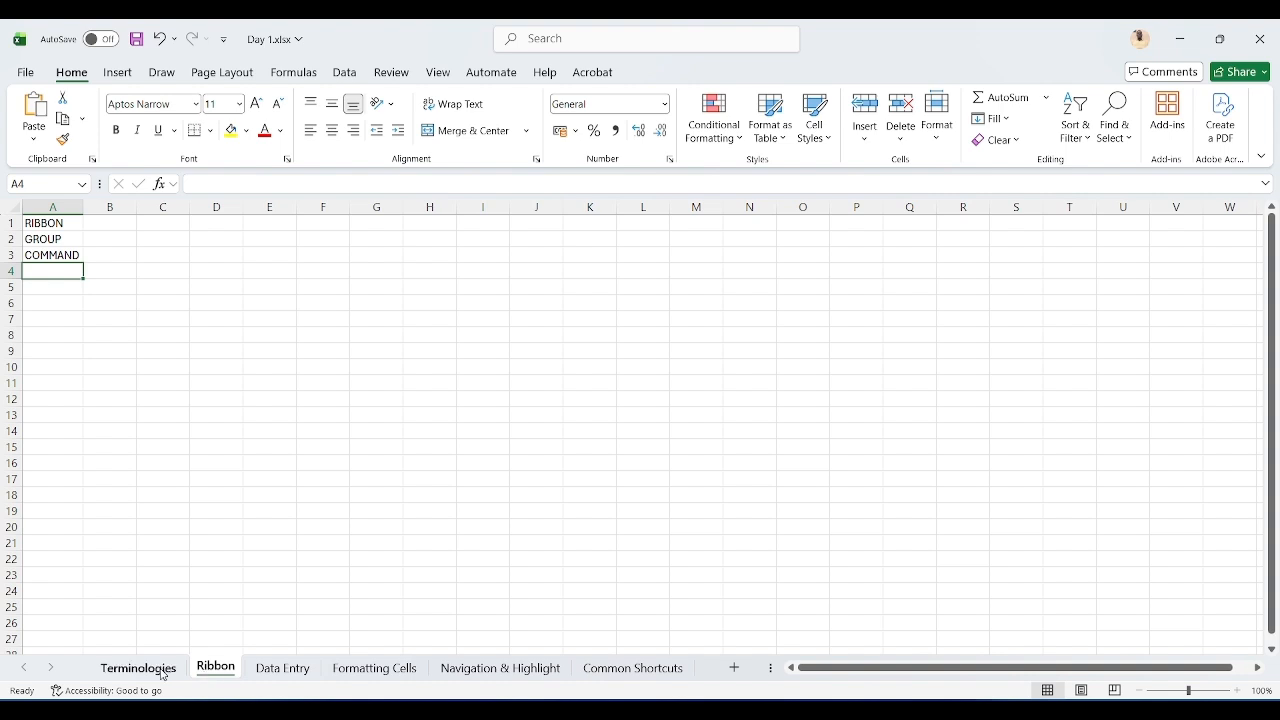
{"action": "left_click", "coordinate": [283, 669]}
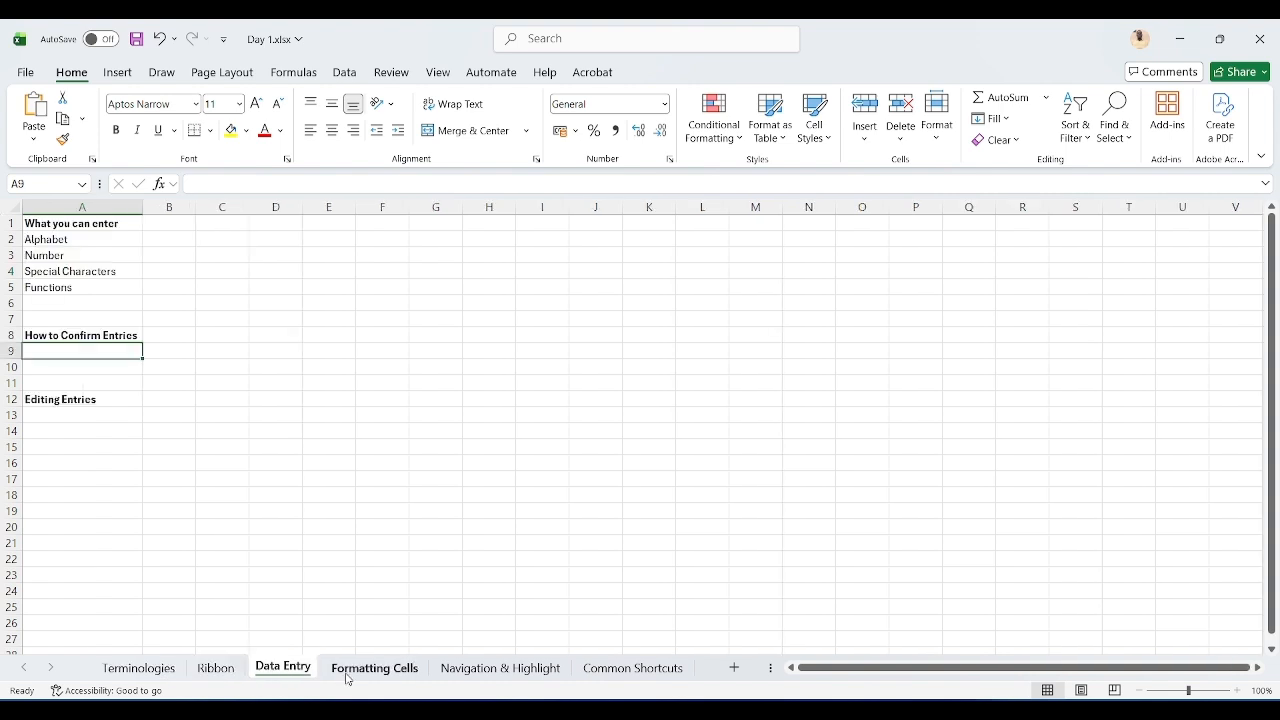
{"action": "left_click", "coordinate": [347, 670]}
{"action": "left_click", "coordinate": [155, 676]}
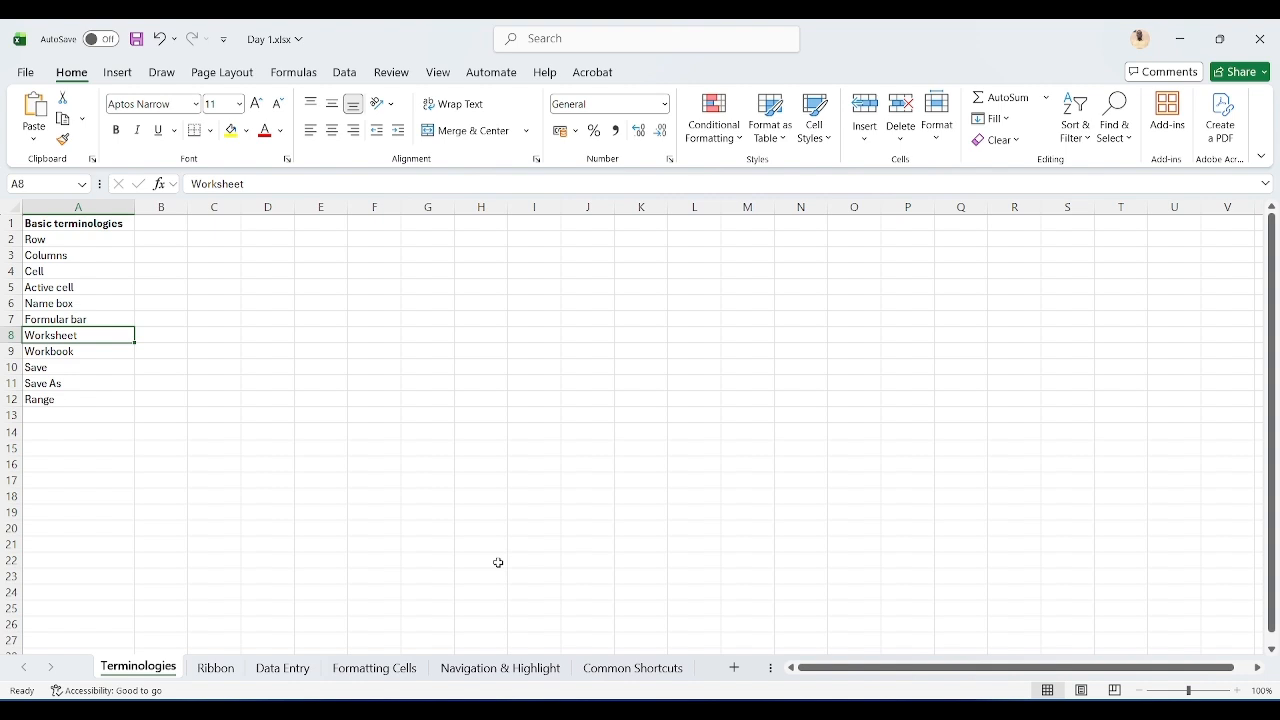
Step: Move the active cell up and down through A8 to A11, then over to B4 and back to A4
{"action": "key", "text": "Down"}
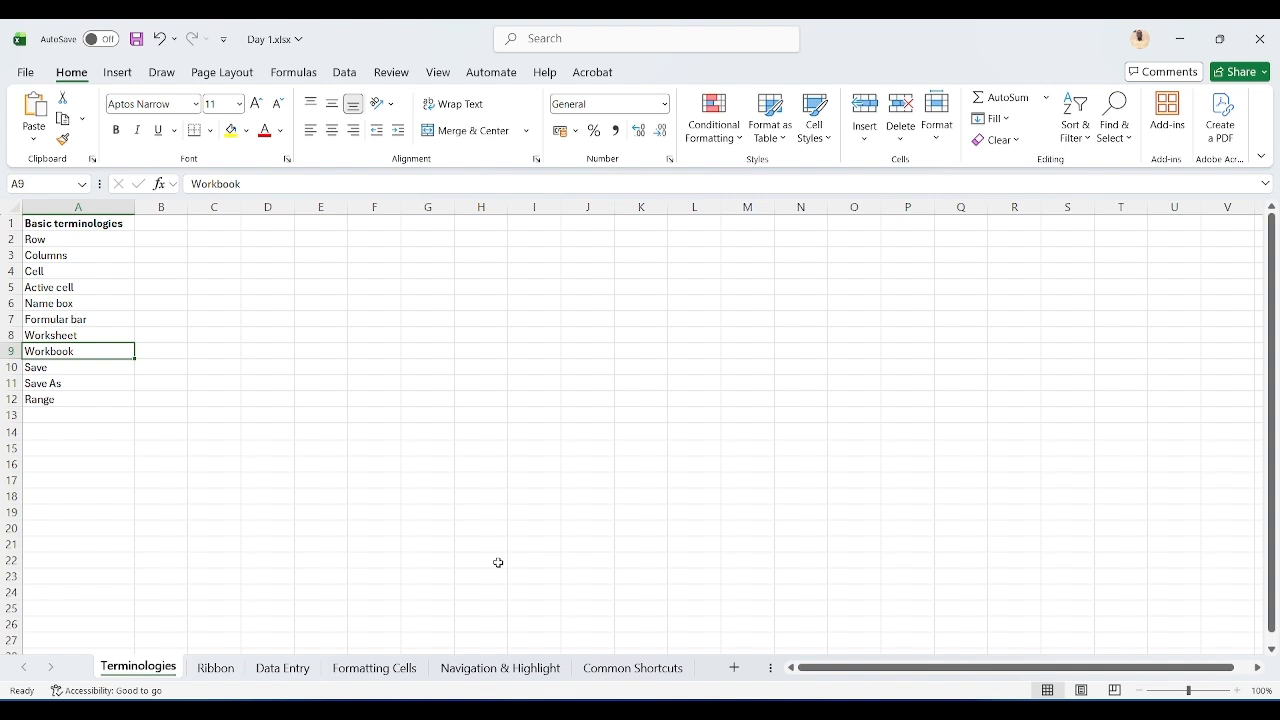
{"action": "key", "text": "Up"}
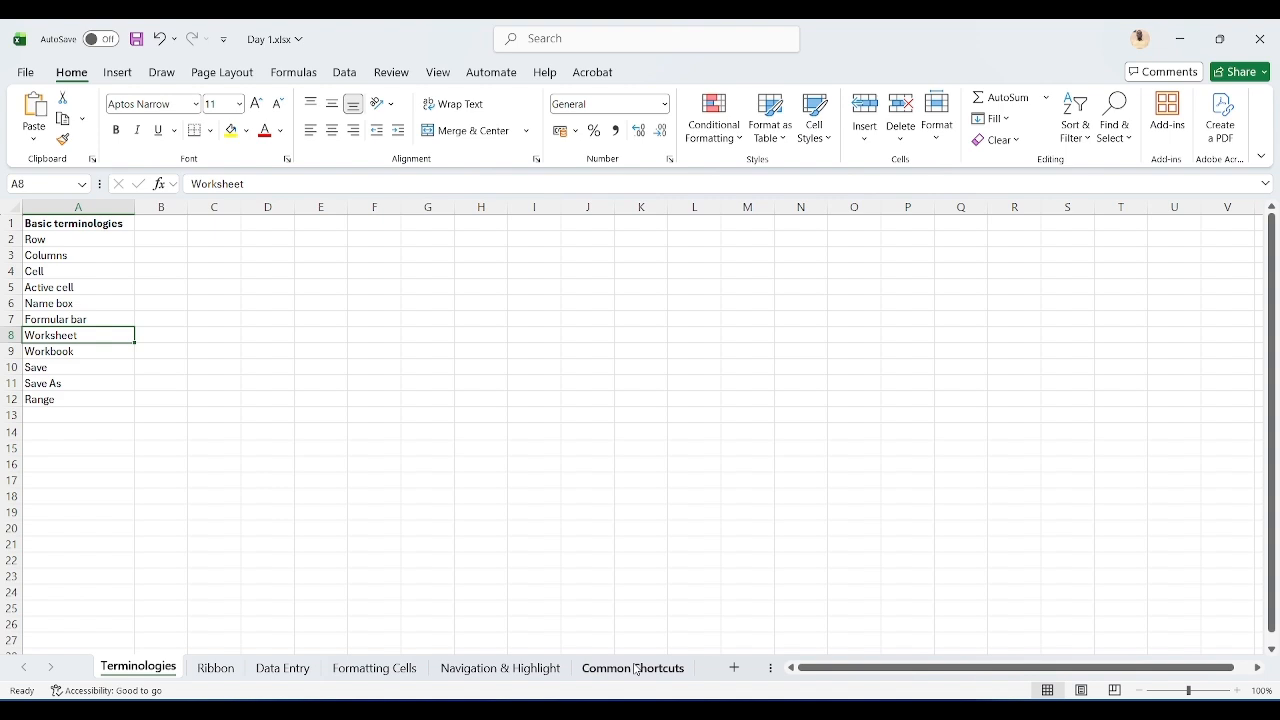
{"action": "key", "text": "Down"}
{"action": "key", "text": "Down"}
{"action": "key", "text": "Down"}
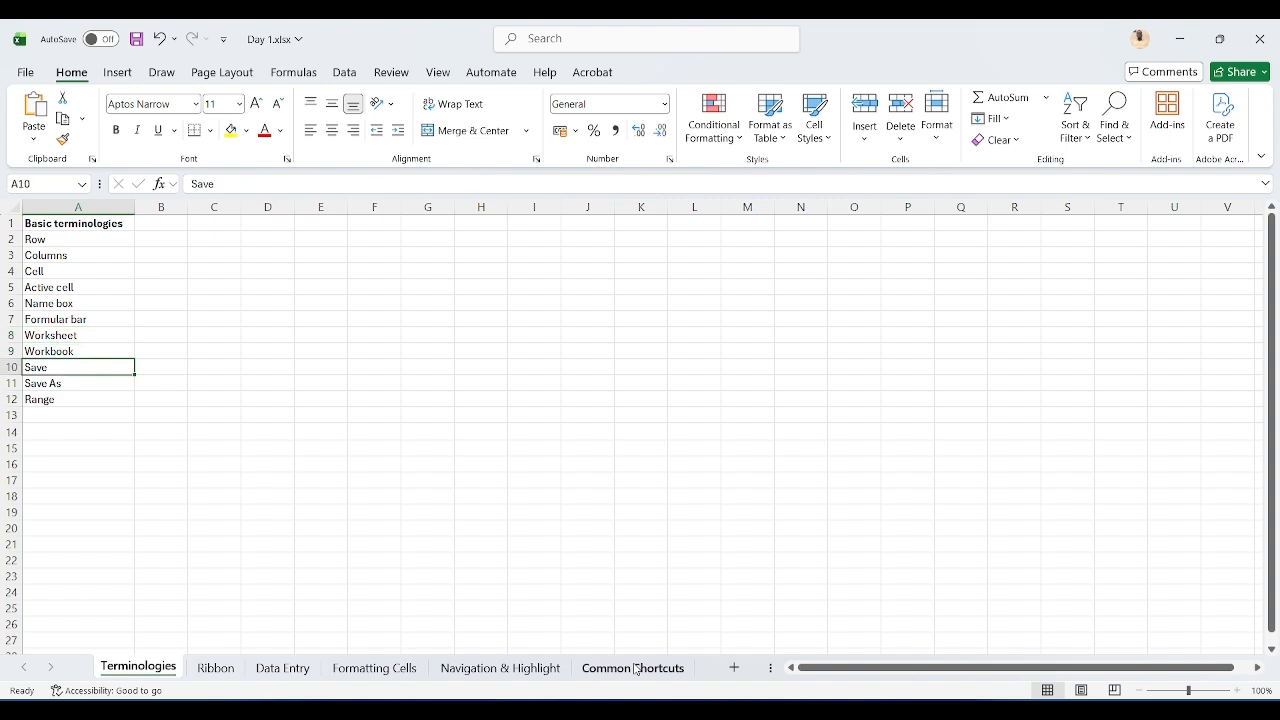
{"action": "key", "text": "Up"}
{"action": "key", "text": "Down"}
{"action": "key", "text": "Down"}
{"action": "key", "text": "Up"}
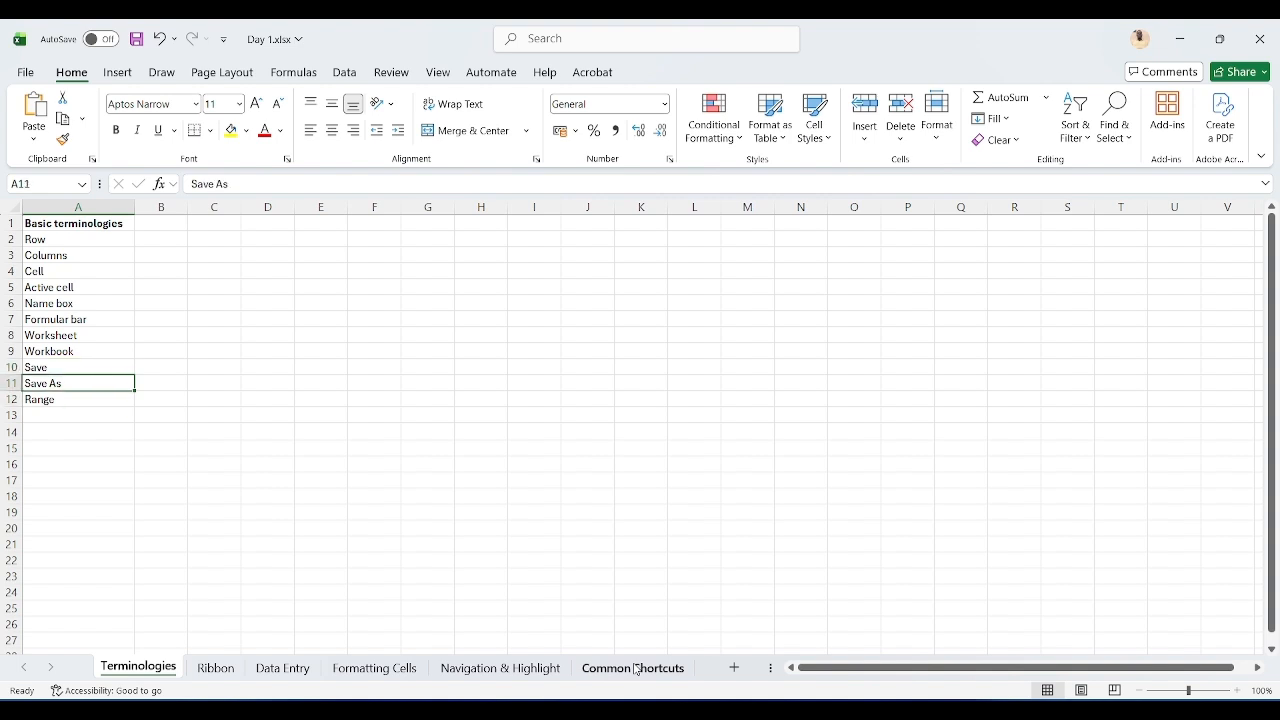
{"action": "key", "text": "Down"}
{"action": "key", "text": "Up"}
{"action": "key", "text": "Up"}
{"action": "key", "text": "Up"}
{"action": "key", "text": "Up"}
{"action": "key", "text": "Up"}
{"action": "key", "text": "Up"}
{"action": "key", "text": "Up"}
{"action": "key", "text": "Up"}
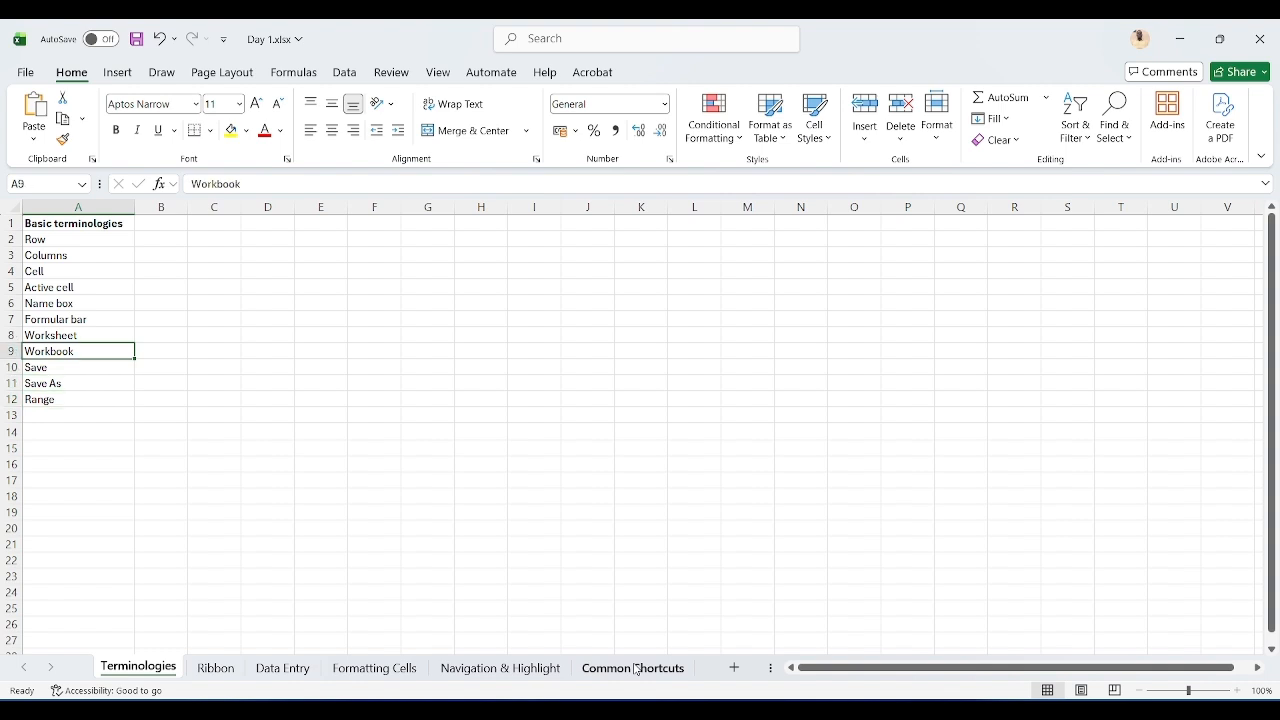
{"action": "key", "text": "Right"}
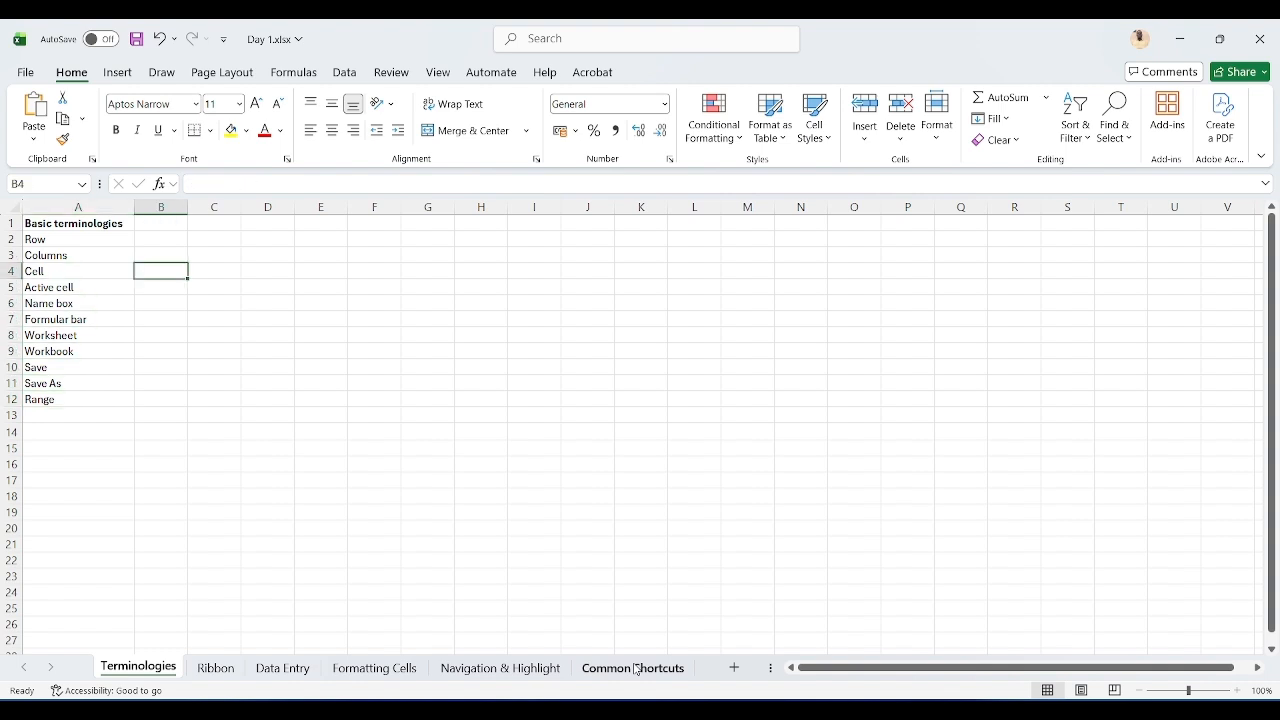
{"action": "key", "text": "Left"}
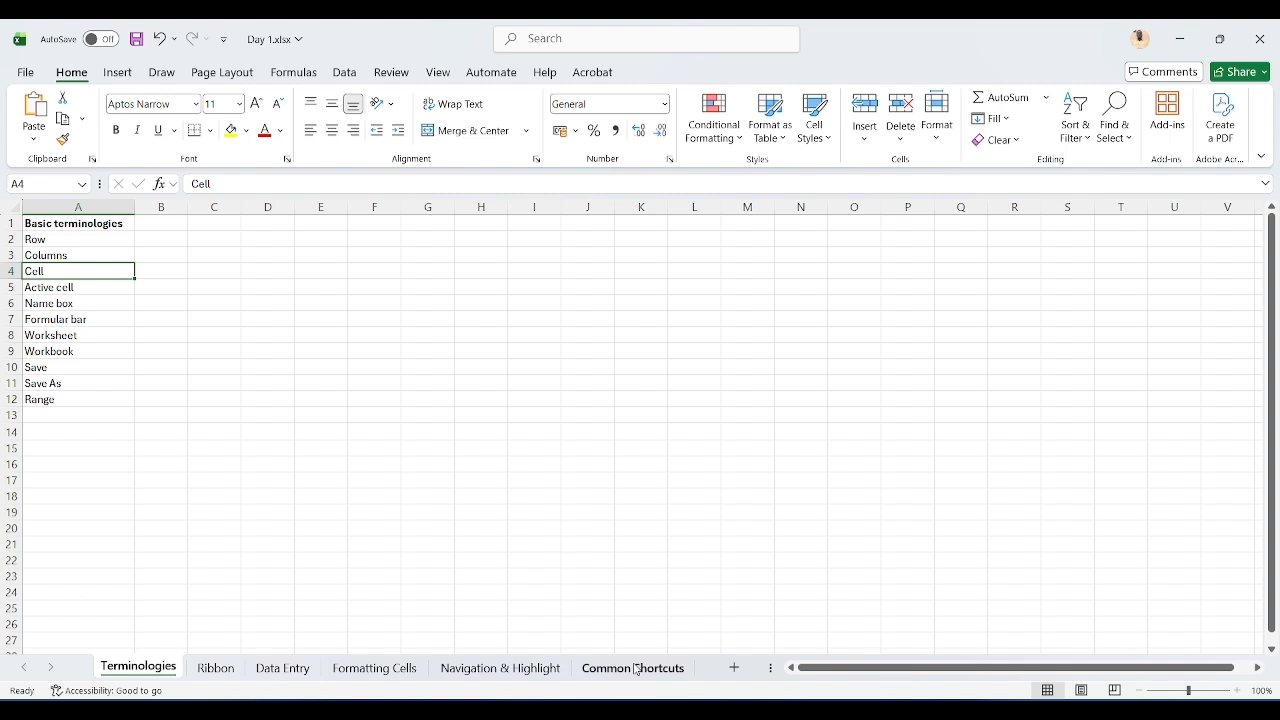
Step: Extend a selection from A4 down to A12, then collapse it to a single cell at A2
{"action": "key", "text": "shift+Down"}
{"action": "key", "text": "shift+Down"}
{"action": "key", "text": "shift+Down"}
{"action": "key", "text": "shift+Down"}
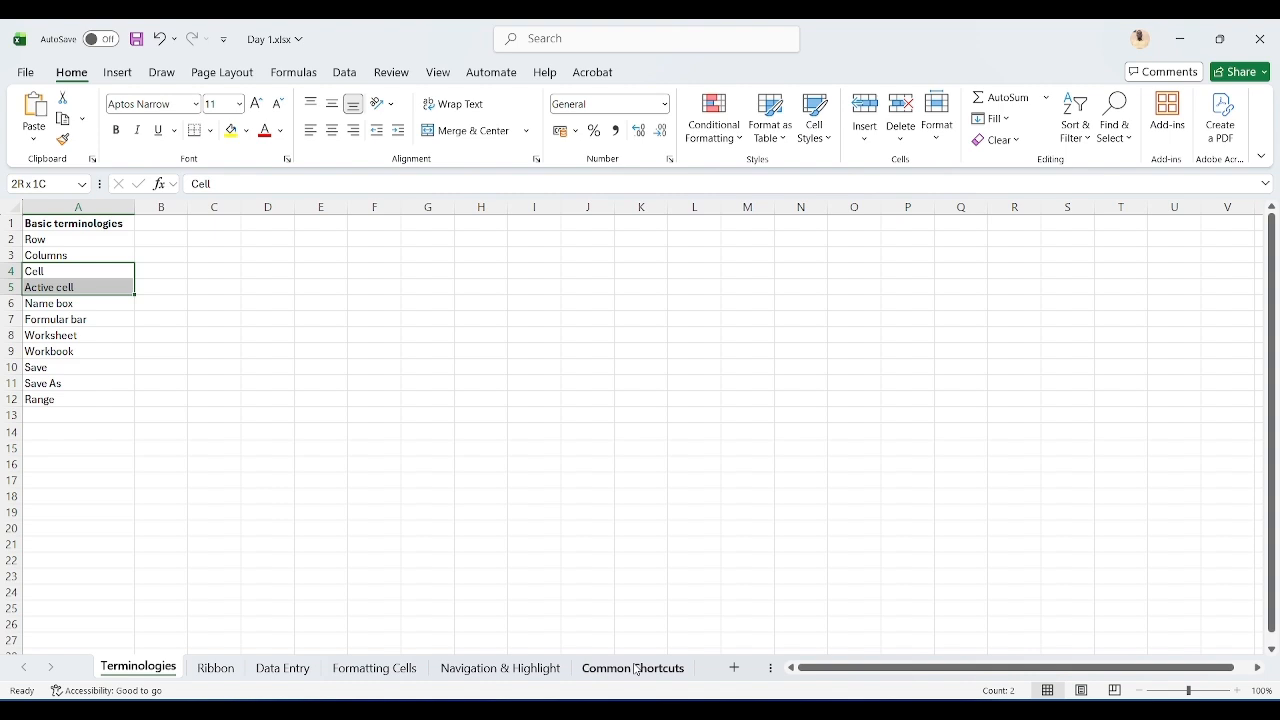
{"action": "key", "text": "shift+Down"}
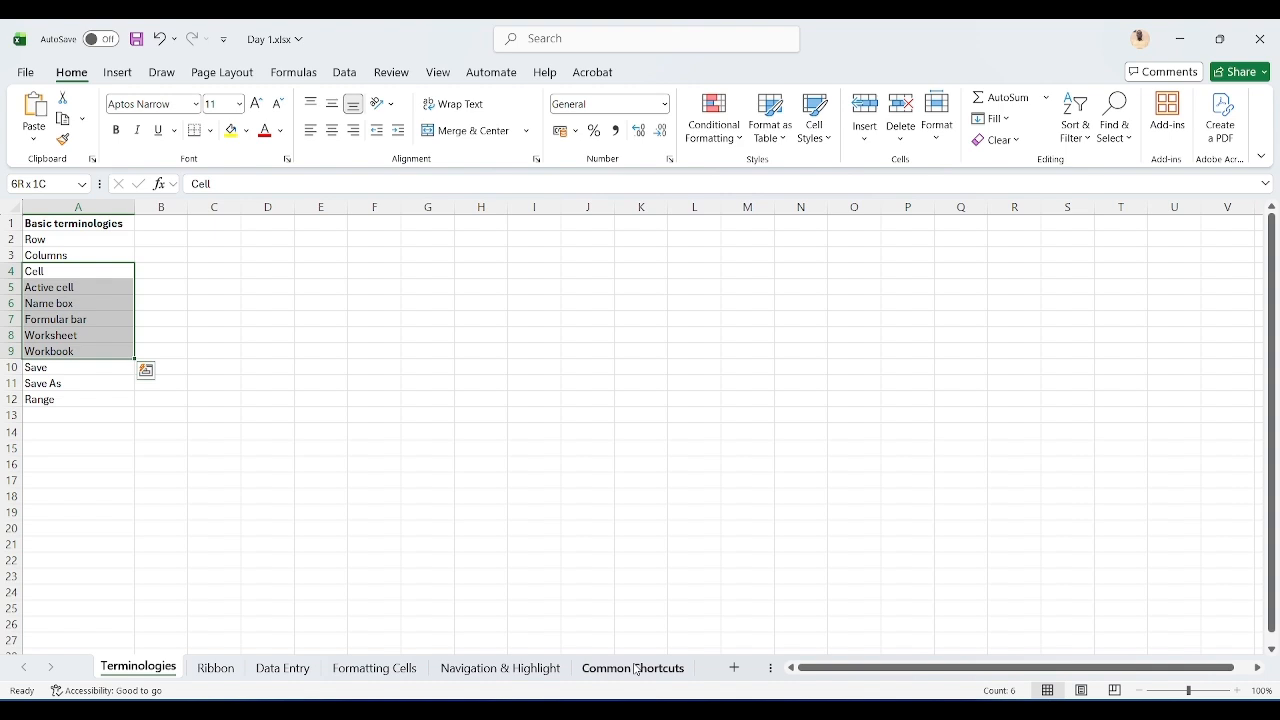
{"action": "key", "text": "shift+Down"}
{"action": "key", "text": "shift+Down"}
{"action": "key", "text": "shift+Down"}
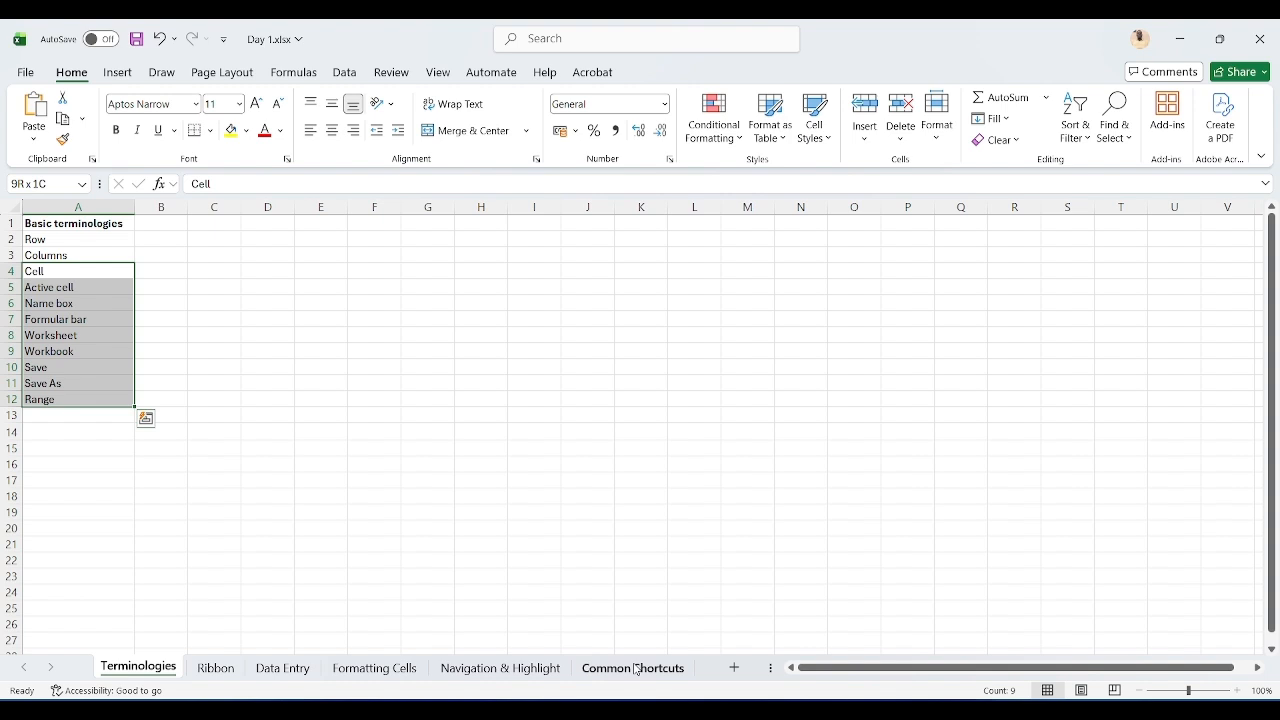
{"action": "key", "text": "Up"}
{"action": "key", "text": "Up"}
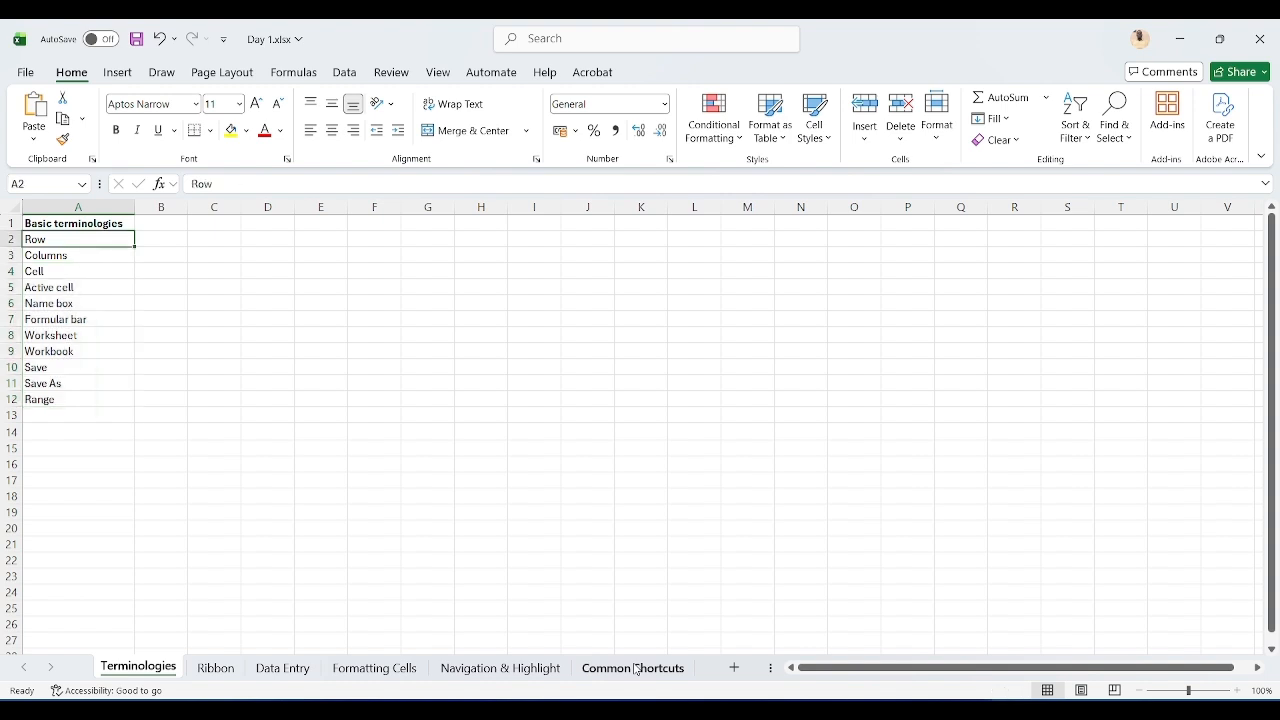
Step: Select the range A2:A7, then cancel the selection back to A2
{"action": "key", "text": "shift+Down"}
{"action": "key", "text": "shift+Down"}
{"action": "key", "text": "shift+Down"}
{"action": "key", "text": "shift+Down"}
{"action": "key", "text": "shift+Down"}
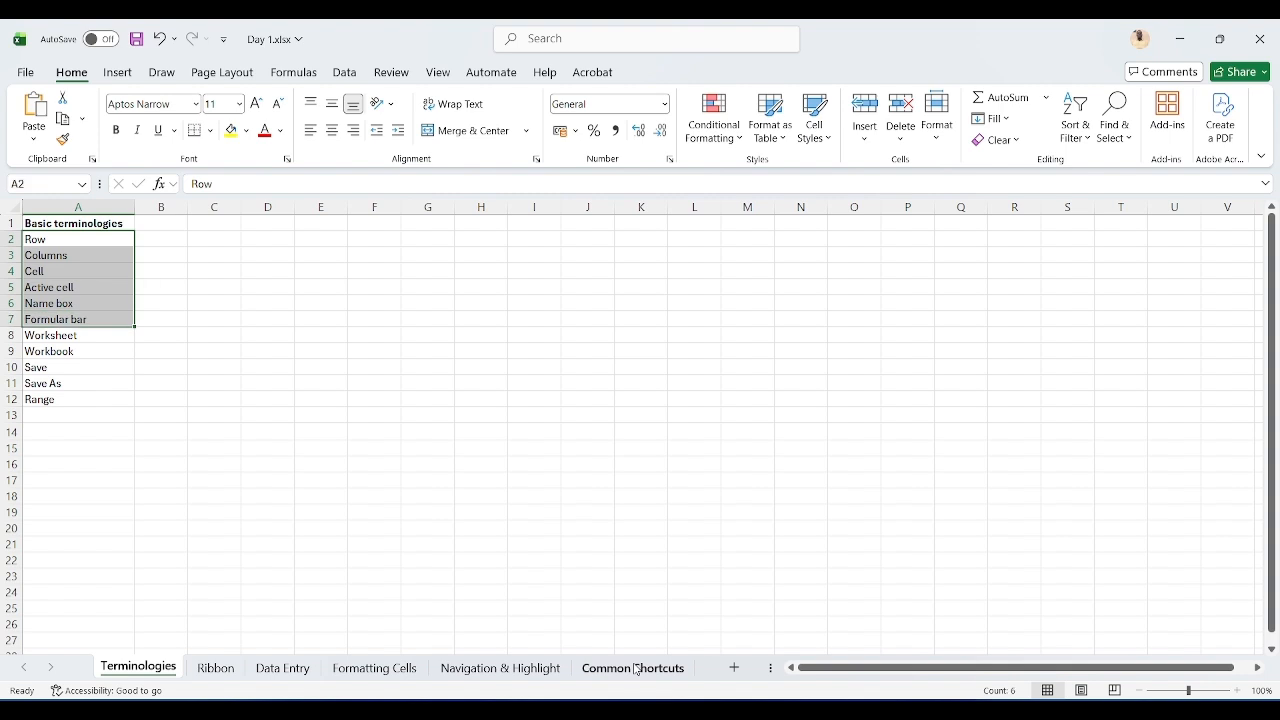
{"action": "key", "text": "Up"}
{"action": "key", "text": "Down"}
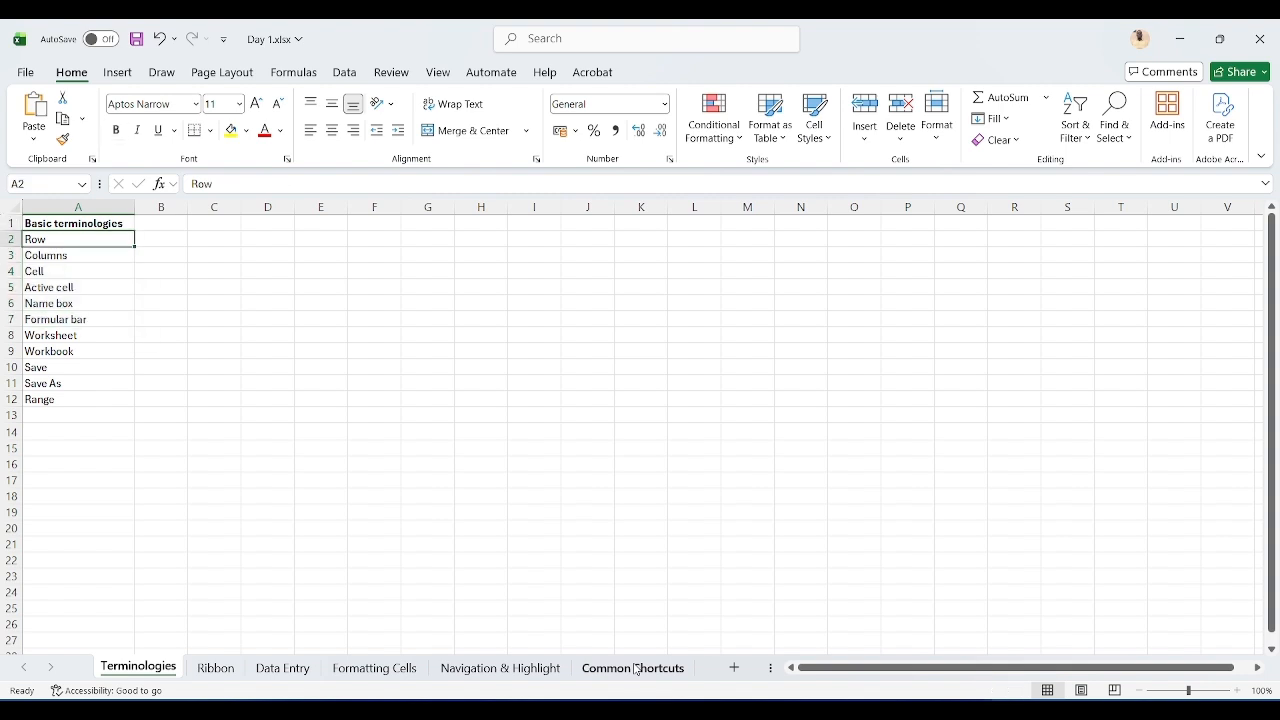
Step: Select the range A2:A5, then move the active cell down to A7
{"action": "key", "text": "shift+Down"}
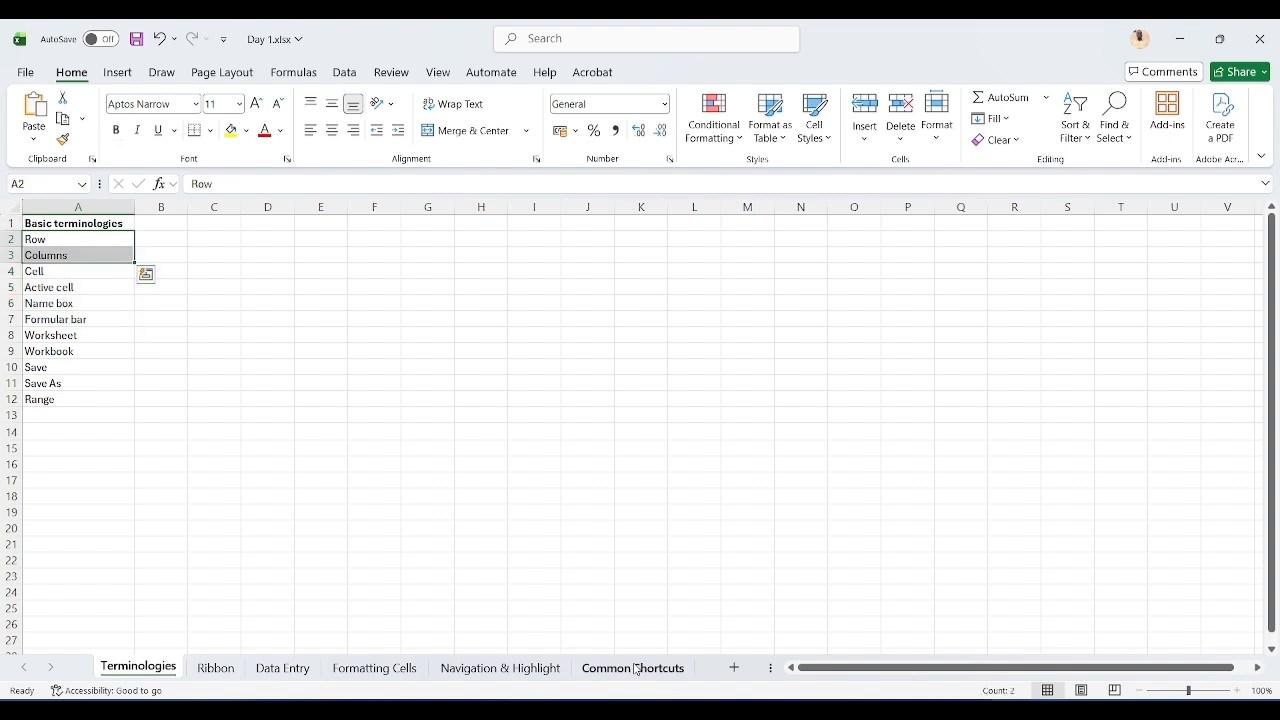
{"action": "key", "text": "shift+Down"}
{"action": "key", "text": "shift+Down"}
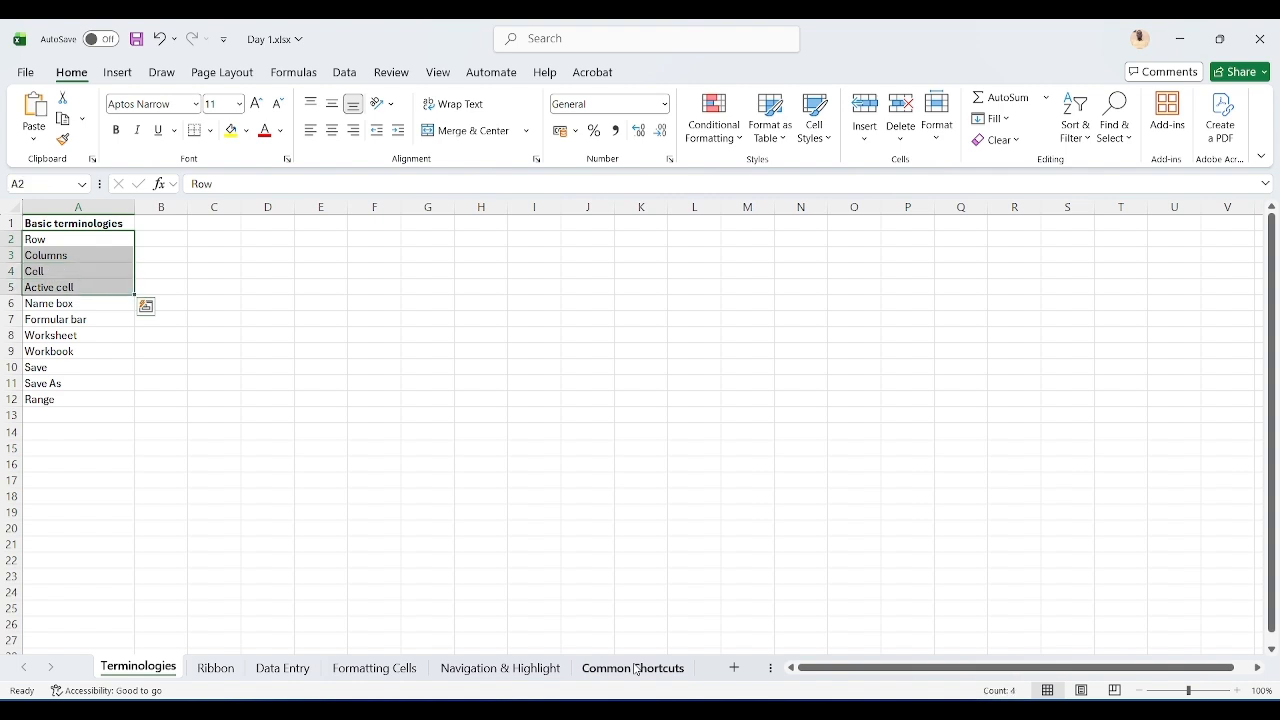
{"action": "key", "text": "Down"}
{"action": "key", "text": "Down"}
{"action": "key", "text": "Down"}
{"action": "key", "text": "Down"}
{"action": "key", "text": "Down"}
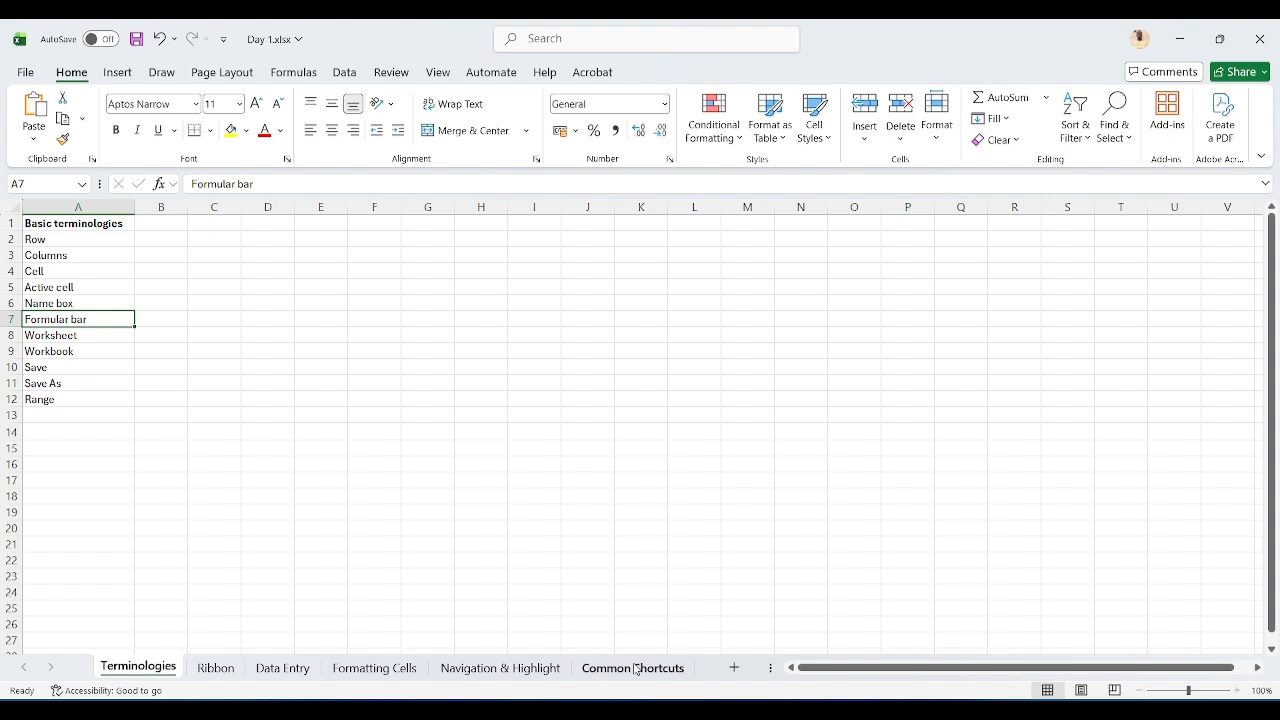
Step: Move the active cell down from A7 to A10
{"action": "key", "text": "Down"}
{"action": "key", "text": "Down"}
{"action": "key", "text": "Down"}
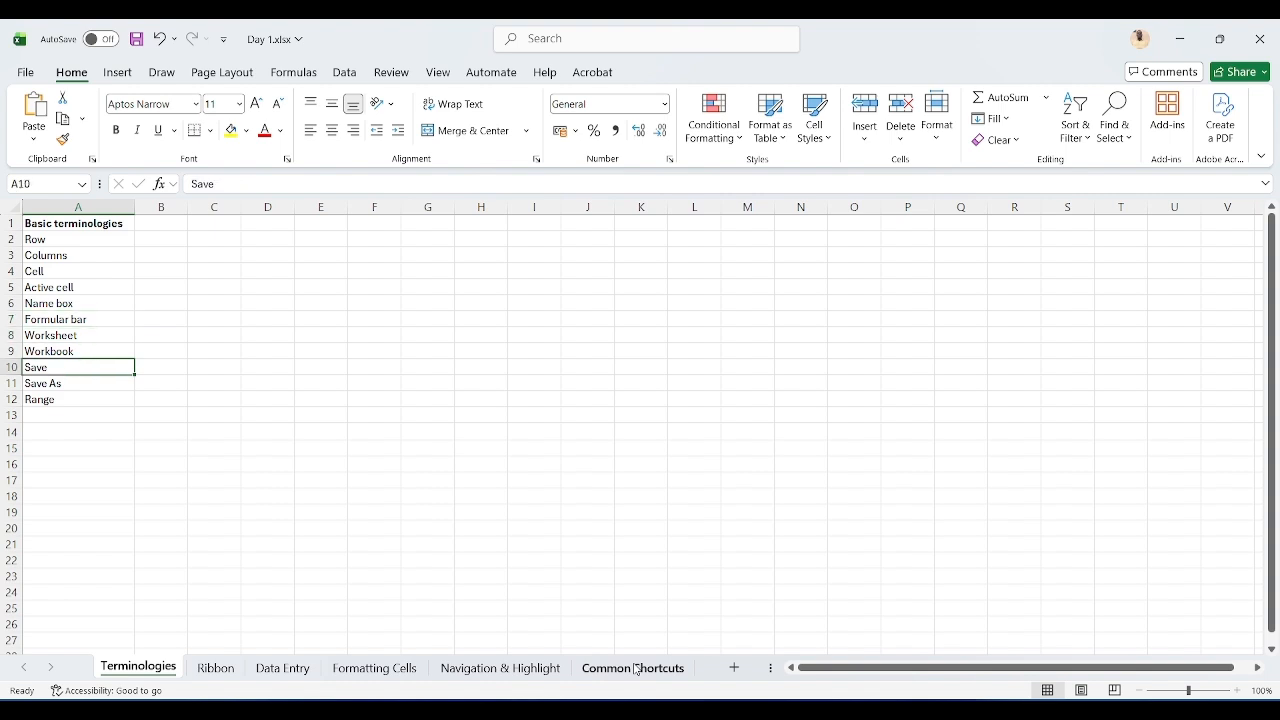
{"action": "key", "text": "Down"}
{"action": "key", "text": "Up"}
Step: Create a new blank workbook, then switch back to the Day 1.xlsx window
{"action": "key", "text": "ctrl+n"}
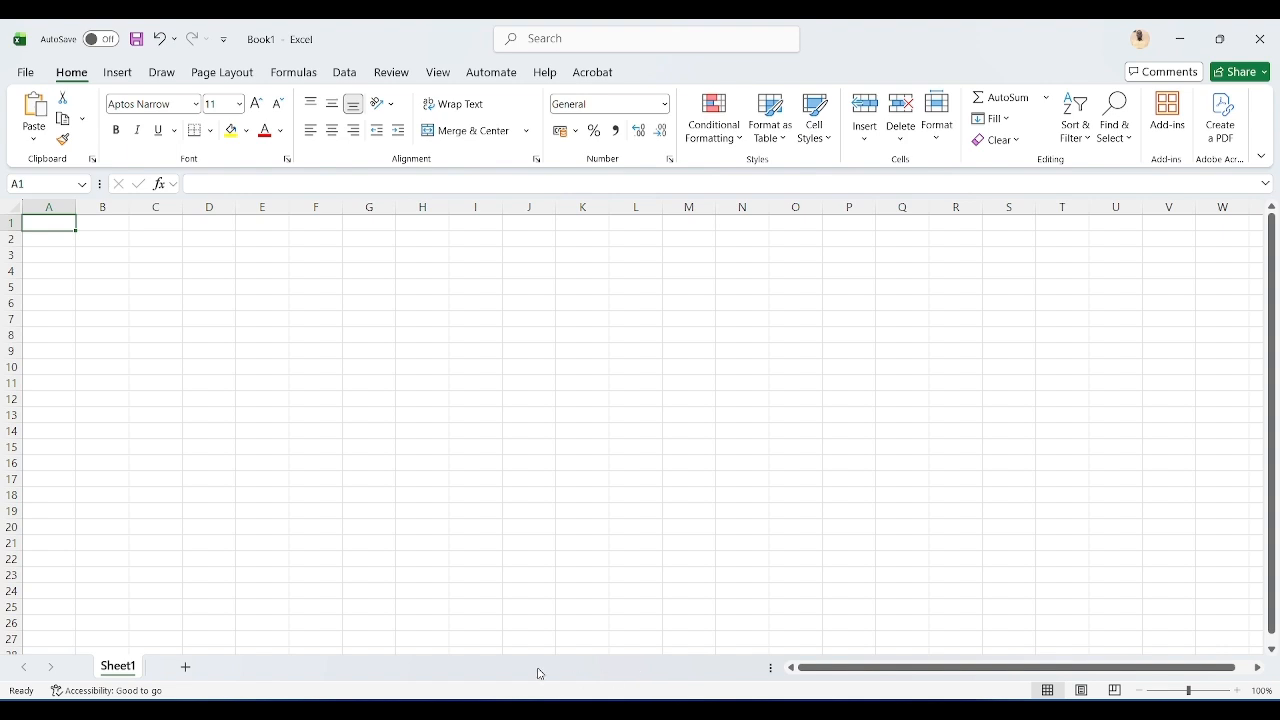
{"action": "key", "text": "alt+Tab"}
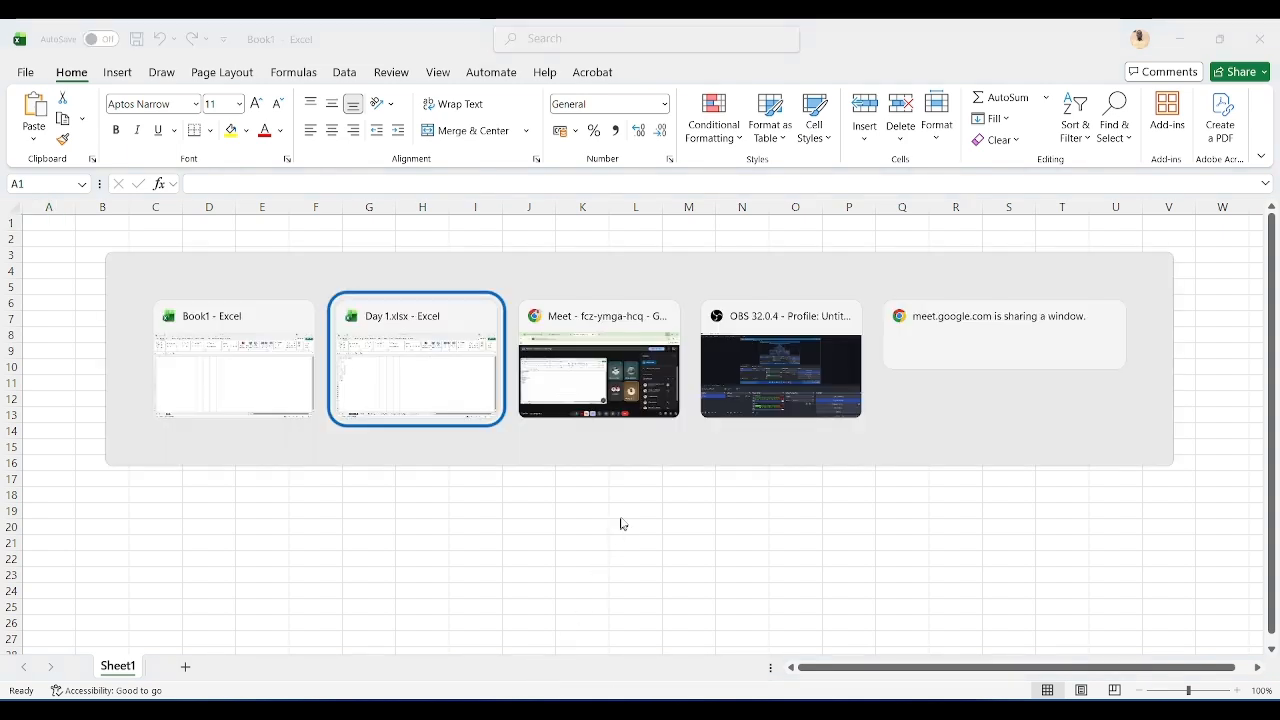
{"action": "left_click", "coordinate": [437, 364]}
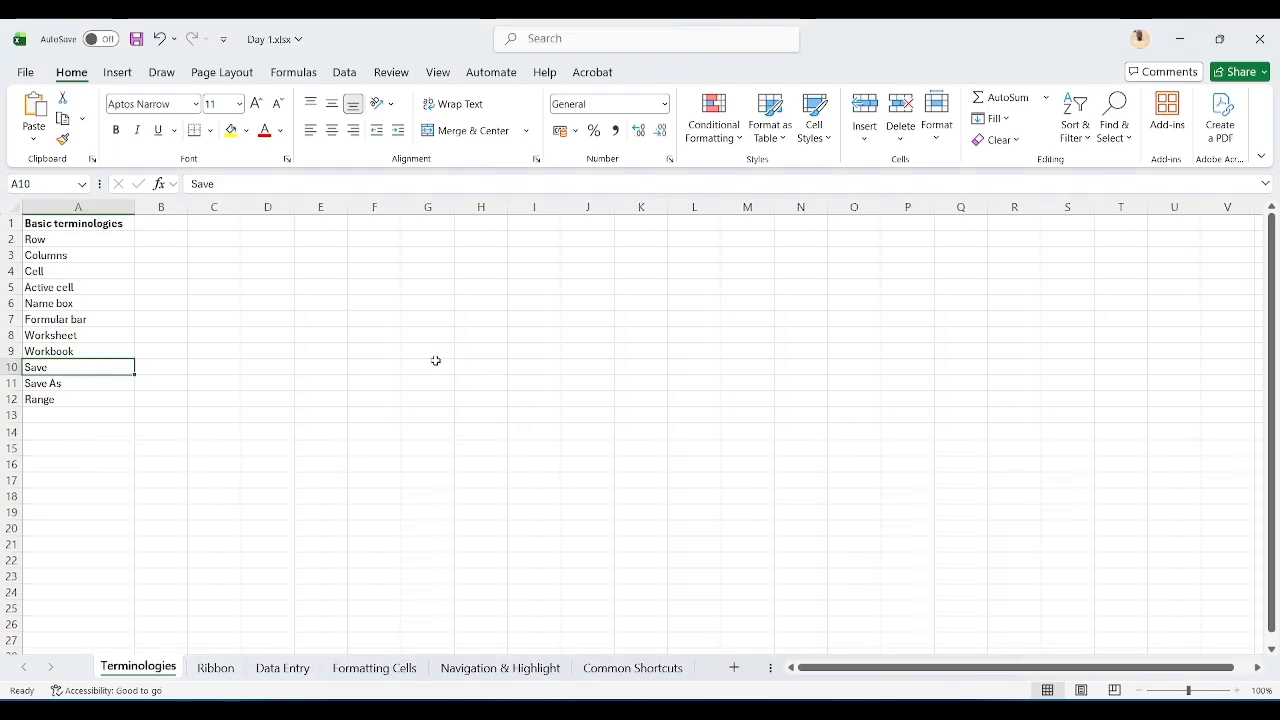
{"action": "left_click", "coordinate": [24, 73]}
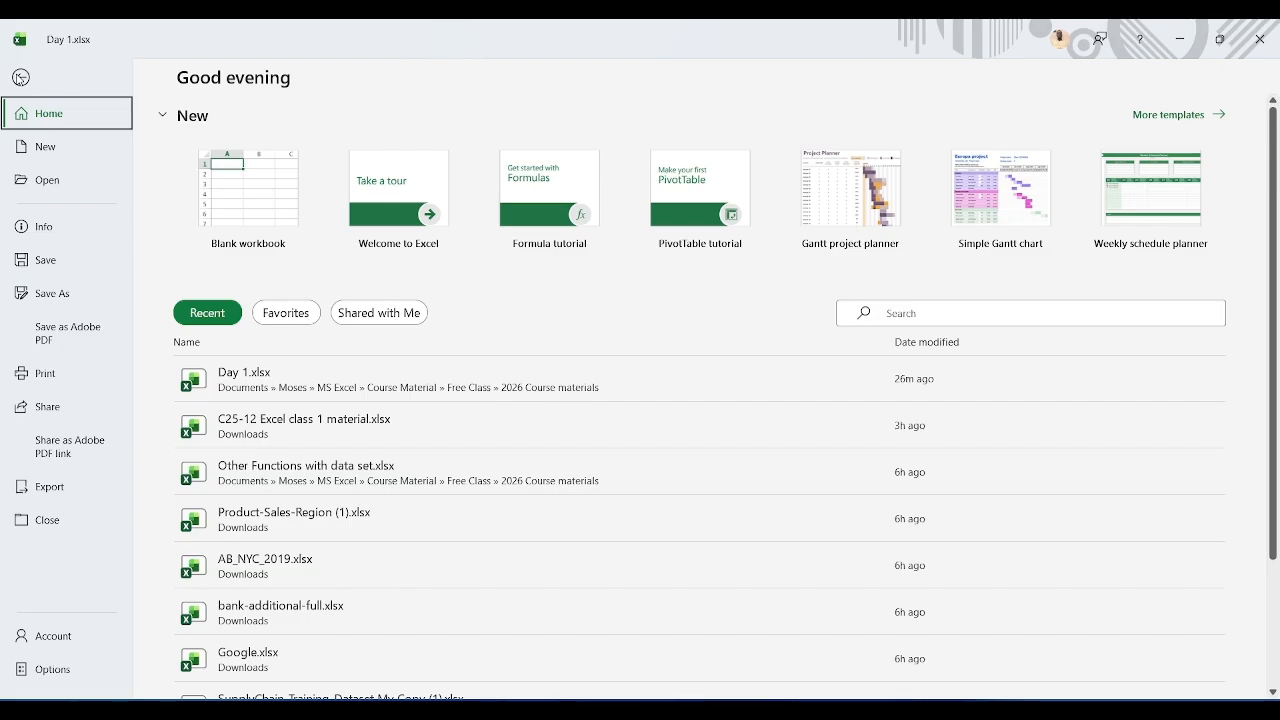
{"action": "left_click", "coordinate": [20, 77]}
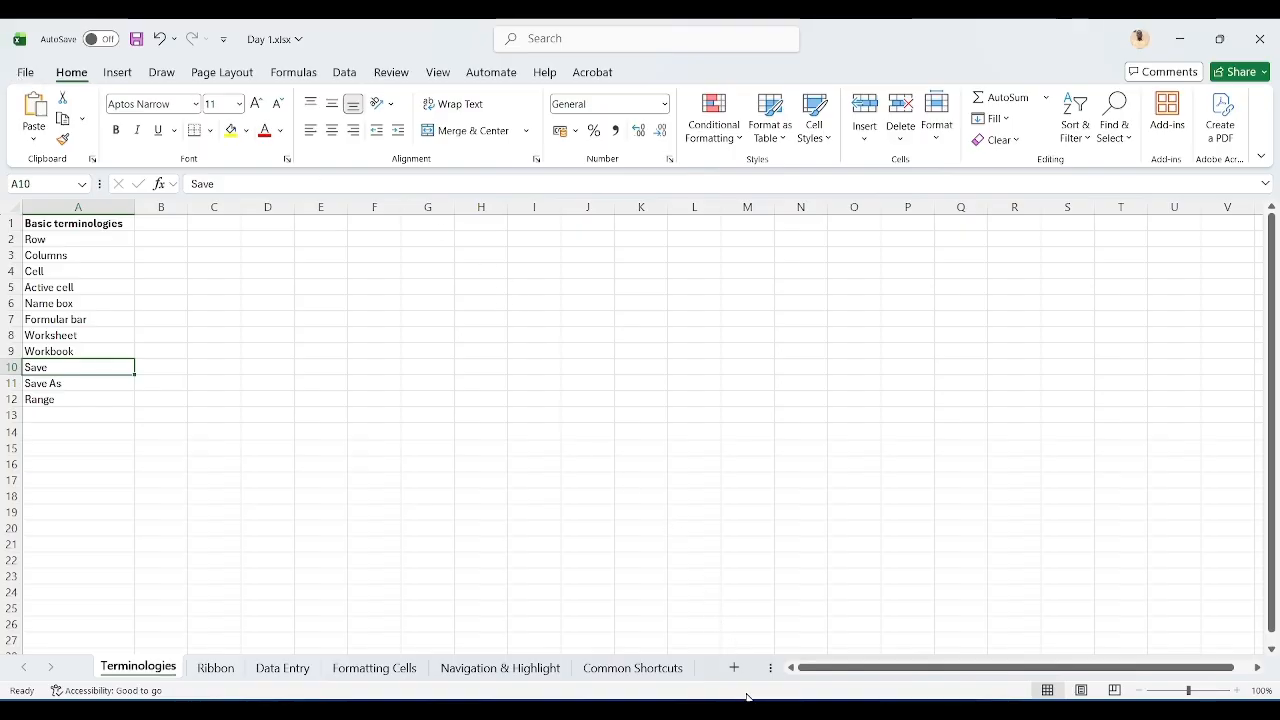
Step: Switch to the Google Meet tab, present the entire screen instead of the Excel window, and minimize the browser
{"action": "mouse_move", "coordinate": [750, 698]}
{"action": "left_click", "coordinate": [684, 650]}
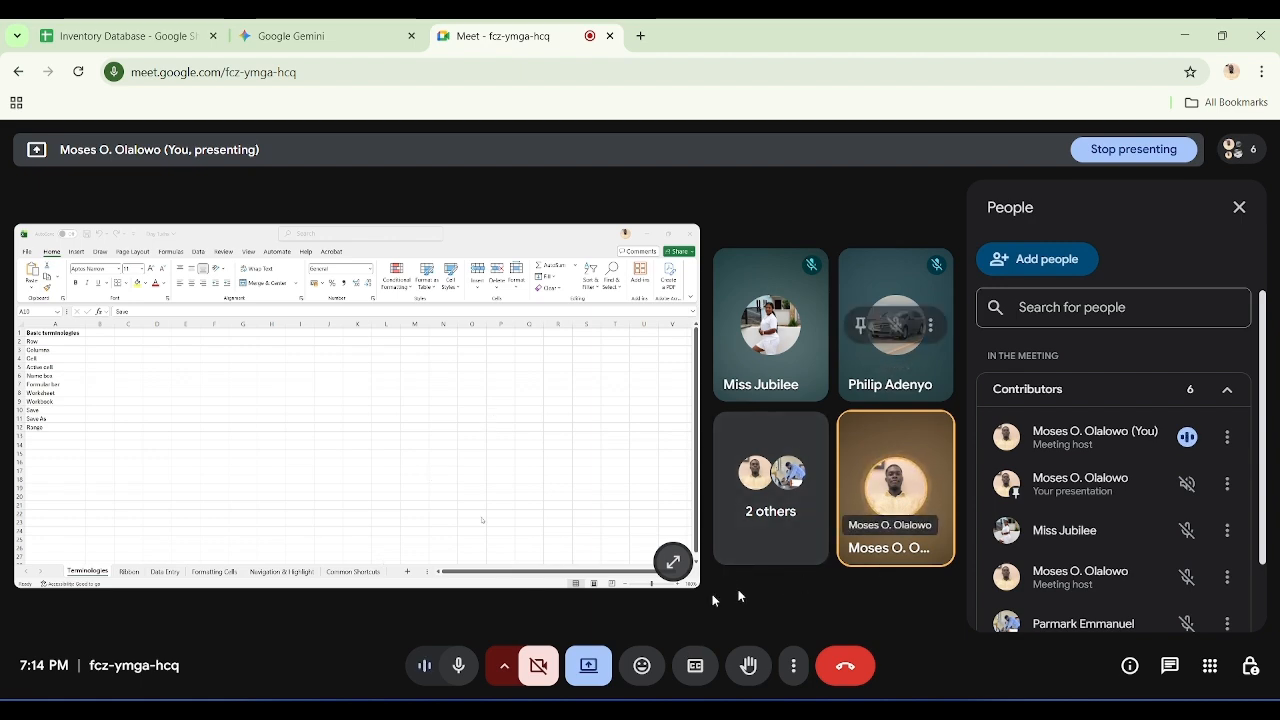
{"action": "left_click", "coordinate": [589, 666]}
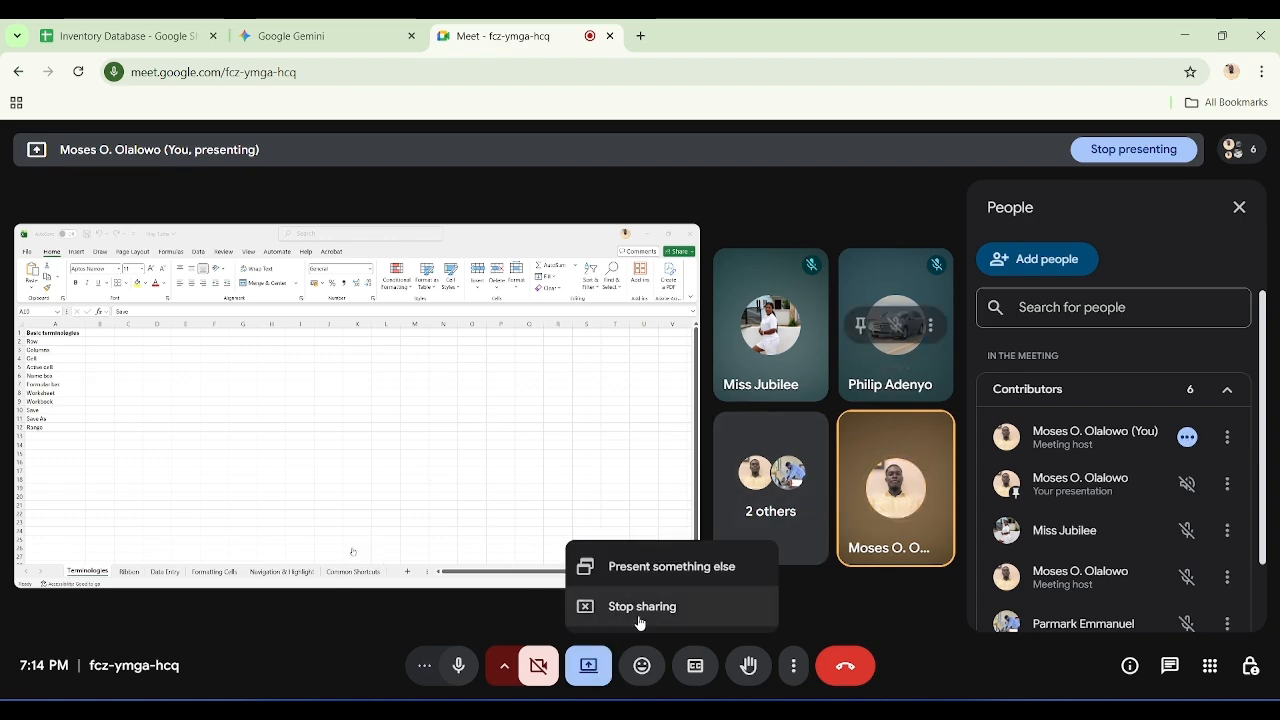
{"action": "left_click", "coordinate": [676, 568]}
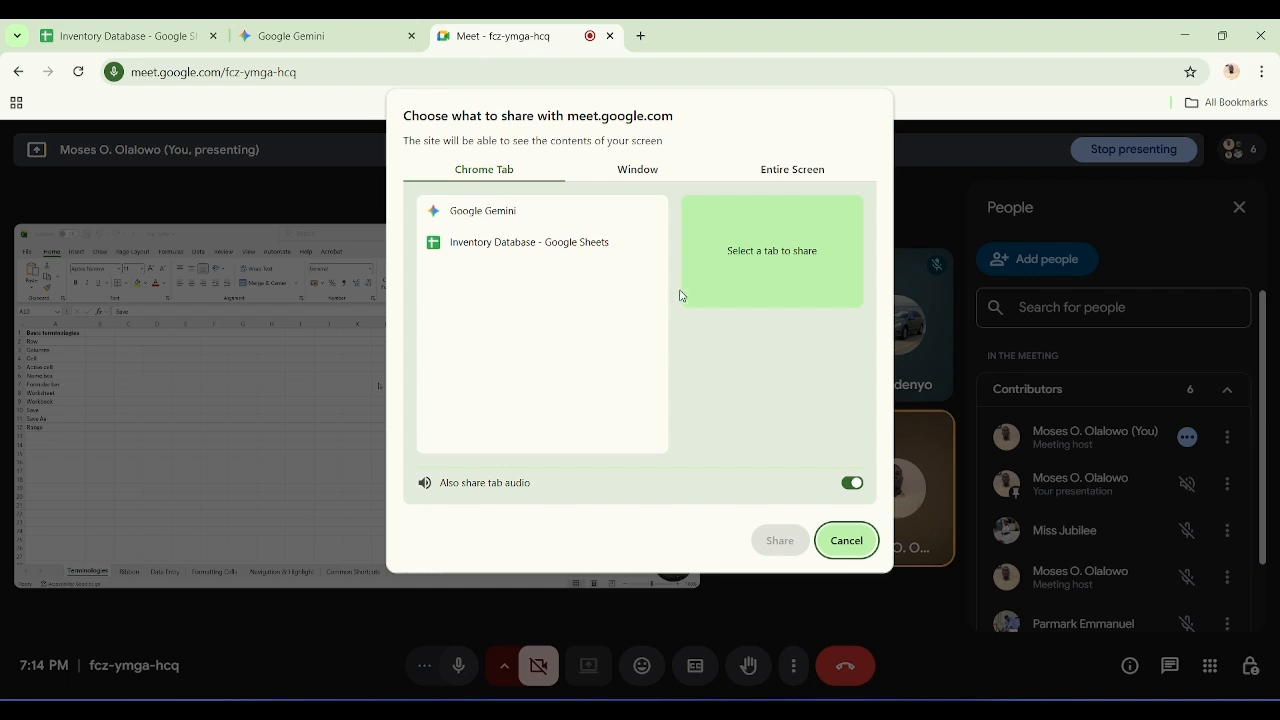
{"action": "left_click", "coordinate": [757, 167]}
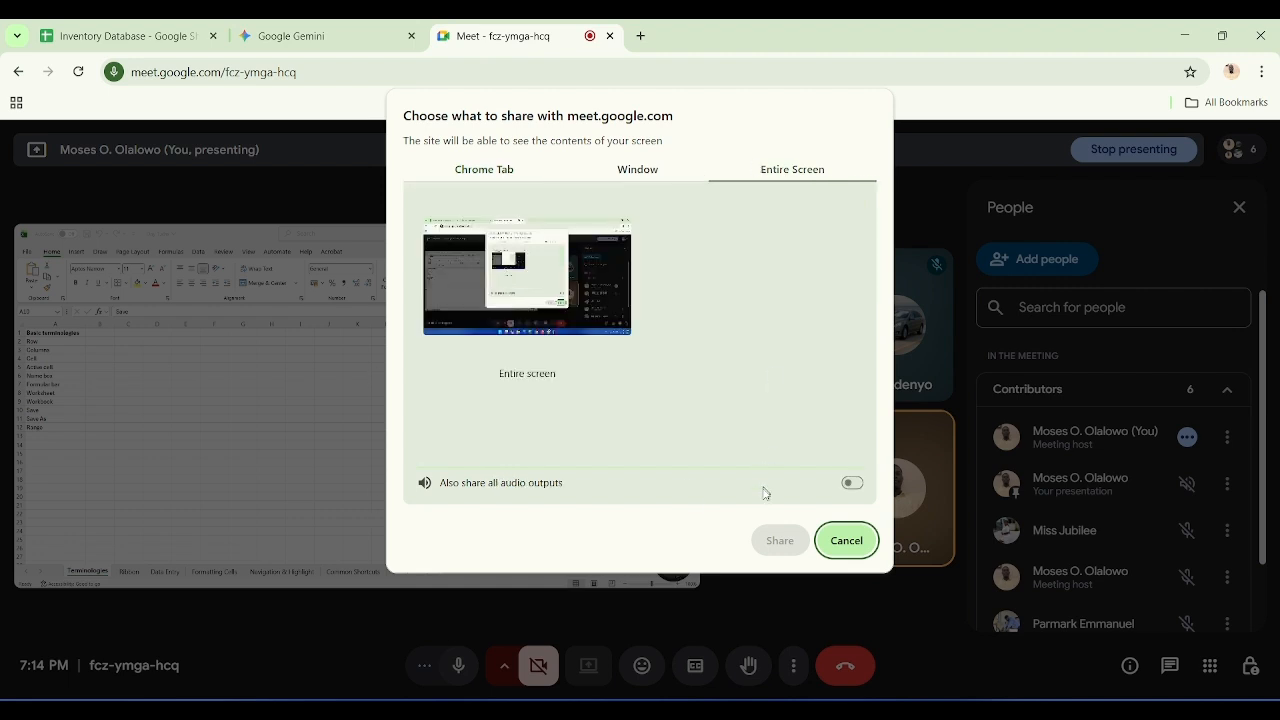
{"action": "left_click", "coordinate": [509, 325]}
{"action": "left_click", "coordinate": [772, 549]}
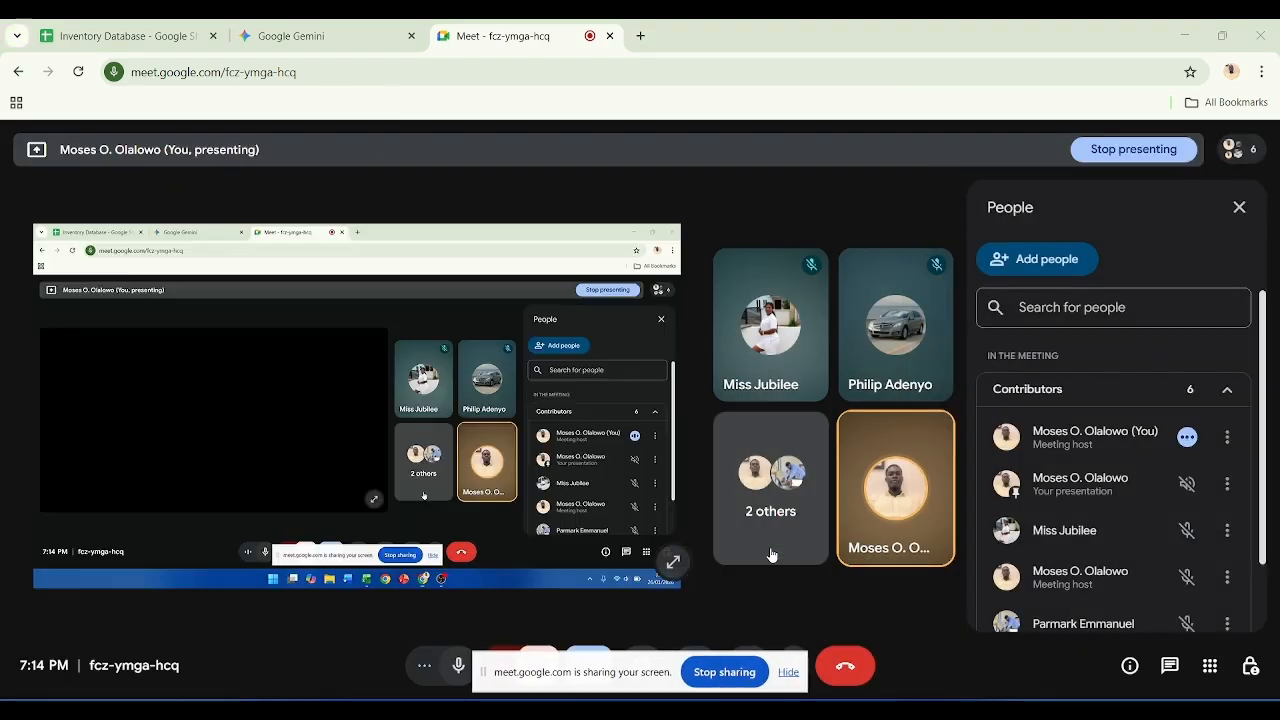
{"action": "left_click", "coordinate": [1192, 47]}
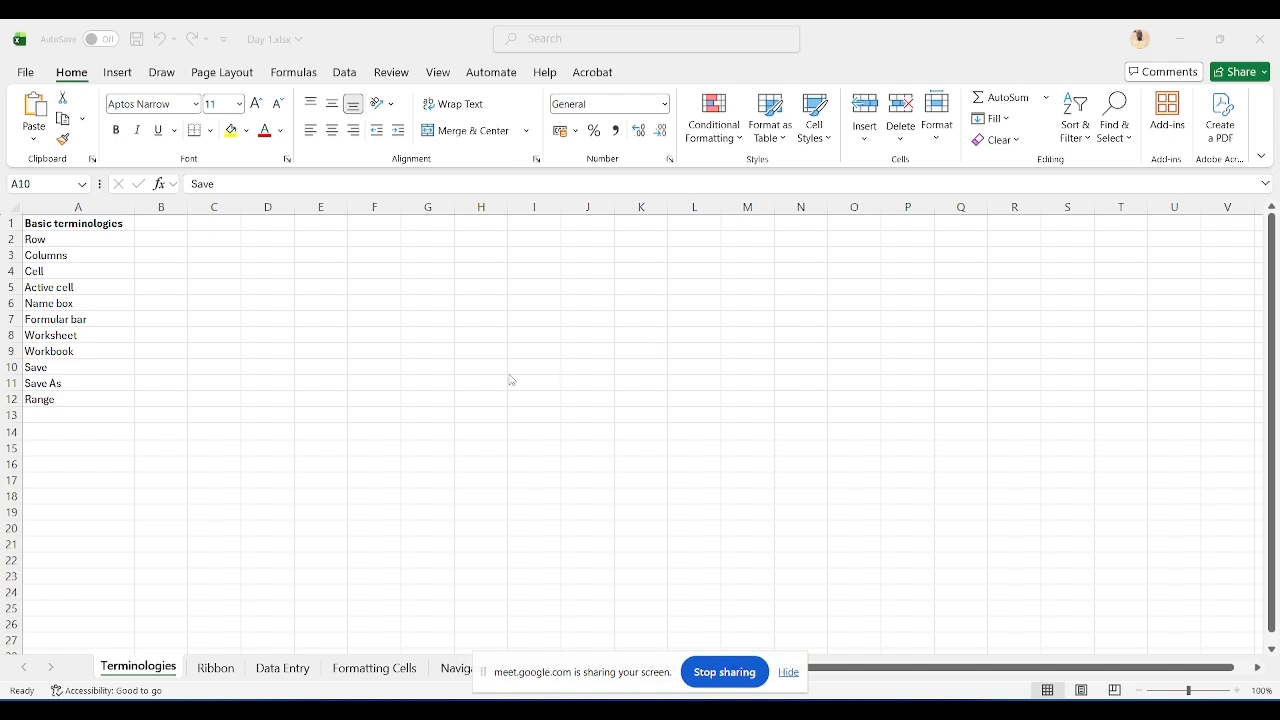
Step: Create another new blank workbook and close the File view that opened on it
{"action": "key", "text": "ctrl+n"}
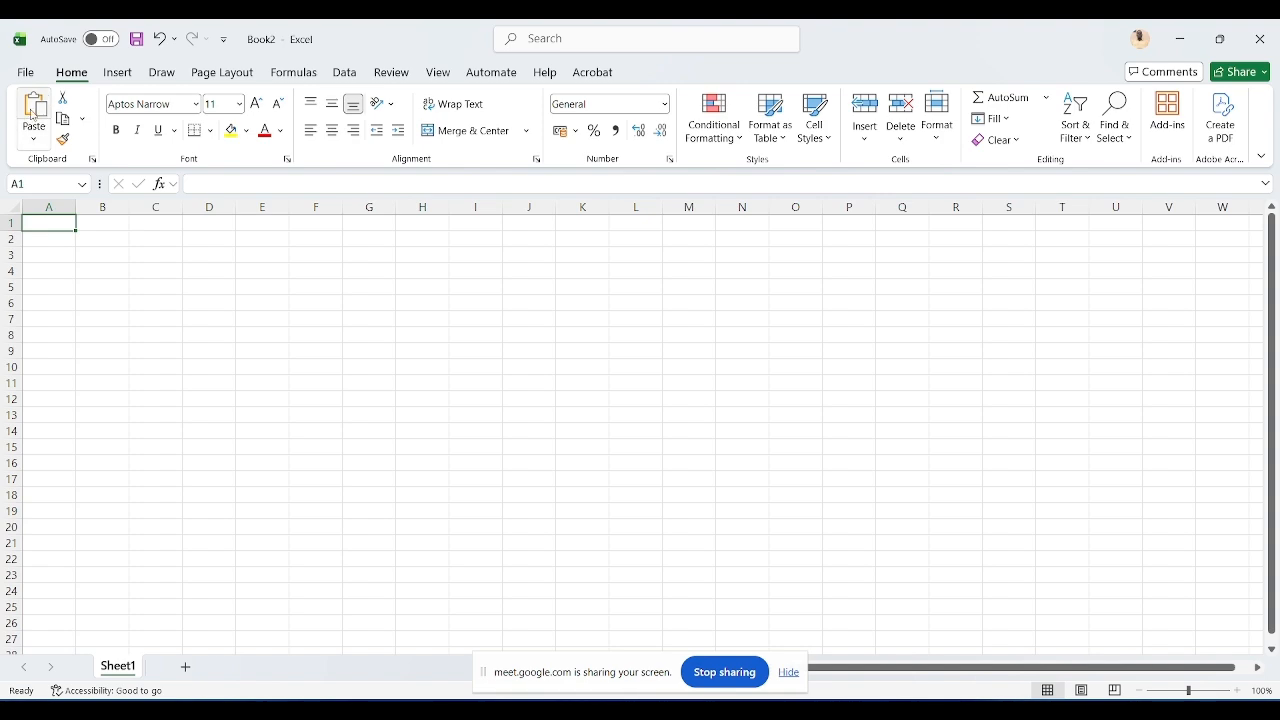
{"action": "left_click", "coordinate": [22, 71]}
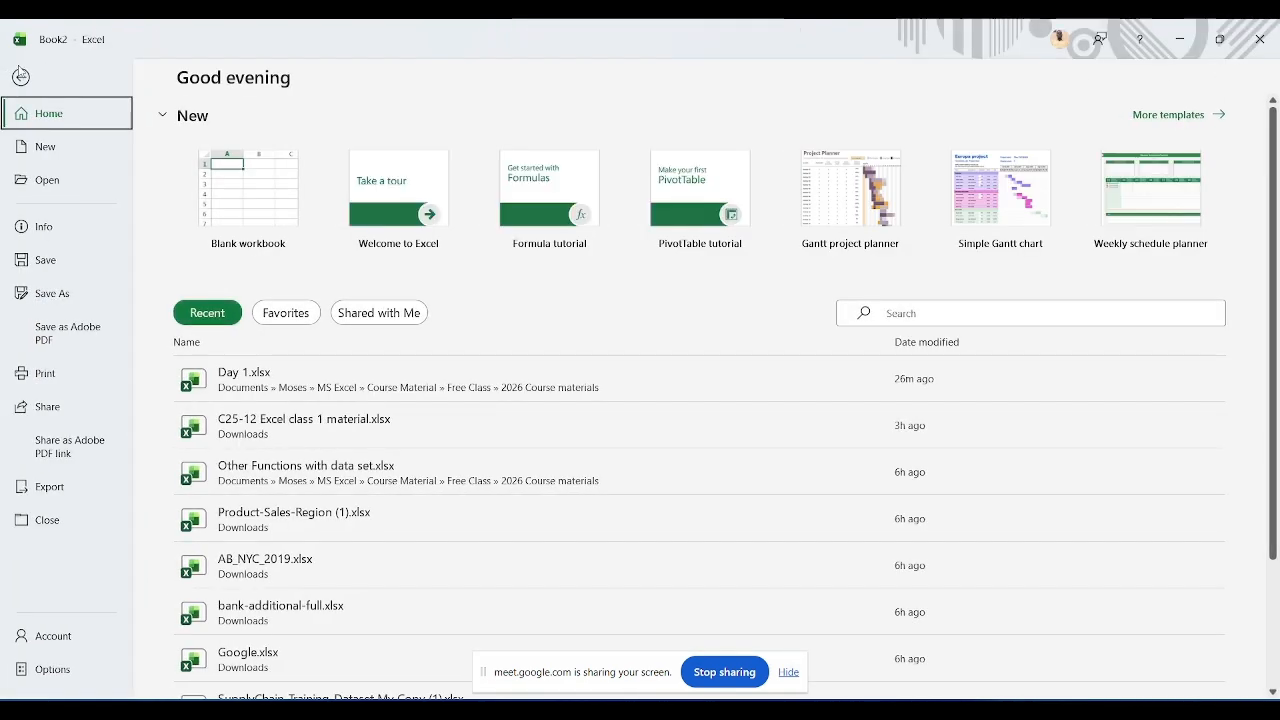
{"action": "key", "text": "Escape"}
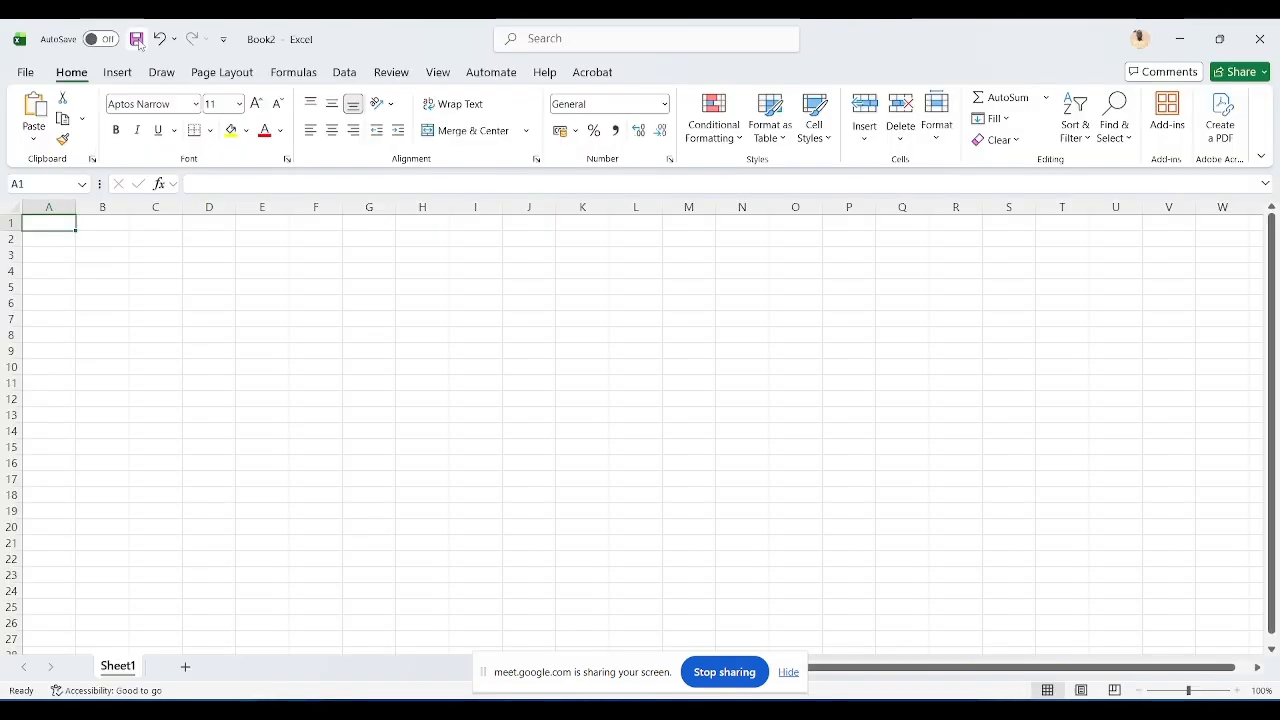
Step: Open the save dialog for the new workbook and its full Save As page, then leave without saving
{"action": "left_click", "coordinate": [138, 39]}
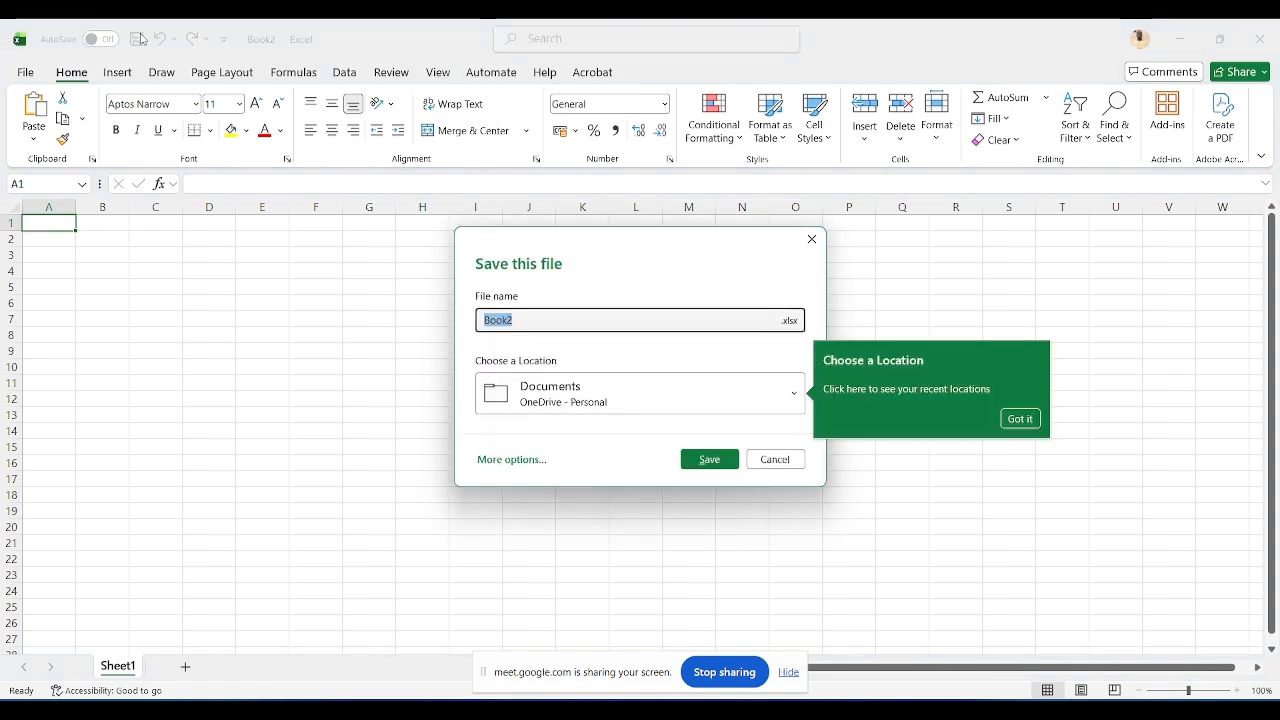
{"action": "left_click", "coordinate": [505, 461]}
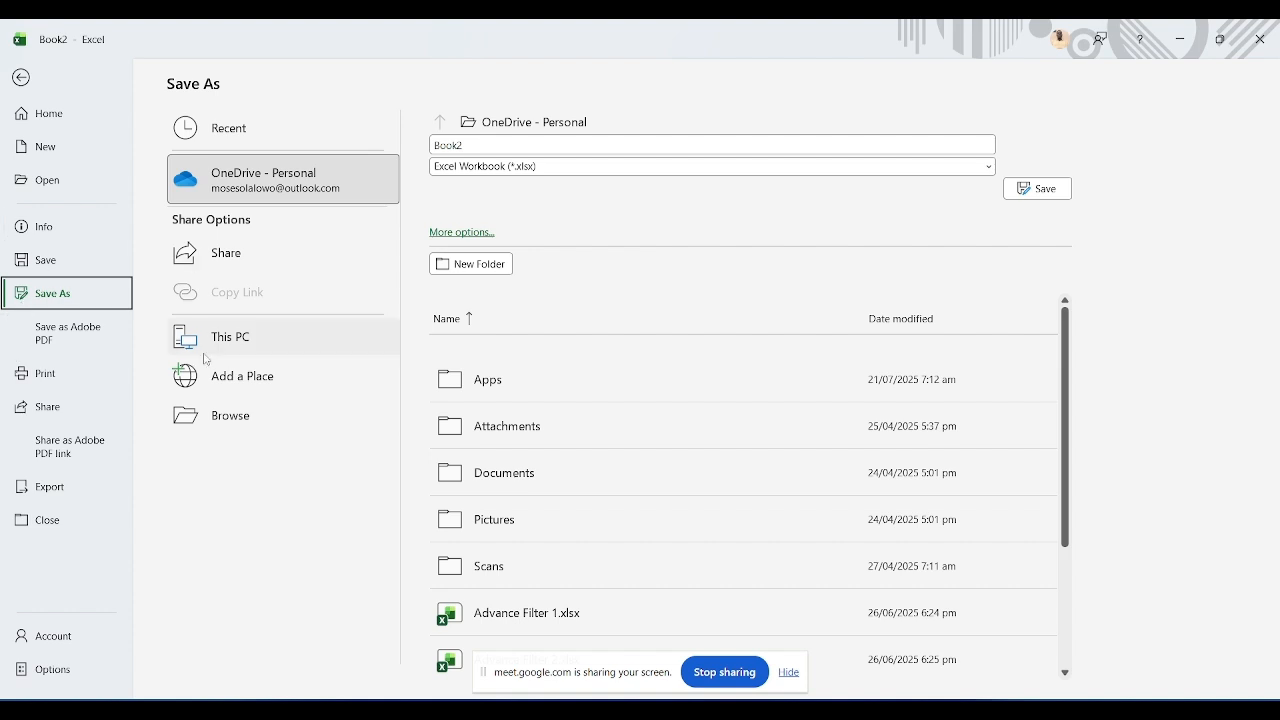
{"action": "key", "text": "Escape"}
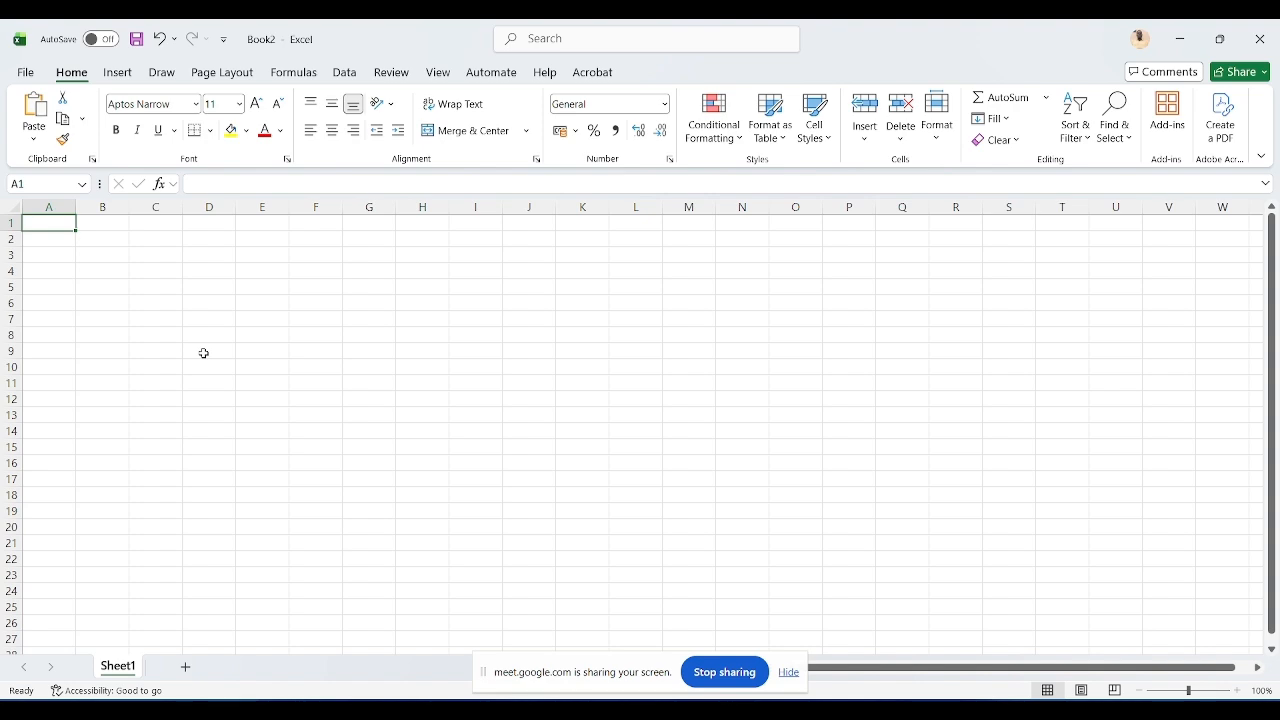
Step: Switch back to Day 1.xlsx and select cell A11 containing Save As
{"action": "key", "text": "alt+Tab"}
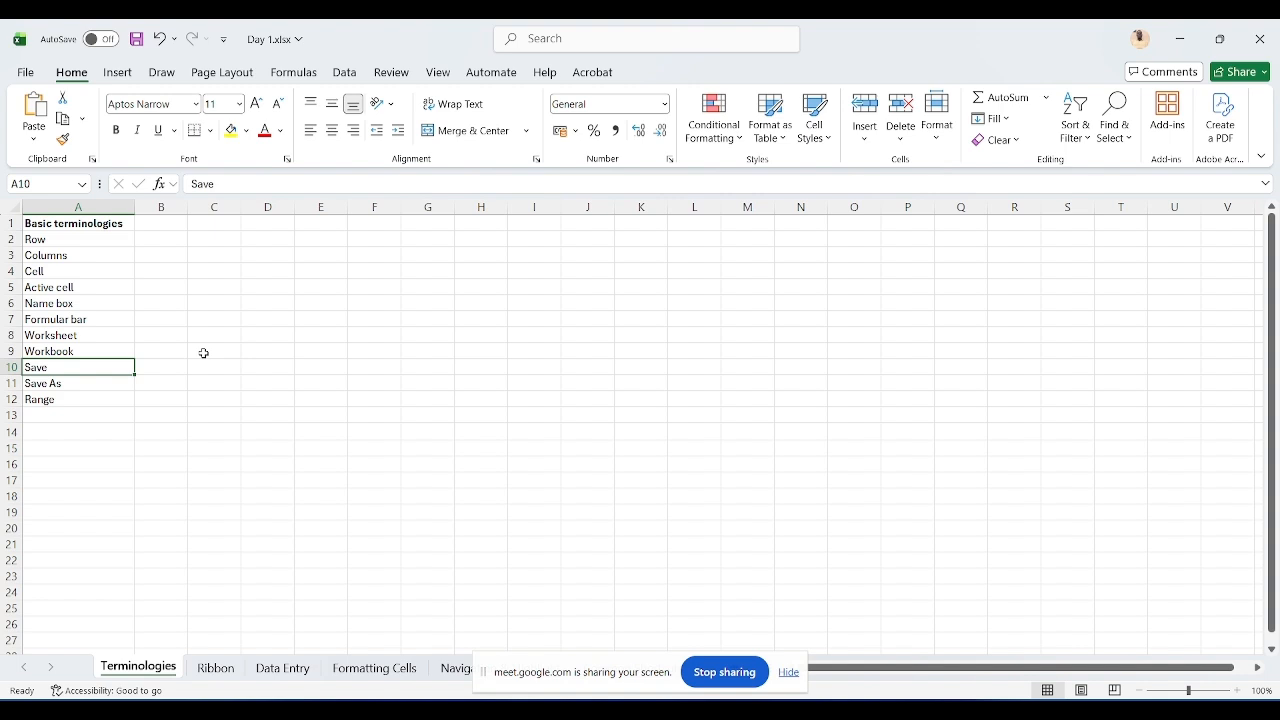
{"action": "left_click", "coordinate": [67, 382]}
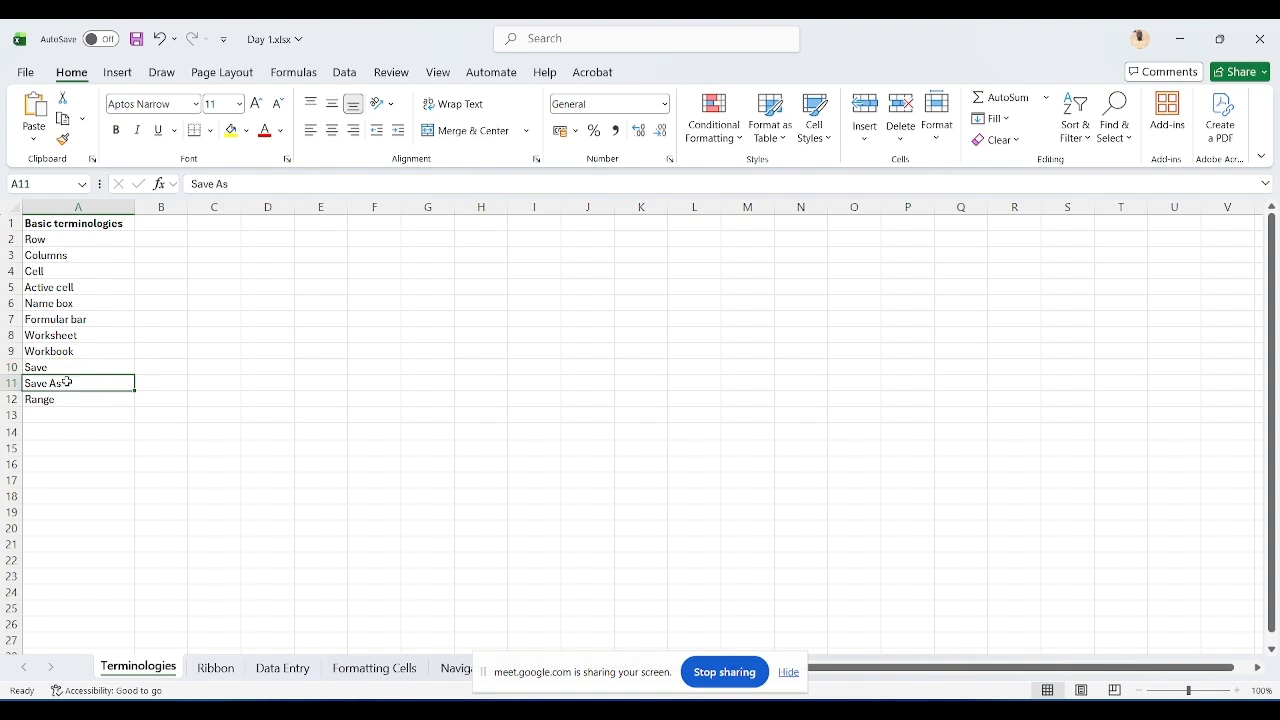
Step: Open File Explorer, select Day 1.xlsx in the 2026 Course materials folder, and return to the Day 1.xlsx workbook
{"action": "key", "text": "super+e"}
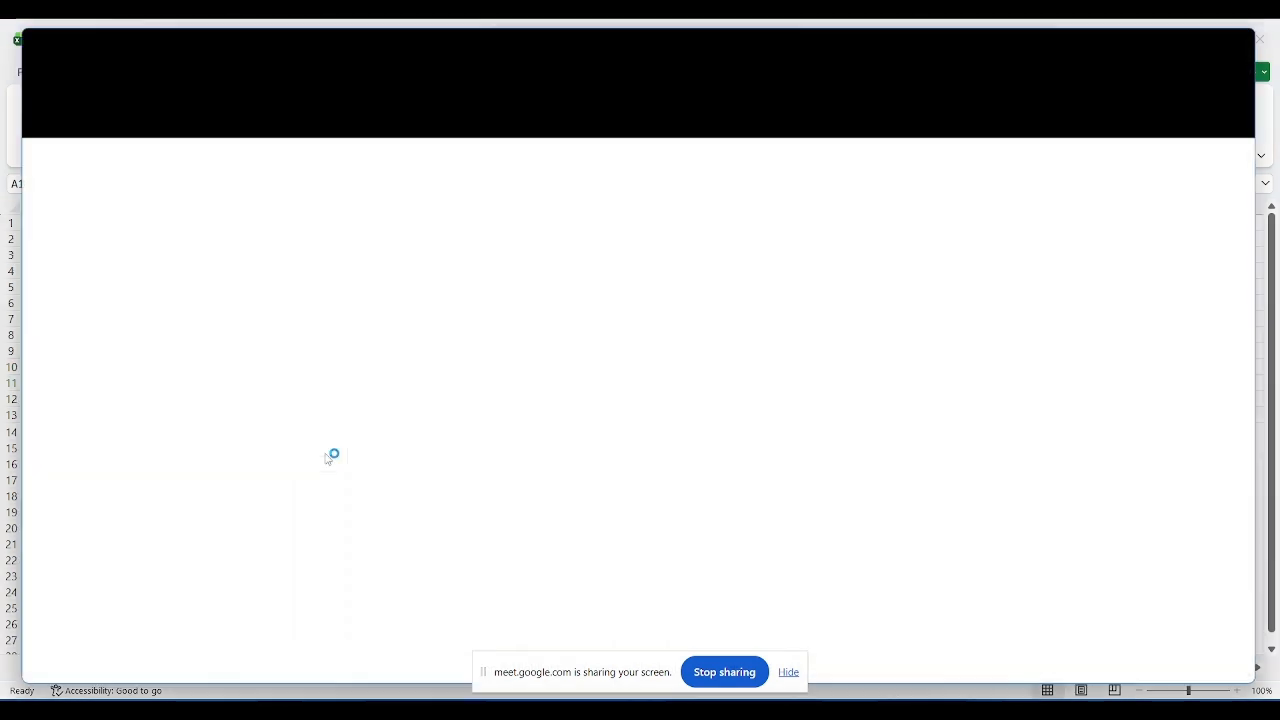
{"action": "left_click", "coordinate": [57, 444]}
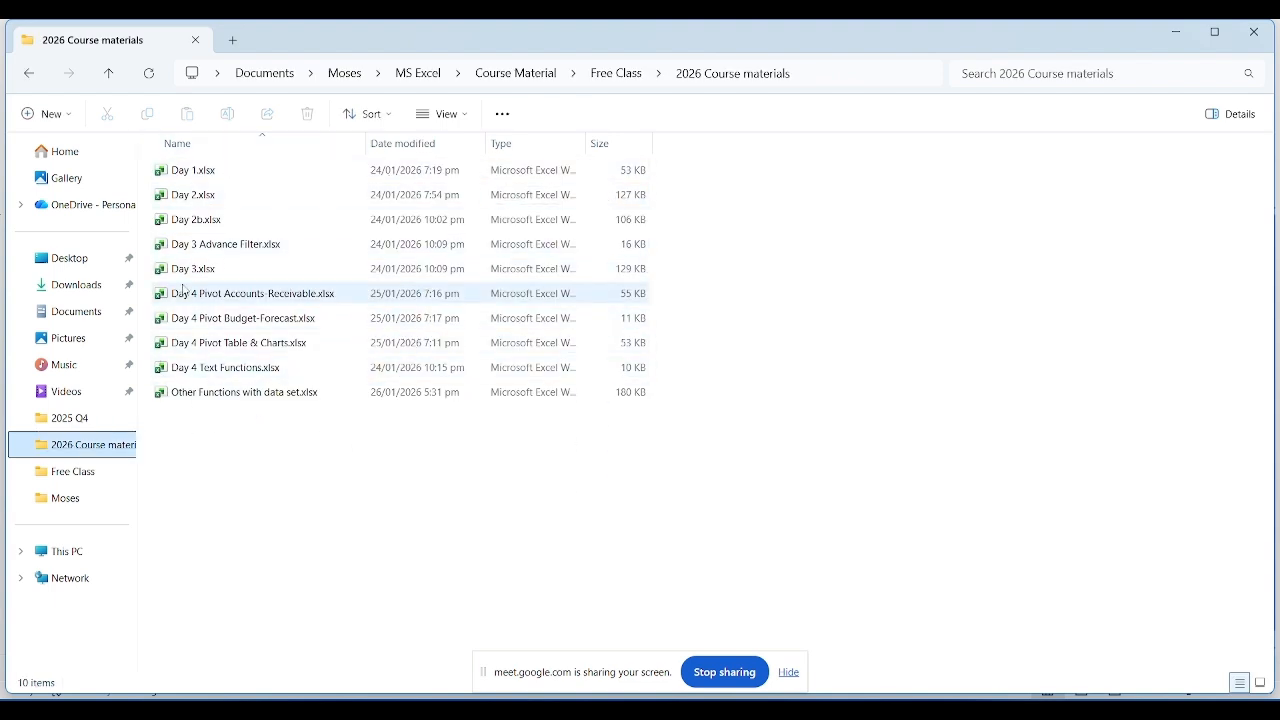
{"action": "left_click", "coordinate": [214, 168]}
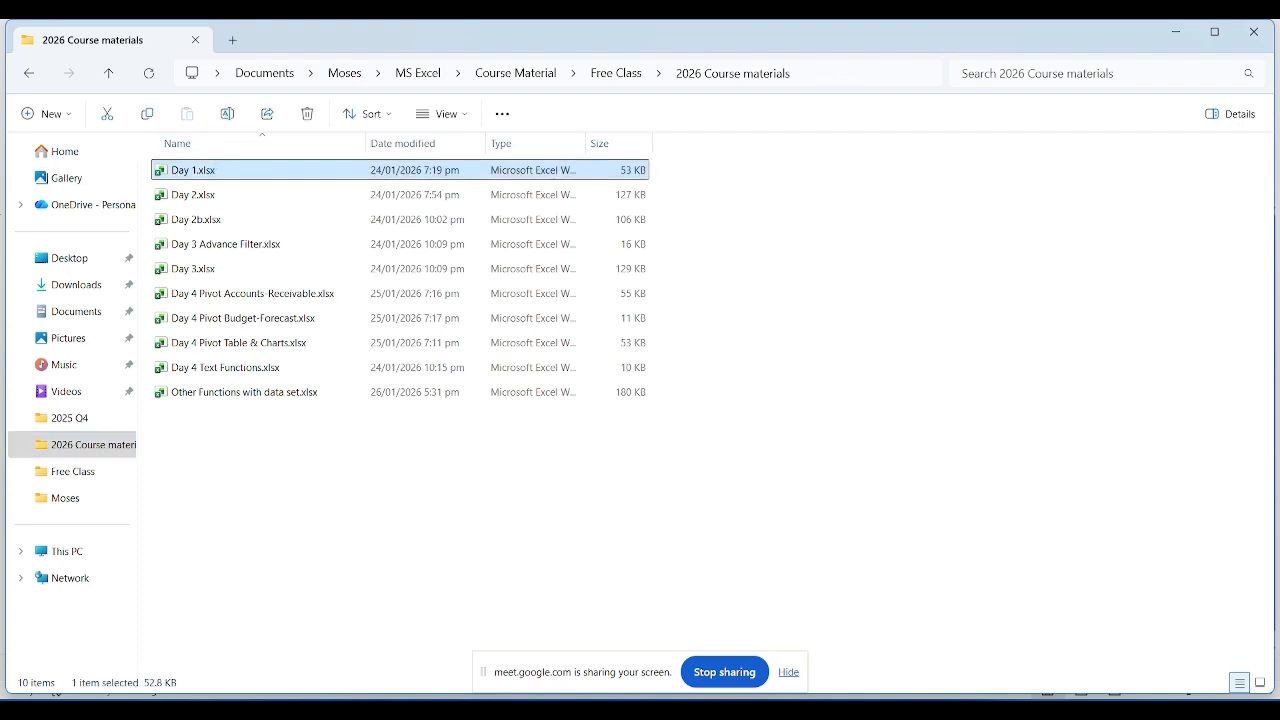
{"action": "mouse_move", "coordinate": [768, 705]}
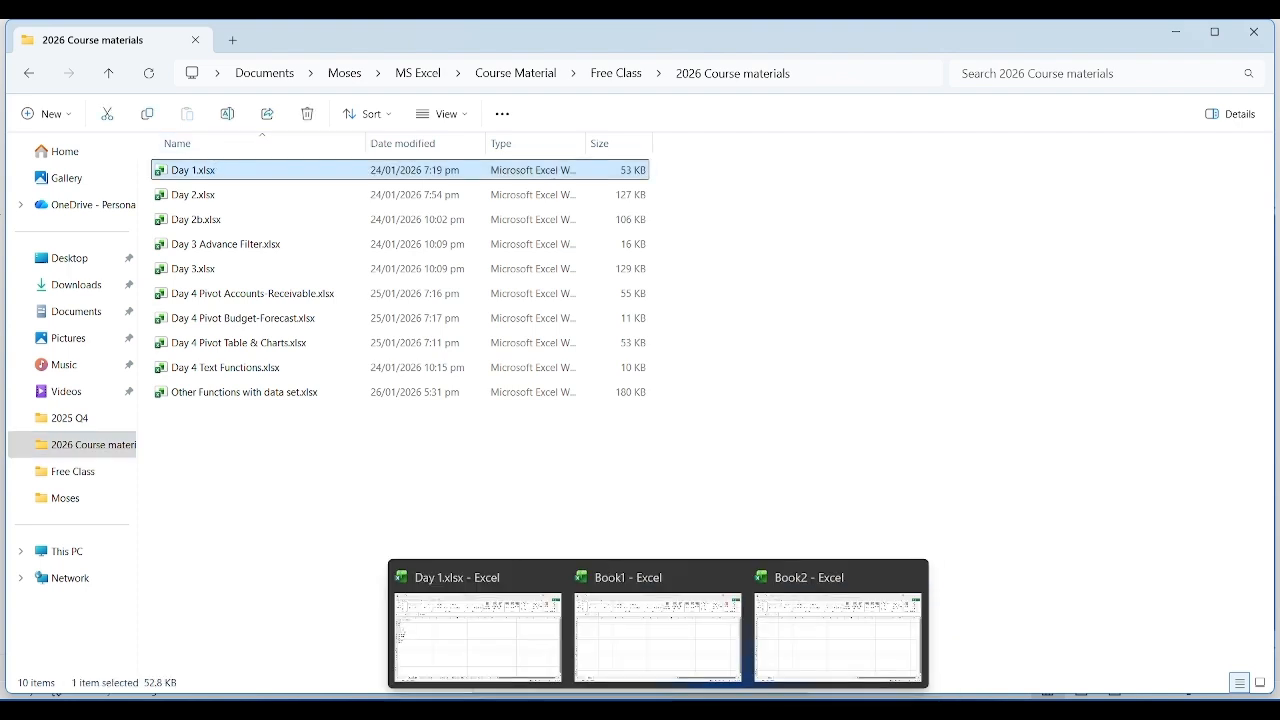
{"action": "left_click", "coordinate": [664, 704]}
{"action": "left_click", "coordinate": [444, 620]}
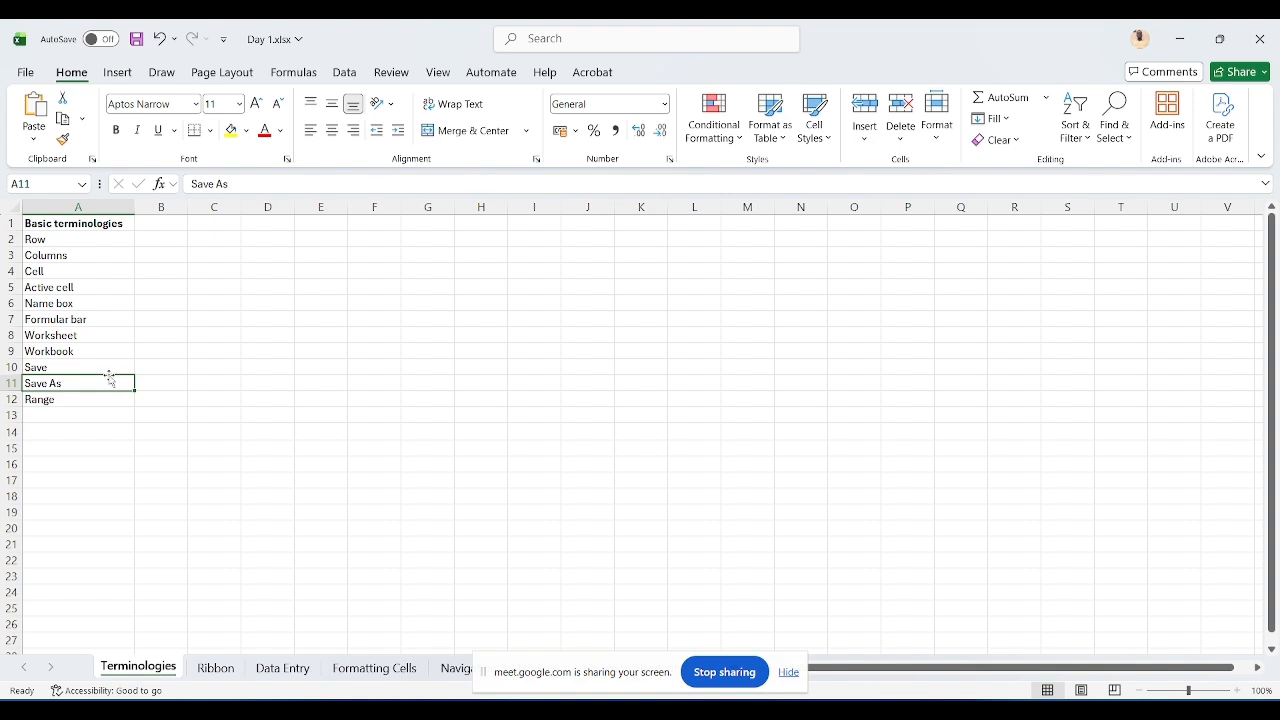
Step: Enter Terminologies in cell A13
{"action": "left_click", "coordinate": [108, 417]}
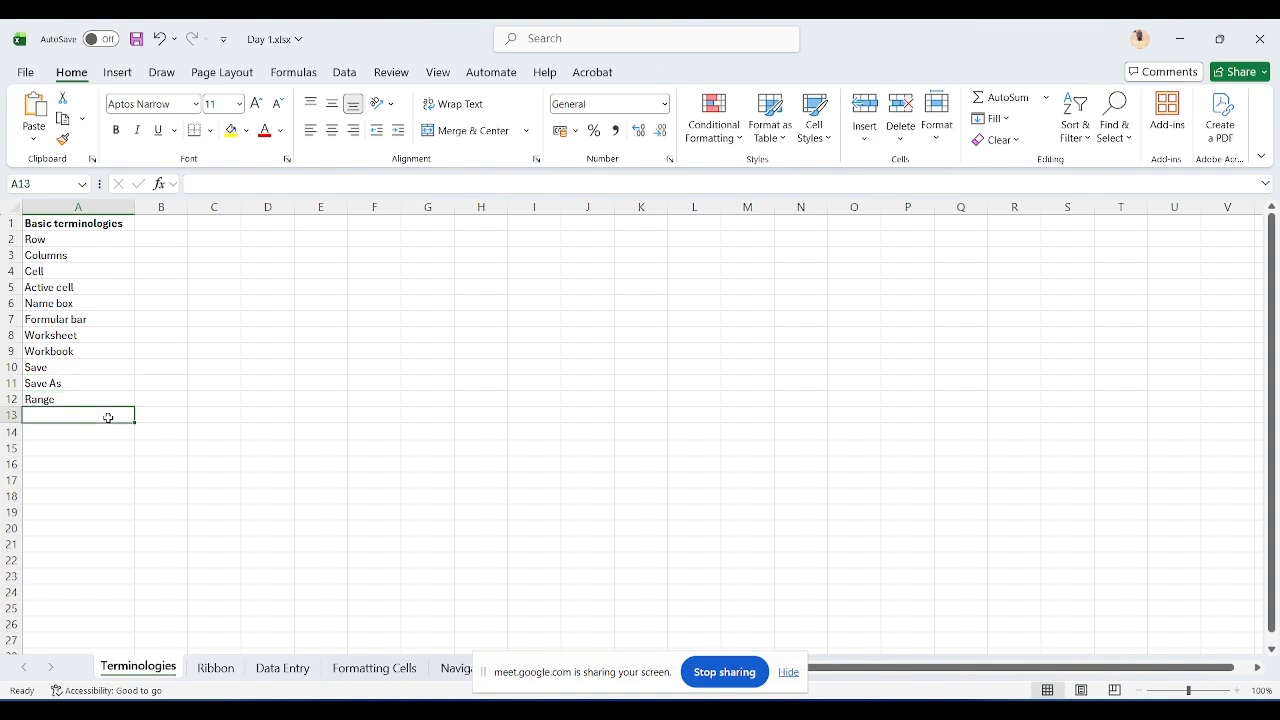
{"action": "type", "text": "Ter"}
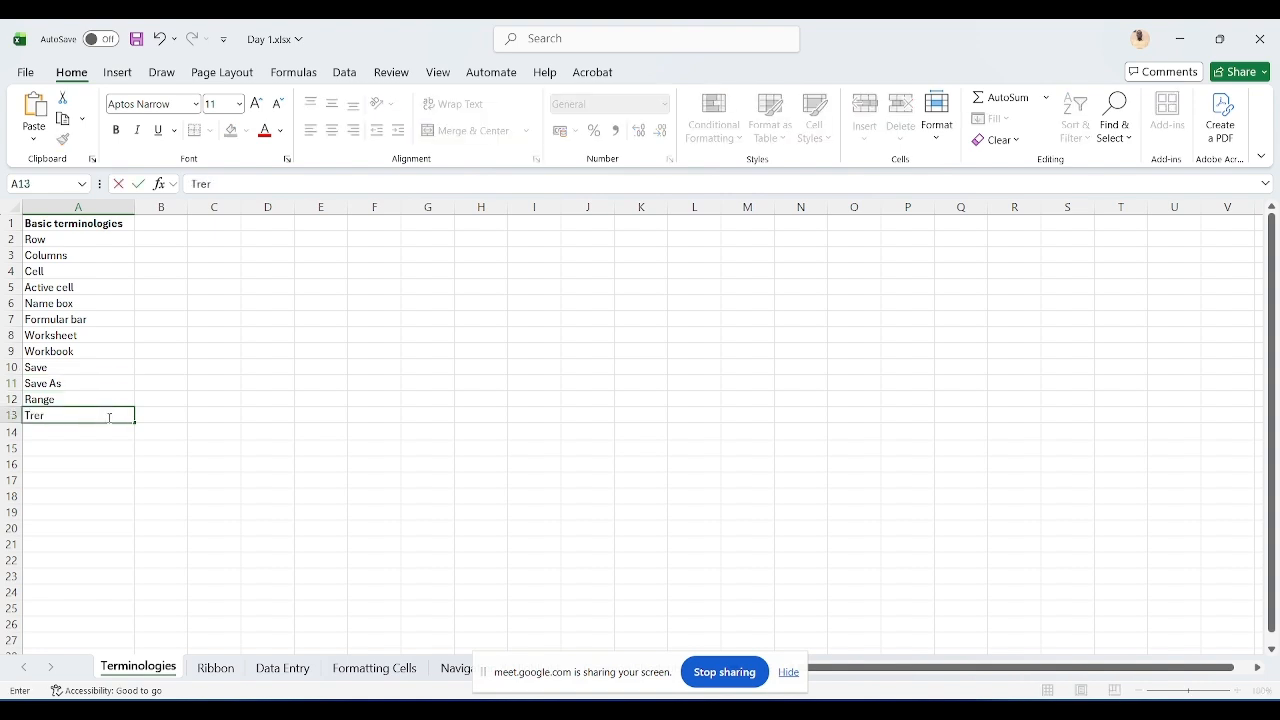
{"action": "key", "text": "BackSpace"}
{"action": "key", "text": "BackSpace"}
{"action": "type", "text": "erminologies"}
{"action": "key", "text": "Return"}
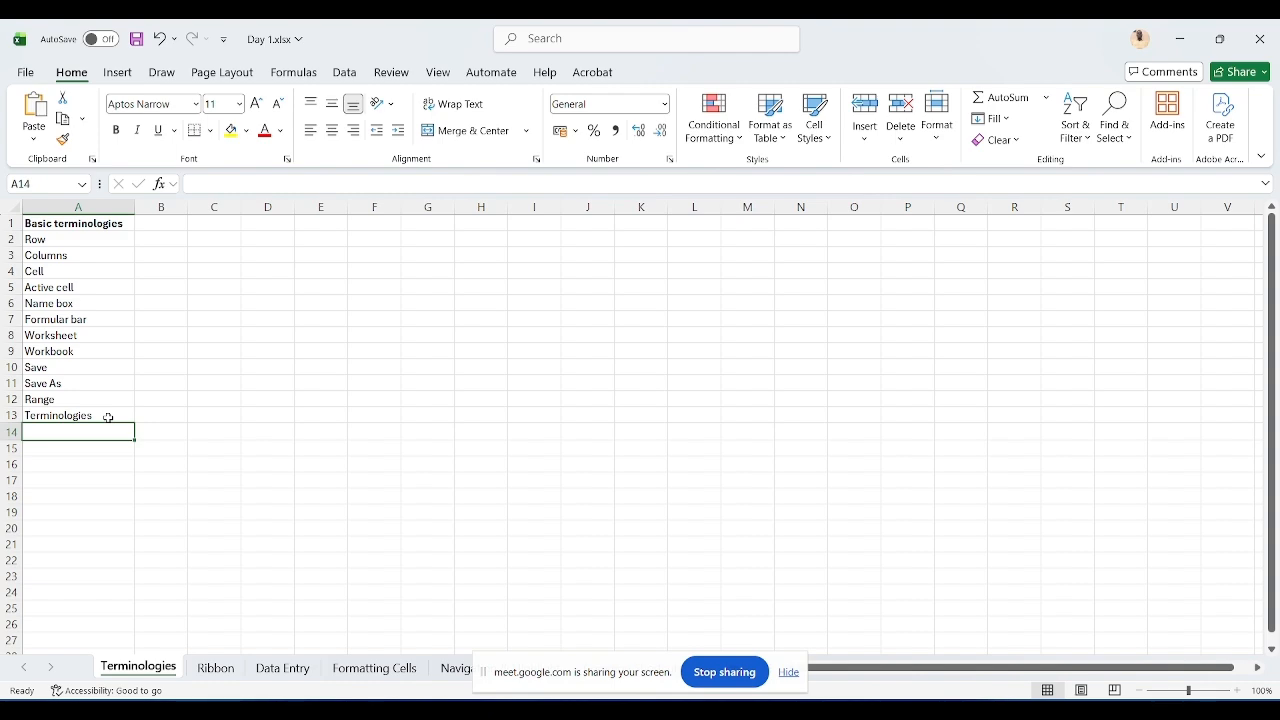
Step: Save the workbook as Day 1 updated.xlsx in the 2026 Course materials folder, then switch to File Explorer
{"action": "left_click", "coordinate": [27, 73]}
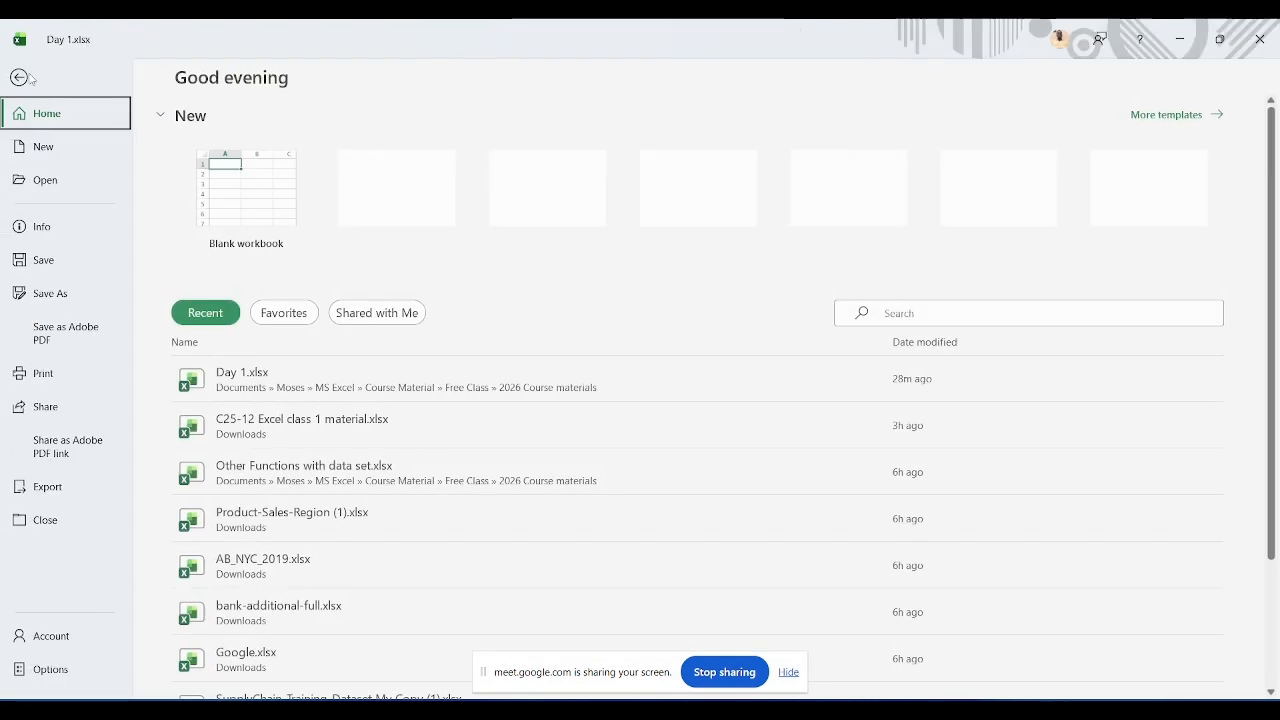
{"action": "left_click", "coordinate": [62, 296]}
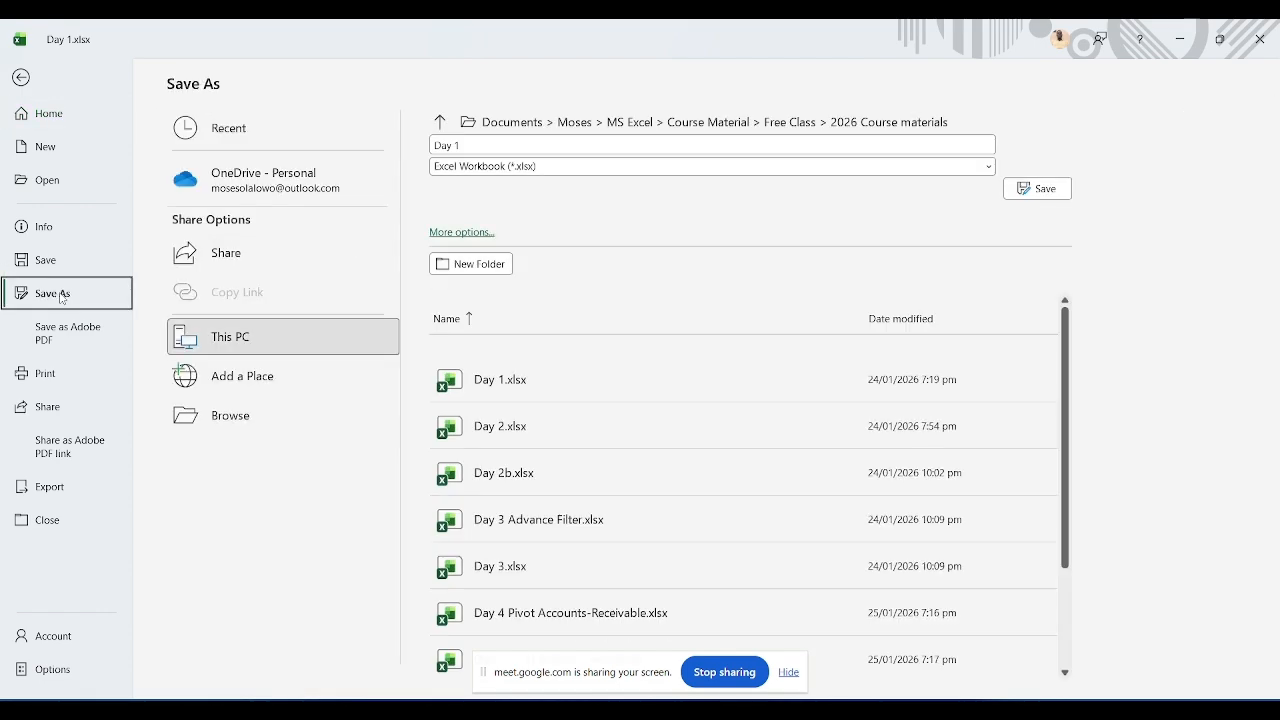
{"action": "left_click", "coordinate": [220, 415]}
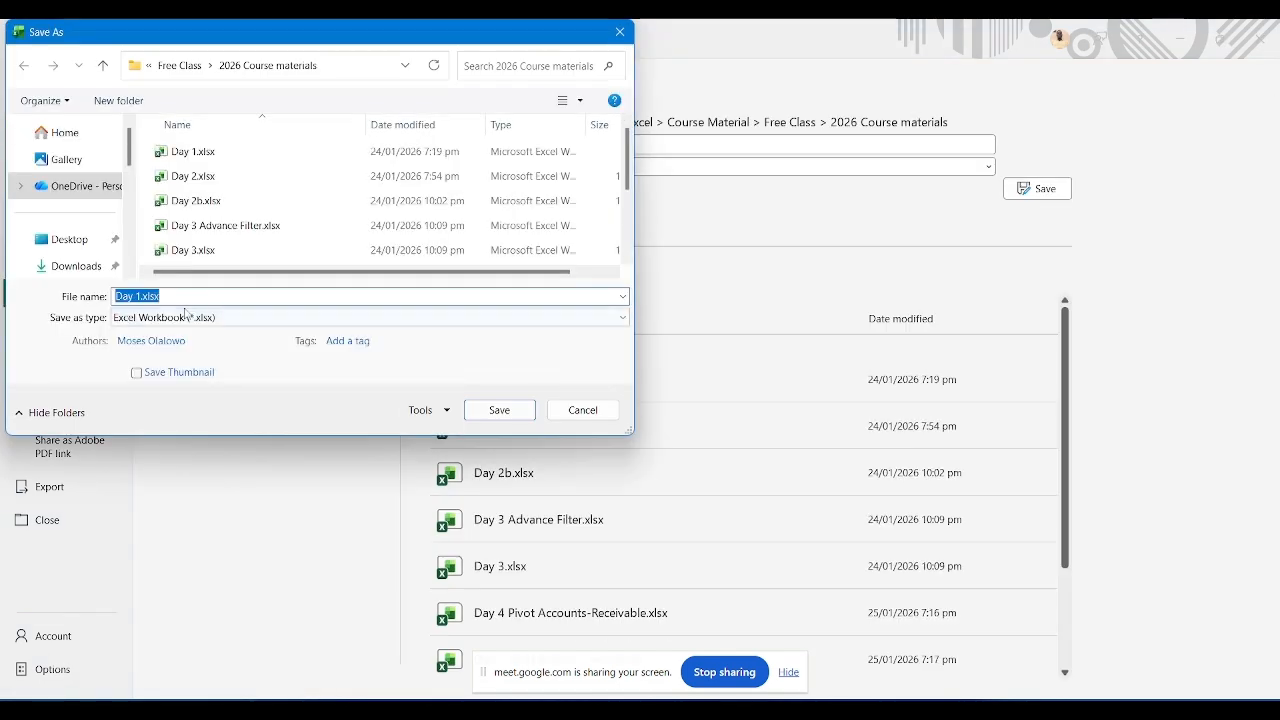
{"action": "left_click", "coordinate": [142, 296]}
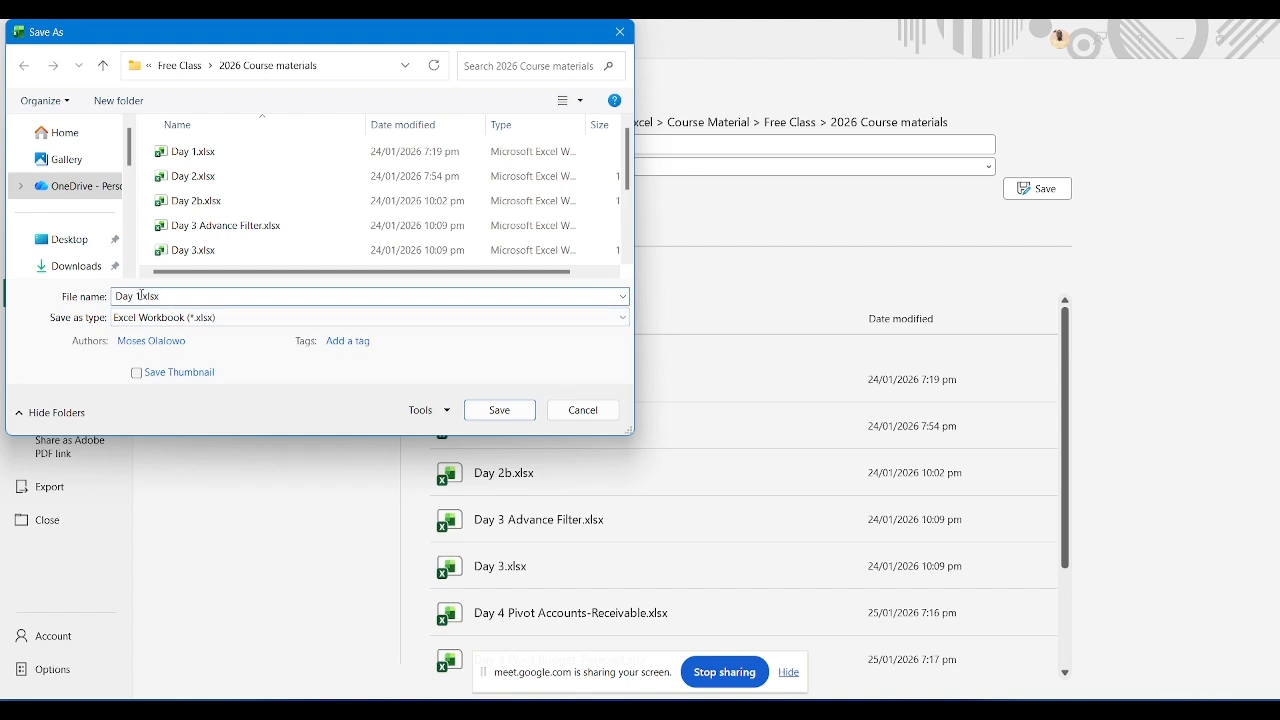
{"action": "type", "text": "updated"}
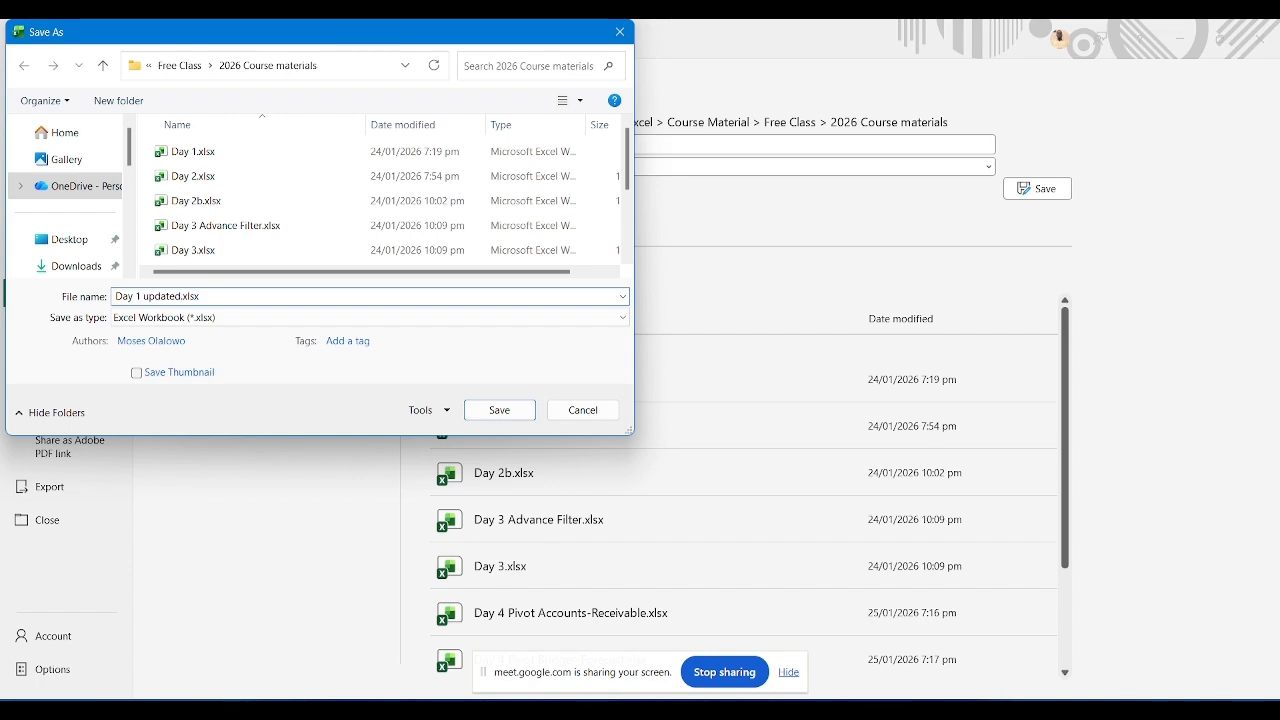
{"action": "left_click", "coordinate": [515, 414]}
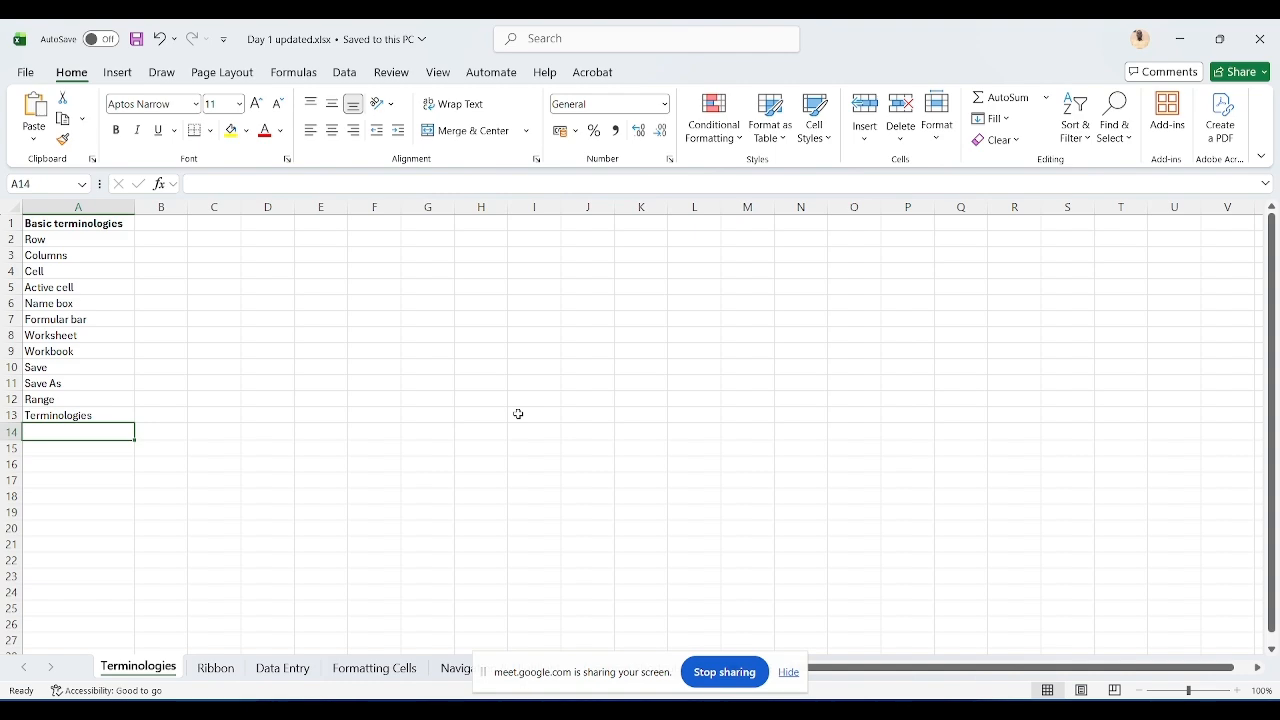
{"action": "key", "text": "alt+Tab"}
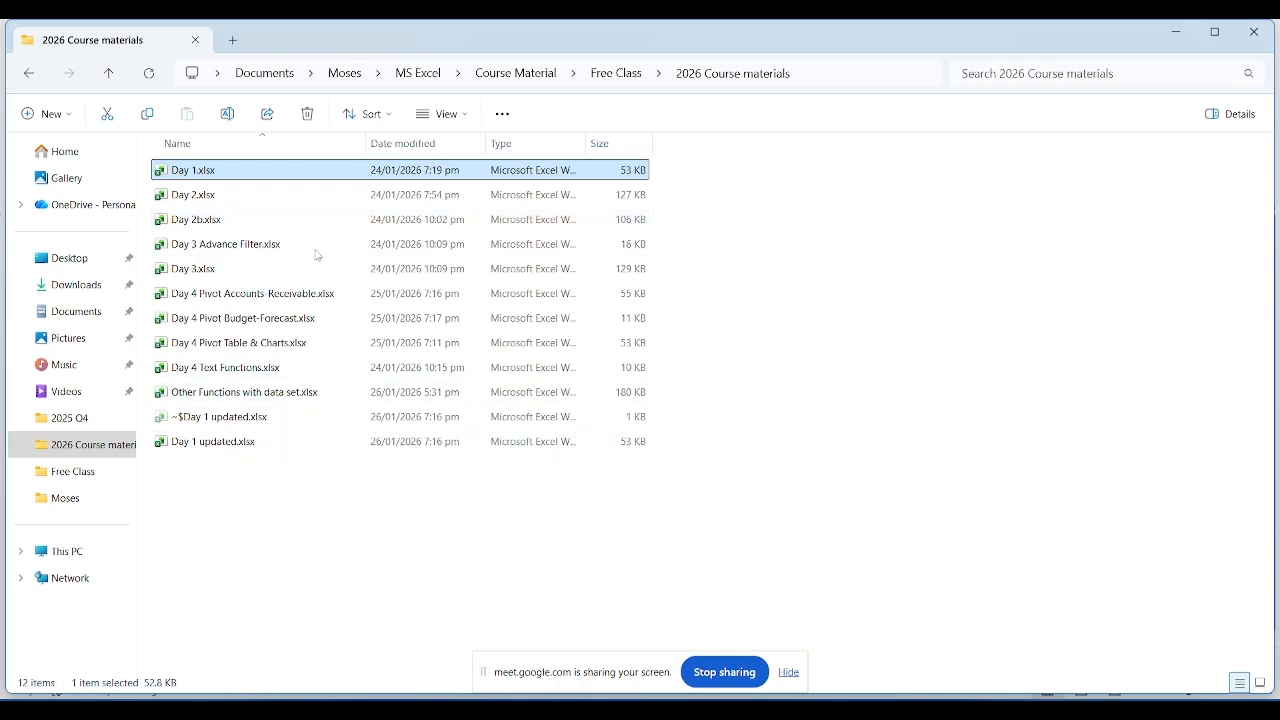
Step: Reopen the original Day 1.xlsx and switch between it and Day 1 updated.xlsx to compare their contents
{"action": "double_click", "coordinate": [277, 175]}
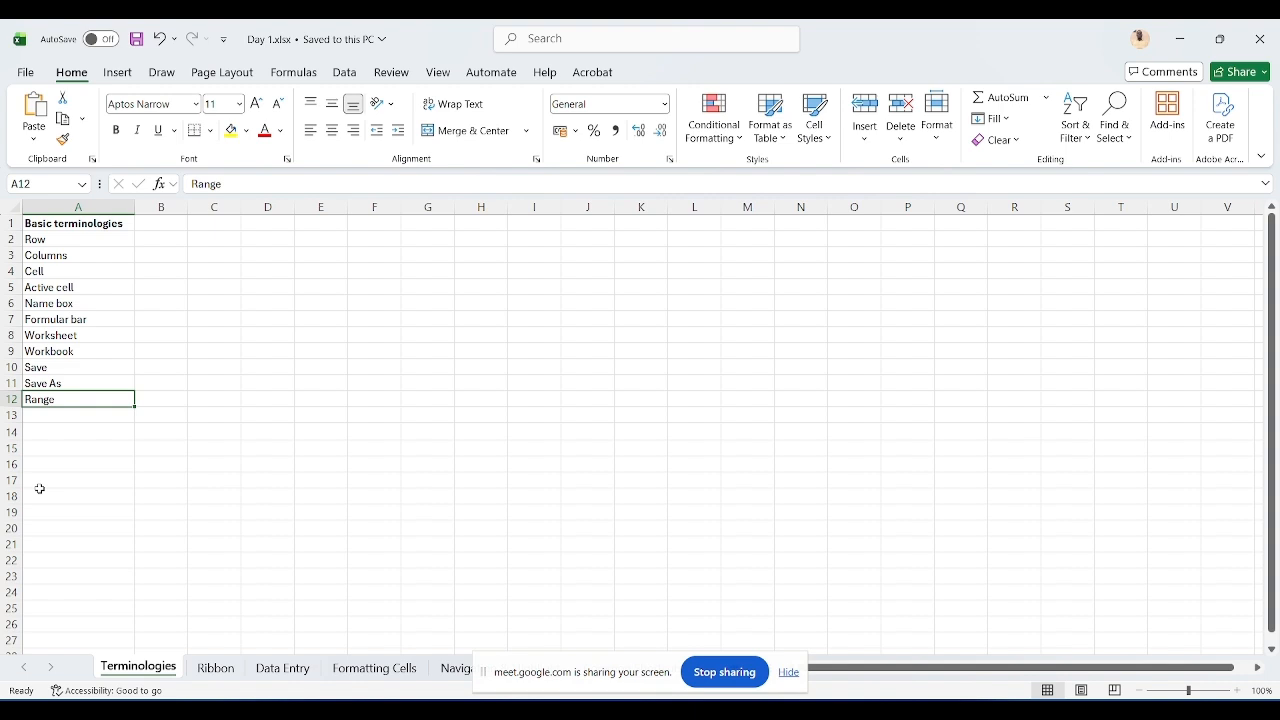
{"action": "key", "text": "alt+Tab"}
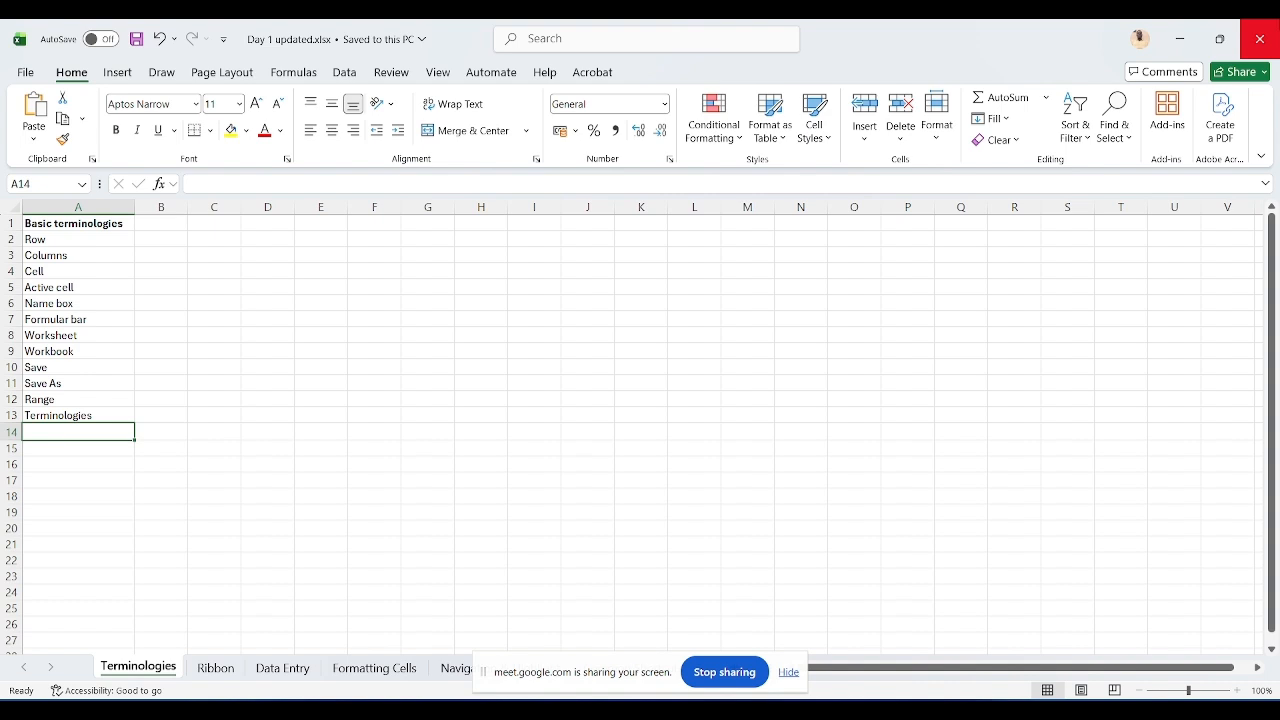
{"action": "key", "text": "alt+Tab"}
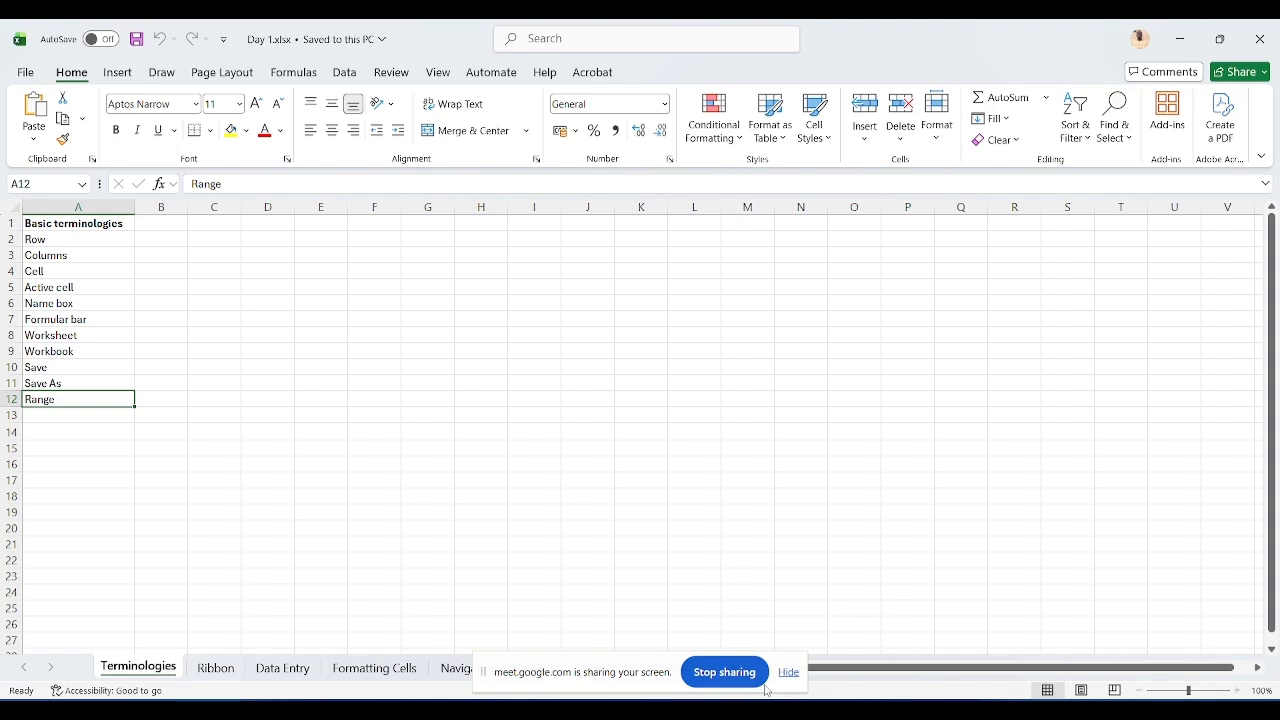
Step: Switch to Google Meet and deny the waiting guest's request to join the meeting
{"action": "left_click", "coordinate": [605, 650]}
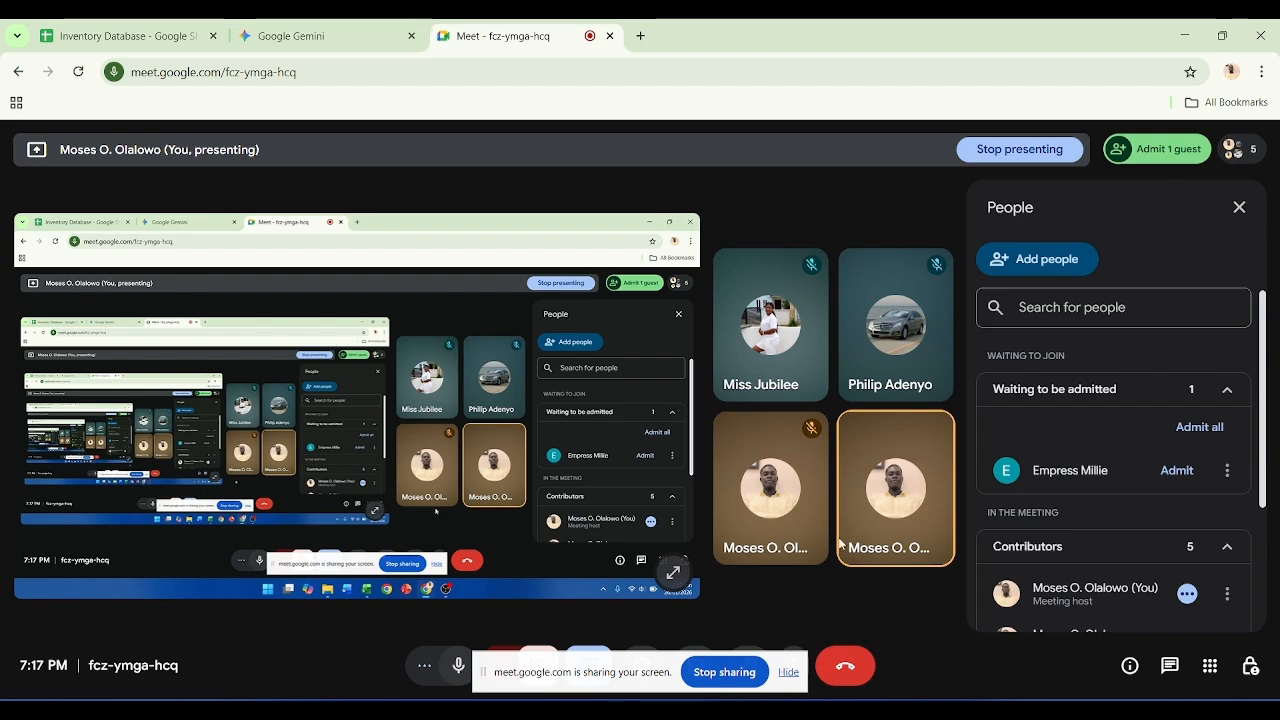
{"action": "left_click", "coordinate": [1145, 155]}
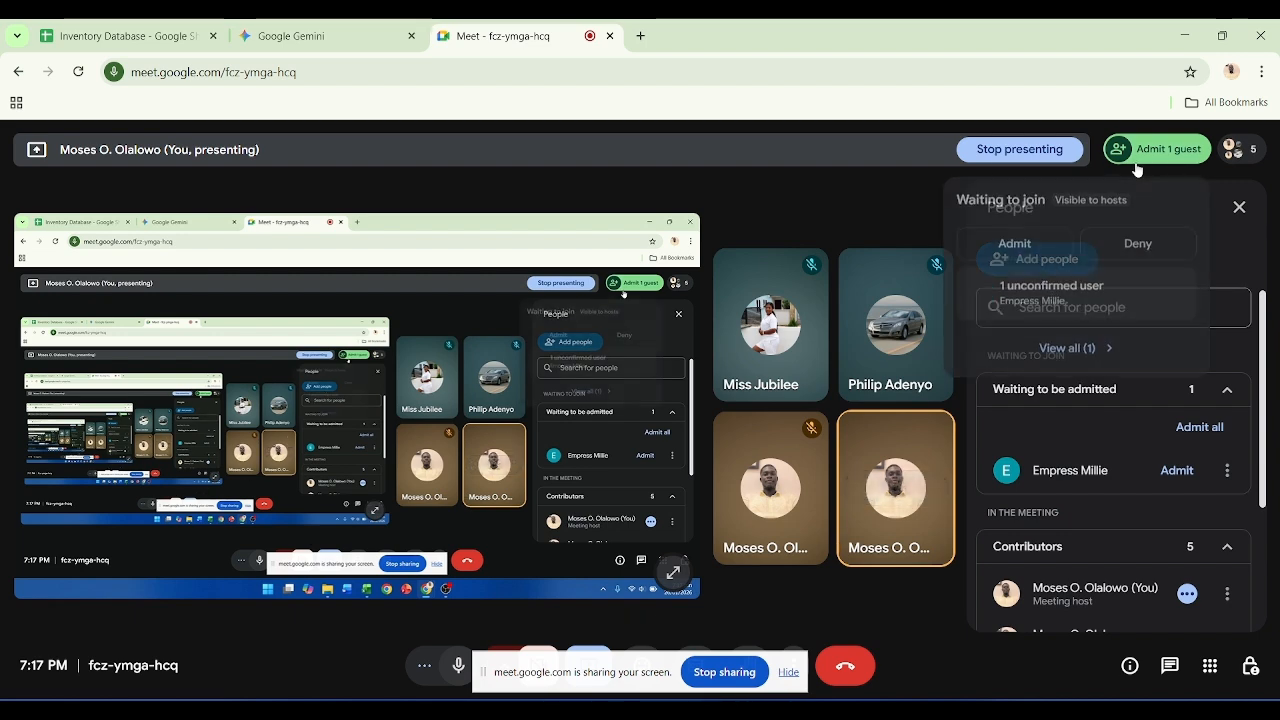
{"action": "left_click", "coordinate": [1137, 242]}
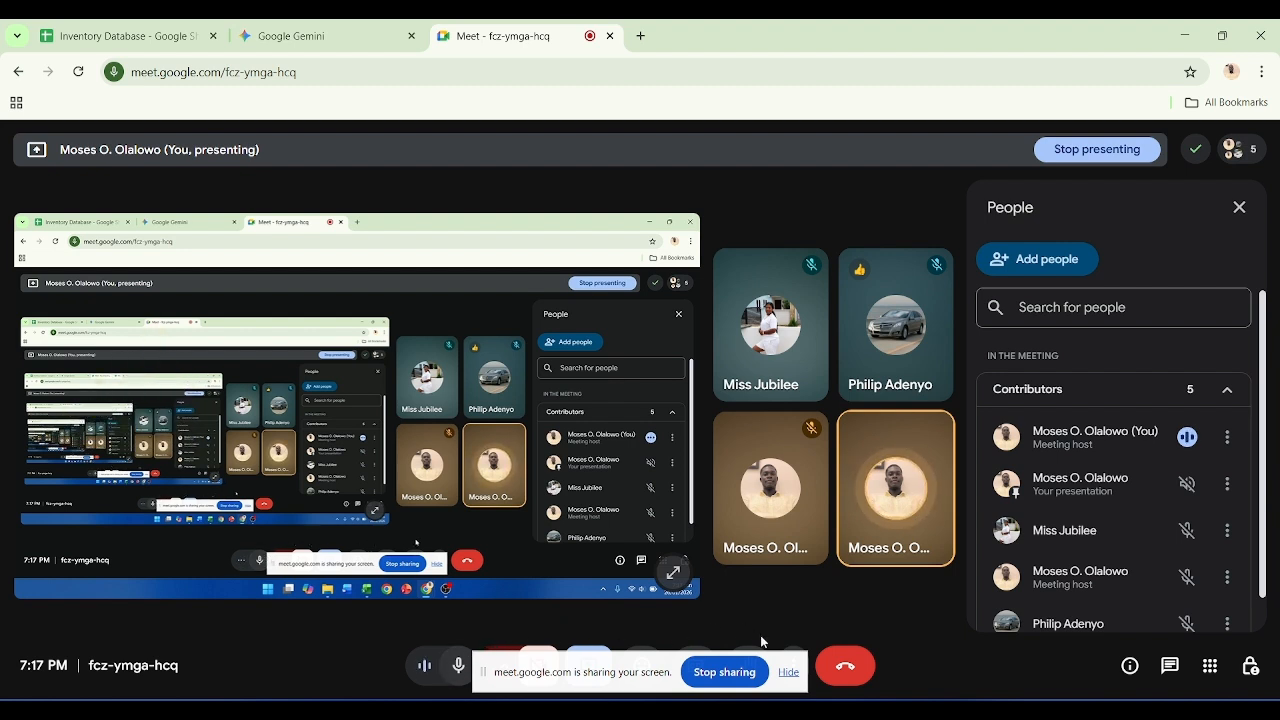
Step: Change the screen share to present only the Day 1.xlsx Excel window
{"action": "left_click", "coordinate": [790, 672]}
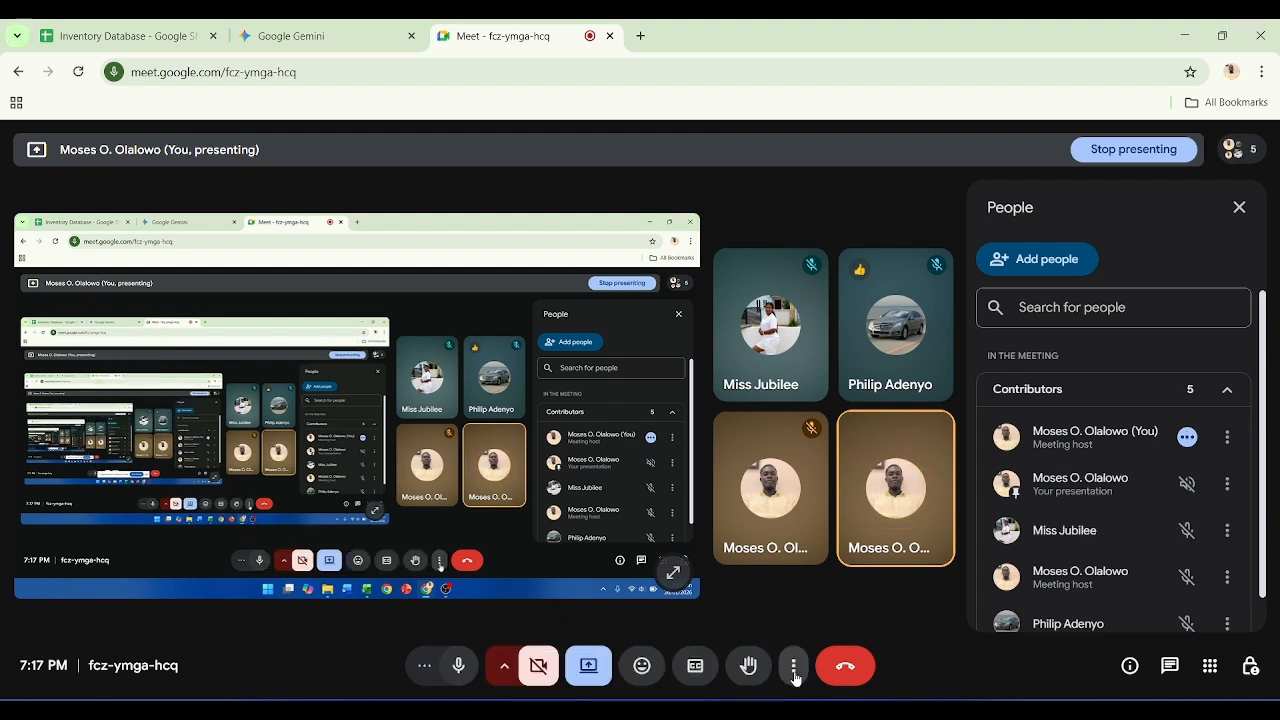
{"action": "left_click", "coordinate": [588, 665]}
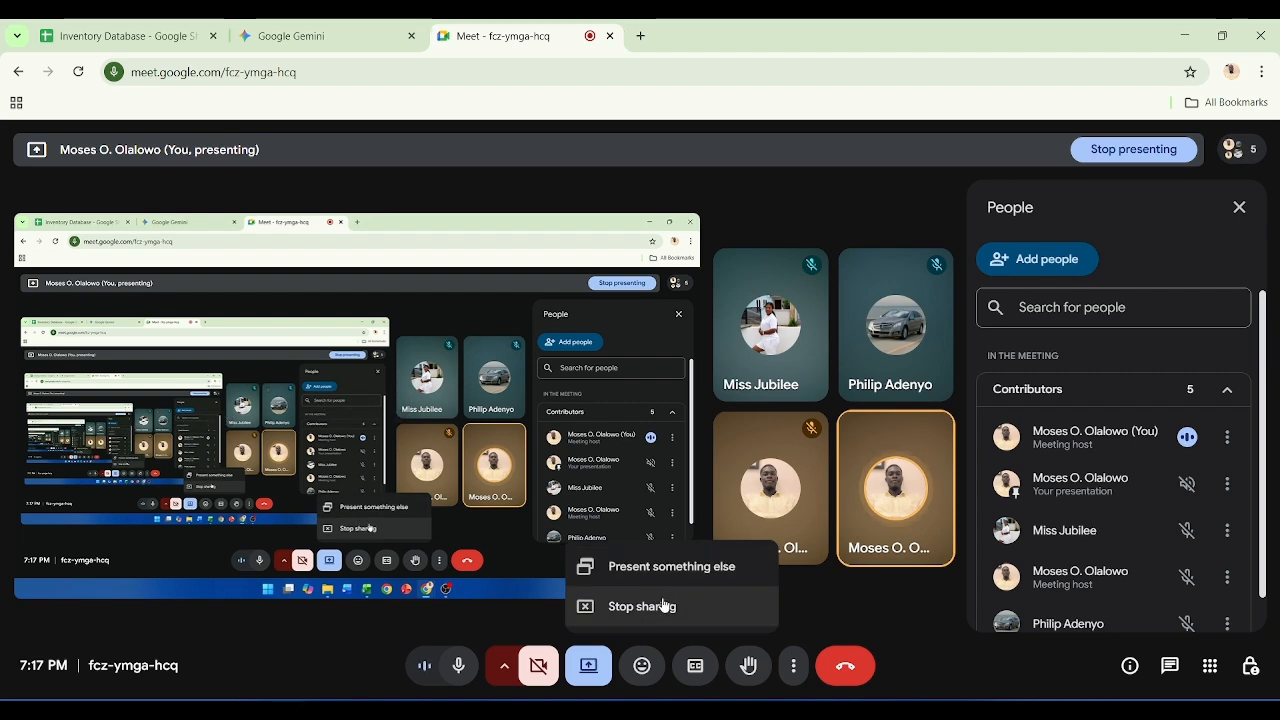
{"action": "left_click", "coordinate": [672, 567]}
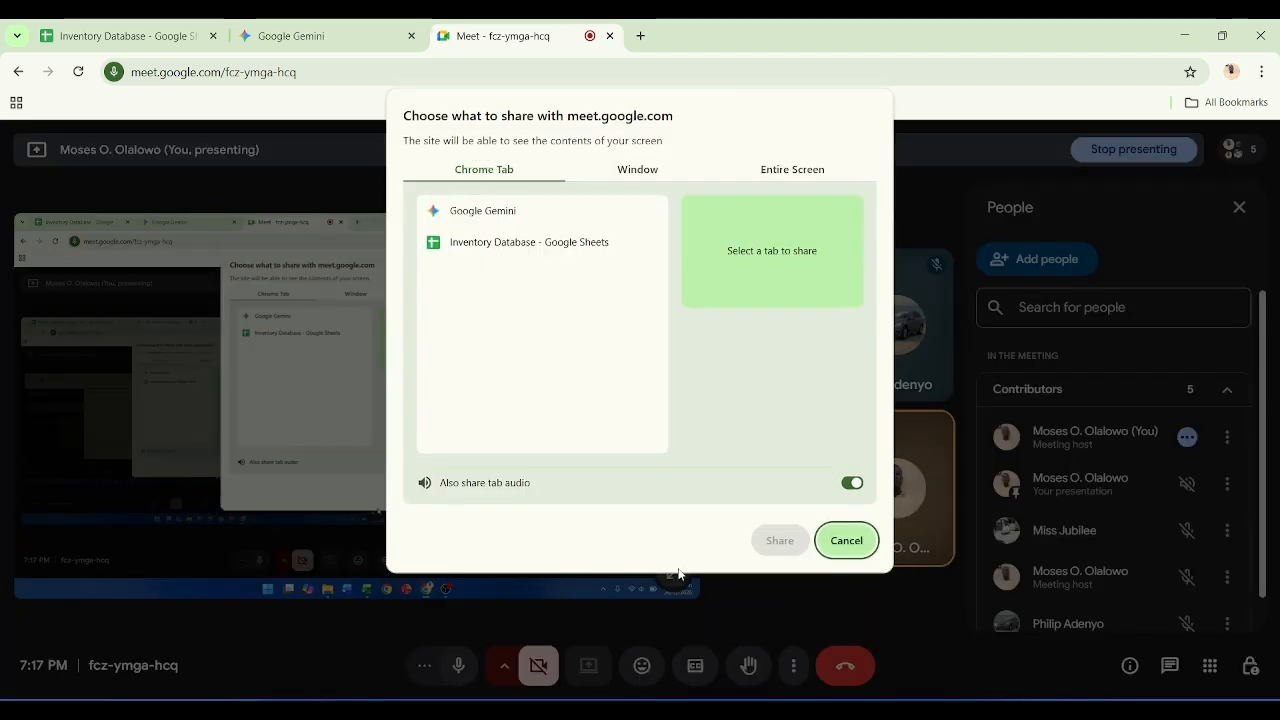
{"action": "left_click", "coordinate": [647, 174]}
{"action": "left_click", "coordinate": [634, 260]}
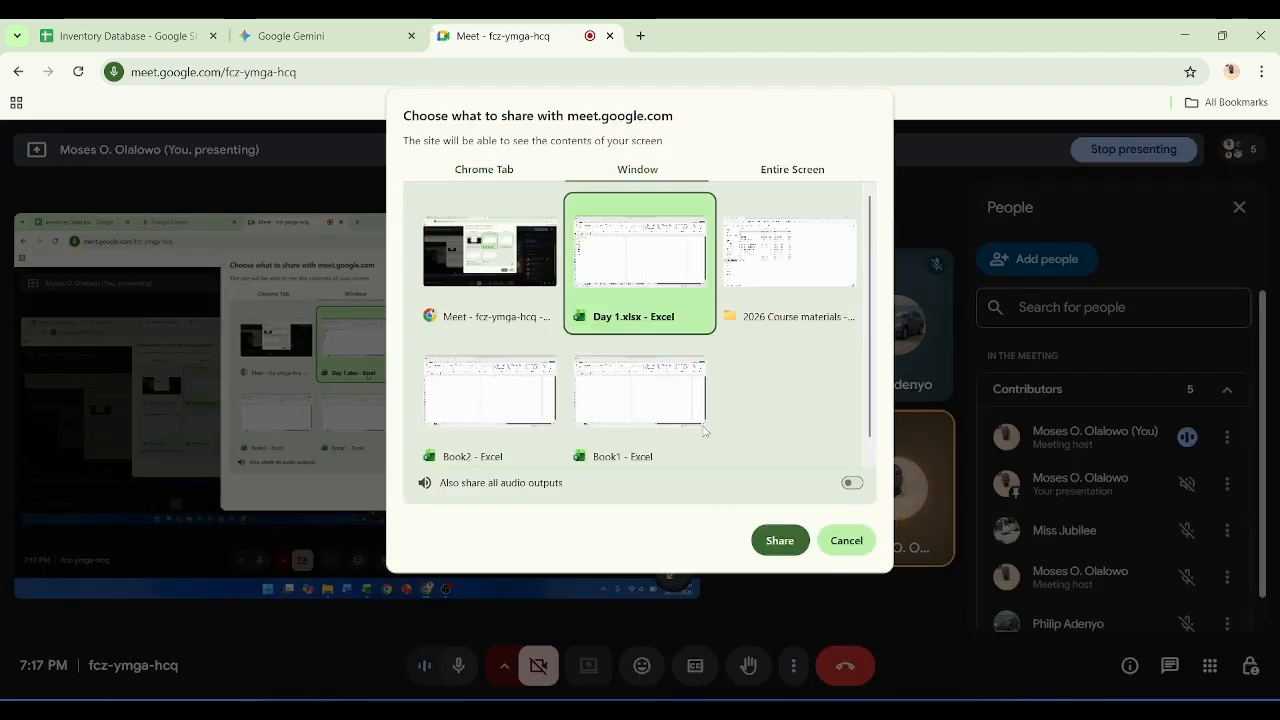
{"action": "left_click", "coordinate": [779, 540]}
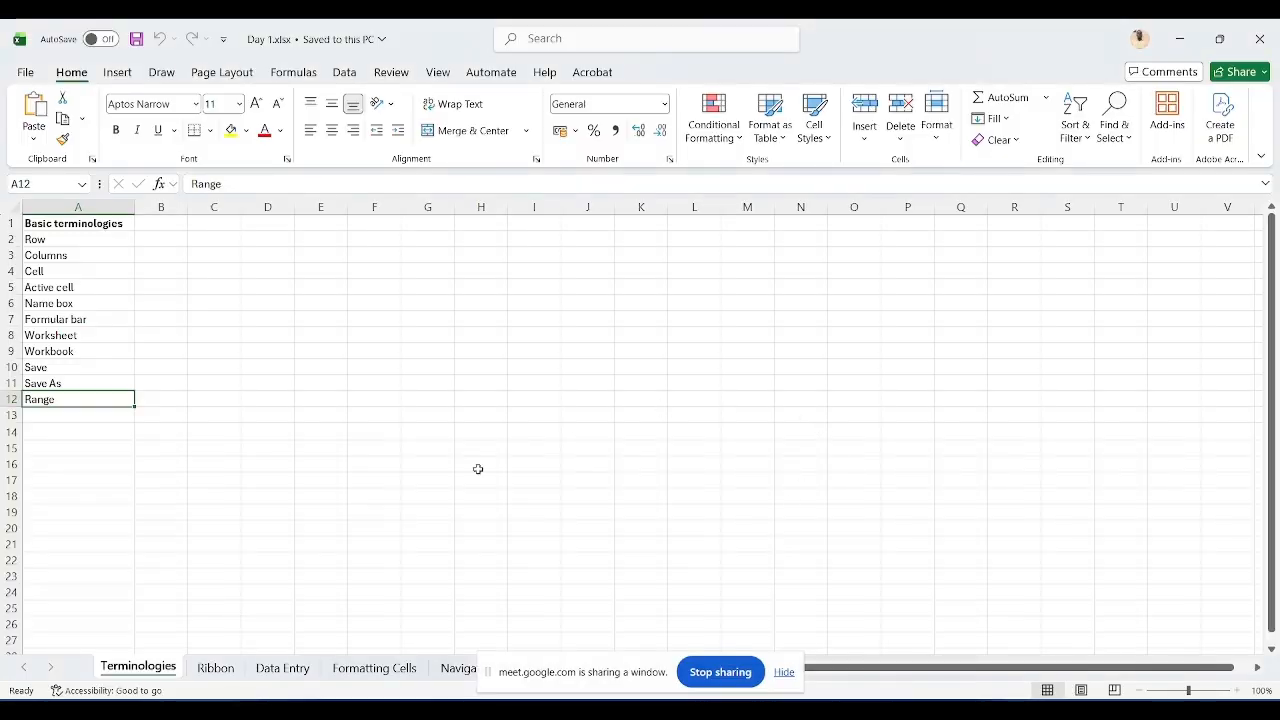
Step: Open the Ribbon worksheet in Day 1.xlsx
{"action": "key", "text": "Down"}
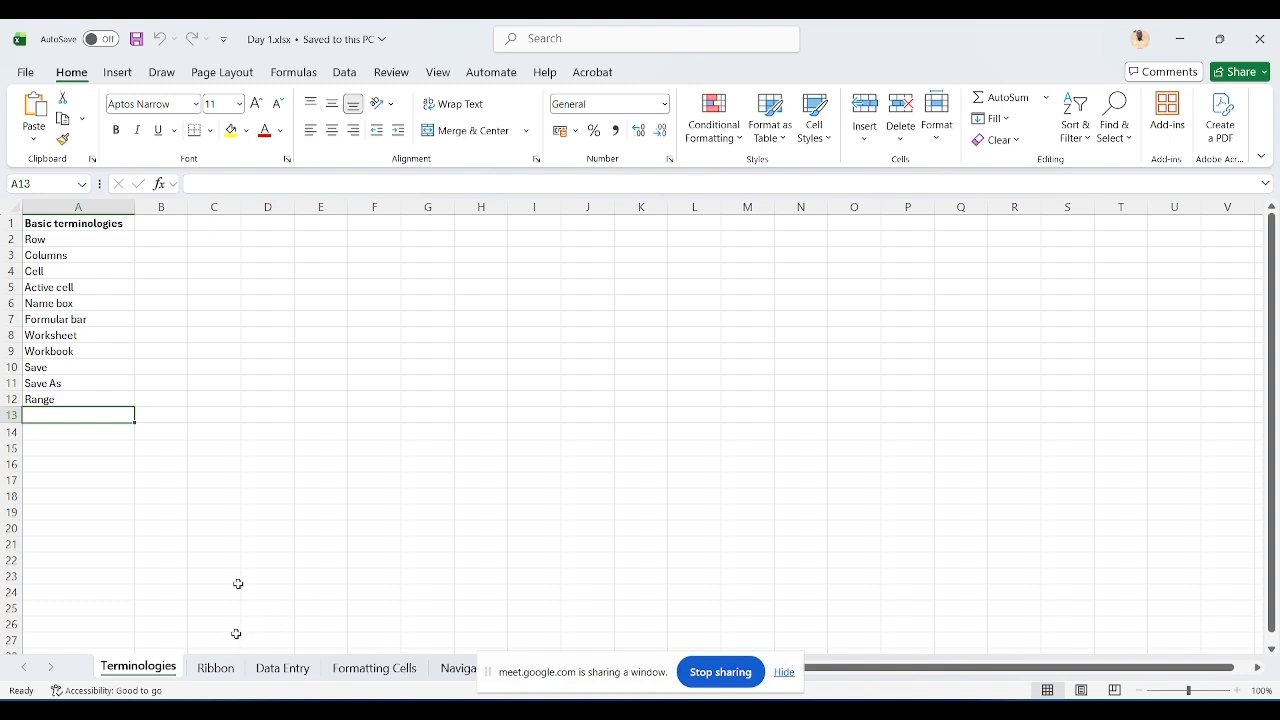
{"action": "left_click", "coordinate": [216, 669]}
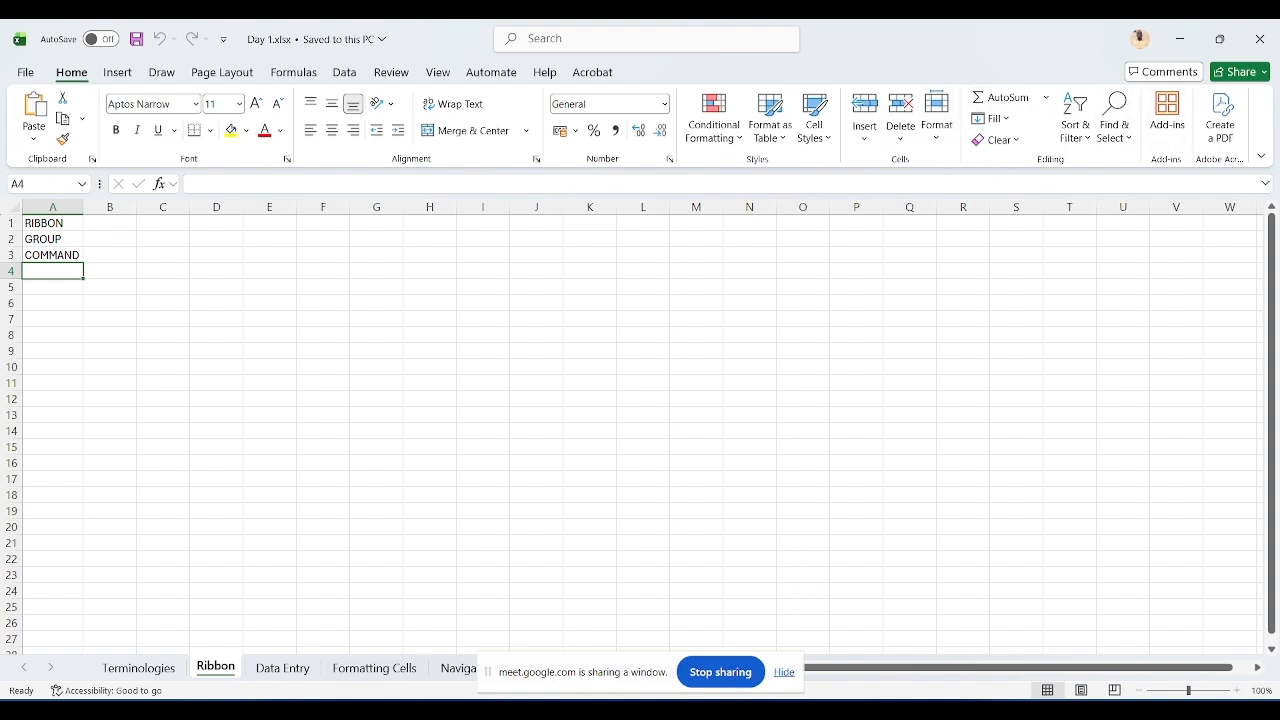
{"action": "mouse_move", "coordinate": [677, 712]}
{"action": "left_click", "coordinate": [727, 639]}
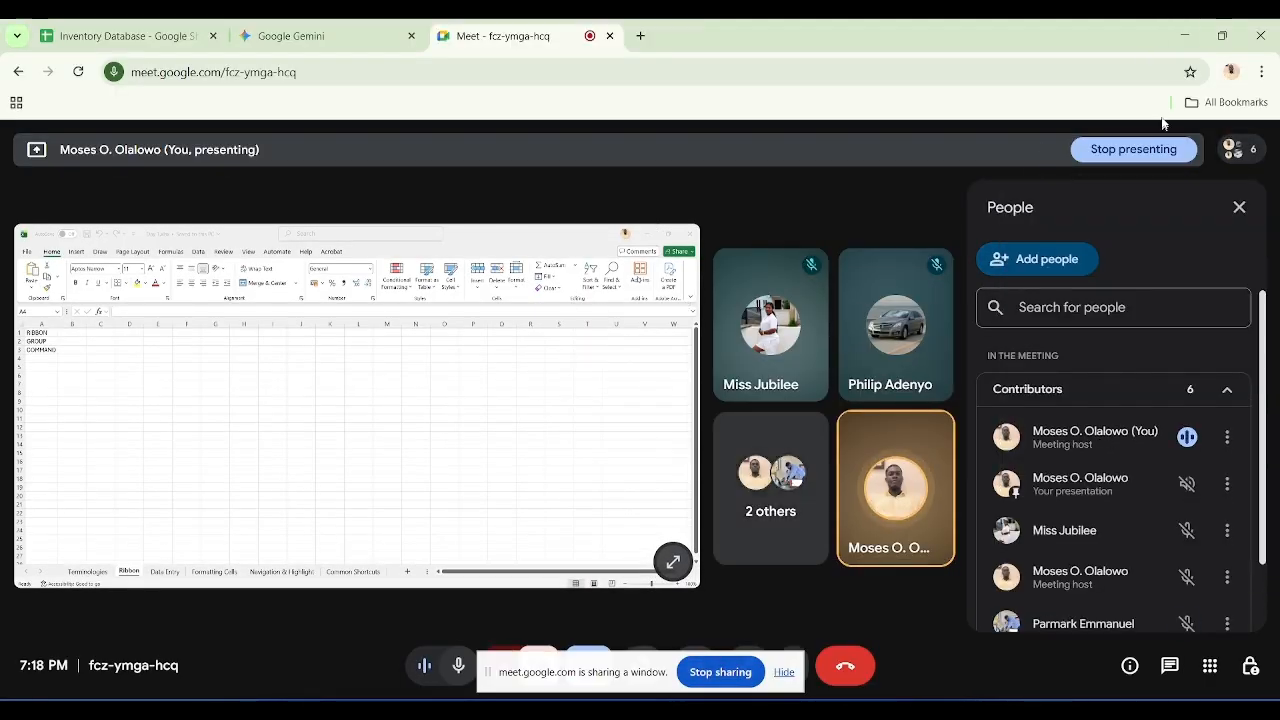
{"action": "left_click", "coordinate": [1184, 36]}
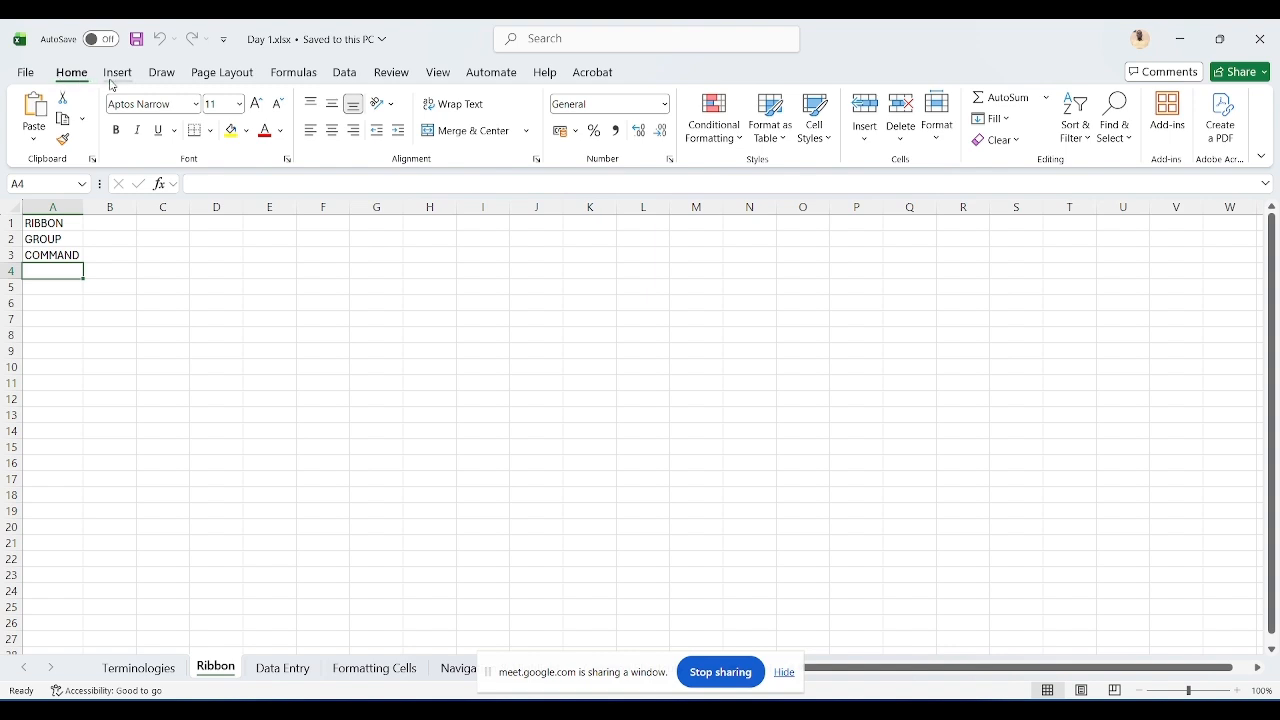
Step: Insert a new row above GROUP and enter TABS in cell A2 of the Ribbon sheet
{"action": "left_click", "coordinate": [10, 239]}
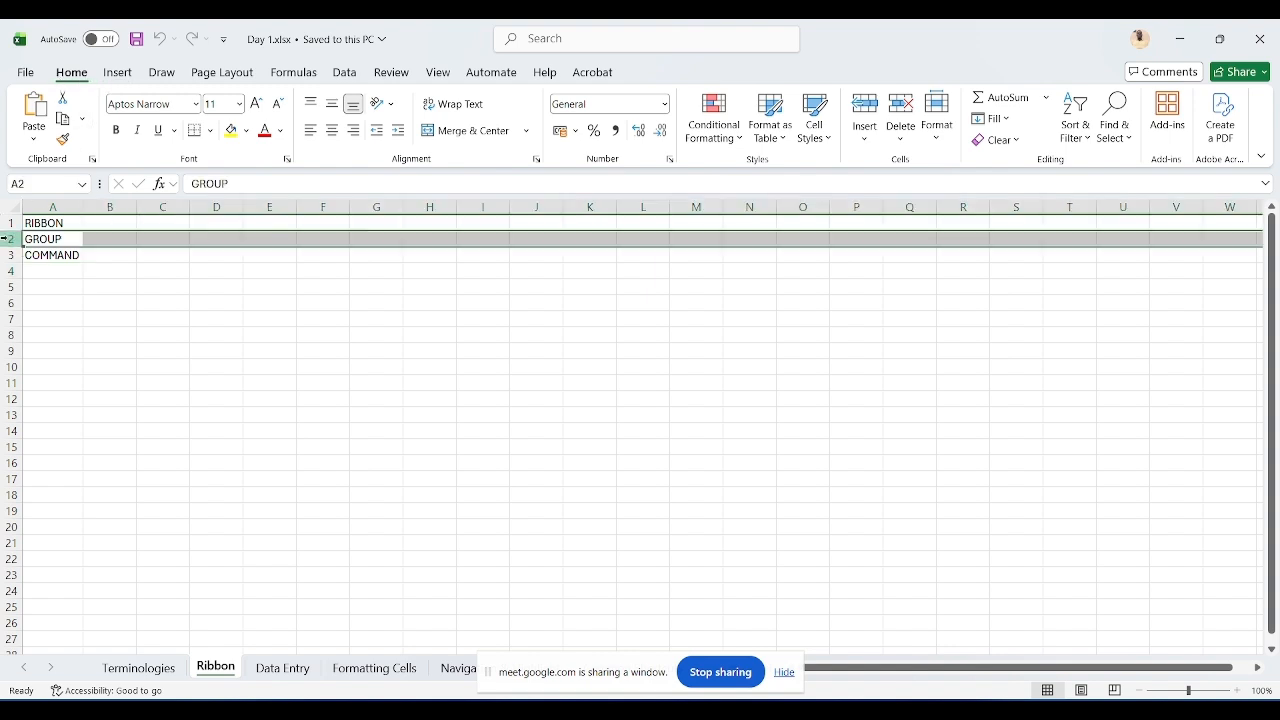
{"action": "key", "text": "ctrl+shift+plus"}
{"action": "key", "text": "Left"}
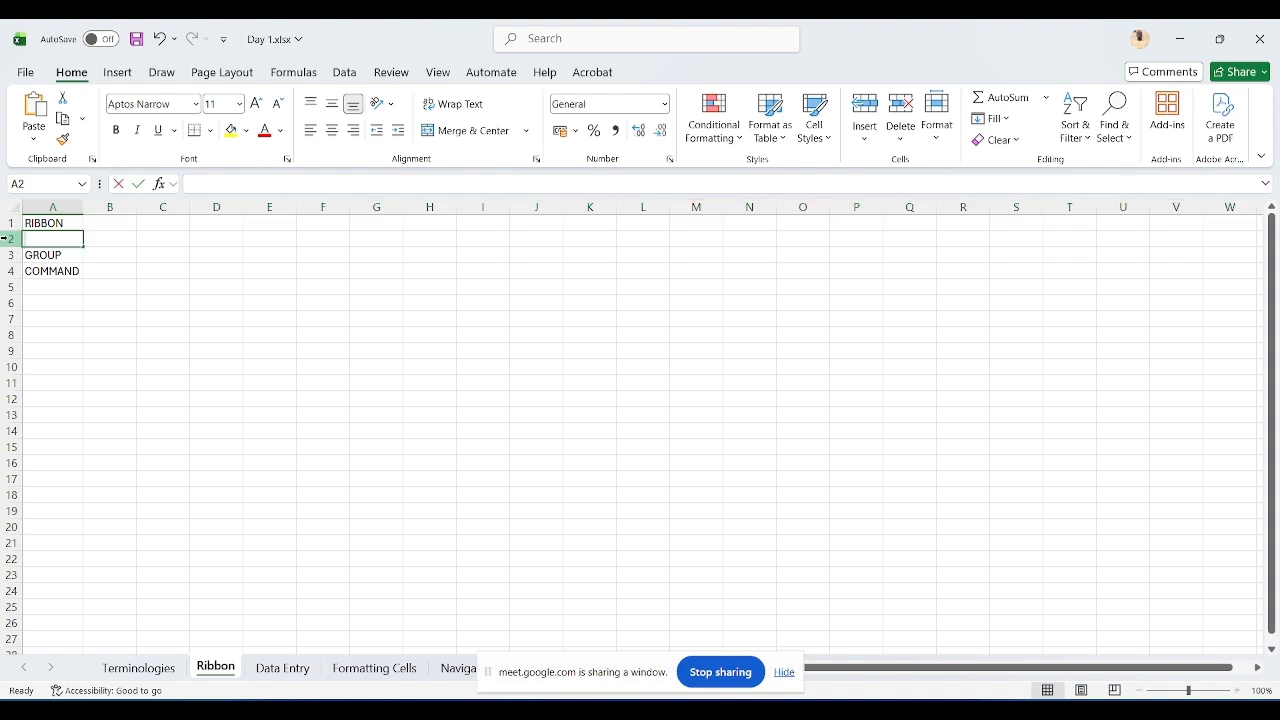
{"action": "type", "text": "TAB"}
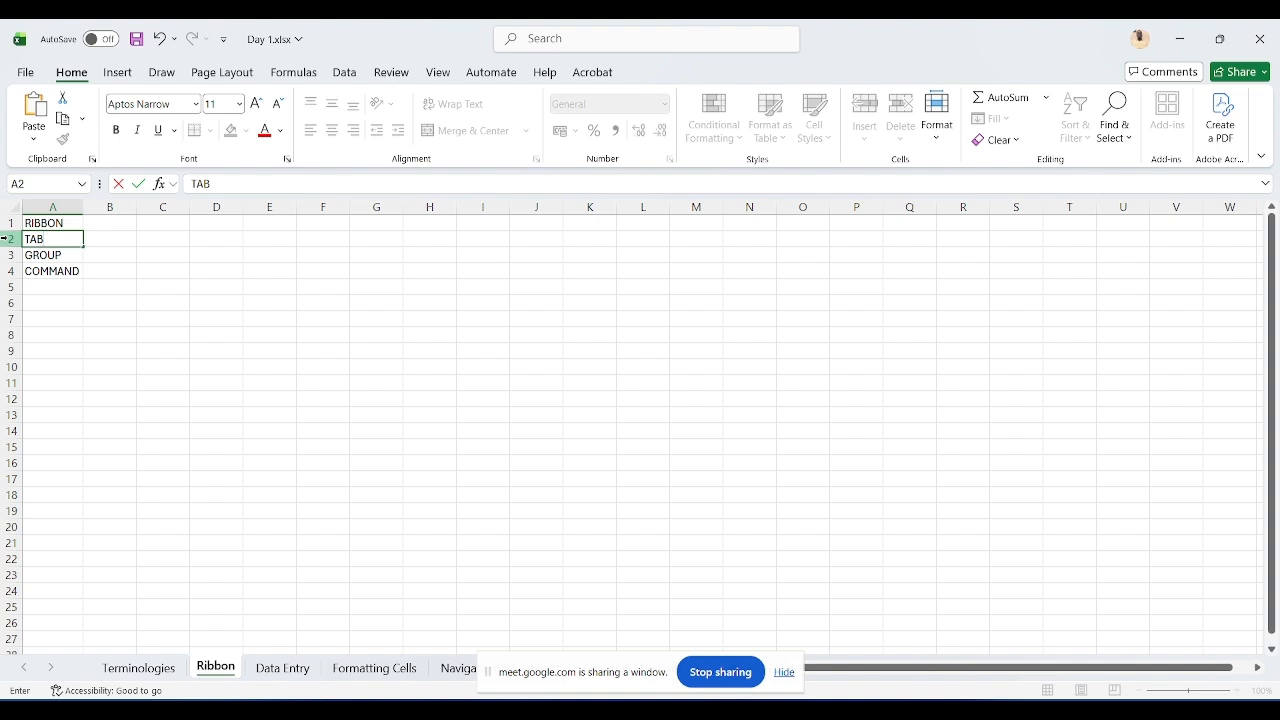
{"action": "type", "text": "S"}
{"action": "key", "text": "Return"}
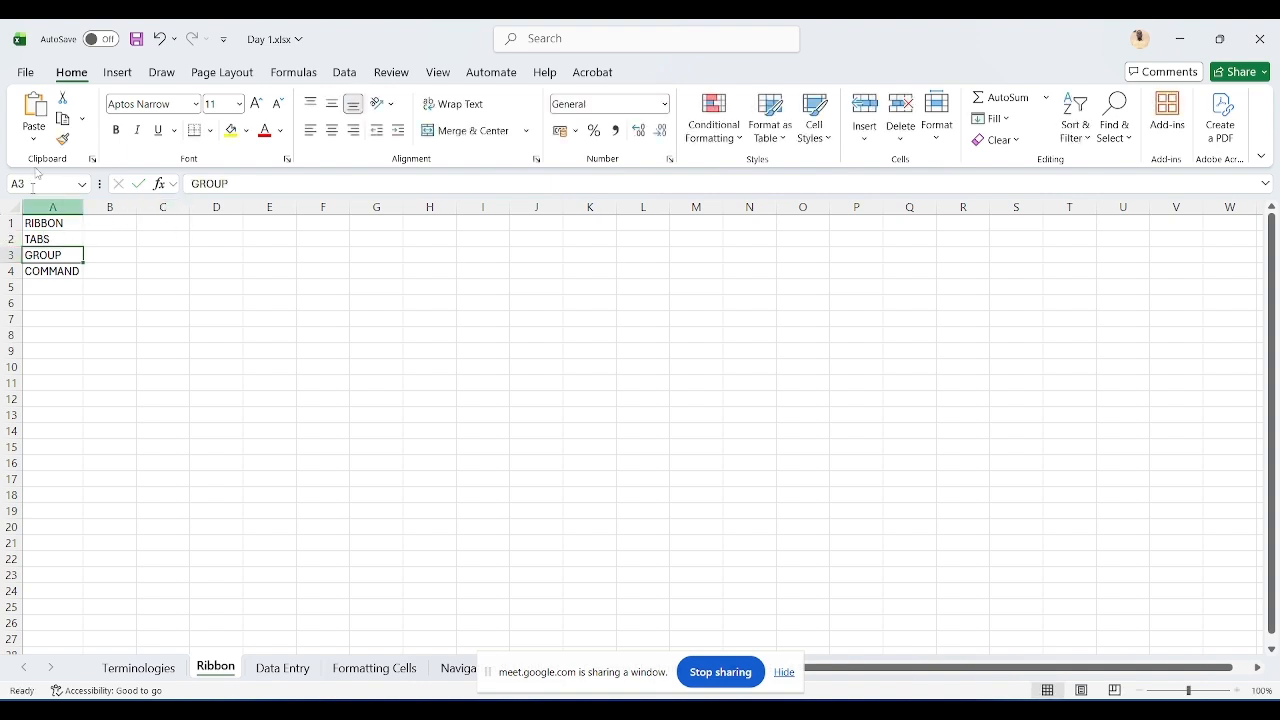
Step: Browse the Insert, Draw and Page Layout ribbon tabs to show their groups and commands
{"action": "left_click", "coordinate": [118, 76]}
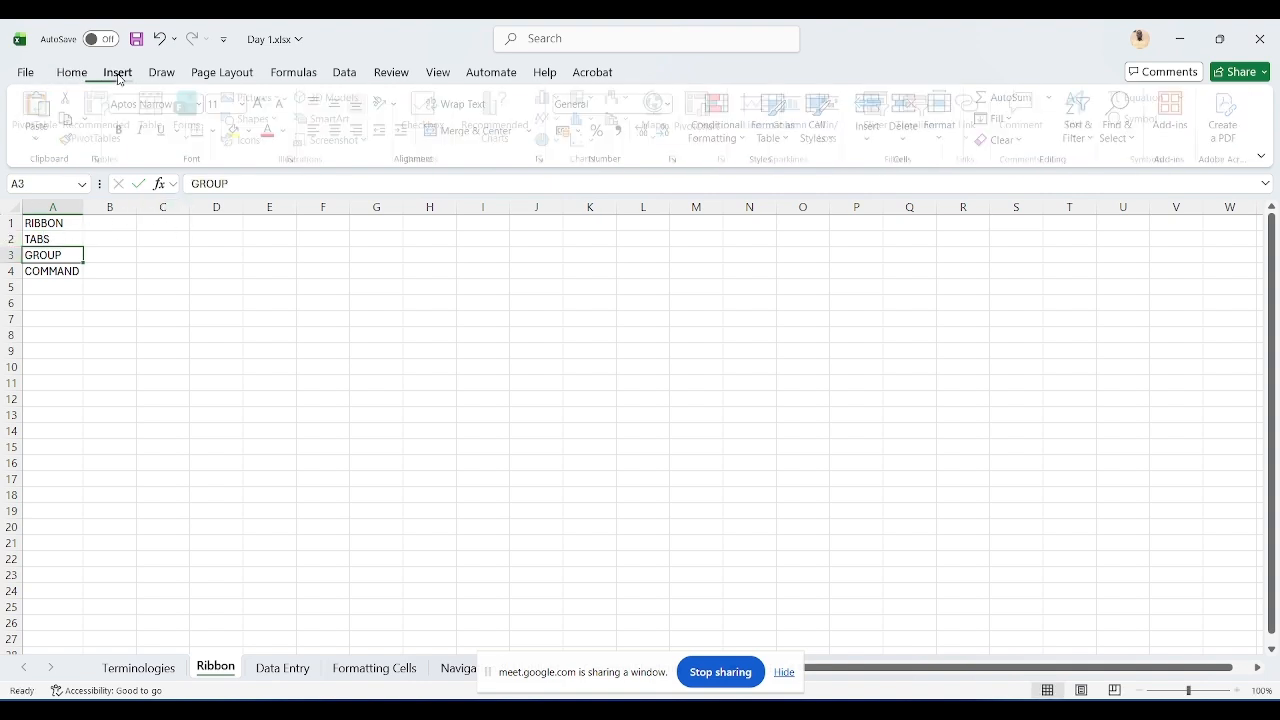
{"action": "left_click", "coordinate": [158, 80]}
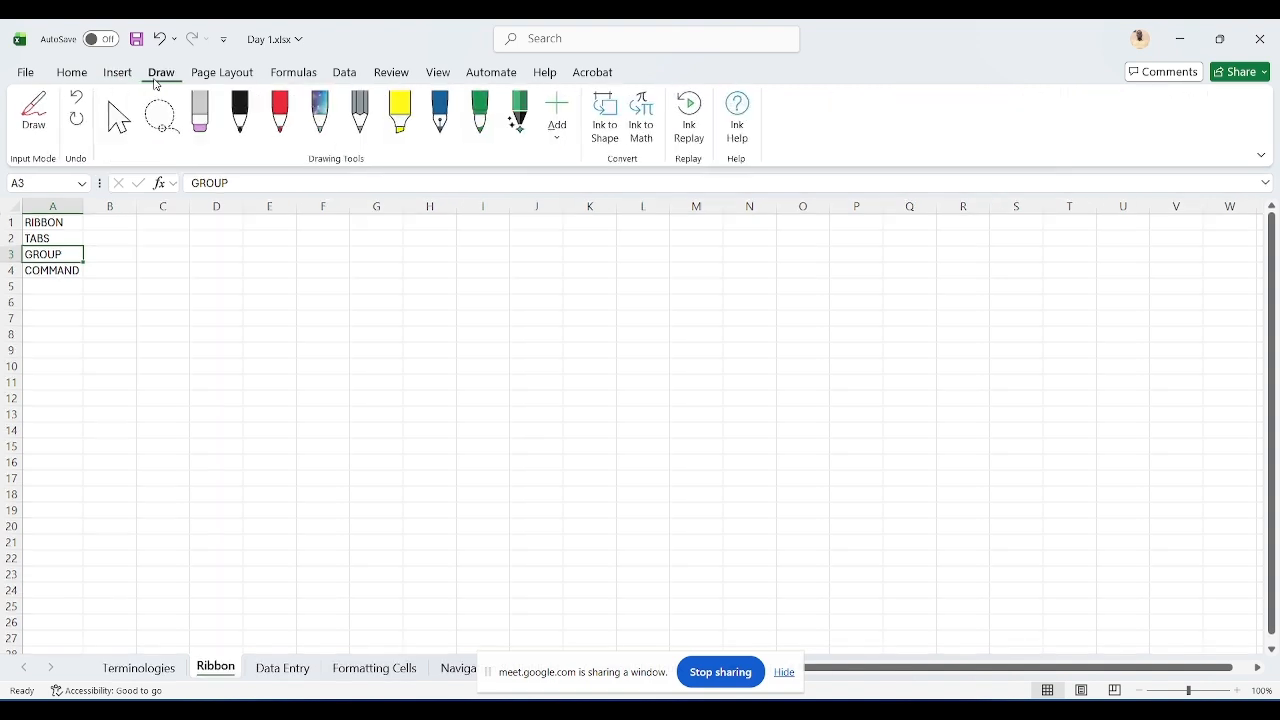
{"action": "left_click", "coordinate": [214, 80]}
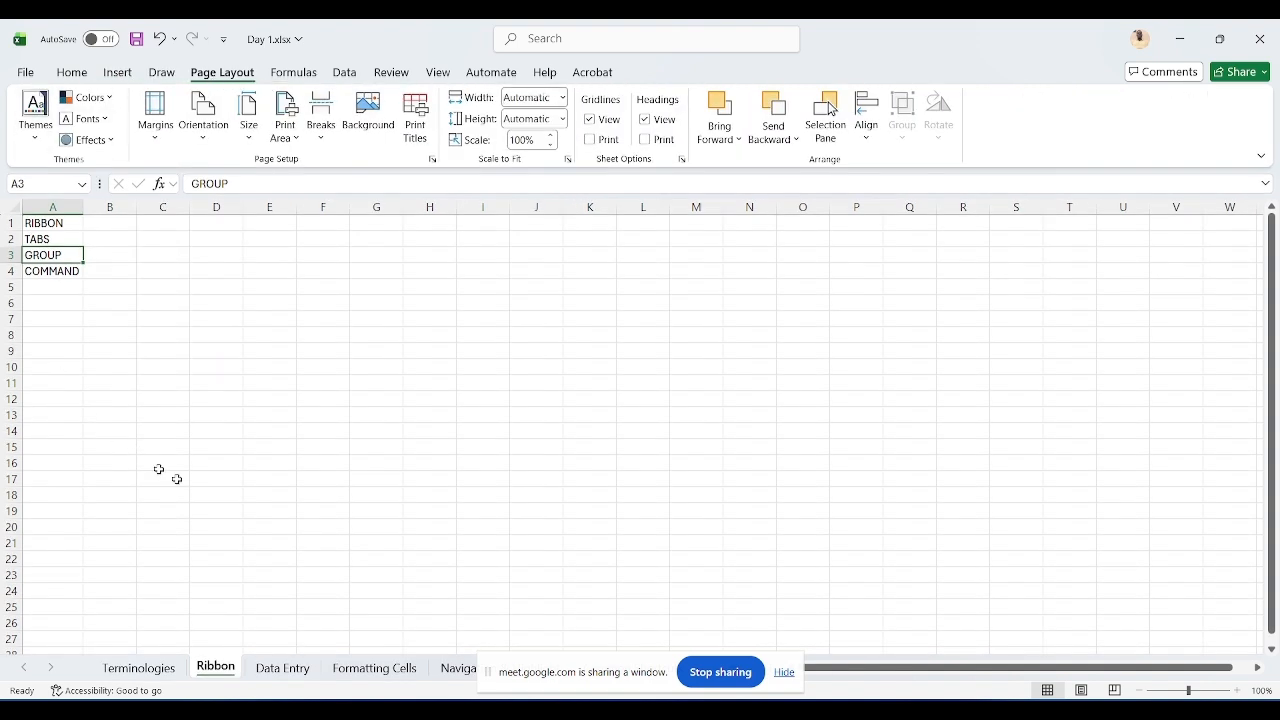
{"action": "mouse_move", "coordinate": [768, 710]}
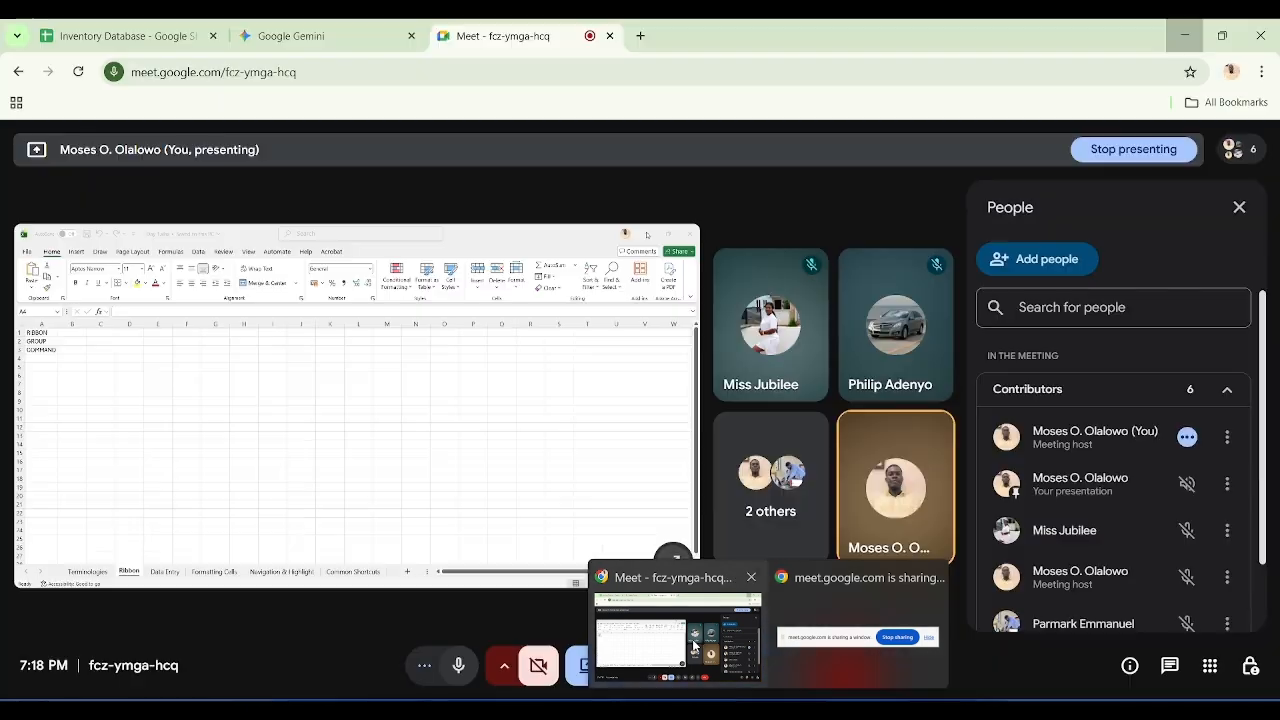
{"action": "left_click", "coordinate": [680, 640]}
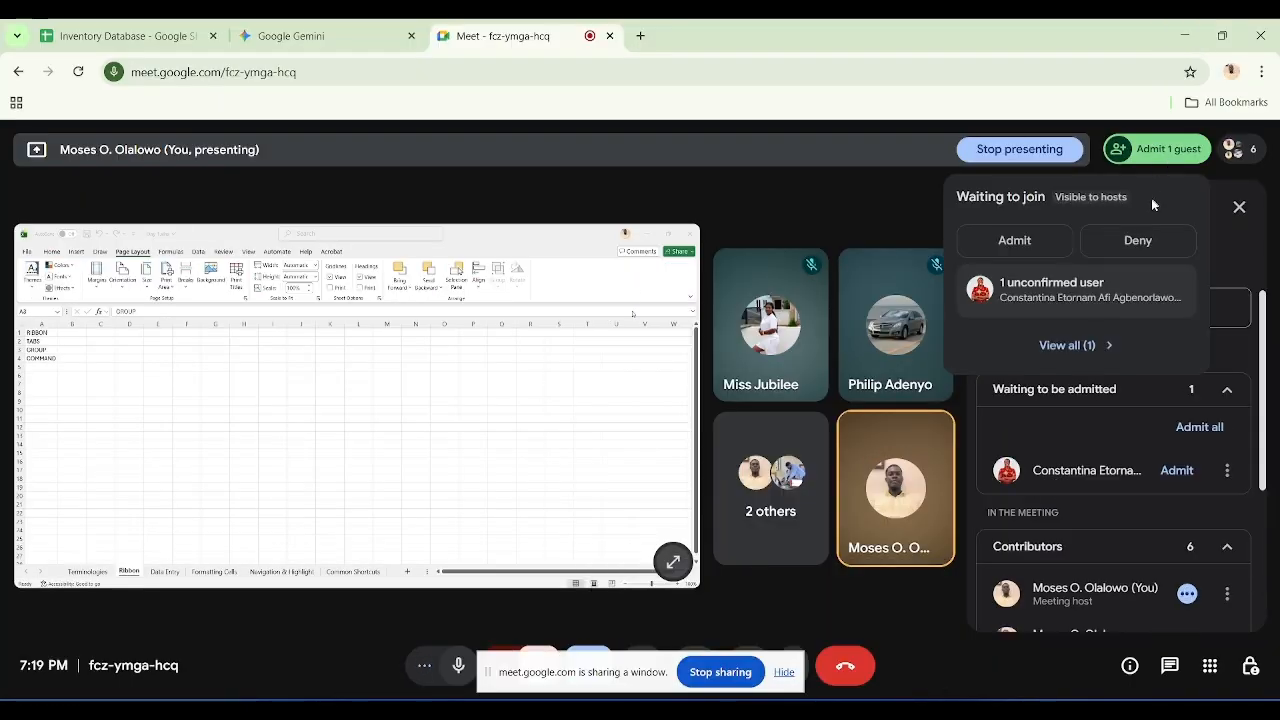
{"action": "left_click", "coordinate": [1184, 35]}
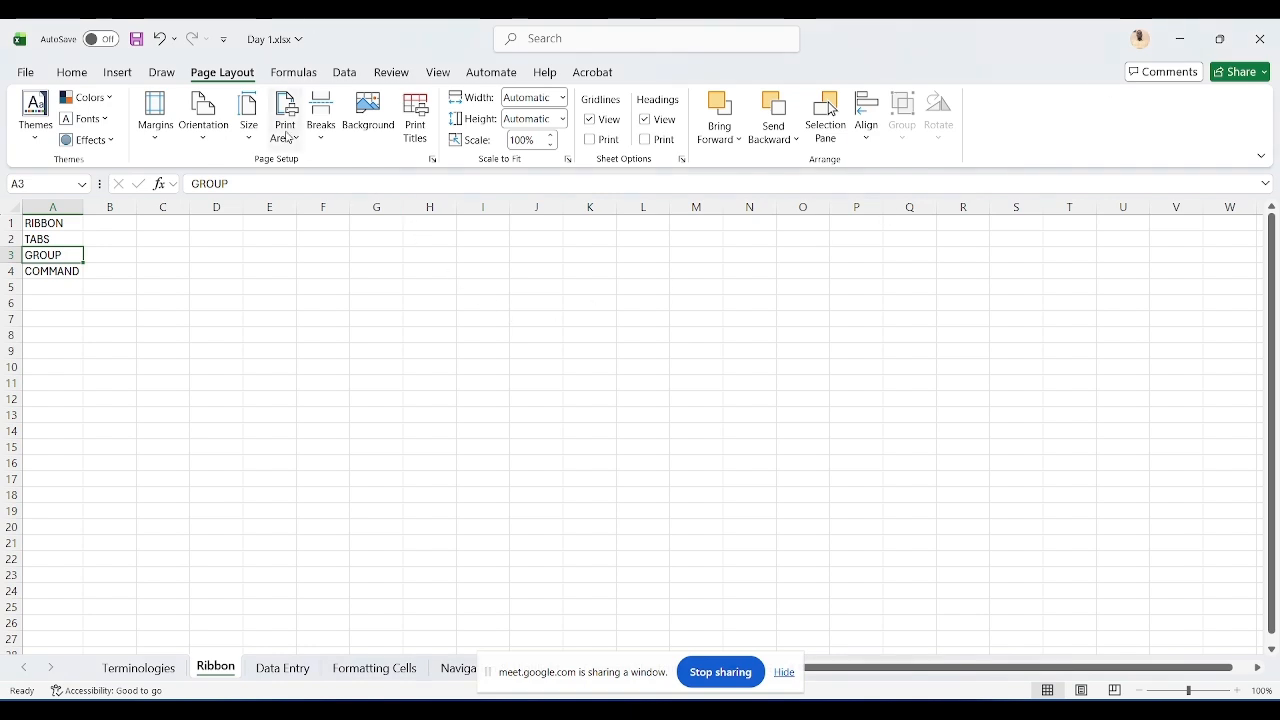
Step: Browse the Home, Insert and Page Layout ribbon tabs again to show their groups and commands
{"action": "left_click", "coordinate": [86, 82]}
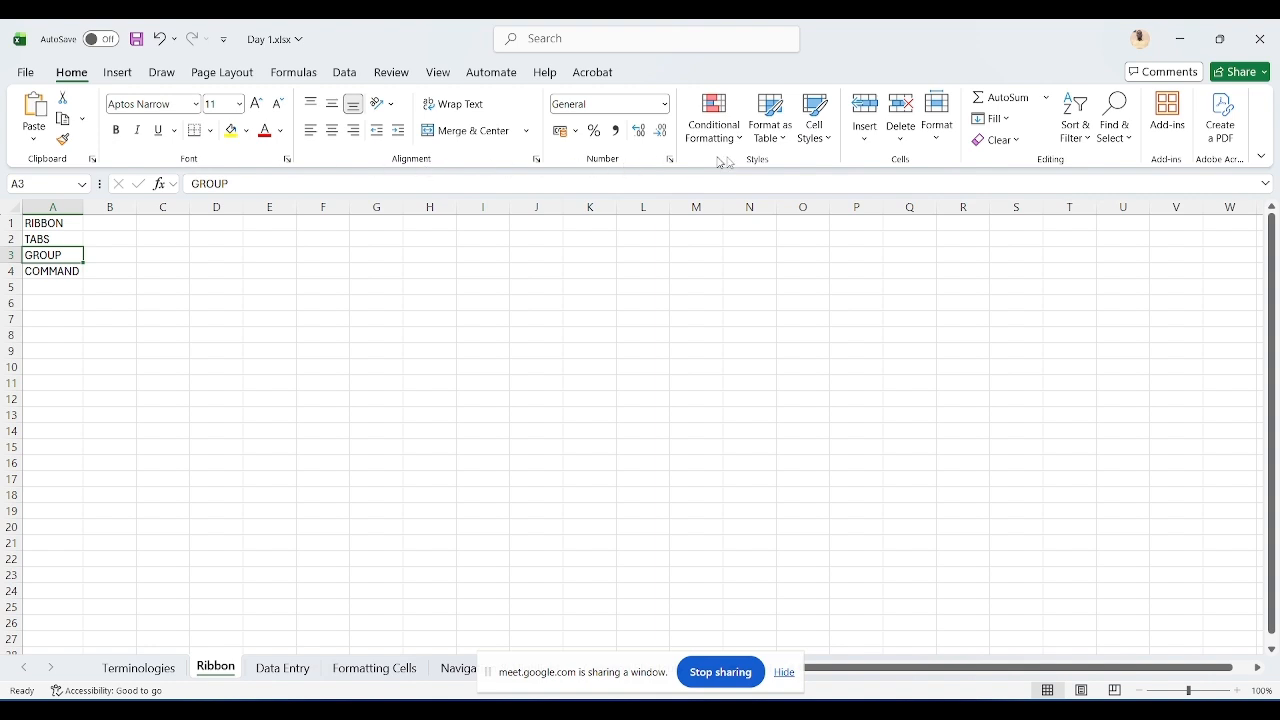
{"action": "left_click", "coordinate": [124, 82]}
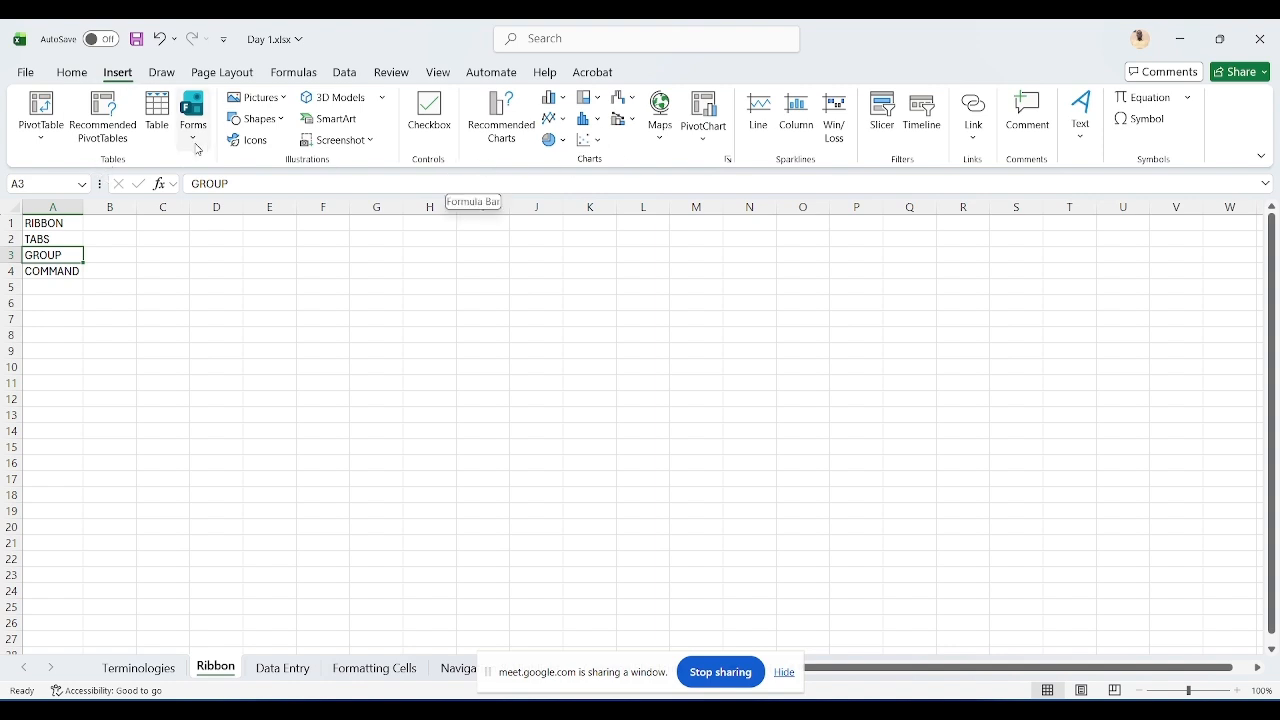
{"action": "left_click", "coordinate": [222, 84]}
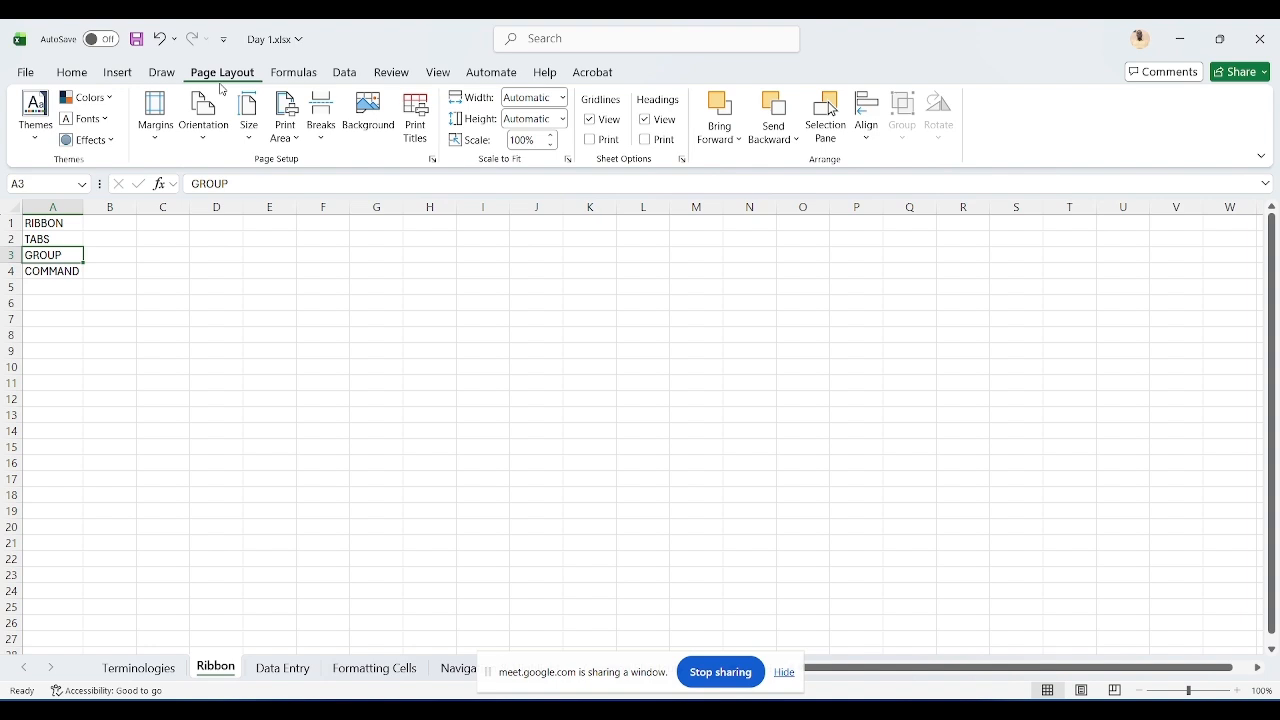
Step: Switch to Google Meet and admit all waiting guests into the meeting
{"action": "left_click", "coordinate": [766, 711]}
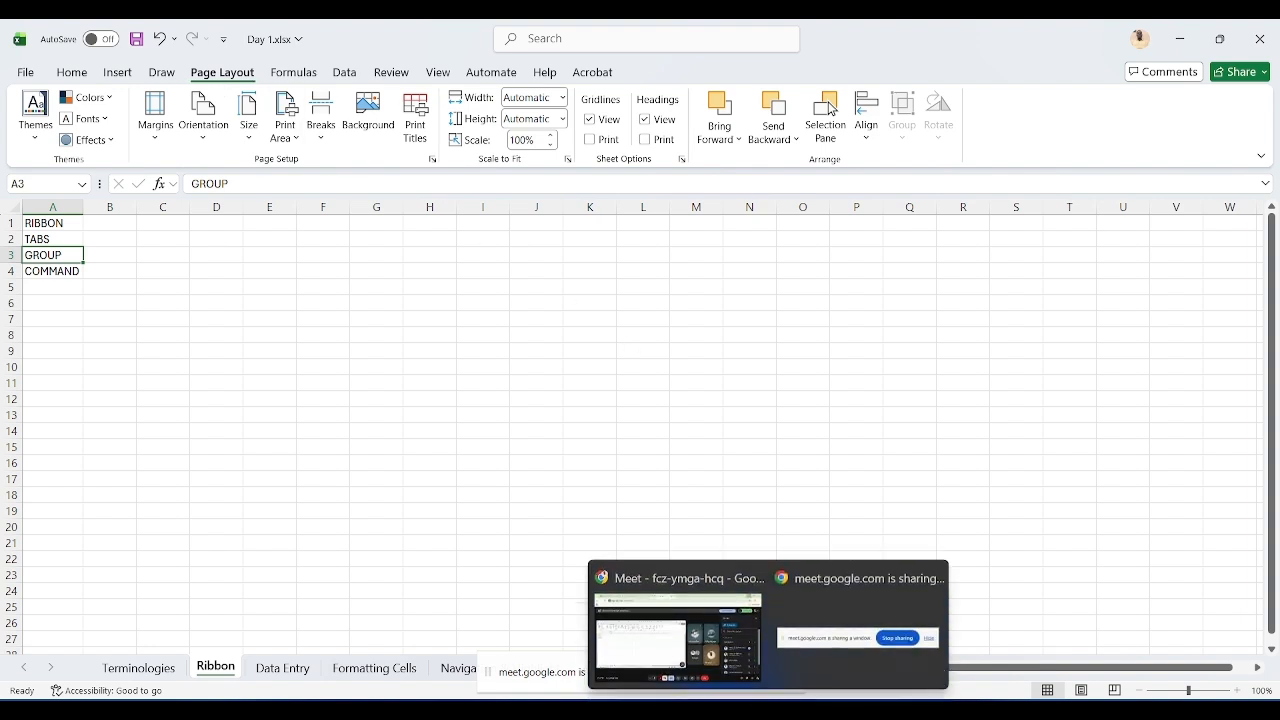
{"action": "left_click", "coordinate": [706, 660]}
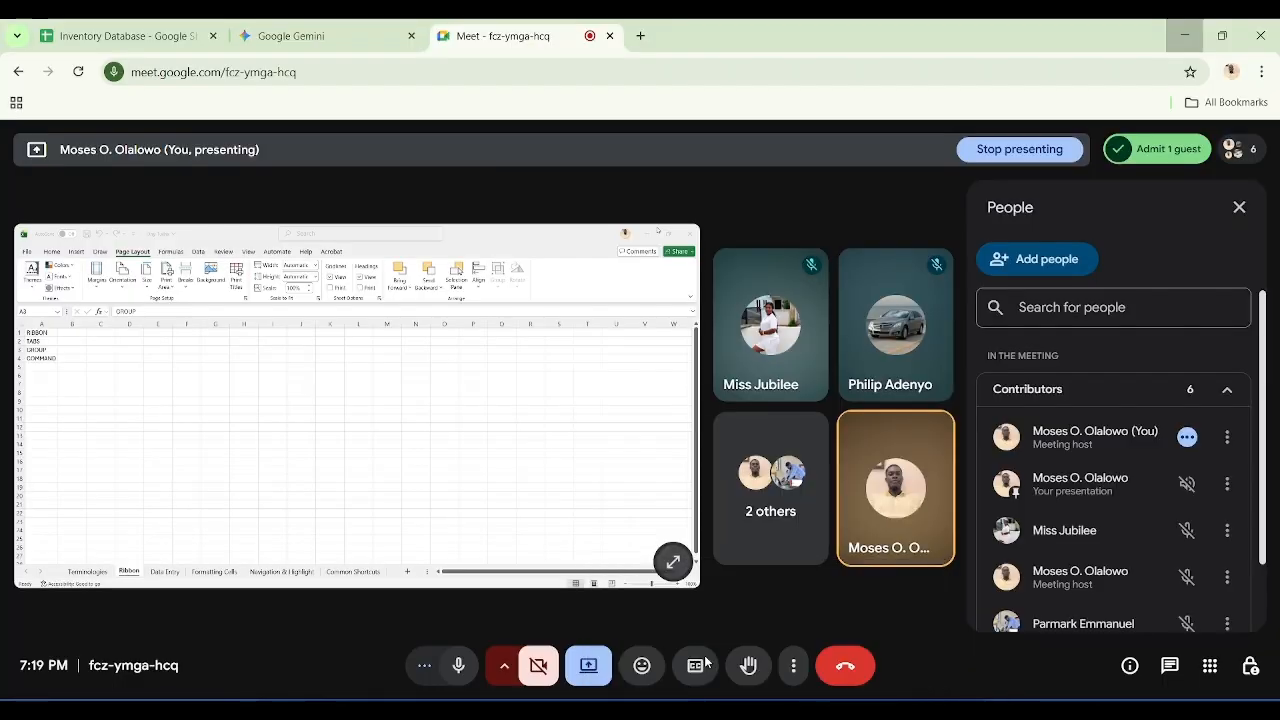
{"action": "left_click", "coordinate": [1152, 149]}
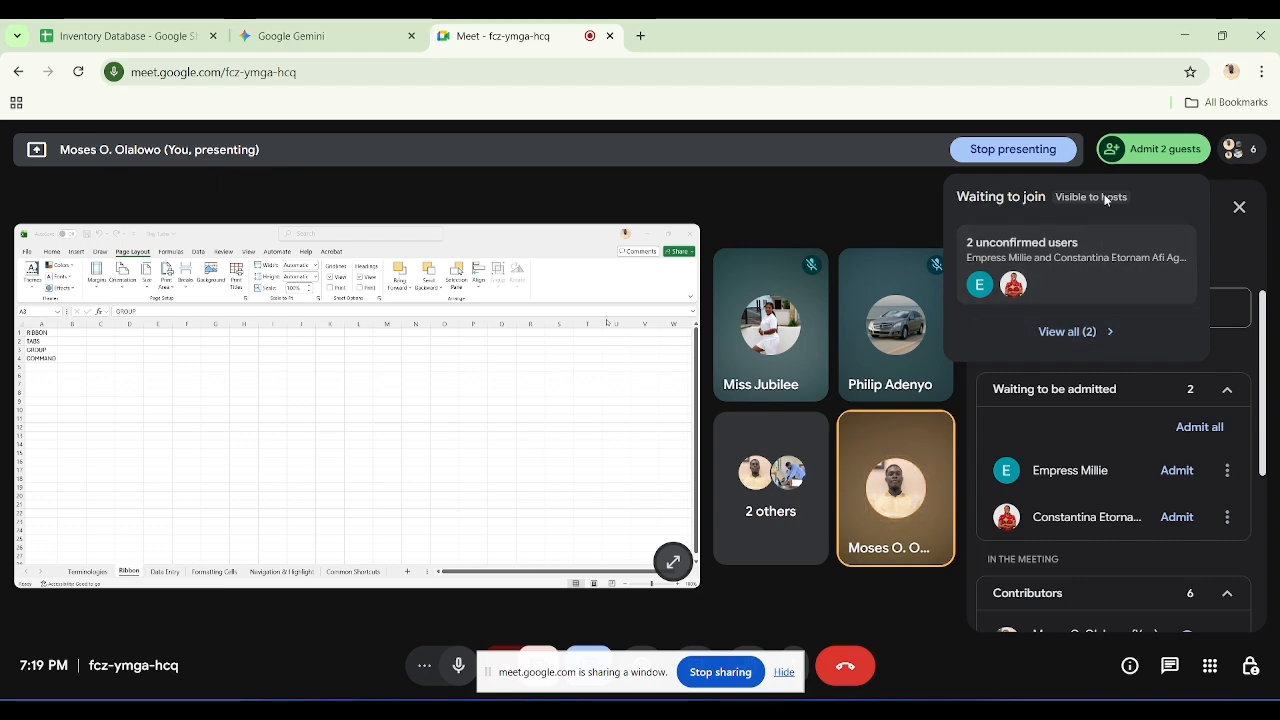
{"action": "left_click", "coordinate": [1080, 274]}
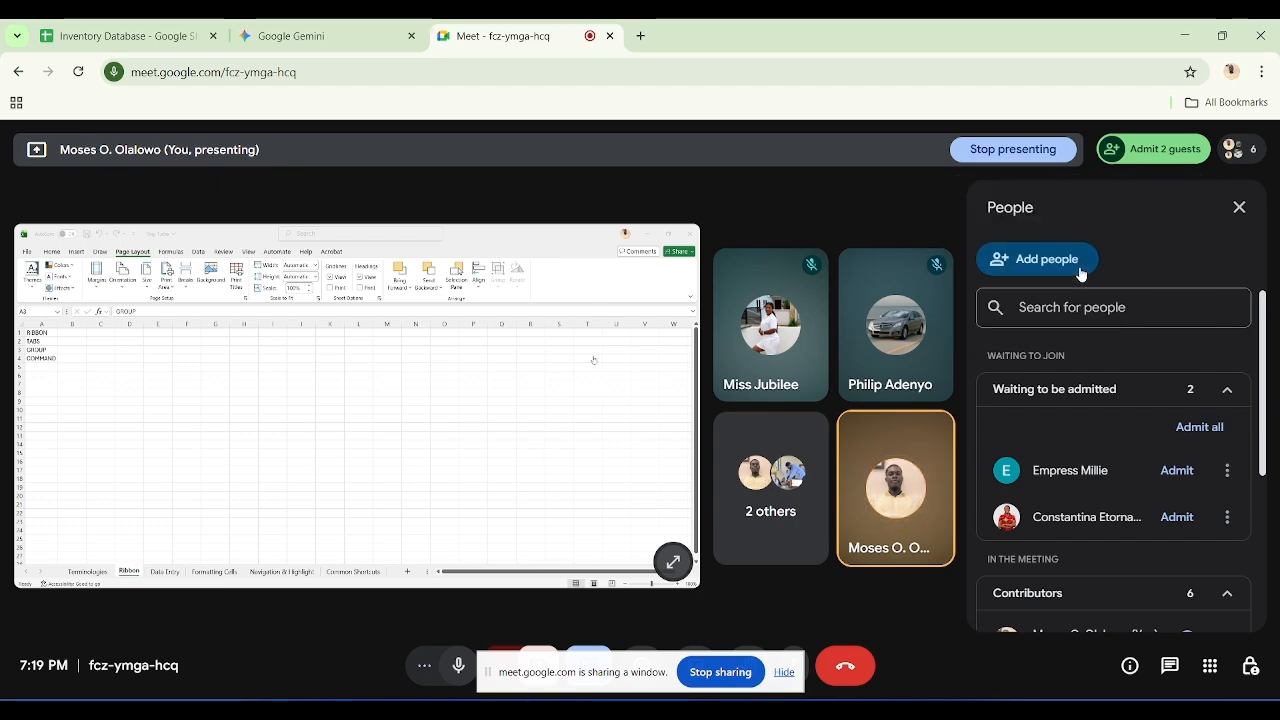
{"action": "left_click", "coordinate": [1134, 157]}
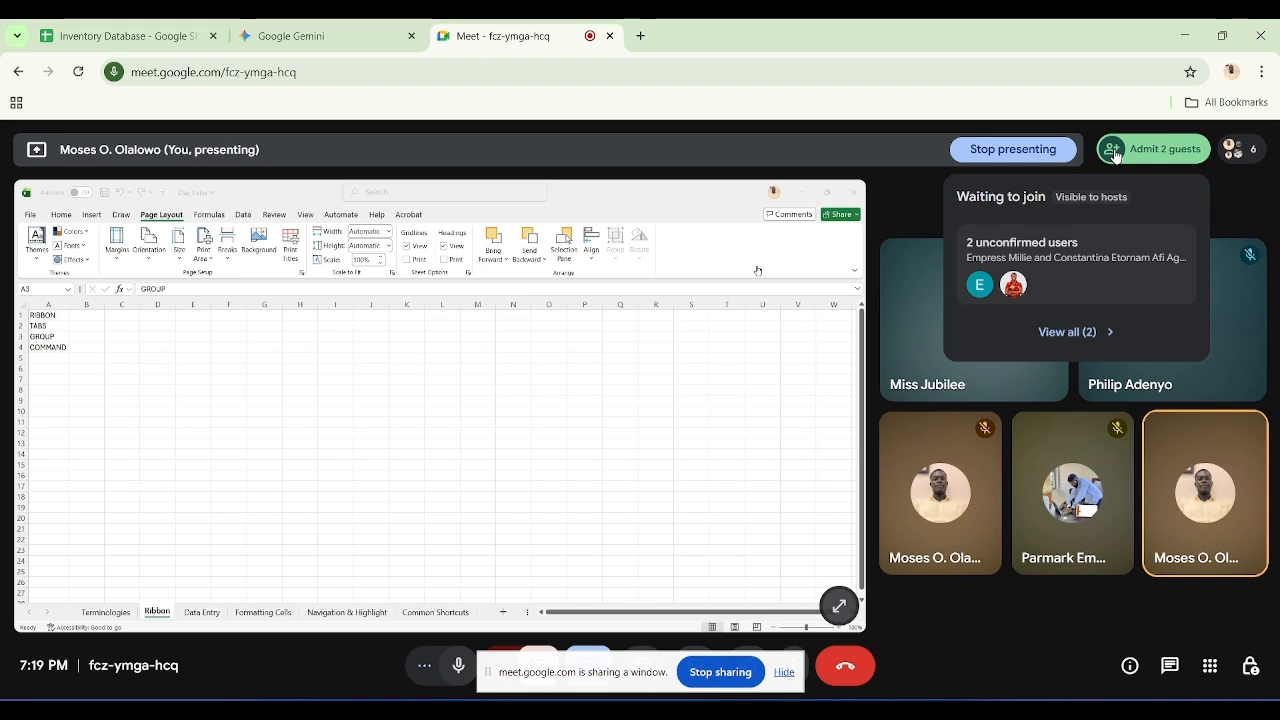
{"action": "left_click", "coordinate": [1111, 155]}
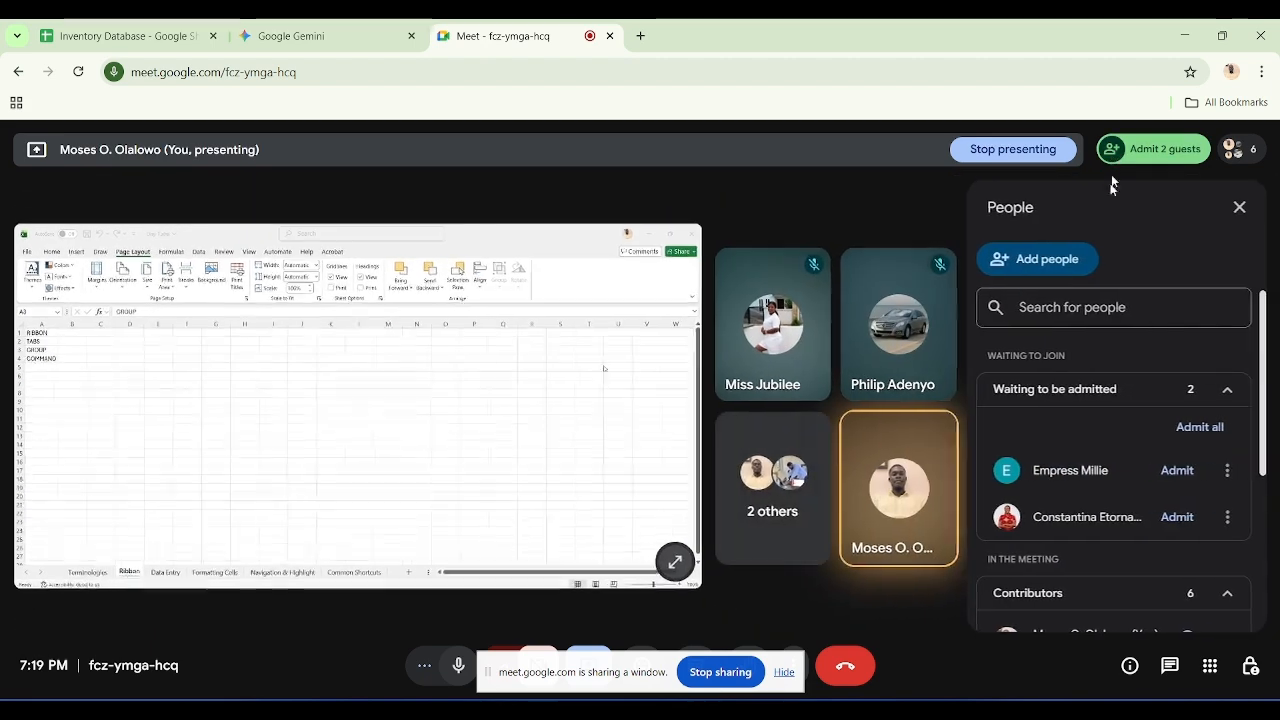
{"action": "left_click", "coordinate": [1180, 428]}
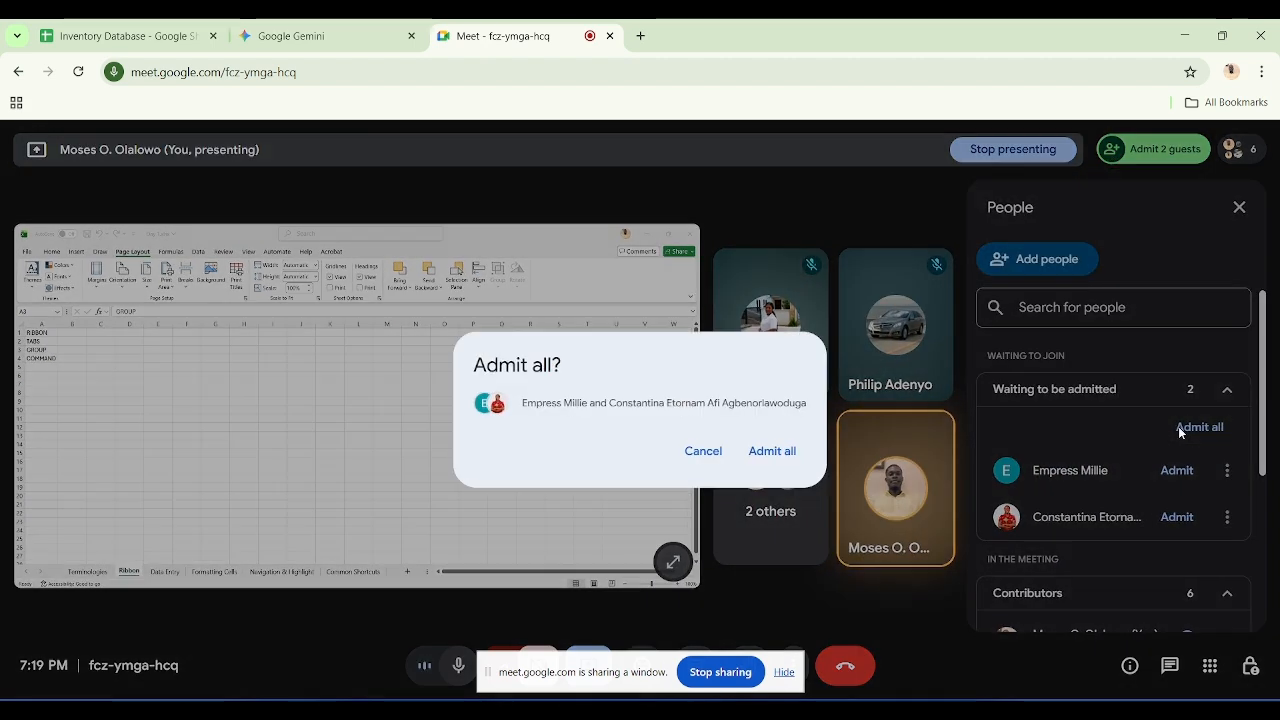
{"action": "left_click", "coordinate": [770, 451]}
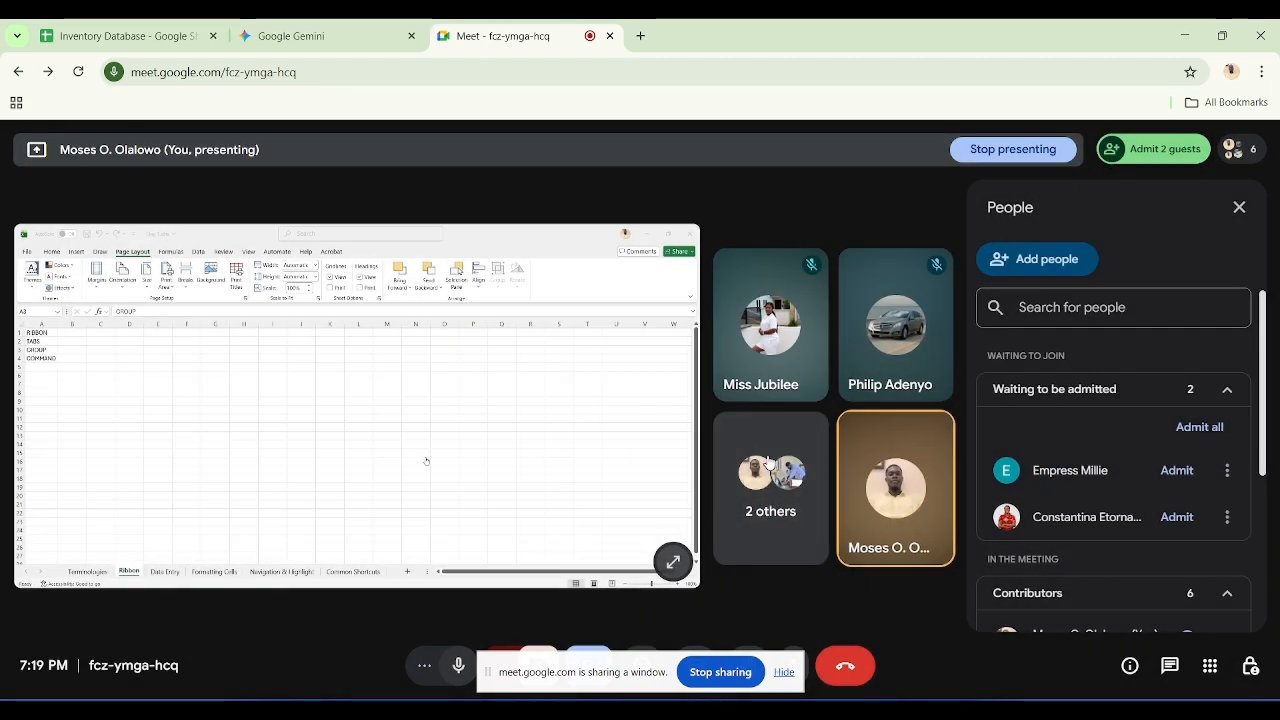
Step: Return to Excel, bold the COMMAND label in A4 on the Ribbon sheet, then undo the formatting
{"action": "left_click", "coordinate": [1185, 39]}
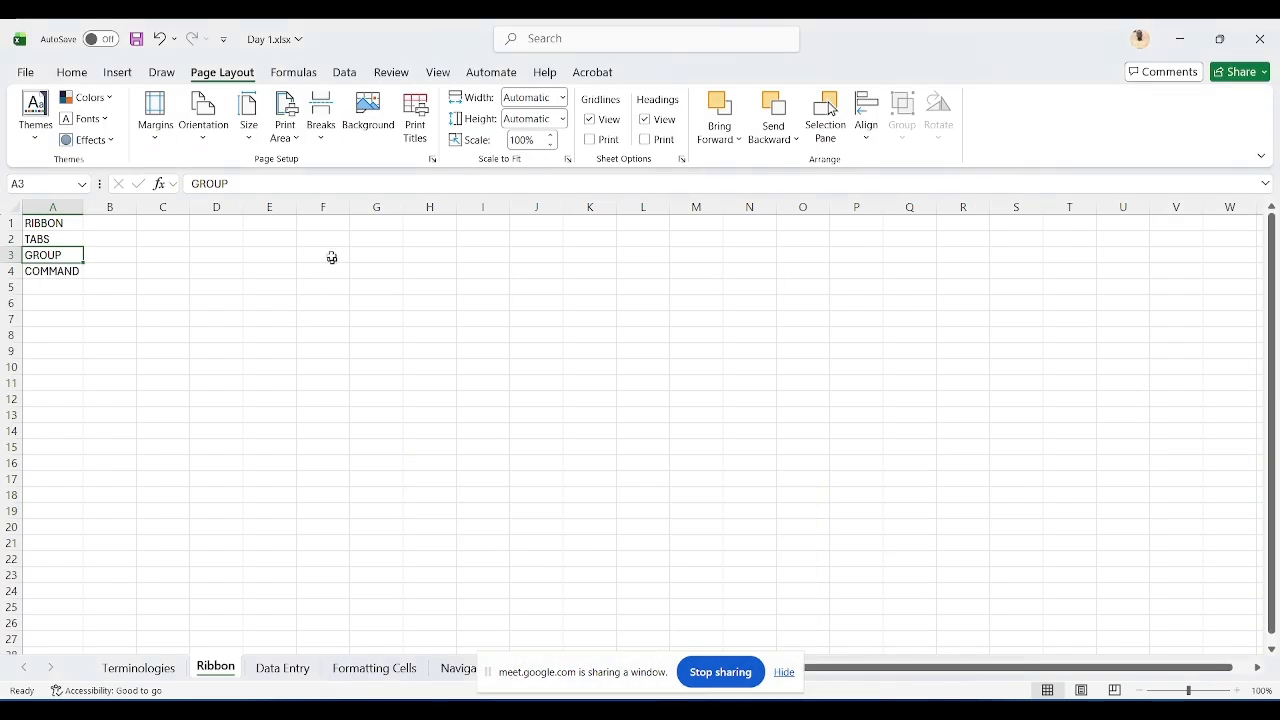
{"action": "left_click", "coordinate": [72, 73]}
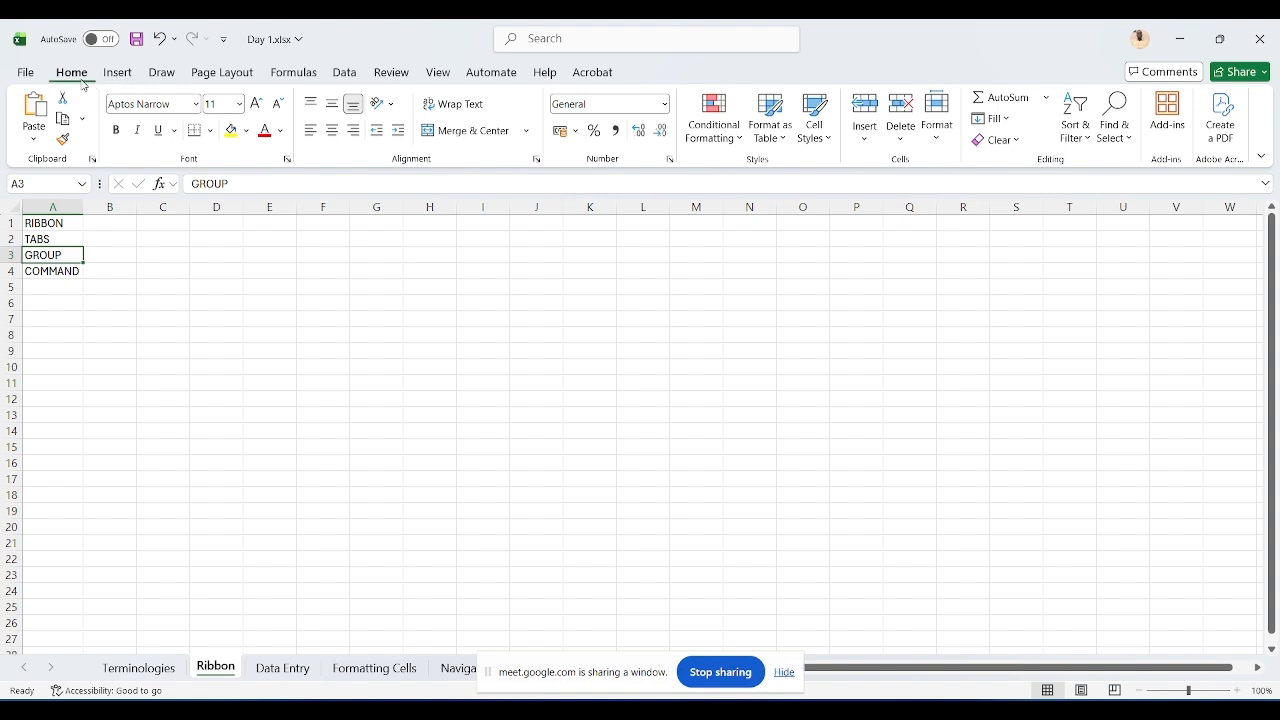
{"action": "left_click", "coordinate": [51, 270]}
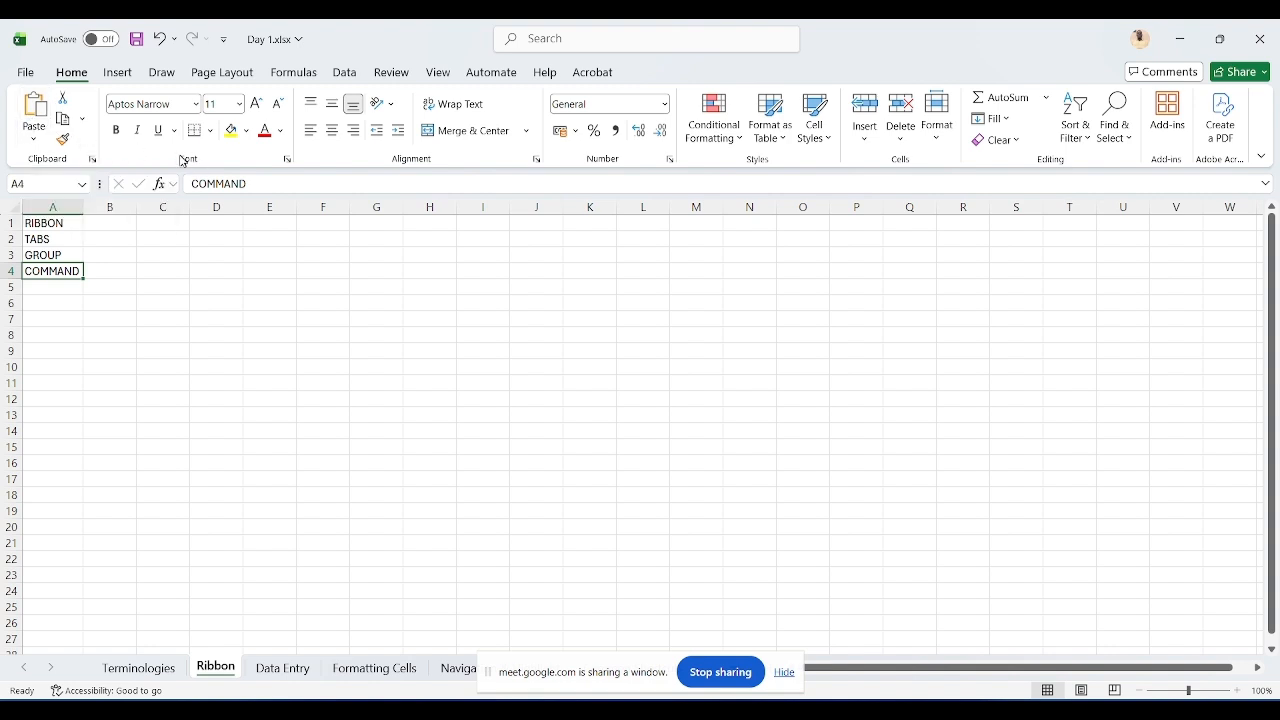
{"action": "left_click", "coordinate": [117, 131]}
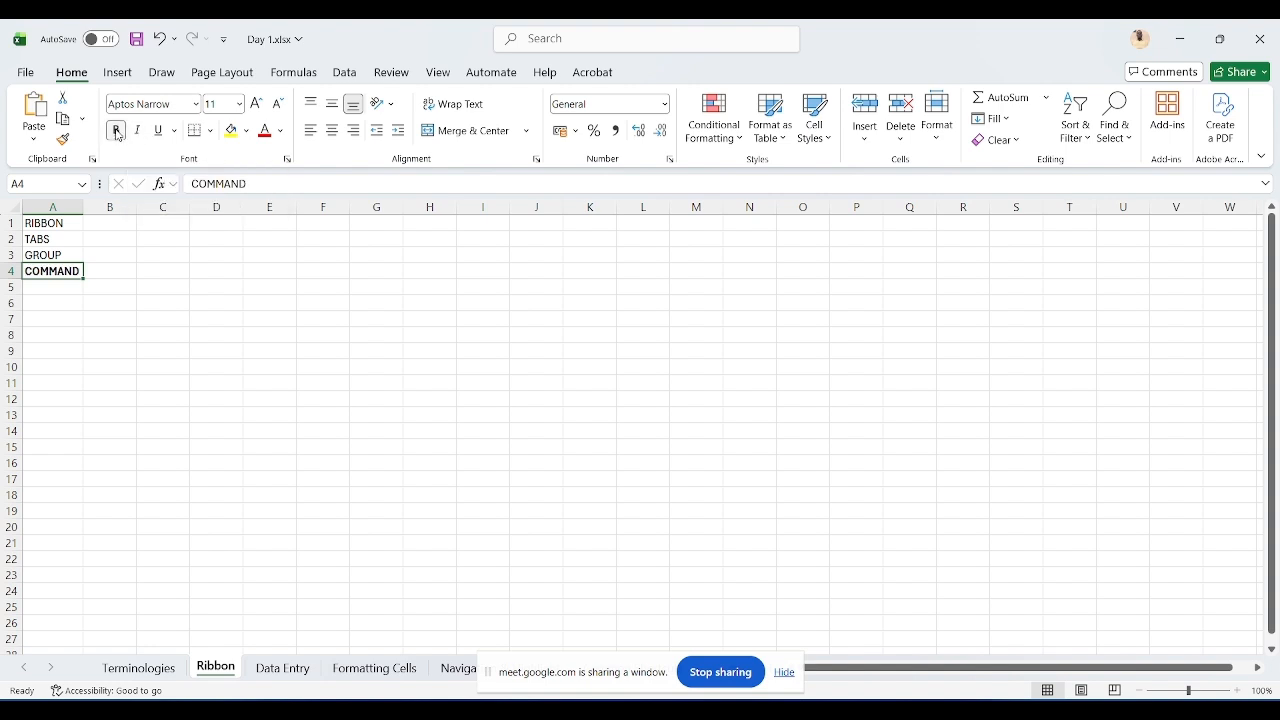
{"action": "key", "text": "Up"}
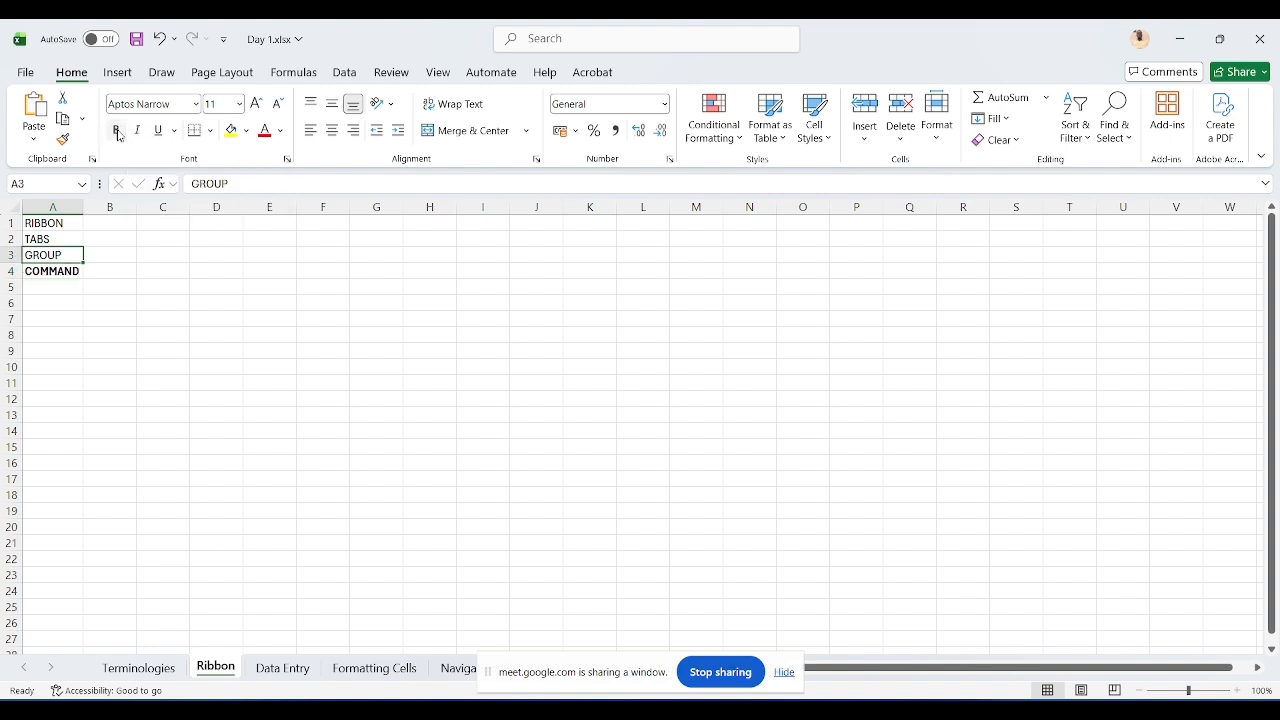
{"action": "left_click", "coordinate": [139, 134]}
{"action": "key", "text": "ctrl+z"}
{"action": "key", "text": "Down"}
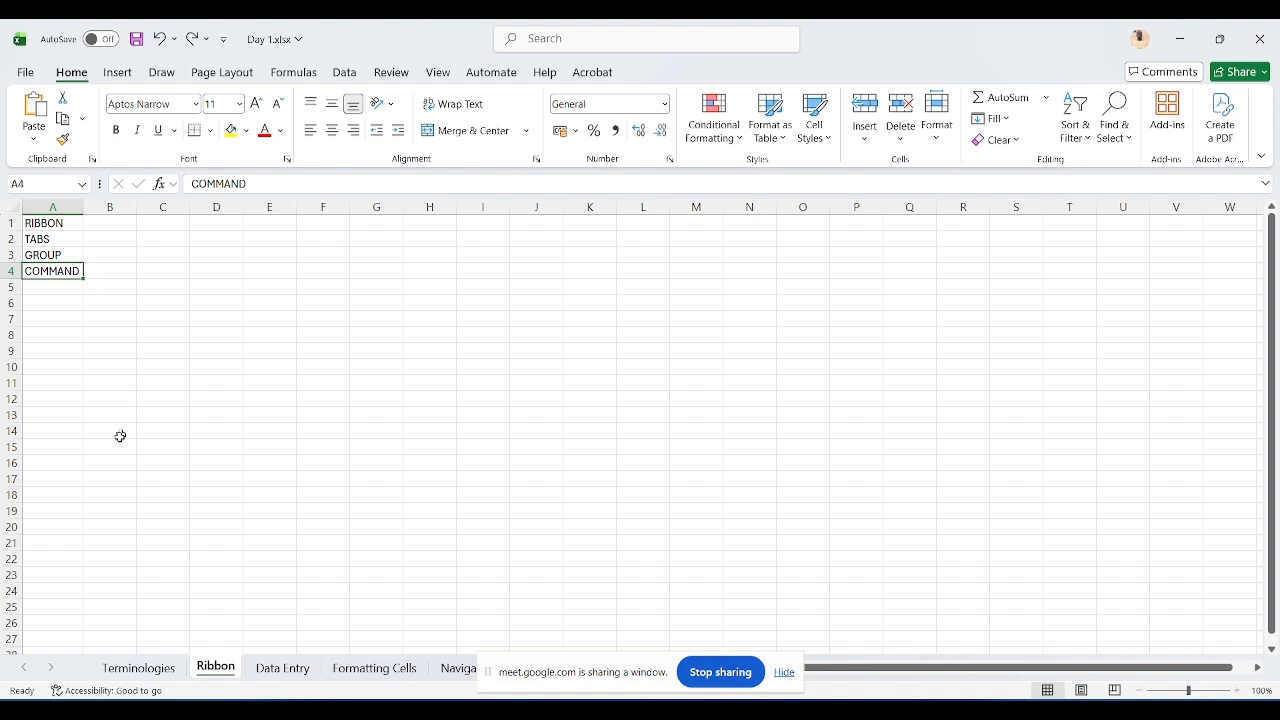
Step: Open the Data Entry sheet and enter a in B2 and 1 in B3
{"action": "left_click", "coordinate": [284, 668]}
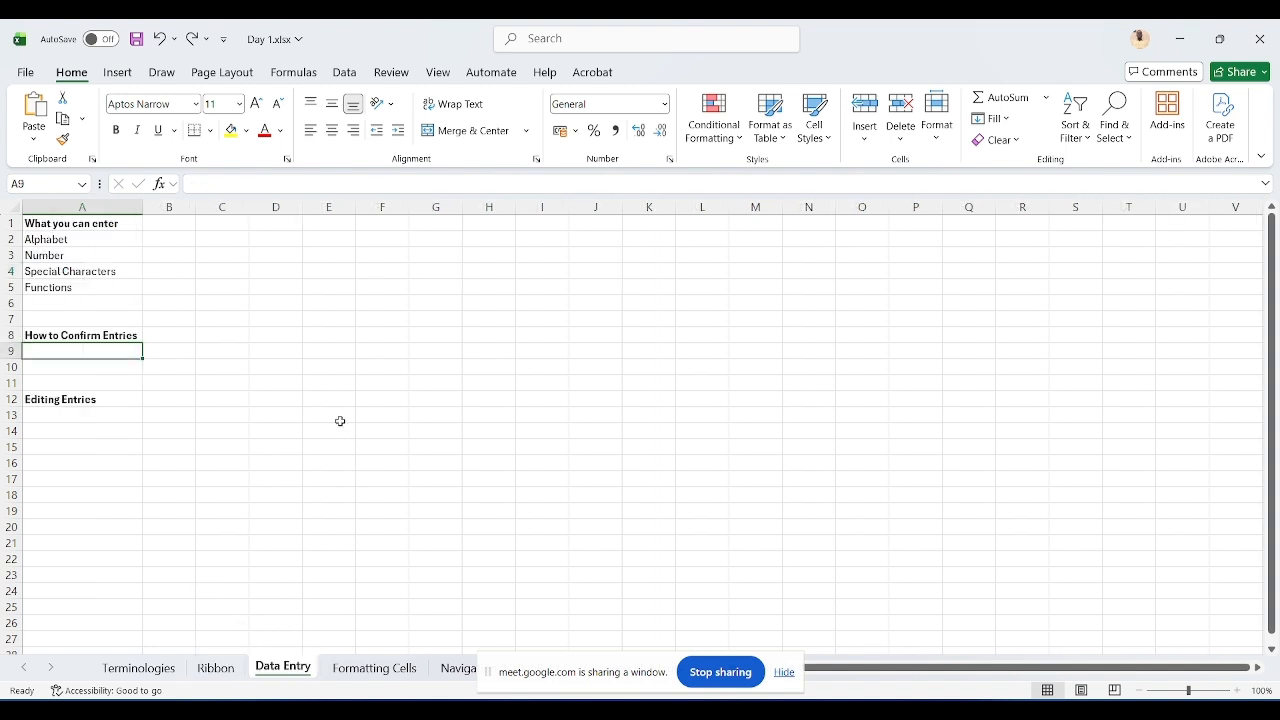
{"action": "left_click", "coordinate": [175, 239]}
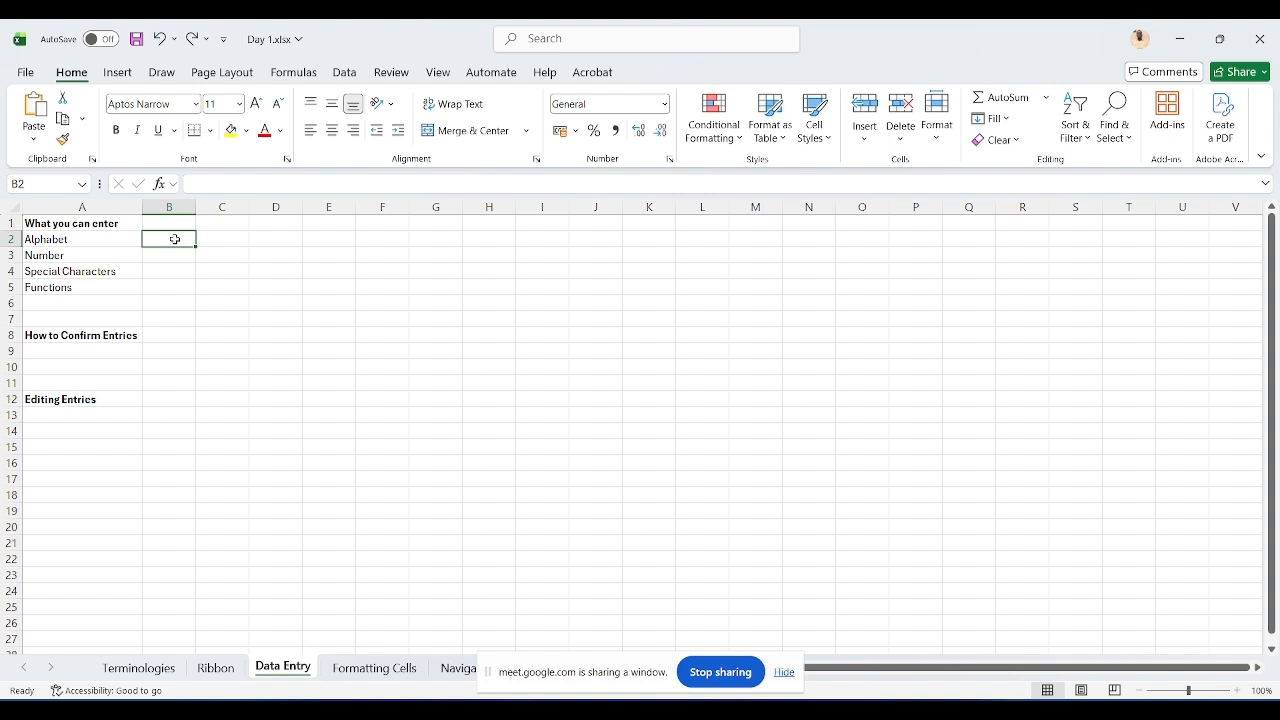
{"action": "type", "text": "a"}
{"action": "key", "text": "Return"}
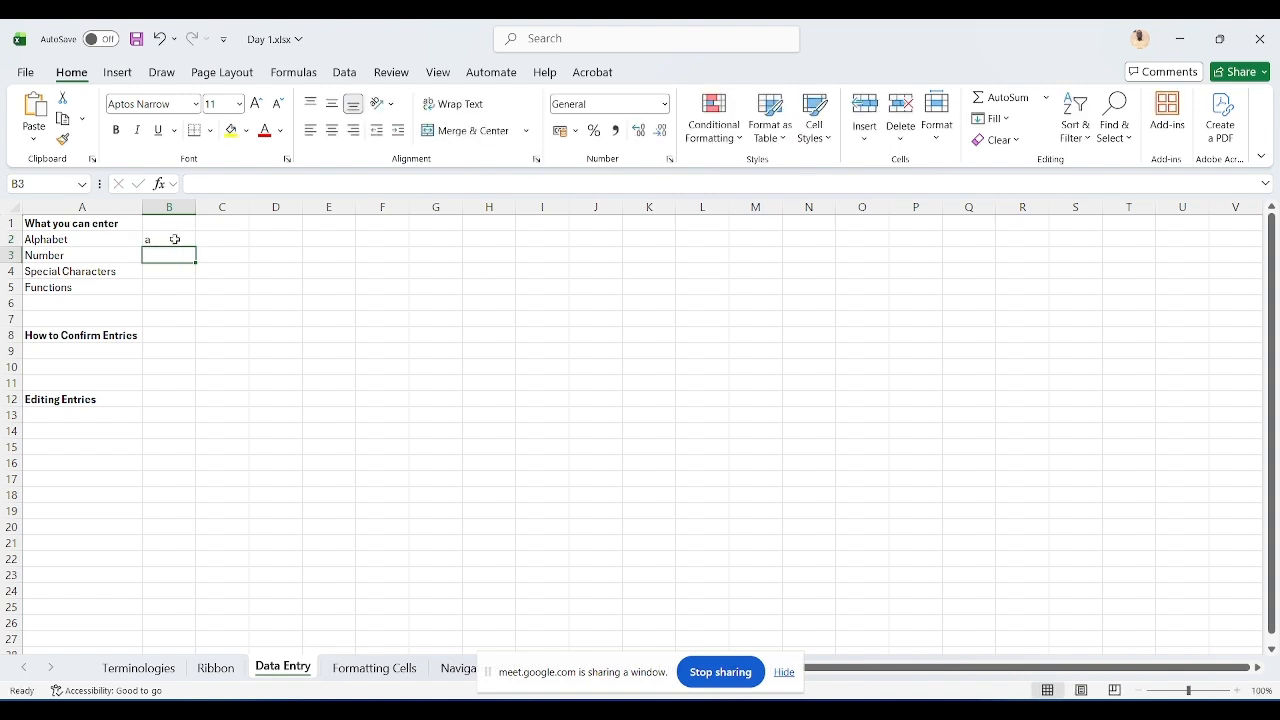
{"action": "type", "text": "1"}
{"action": "key", "text": "Return"}
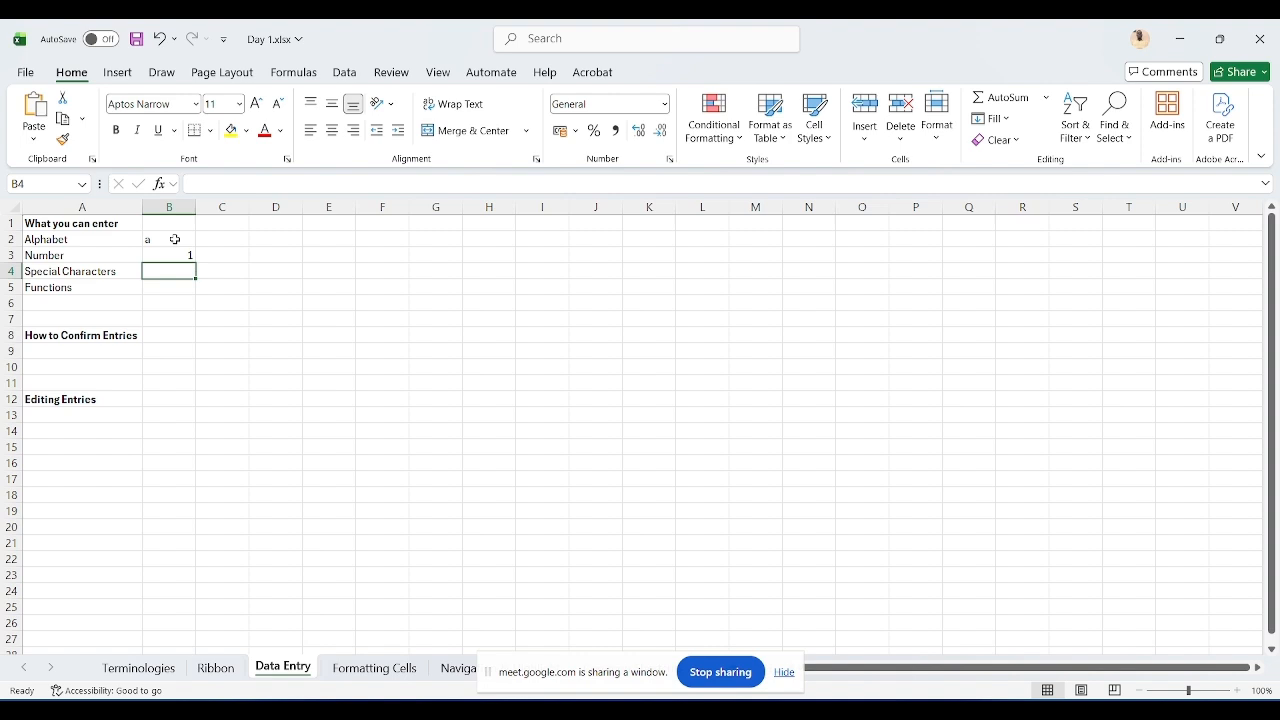
Step: Enter + in B4 and = in C4 as special character examples
{"action": "type", "text": "+"}
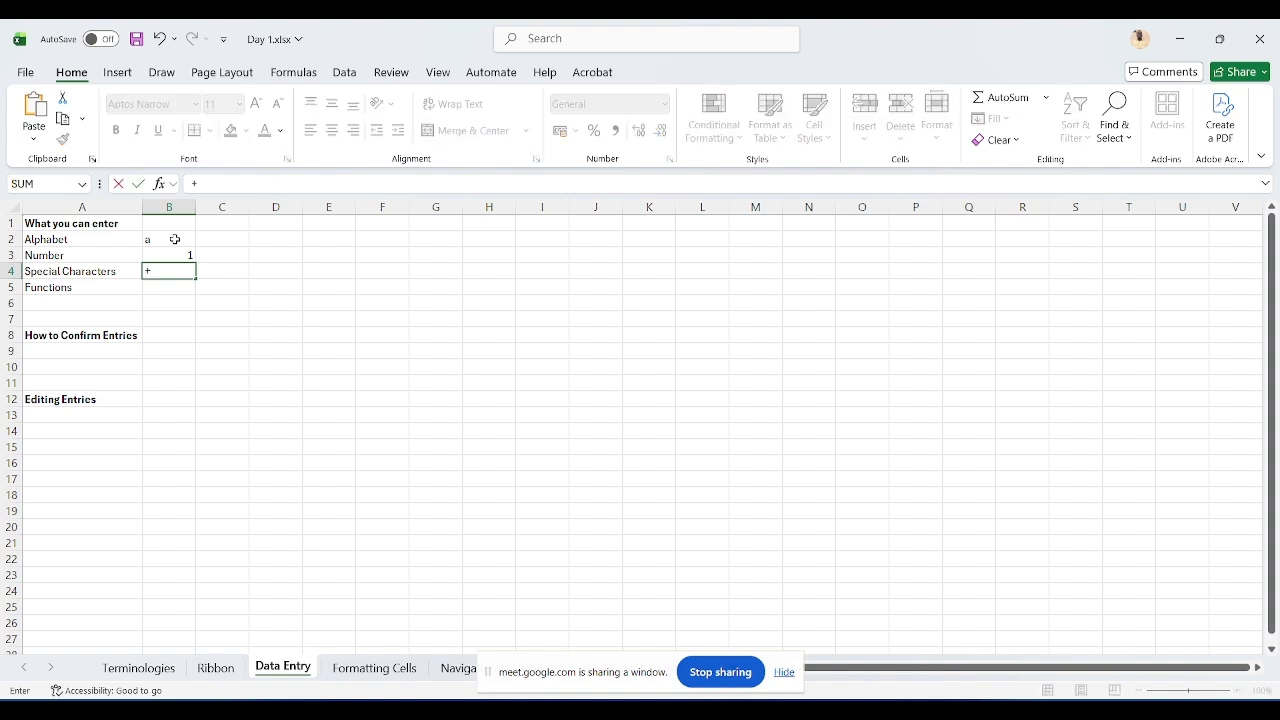
{"action": "key", "text": "Return"}
{"action": "key", "text": "Up"}
{"action": "key", "text": "Right"}
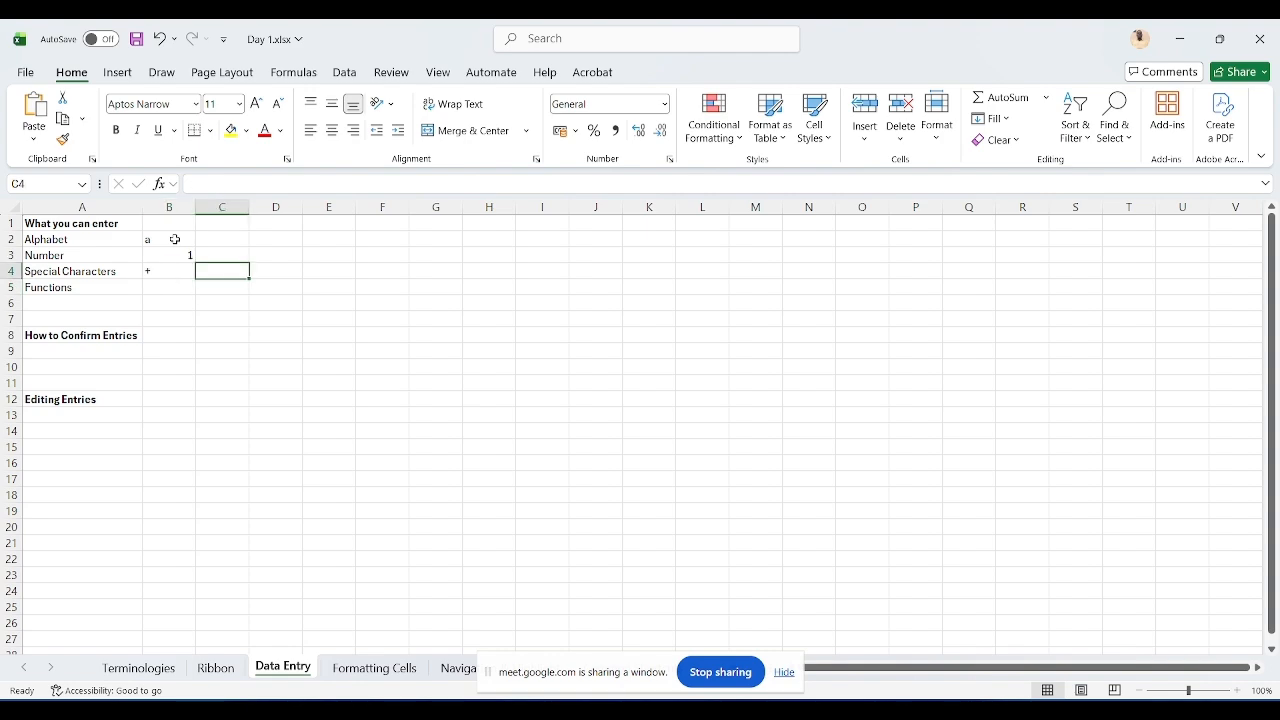
{"action": "type", "text": "="}
{"action": "key", "text": "Return"}
{"action": "key", "text": "Left"}
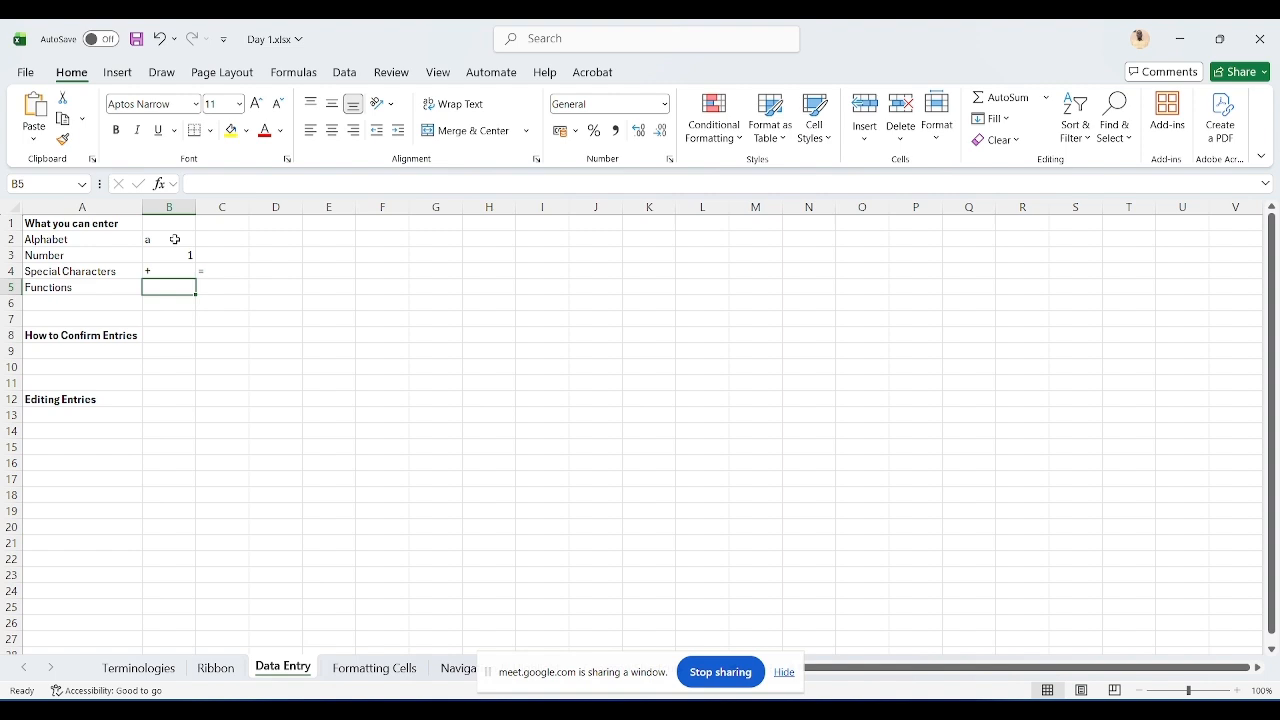
Step: Enter SUM() in B5 as plain text by removing the leading equals sign from the formula
{"action": "type", "text": "="}
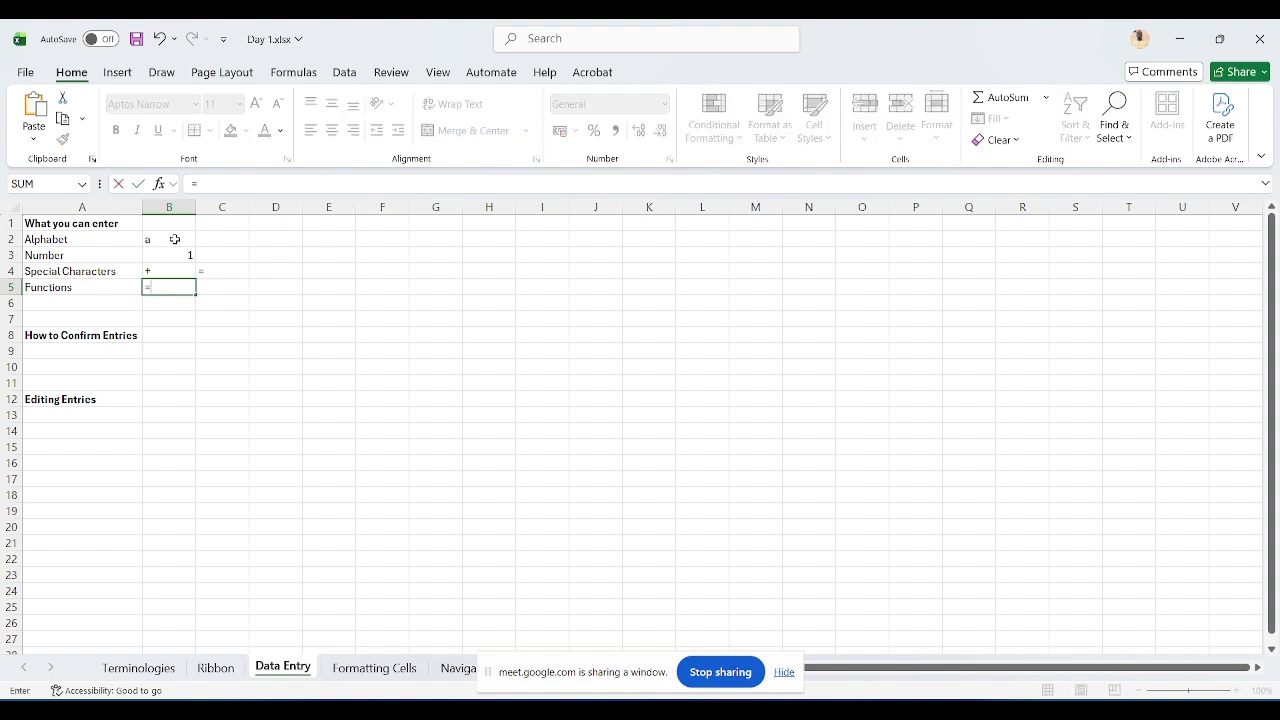
{"action": "type", "text": "sum"}
{"action": "key", "text": "Tab"}
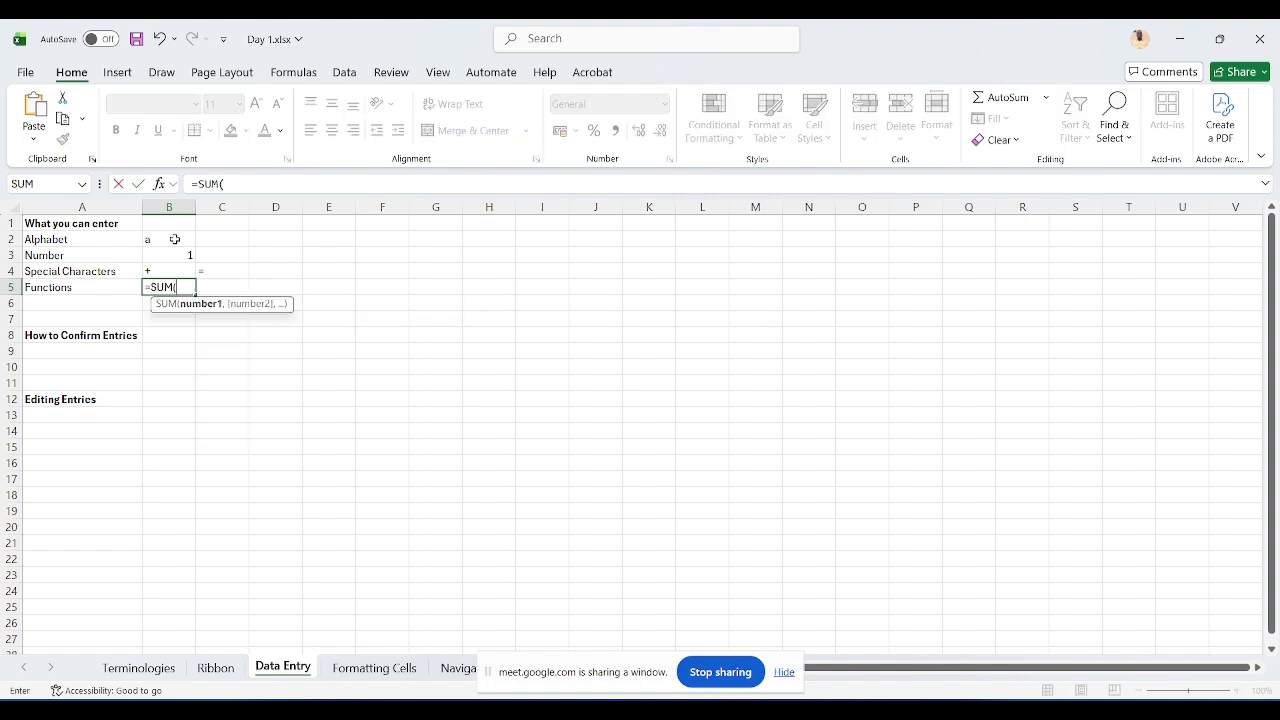
{"action": "type", "text": ")"}
{"action": "key", "text": "Return"}
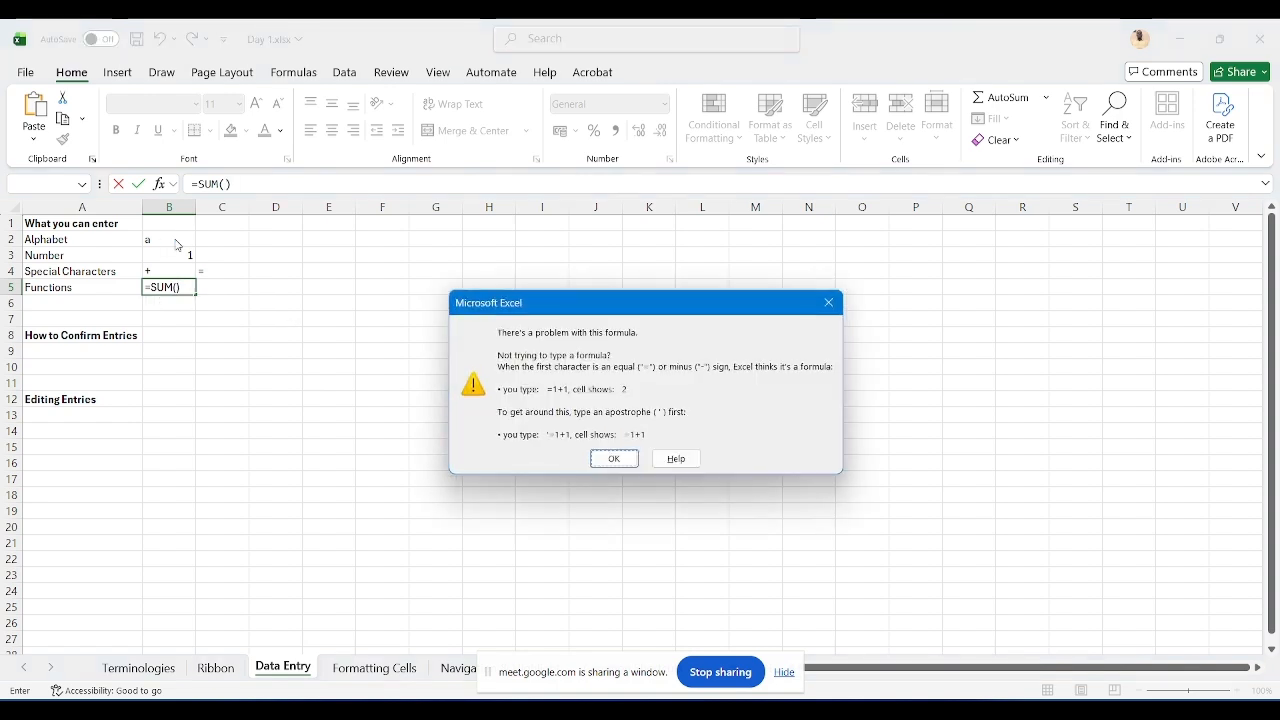
{"action": "key", "text": "Return"}
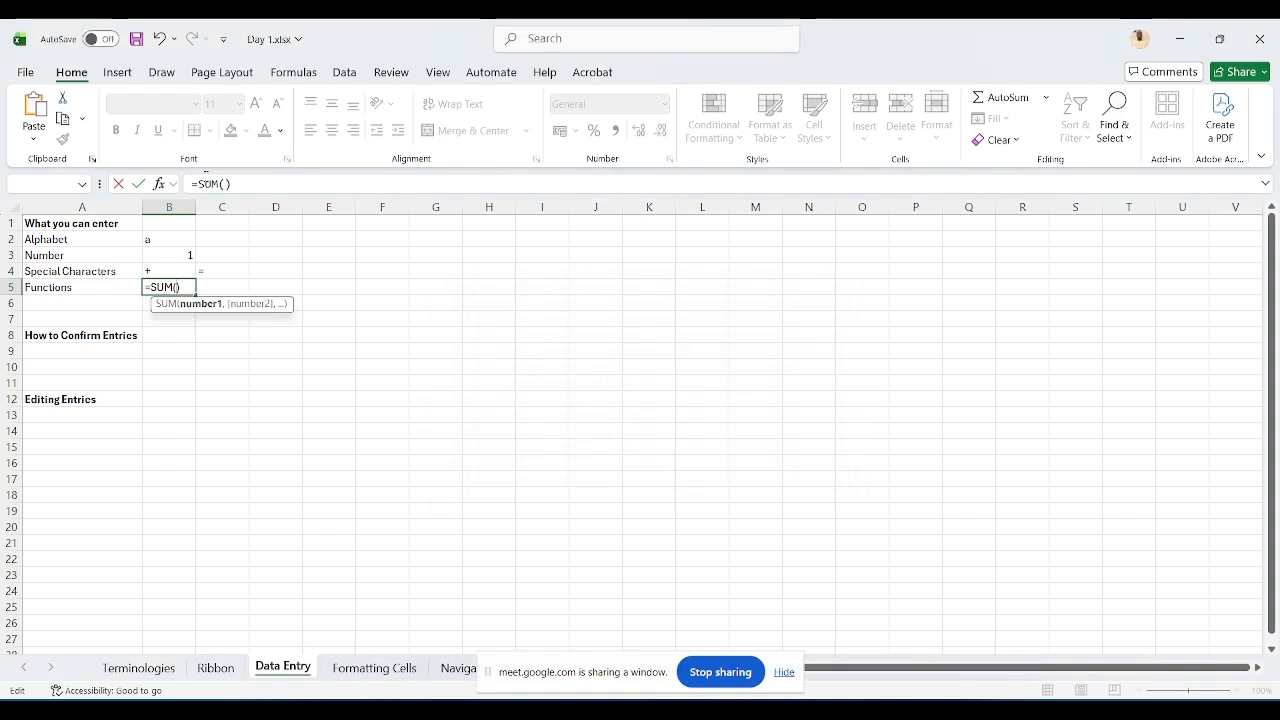
{"action": "left_click", "coordinate": [197, 184]}
{"action": "key", "text": "BackSpace"}
{"action": "key", "text": "Return"}
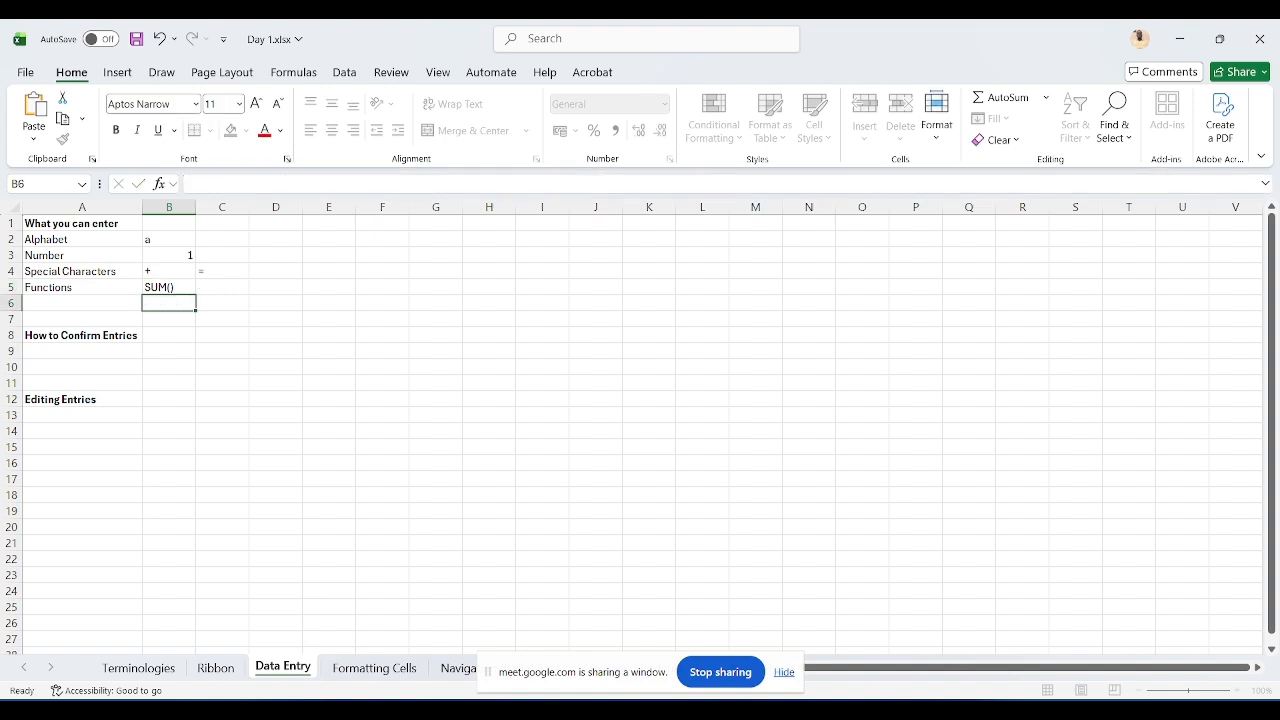
Step: Switch to Google Meet to check the participant list, then return to Excel
{"action": "left_click", "coordinate": [169, 287]}
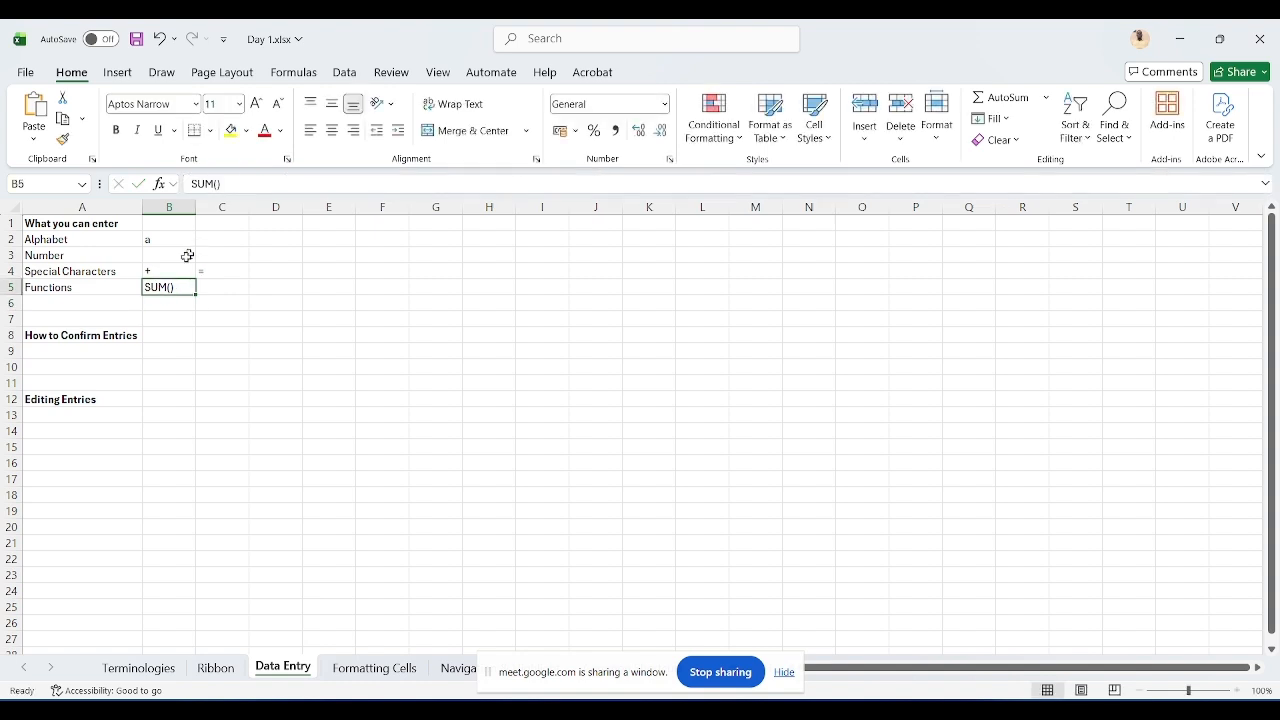
{"action": "left_click", "coordinate": [225, 287]}
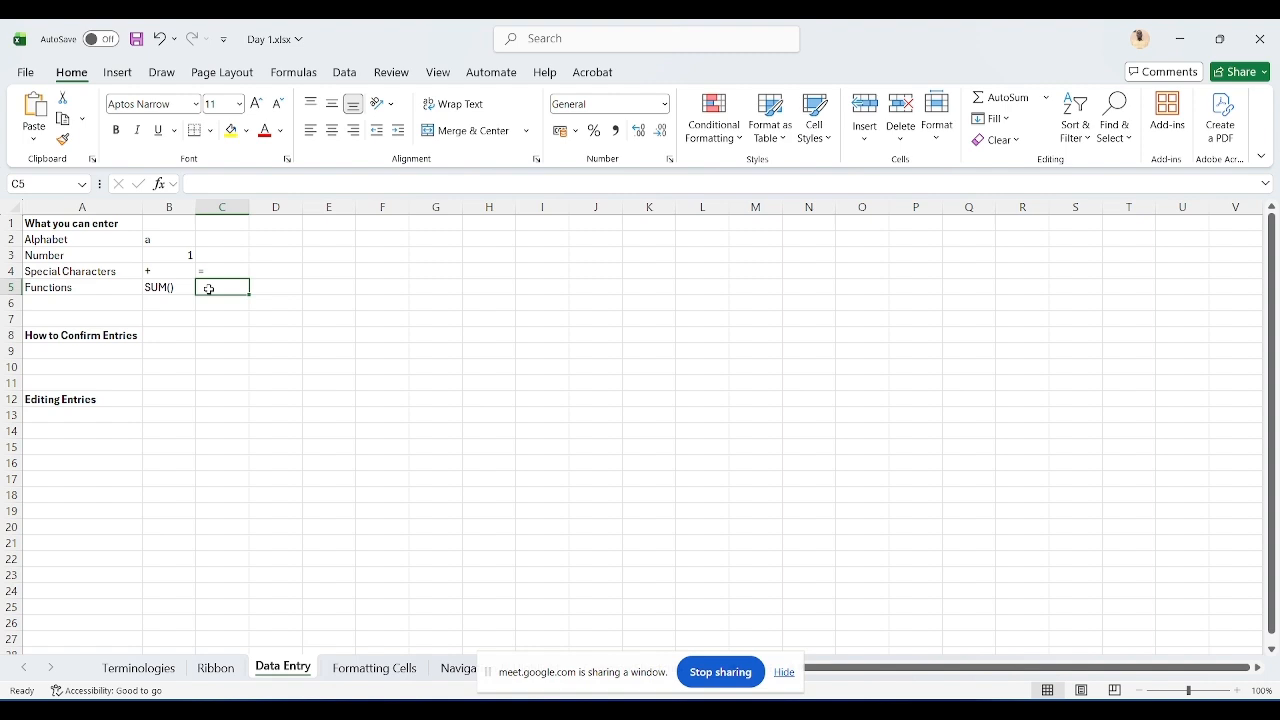
{"action": "type", "text": "="}
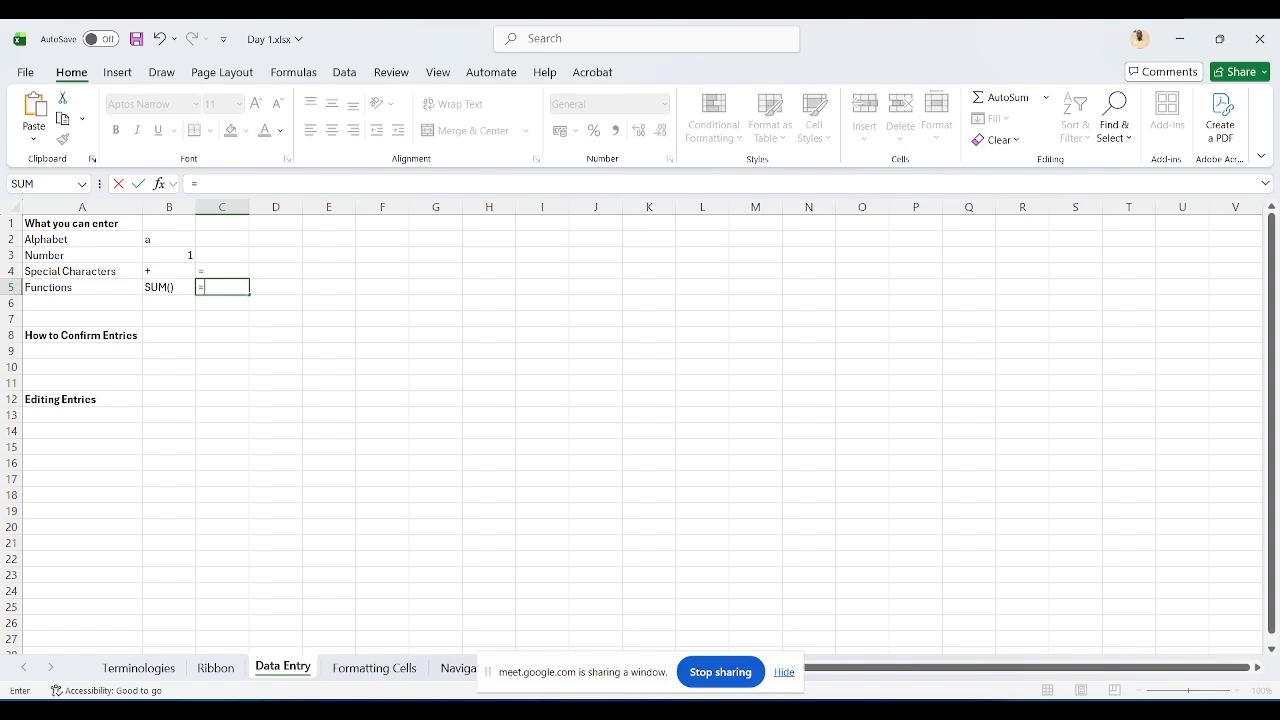
{"action": "left_click", "coordinate": [760, 708]}
{"action": "left_click", "coordinate": [676, 630]}
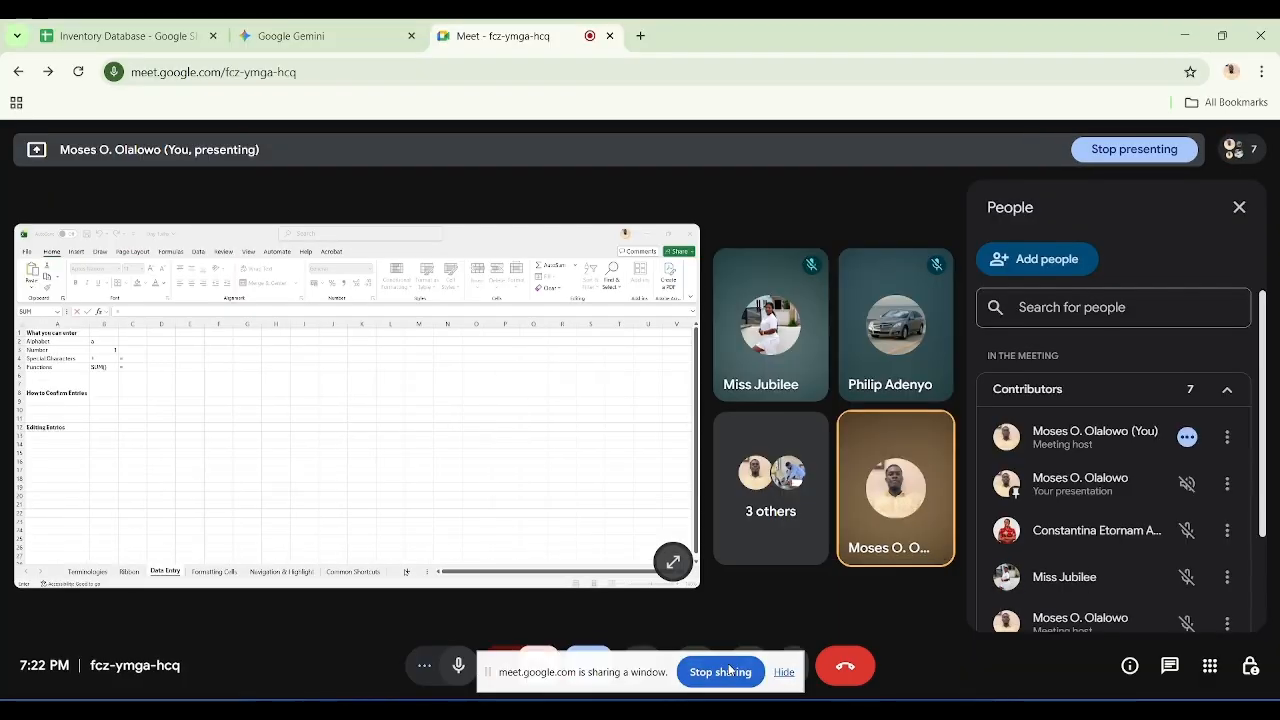
{"action": "scroll", "coordinate": [1081, 555], "scroll_direction": "down", "scroll_amount": 2}
{"action": "scroll", "coordinate": [1081, 555], "scroll_direction": "up", "scroll_amount": 2}
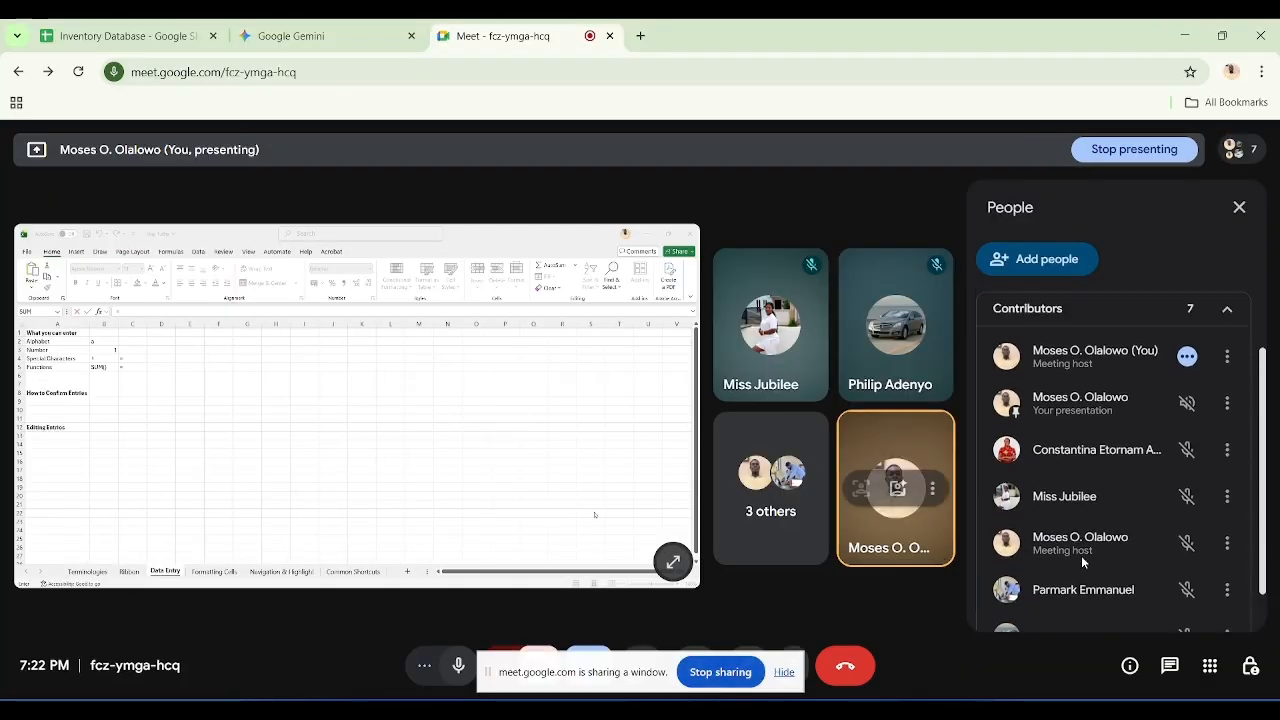
{"action": "left_click", "coordinate": [1184, 35]}
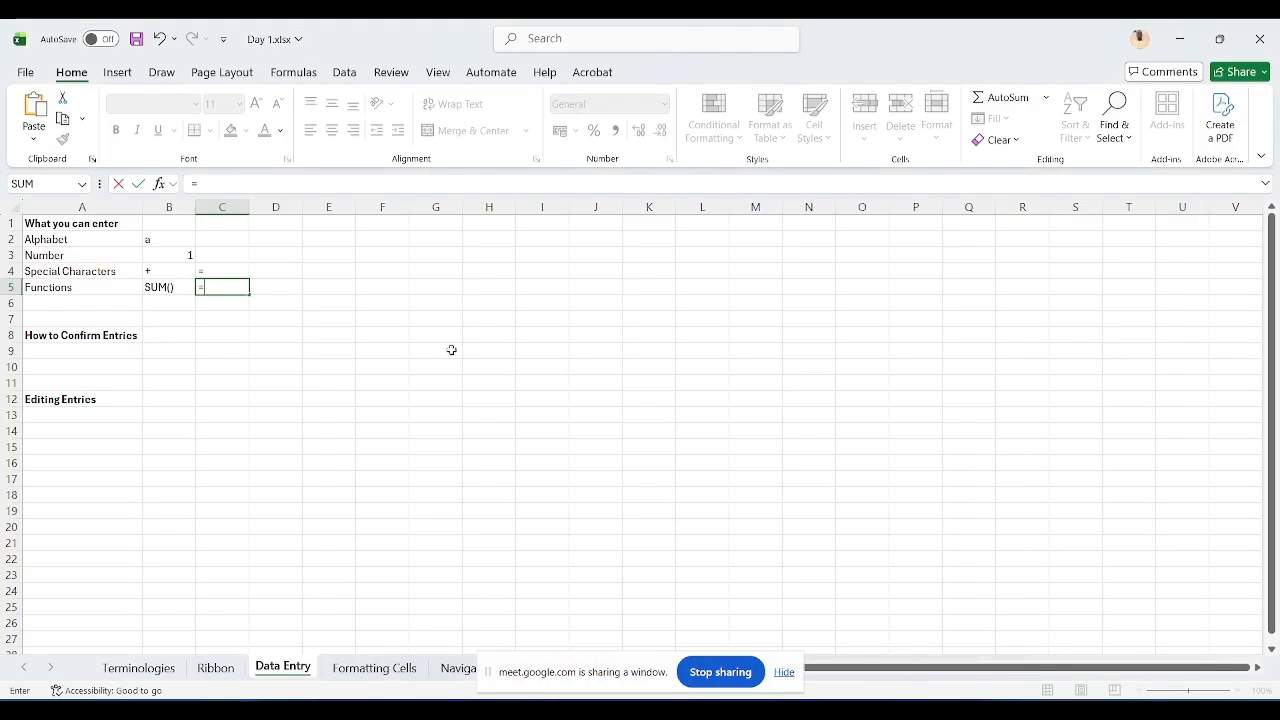
{"action": "key", "text": "Escape"}
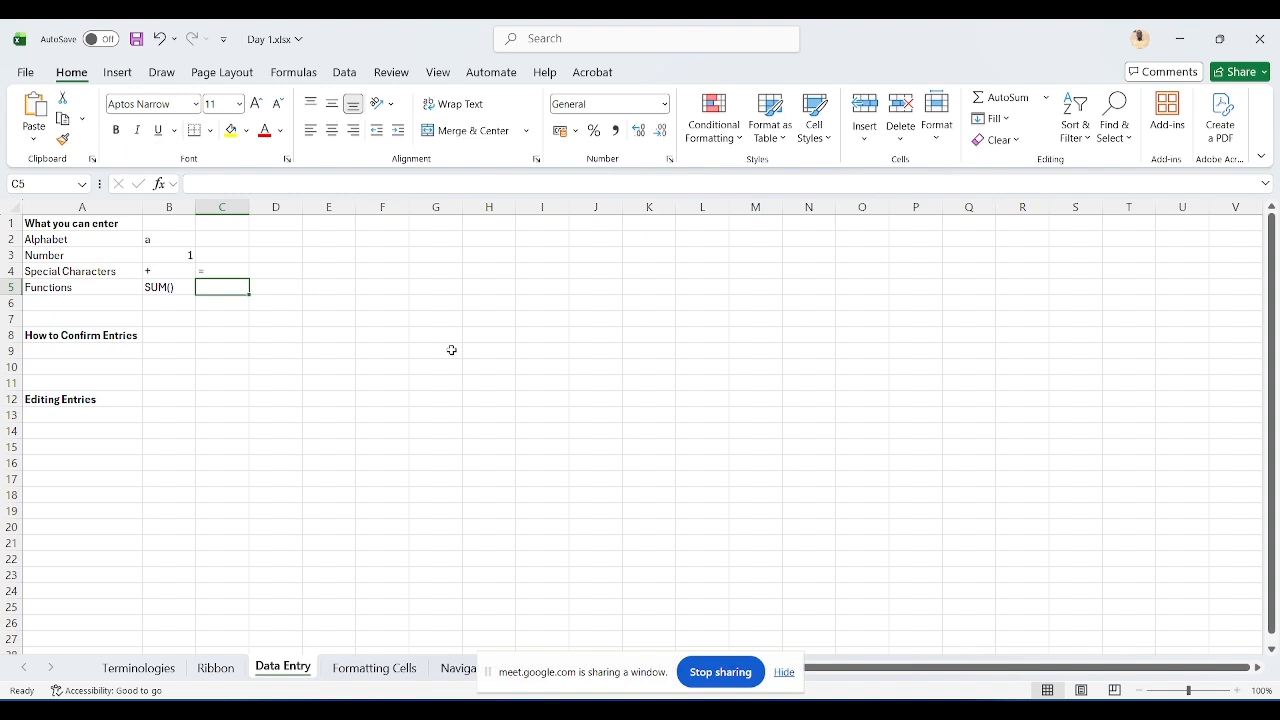
{"action": "type", "text": "="}
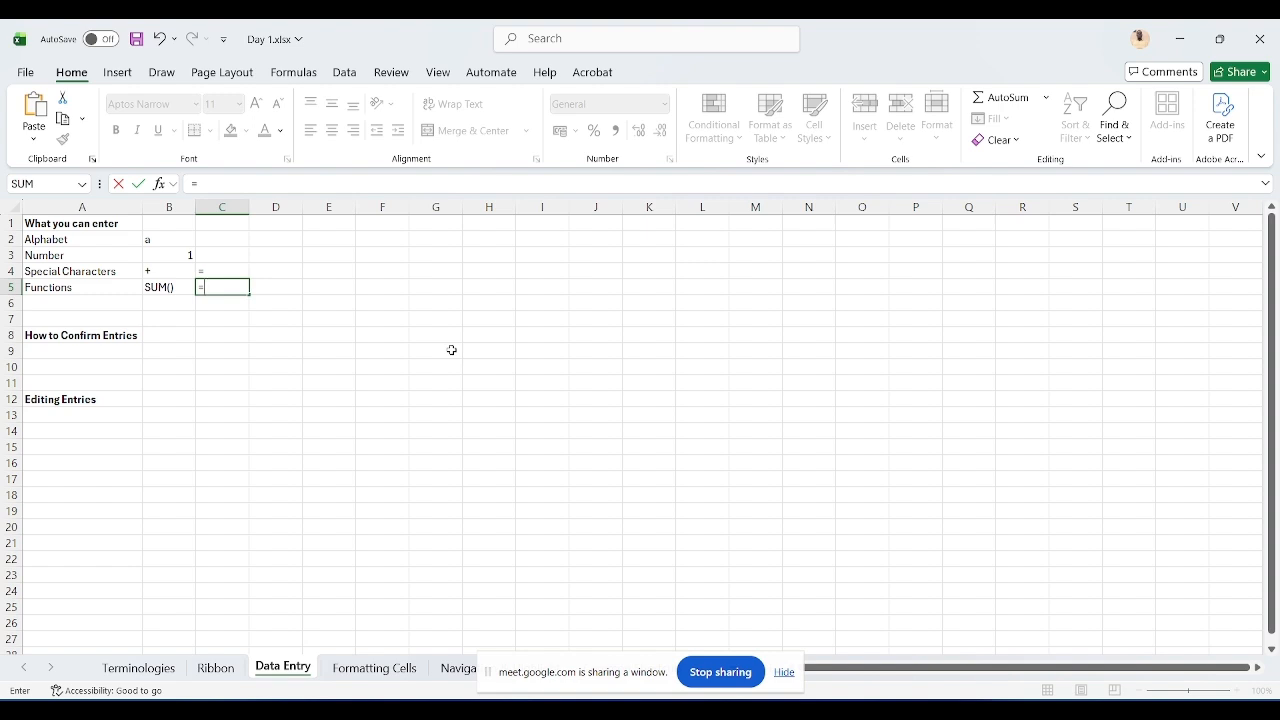
{"action": "key", "text": "Escape"}
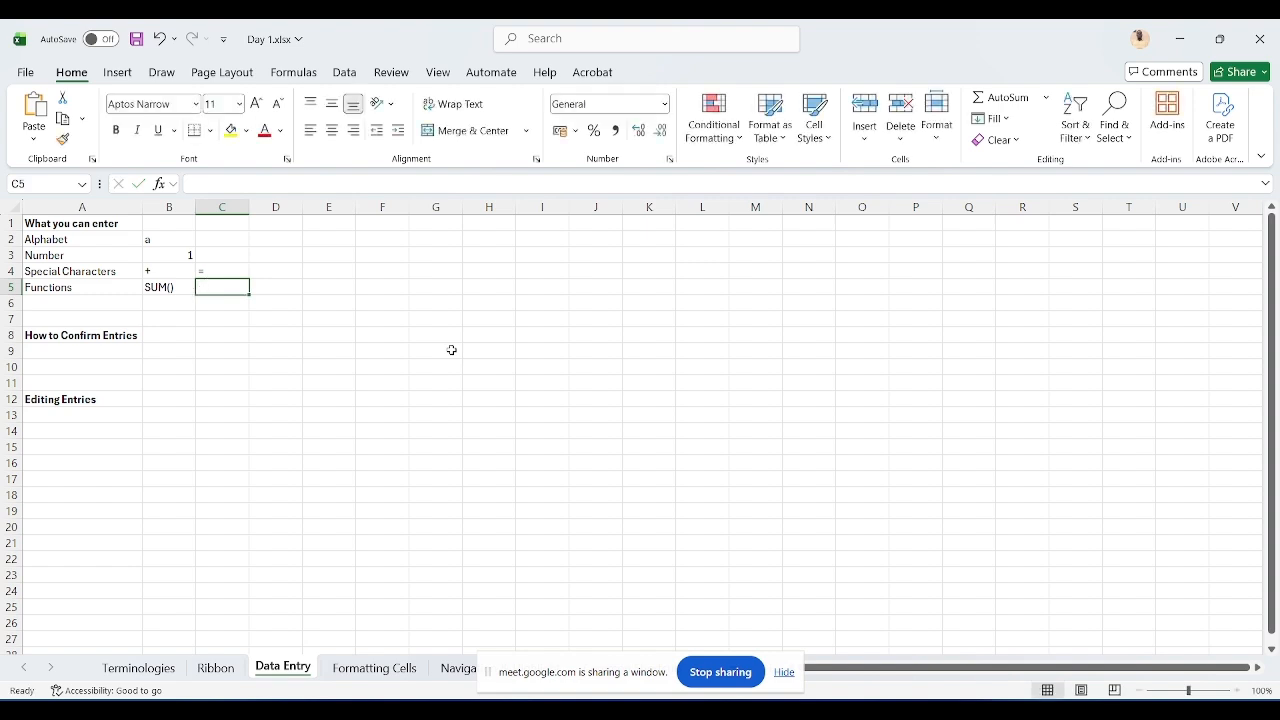
{"action": "key", "text": "Left"}
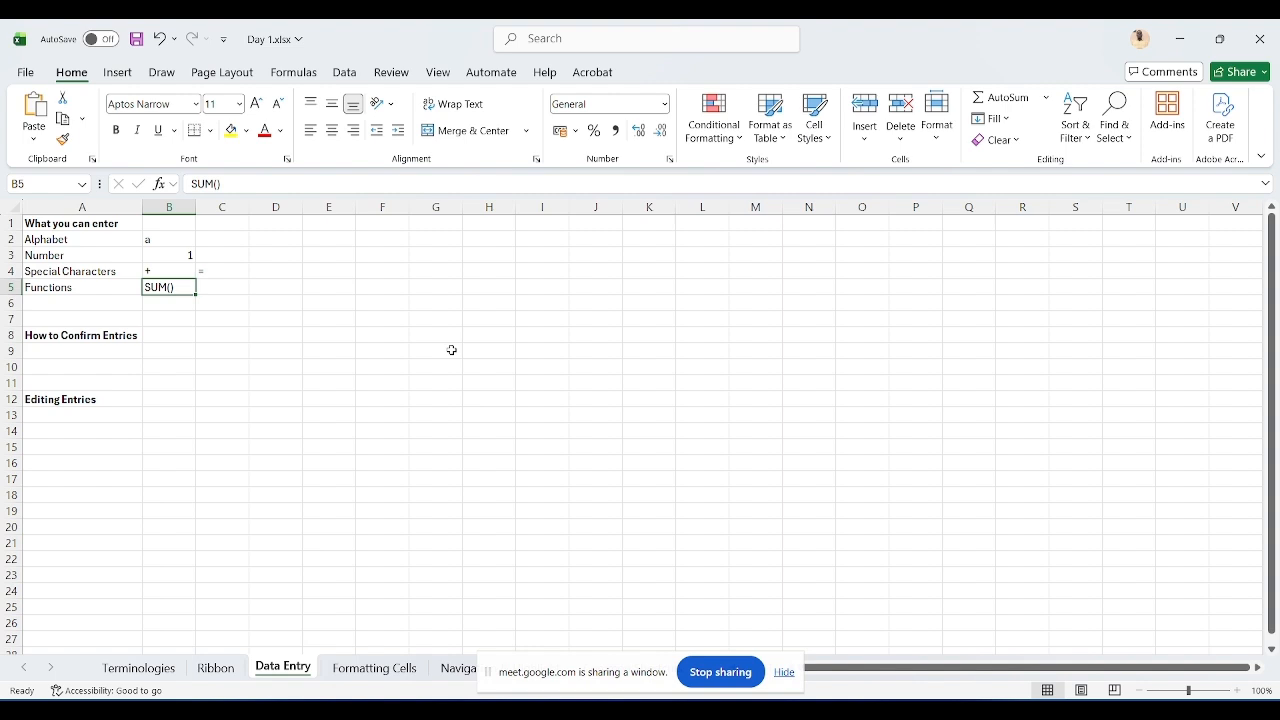
{"action": "key", "text": "Right"}
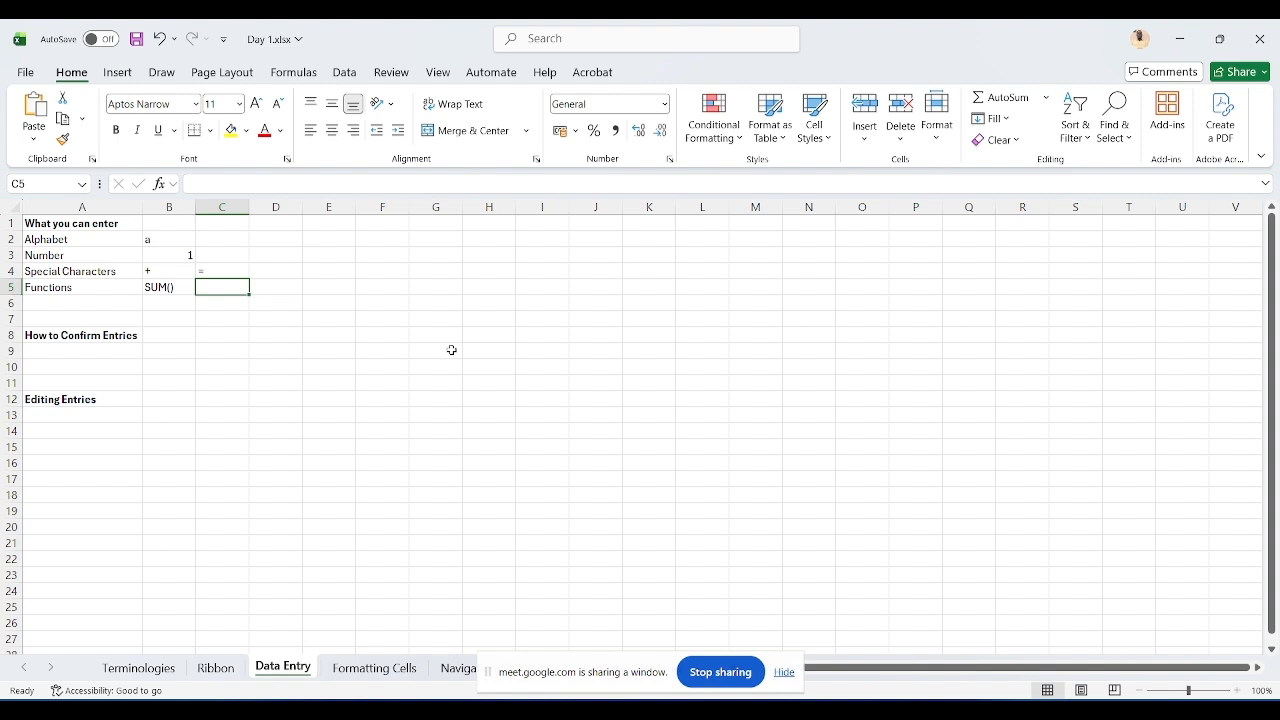
Step: Enter 500+1000 in C5, then make it the formula =500+1000 by adding a leading equals sign
{"action": "type", "text": "500"}
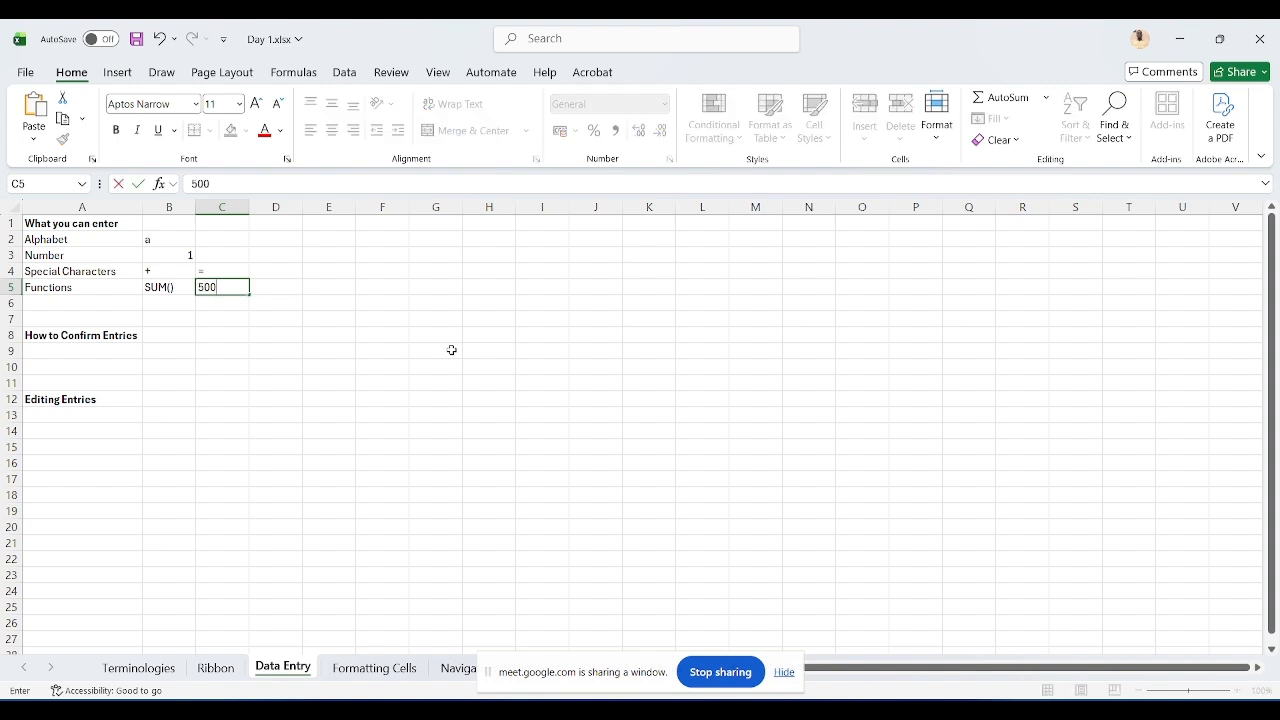
{"action": "type", "text": "+1000"}
{"action": "key", "text": "Return"}
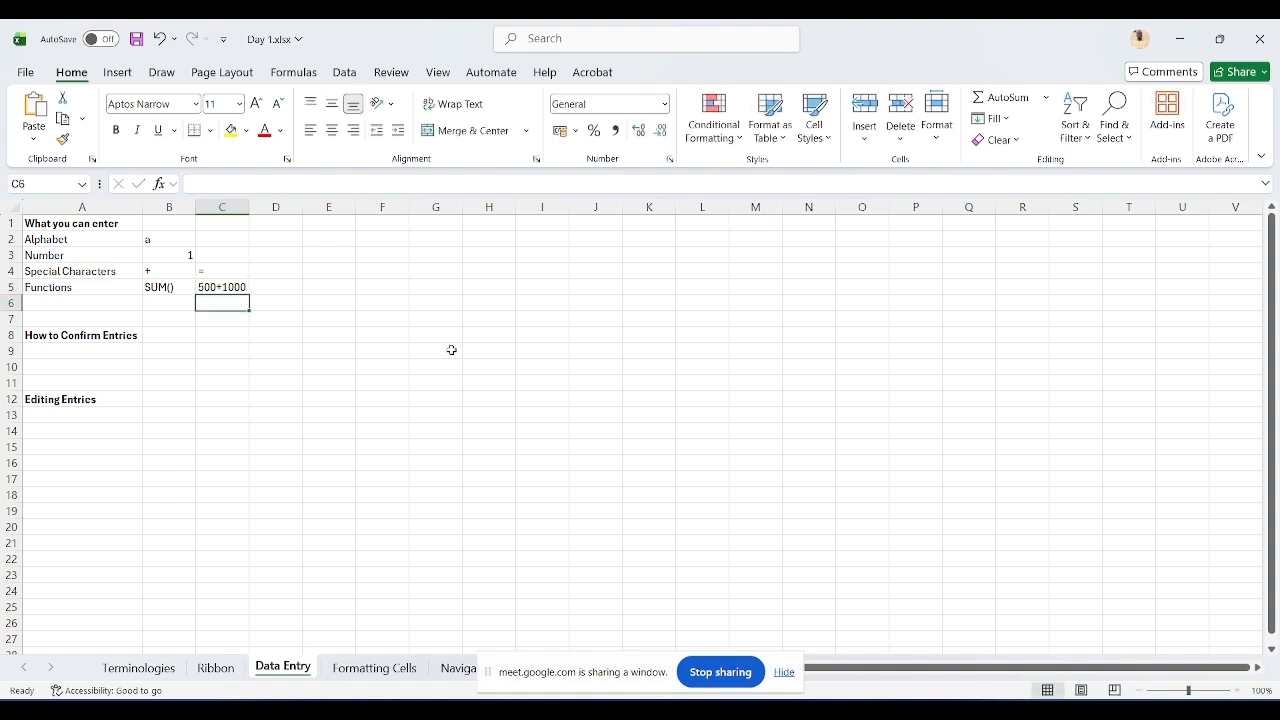
{"action": "key", "text": "Up"}
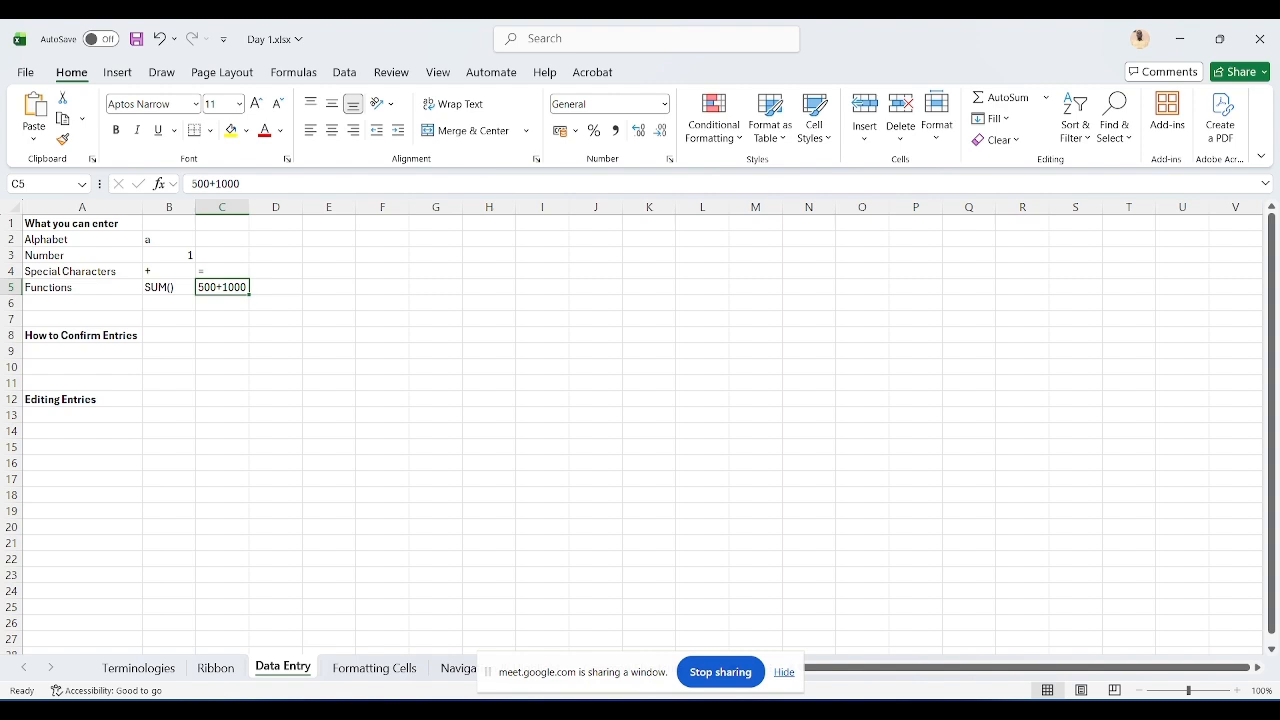
{"action": "left_click", "coordinate": [192, 184]}
{"action": "type", "text": "="}
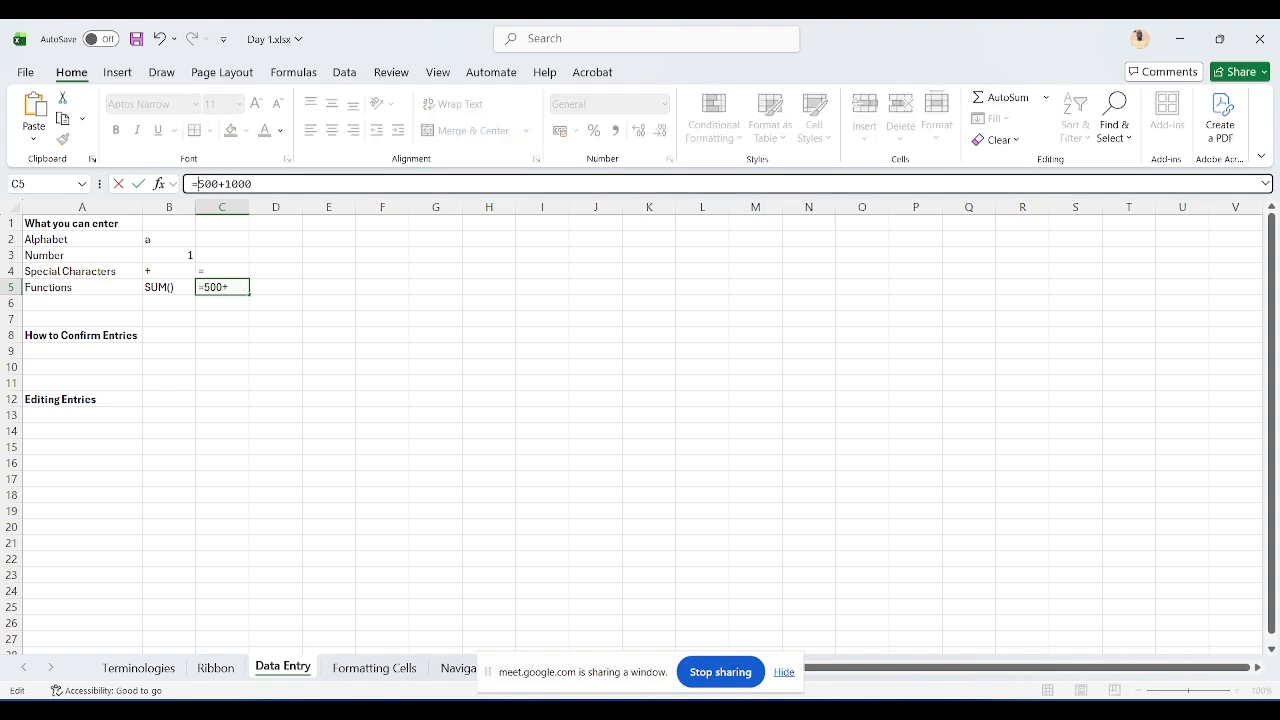
{"action": "key", "text": "Return"}
{"action": "left_click", "coordinate": [222, 287]}
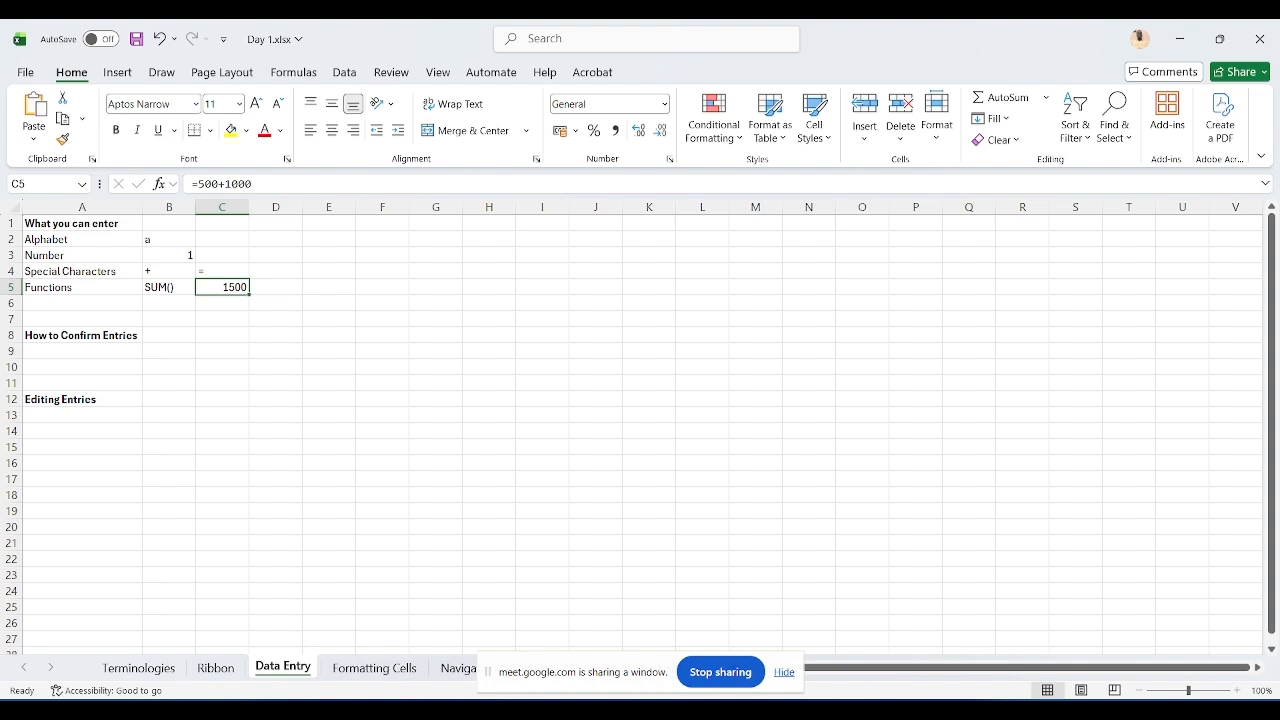
{"action": "left_click", "coordinate": [276, 287]}
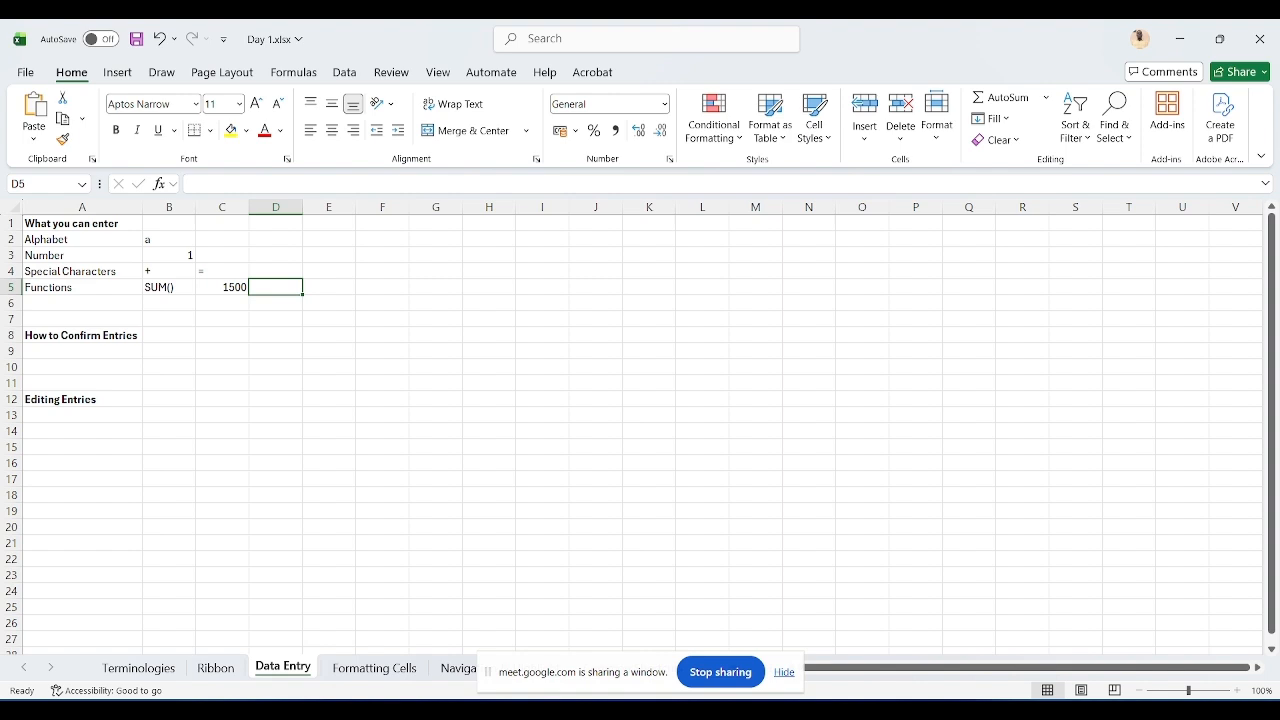
Step: Enter 1000 in D5 and 500 in E5
{"action": "type", "text": "100"}
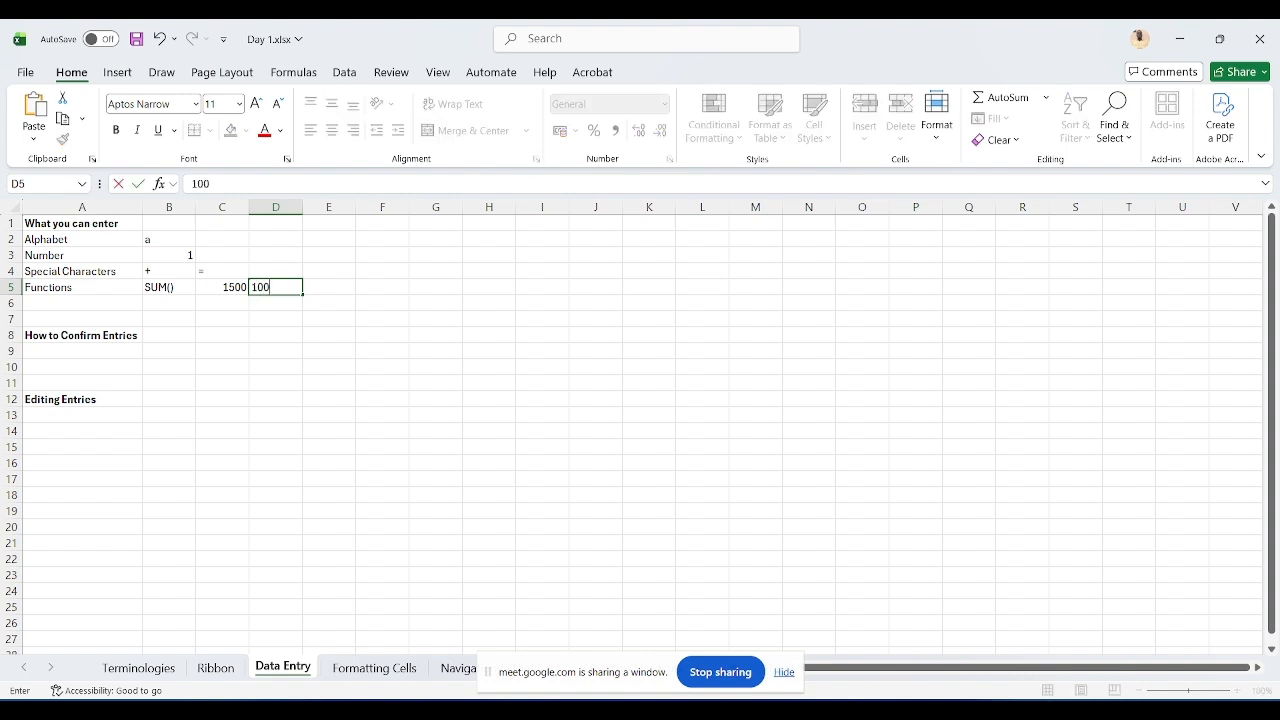
{"action": "type", "text": "0"}
{"action": "key", "text": "Tab"}
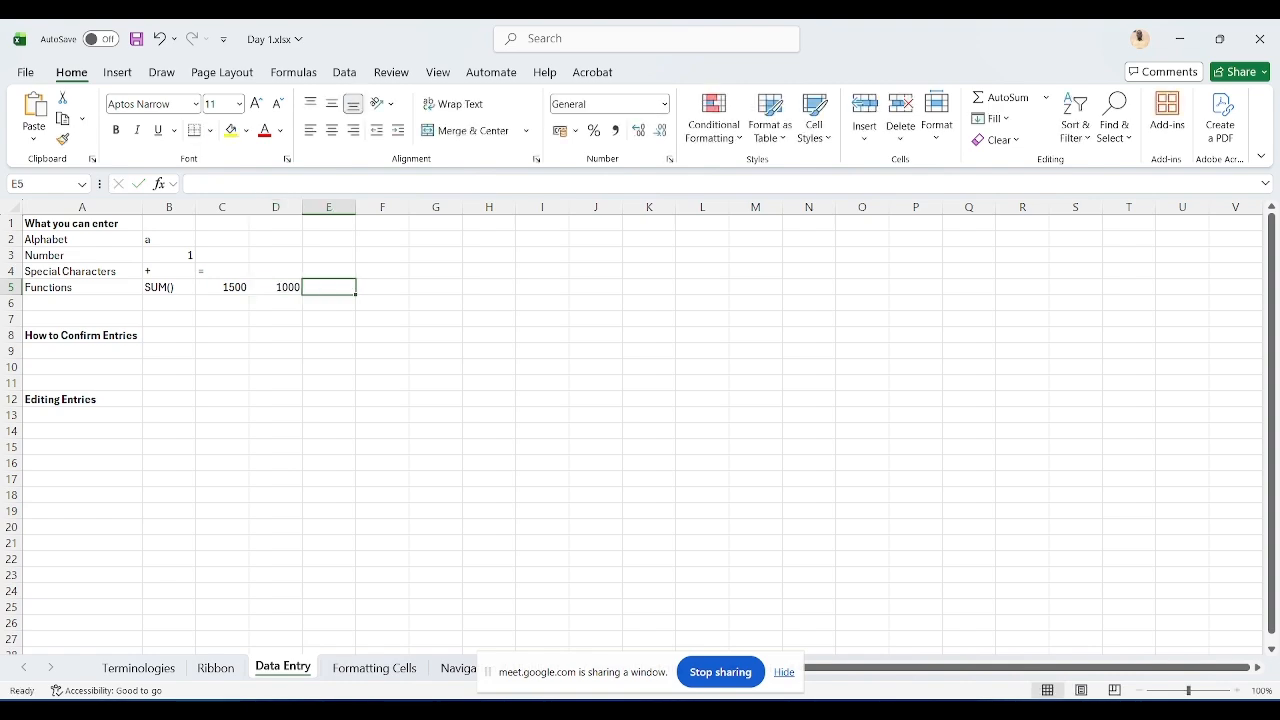
{"action": "type", "text": "500"}
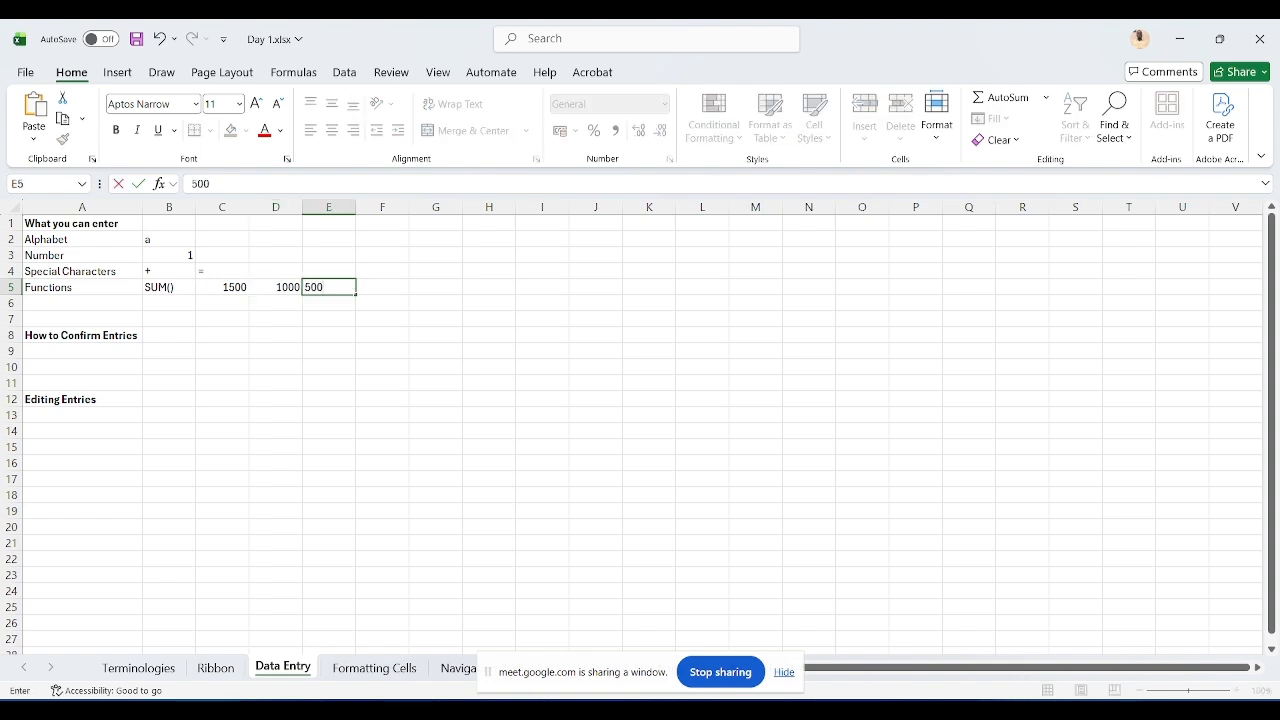
{"action": "key", "text": "Tab"}
Step: Enter the formula =SUM(D5+E5) in F5, referencing D5 and E5
{"action": "type", "text": "=s"}
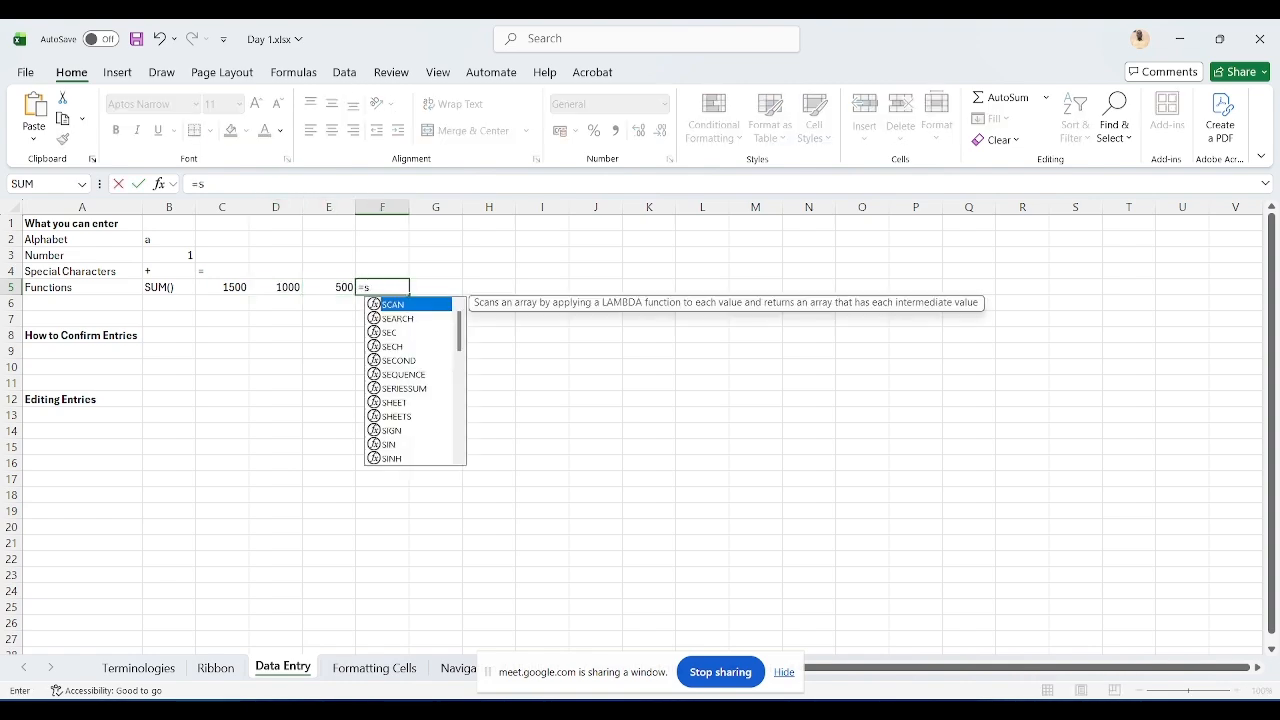
{"action": "type", "text": "um("}
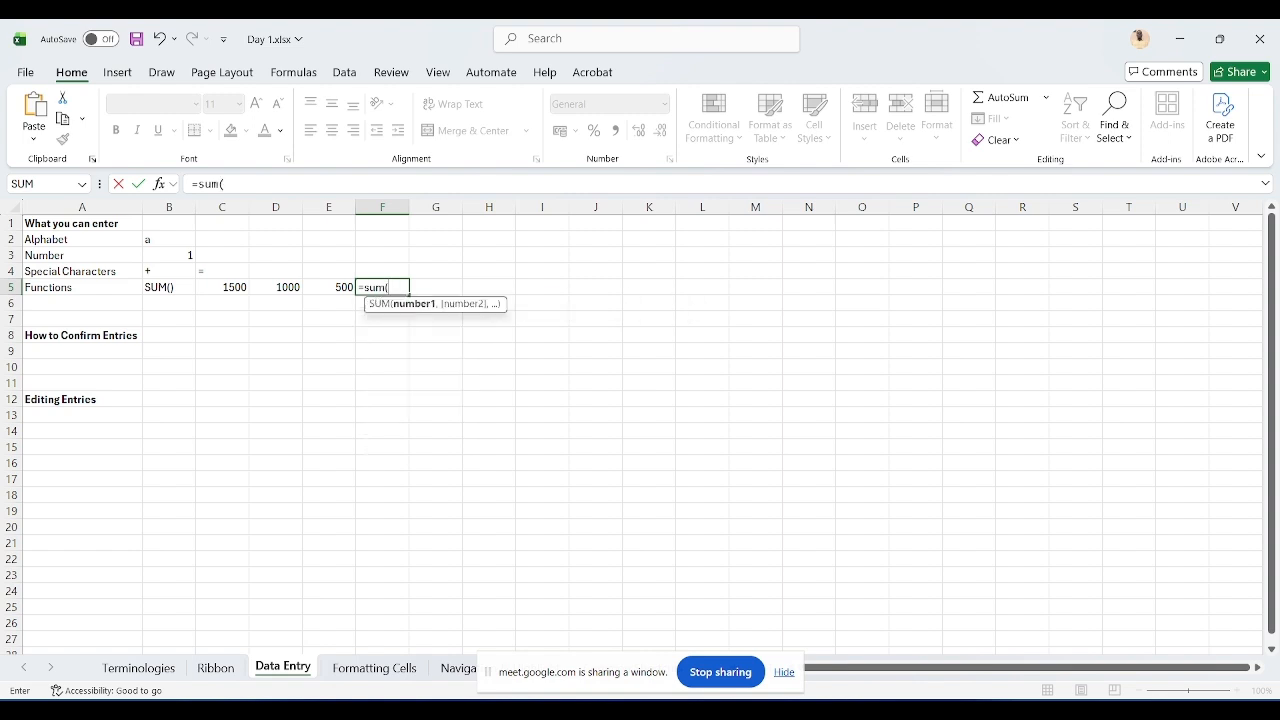
{"action": "left_click", "coordinate": [284, 285]}
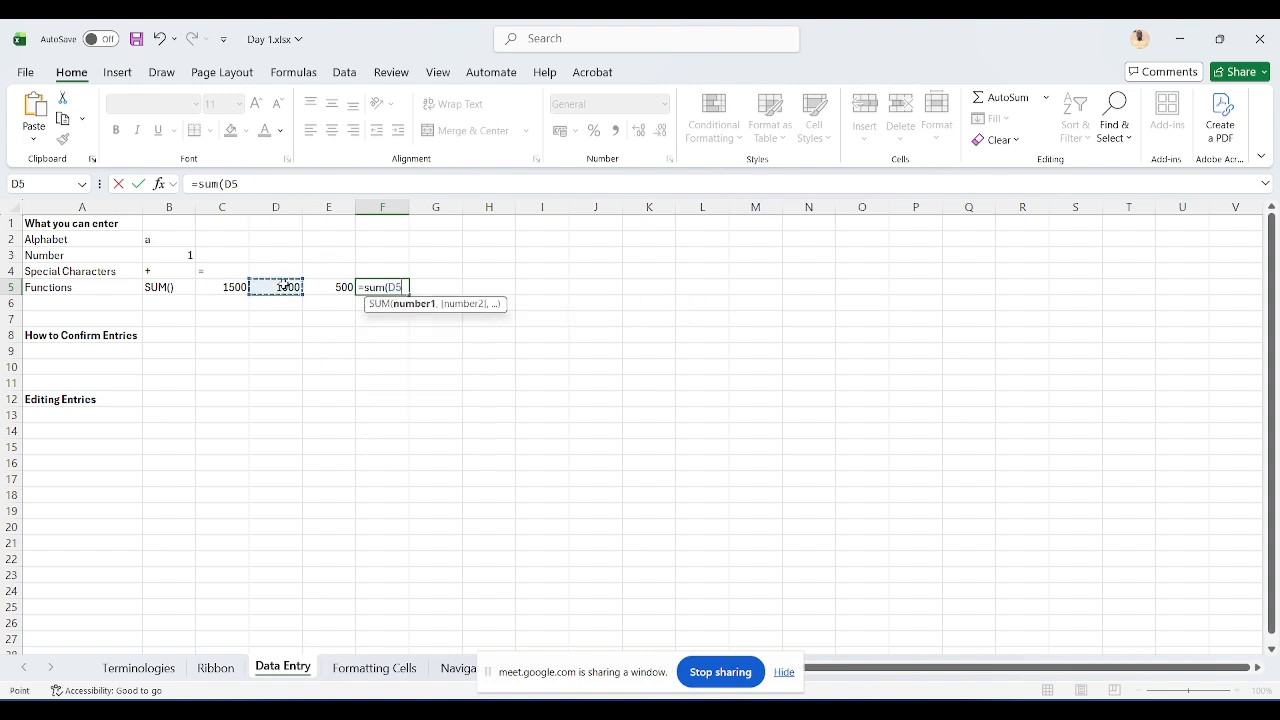
{"action": "type", "text": "+"}
{"action": "key", "text": "Left"}
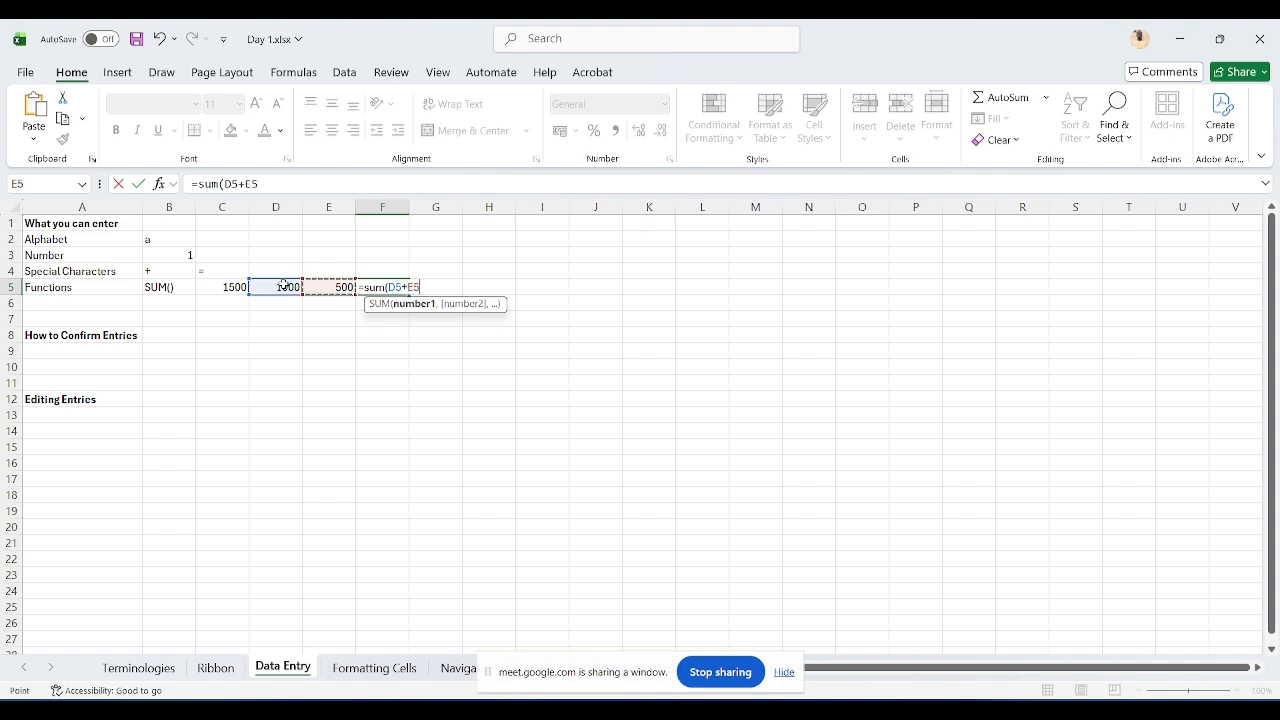
{"action": "key", "text": "Return"}
{"action": "key", "text": "Up"}
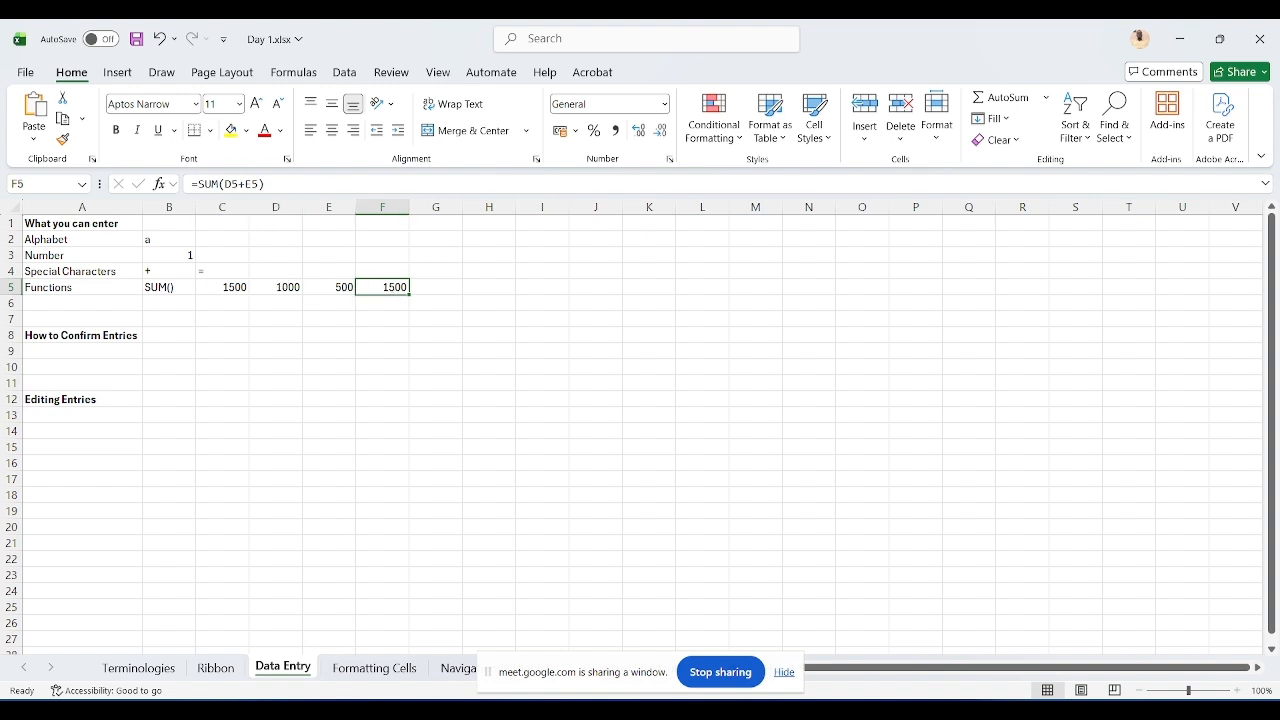
Step: Turn F5 into plain text SUM(D5+E5) by removing its leading equals sign, and autofit column F's width
{"action": "key", "text": "F2"}
{"action": "key", "text": "Home"}
{"action": "key", "text": "Delete"}
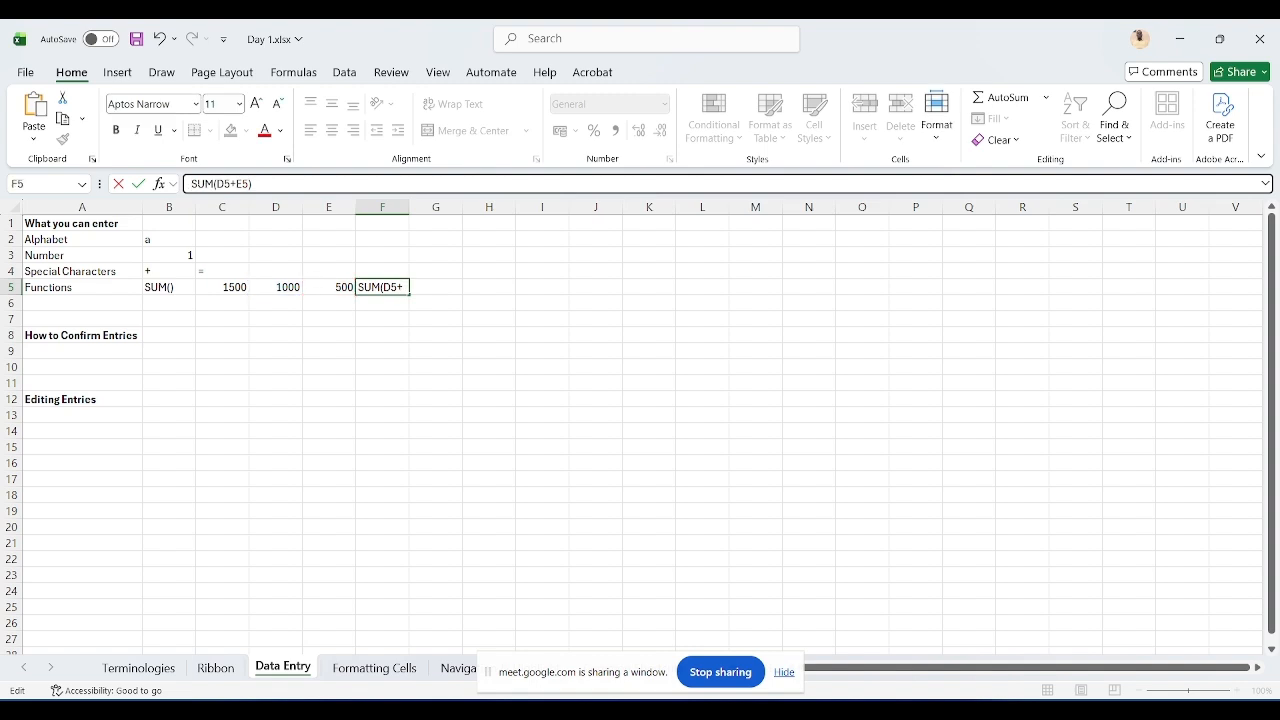
{"action": "key", "text": "ctrl+Return"}
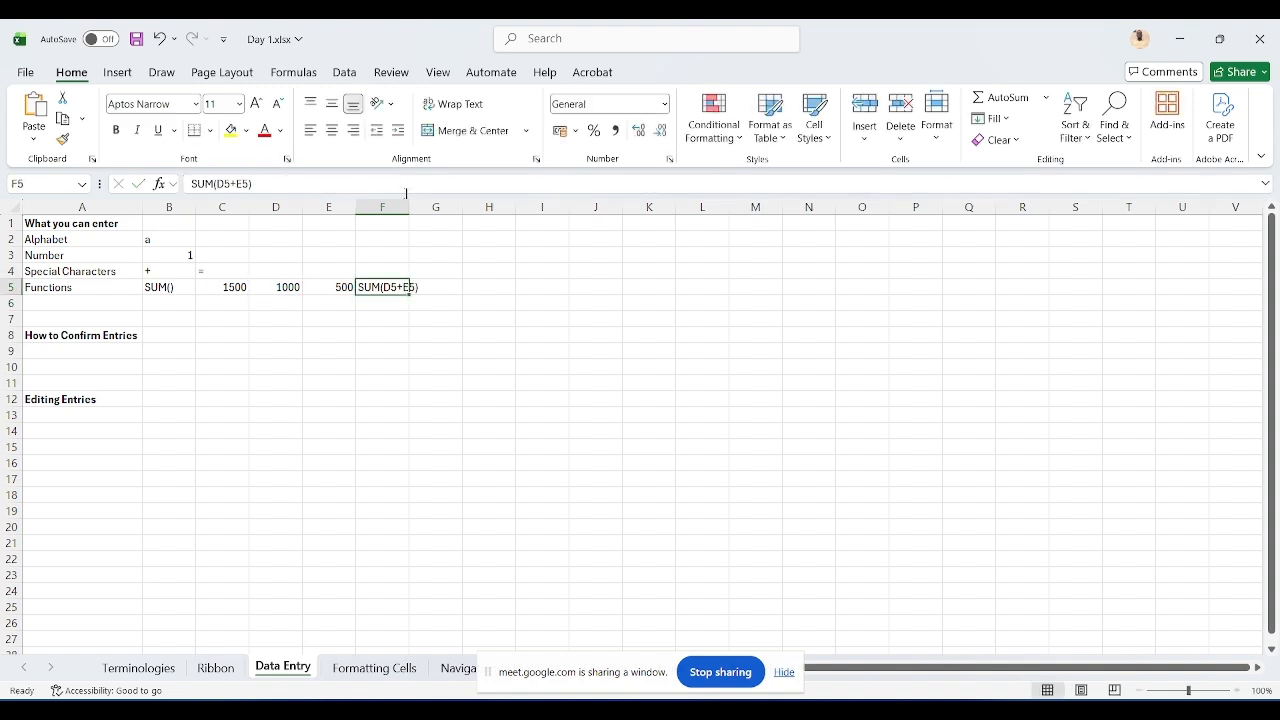
{"action": "double_click", "coordinate": [409, 207]}
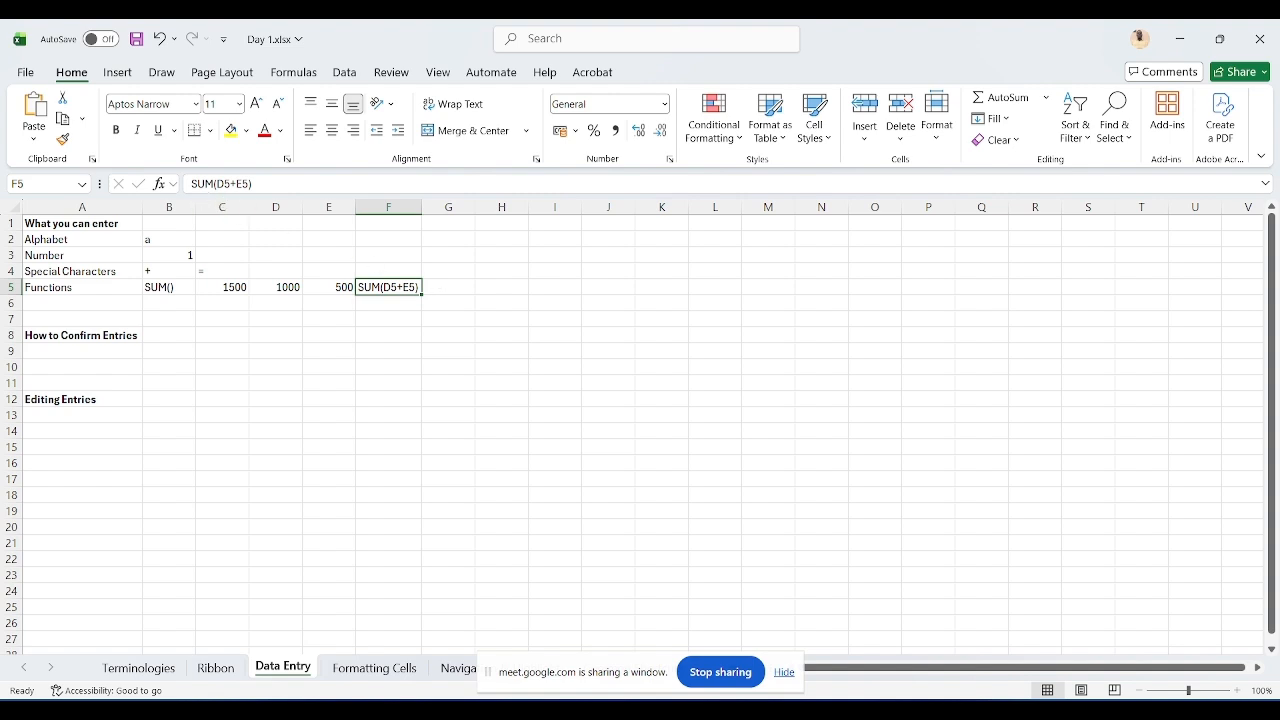
Step: Restore F5 as the formula =SUM(D5+E5) by adding the equals sign back
{"action": "left_click", "coordinate": [191, 183]}
{"action": "type", "text": "="}
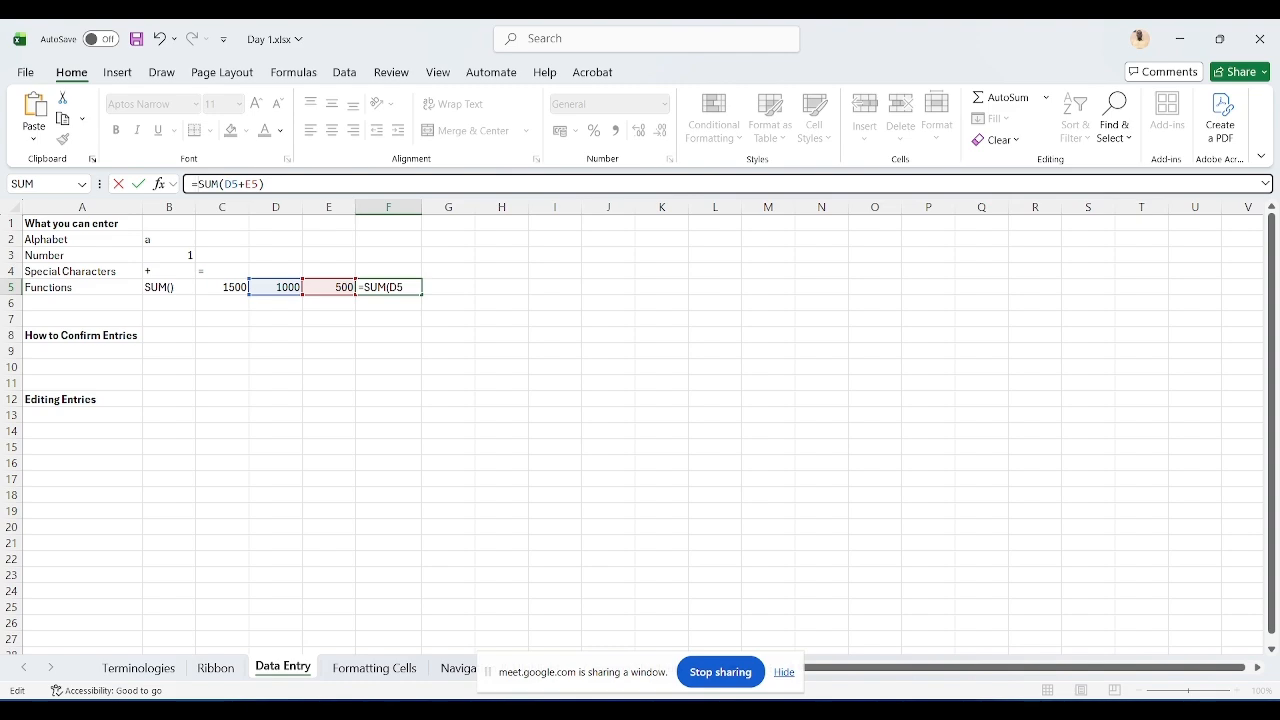
{"action": "key", "text": "Return"}
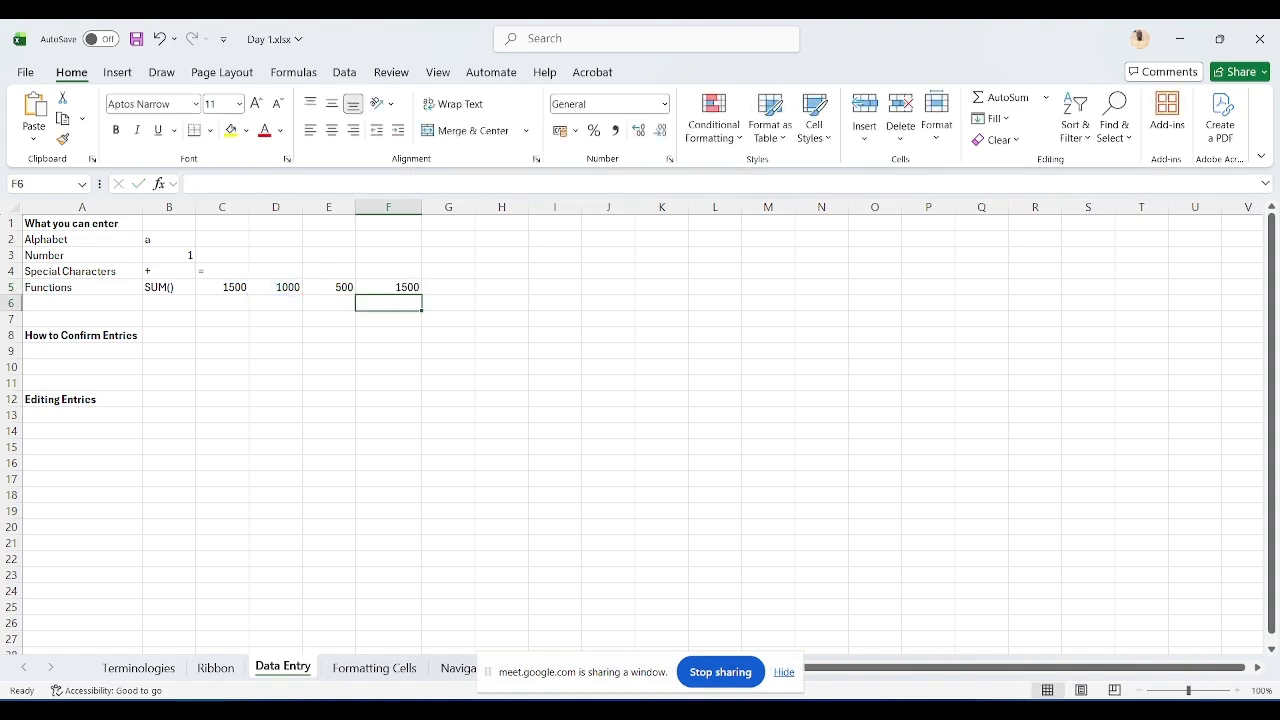
{"action": "left_click", "coordinate": [388, 287]}
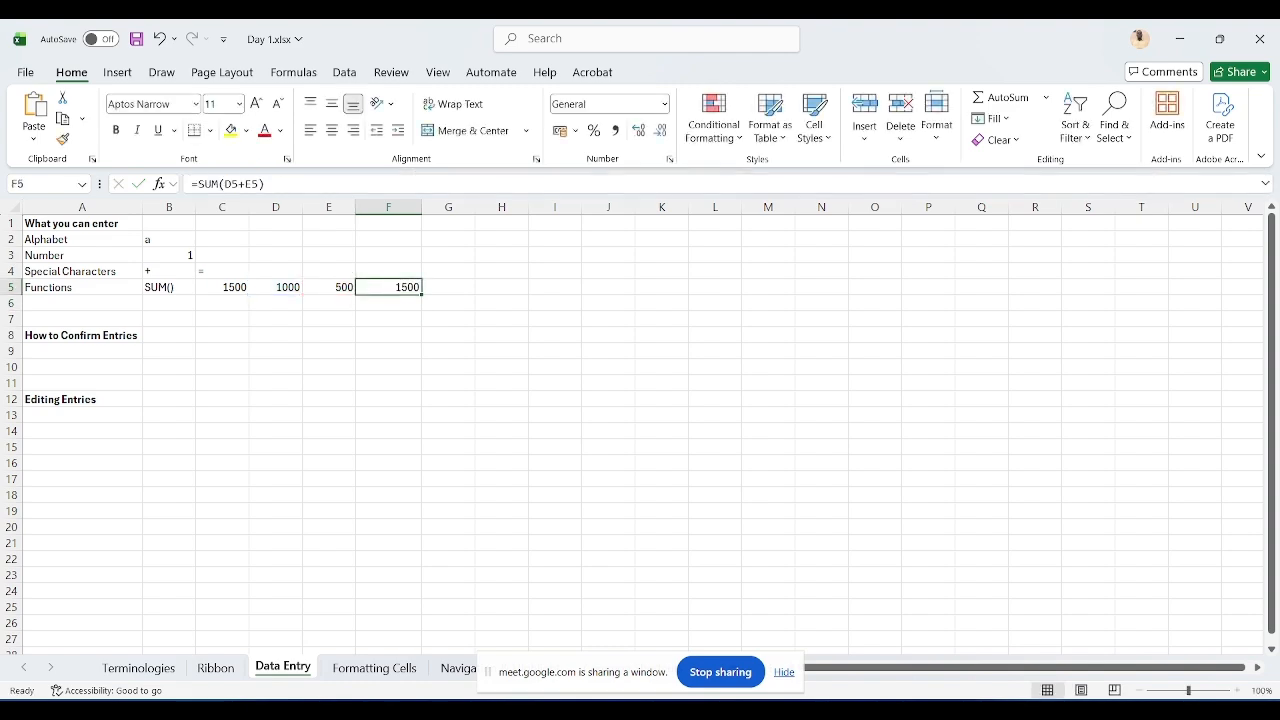
Step: Start entering Monday in A9, then cancel the entry
{"action": "left_click", "coordinate": [120, 350]}
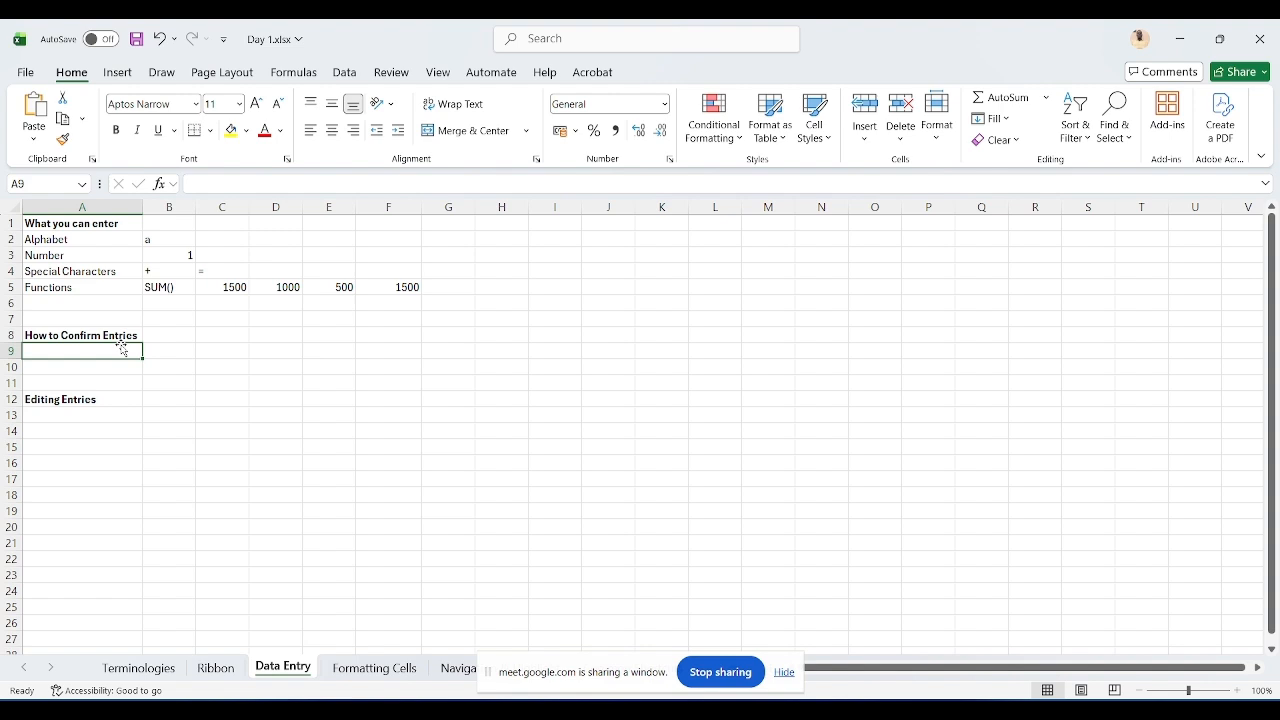
{"action": "type", "text": "Monday"}
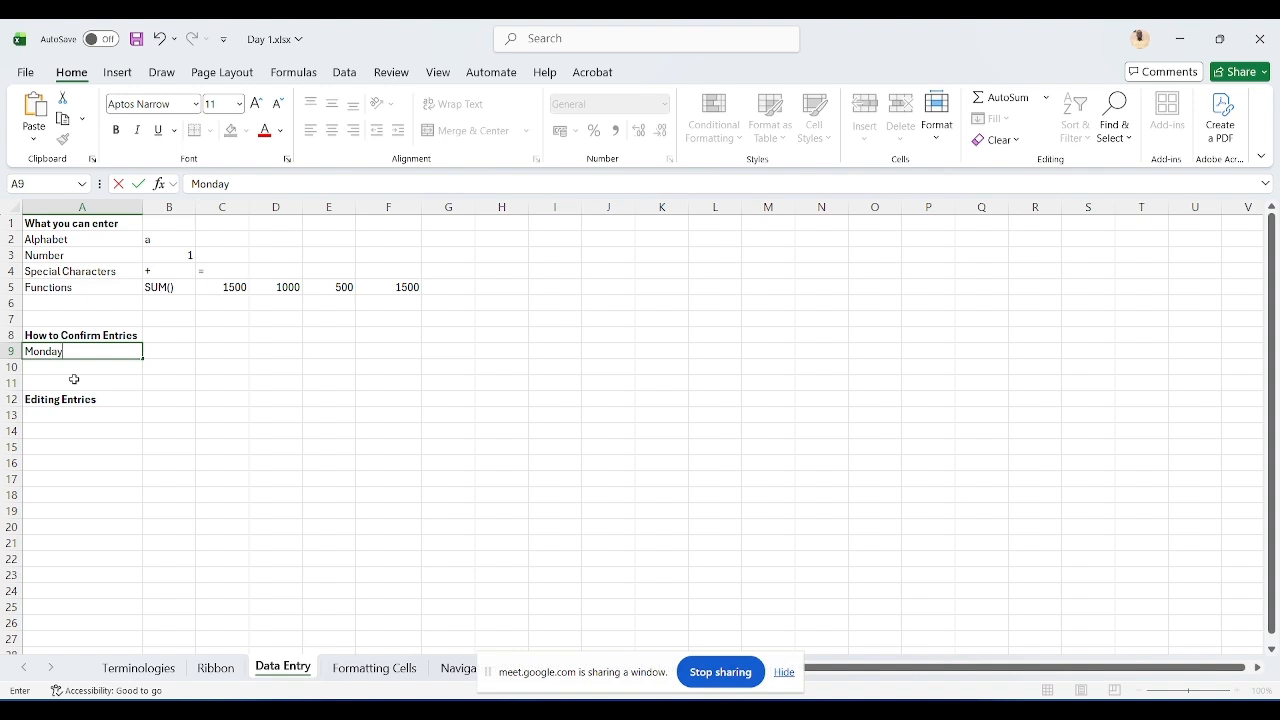
{"action": "key", "text": "Escape"}
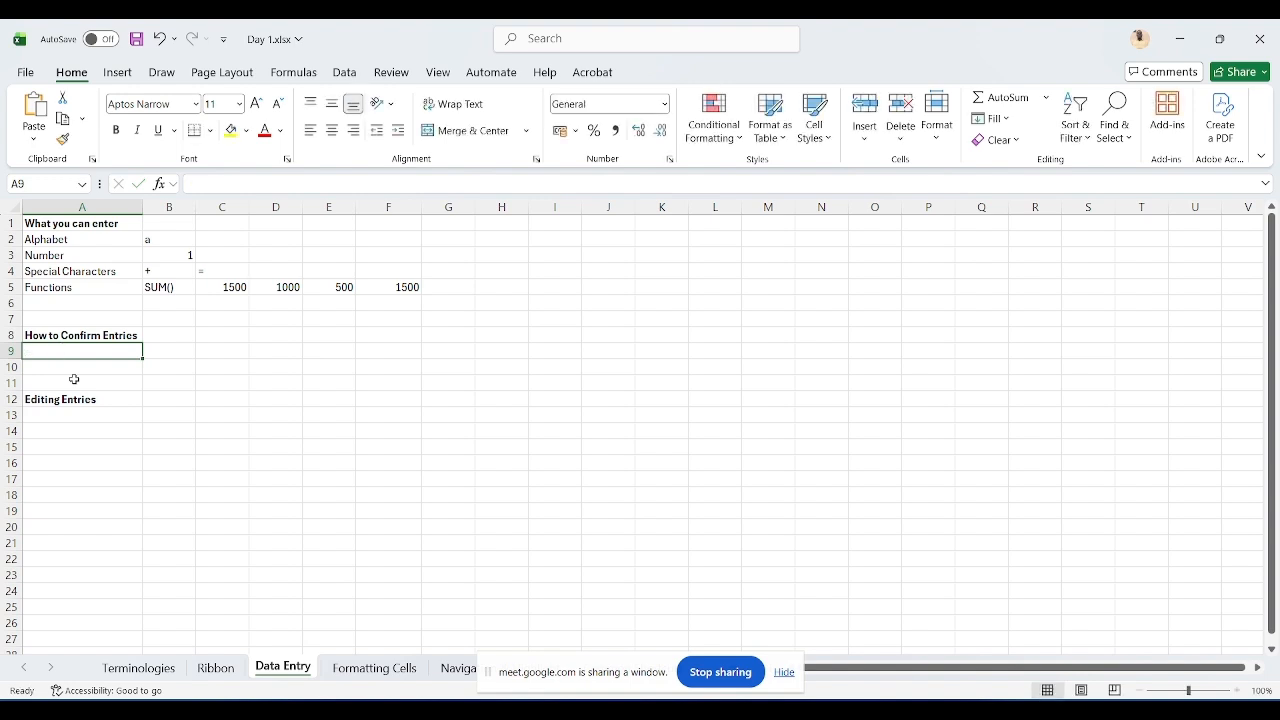
Step: Enter monday in A9, then clear the cell again
{"action": "type", "text": "monday"}
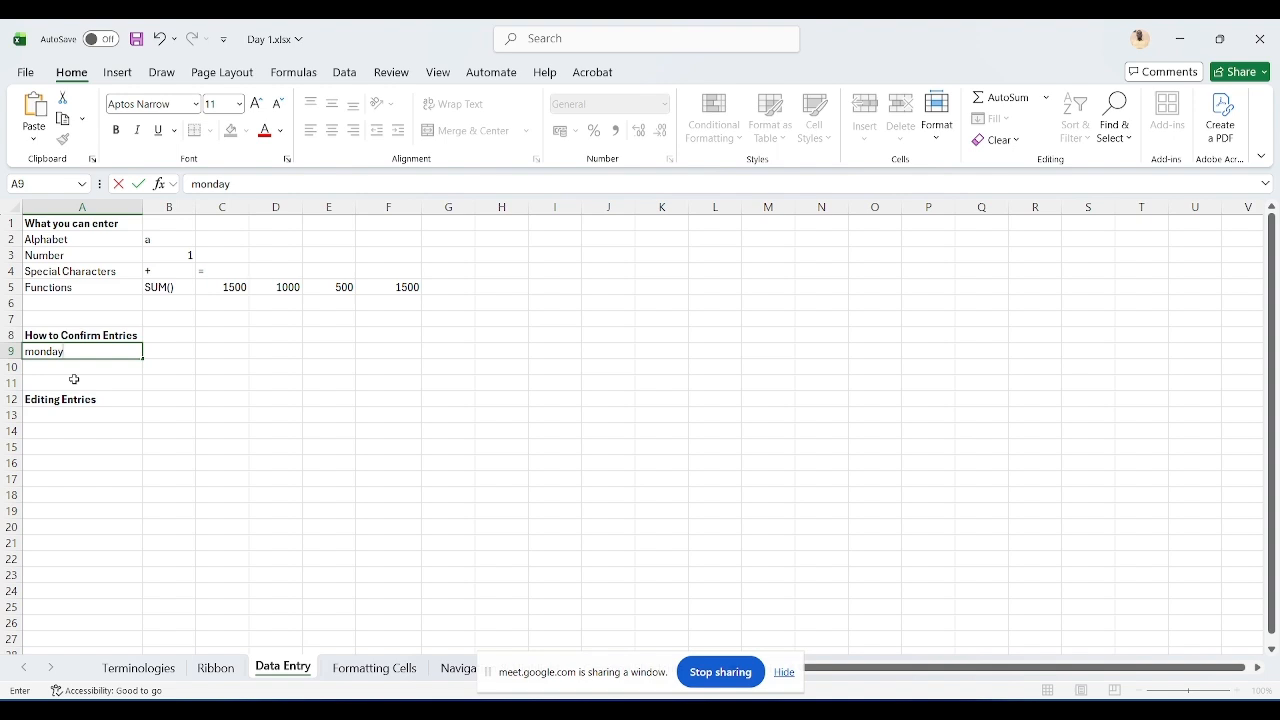
{"action": "key", "text": "Return"}
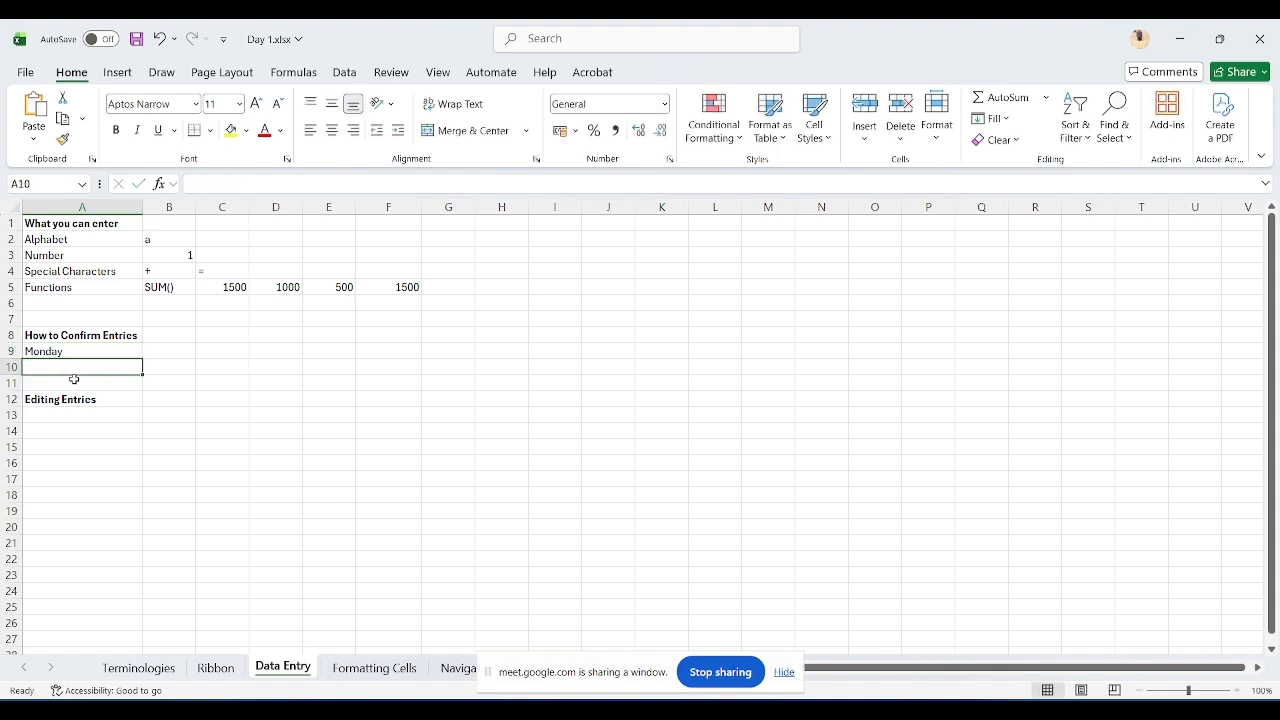
{"action": "key", "text": "Up"}
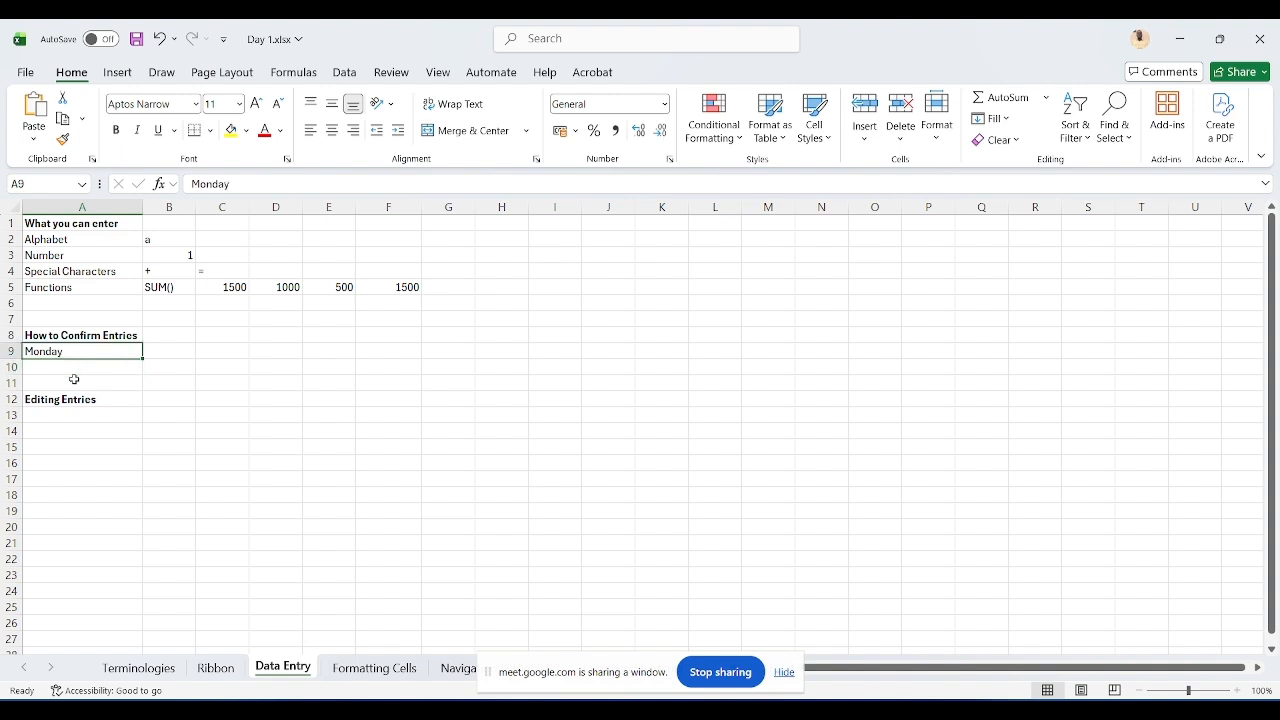
{"action": "key", "text": "Right"}
{"action": "key", "text": "Left"}
{"action": "key", "text": "Down"}
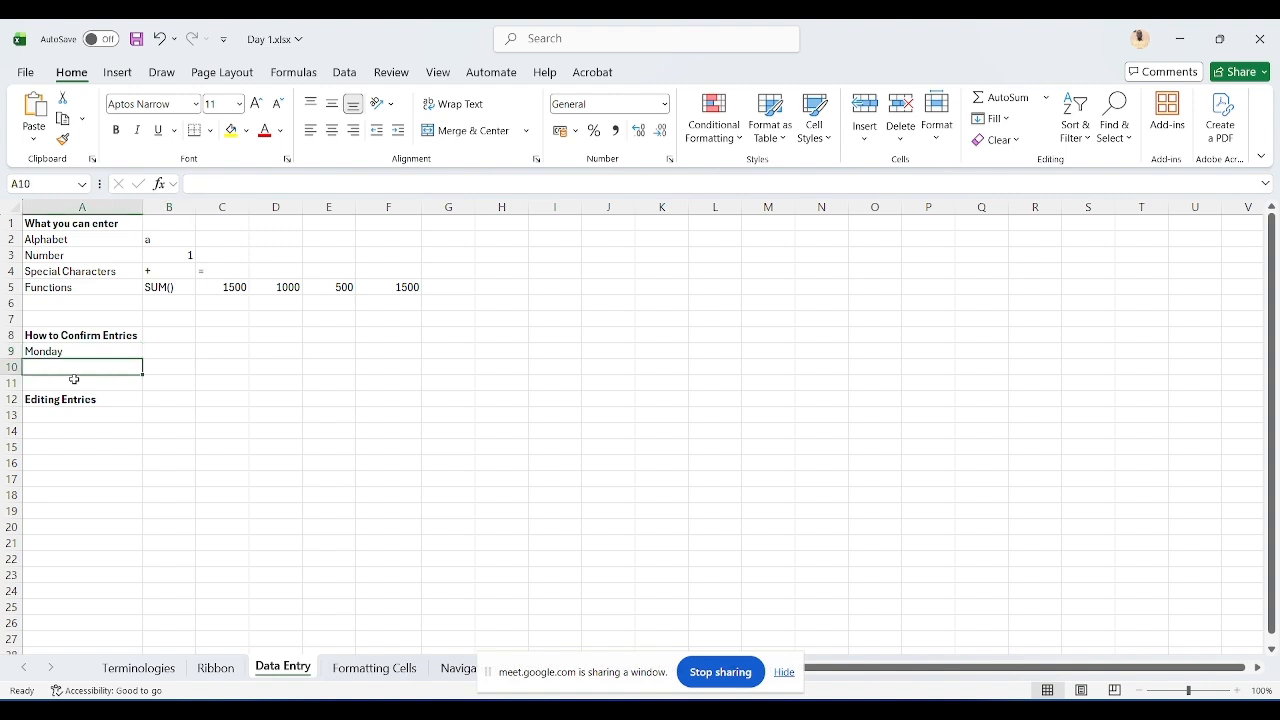
{"action": "key", "text": "Up"}
{"action": "key", "text": "Delete"}
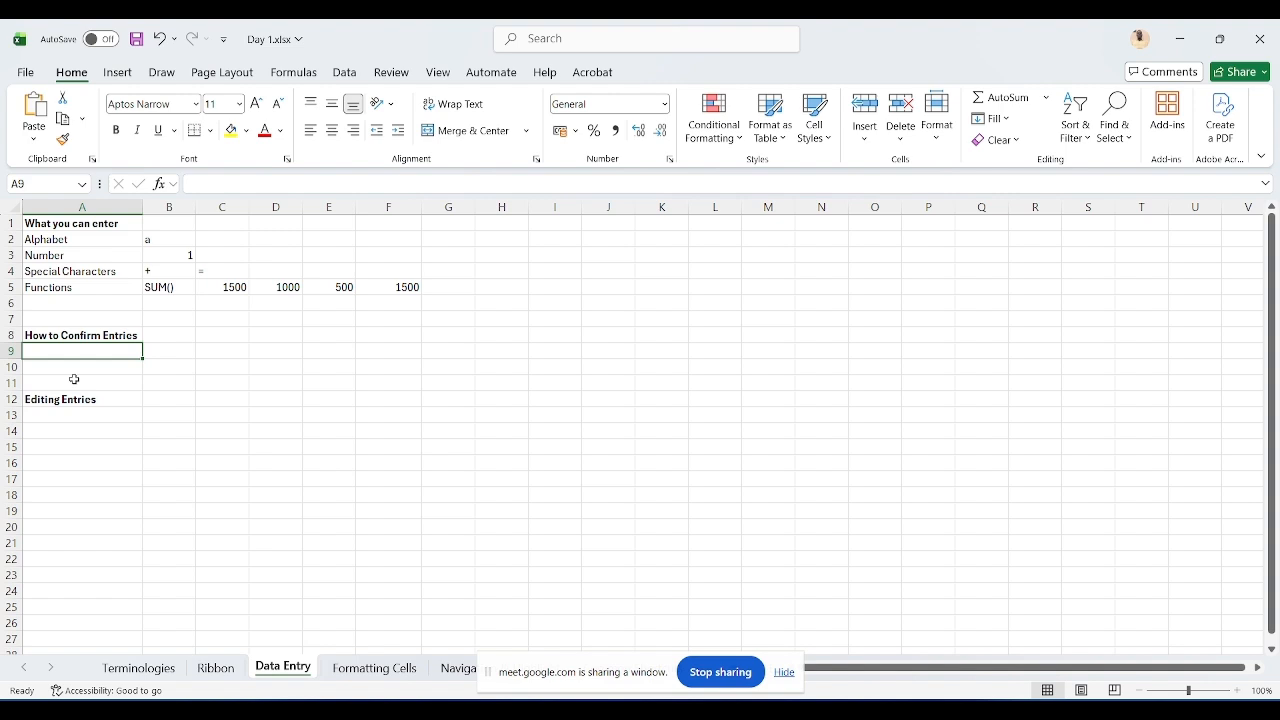
Step: Enter monday in A9, confirming by moving to another cell
{"action": "type", "text": "monday"}
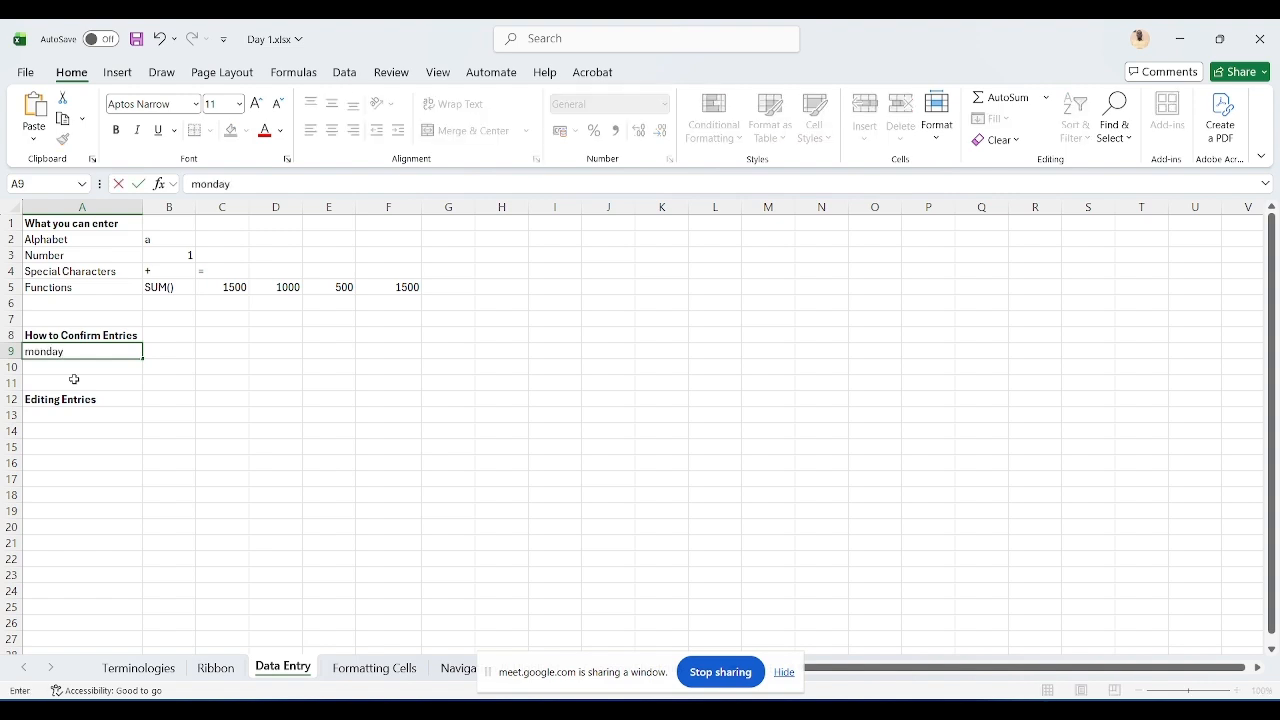
{"action": "key", "text": "Up"}
{"action": "key", "text": "Down"}
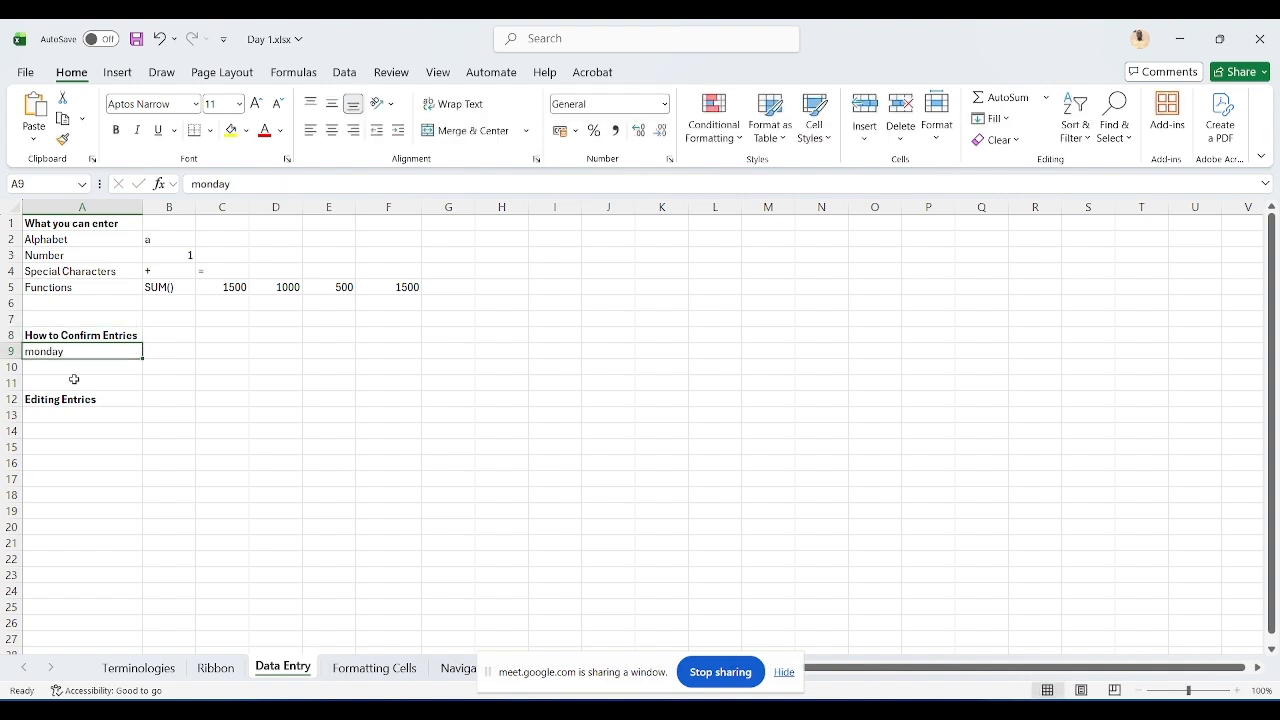
Step: Enter Monday in A9, confirming by moving to the next column
{"action": "type", "text": "Monday"}
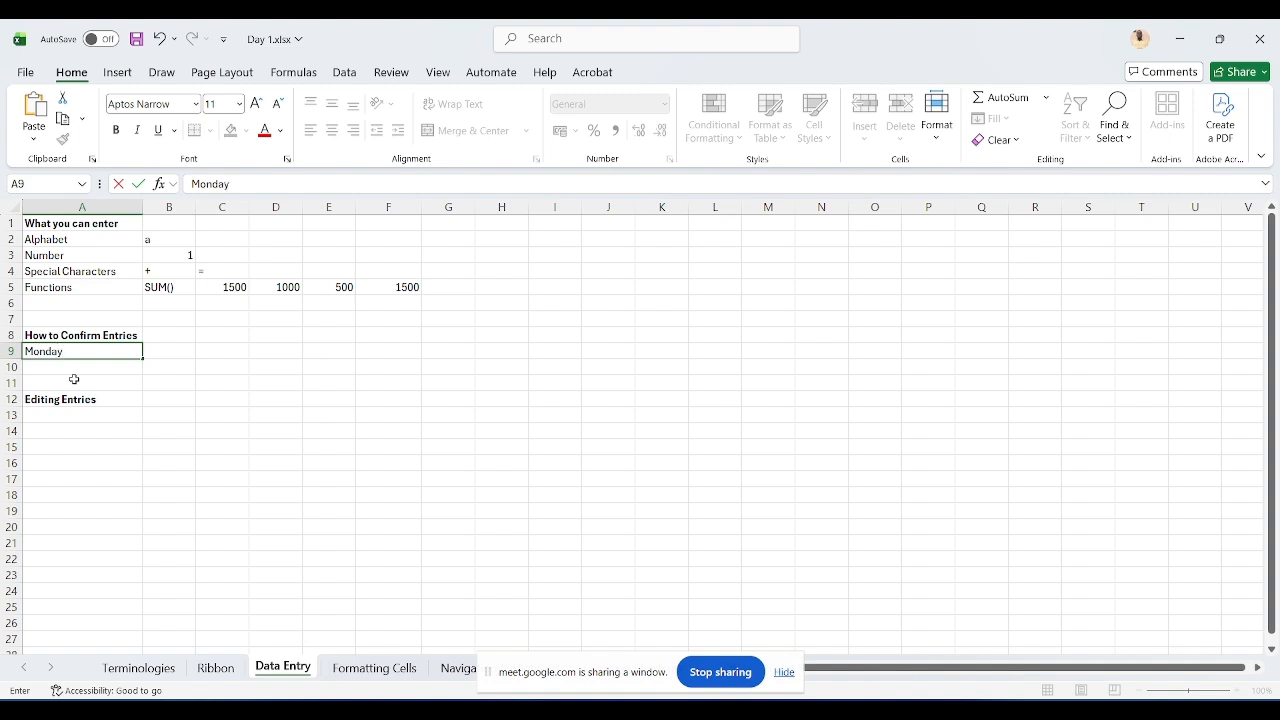
{"action": "key", "text": "Tab"}
{"action": "key", "text": "Left"}
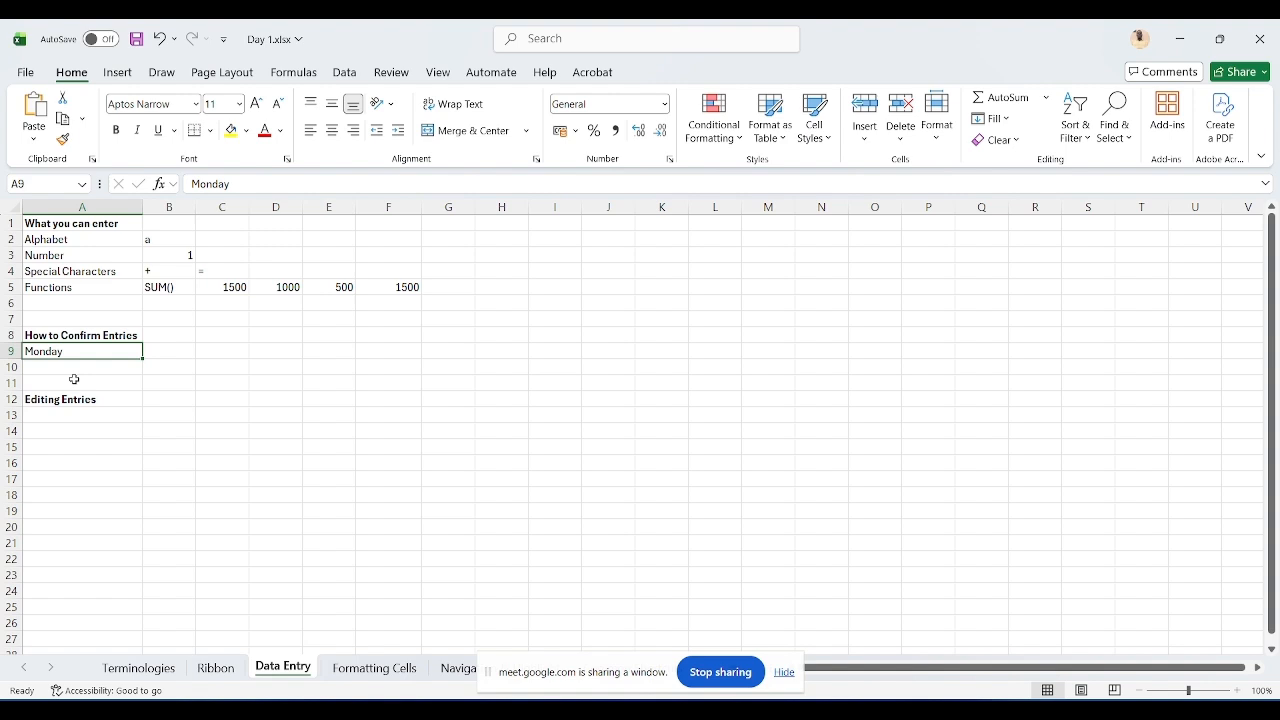
{"action": "key", "text": "Down"}
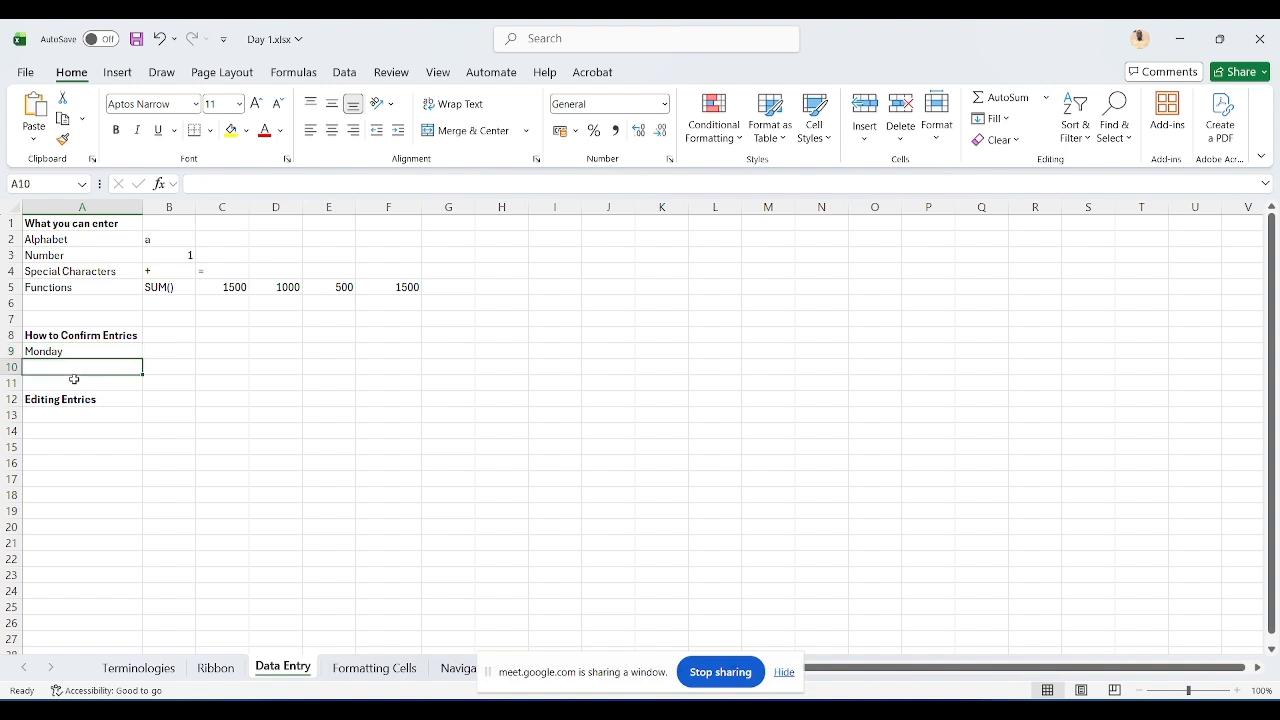
{"action": "key", "text": "Up"}
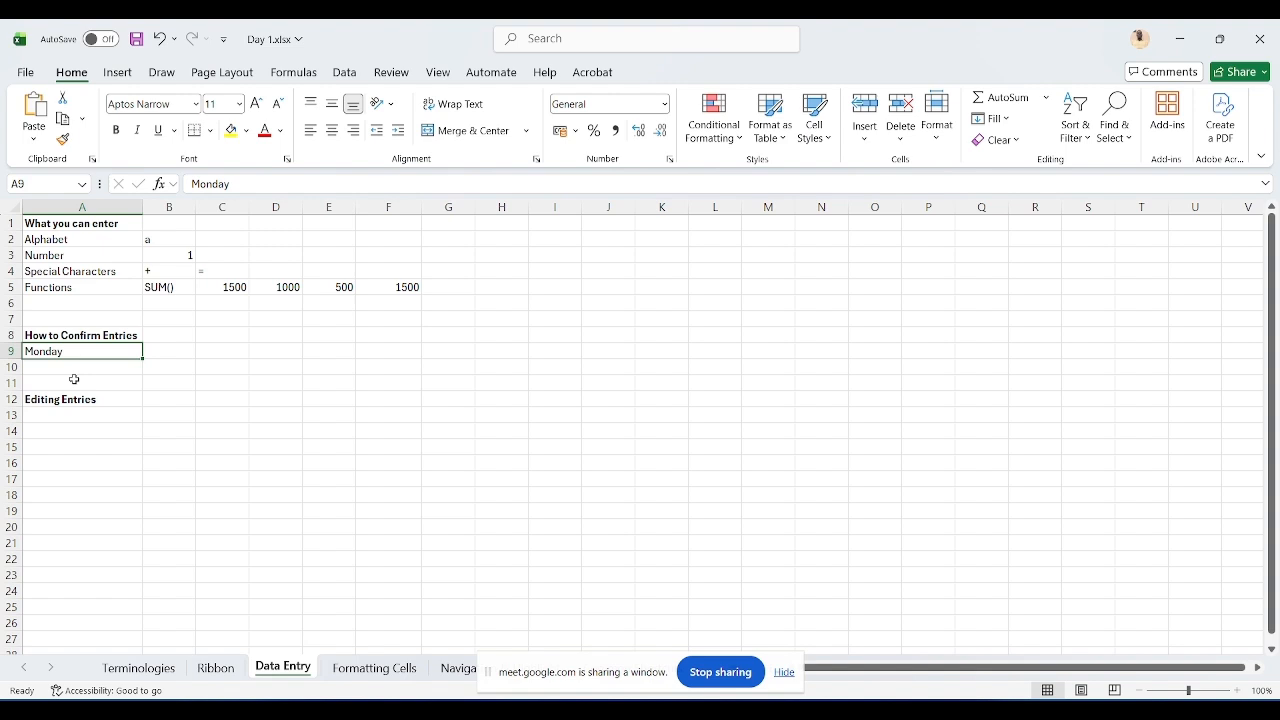
Step: Re-confirm Monday in A9 and enter Tuesday in A10
{"action": "double_click", "coordinate": [90, 352]}
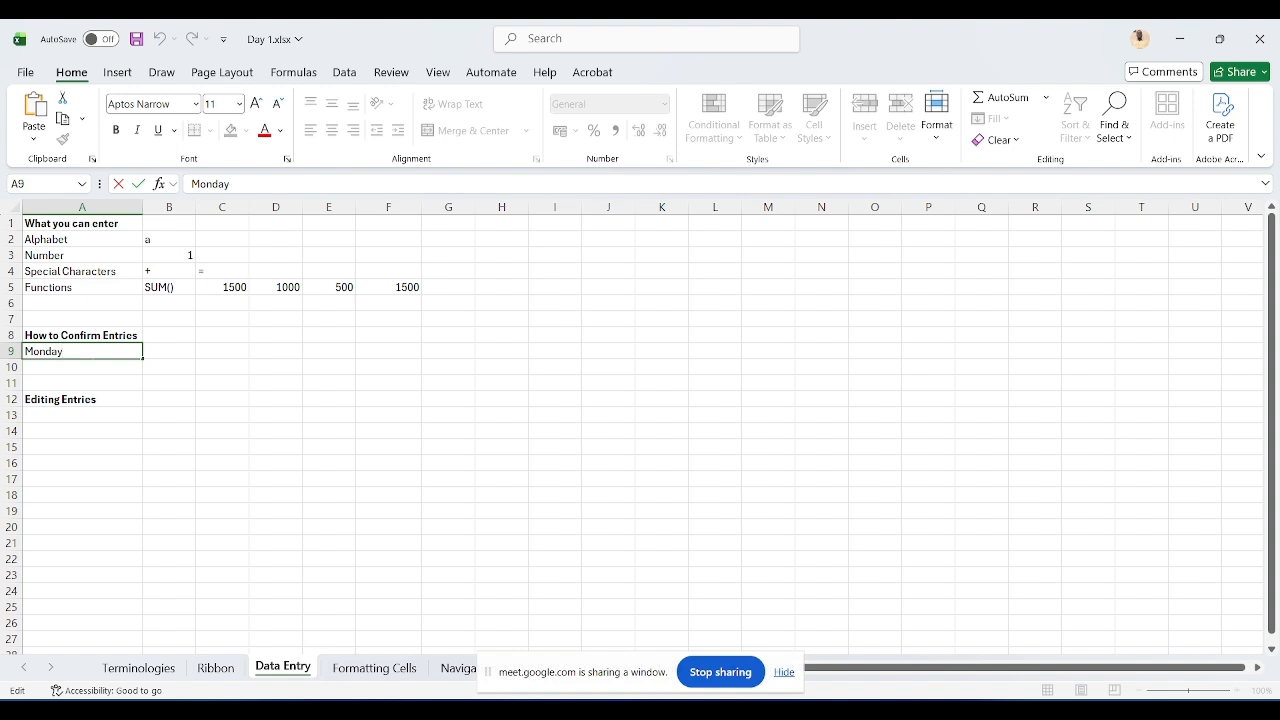
{"action": "key", "text": "Return"}
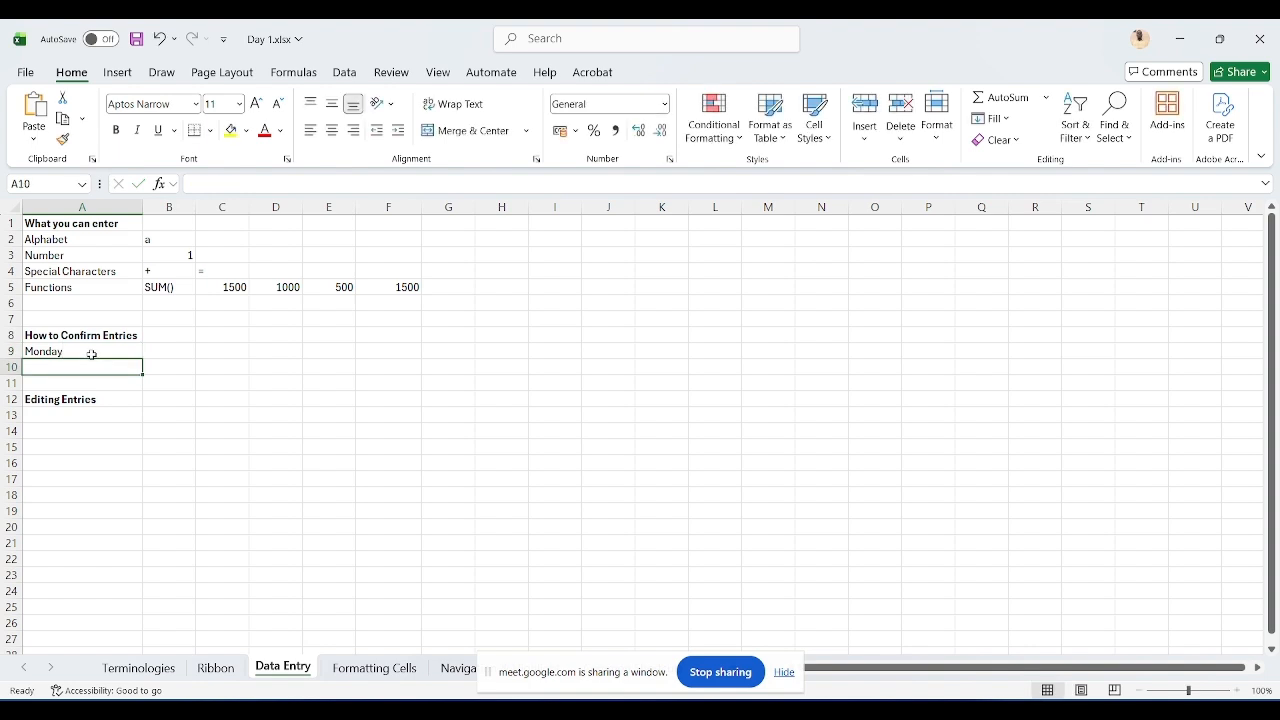
{"action": "type", "text": "Tuesday"}
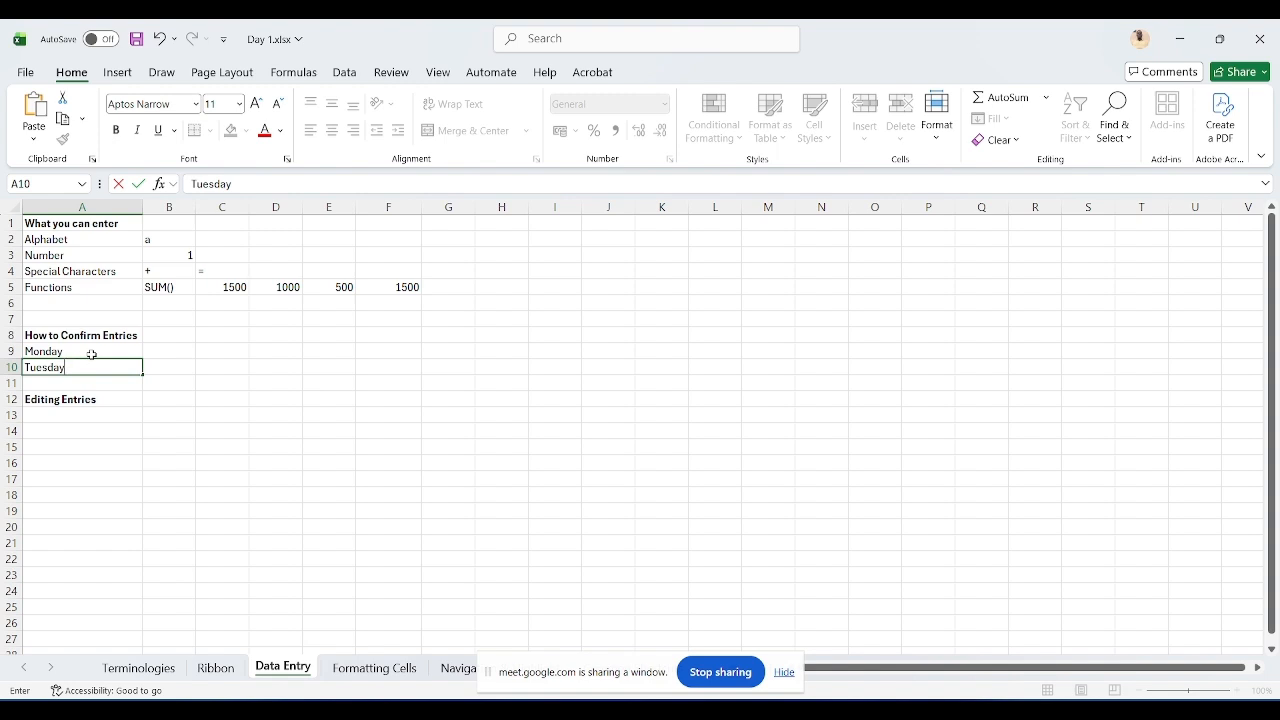
{"action": "key", "text": "Tab"}
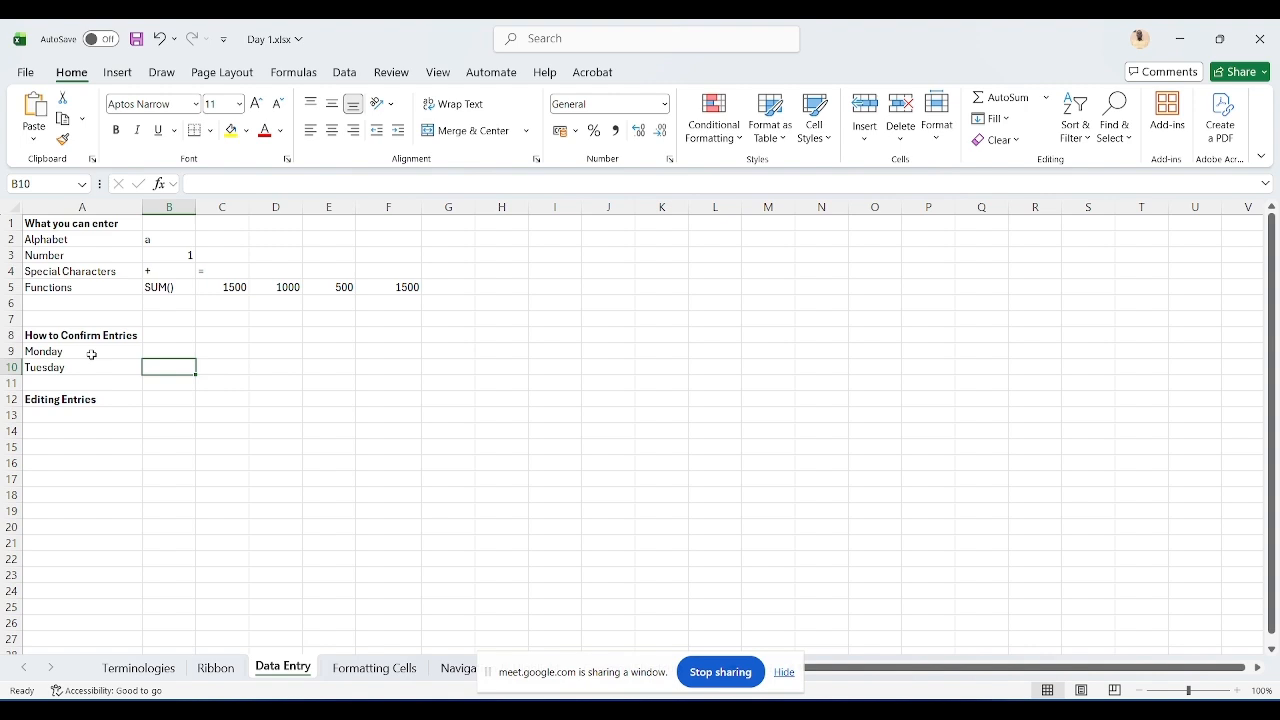
Step: Enter Wednesday in B10
{"action": "type", "text": "Weednes"}
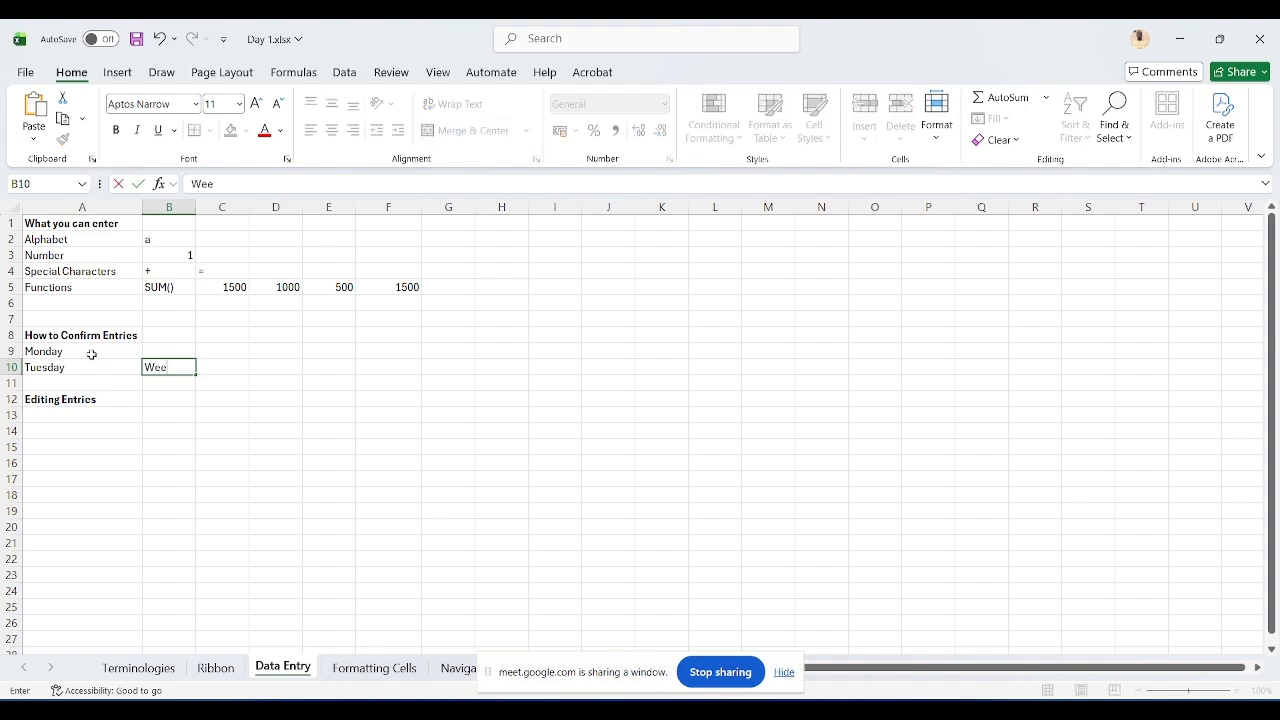
{"action": "key", "text": "BackSpace"}
{"action": "key", "text": "BackSpace"}
{"action": "key", "text": "BackSpace"}
{"action": "key", "text": "BackSpace"}
{"action": "key", "text": "BackSpace"}
{"action": "type", "text": "dnesday"}
{"action": "key", "text": "Tab"}
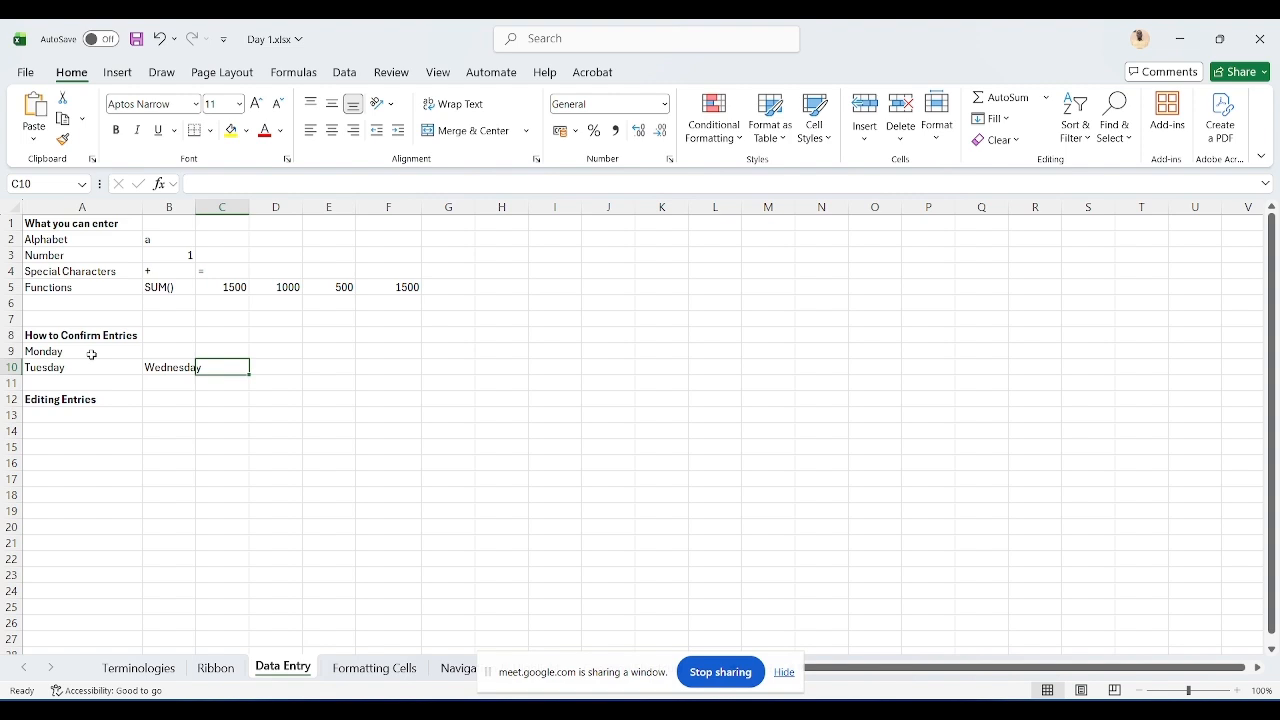
Step: Enter Thursday in C10
{"action": "type", "text": "Thursa"}
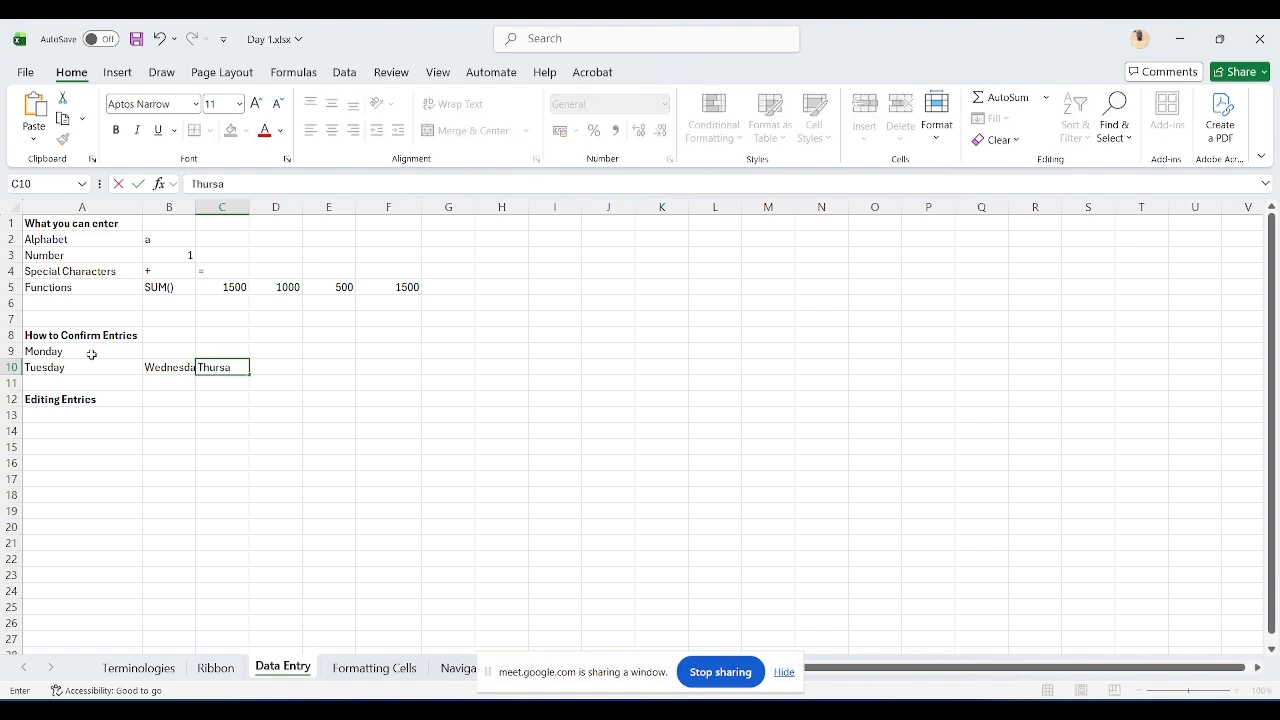
{"action": "type", "text": "d"}
{"action": "key", "text": "BackSpace"}
{"action": "key", "text": "BackSpace"}
{"action": "type", "text": "day"}
{"action": "key", "text": "Return"}
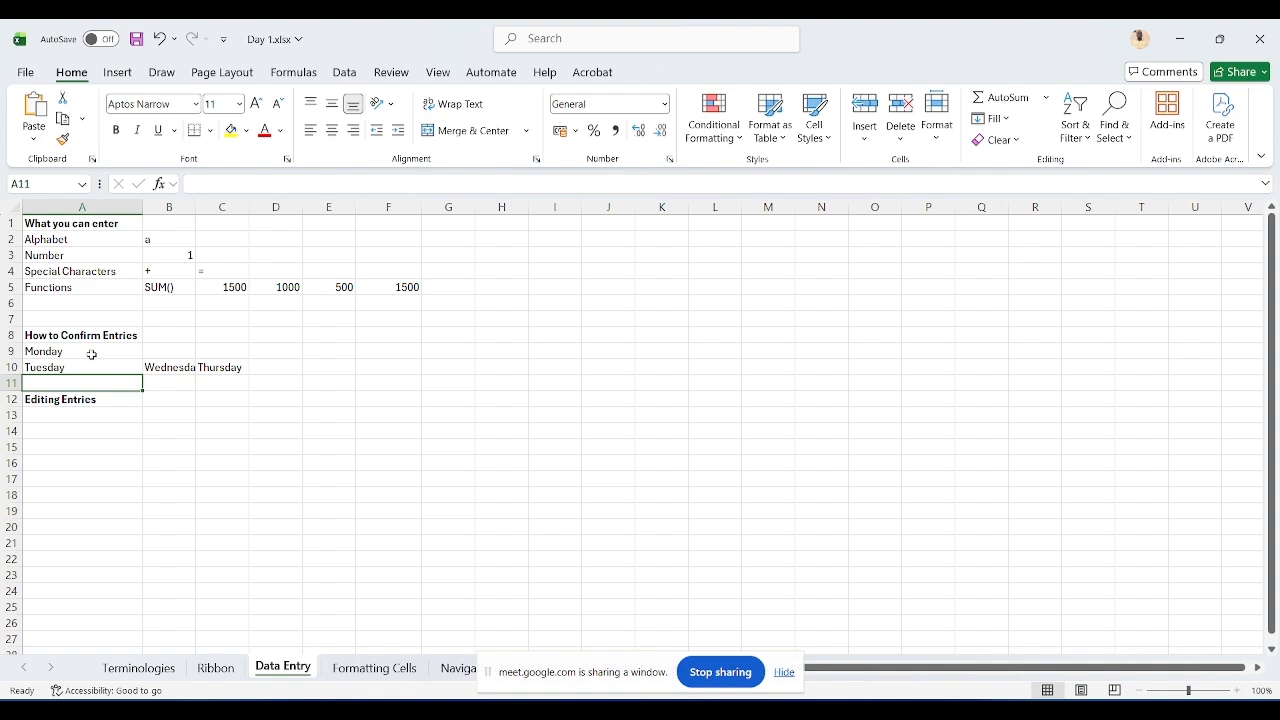
Step: Move the active cell back and forth across A10 to C10 and row 11 to show how entries confirm and move
{"action": "key", "text": "shift+Return"}
{"action": "key", "text": "Tab"}
{"action": "key", "text": "Tab"}
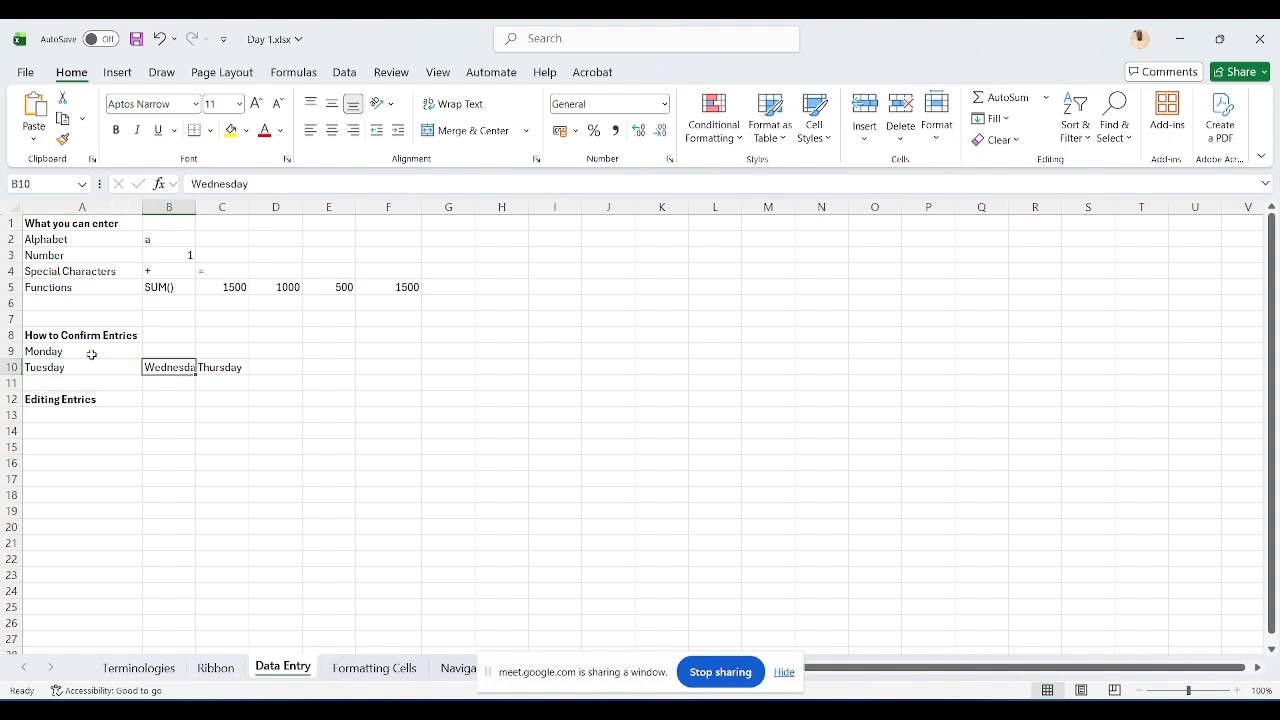
{"action": "key", "text": "Return"}
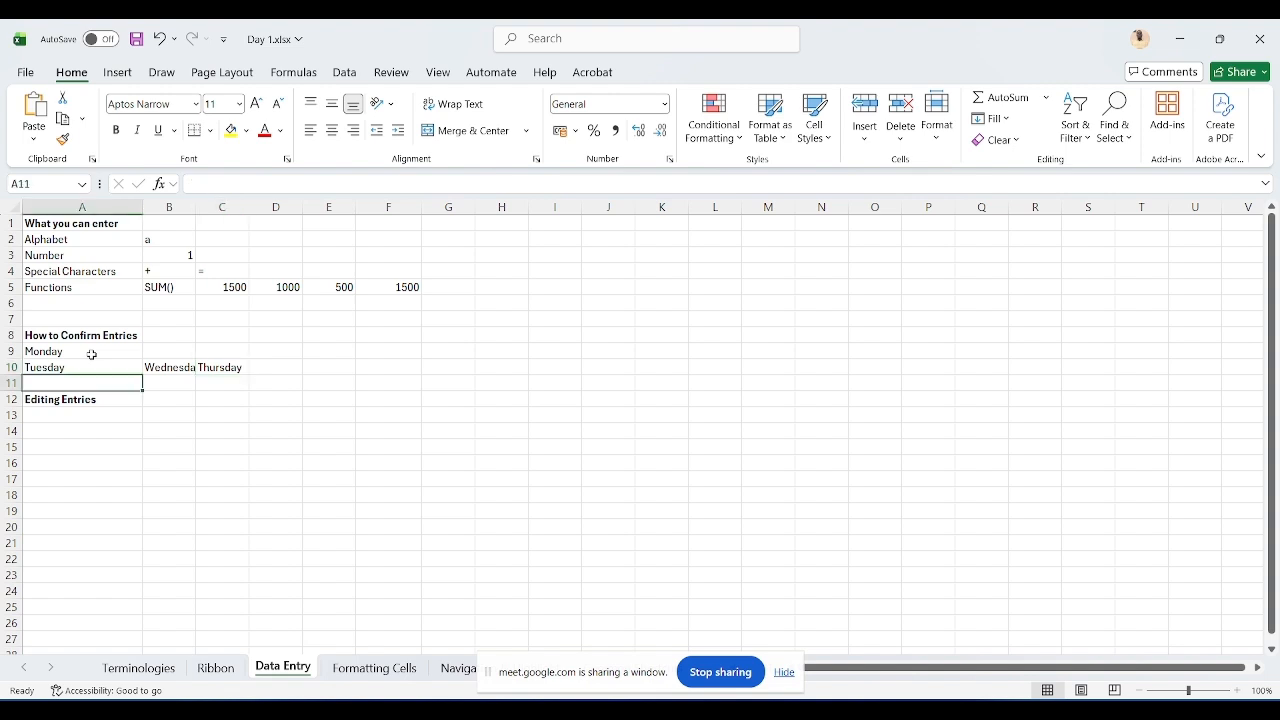
{"action": "key", "text": "shift+Return"}
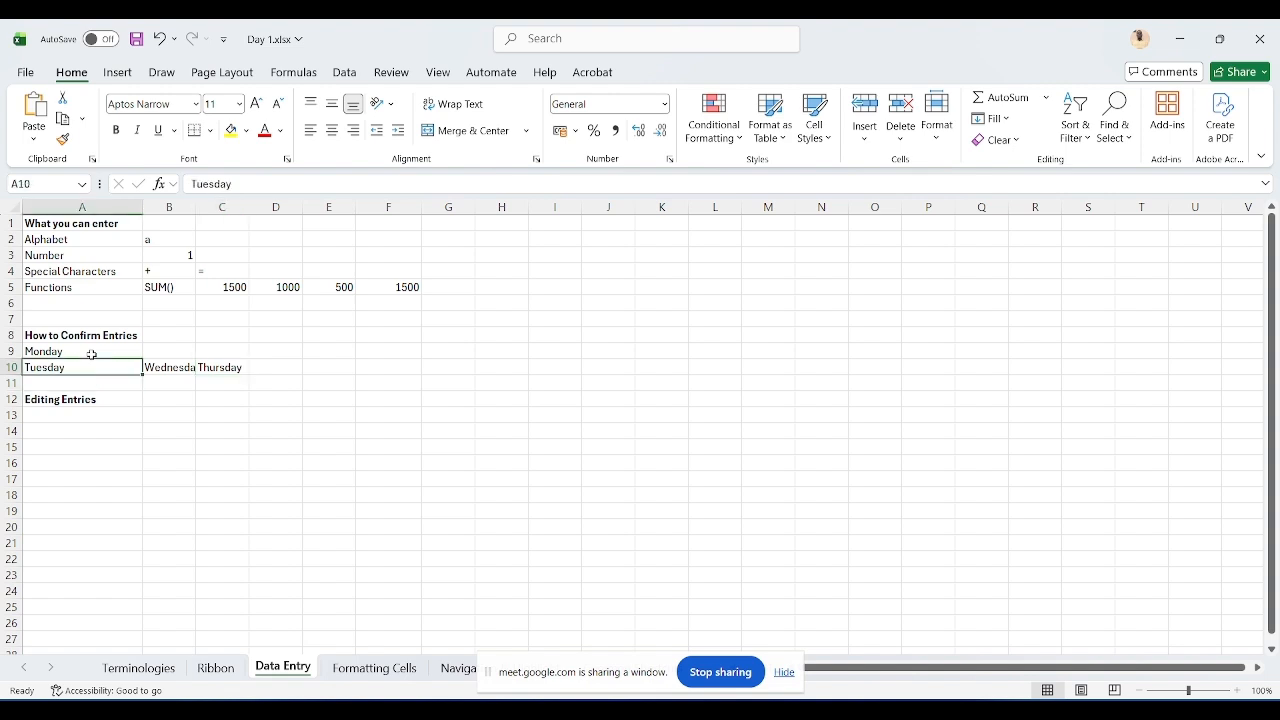
{"action": "key", "text": "Tab"}
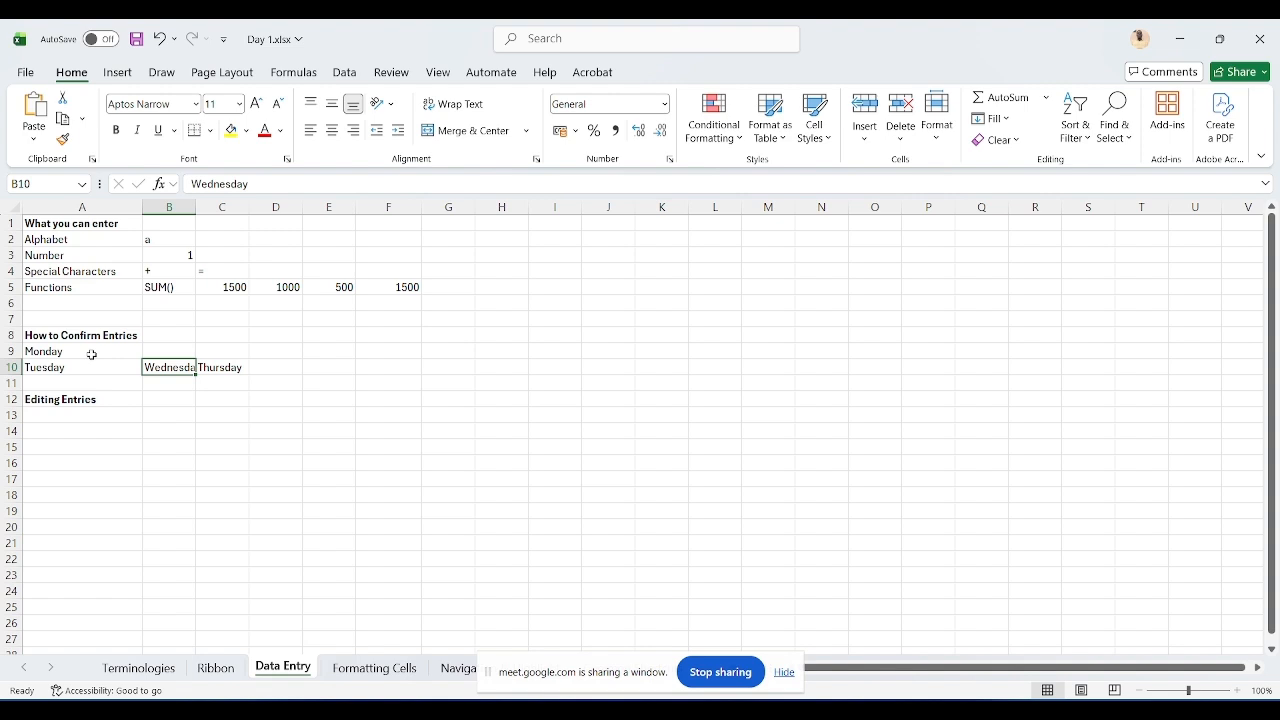
{"action": "key", "text": "Tab"}
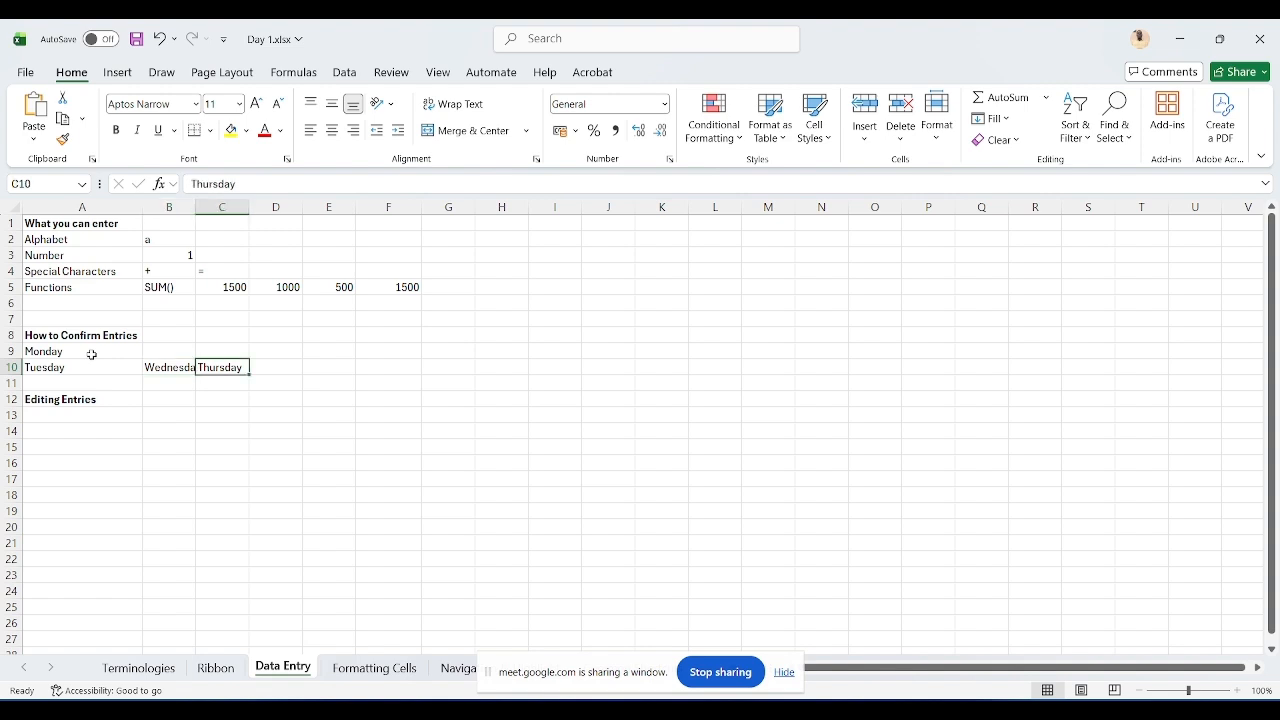
{"action": "key", "text": "Return"}
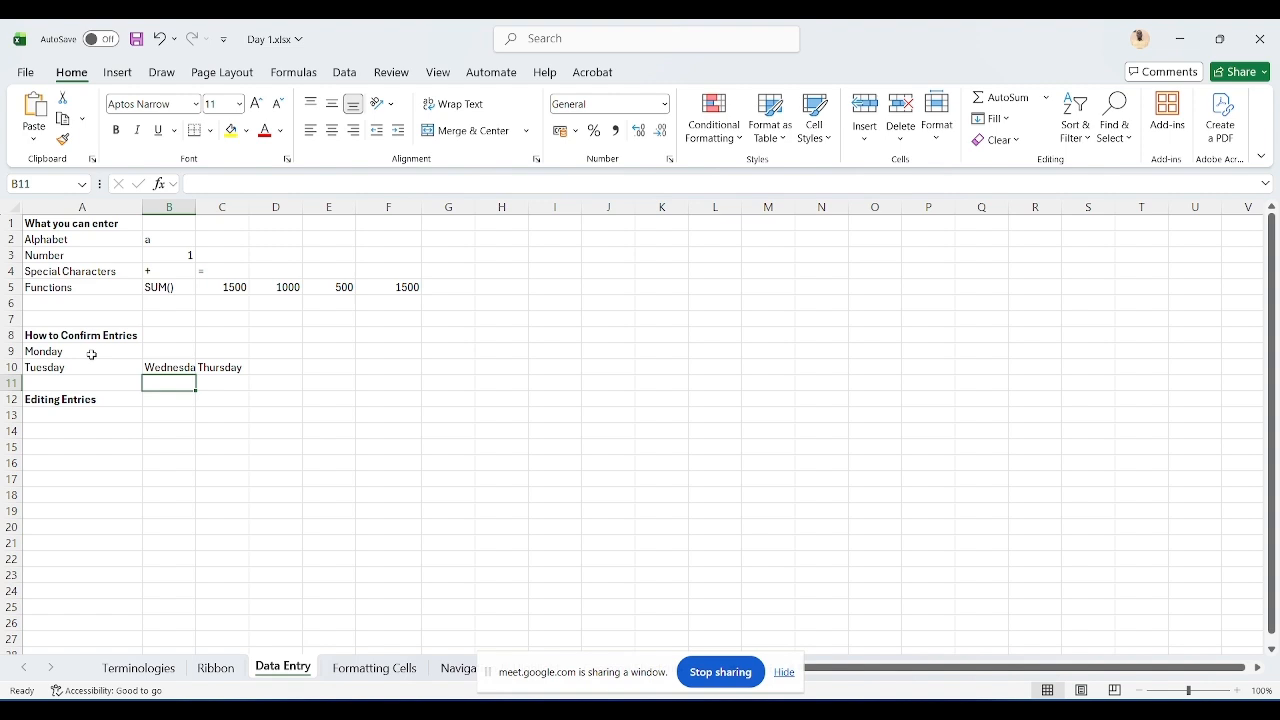
Step: Clear A9:C10 and enter Monday in A10, confirming it from the formula bar
{"action": "key", "text": "Up"}
{"action": "key", "text": "Left"}
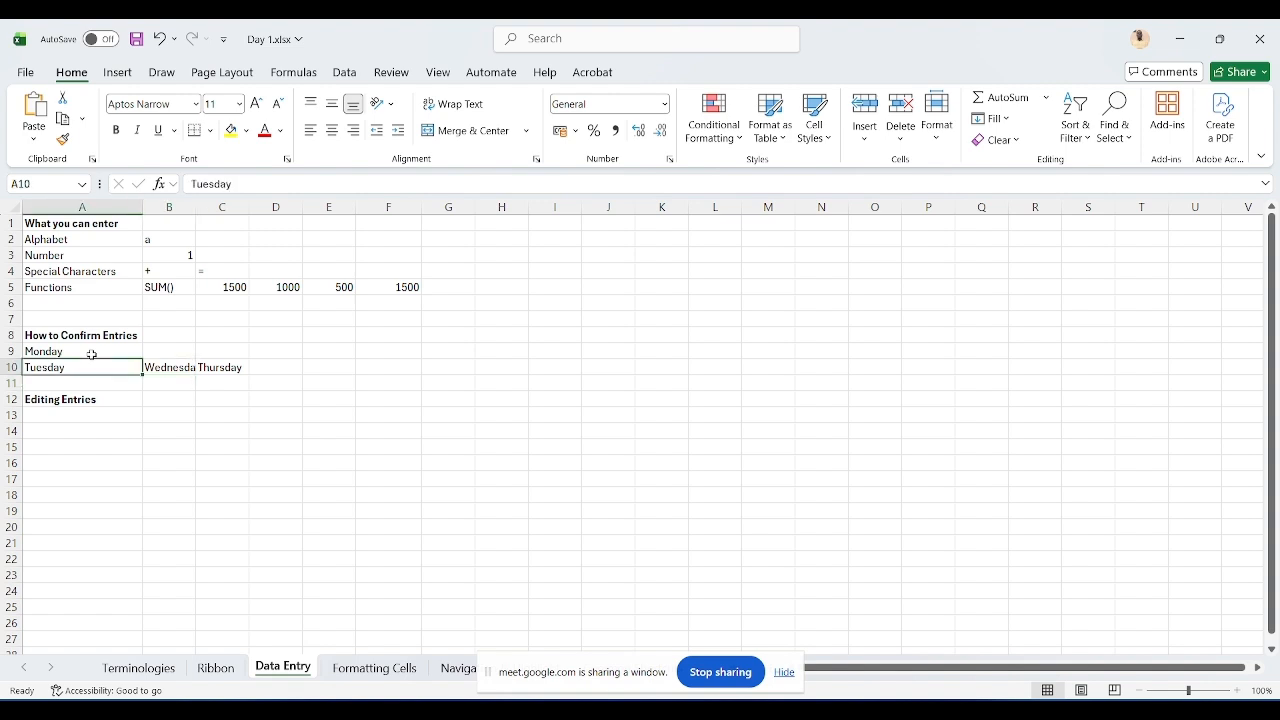
{"action": "key", "text": "shift+Right"}
{"action": "key", "text": "shift+Right"}
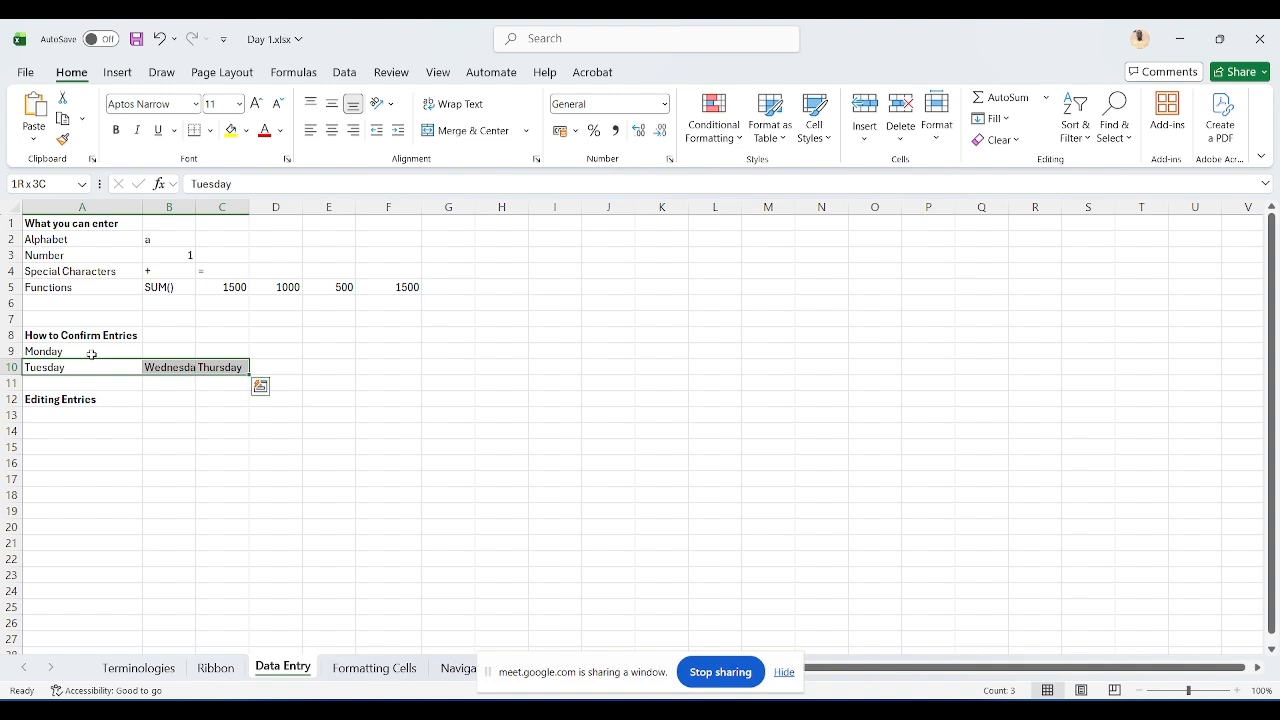
{"action": "key", "text": "shift+Up"}
{"action": "key", "text": "Delete"}
{"action": "type", "text": "Monday"}
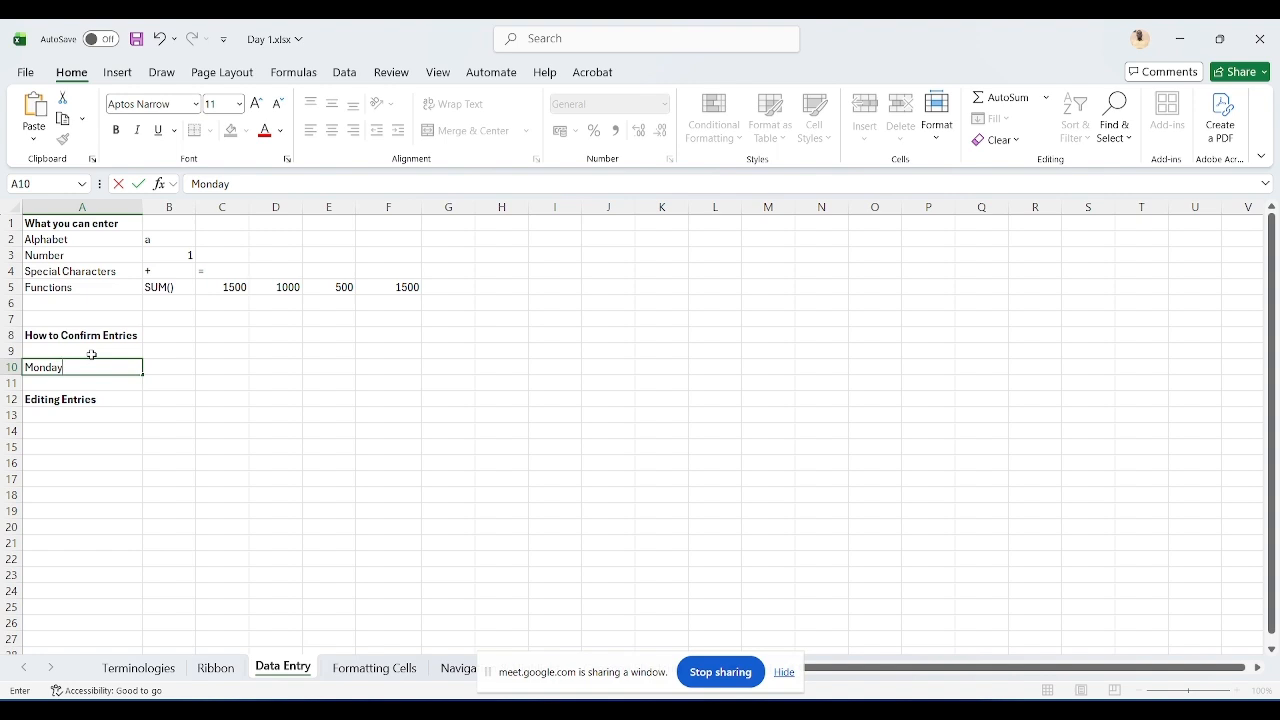
{"action": "left_click", "coordinate": [139, 184]}
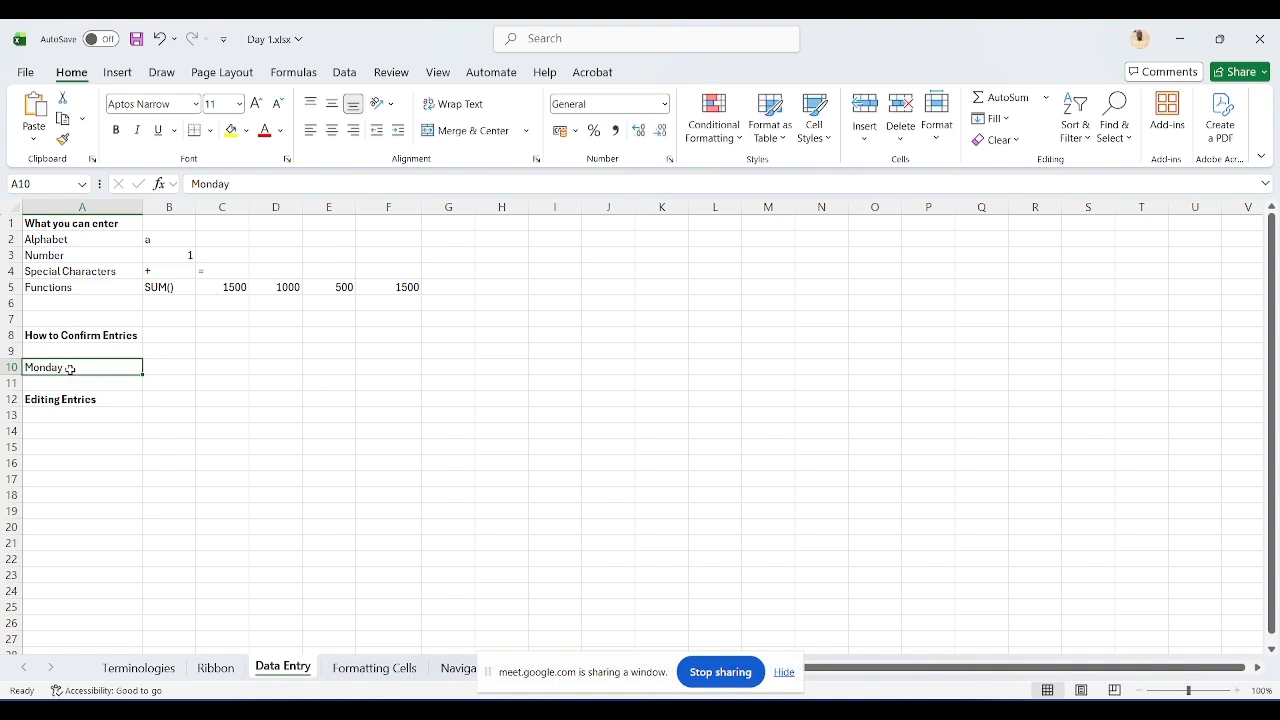
Step: Replace A10 with Moday, confirming while keeping A10 selected
{"action": "key", "text": "Delete"}
{"action": "type", "text": "Moday"}
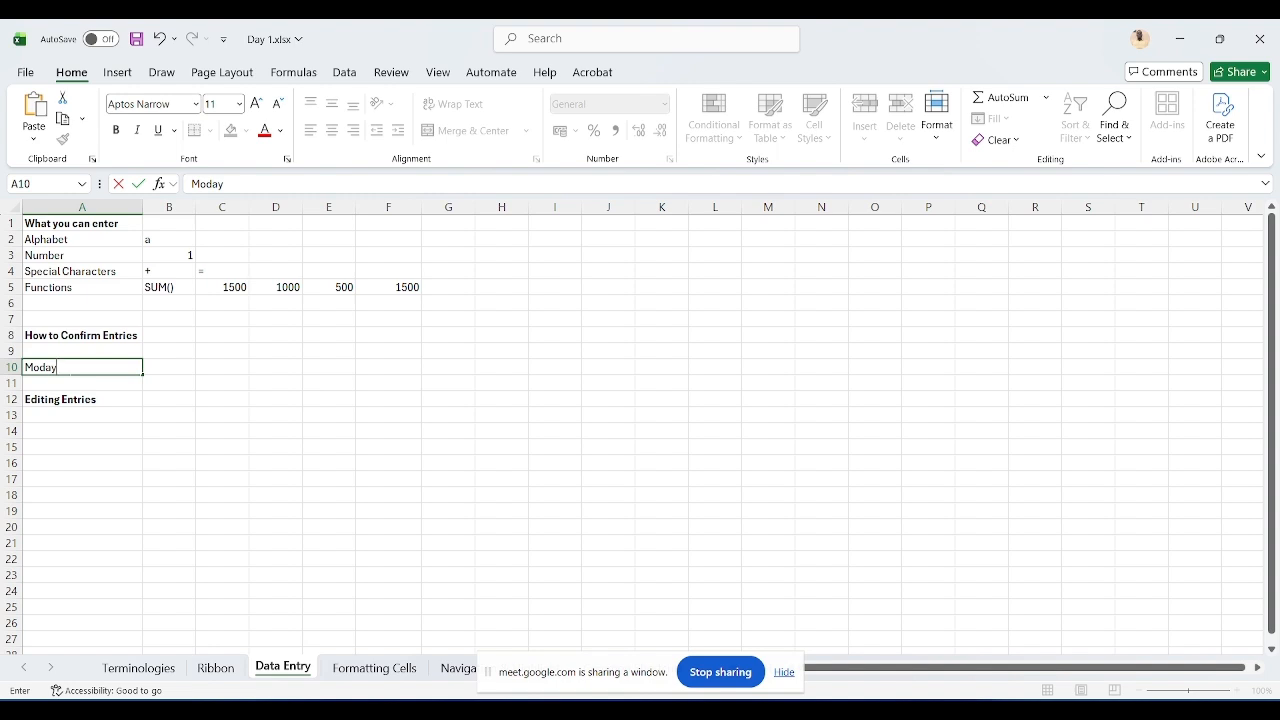
{"action": "key", "text": "ctrl+Return"}
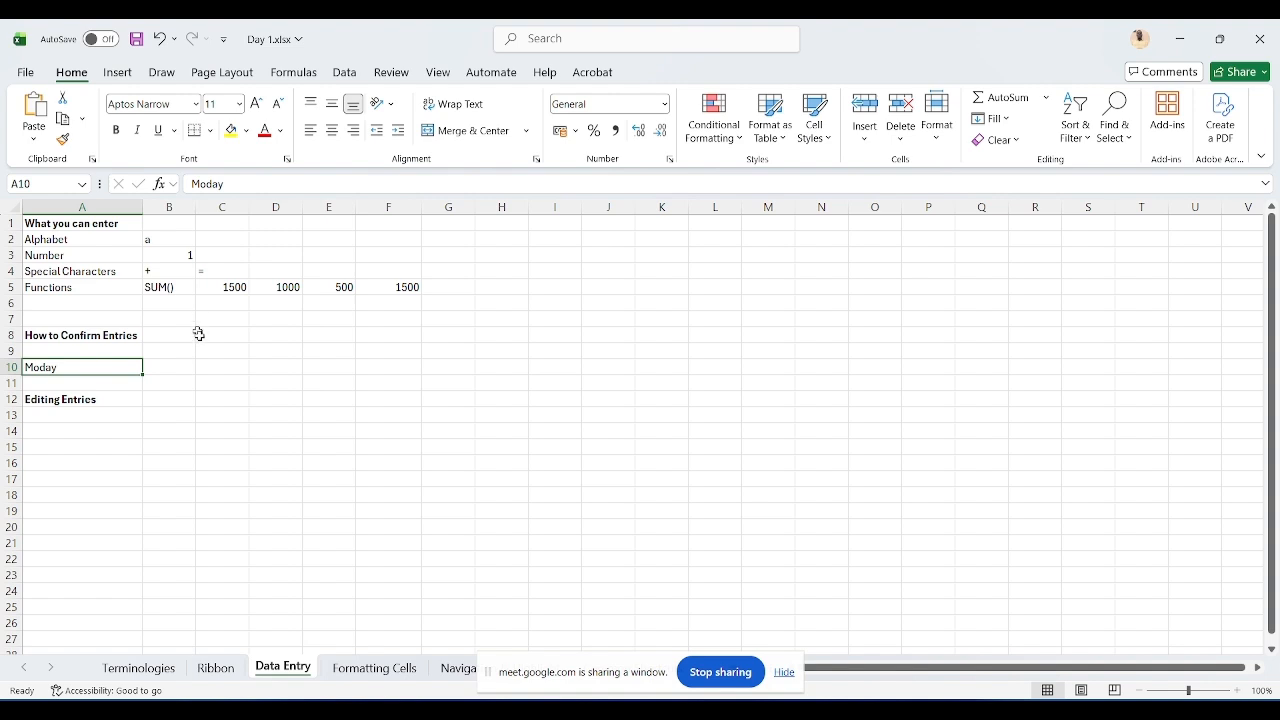
Step: Enter Tuesday in C10, confirming by selecting another cell
{"action": "left_click", "coordinate": [206, 365]}
{"action": "type", "text": "Tu"}
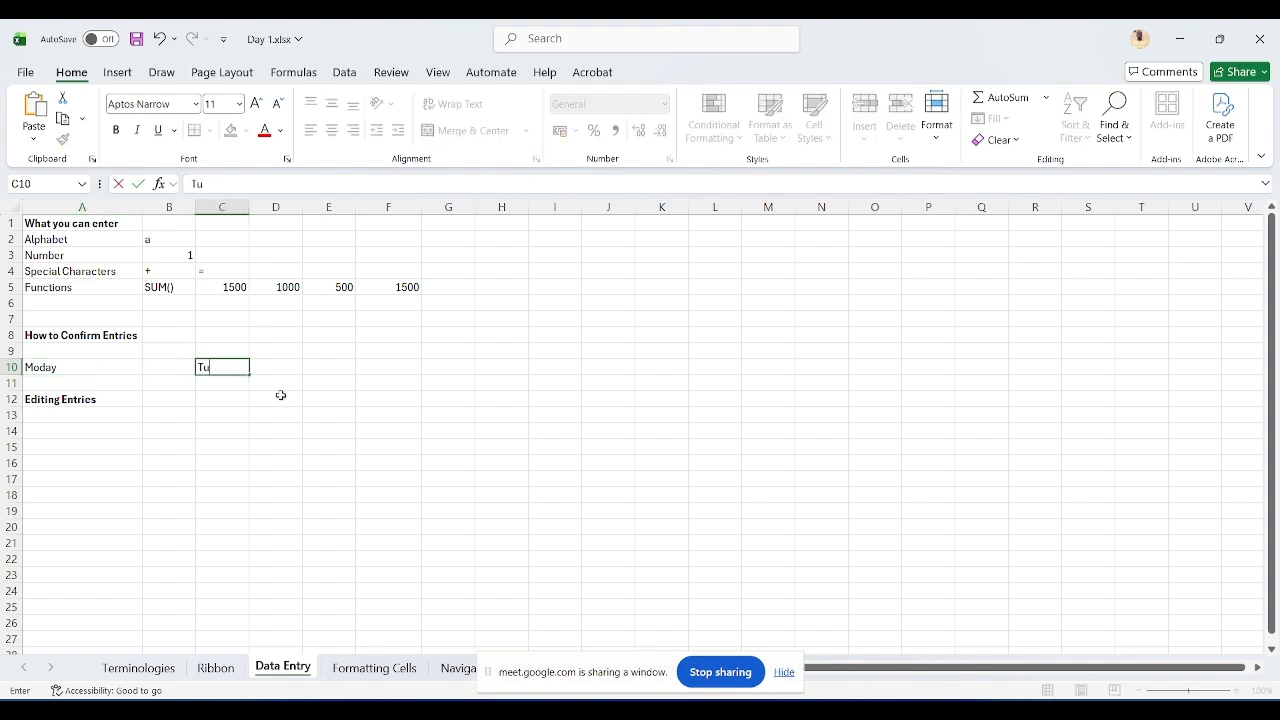
{"action": "type", "text": "esday"}
{"action": "left_click", "coordinate": [259, 565]}
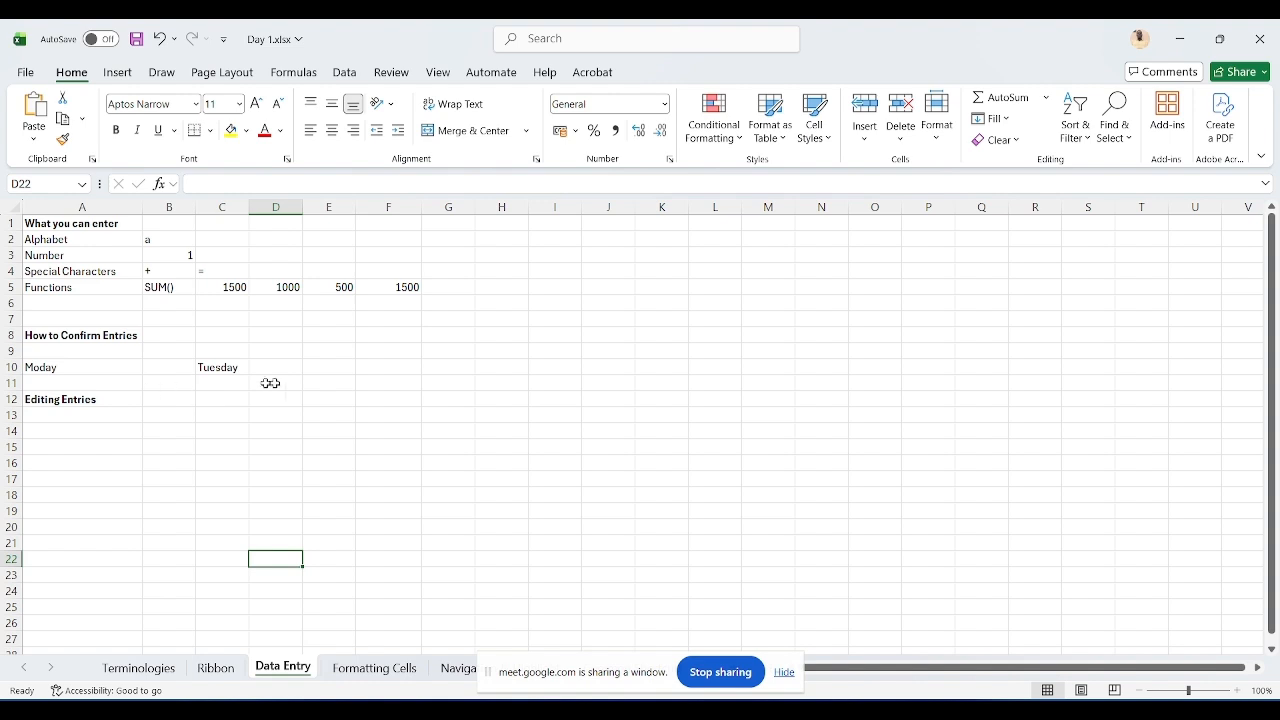
Step: Clear A10:C11 and enter Monday in A15
{"action": "left_click_drag", "start_coordinate": [80, 367], "coordinate": [219, 375]}
{"action": "key", "text": "Delete"}
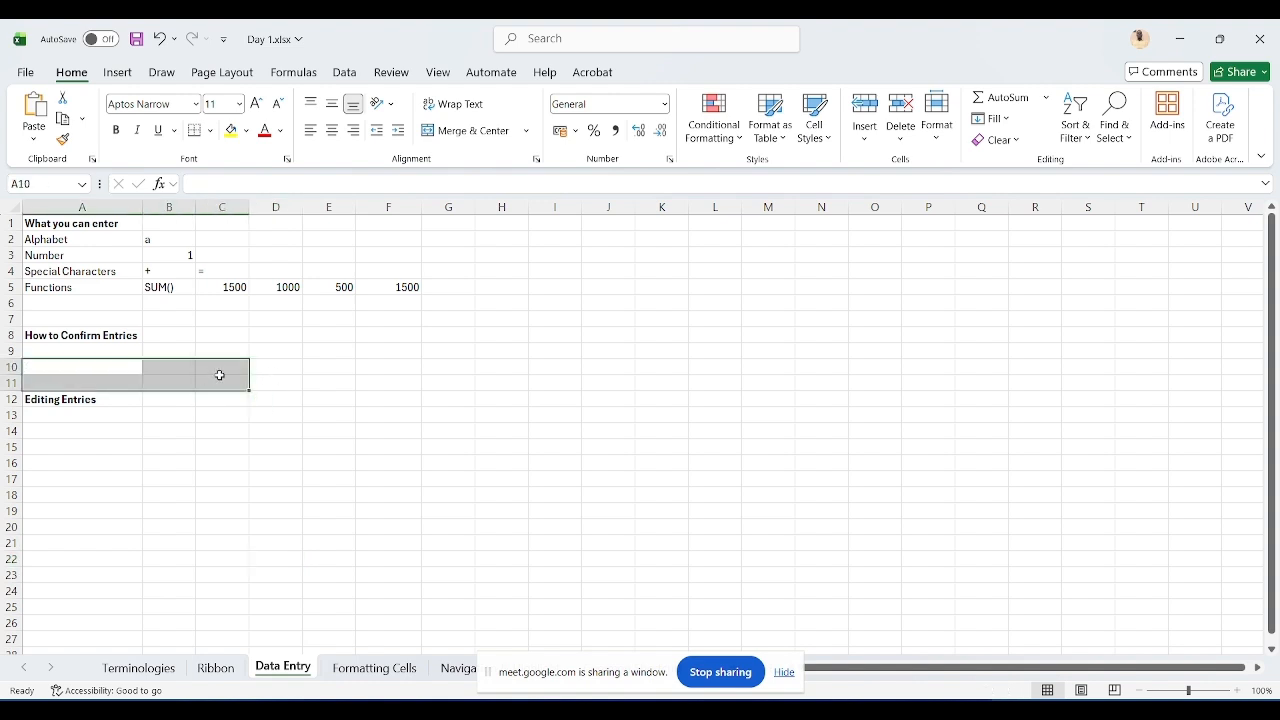
{"action": "left_click", "coordinate": [84, 443]}
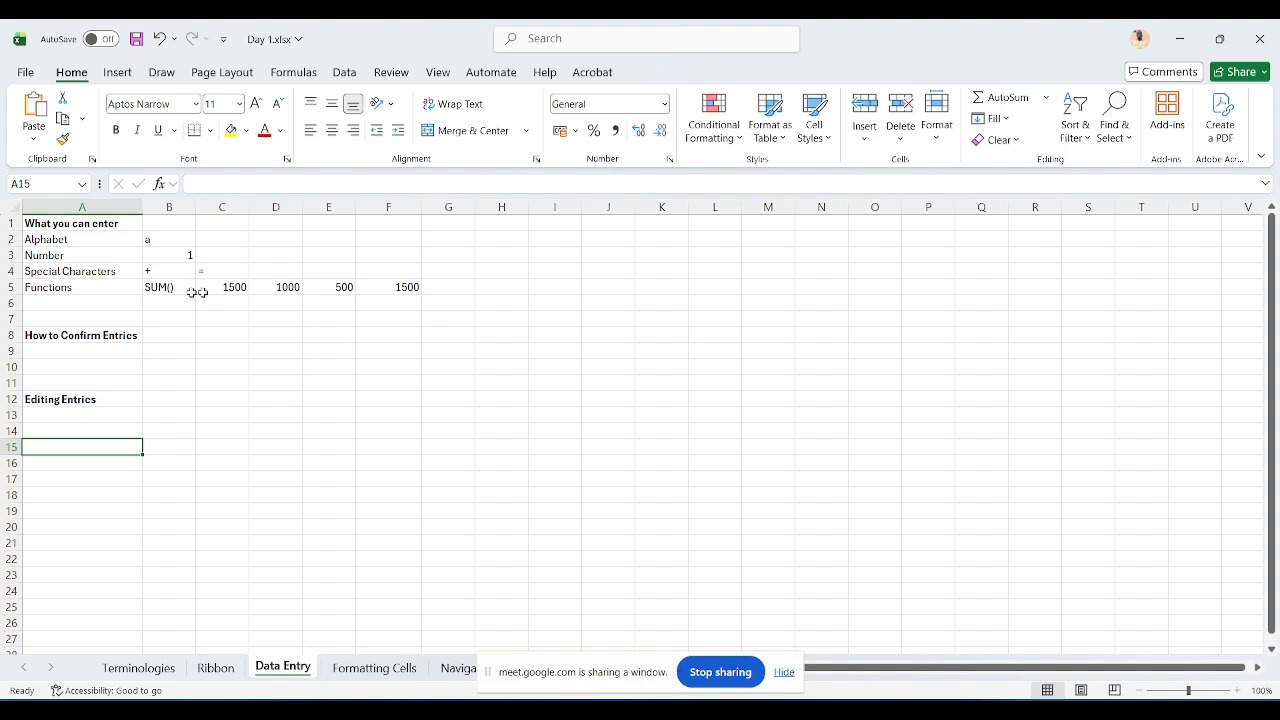
{"action": "type", "text": "Mo"}
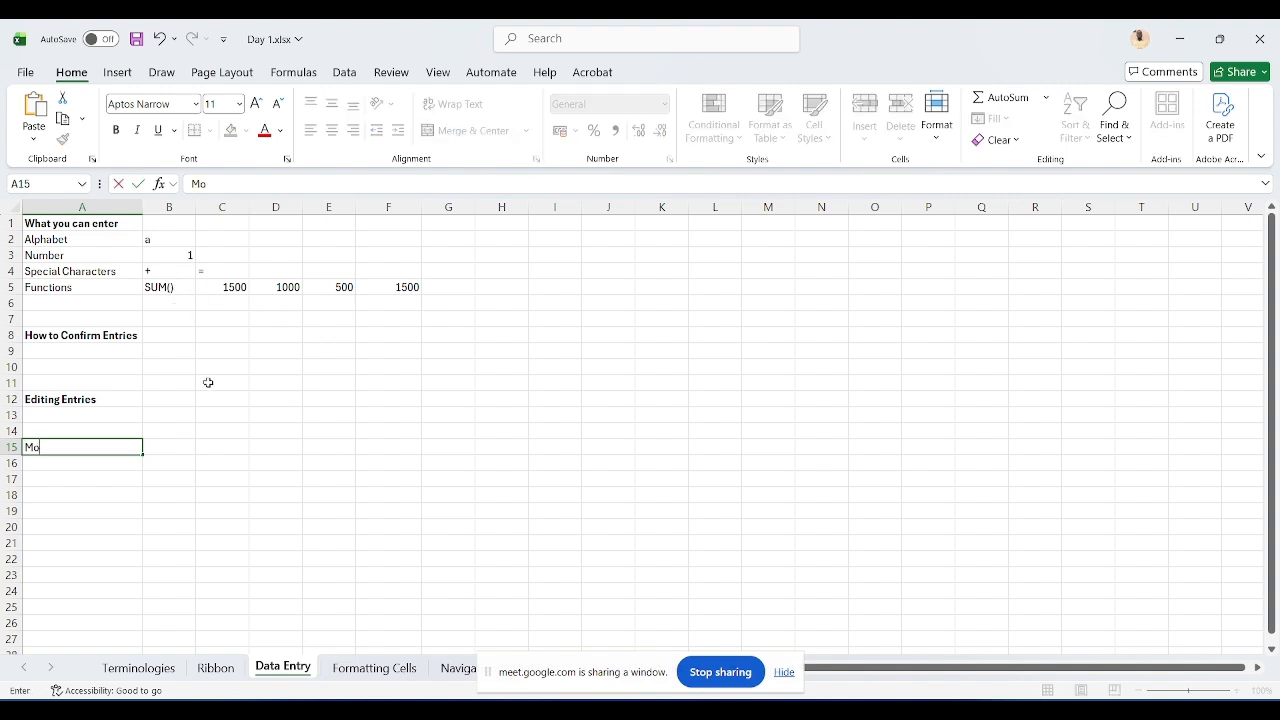
{"action": "type", "text": "nday"}
{"action": "key", "text": "Return"}
{"action": "key", "text": "Up"}
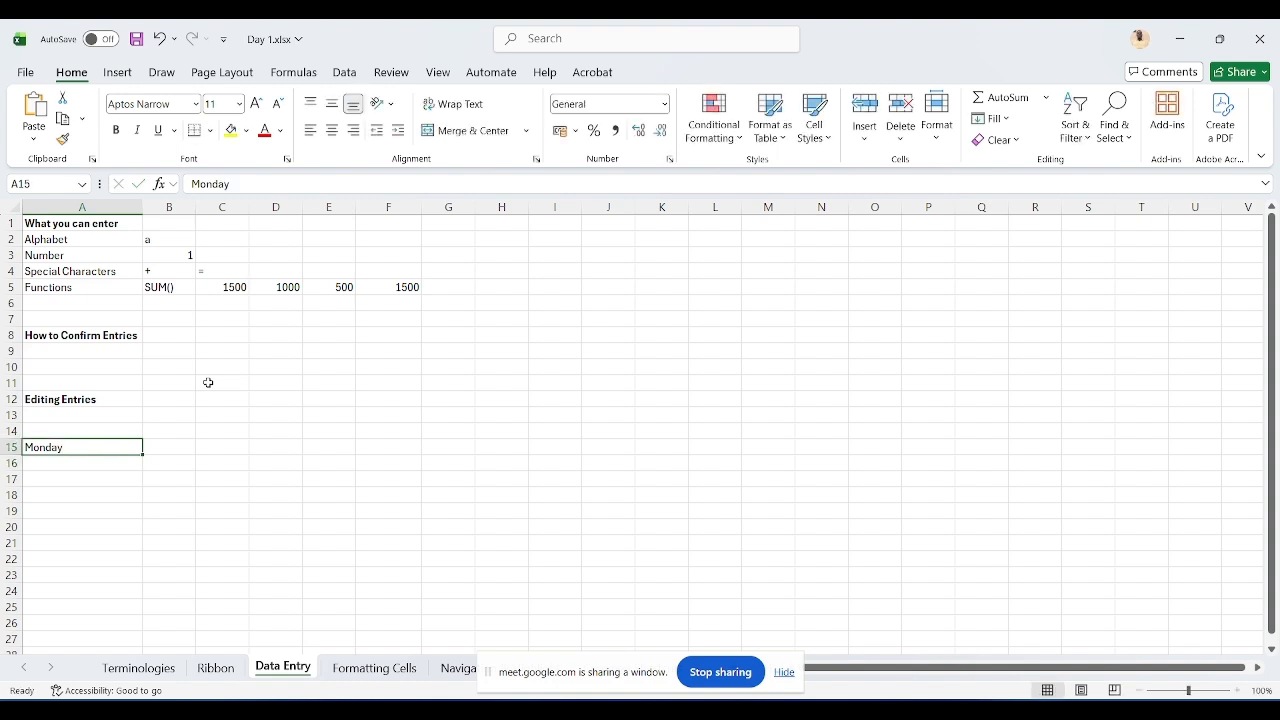
Step: Edit A15 directly in the cell, inserting an extra o so it reads Moonday
{"action": "double_click", "coordinate": [87, 448]}
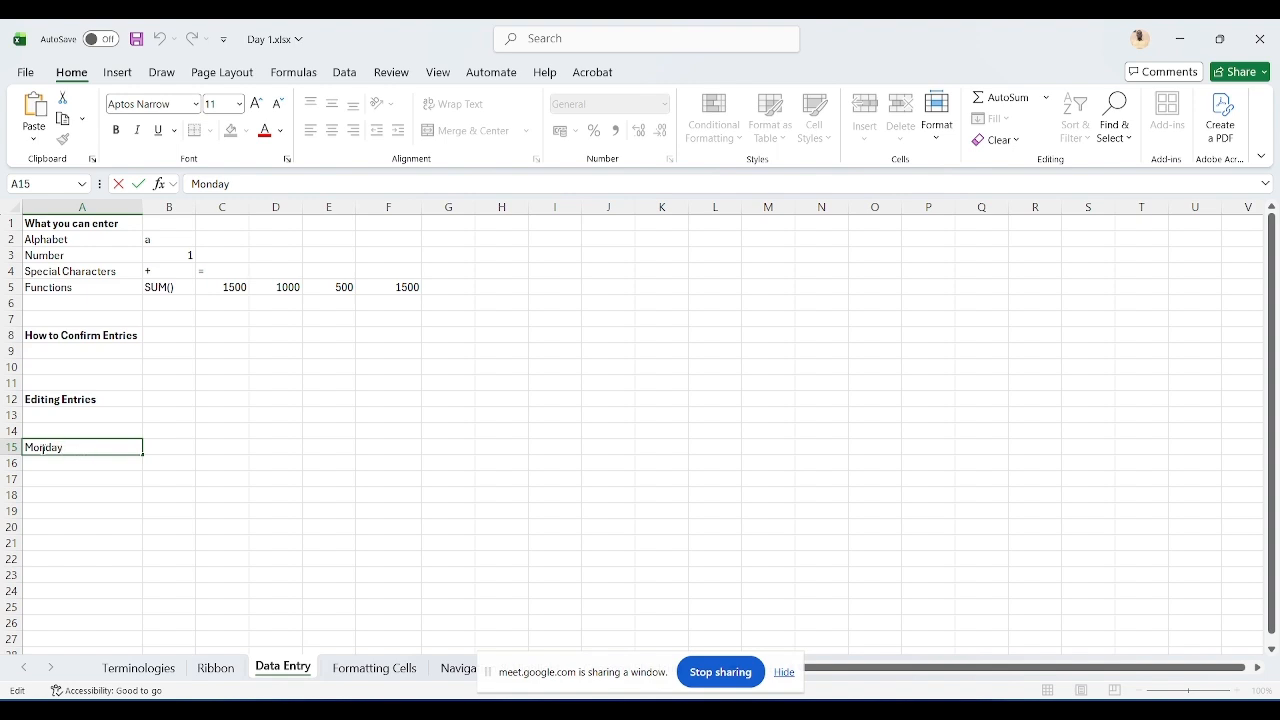
{"action": "key", "text": "Left"}
{"action": "key", "text": "Left"}
{"action": "key", "text": "Left"}
{"action": "key", "text": "Left"}
{"action": "type", "text": "o"}
{"action": "key", "text": "Return"}
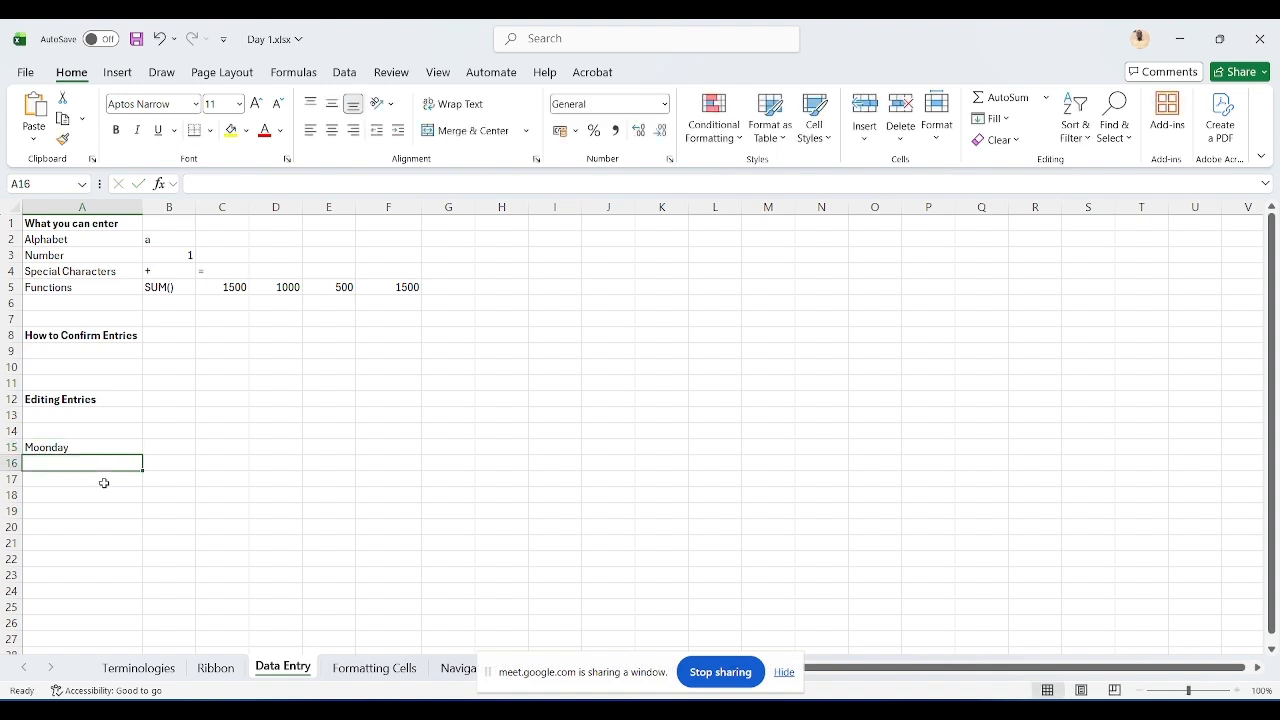
{"action": "key", "text": "Up"}
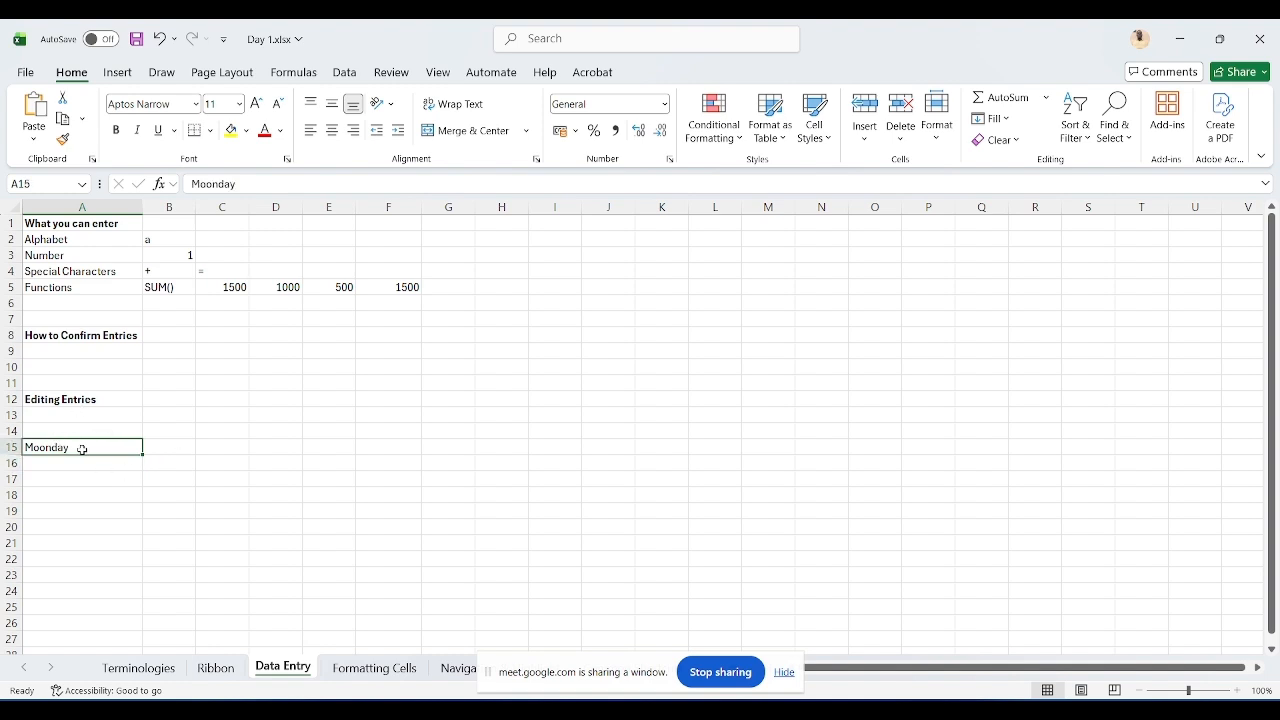
Step: Open A15 for editing and cancel it several times without changing the entry
{"action": "key", "text": "F2"}
{"action": "key", "text": "Escape"}
{"action": "key", "text": "F2"}
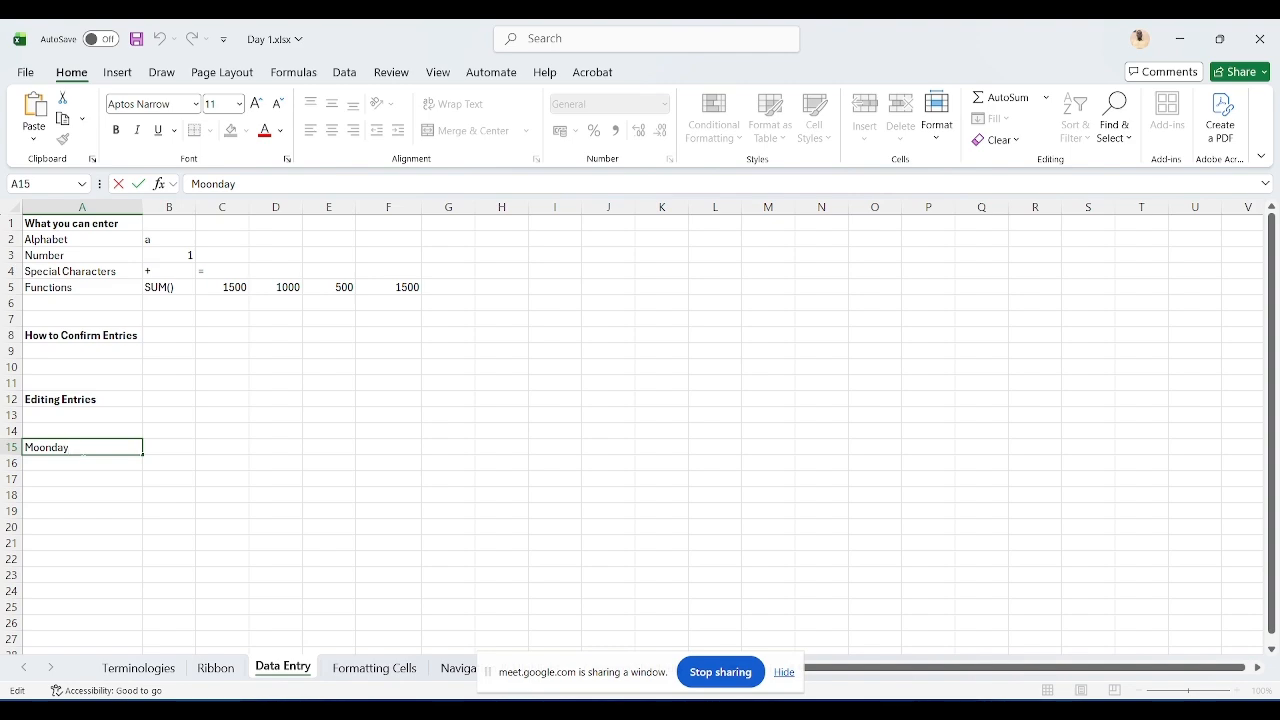
{"action": "key", "text": "Escape"}
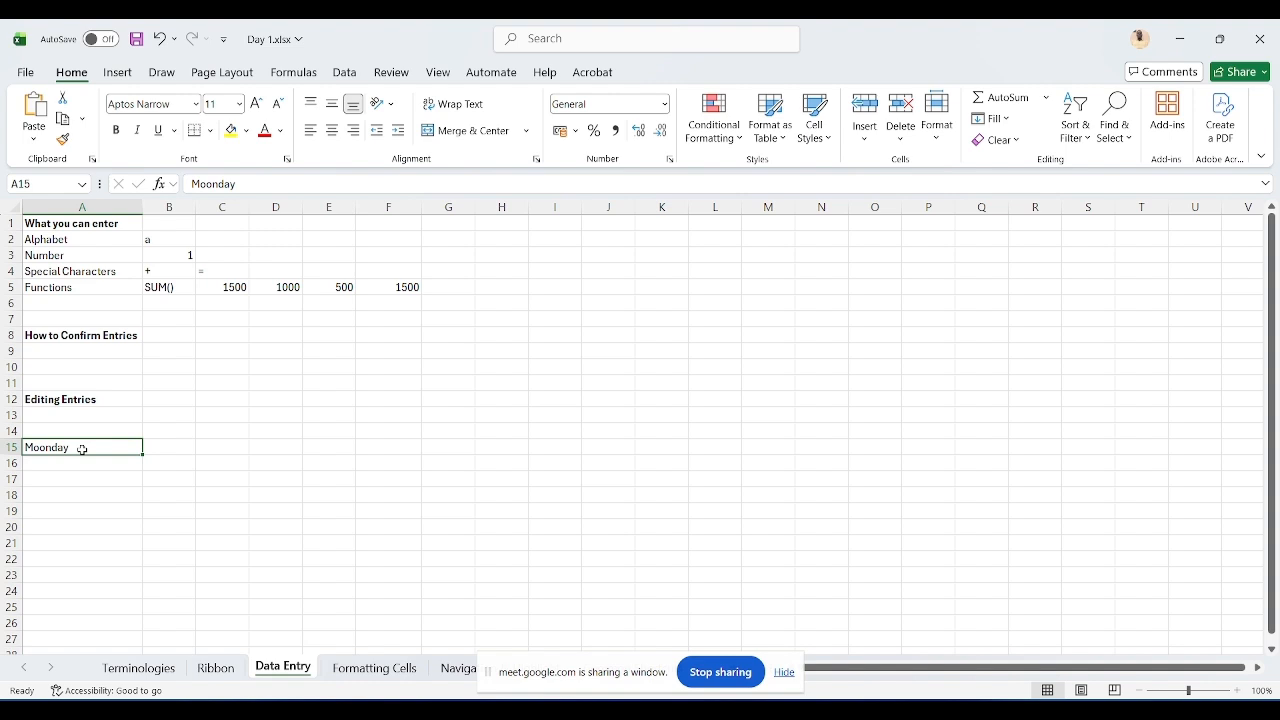
{"action": "key", "text": "F2"}
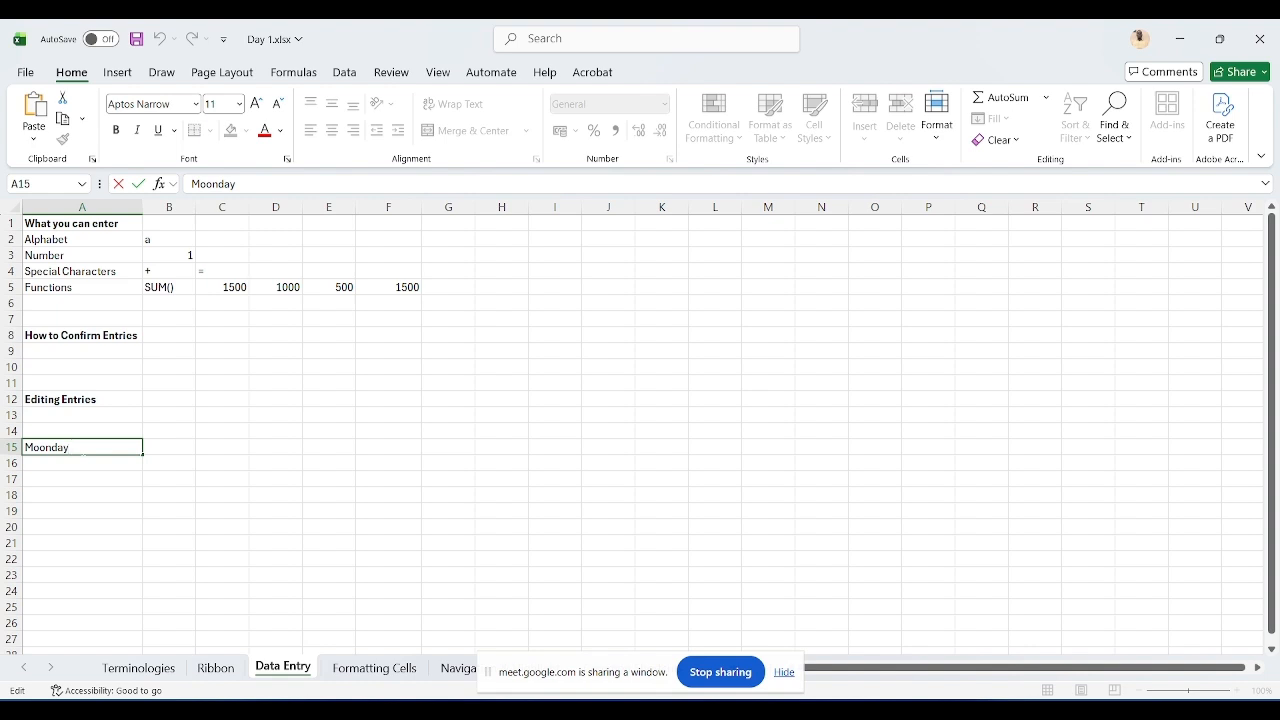
{"action": "key", "text": "Escape"}
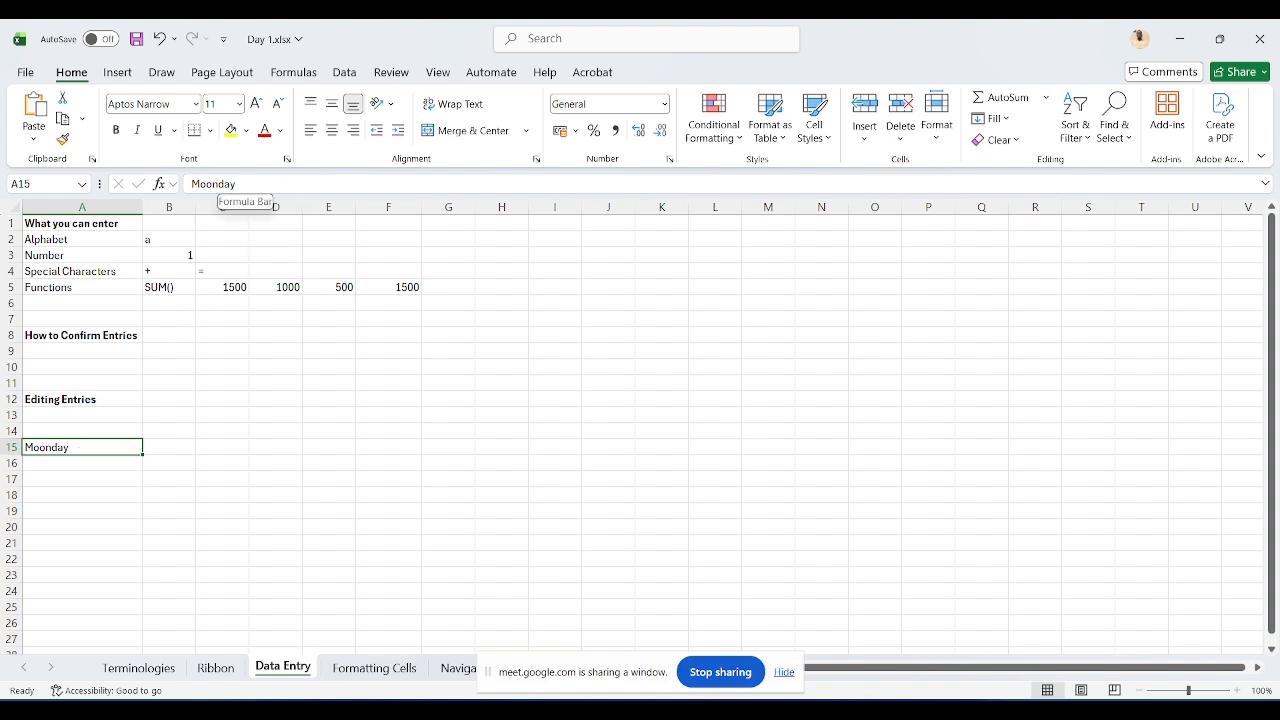
Step: Correct A15 to Monday in the formula bar, keeping the cell selected
{"action": "left_click", "coordinate": [241, 184]}
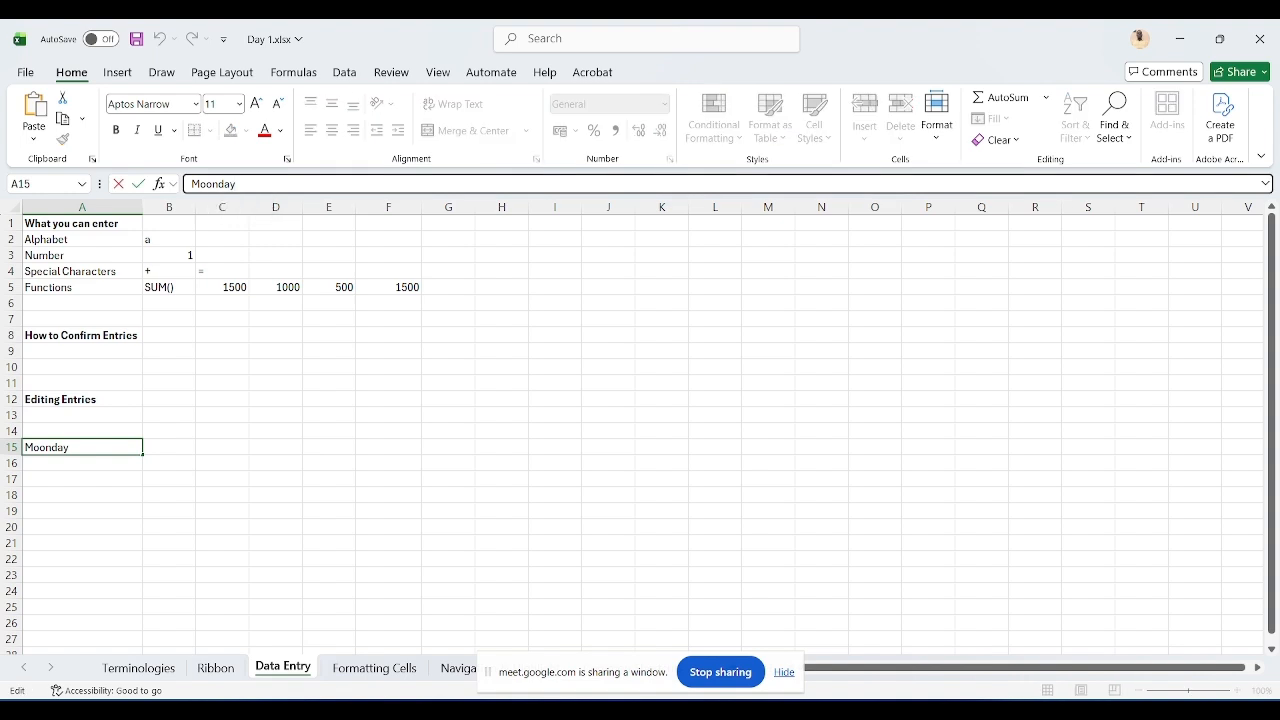
{"action": "key", "text": "BackSpace"}
{"action": "key", "text": "BackSpace"}
{"action": "key", "text": "BackSpace"}
{"action": "key", "text": "BackSpace"}
{"action": "type", "text": "nda"}
{"action": "key", "text": "ctrl+Return"}
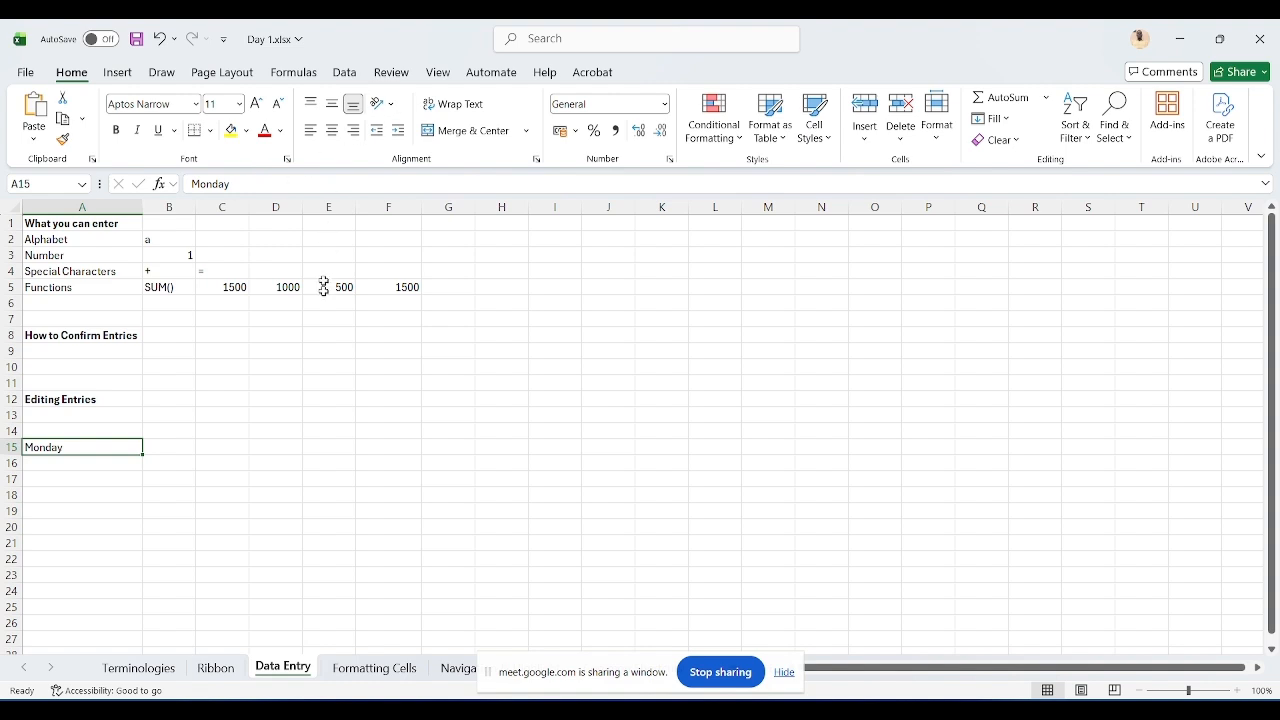
Step: Switch to the Formatting Cells sheet and set the font of A1:F11 to Cambria, size 12
{"action": "left_click", "coordinate": [370, 667]}
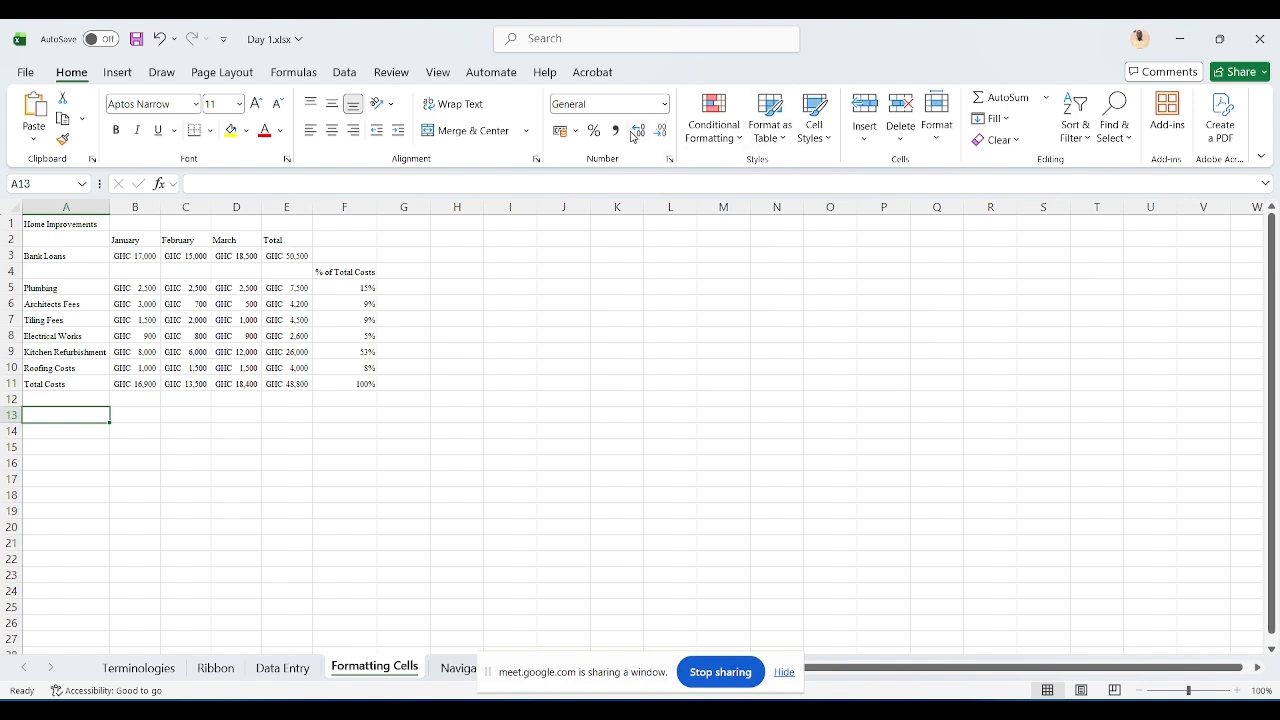
{"action": "left_click", "coordinate": [69, 224]}
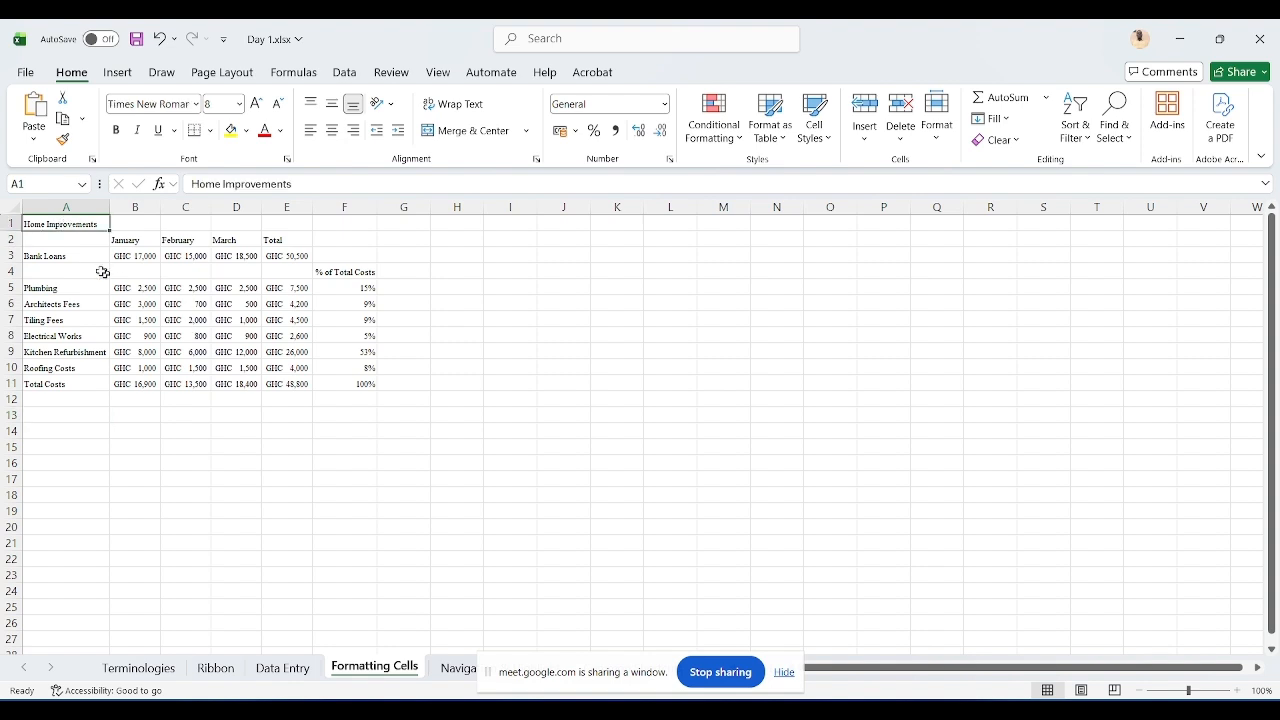
{"action": "left_click_drag", "start_coordinate": [69, 224], "coordinate": [360, 390]}
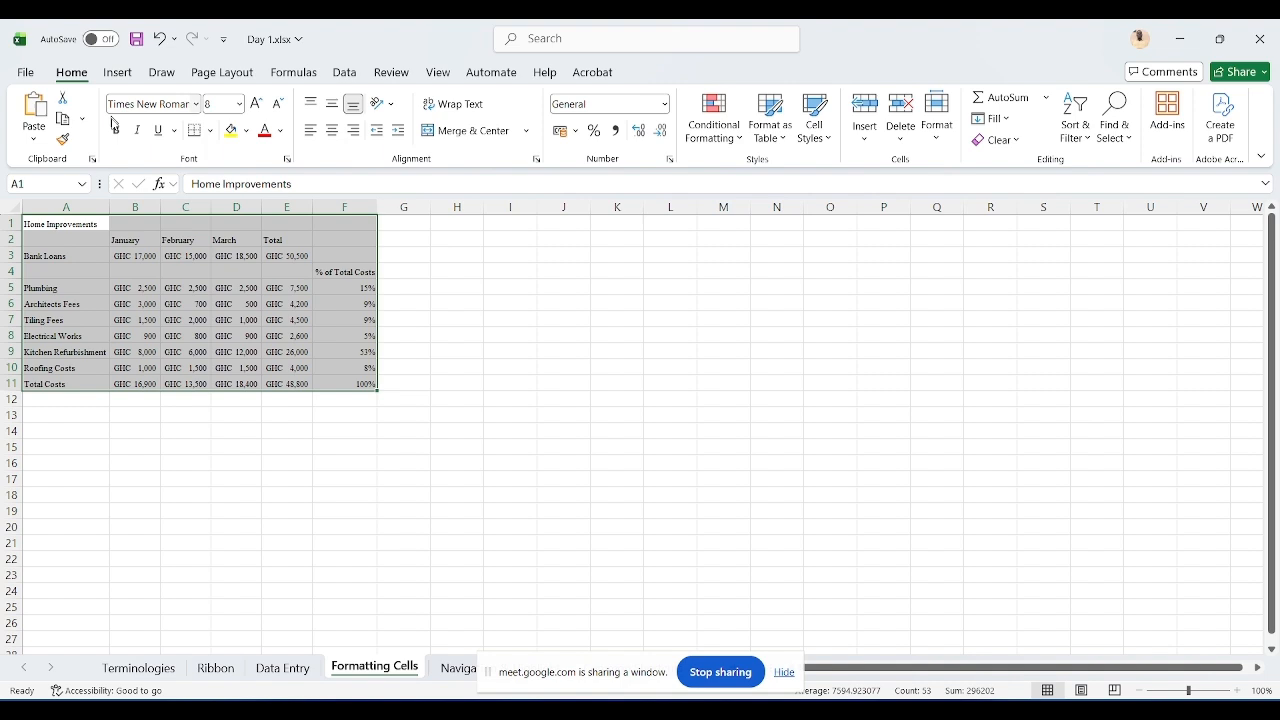
{"action": "left_click", "coordinate": [194, 104]}
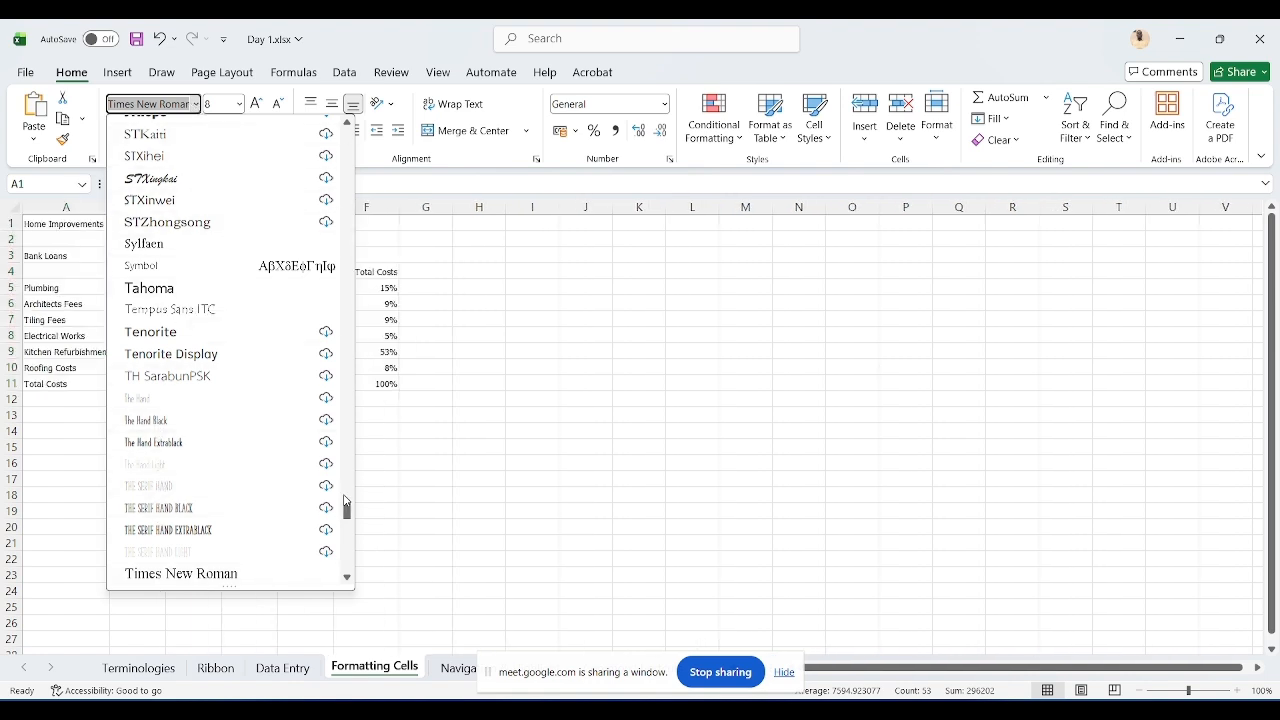
{"action": "left_click_drag", "start_coordinate": [345, 510], "coordinate": [346, 247]}
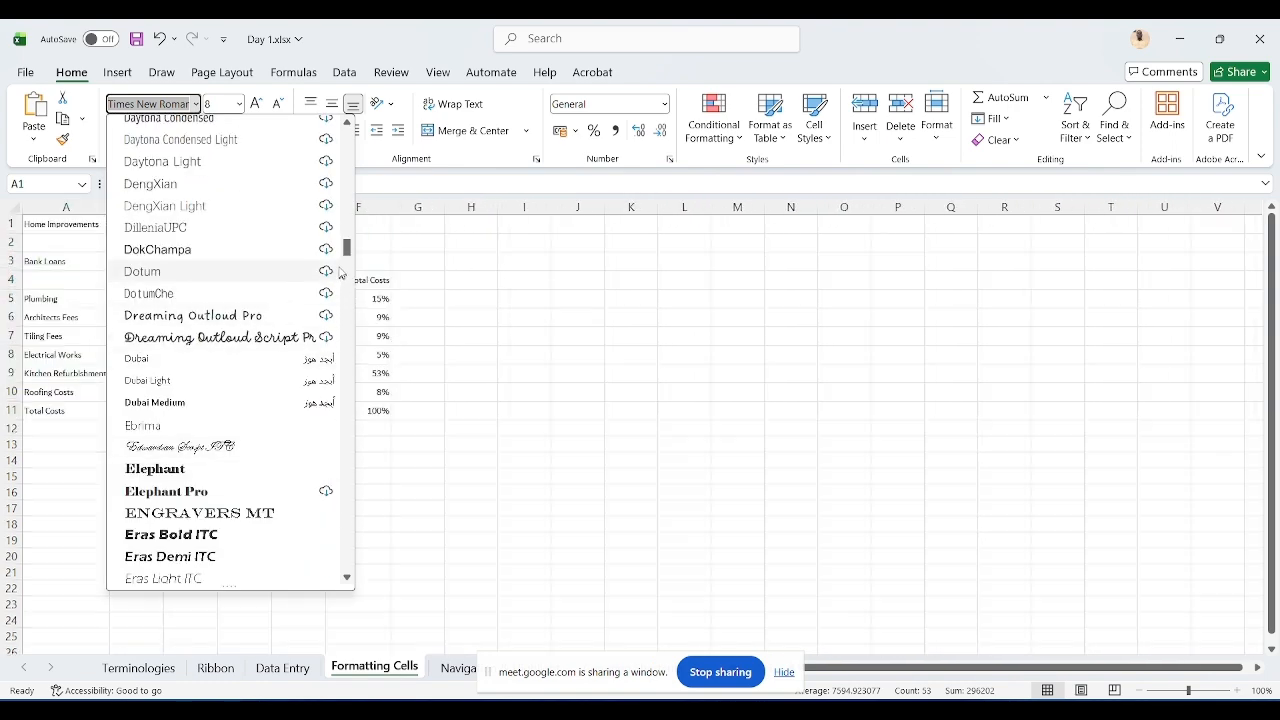
{"action": "scroll", "coordinate": [344, 218], "scroll_direction": "up", "scroll_amount": 1}
{"action": "mouse_move", "coordinate": [344, 215]}
{"action": "left_mouse_down"}
{"action": "mouse_move", "coordinate": [345, 184]}
{"action": "mouse_move", "coordinate": [345, 205]}
{"action": "left_mouse_up"}
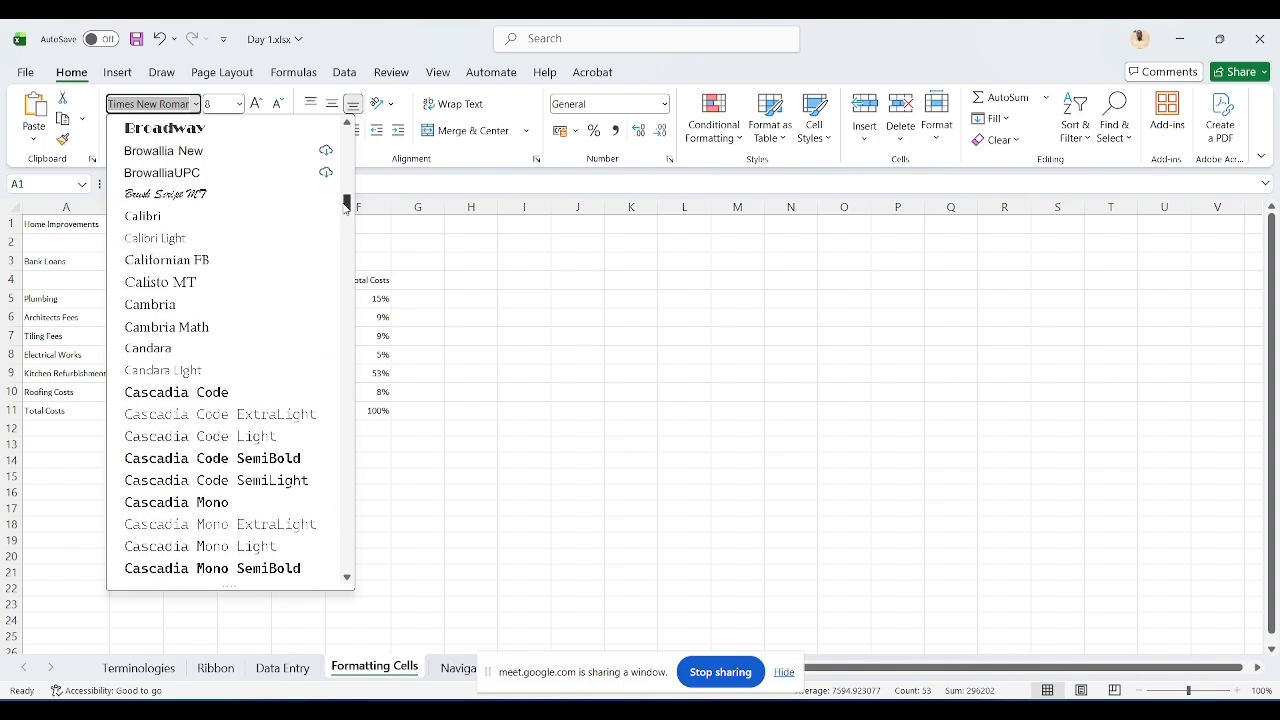
{"action": "left_click", "coordinate": [233, 308]}
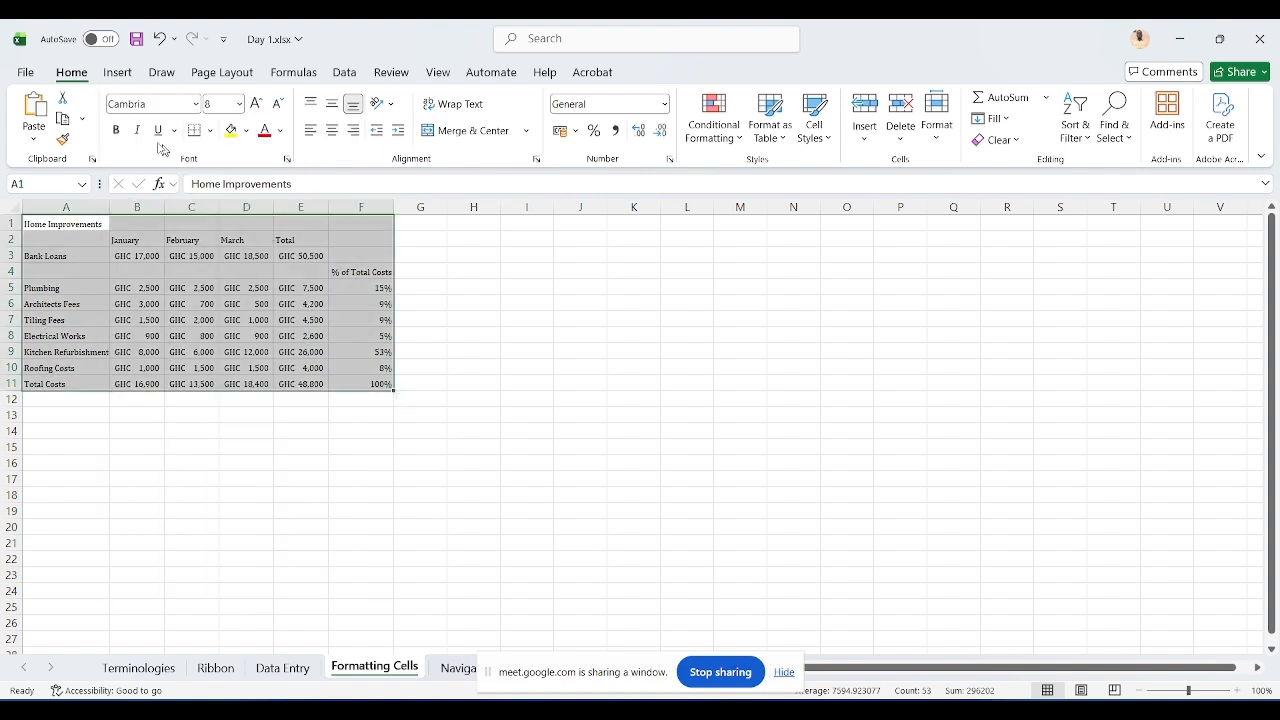
{"action": "left_click", "coordinate": [241, 105]}
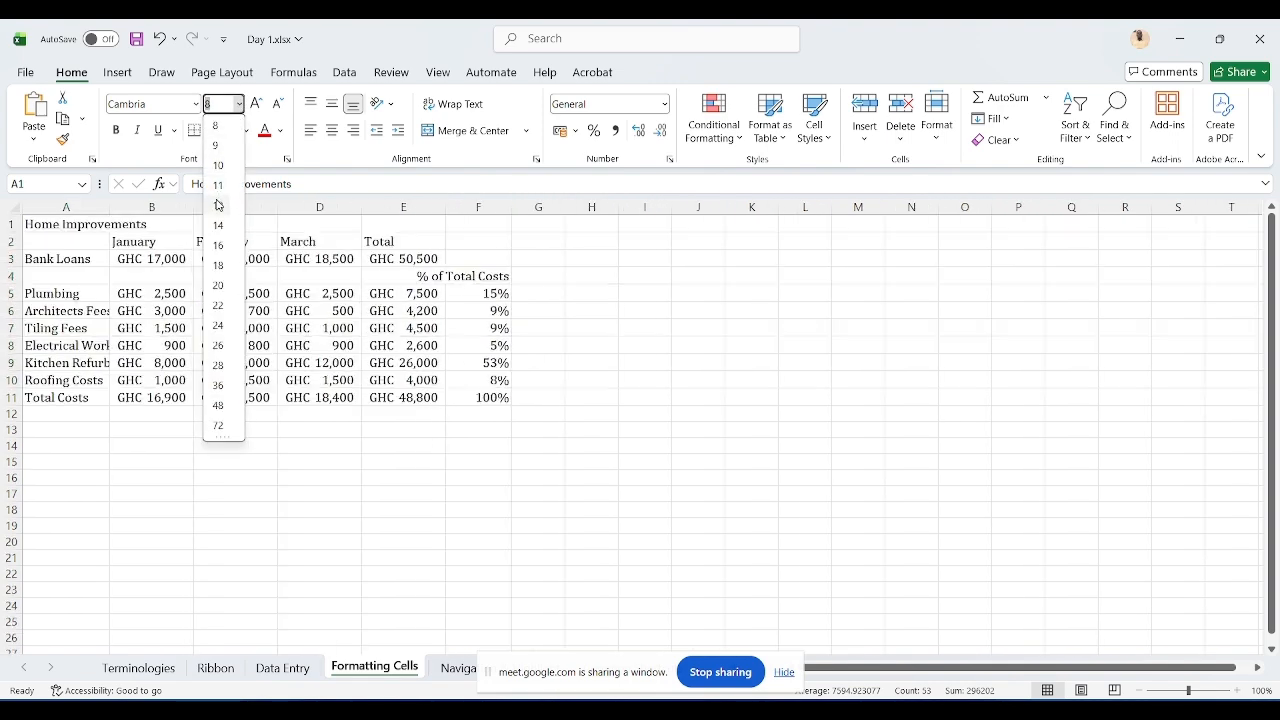
{"action": "left_click", "coordinate": [218, 206]}
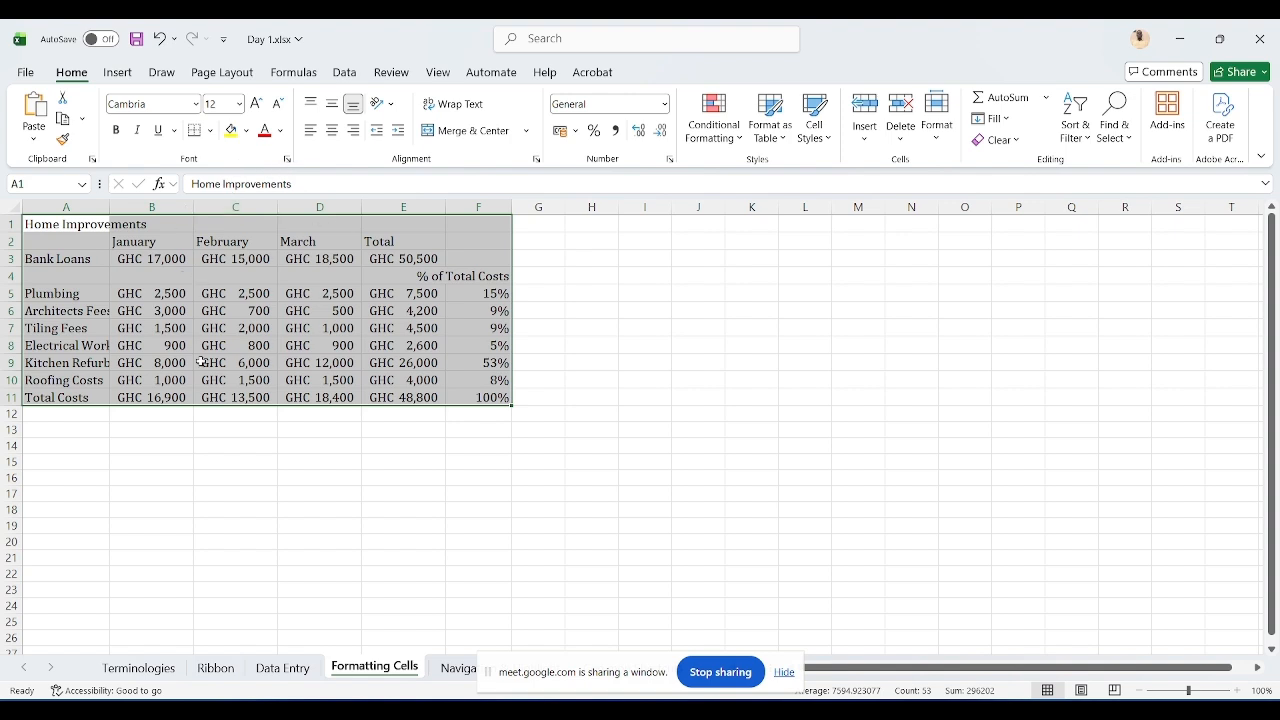
Step: Make the Home Improvements title in A1 bold
{"action": "left_click", "coordinate": [68, 224]}
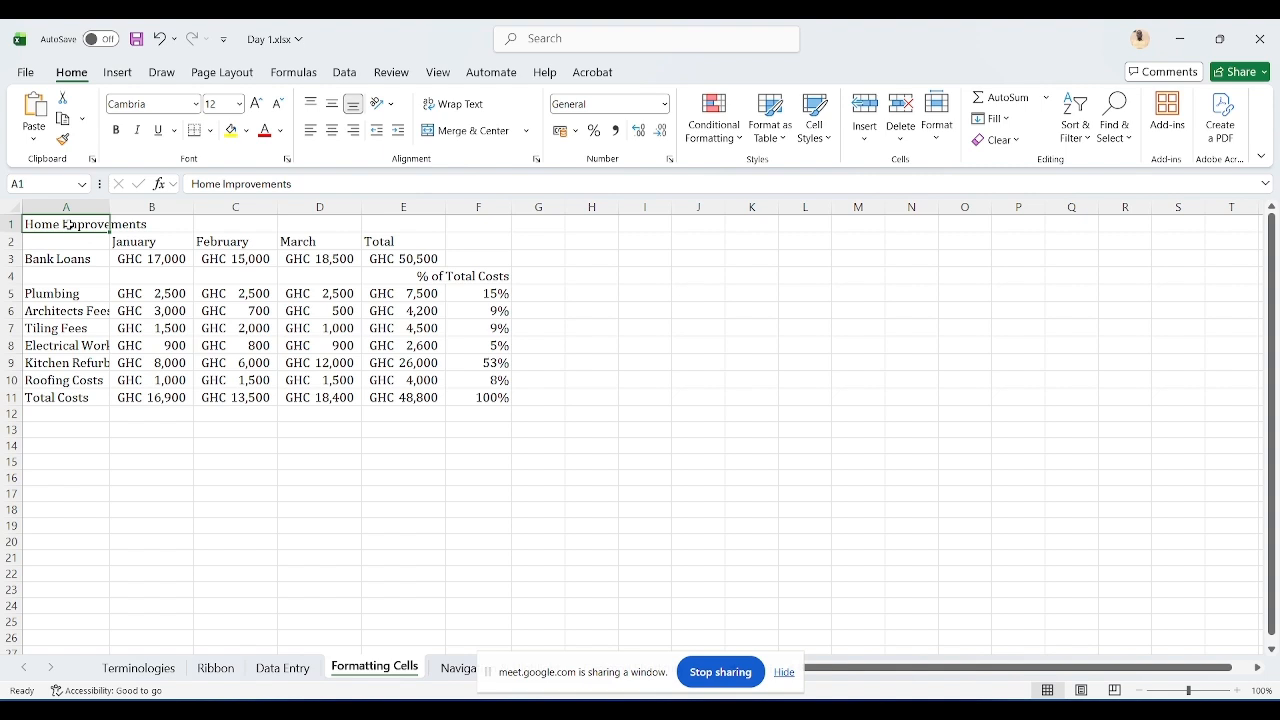
{"action": "left_click", "coordinate": [117, 131]}
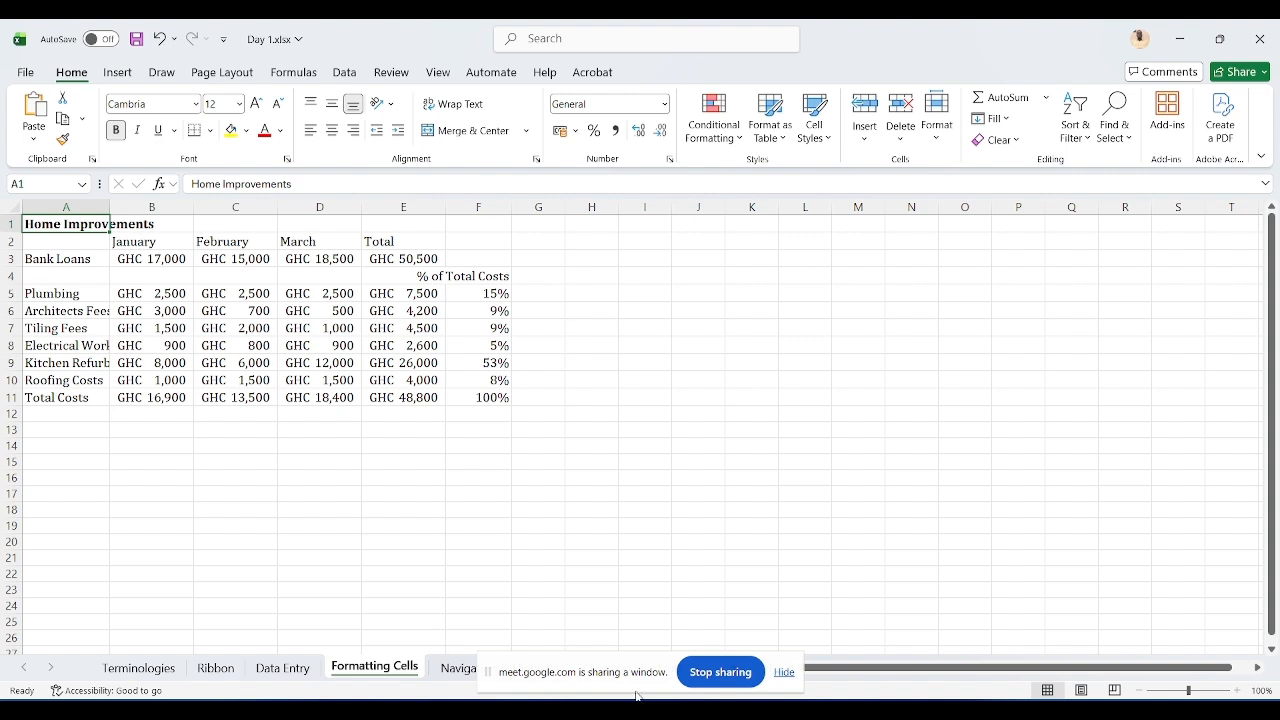
{"action": "left_click", "coordinate": [676, 618]}
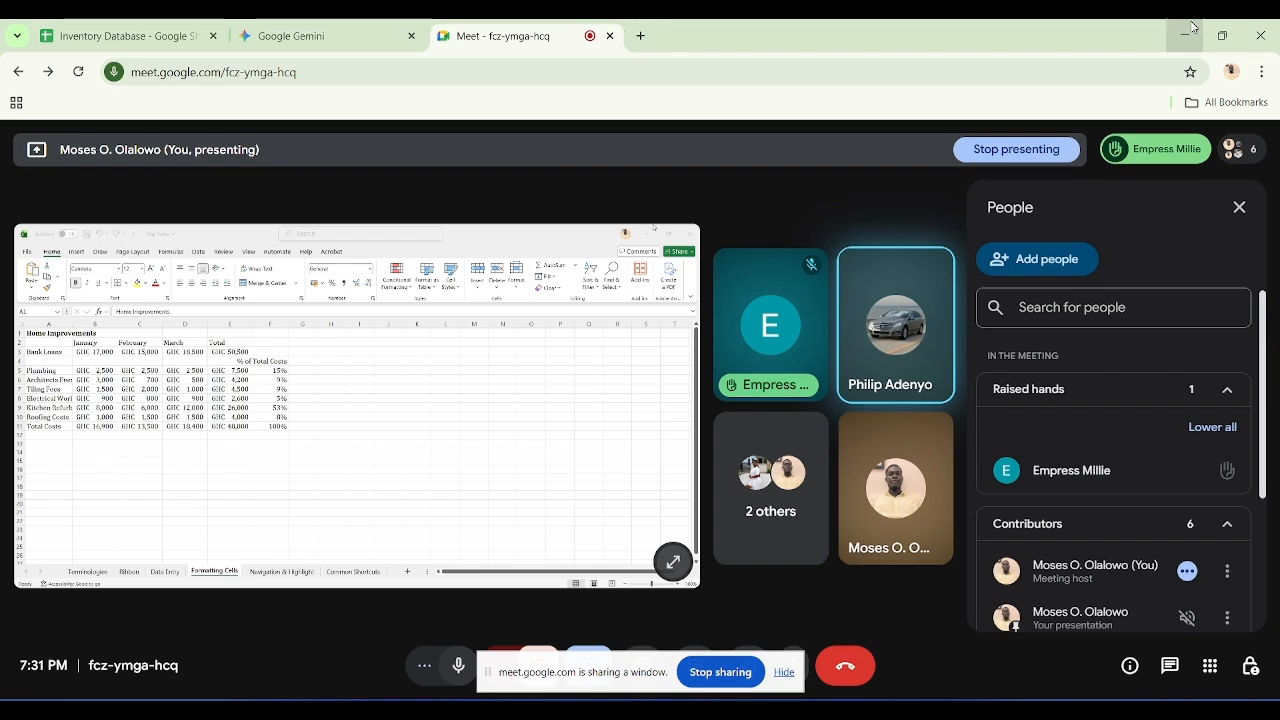
{"action": "left_click", "coordinate": [1193, 27]}
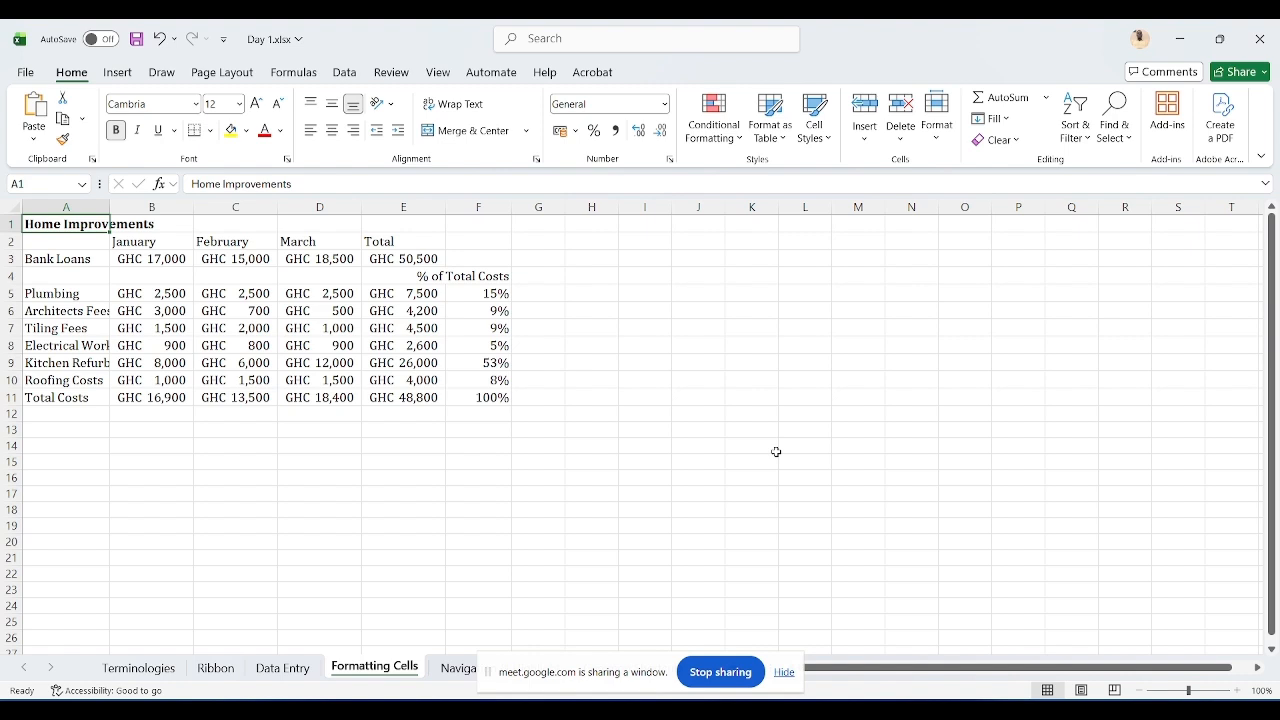
{"action": "key", "text": "XF86AudioRaiseVolume"}
Step: Give the month headers B2:E2 a green fill and white font colour
{"action": "left_click_drag", "start_coordinate": [170, 241], "coordinate": [390, 242]}
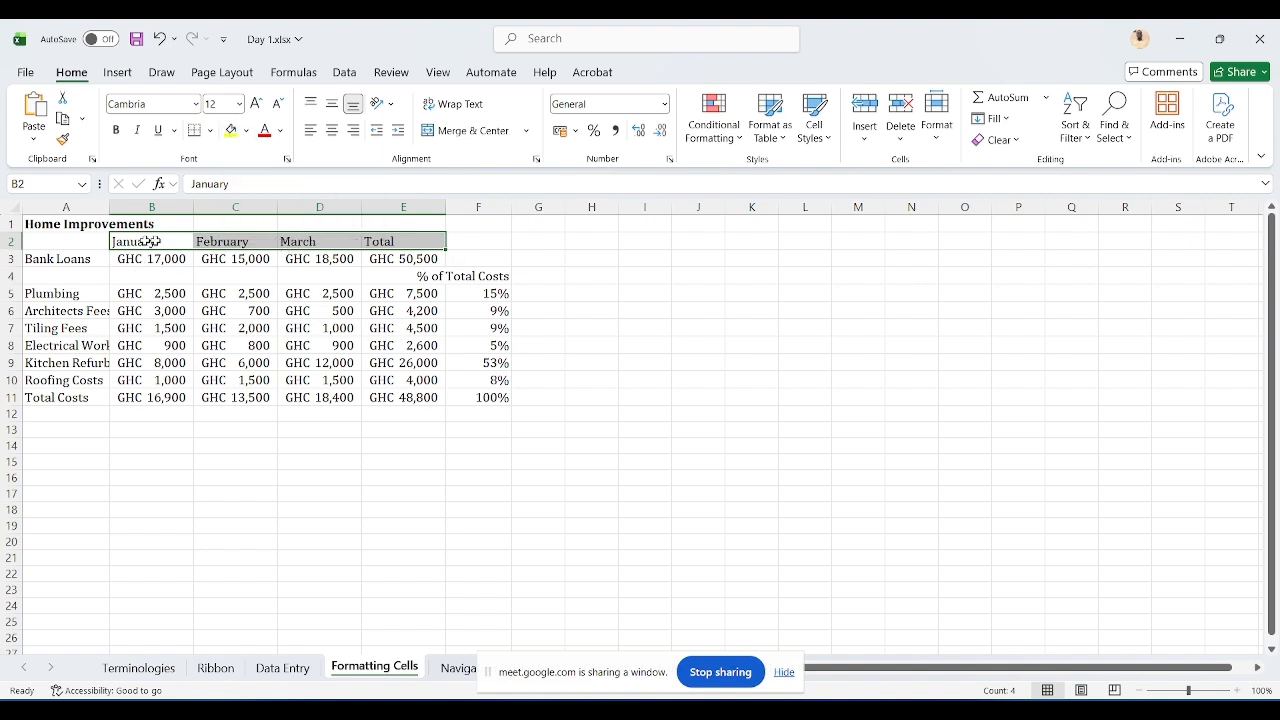
{"action": "left_click", "coordinate": [246, 132]}
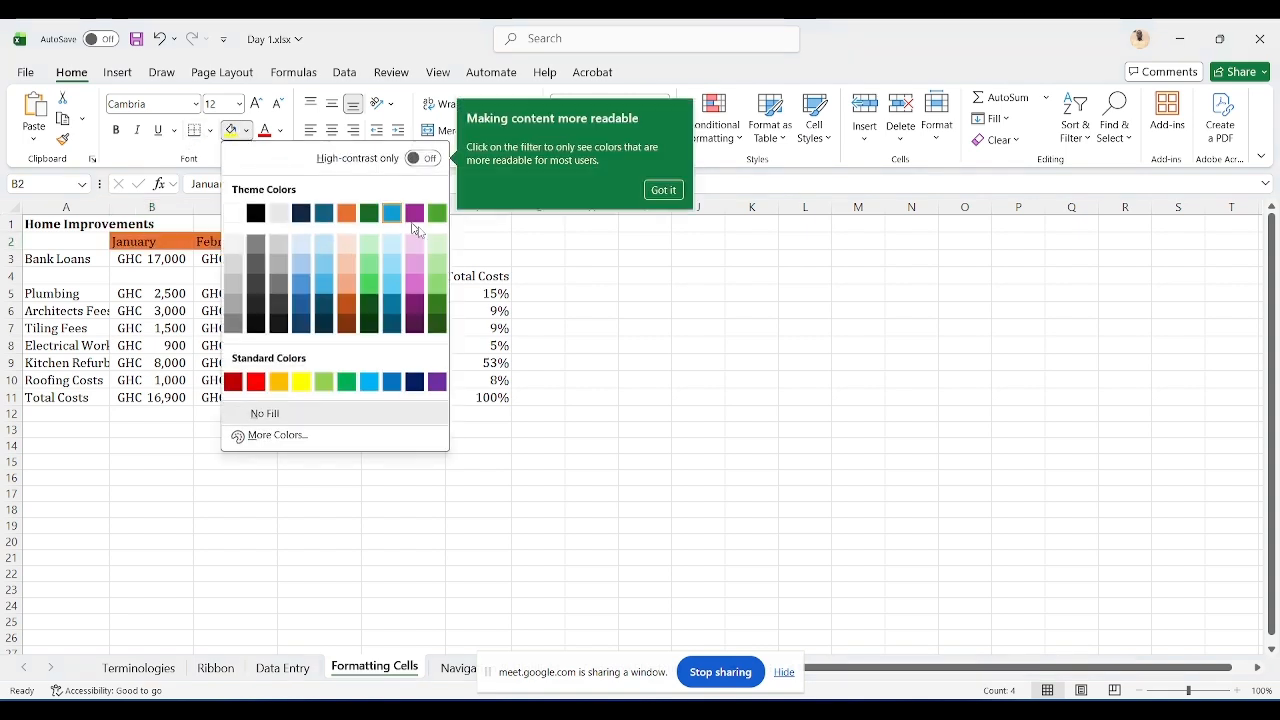
{"action": "left_click", "coordinate": [434, 291]}
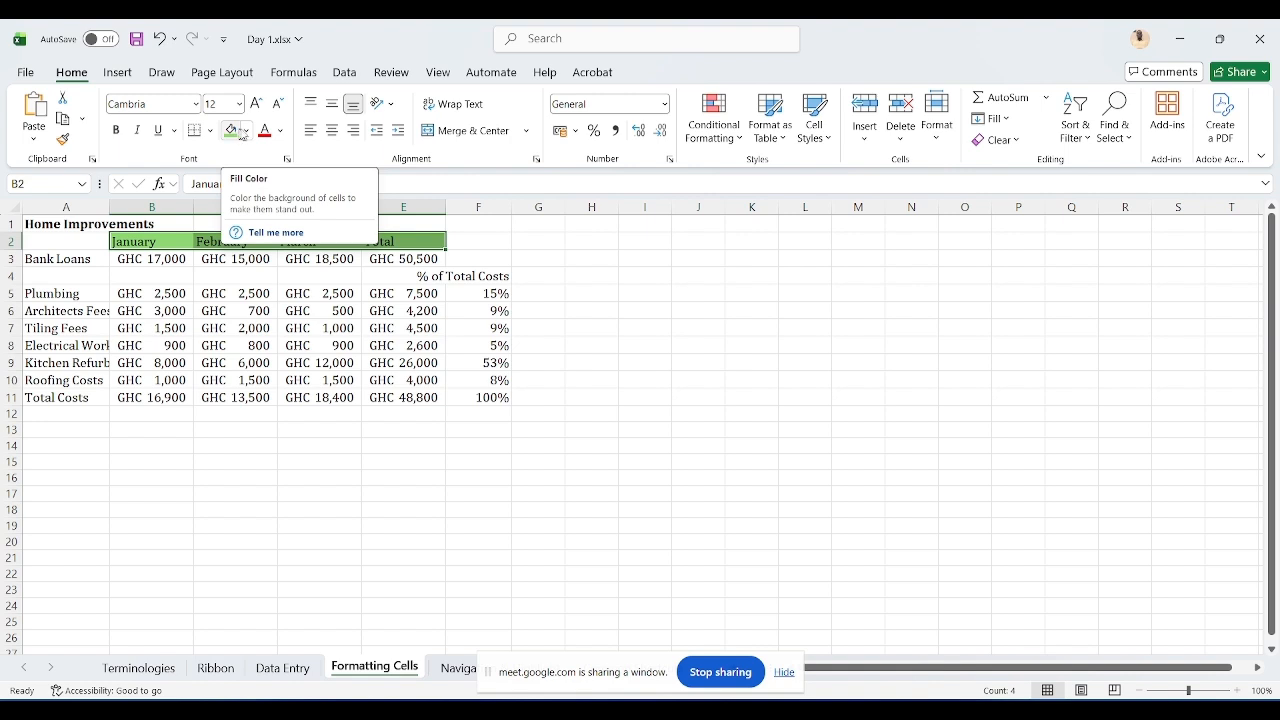
{"action": "left_click", "coordinate": [280, 133]}
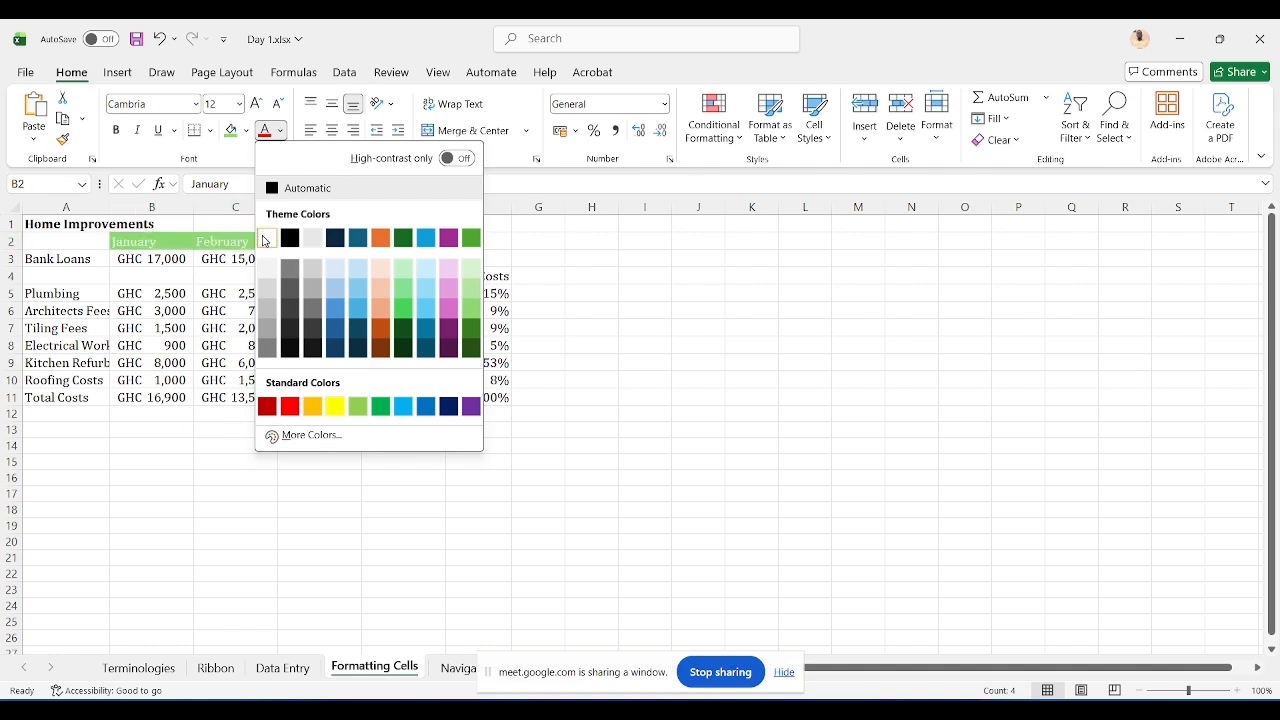
{"action": "left_click", "coordinate": [266, 239]}
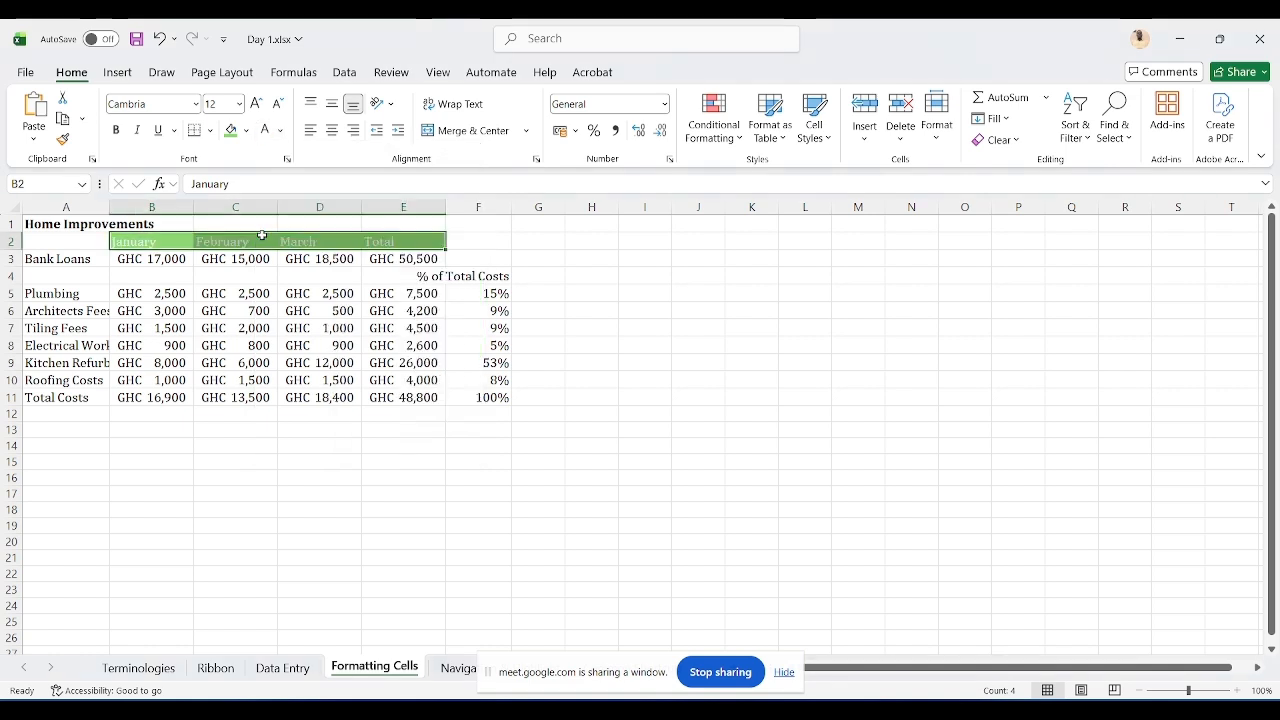
{"action": "left_click", "coordinate": [421, 494]}
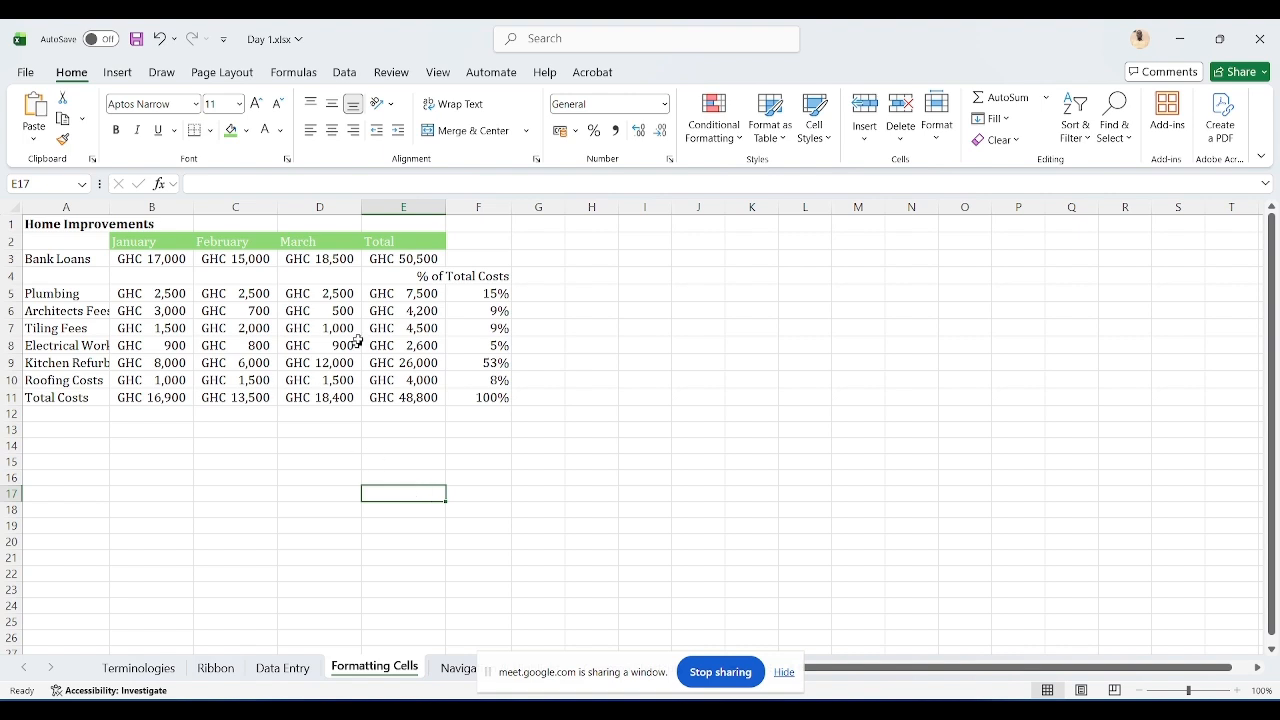
Step: Switch to Google Meet, admit the waiting guest to the meeting, and return to the workbook
{"action": "left_click", "coordinate": [67, 222]}
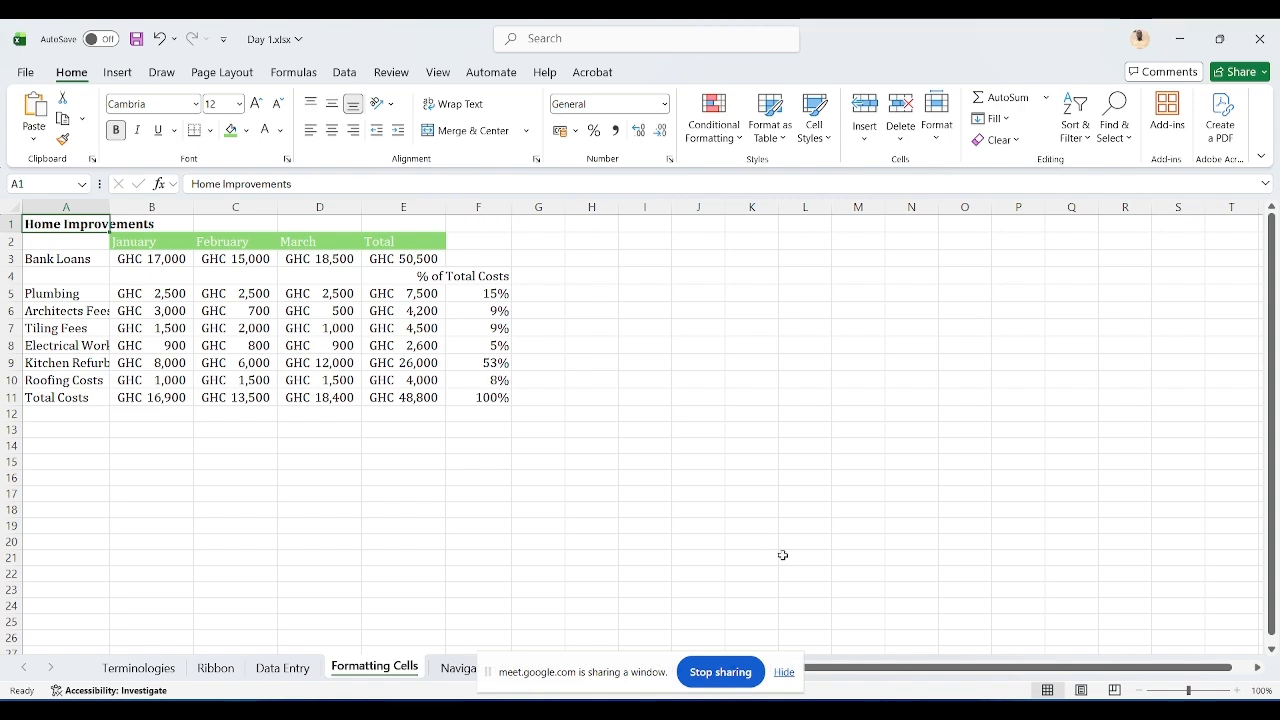
{"action": "left_click", "coordinate": [680, 620]}
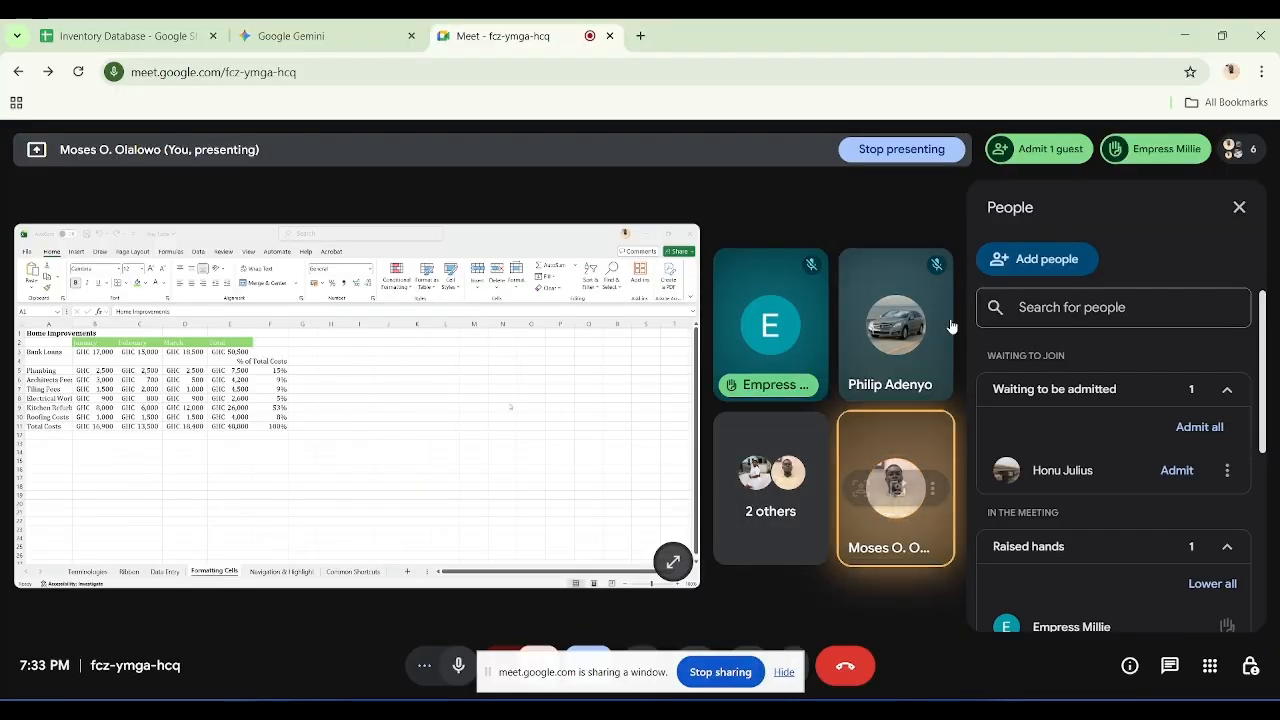
{"action": "left_click", "coordinate": [1040, 165]}
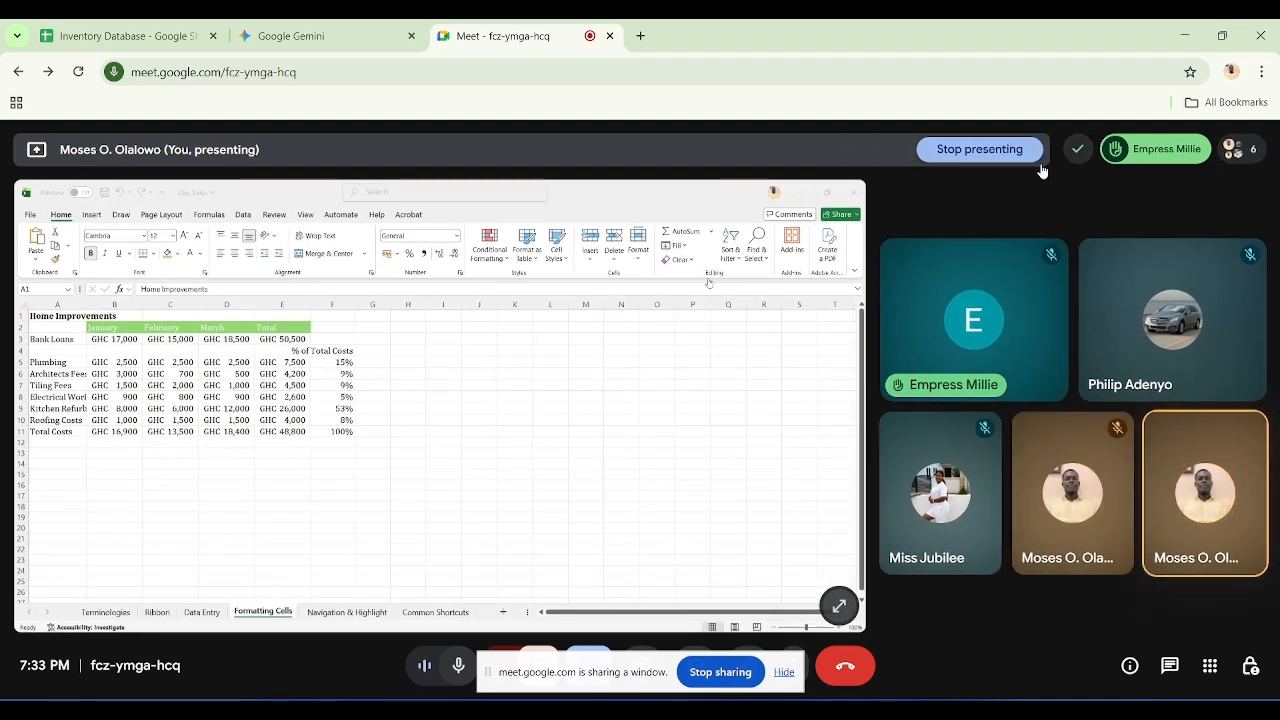
{"action": "left_click", "coordinate": [1079, 152]}
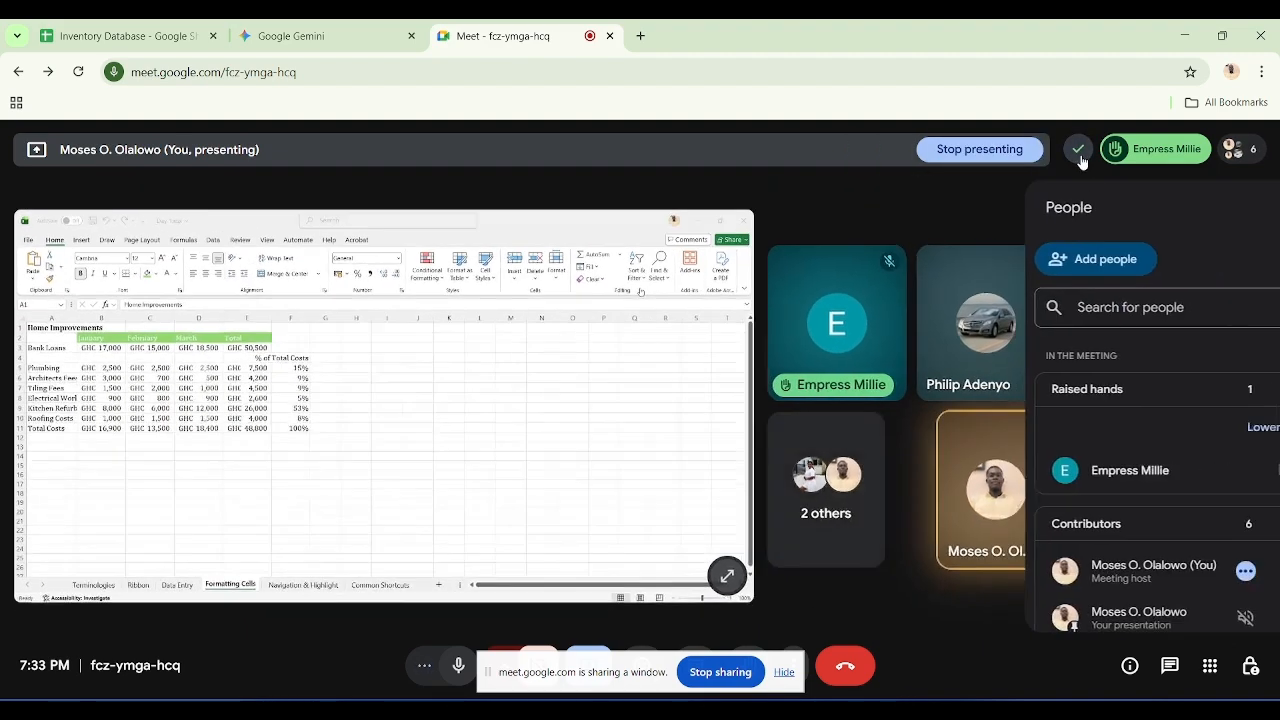
{"action": "left_click", "coordinate": [1188, 27]}
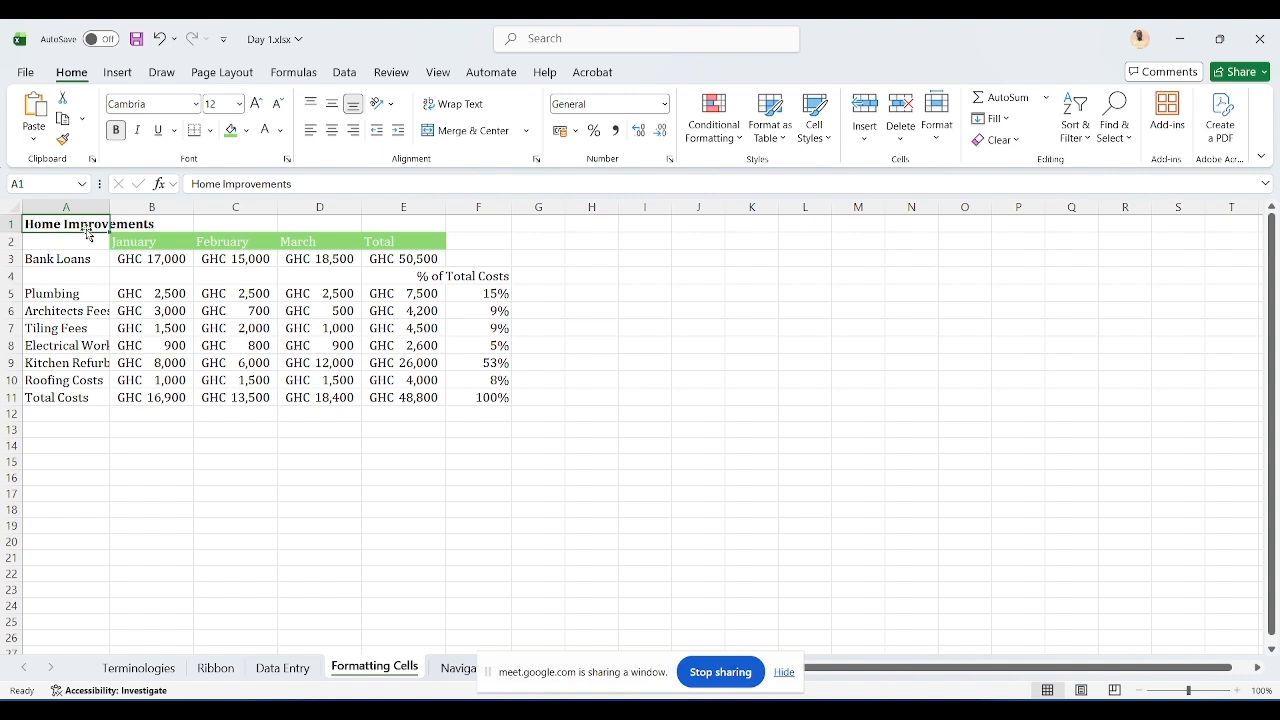
Step: Merge and center the Home Improvements title across A1:F1
{"action": "left_click_drag", "start_coordinate": [80, 224], "coordinate": [483, 233]}
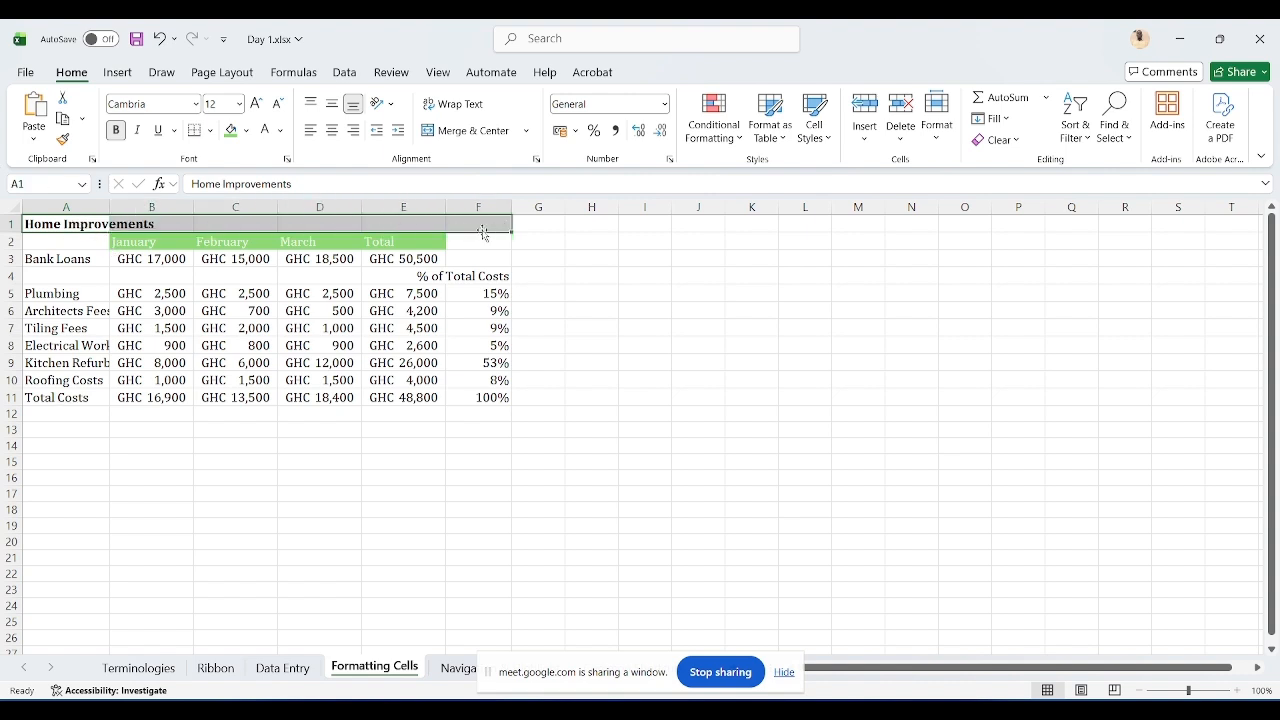
{"action": "left_click", "coordinate": [50, 223]}
{"action": "mouse_move", "coordinate": [50, 223]}
{"action": "left_mouse_down"}
{"action": "mouse_move", "coordinate": [473, 228]}
{"action": "mouse_move", "coordinate": [60, 224]}
{"action": "left_mouse_up"}
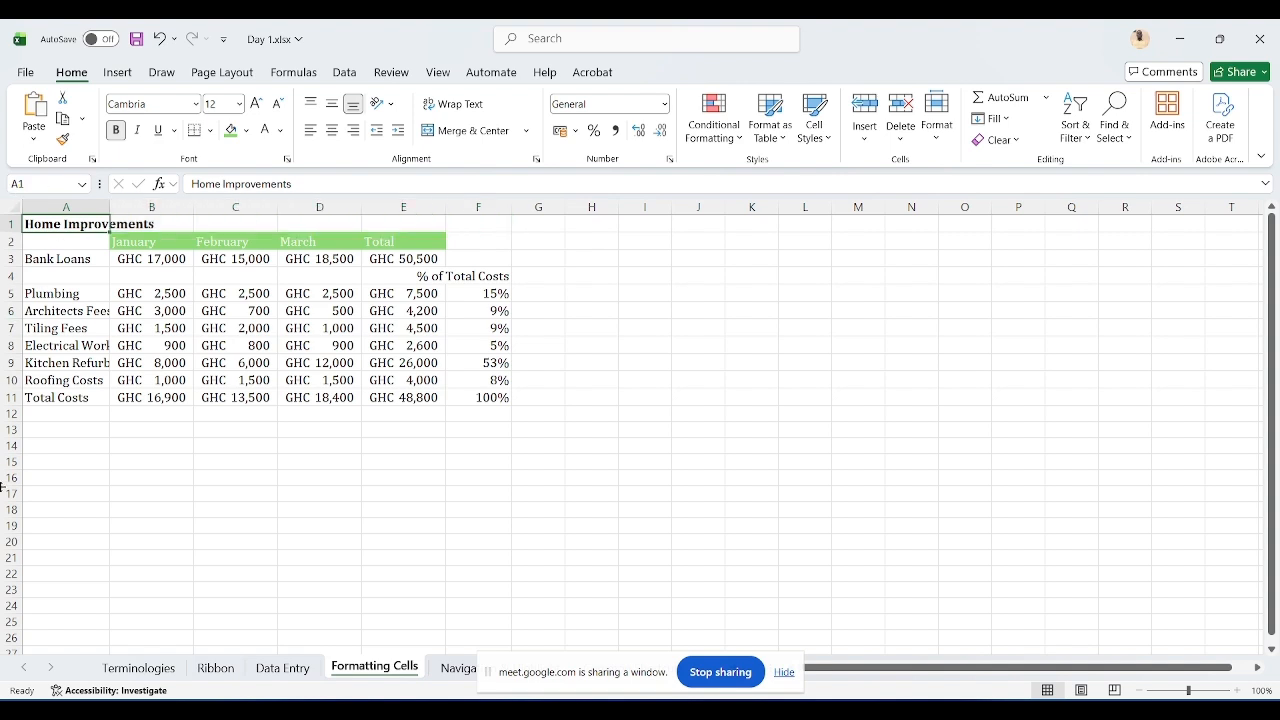
{"action": "key", "text": "shift+Right"}
{"action": "key", "text": "shift+Right"}
{"action": "key", "text": "shift+Right"}
{"action": "key", "text": "shift+Right"}
{"action": "key", "text": "shift+Right"}
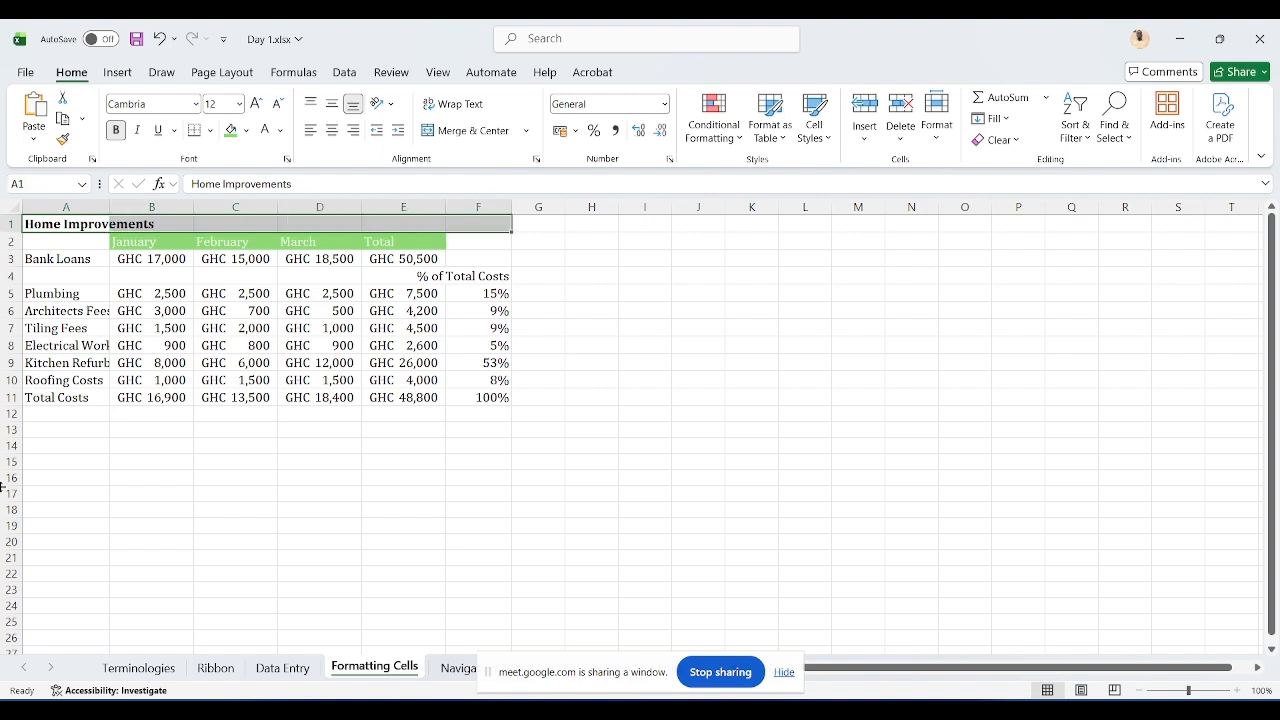
{"action": "left_click", "coordinate": [468, 134]}
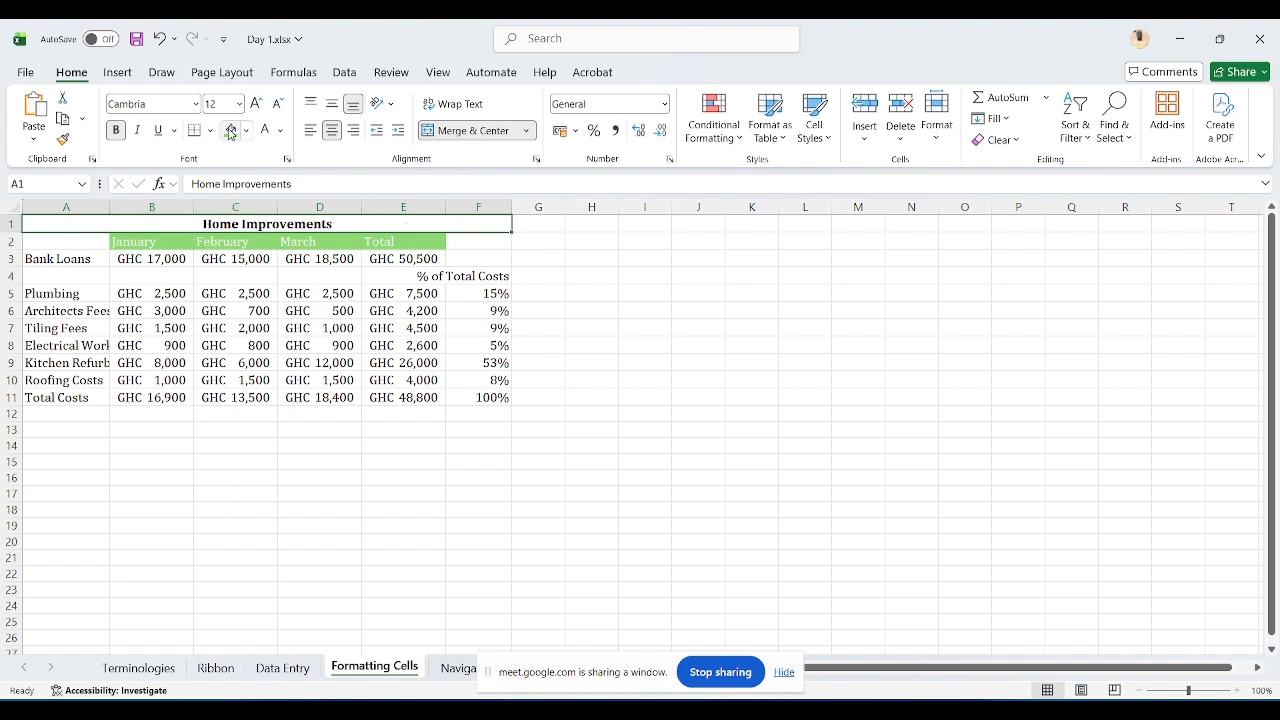
Step: Apply the green fill and white font colour to the merged title
{"action": "left_click", "coordinate": [229, 130]}
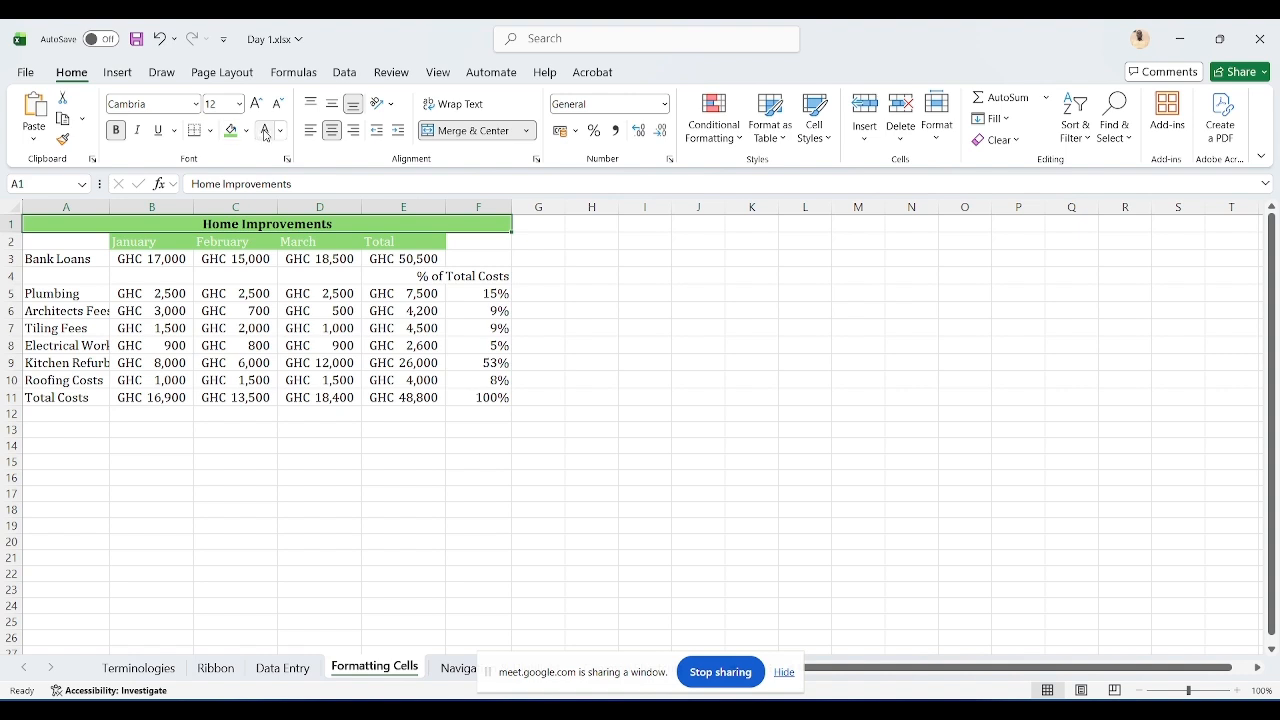
{"action": "left_click", "coordinate": [264, 130]}
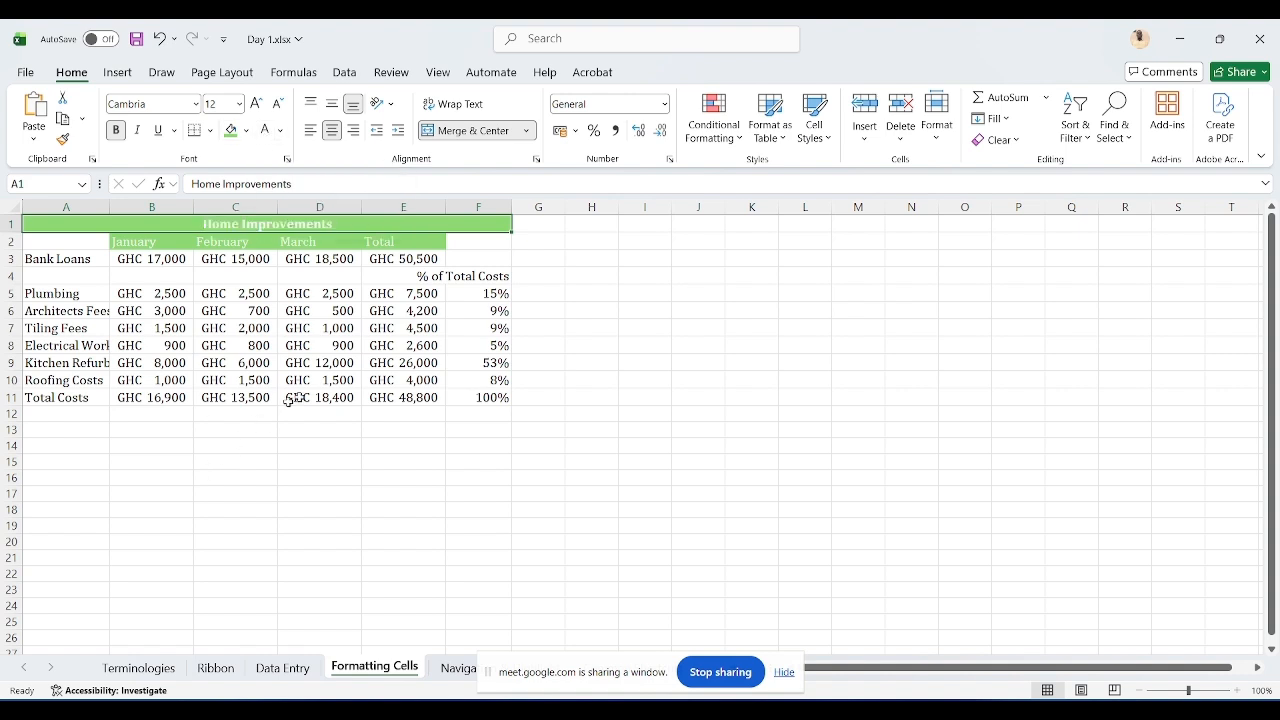
{"action": "left_click", "coordinate": [212, 436]}
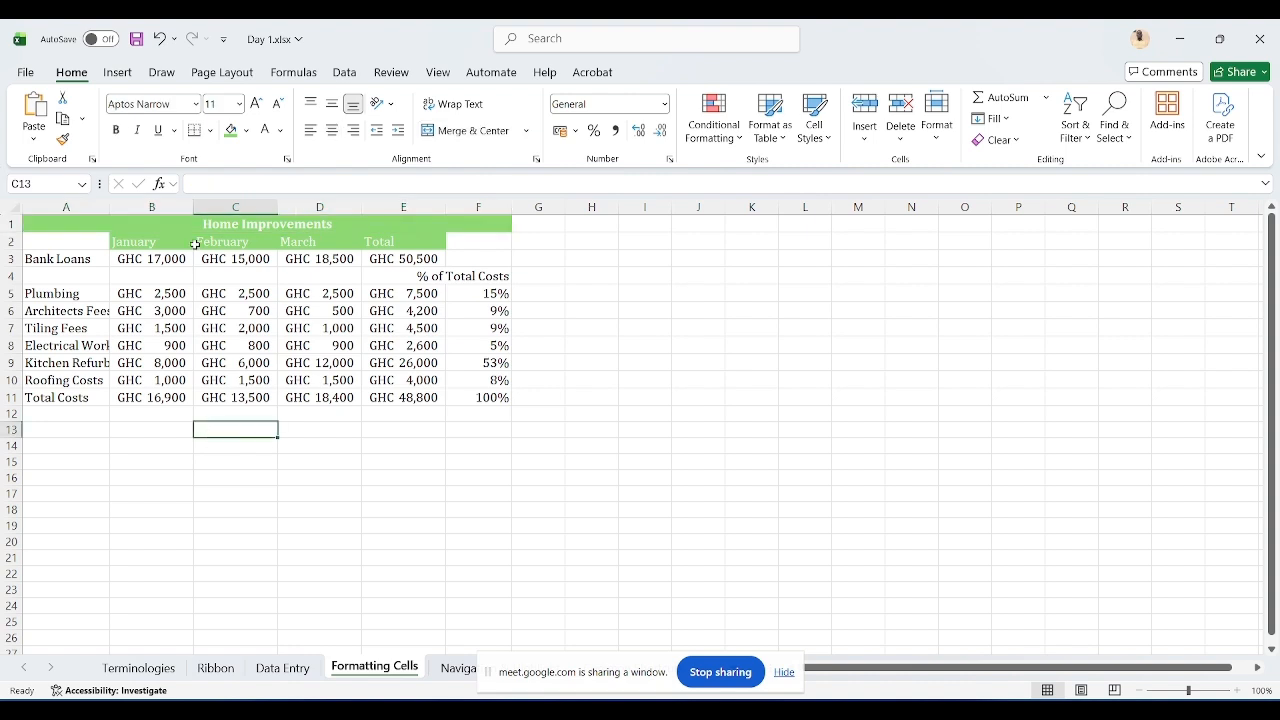
Step: Apply all borders to the data range A3:F11
{"action": "left_click", "coordinate": [78, 261]}
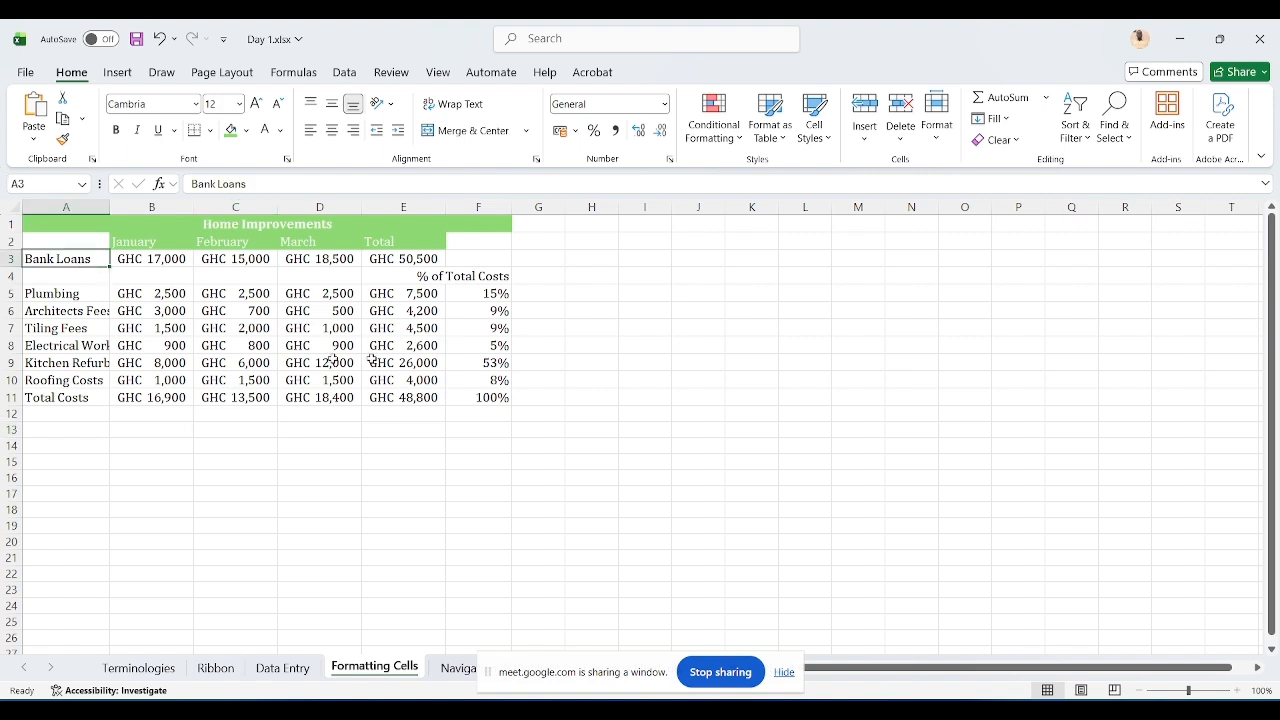
{"action": "left_click_drag", "start_coordinate": [79, 259], "coordinate": [510, 397]}
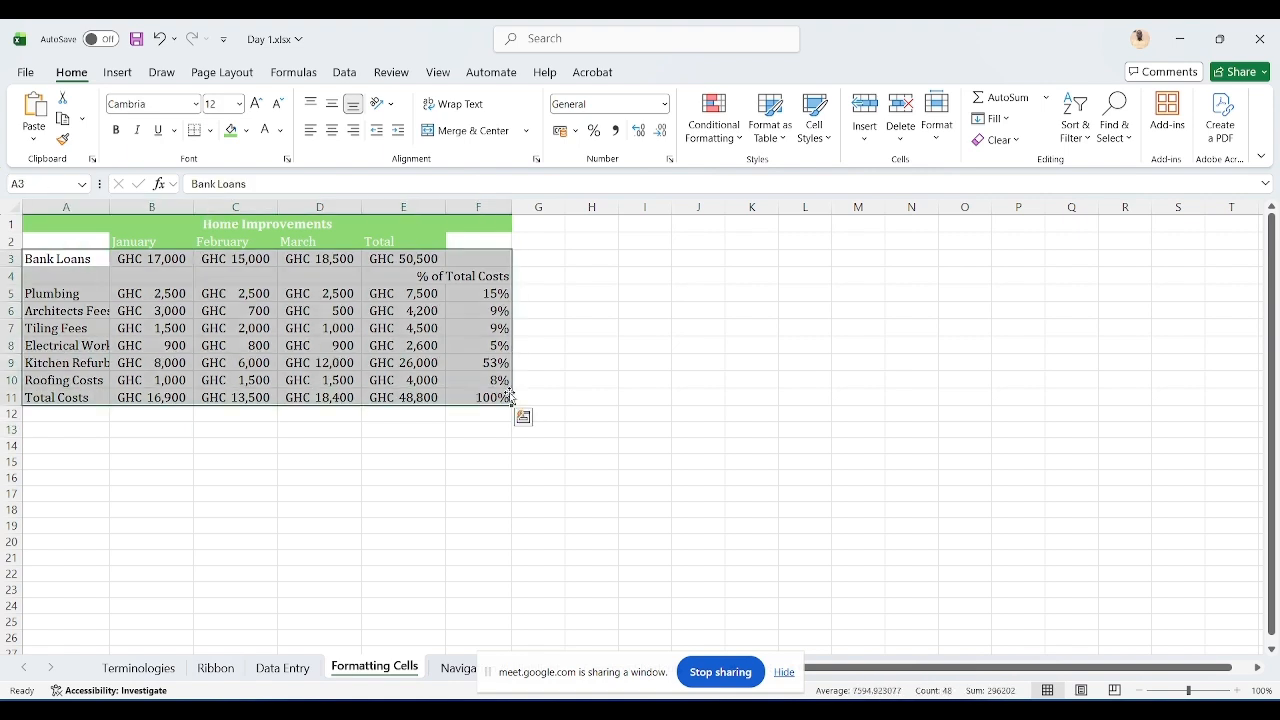
{"action": "left_click", "coordinate": [210, 131]}
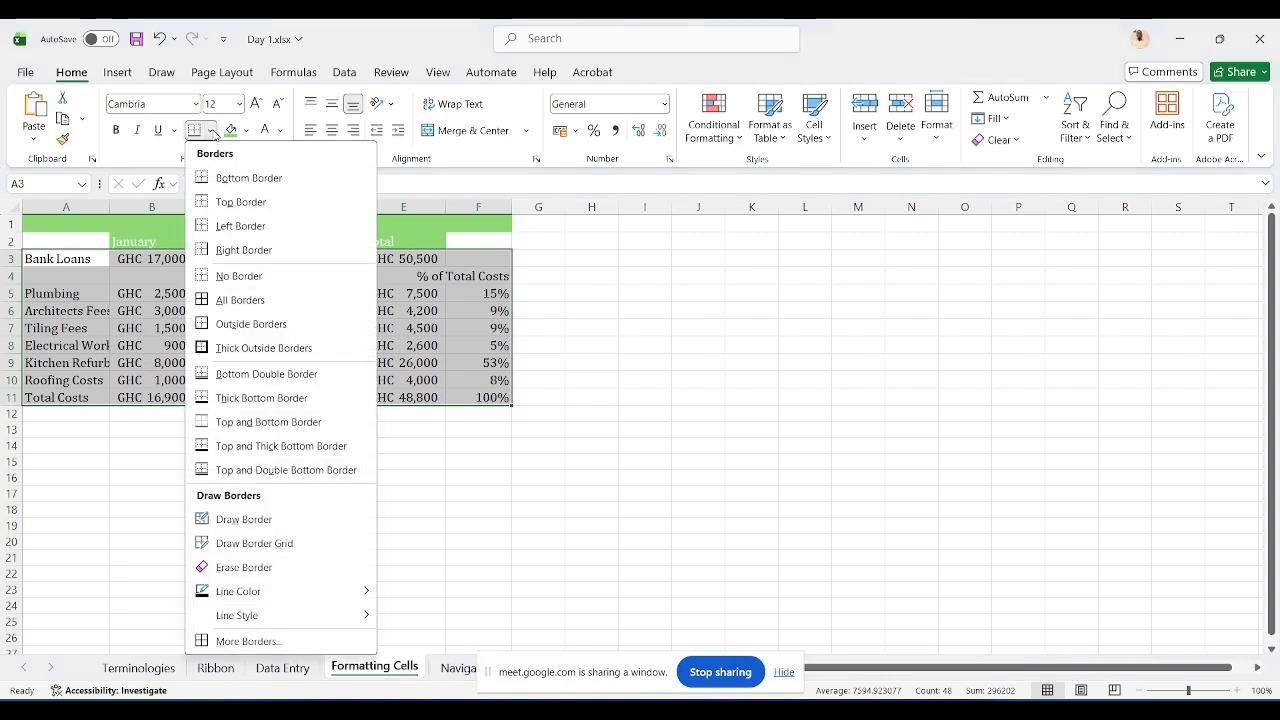
{"action": "left_click", "coordinate": [212, 132]}
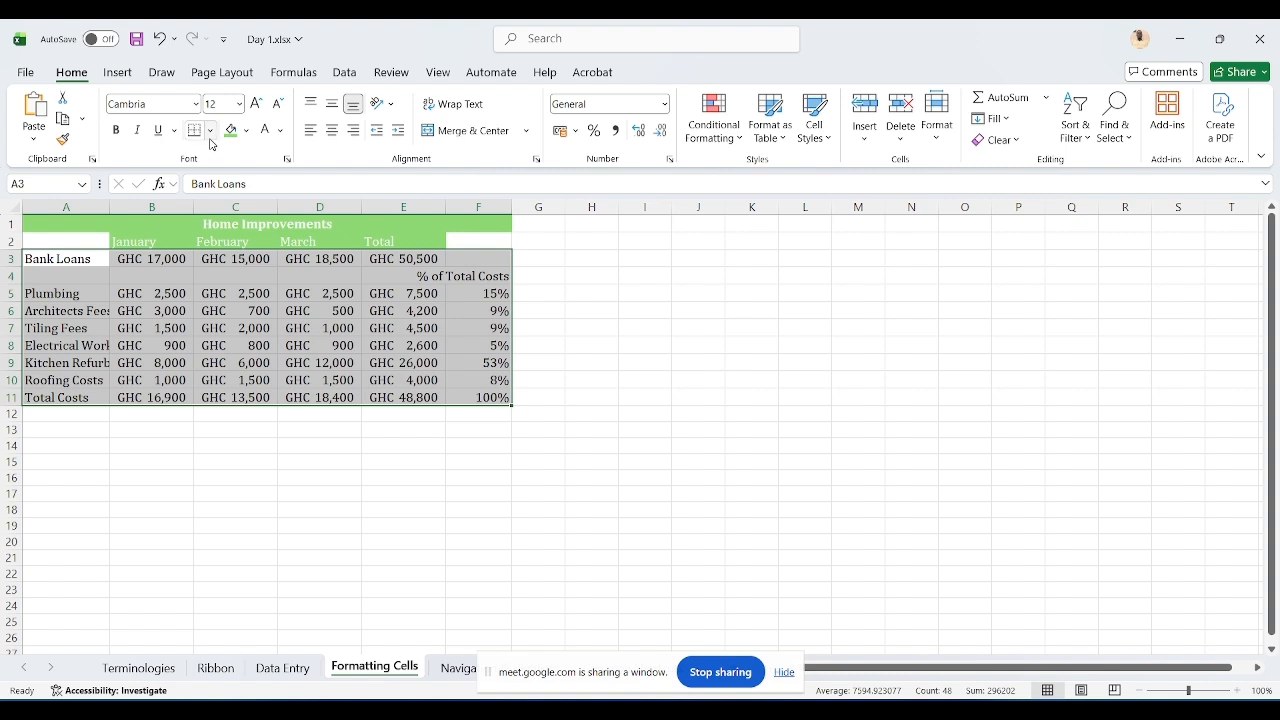
{"action": "left_click", "coordinate": [211, 133]}
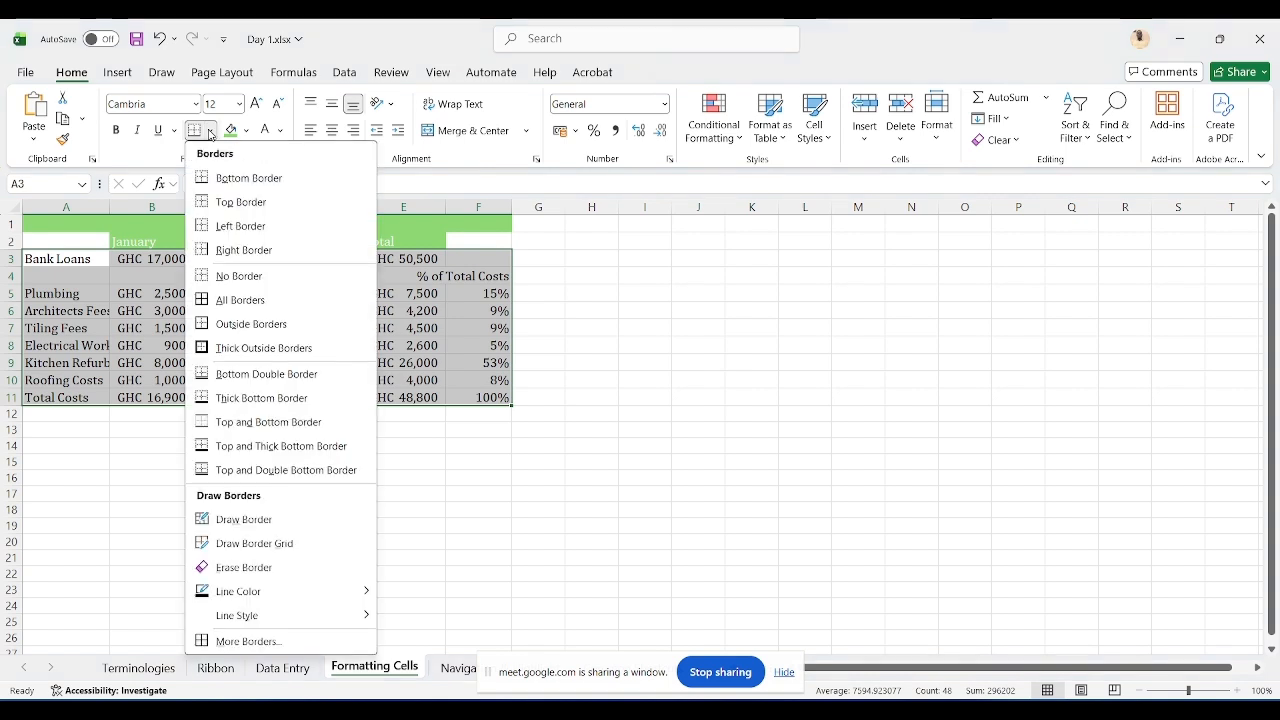
{"action": "left_click", "coordinate": [240, 300]}
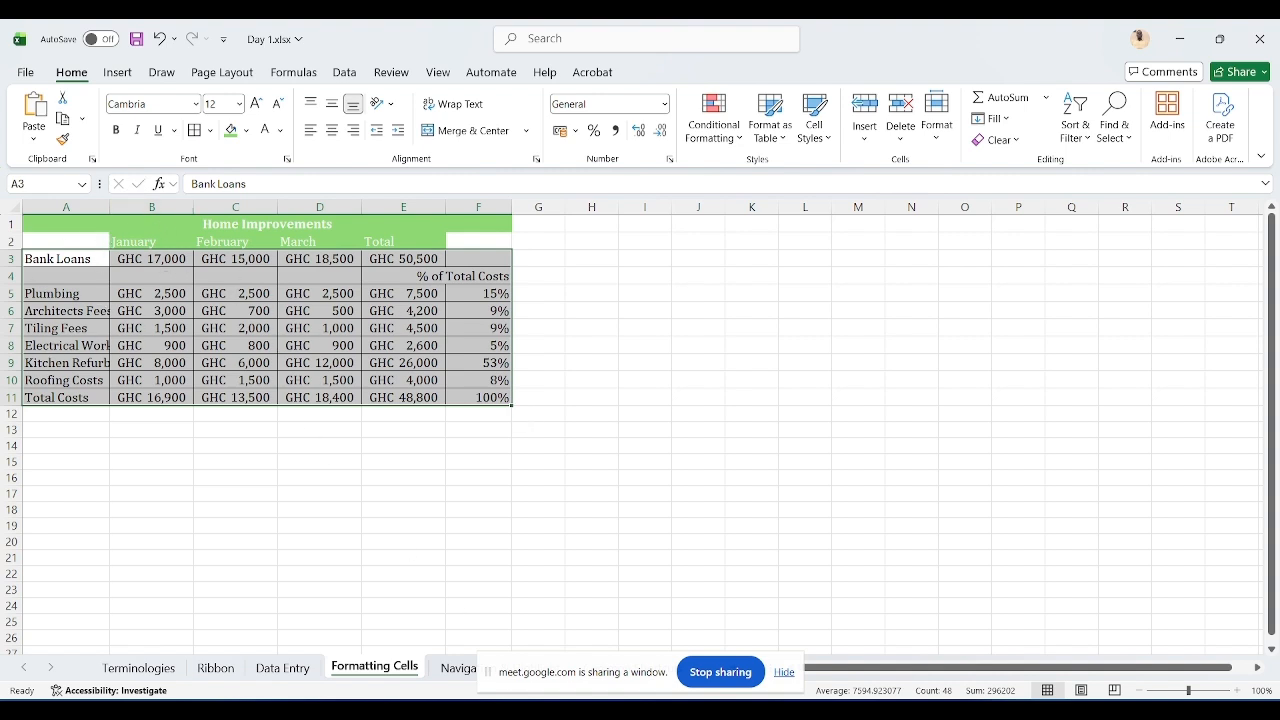
Step: Switch to Google Meet, admit the guest waiting to join, and go back to the workbook
{"action": "left_click", "coordinate": [714, 666]}
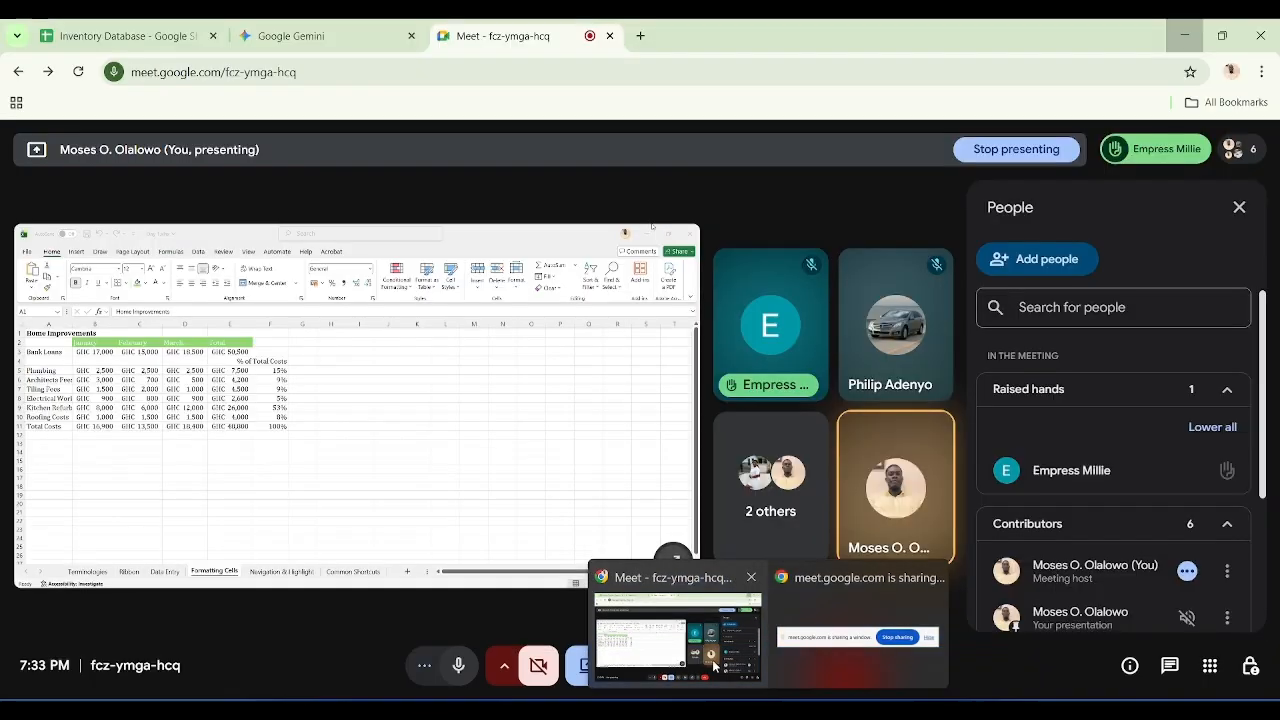
{"action": "left_click", "coordinate": [1040, 149]}
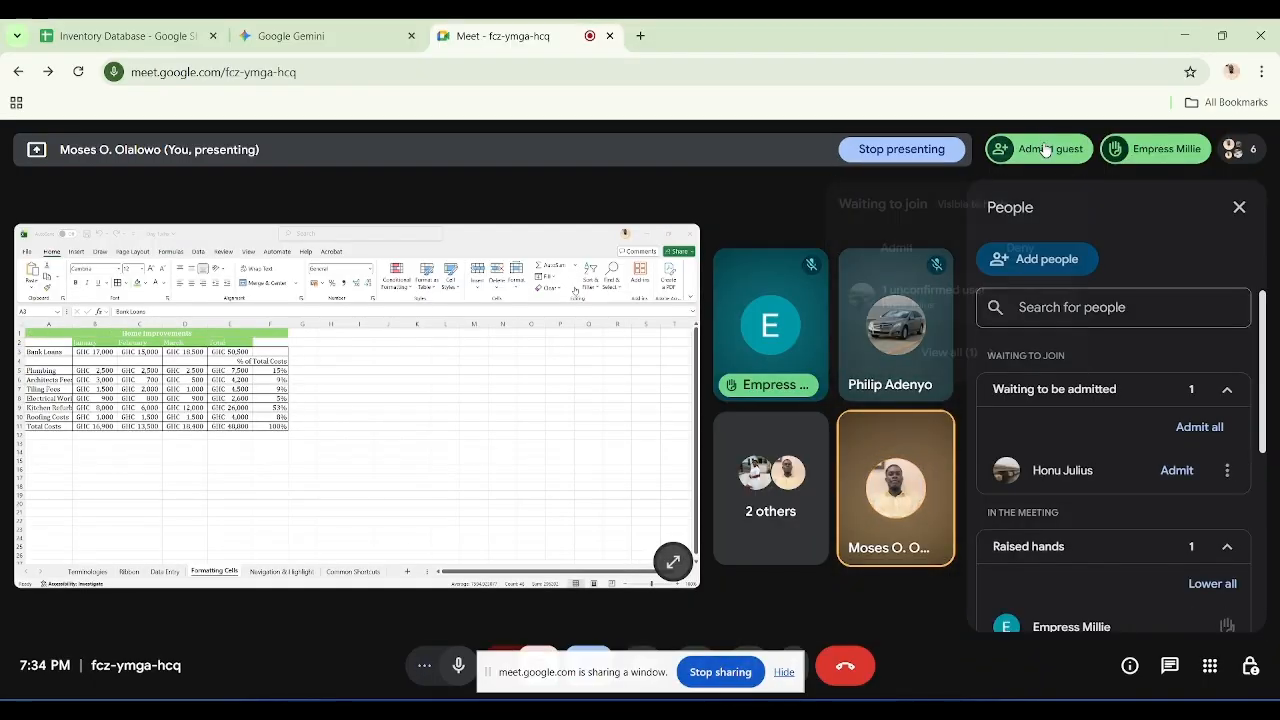
{"action": "left_click", "coordinate": [1045, 150]}
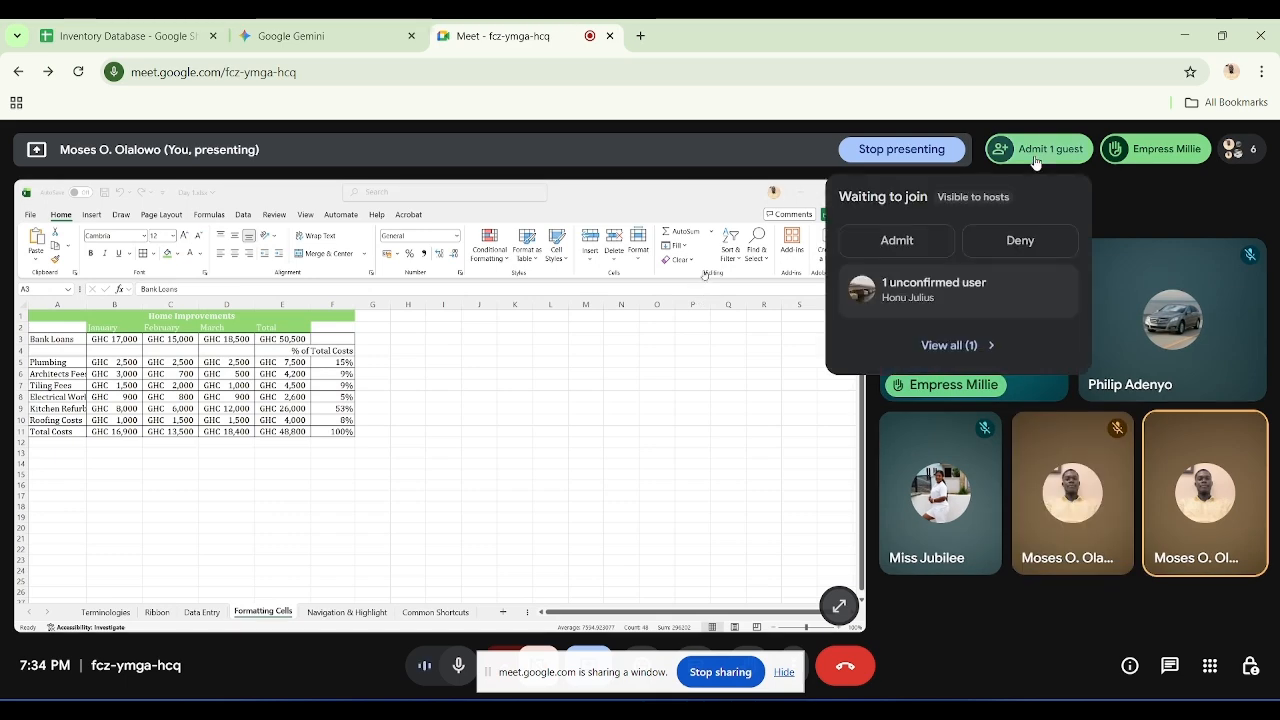
{"action": "left_click", "coordinate": [1036, 159]}
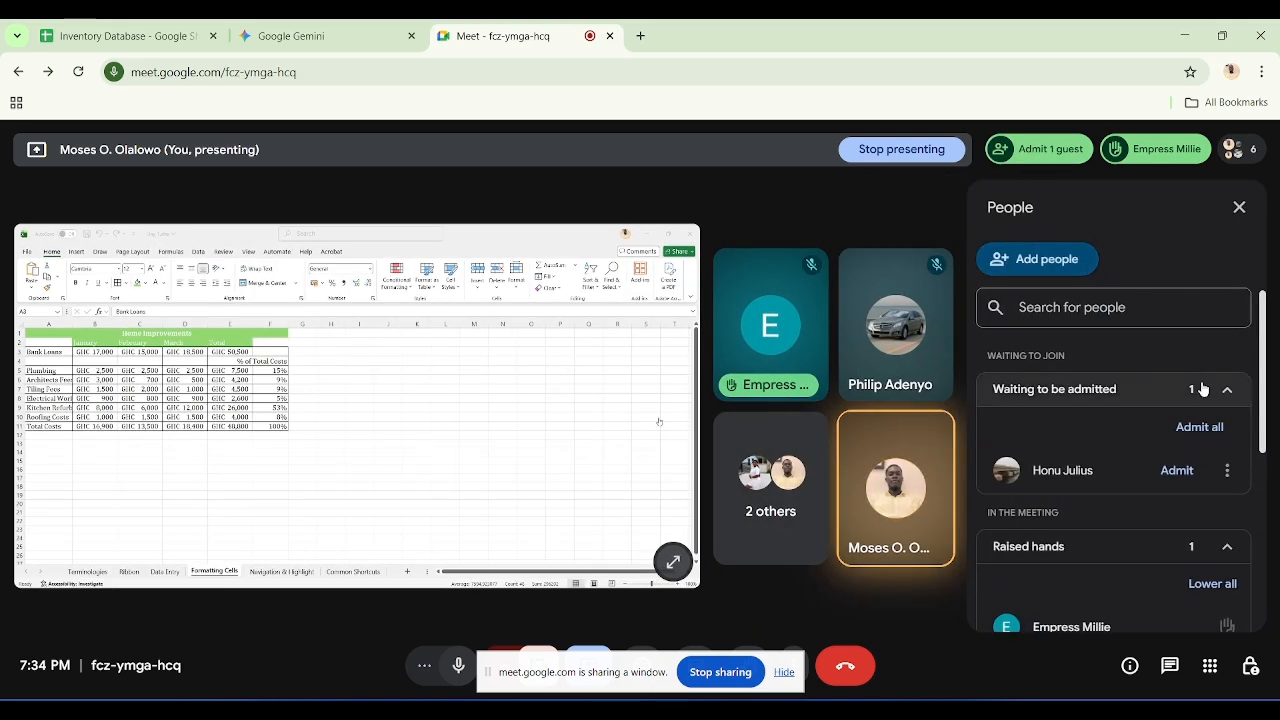
{"action": "left_click", "coordinate": [1180, 469]}
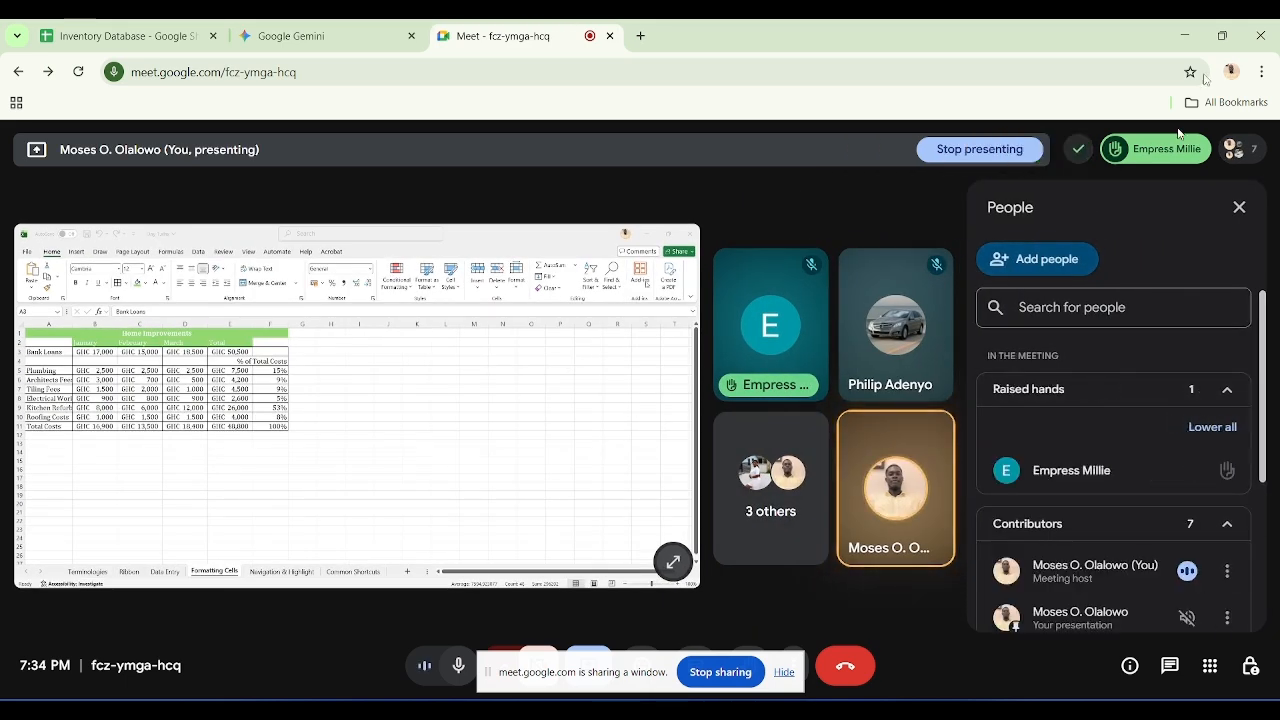
{"action": "left_click", "coordinate": [1186, 36]}
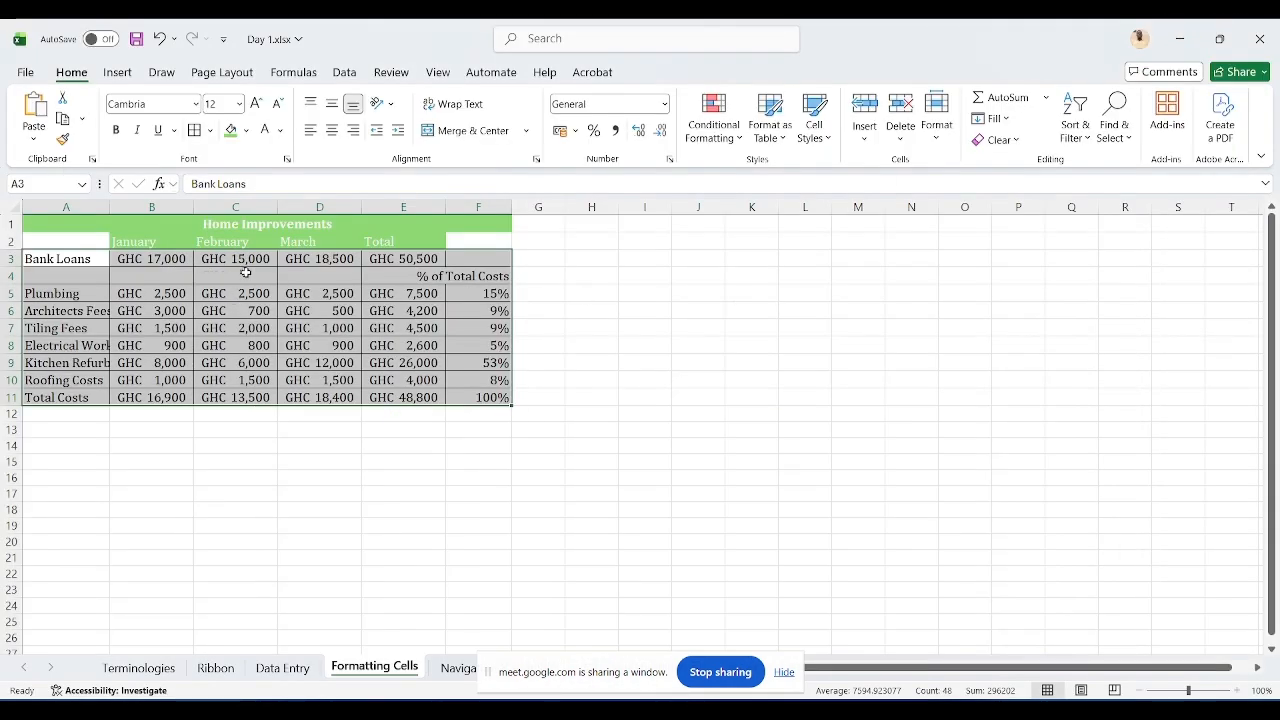
Step: Widen column A so the expense names fit
{"action": "left_click", "coordinate": [94, 329]}
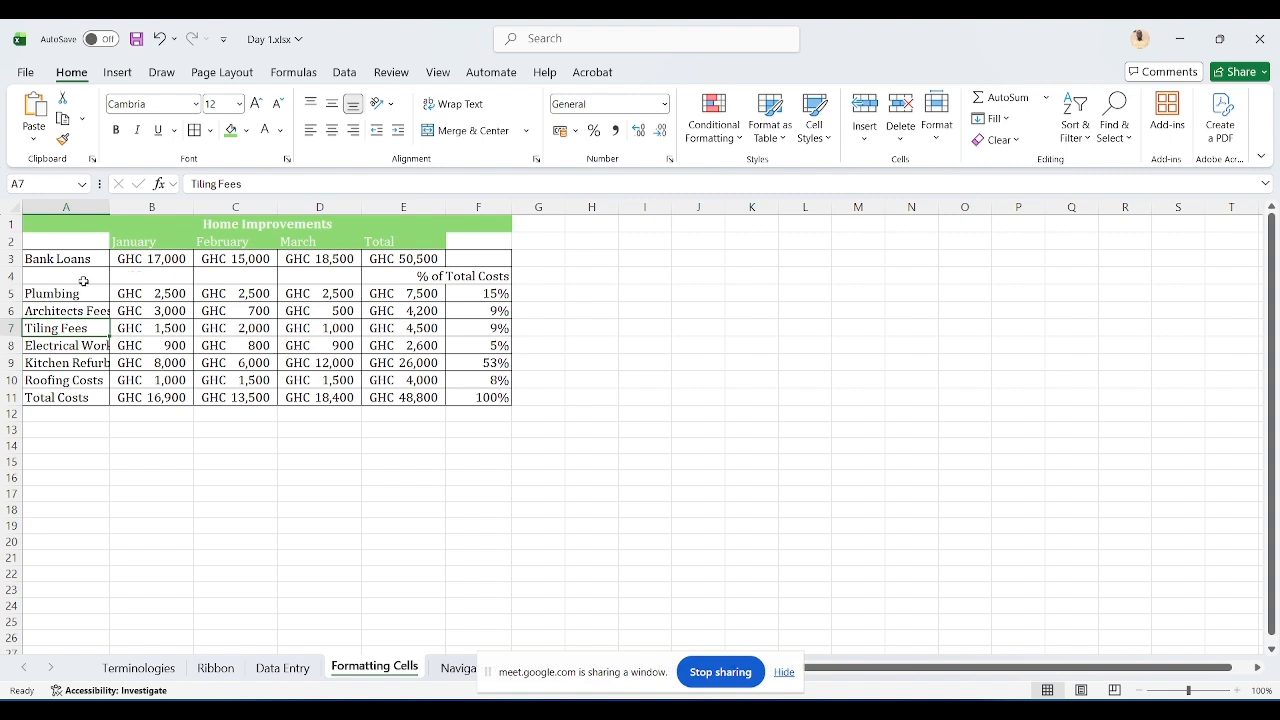
{"action": "left_click_drag", "start_coordinate": [113, 207], "coordinate": [168, 210]}
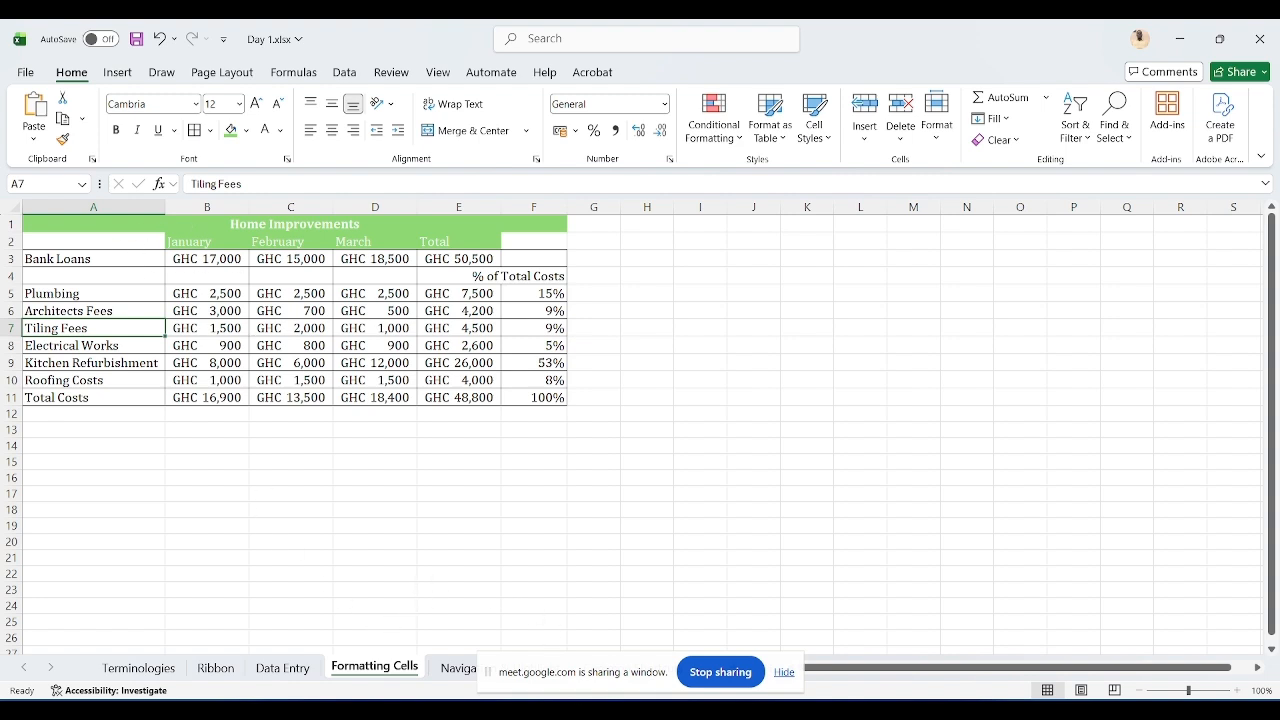
{"action": "left_click", "coordinate": [720, 610]}
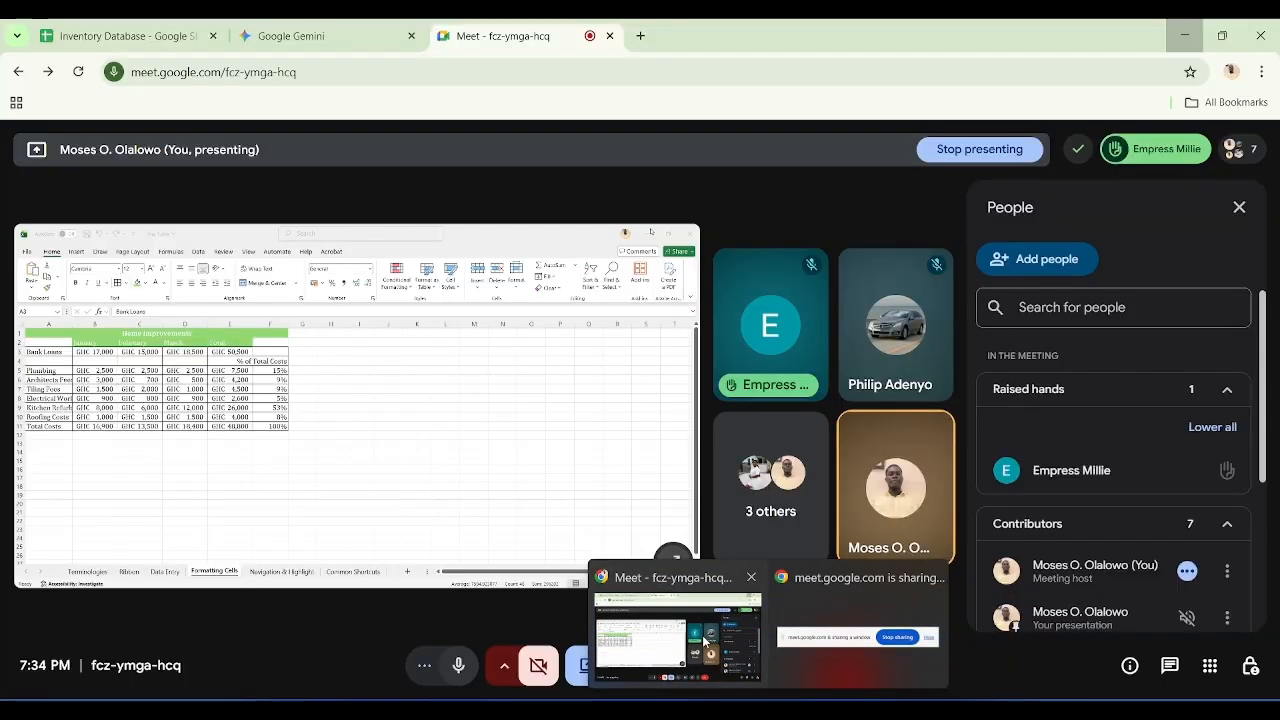
{"action": "left_click", "coordinate": [1184, 35]}
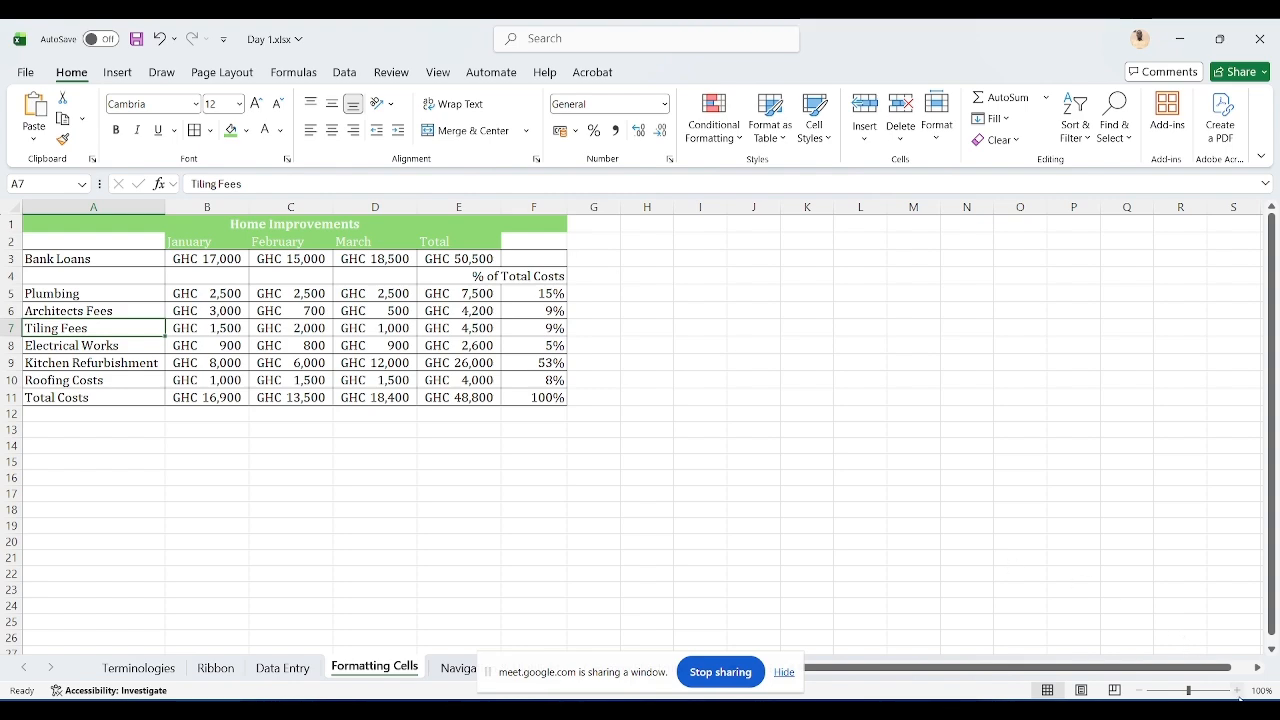
Step: Try center, right and left horizontal alignment on the month headers B2:E2
{"action": "left_click", "coordinate": [1238, 691]}
{"action": "left_click", "coordinate": [1238, 691]}
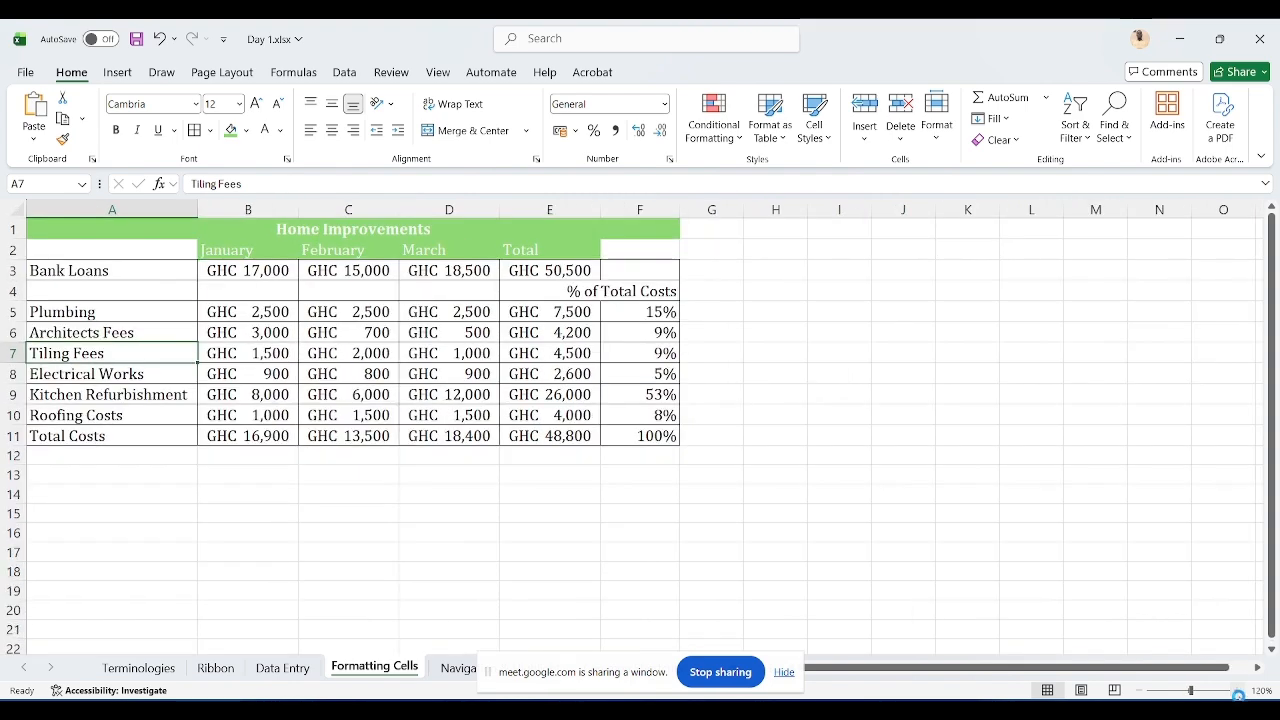
{"action": "left_click", "coordinate": [1238, 691]}
{"action": "left_click", "coordinate": [1238, 691]}
{"action": "left_click", "coordinate": [1238, 691]}
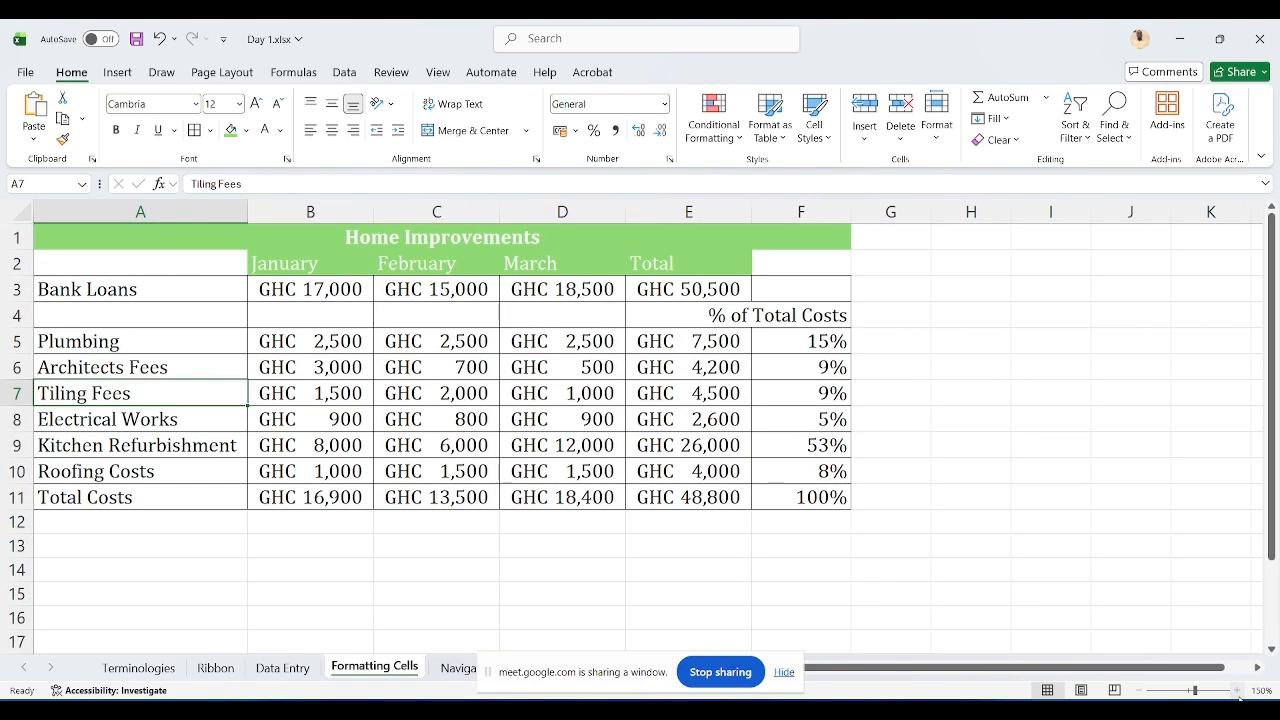
{"action": "left_click", "coordinate": [1238, 691]}
{"action": "left_click", "coordinate": [1238, 691]}
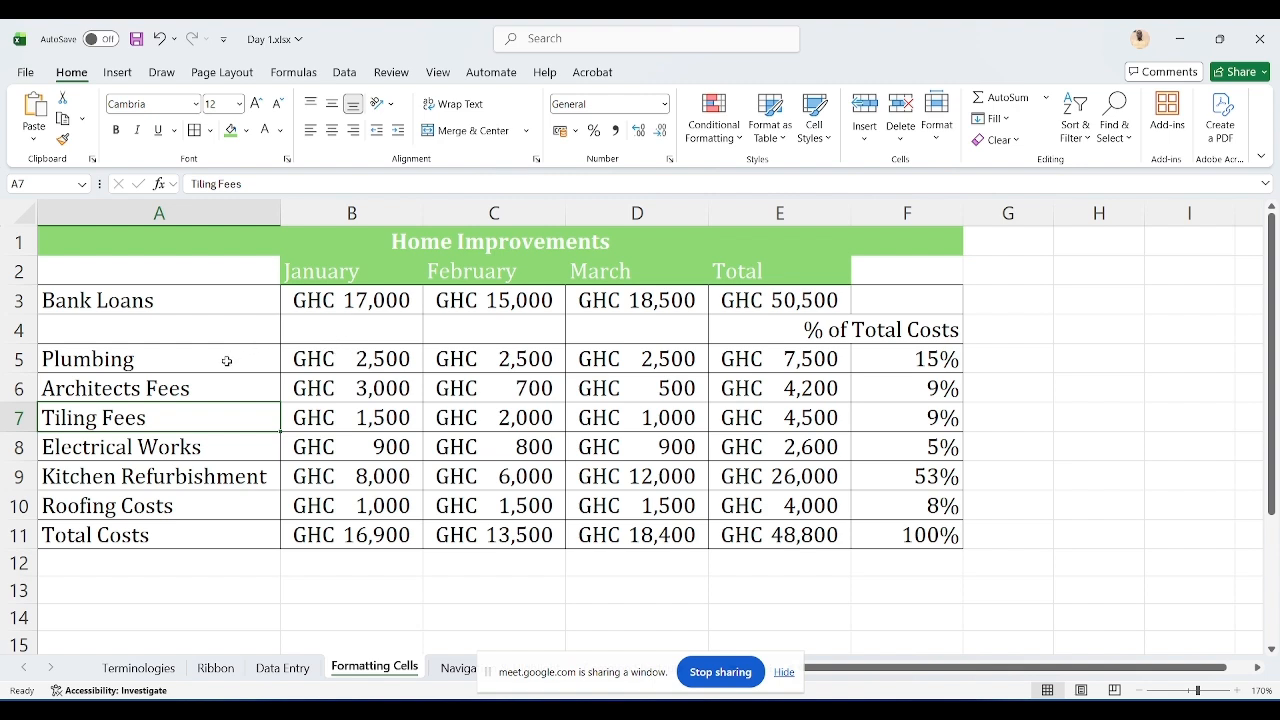
{"action": "left_click_drag", "start_coordinate": [227, 361], "coordinate": [212, 535]}
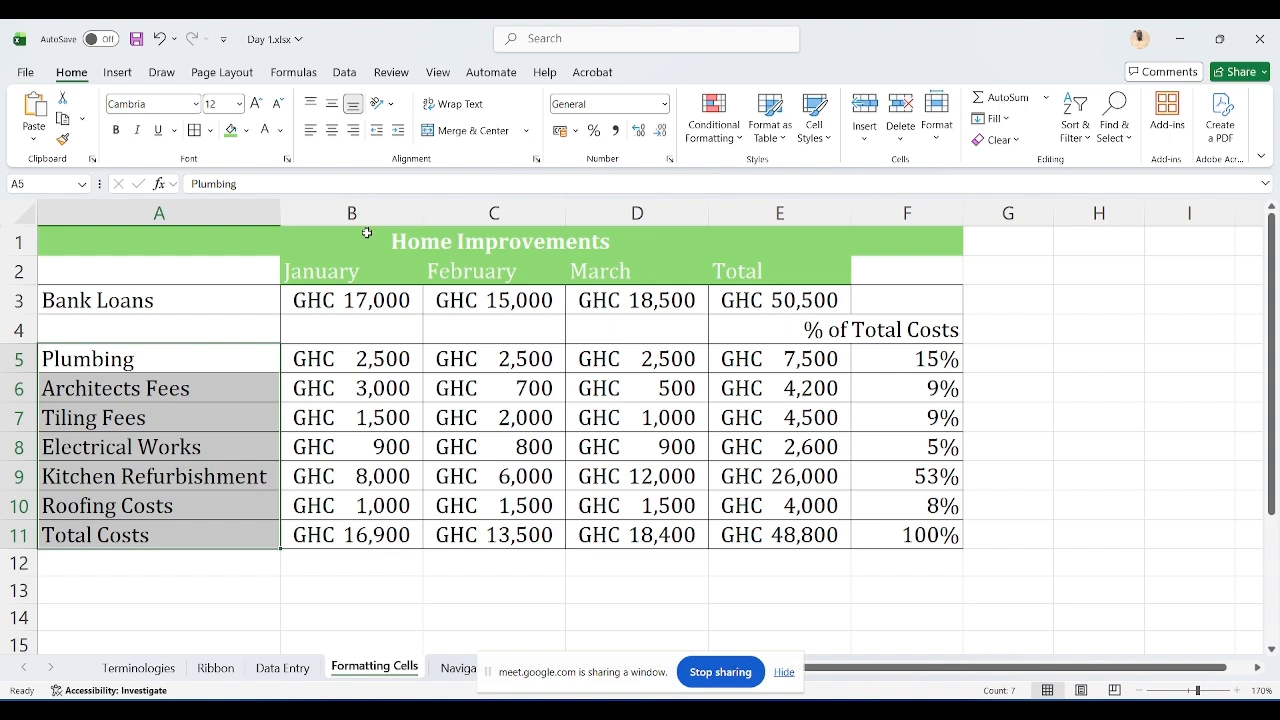
{"action": "left_click_drag", "start_coordinate": [328, 273], "coordinate": [758, 284]}
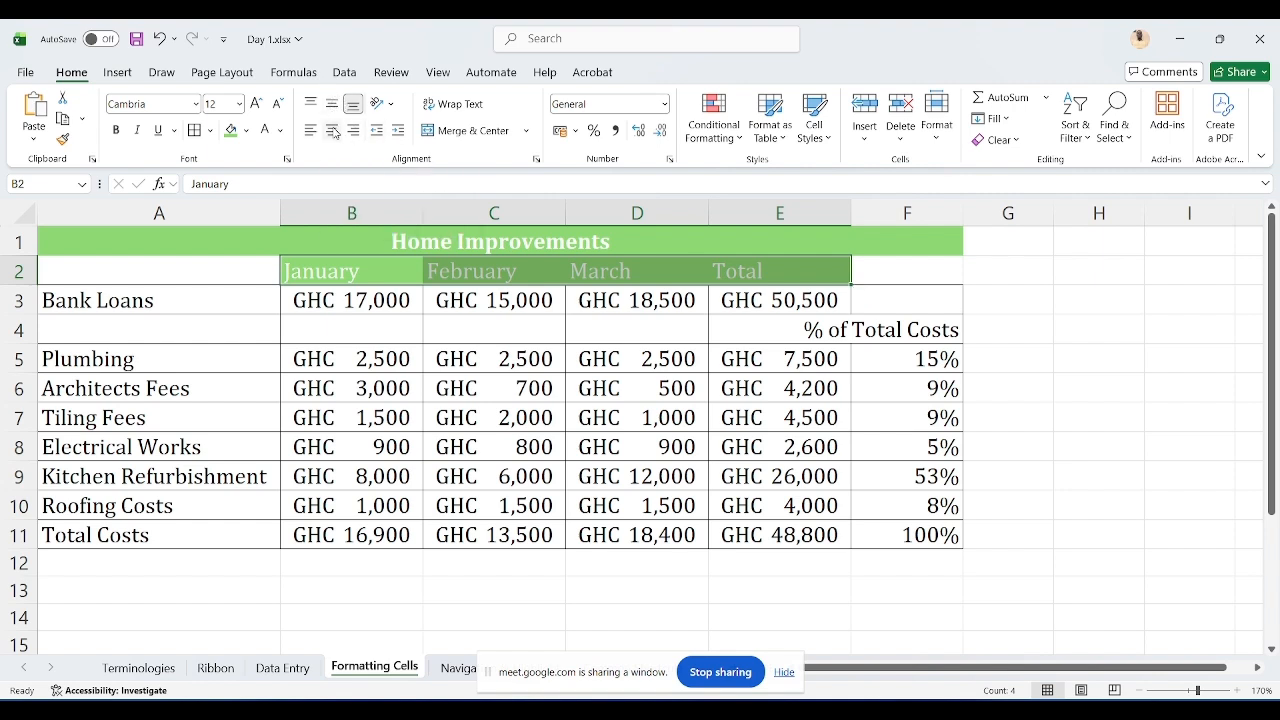
{"action": "left_click", "coordinate": [333, 132]}
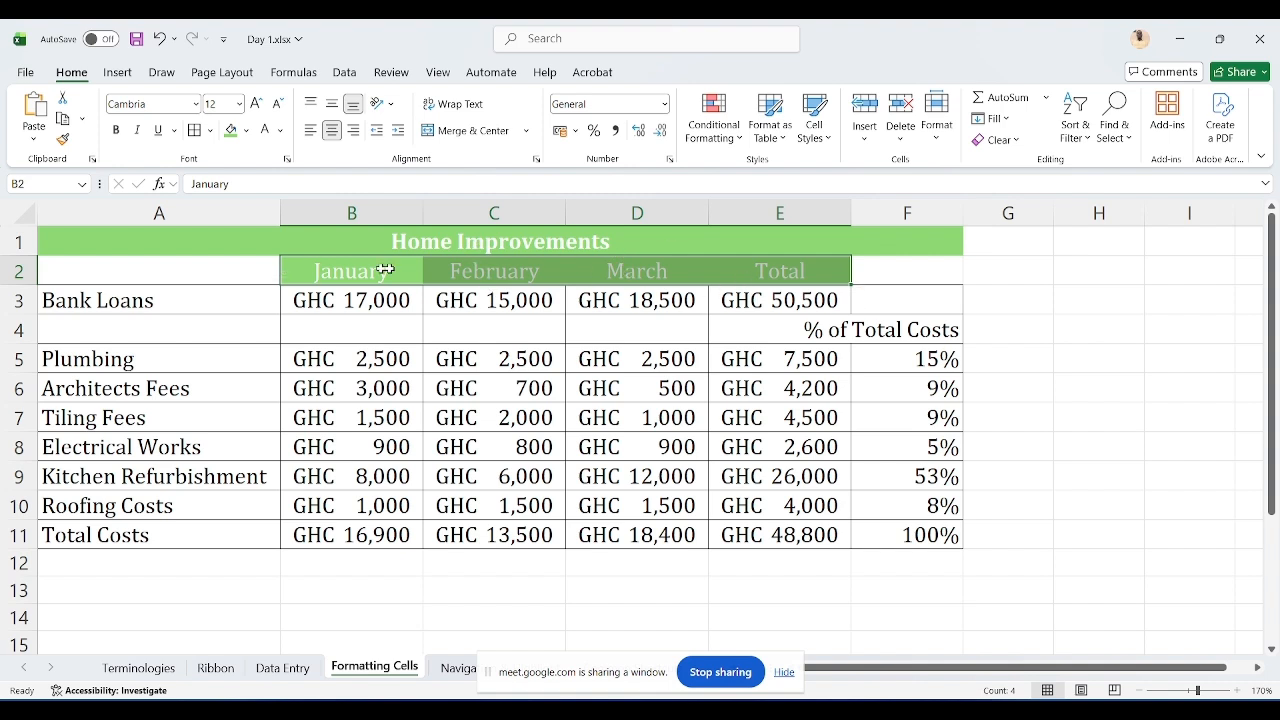
{"action": "left_click", "coordinate": [354, 131]}
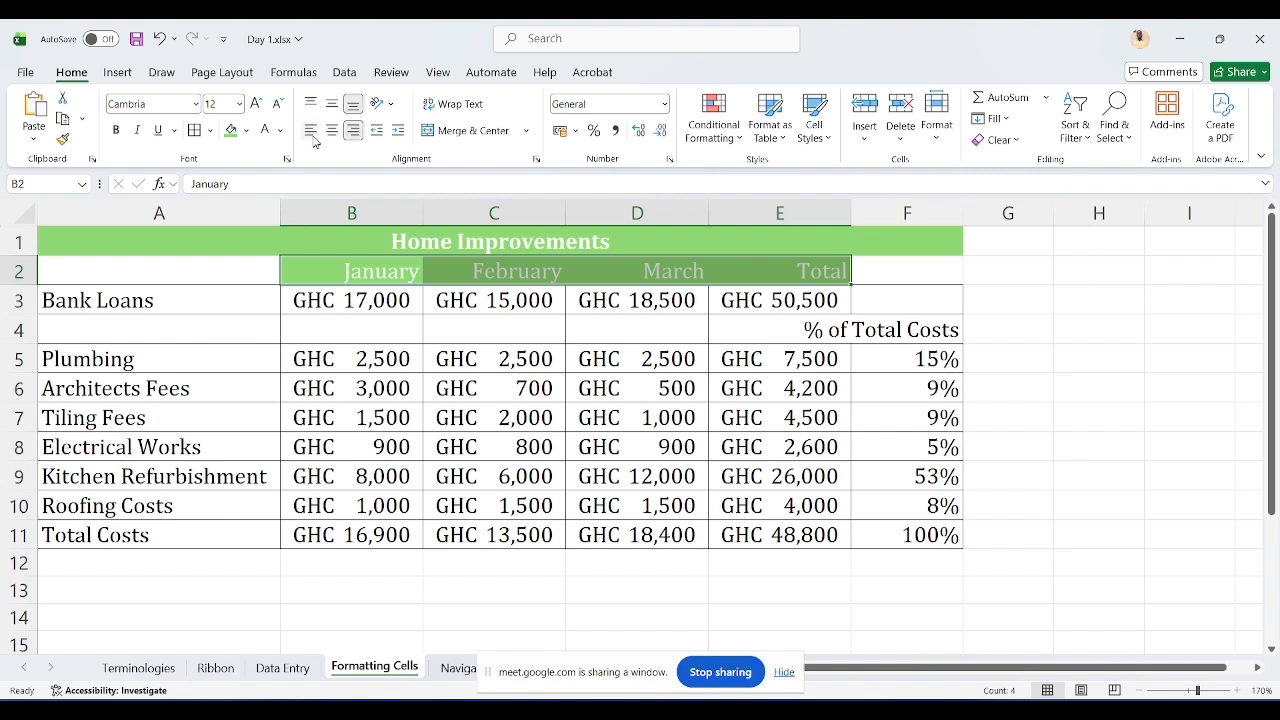
{"action": "left_click", "coordinate": [311, 131]}
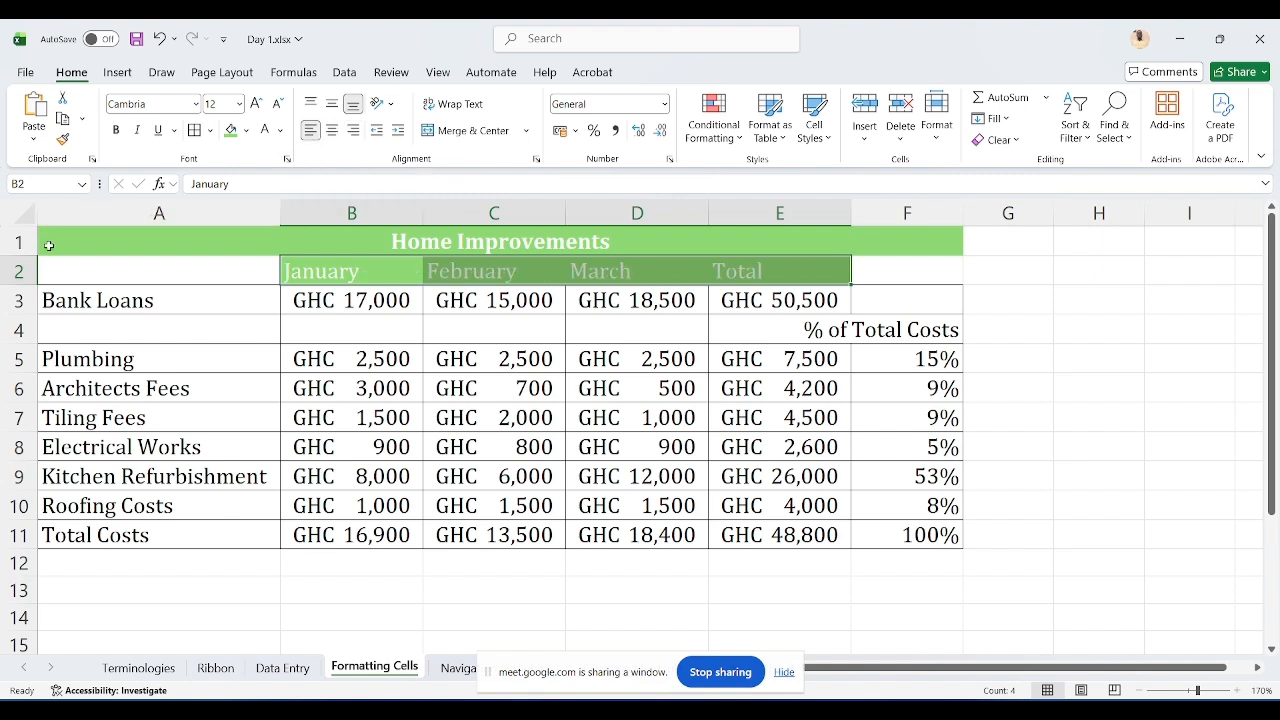
Step: Increase the height of row 2 and align the month headers centered horizontally and vertically
{"action": "left_click_drag", "start_coordinate": [15, 285], "coordinate": [13, 313]}
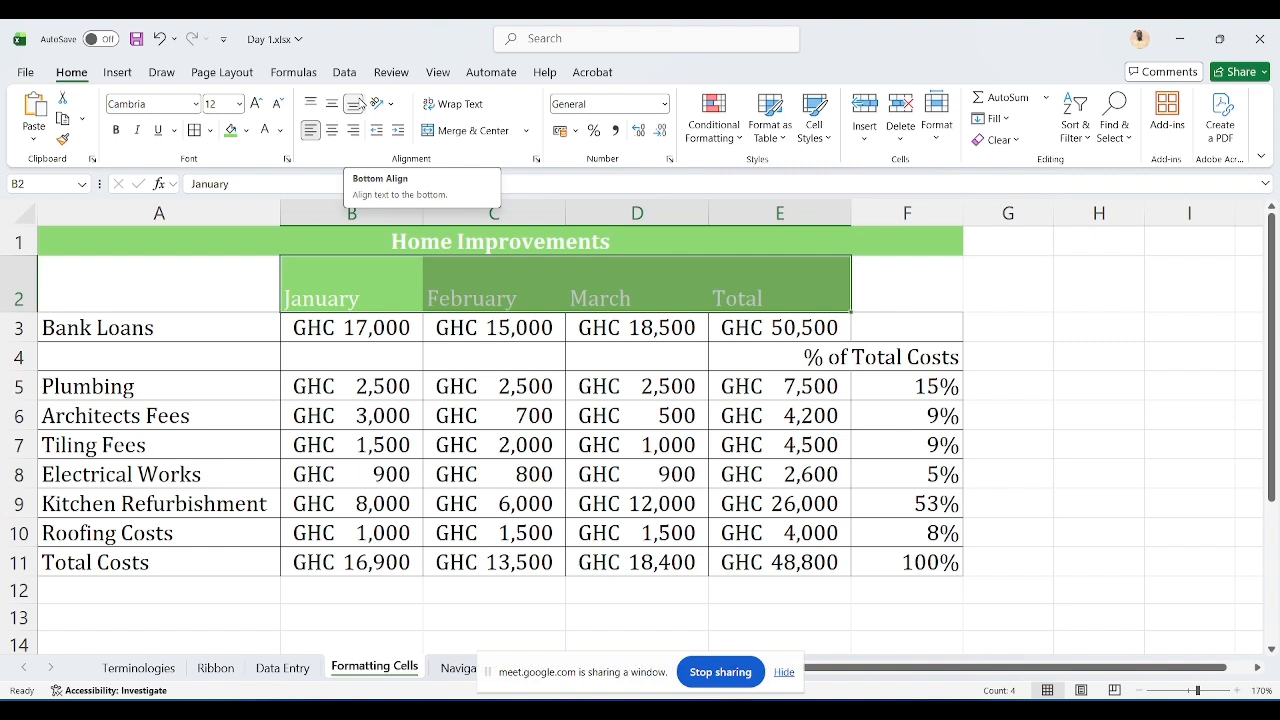
{"action": "left_click", "coordinate": [331, 104]}
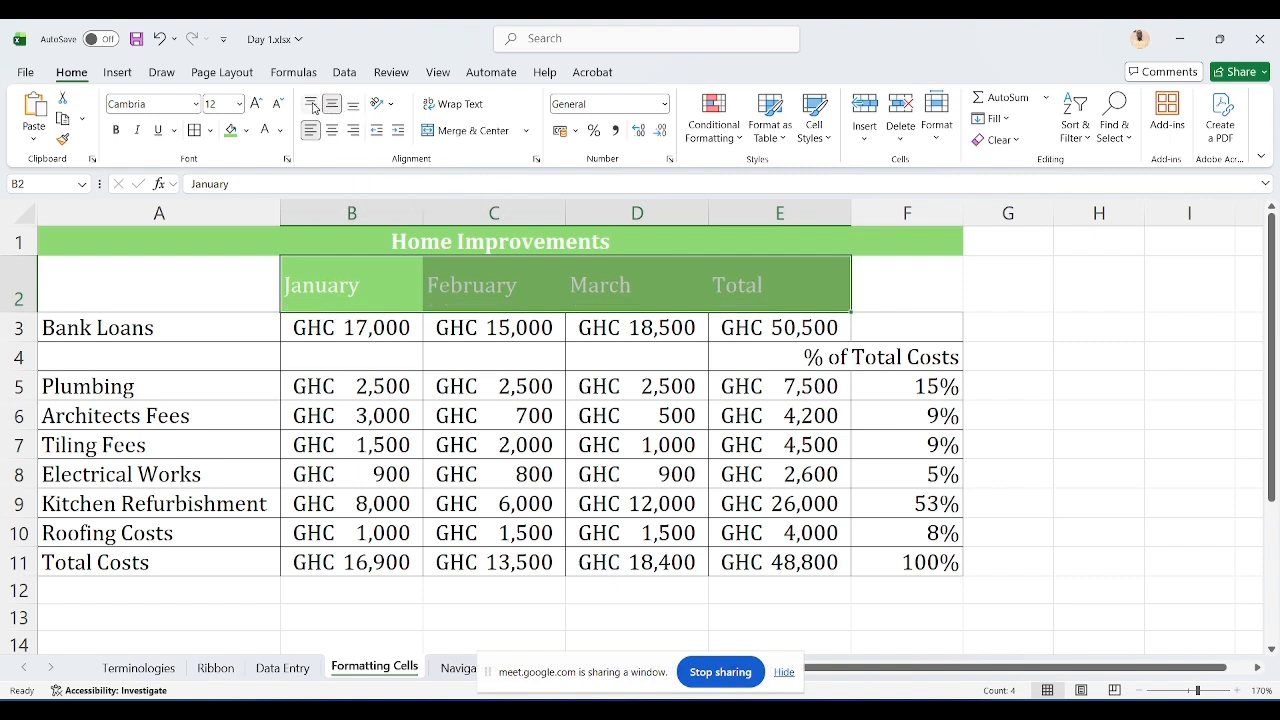
{"action": "left_click", "coordinate": [312, 104]}
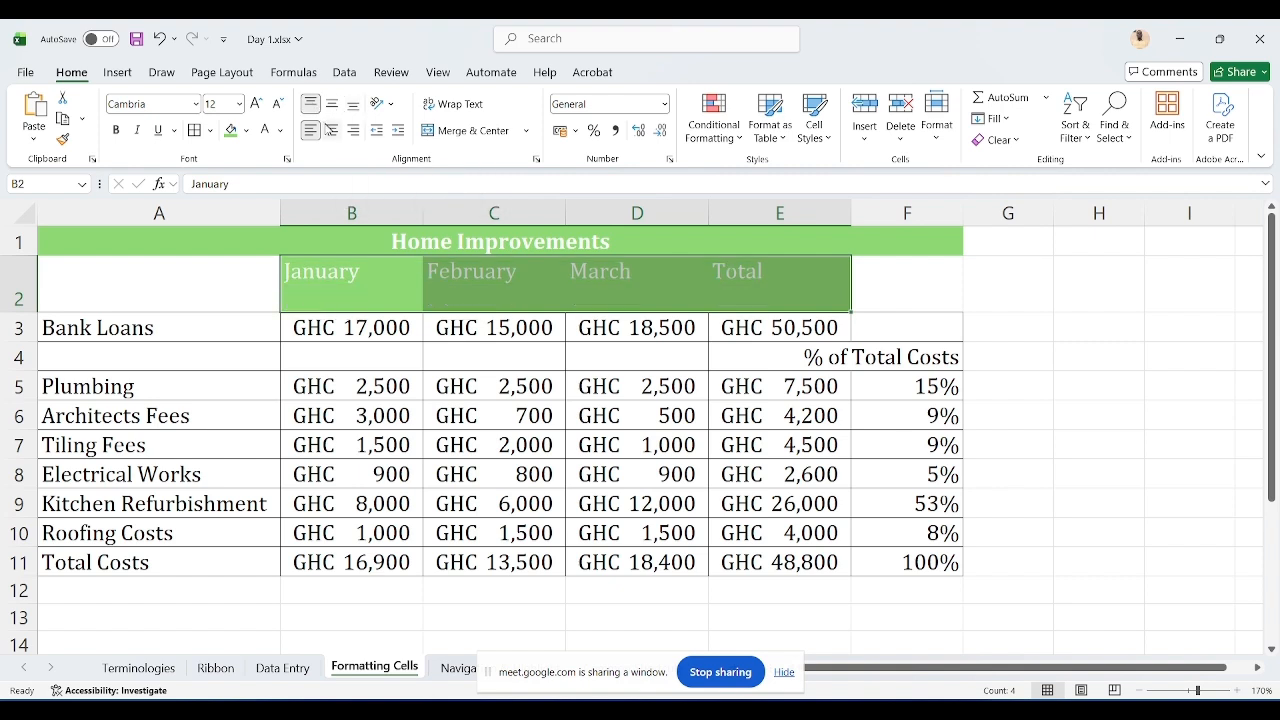
{"action": "left_click", "coordinate": [331, 131]}
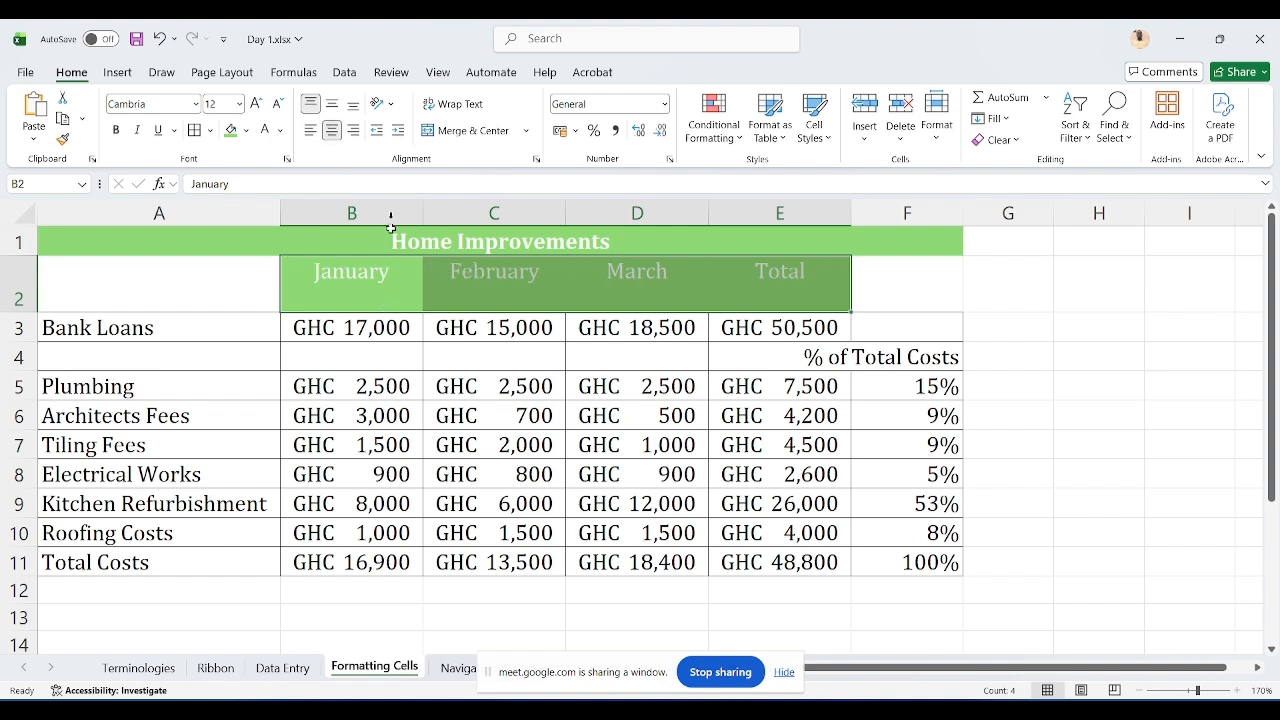
{"action": "left_click", "coordinate": [336, 106]}
{"action": "left_click", "coordinate": [481, 462]}
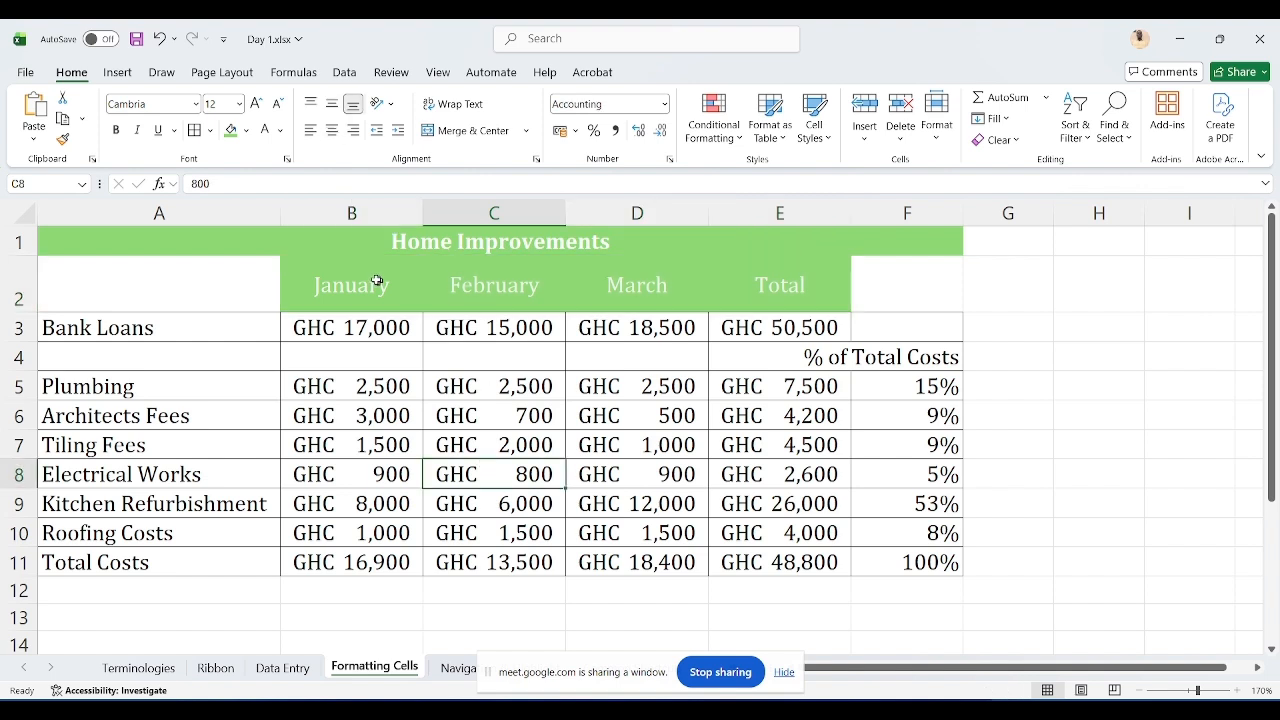
Step: Add all borders to the month header cells B2:E2
{"action": "left_click_drag", "start_coordinate": [345, 287], "coordinate": [740, 300]}
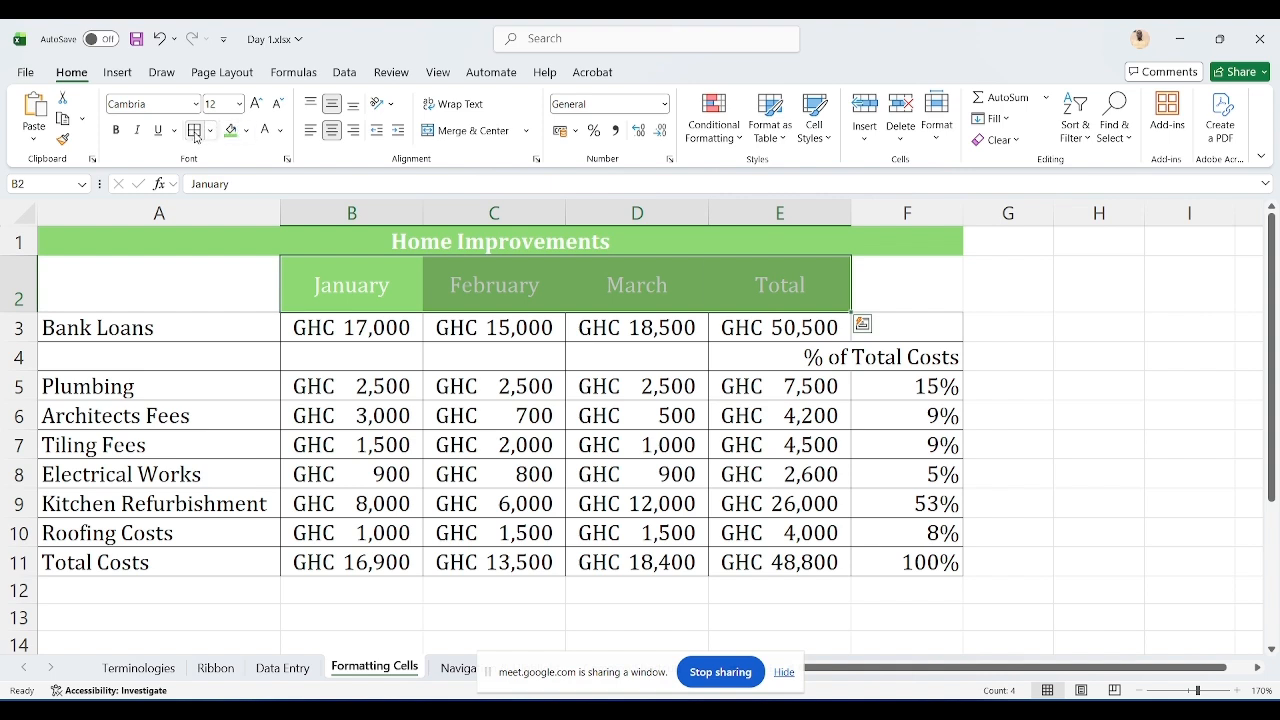
{"action": "left_click", "coordinate": [511, 506]}
{"action": "left_click", "coordinate": [698, 485]}
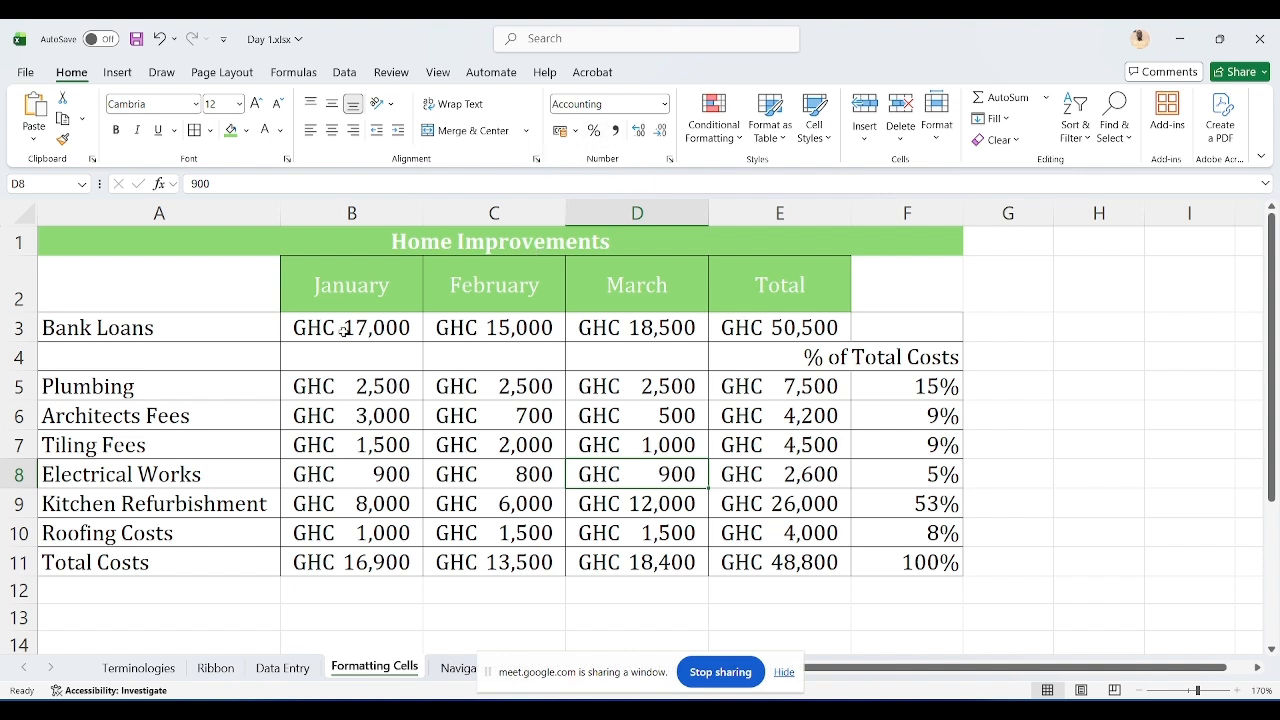
Step: Reset the number format of the figures in B3:E11 to General
{"action": "left_click_drag", "start_coordinate": [344, 330], "coordinate": [834, 552]}
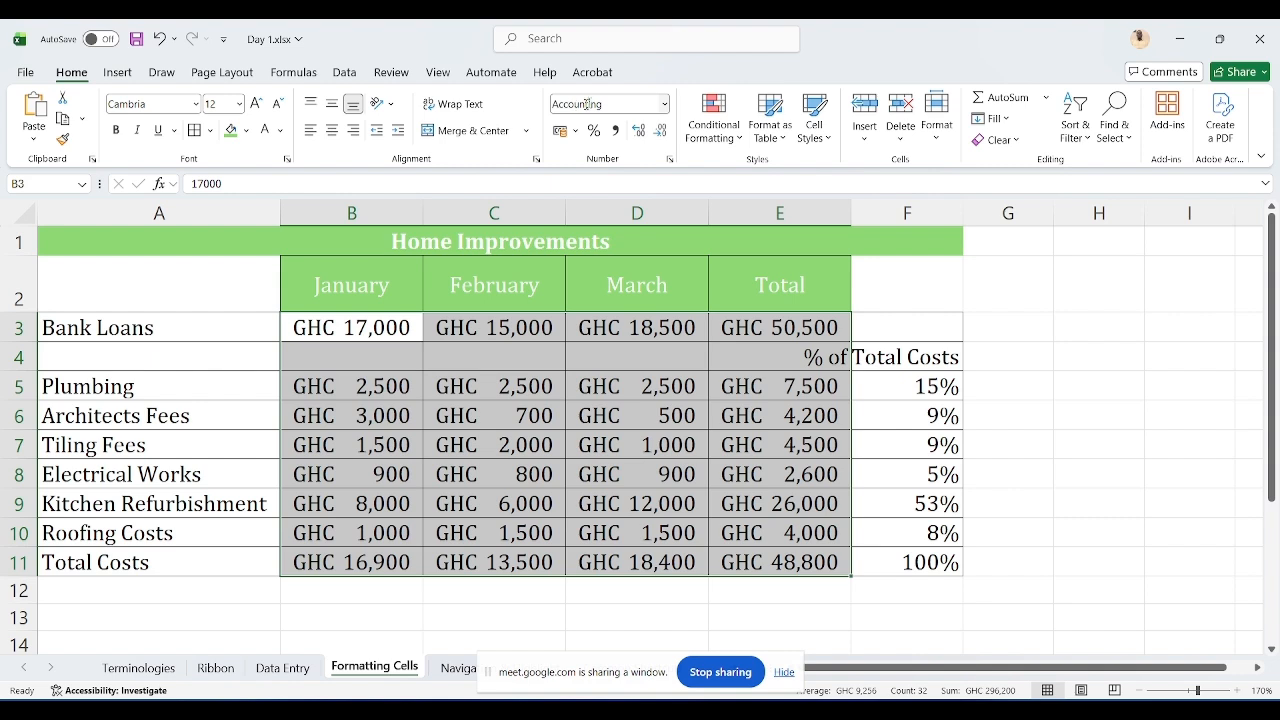
{"action": "left_click", "coordinate": [664, 104]}
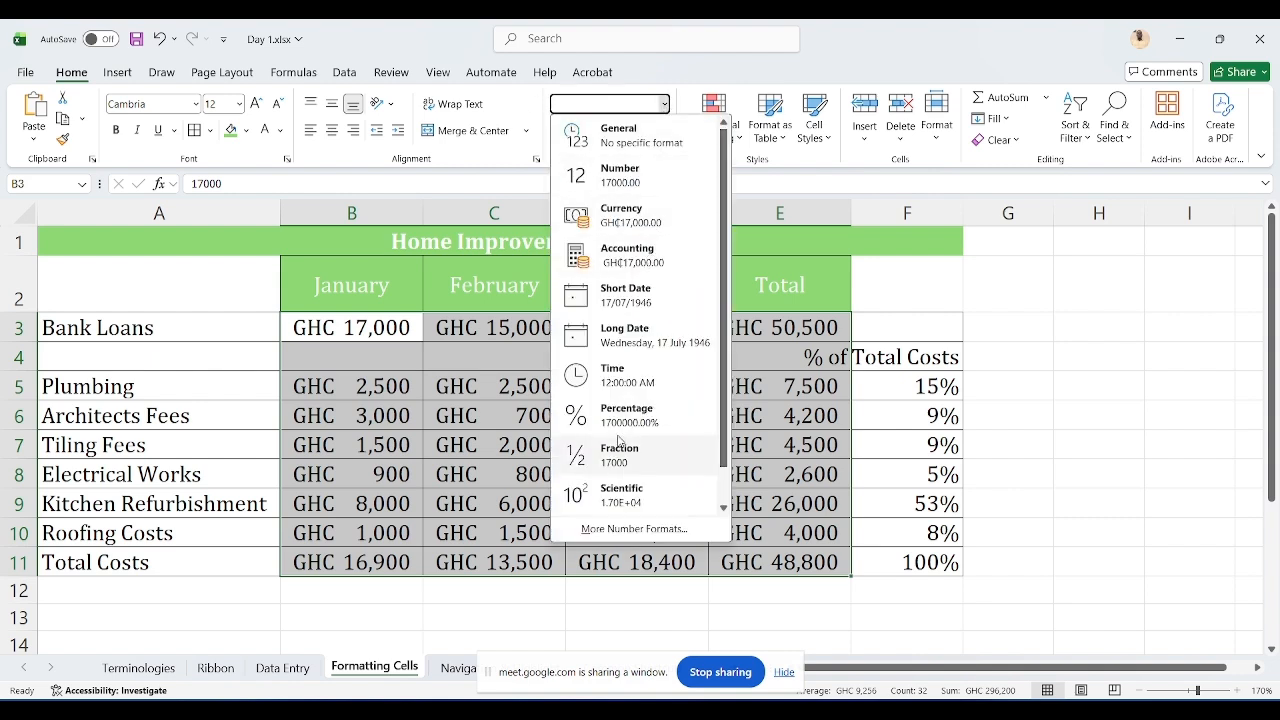
{"action": "left_click", "coordinate": [634, 529]}
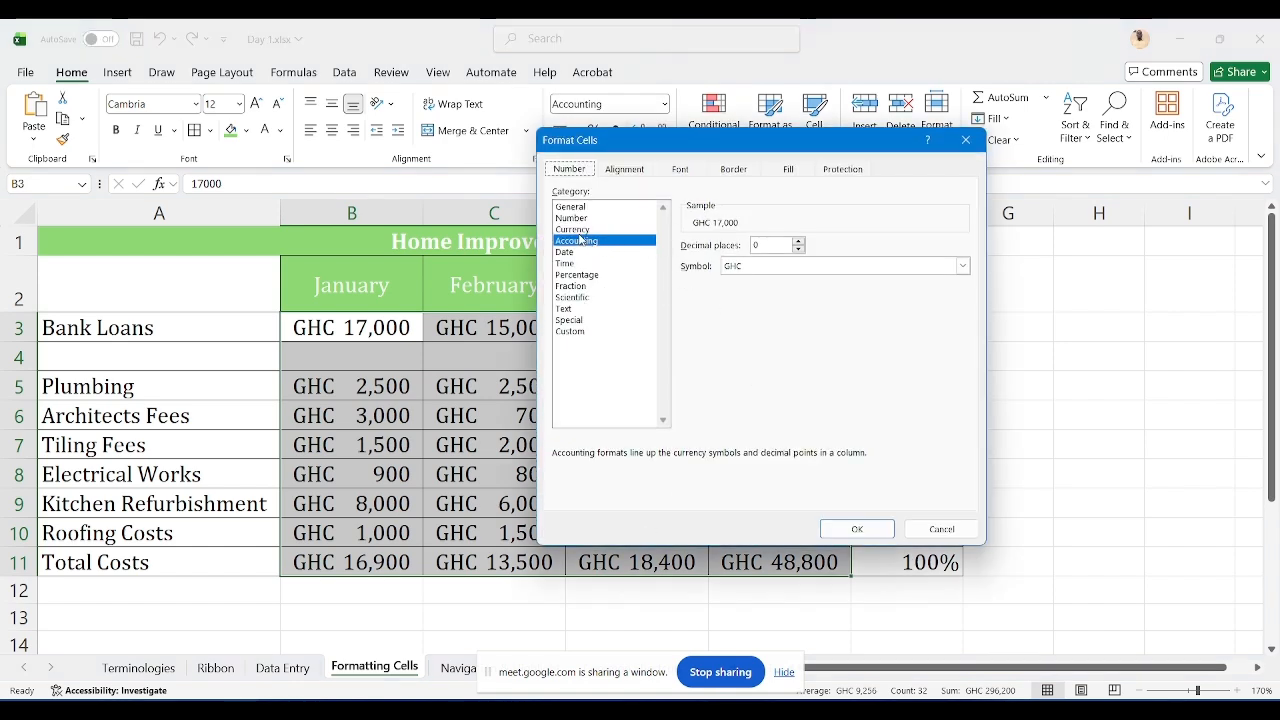
{"action": "left_click", "coordinate": [573, 207]}
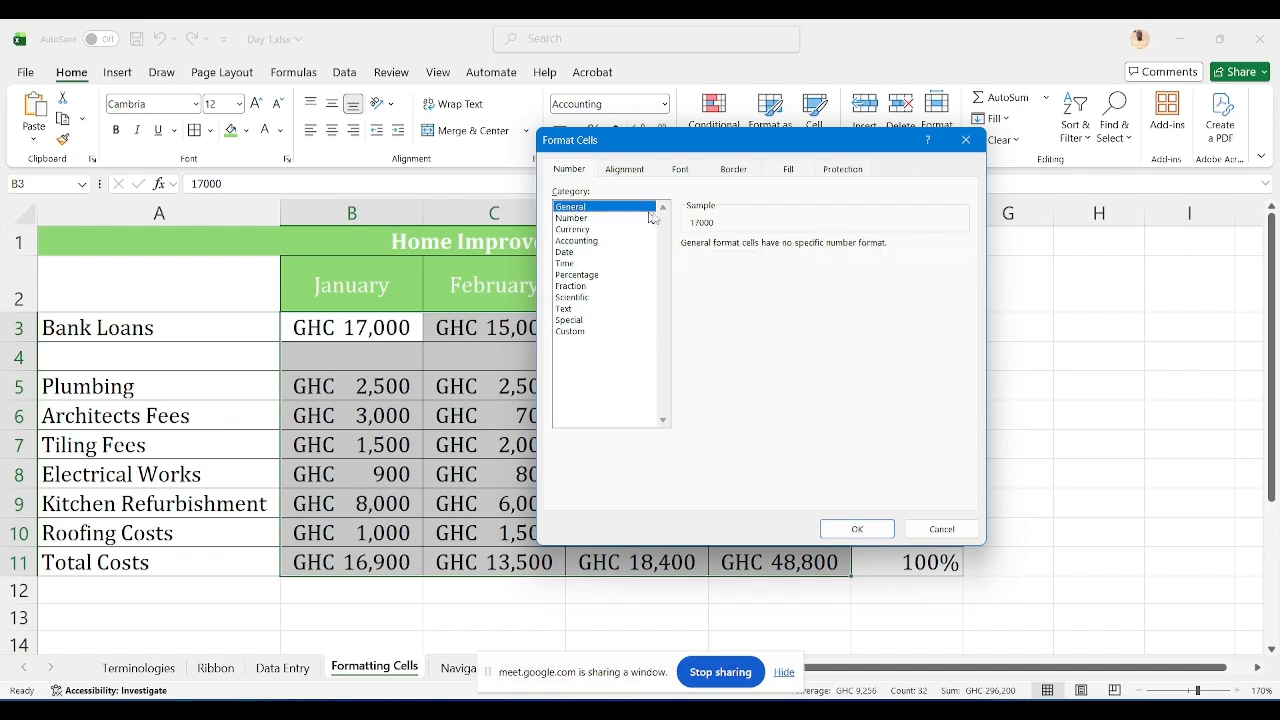
{"action": "left_click", "coordinate": [835, 528]}
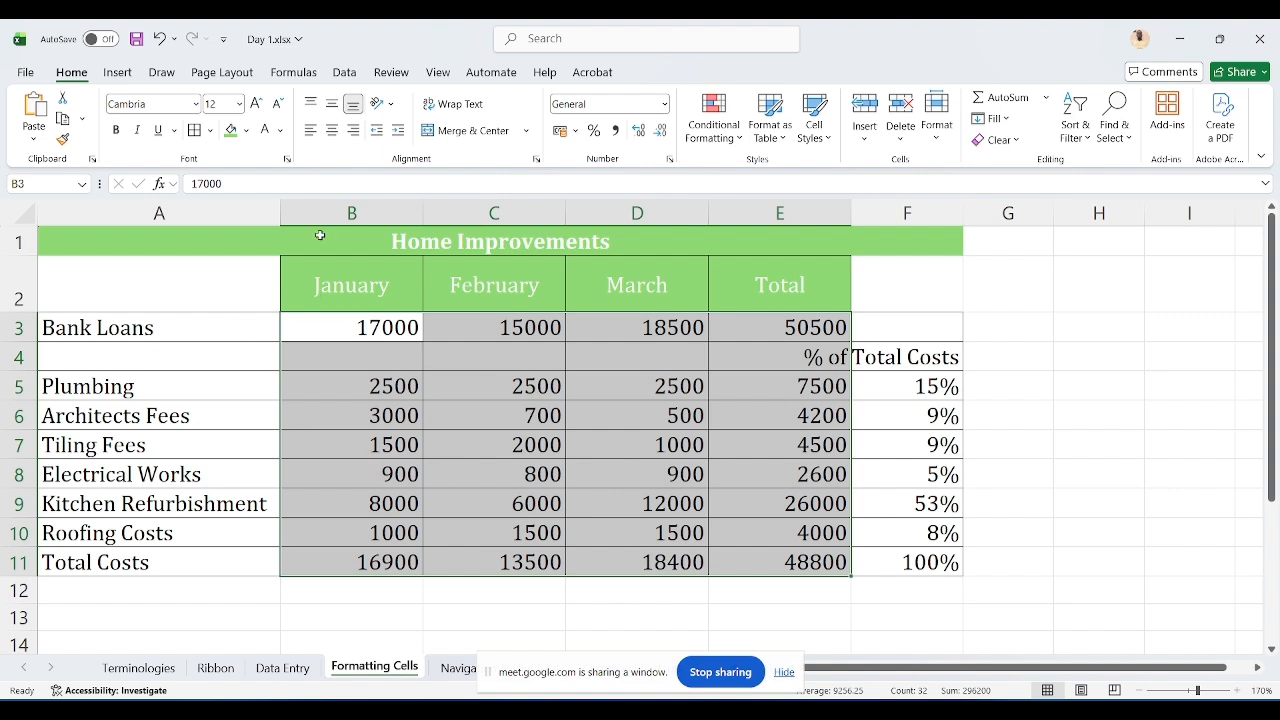
Step: Format B3:E11 as Number with a 1000 separator and 0 decimal places
{"action": "left_click", "coordinate": [665, 104]}
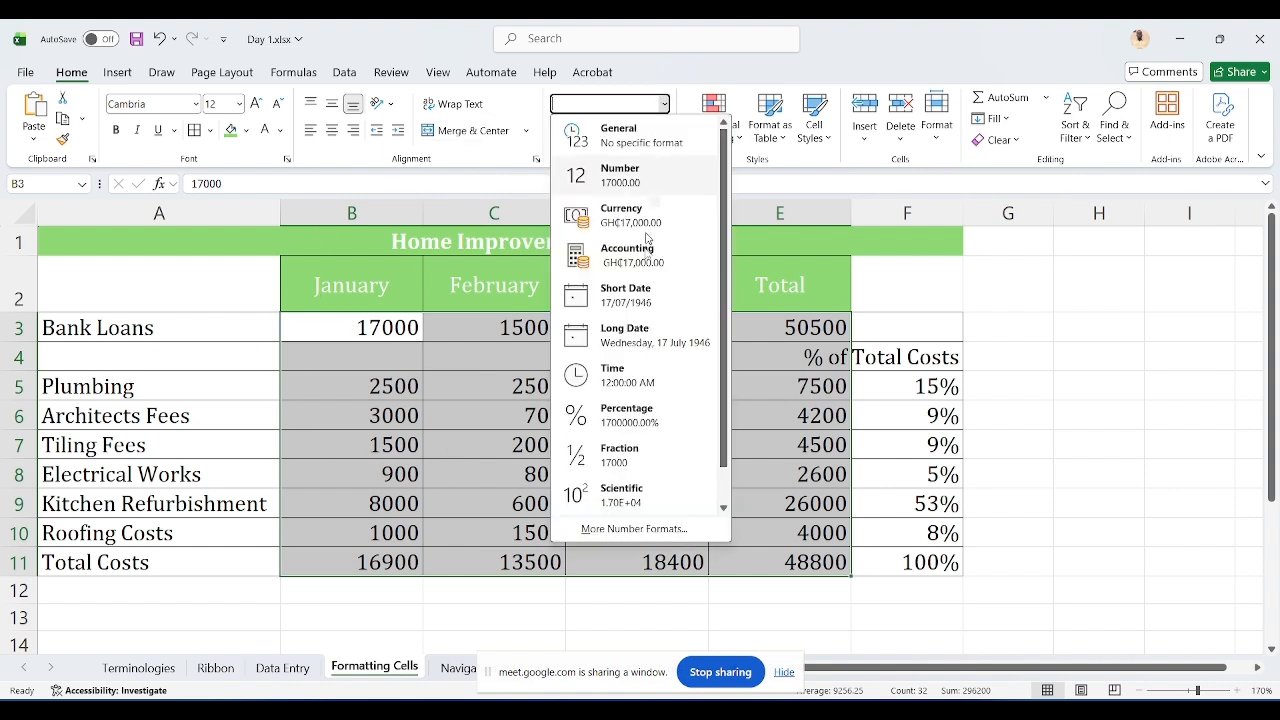
{"action": "left_click", "coordinate": [624, 529]}
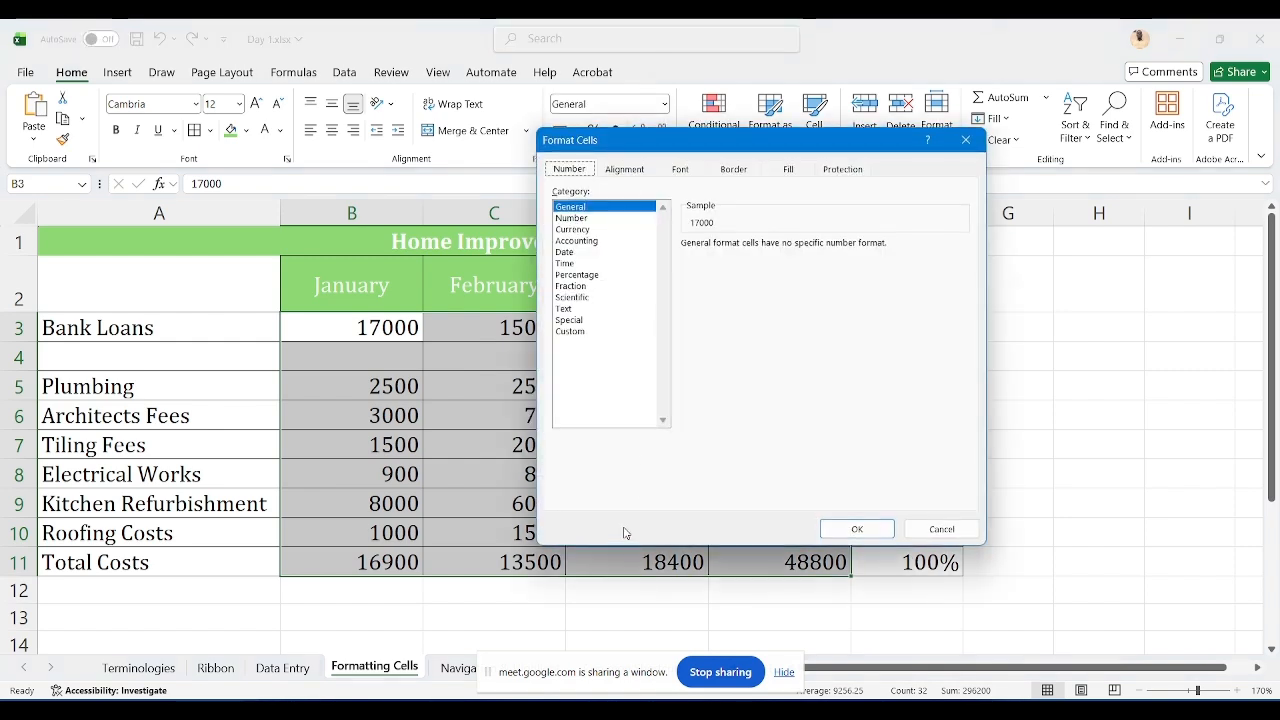
{"action": "left_click", "coordinate": [576, 218]}
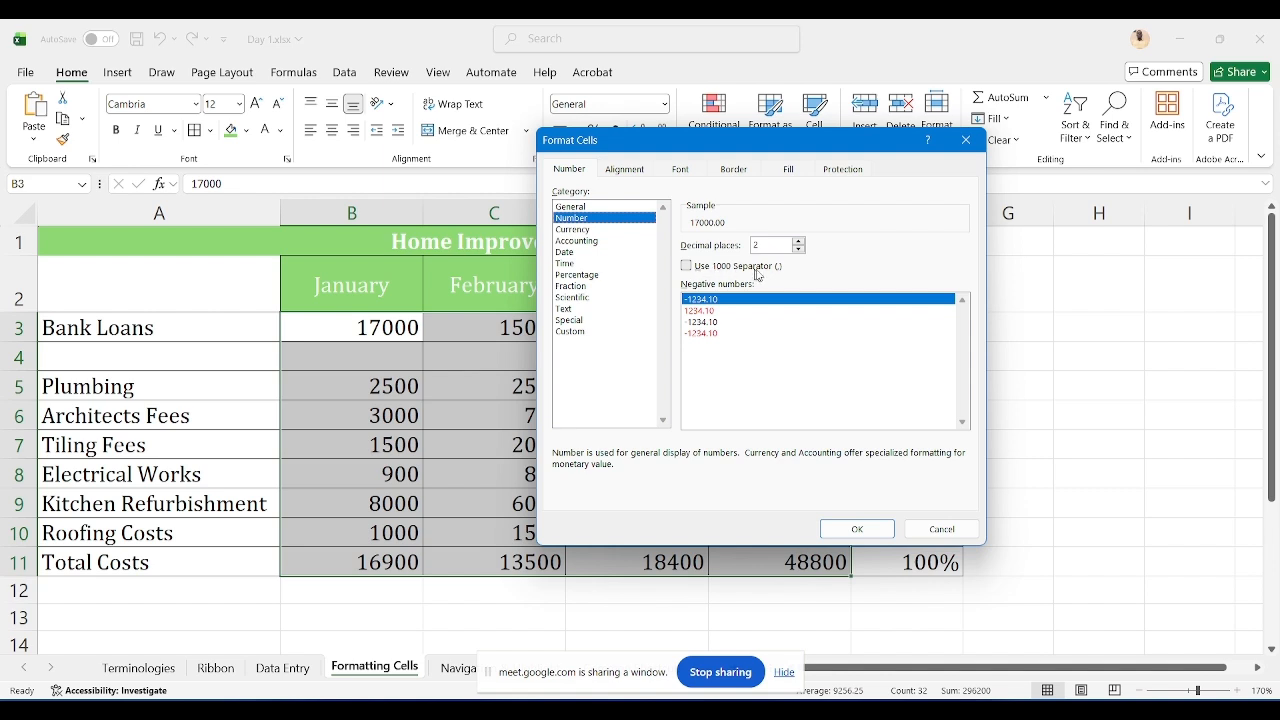
{"action": "left_click", "coordinate": [688, 266]}
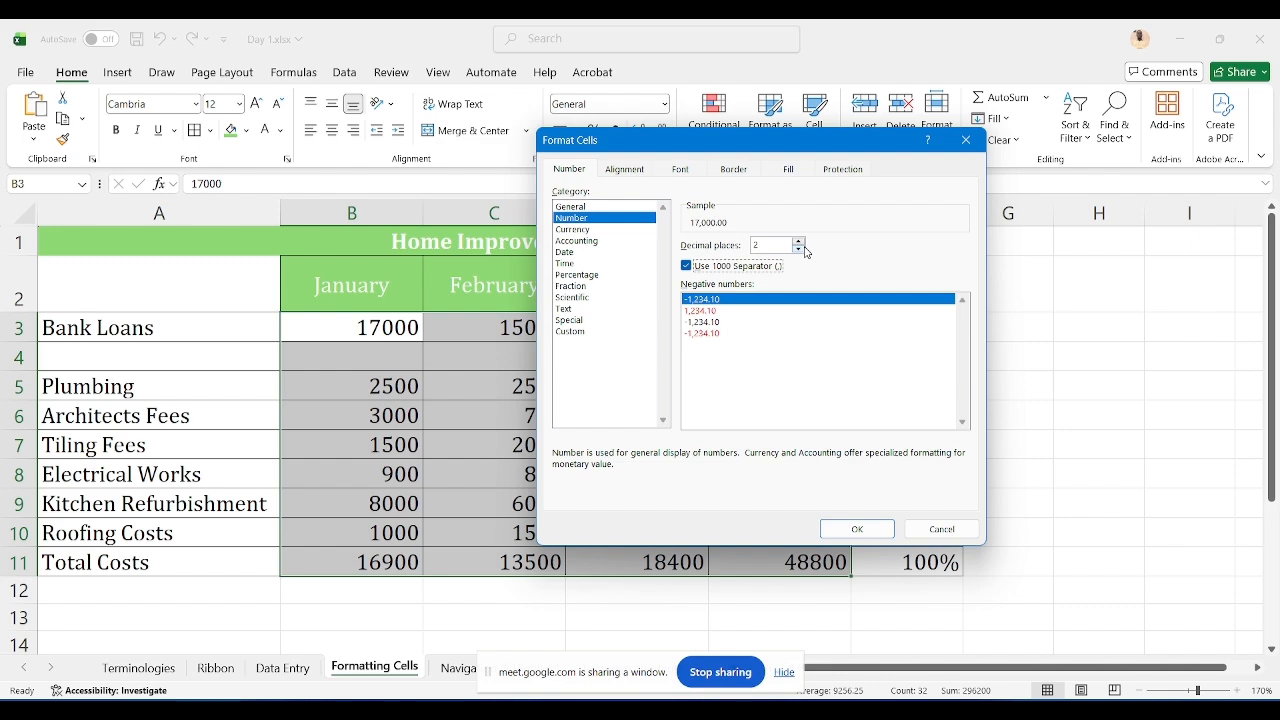
{"action": "double_click", "coordinate": [801, 250]}
{"action": "left_click", "coordinate": [882, 529]}
{"action": "left_click", "coordinate": [634, 417]}
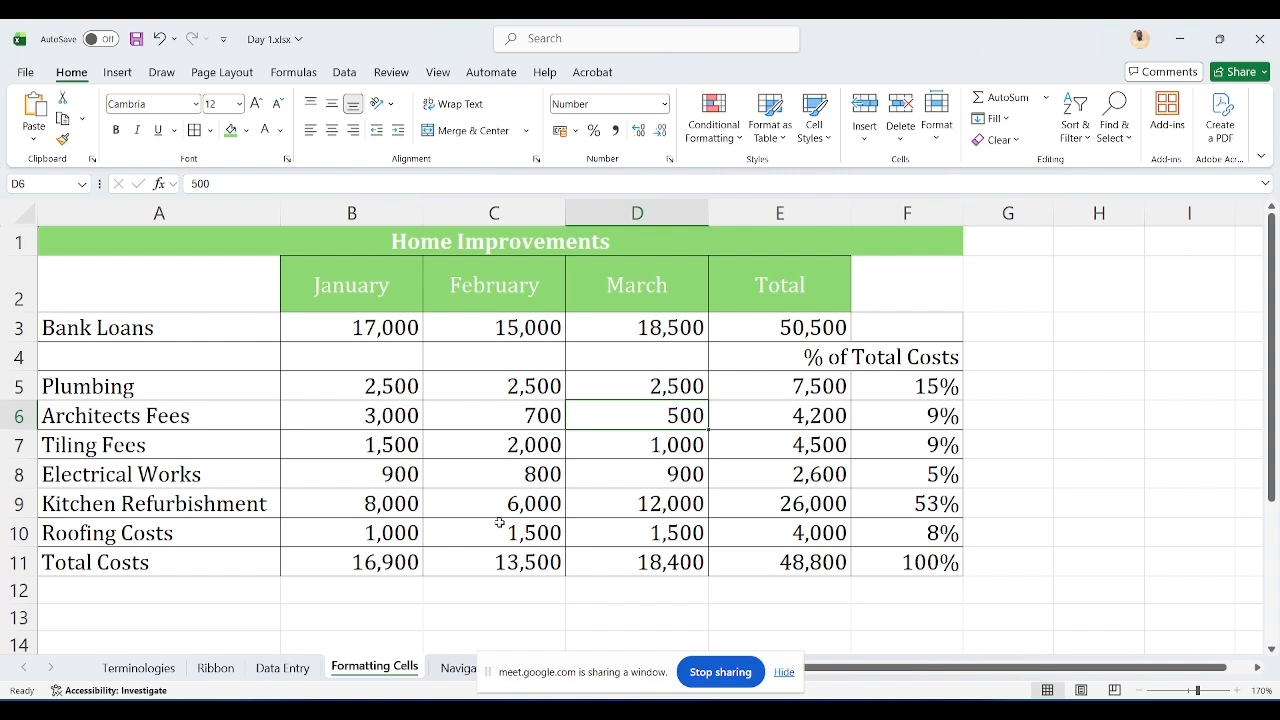
Step: Apply the Output cell style to the Total Costs row A11:E11
{"action": "left_click", "coordinate": [154, 563]}
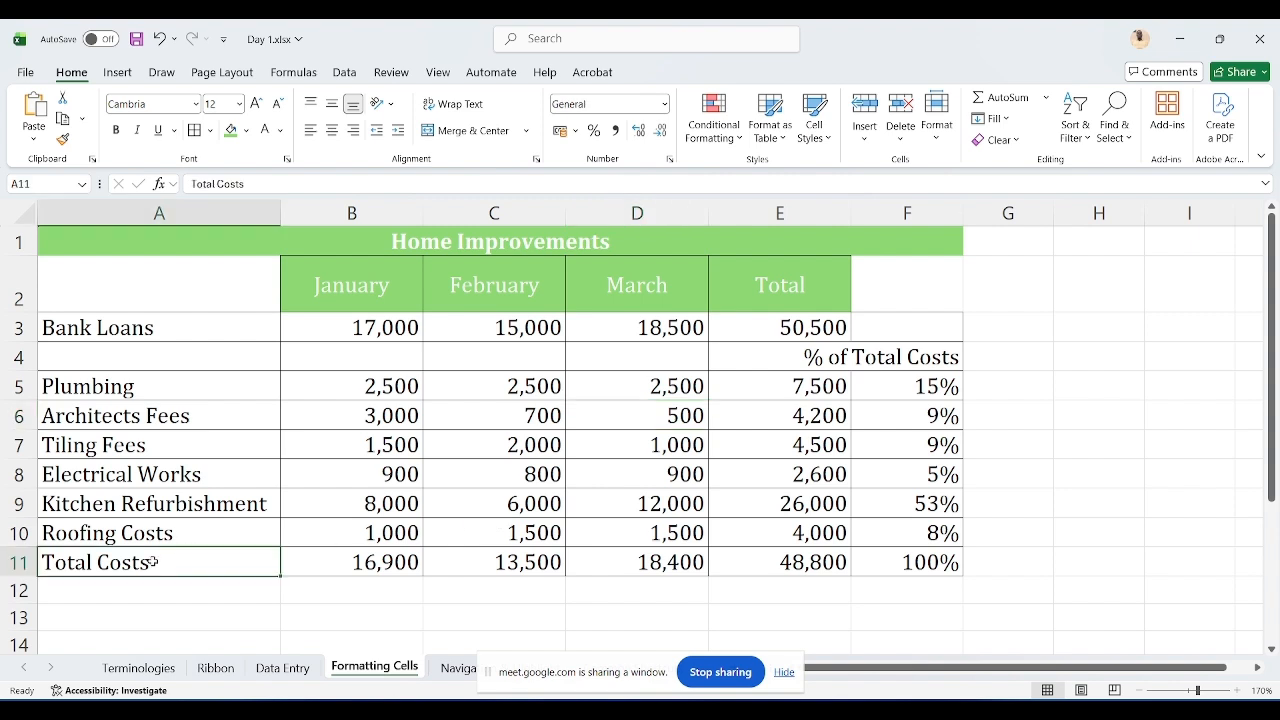
{"action": "key", "text": "shift+Right"}
{"action": "key", "text": "shift+Right"}
{"action": "key", "text": "shift+Right"}
{"action": "key", "text": "shift+Right"}
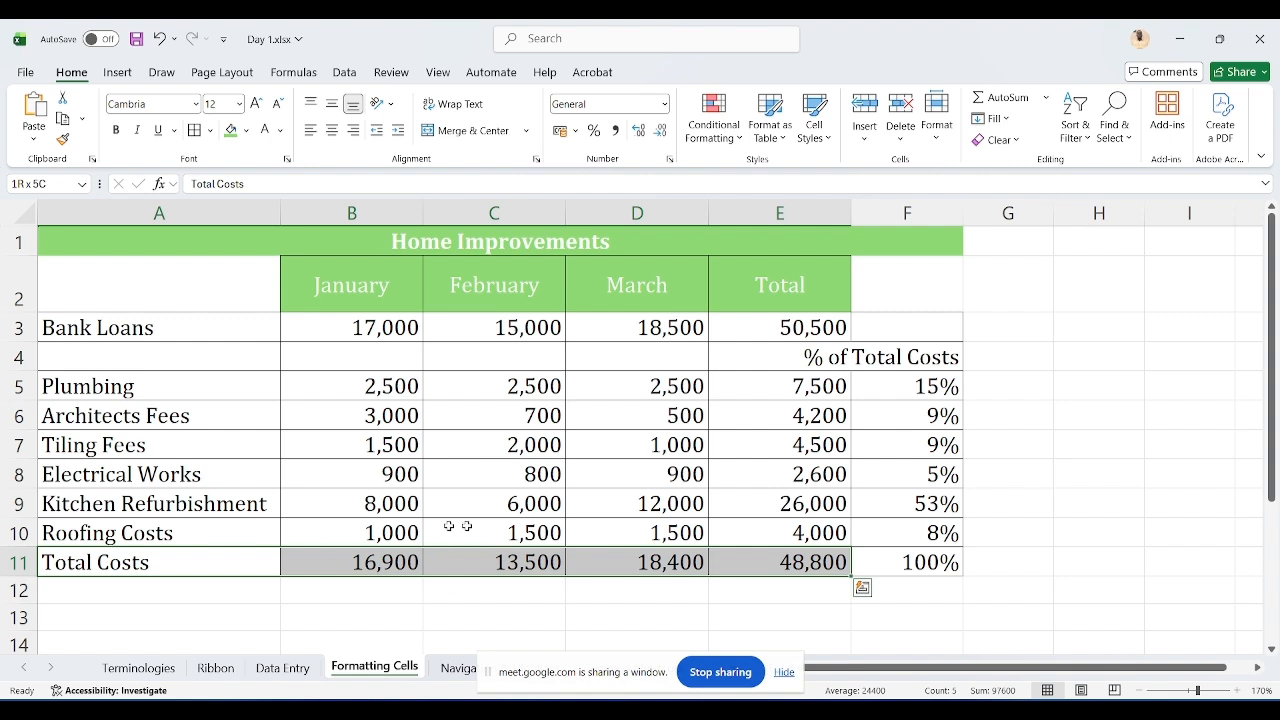
{"action": "left_click", "coordinate": [816, 118]}
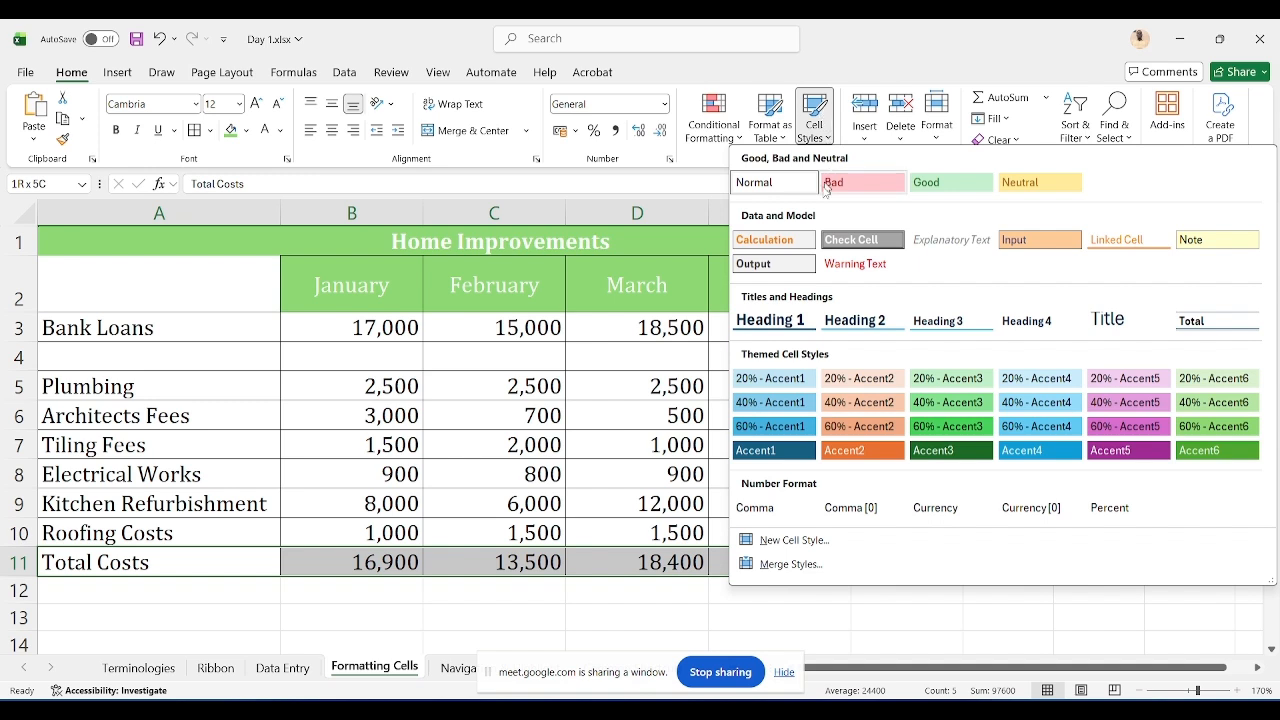
{"action": "left_click", "coordinate": [787, 265]}
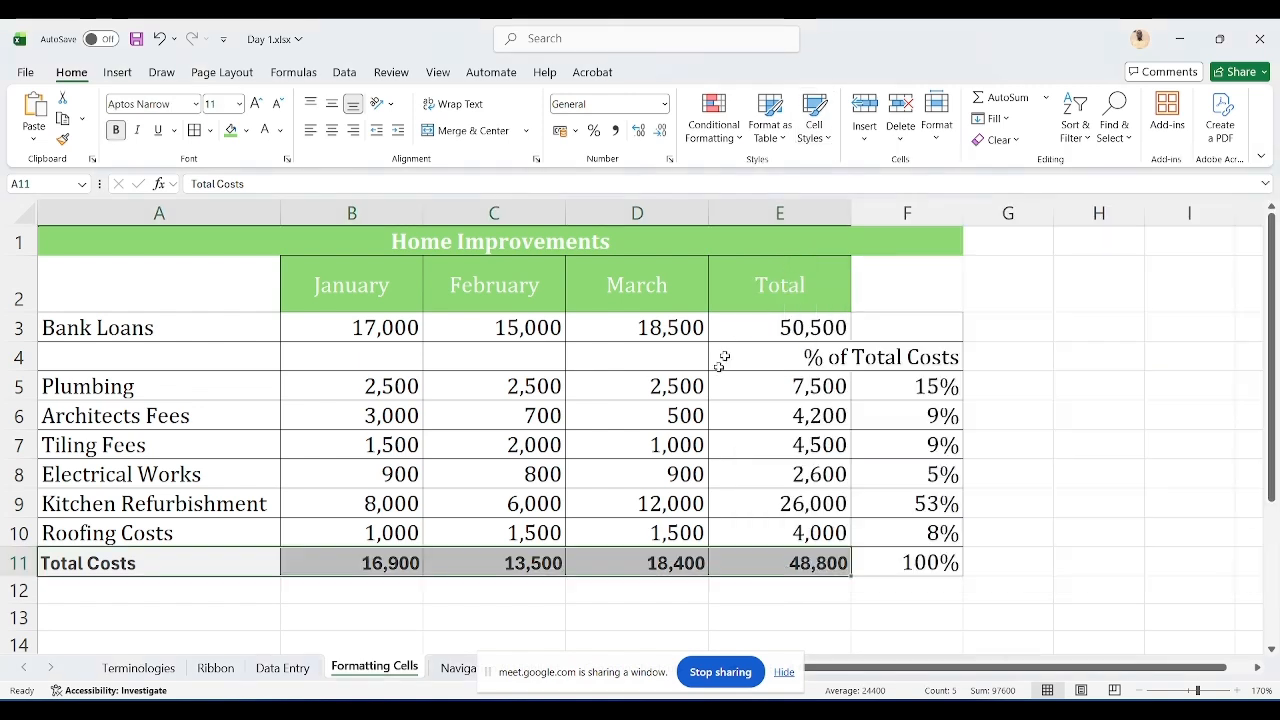
{"action": "left_click", "coordinate": [626, 532]}
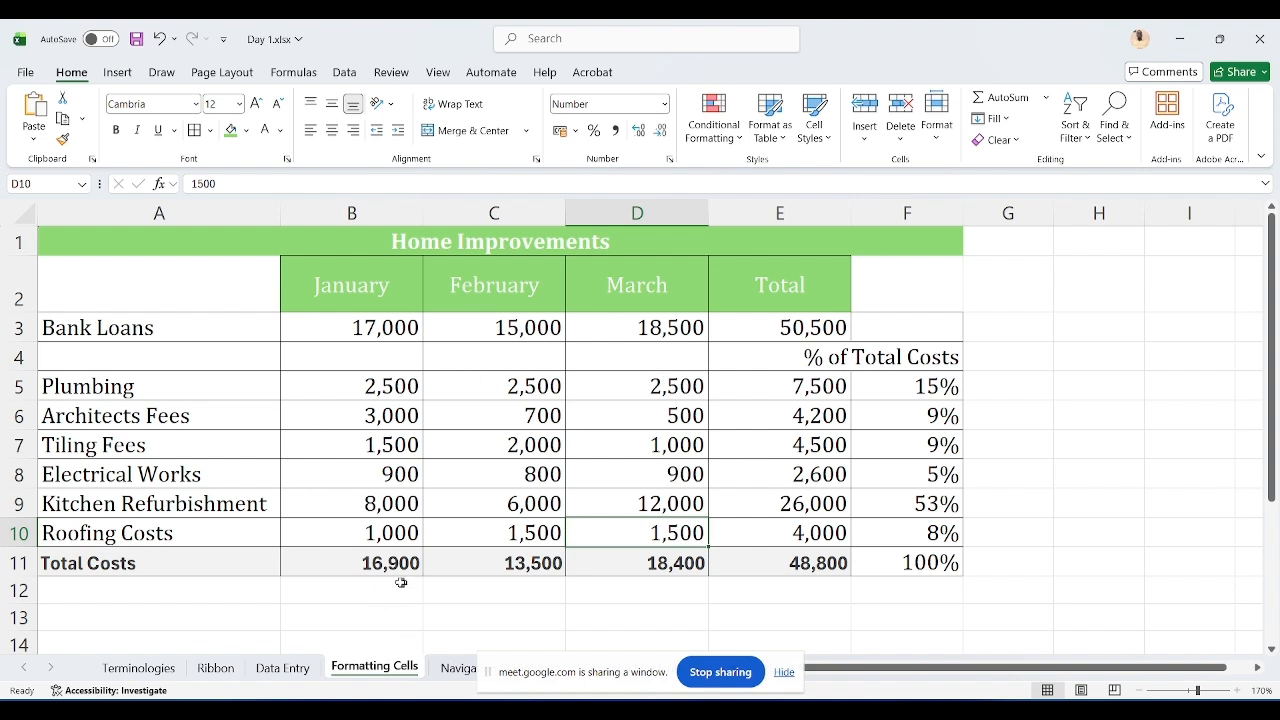
Step: Double-underline the total values in B11:E11
{"action": "left_click_drag", "start_coordinate": [319, 566], "coordinate": [777, 560]}
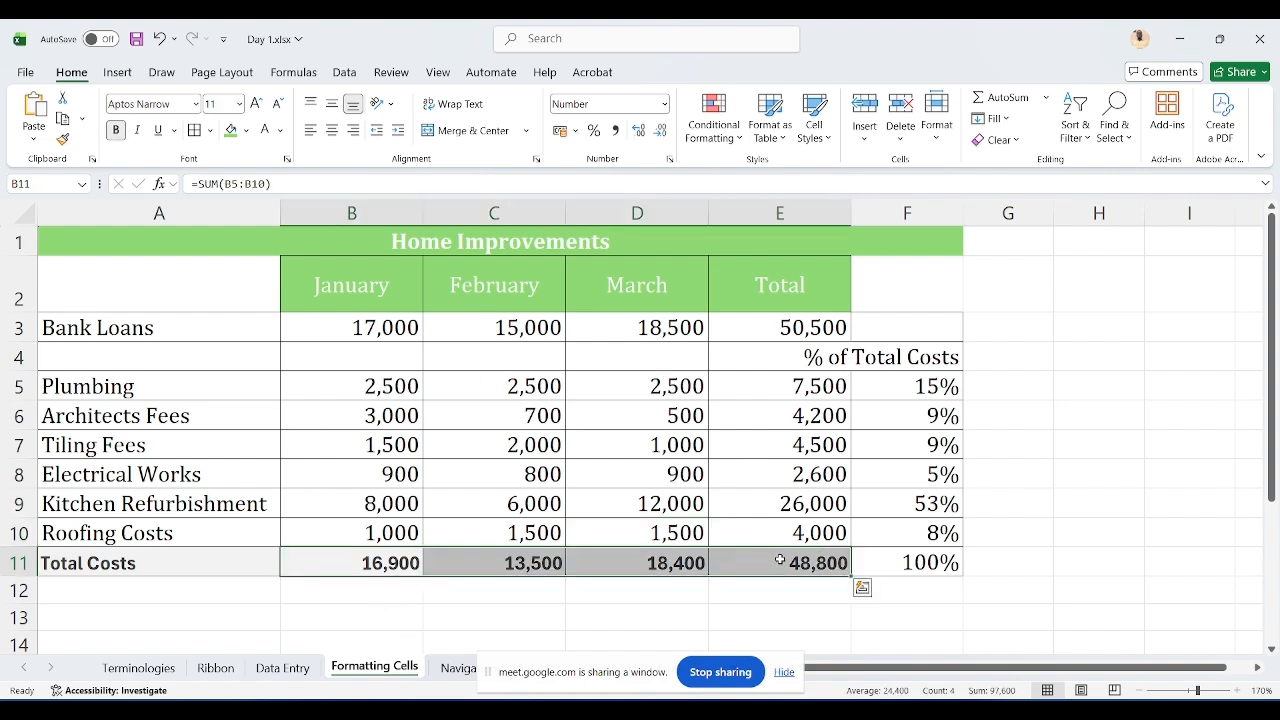
{"action": "left_click", "coordinate": [175, 132]}
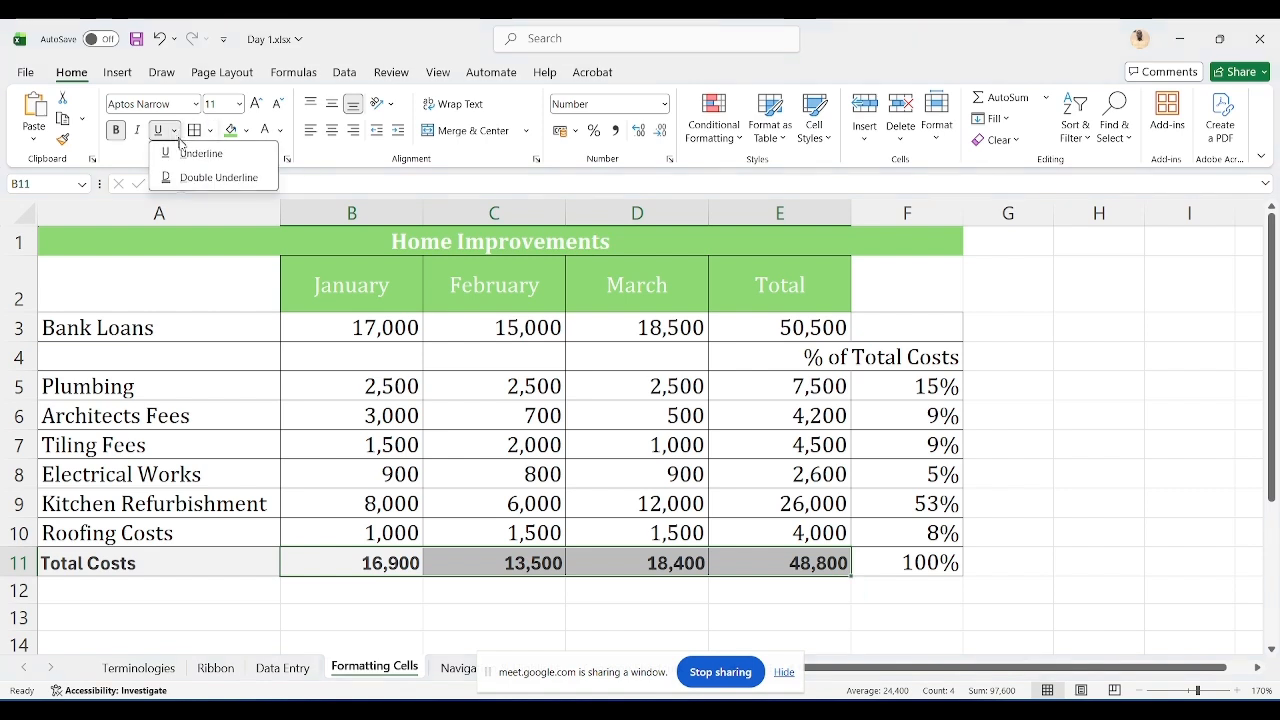
{"action": "left_click", "coordinate": [341, 168]}
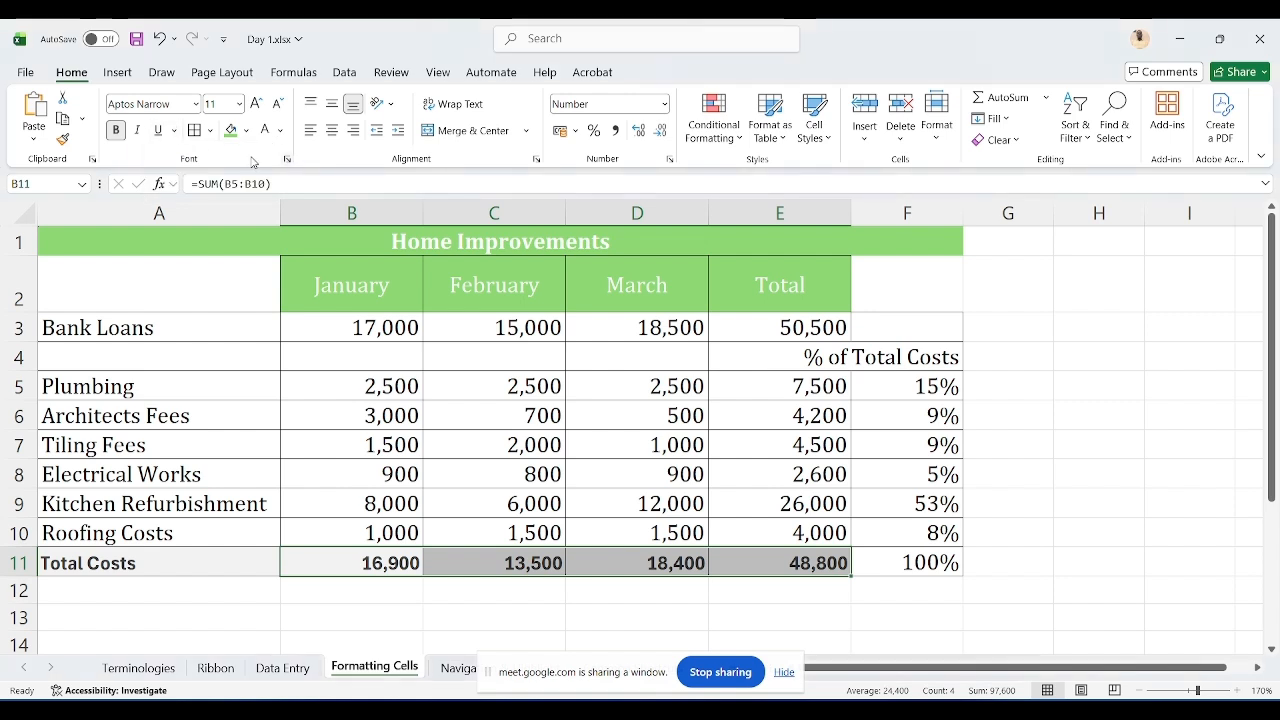
{"action": "left_click", "coordinate": [175, 132]}
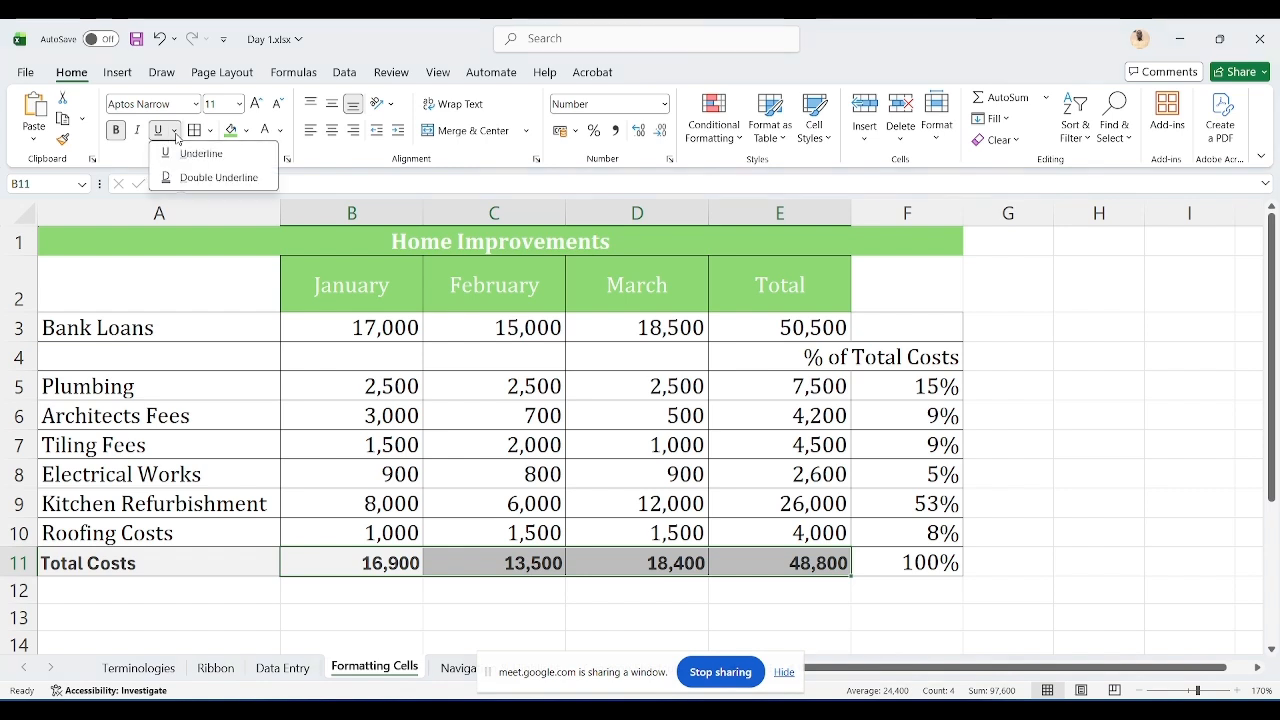
{"action": "left_click", "coordinate": [208, 177]}
{"action": "left_click", "coordinate": [417, 402]}
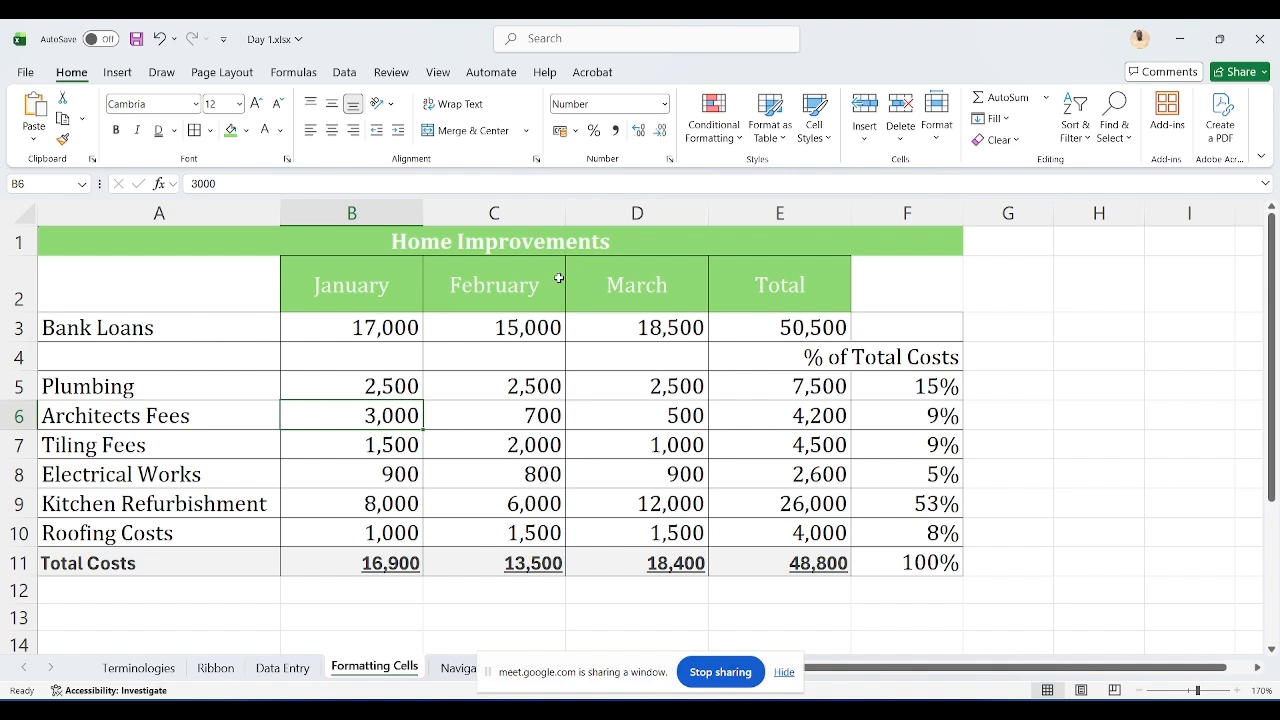
Step: Change the B2 header to January 2026
{"action": "left_click", "coordinate": [382, 292]}
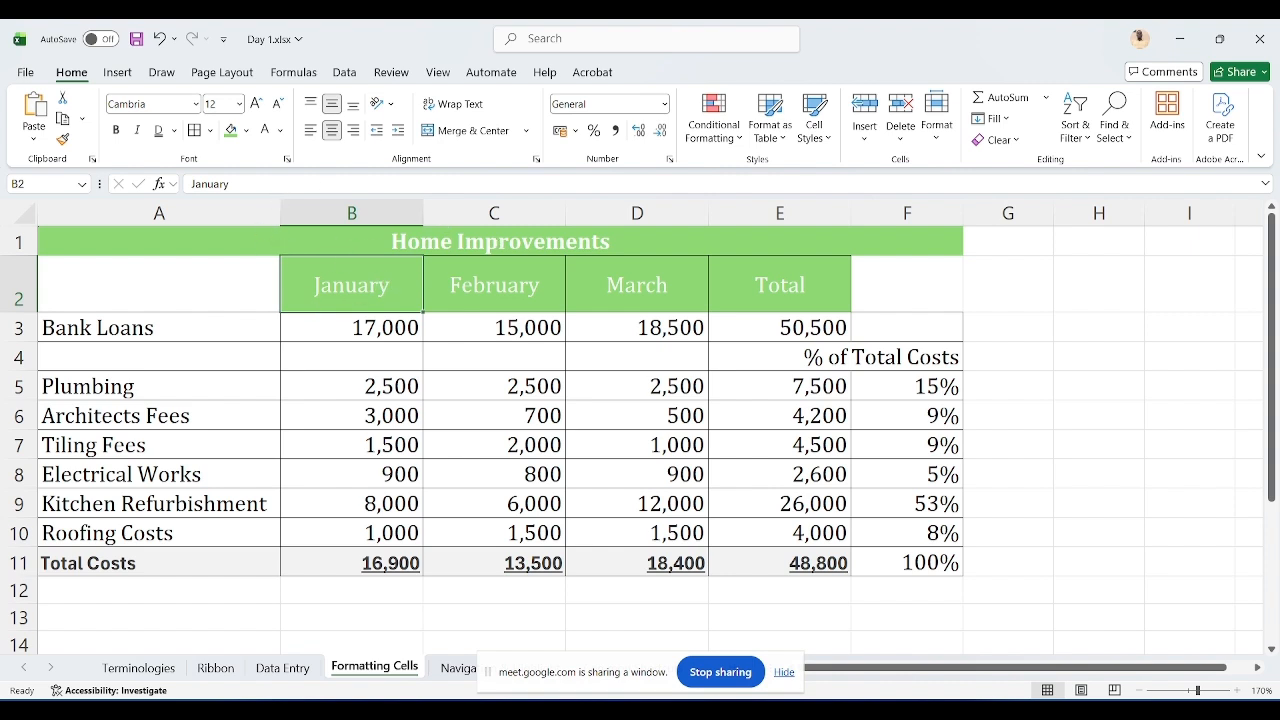
{"action": "left_click", "coordinate": [231, 184]}
{"action": "type", "text": "2026"}
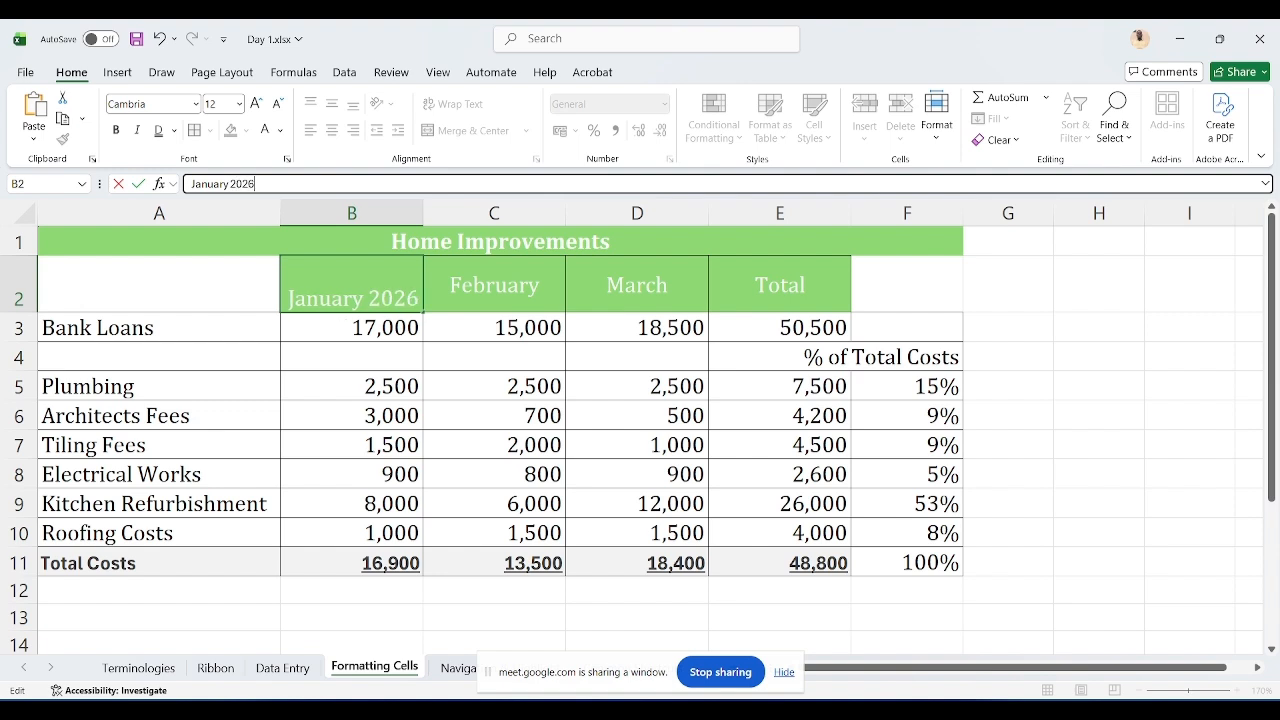
{"action": "key", "text": "Return"}
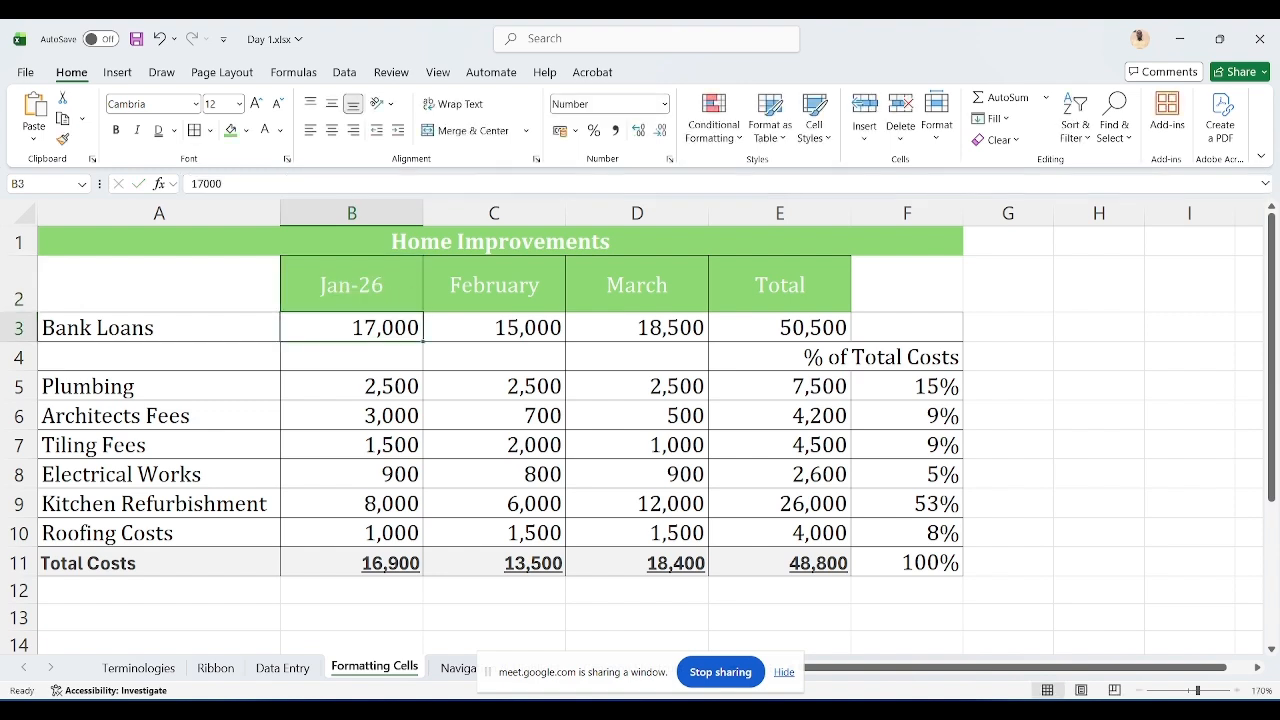
Step: Examine the Date number format options available for the B2 header cell
{"action": "left_click", "coordinate": [328, 298]}
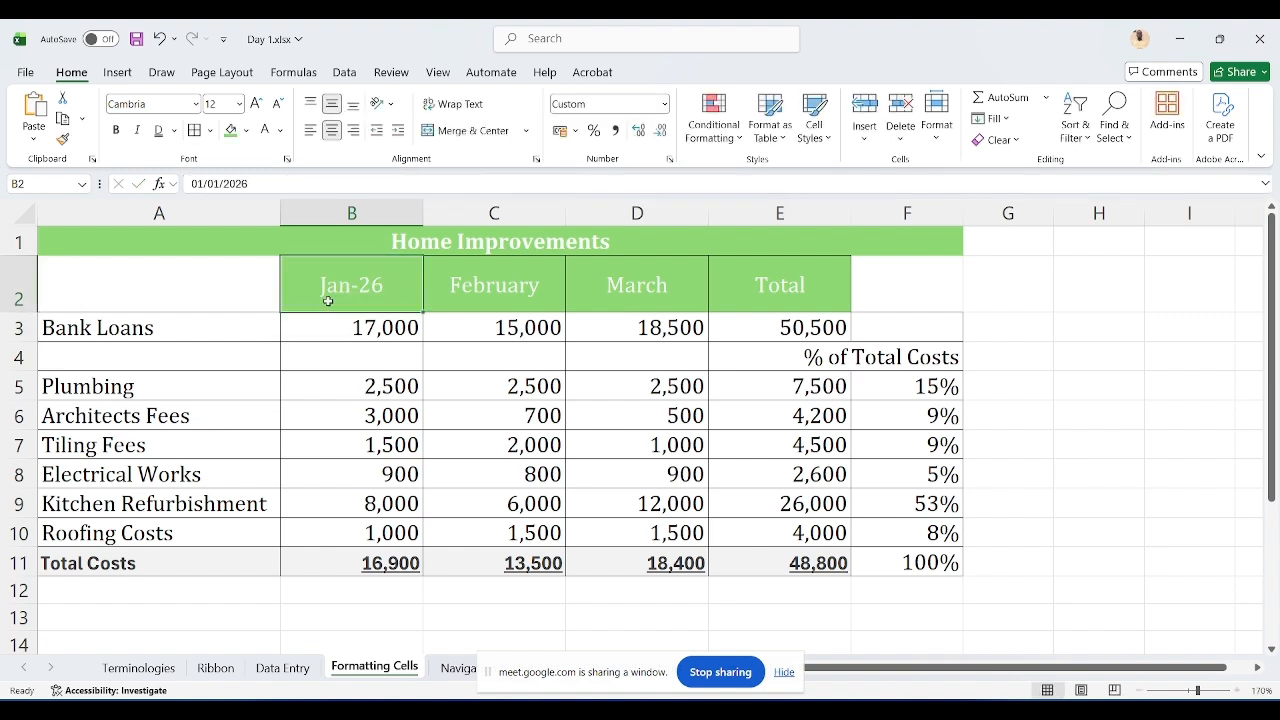
{"action": "key", "text": "ctrl+1"}
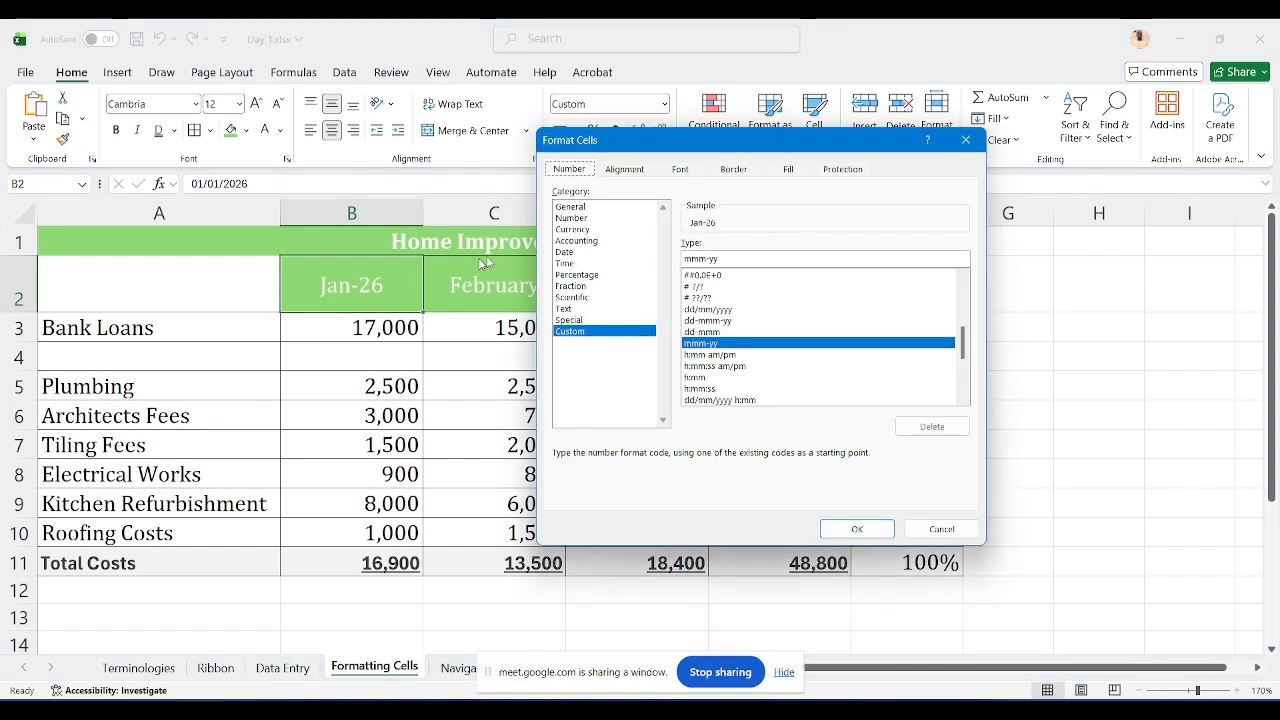
{"action": "left_click", "coordinate": [566, 253]}
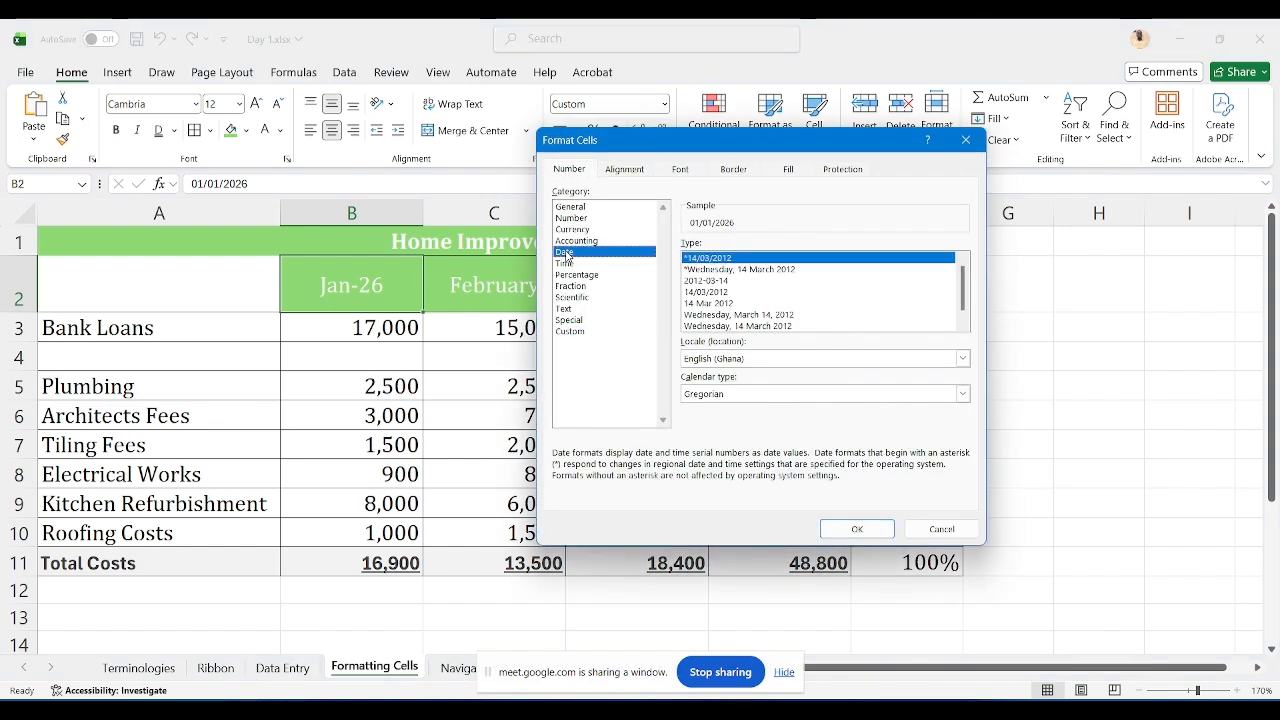
{"action": "key", "text": "Escape"}
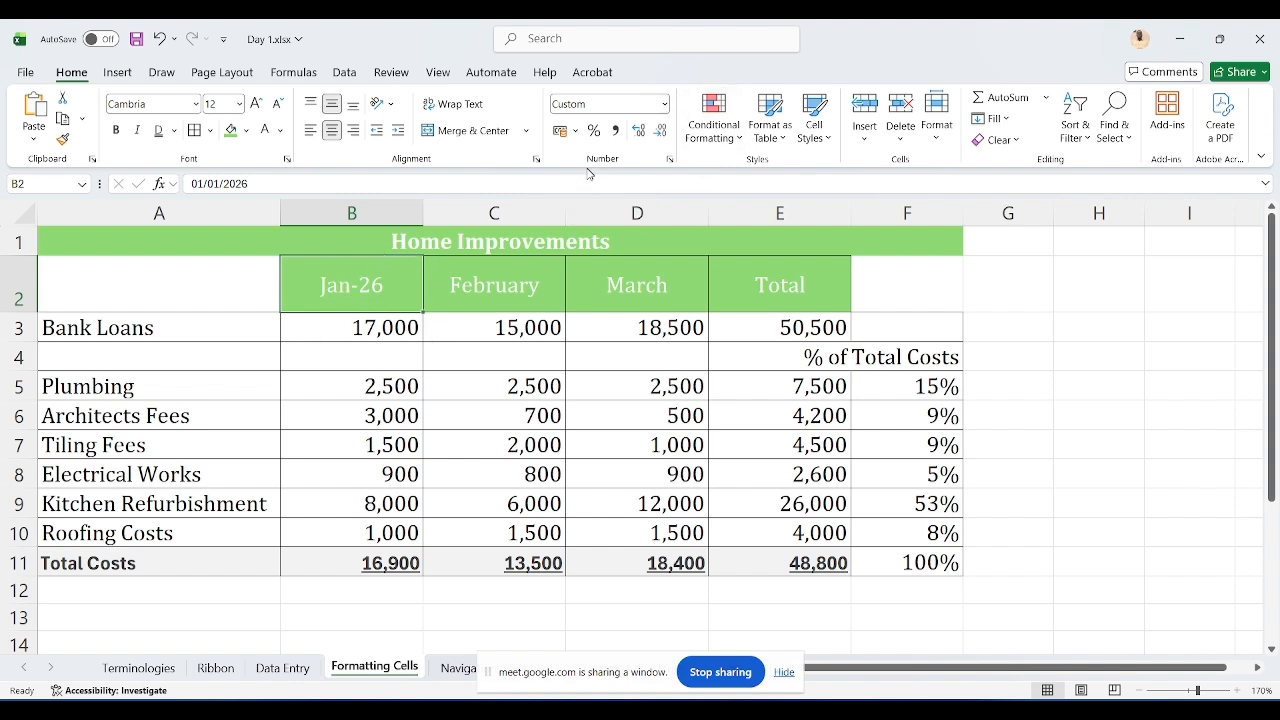
{"action": "left_click", "coordinate": [664, 104]}
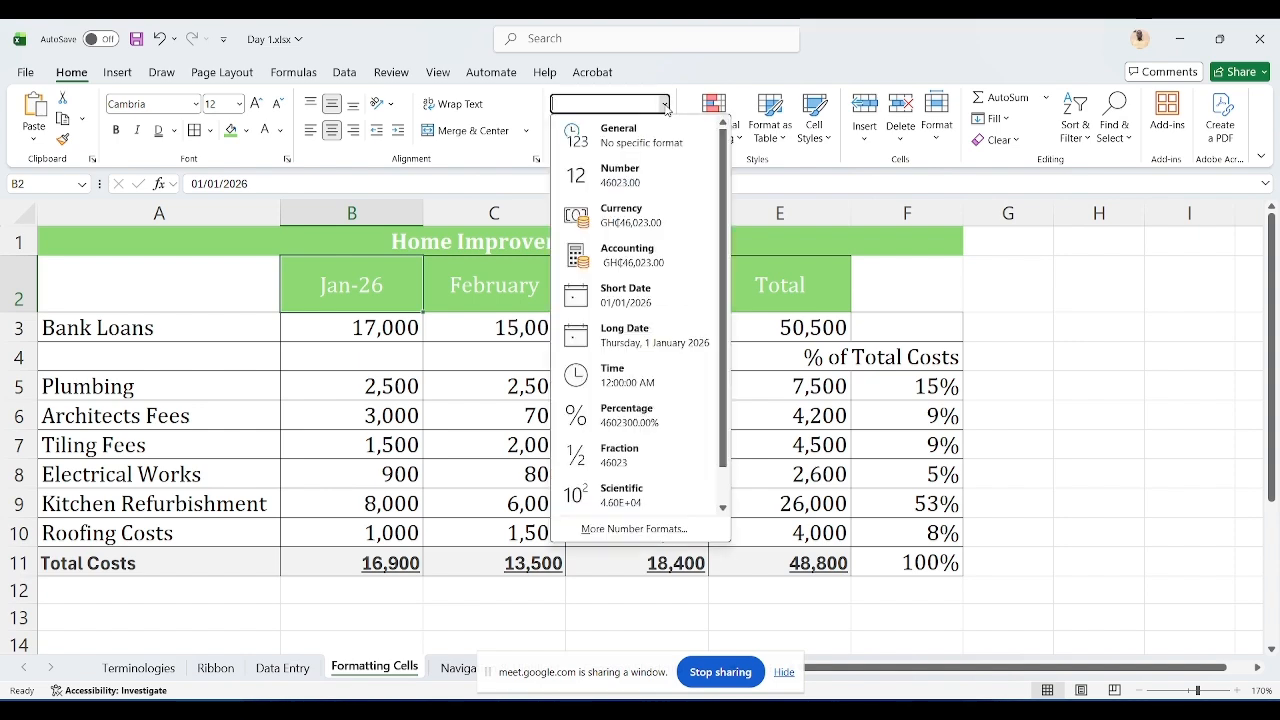
{"action": "left_click", "coordinate": [618, 530]}
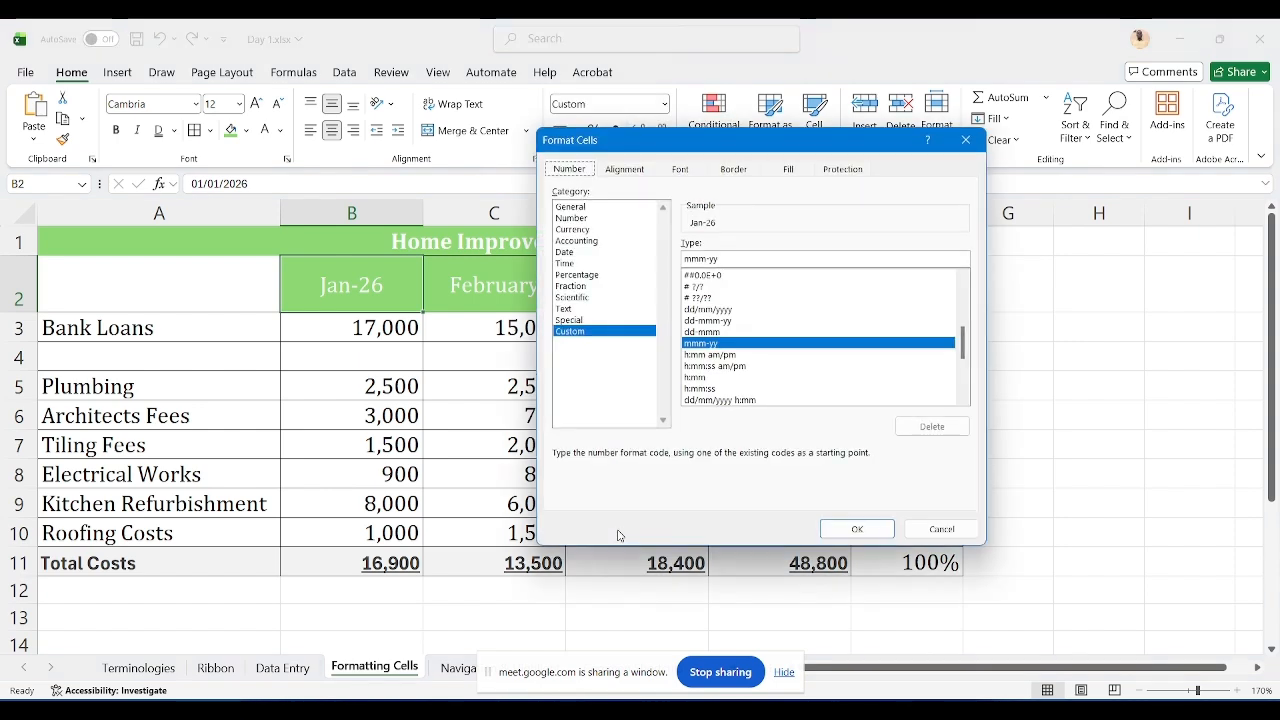
{"action": "left_click", "coordinate": [580, 253]}
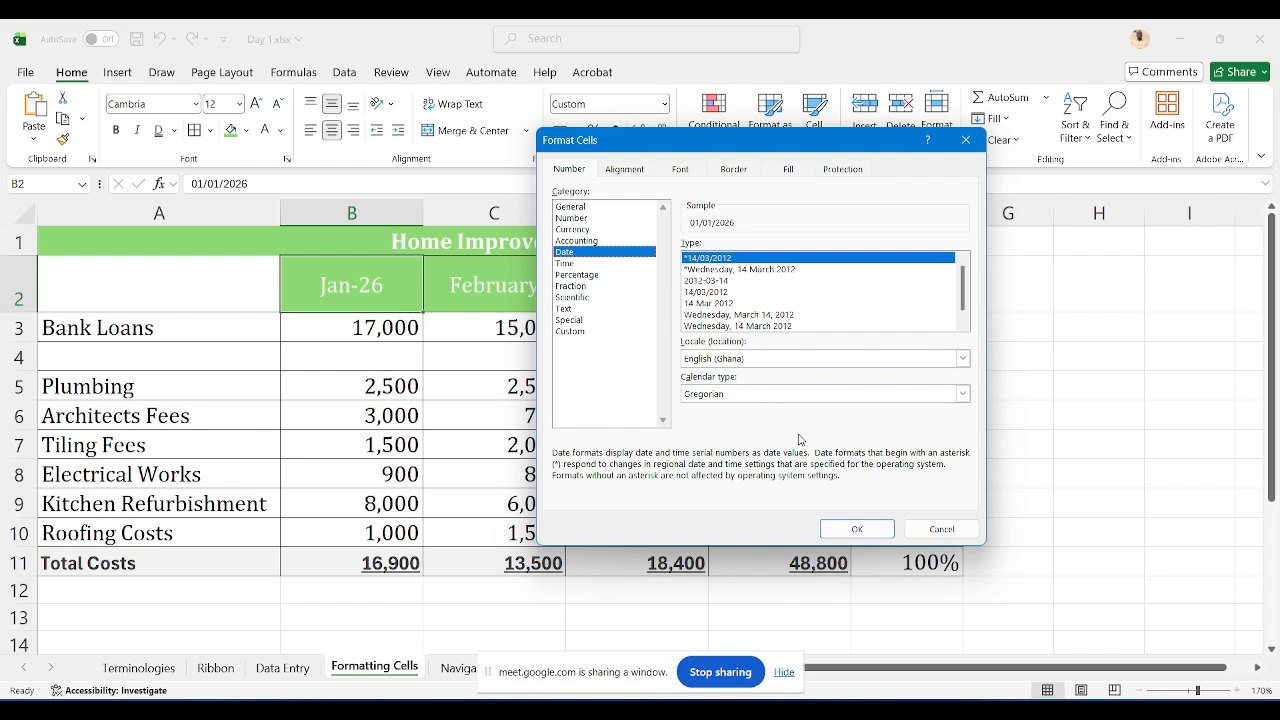
{"action": "key", "text": "Escape"}
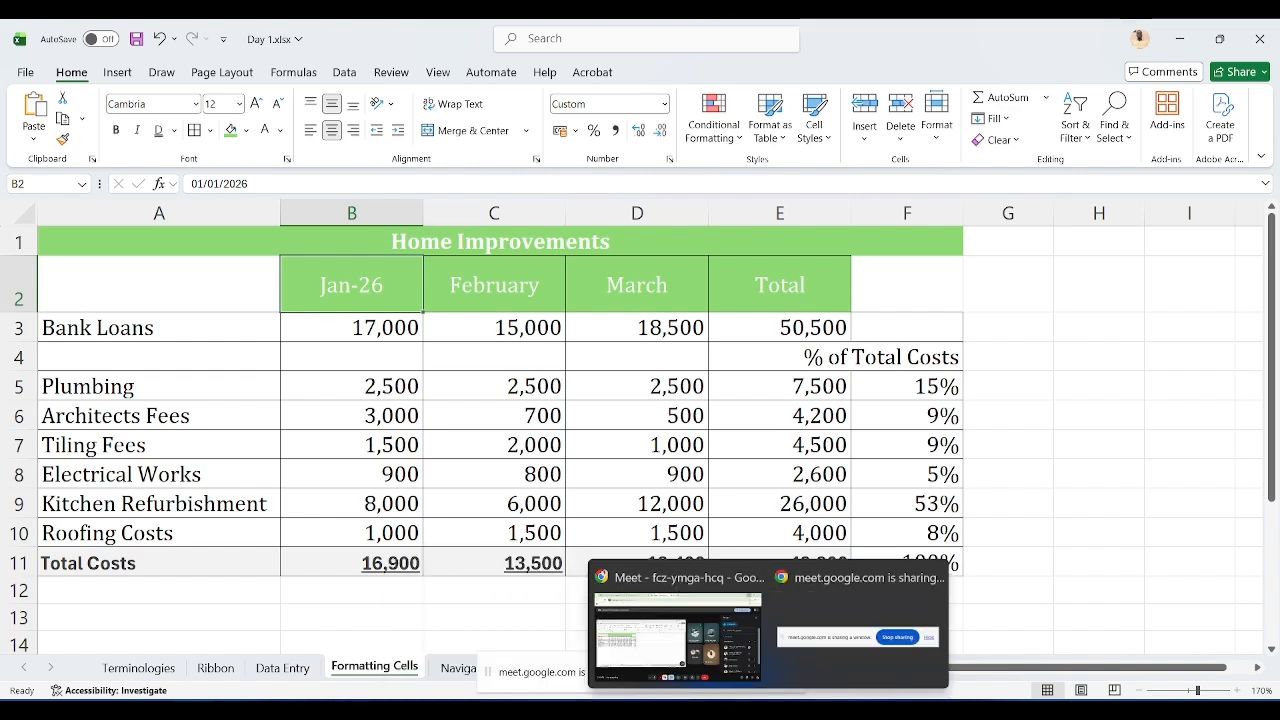
Step: Switch to the Google Meet window and review the presentation sharing options
{"action": "left_click", "coordinate": [705, 648]}
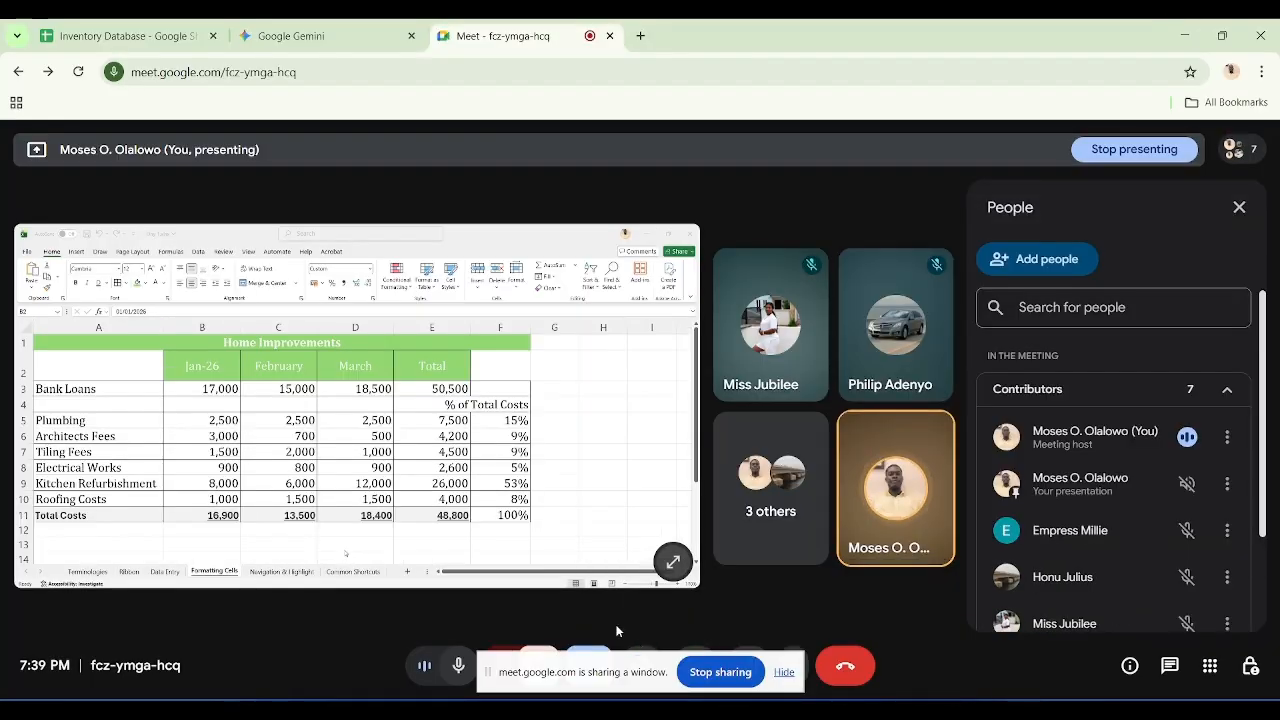
{"action": "left_click", "coordinate": [596, 650]}
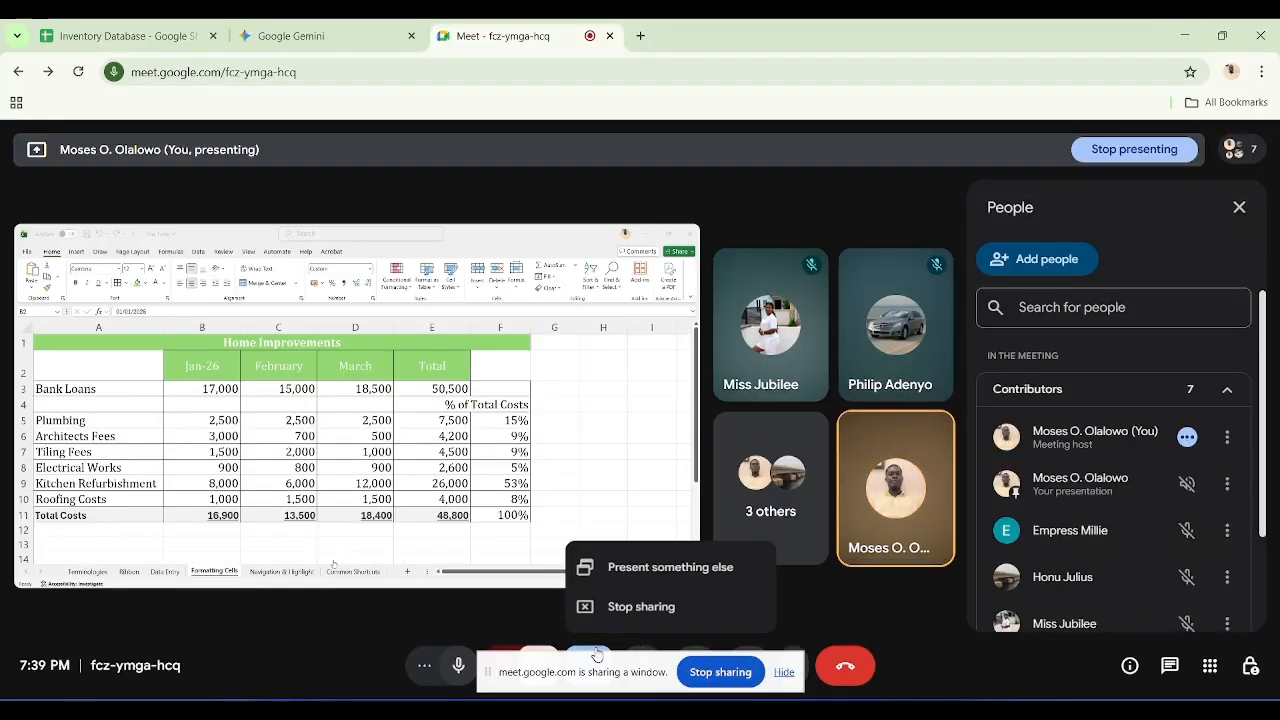
{"action": "left_click", "coordinate": [674, 571]}
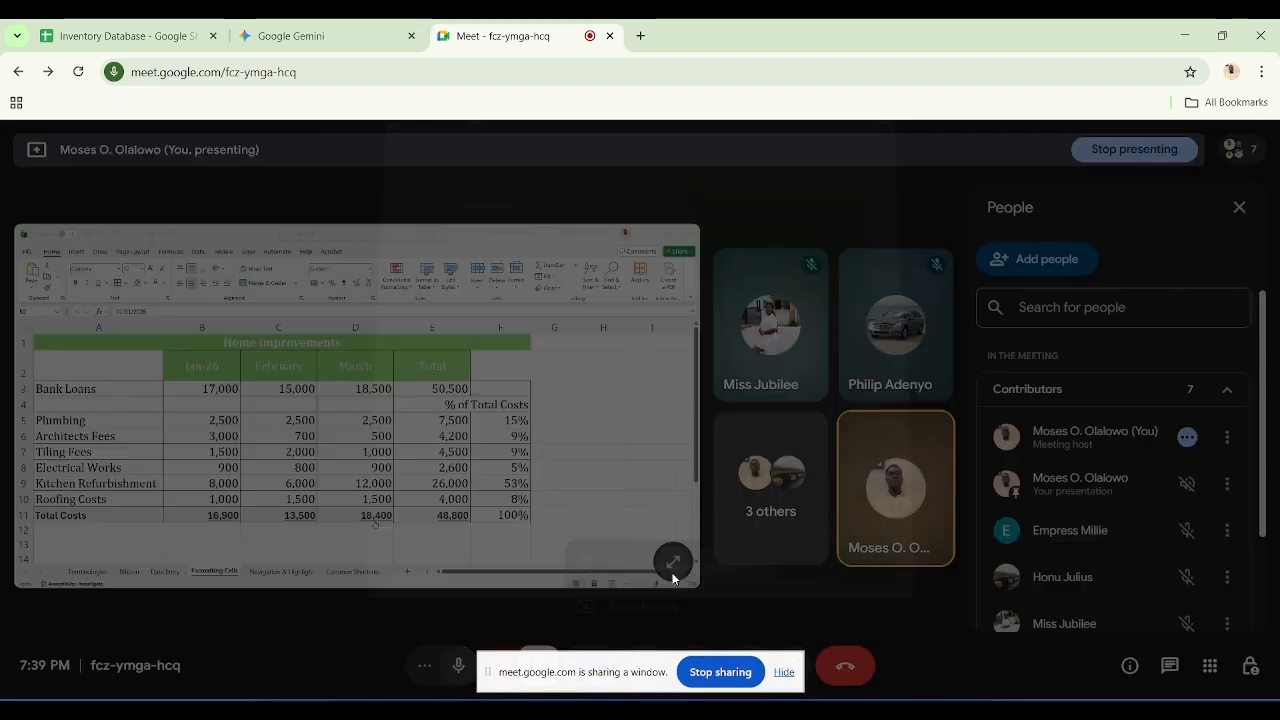
Step: Switch the Meet presentation to share the entire screen instead of a window, then return to the workbook
{"action": "left_click", "coordinate": [786, 172]}
{"action": "left_click", "coordinate": [573, 275]}
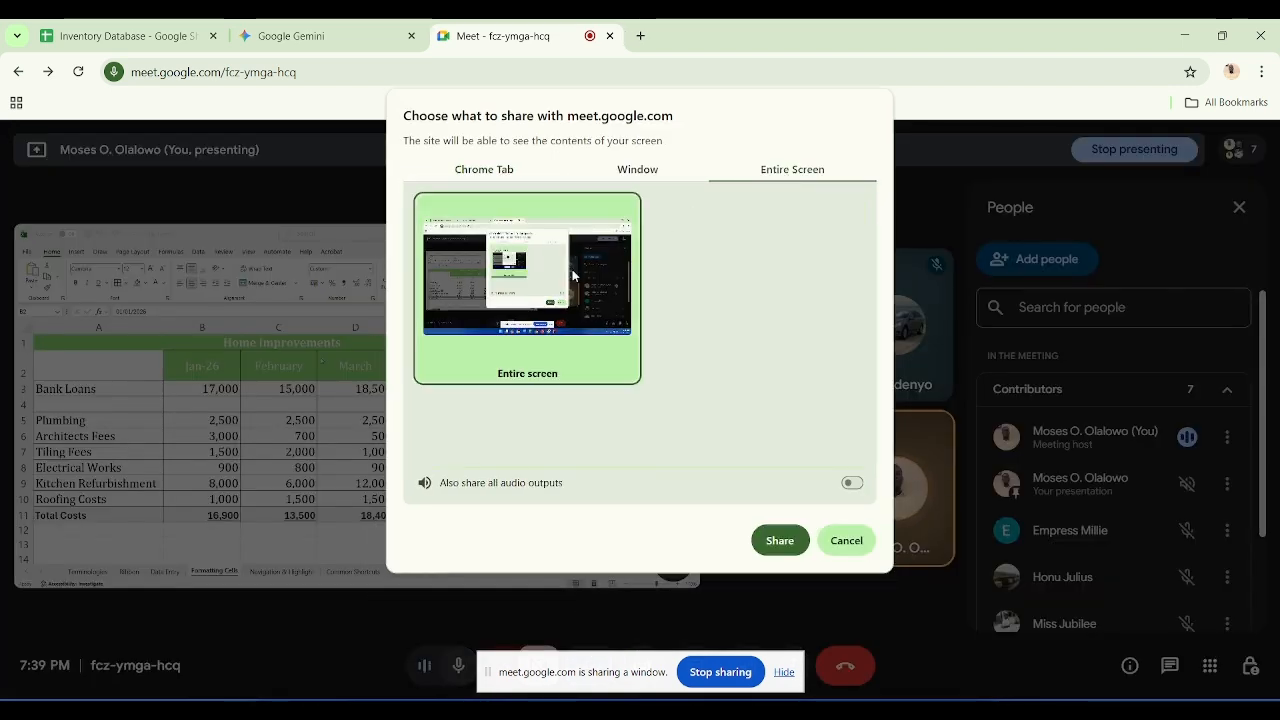
{"action": "left_click", "coordinate": [778, 538]}
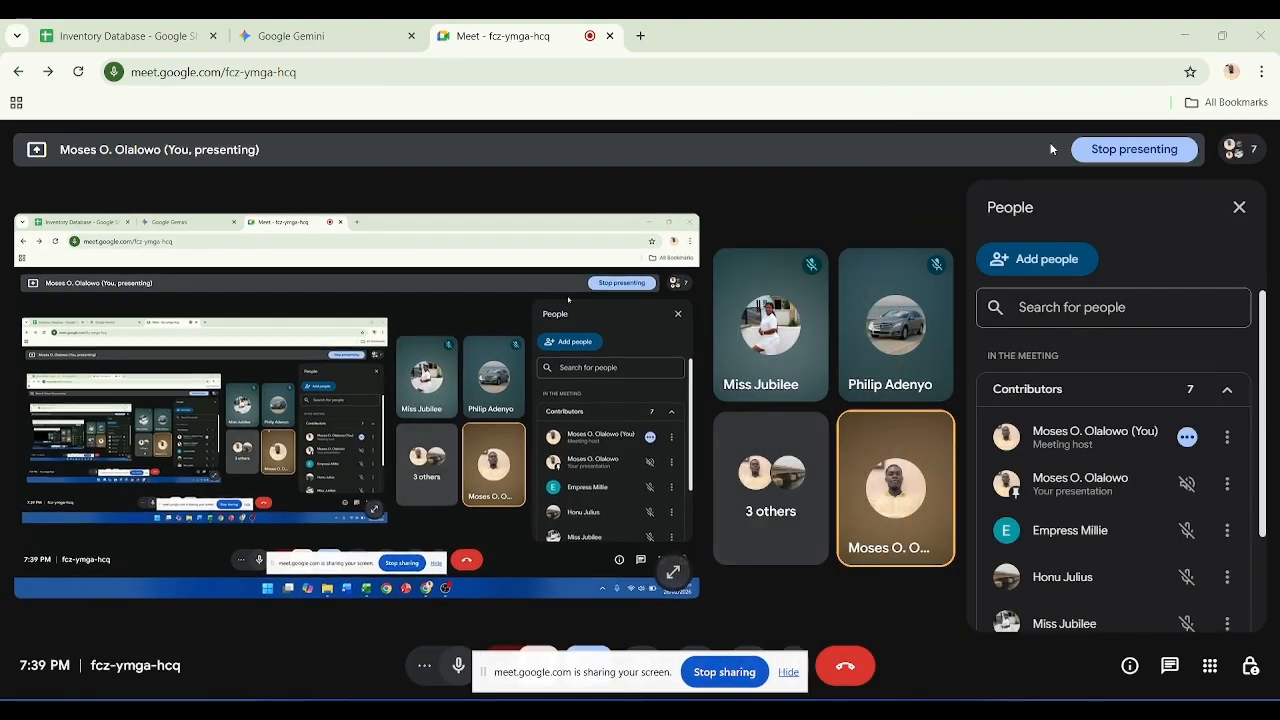
{"action": "left_click", "coordinate": [1184, 35]}
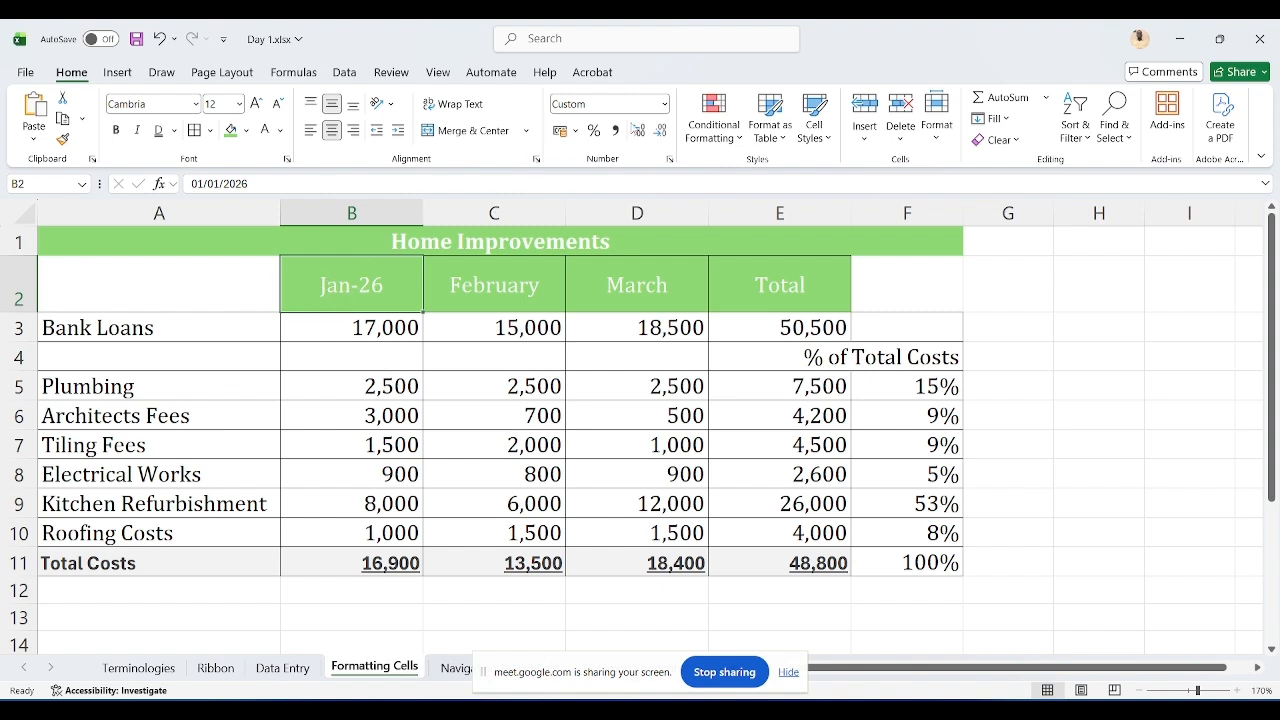
Step: Apply the Date number format to the B2 header through the full Format Cells options and autofit column B
{"action": "left_click", "coordinate": [664, 104]}
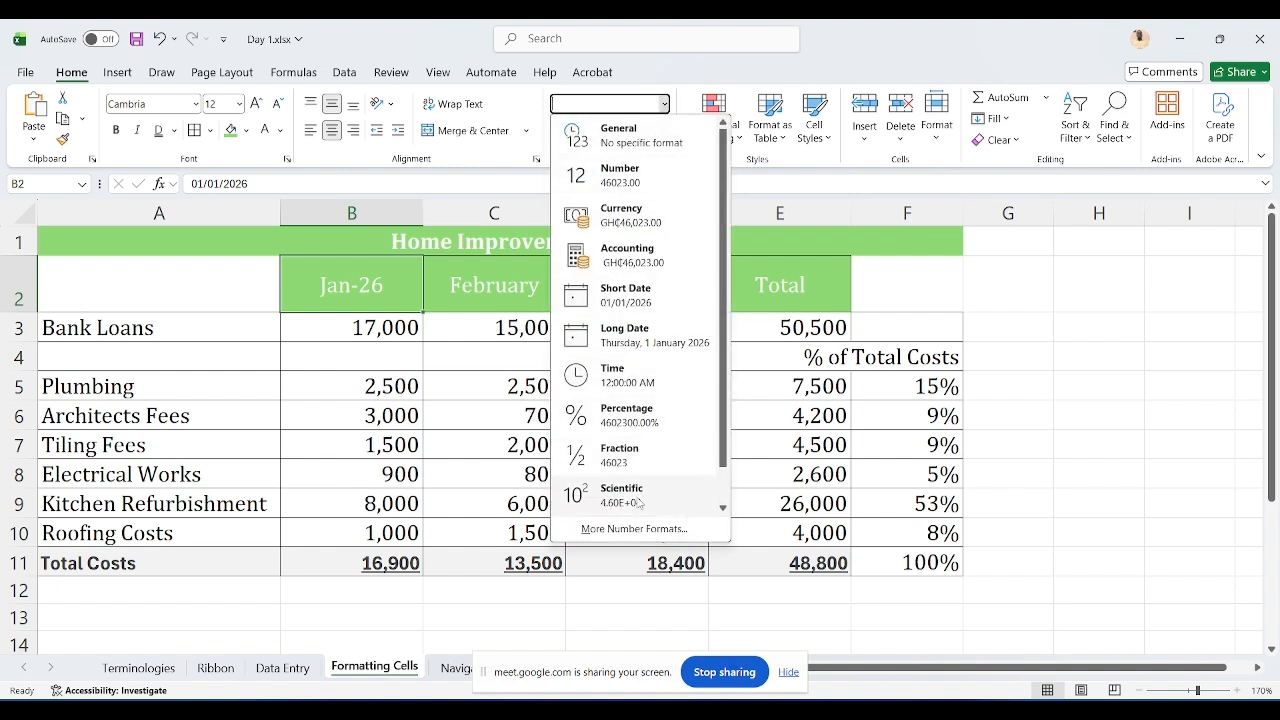
{"action": "left_click", "coordinate": [642, 528]}
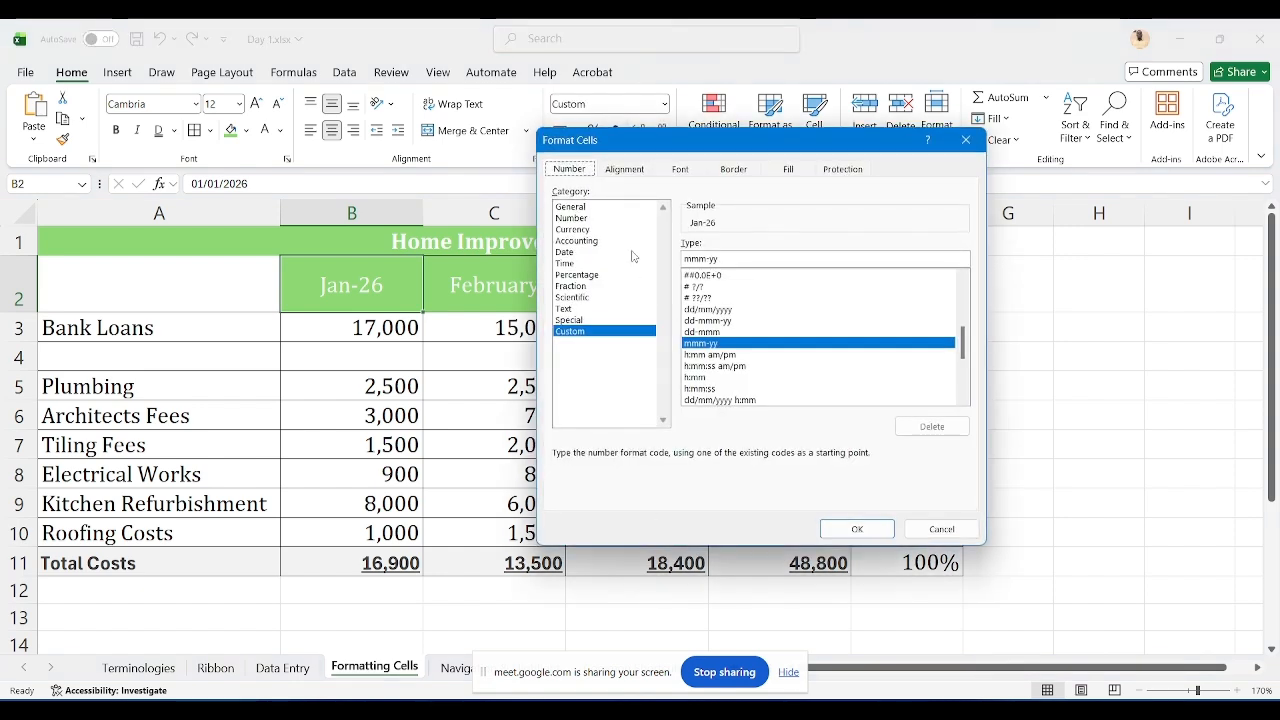
{"action": "left_click", "coordinate": [565, 254]}
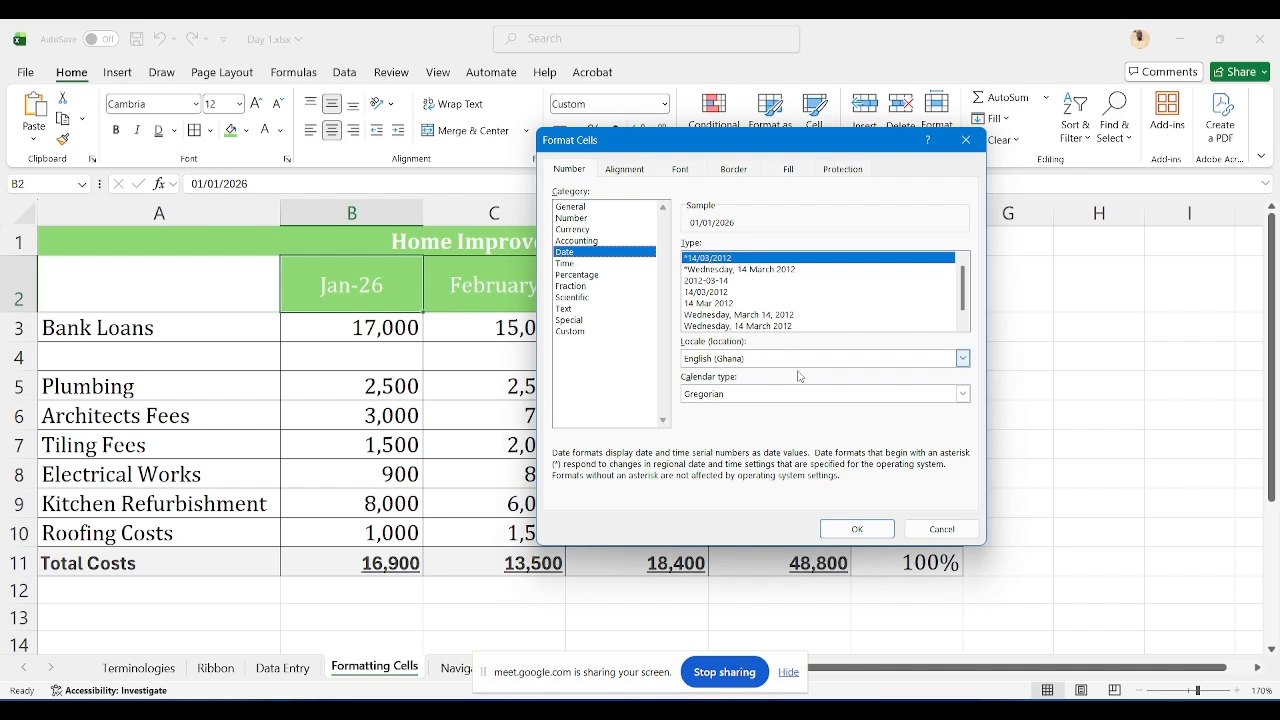
{"action": "left_click", "coordinate": [857, 528]}
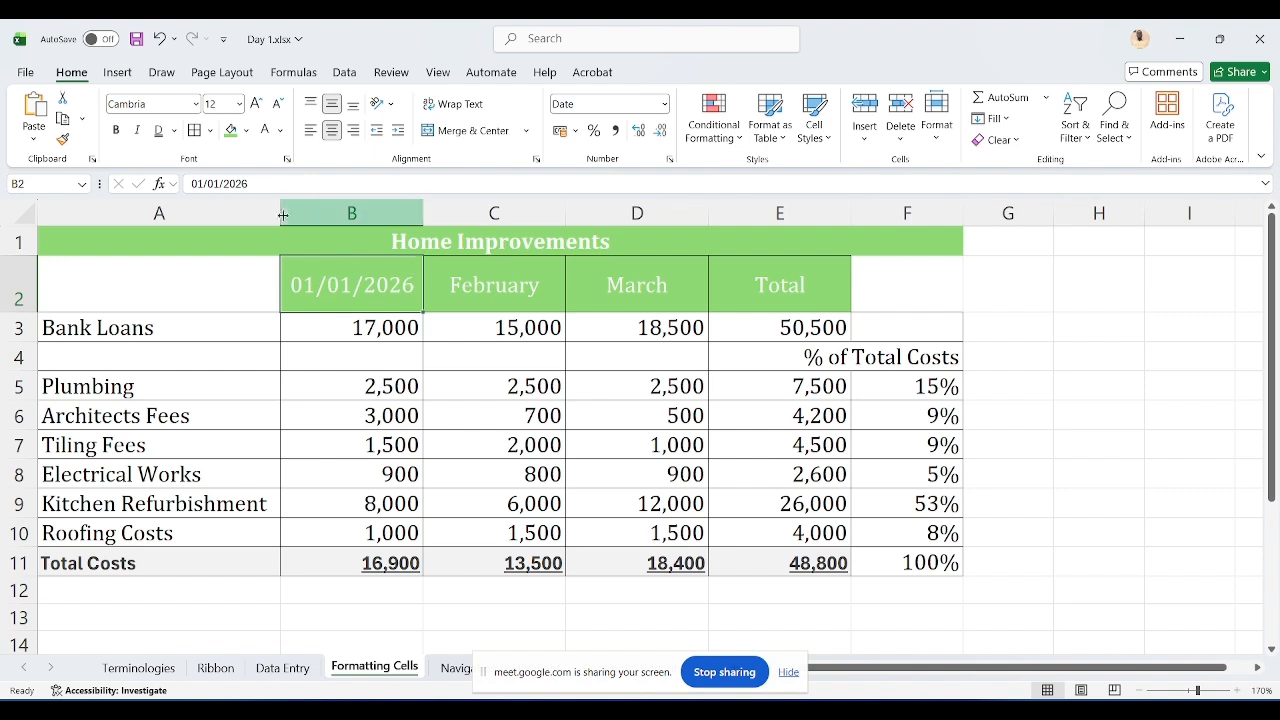
{"action": "left_click_drag", "start_coordinate": [421, 205], "coordinate": [372, 204]}
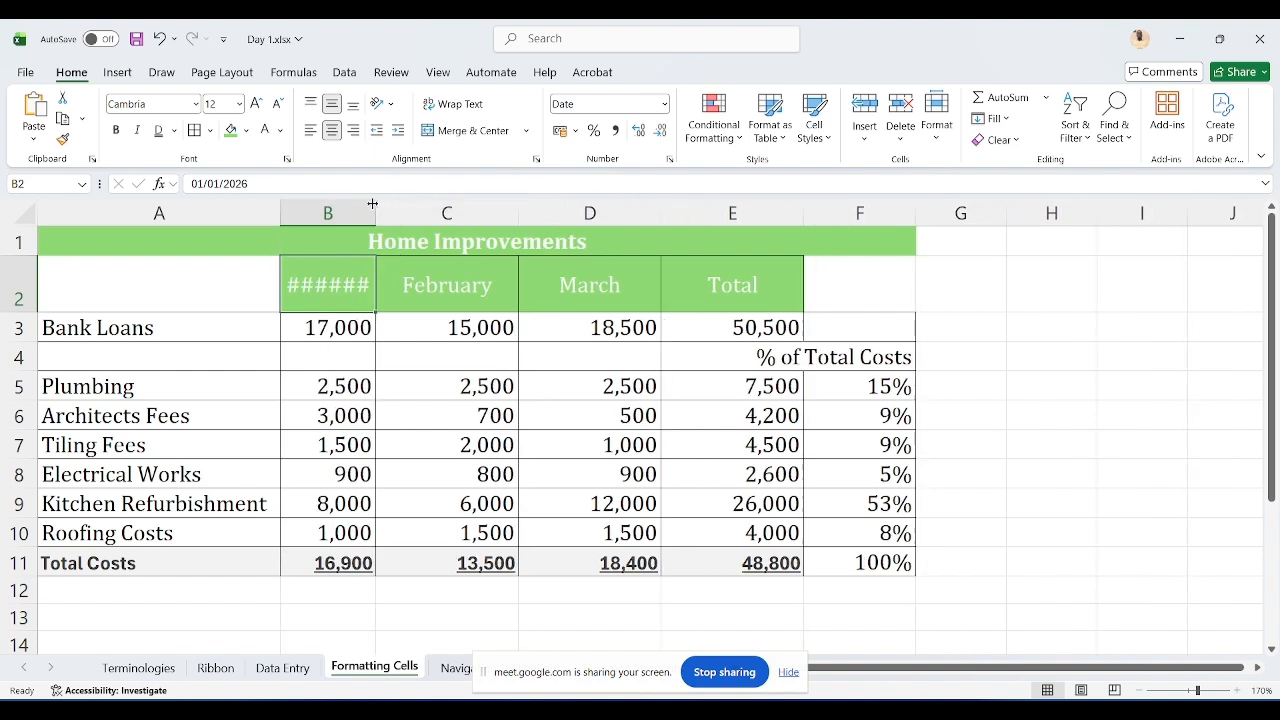
{"action": "double_click", "coordinate": [372, 204]}
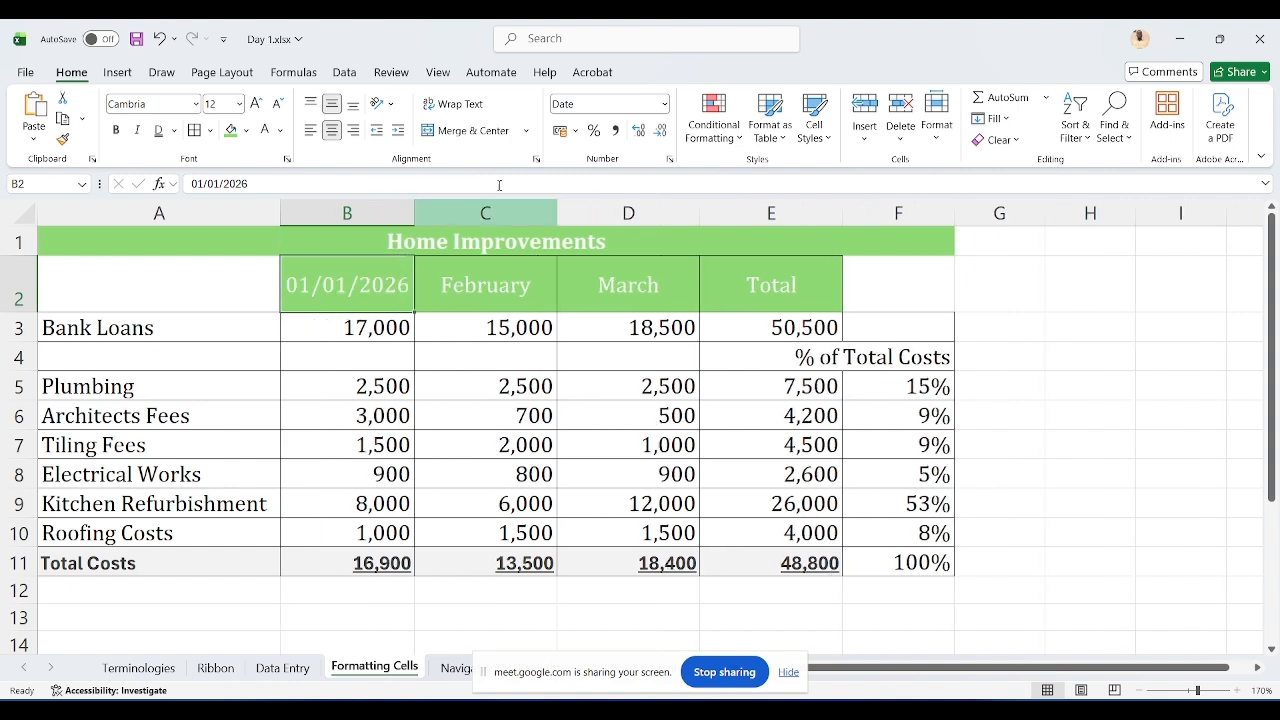
Step: Set B2 to the General number format and re-enter January 2026 in it
{"action": "left_click", "coordinate": [665, 104]}
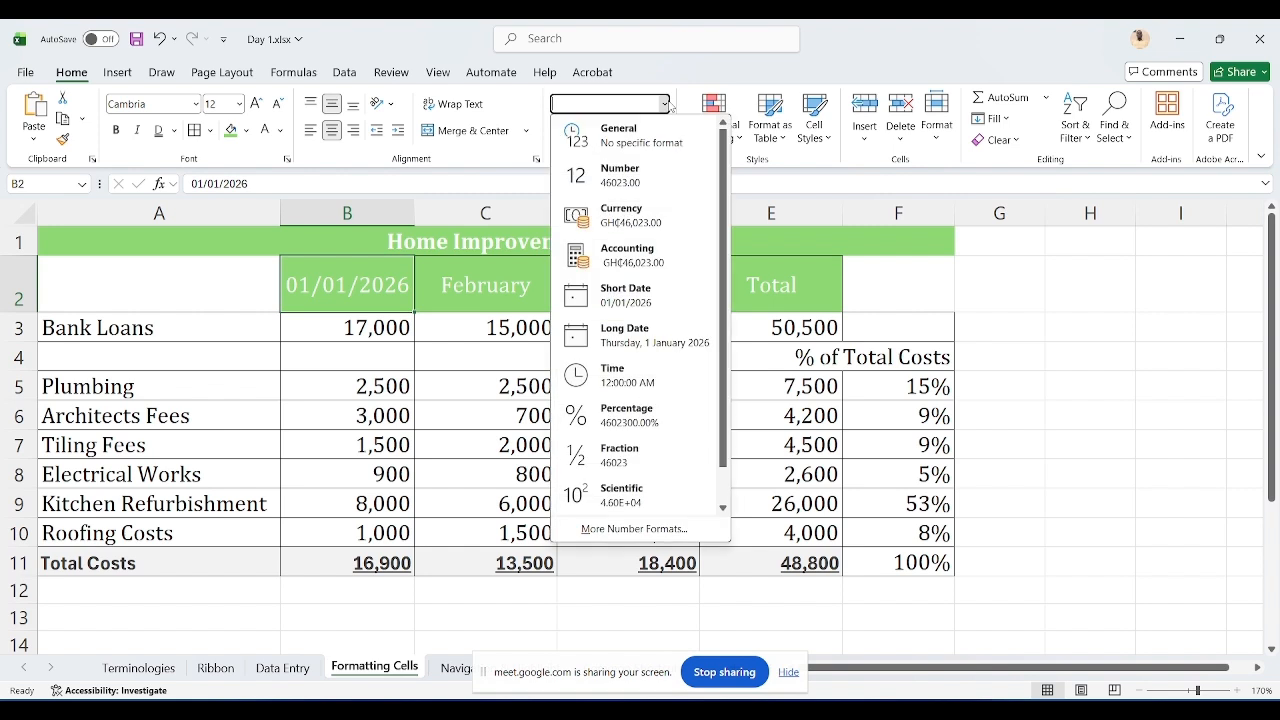
{"action": "left_click", "coordinate": [640, 132]}
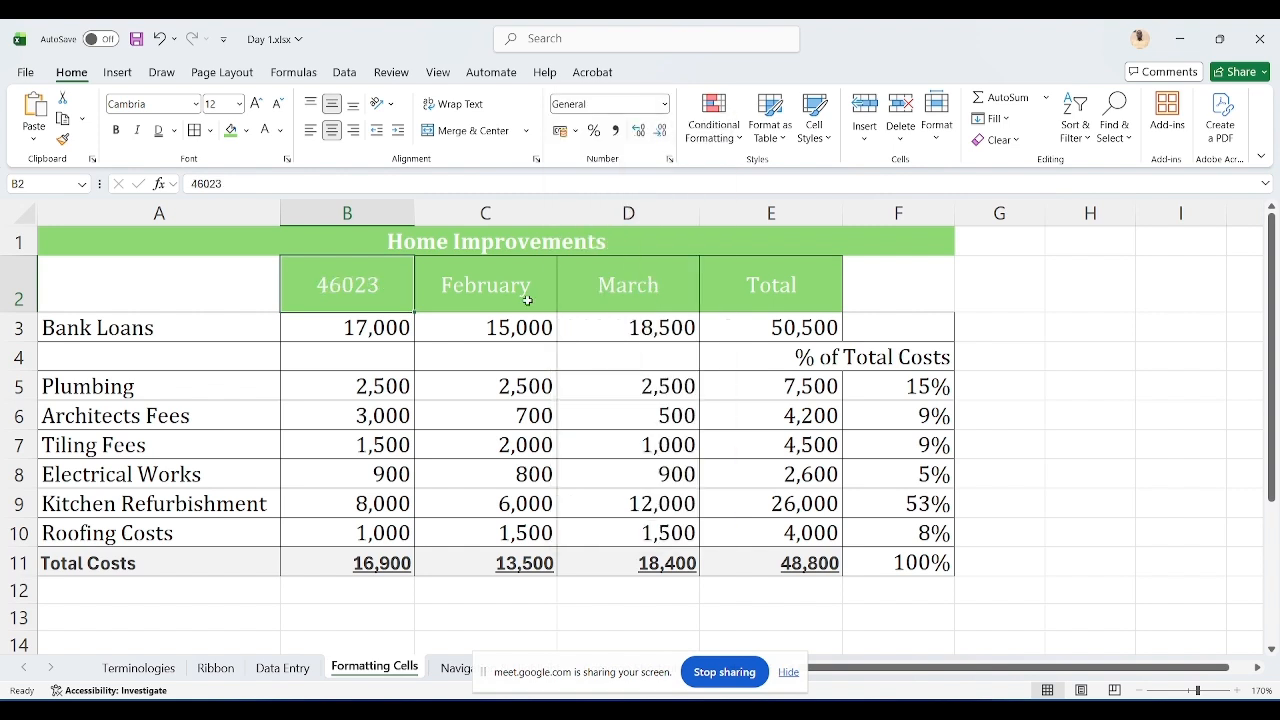
{"action": "type", "text": "janua"}
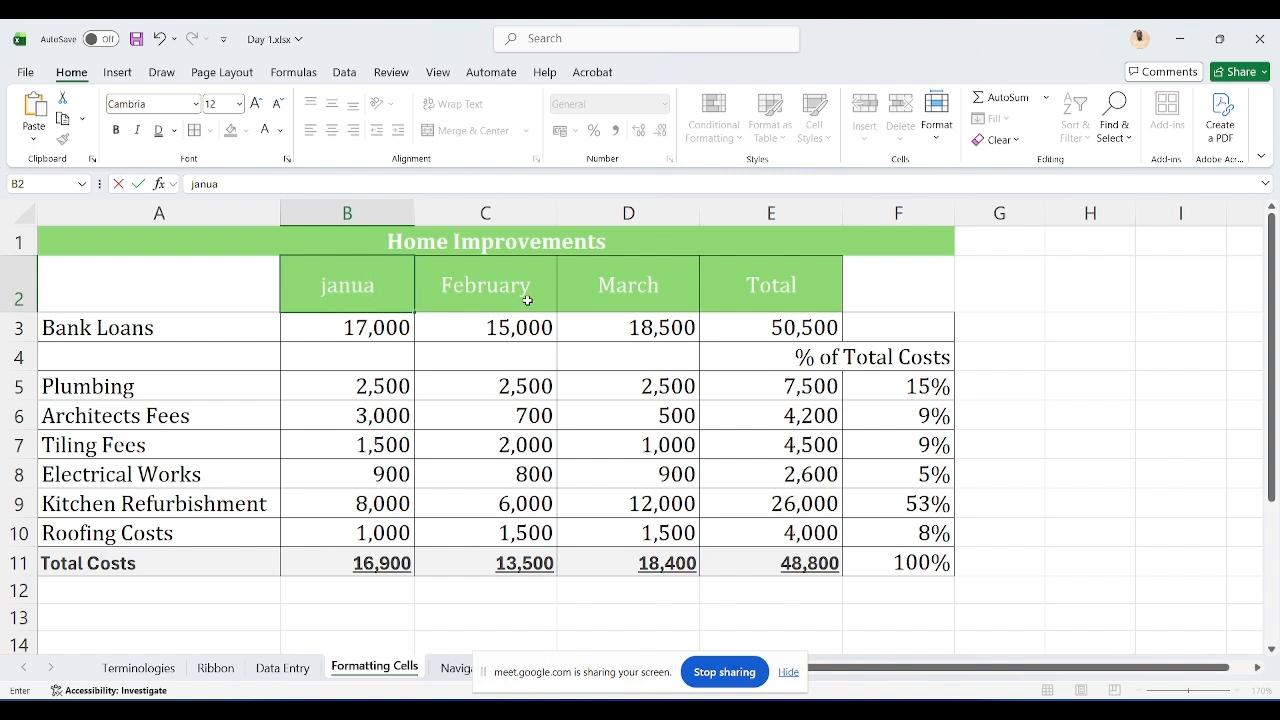
{"action": "type", "text": "ru"}
{"action": "key", "text": "BackSpace"}
{"action": "key", "text": "BackSpace"}
{"action": "key", "text": "BackSpace"}
{"action": "key", "text": "BackSpace"}
{"action": "key", "text": "BackSpace"}
{"action": "key", "text": "BackSpace"}
{"action": "key", "text": "BackSpace"}
{"action": "type", "text": "uary 202"}
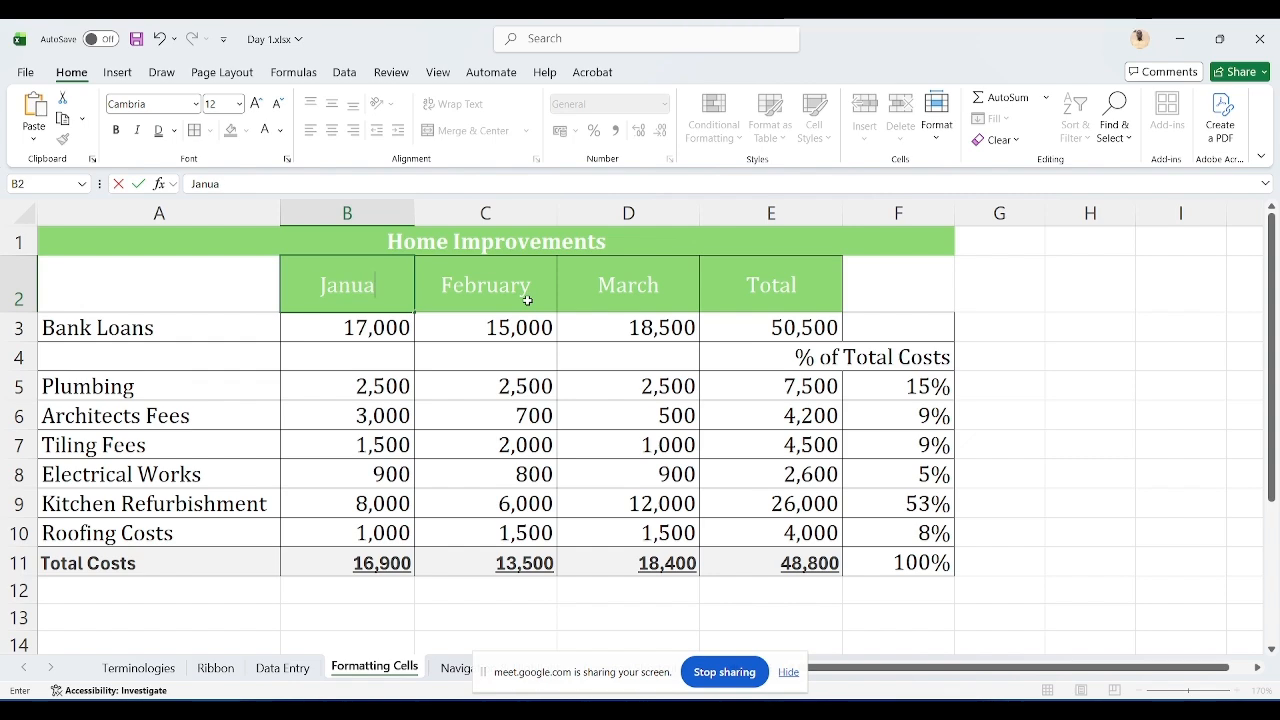
{"action": "type", "text": "6"}
{"action": "key", "text": "Return"}
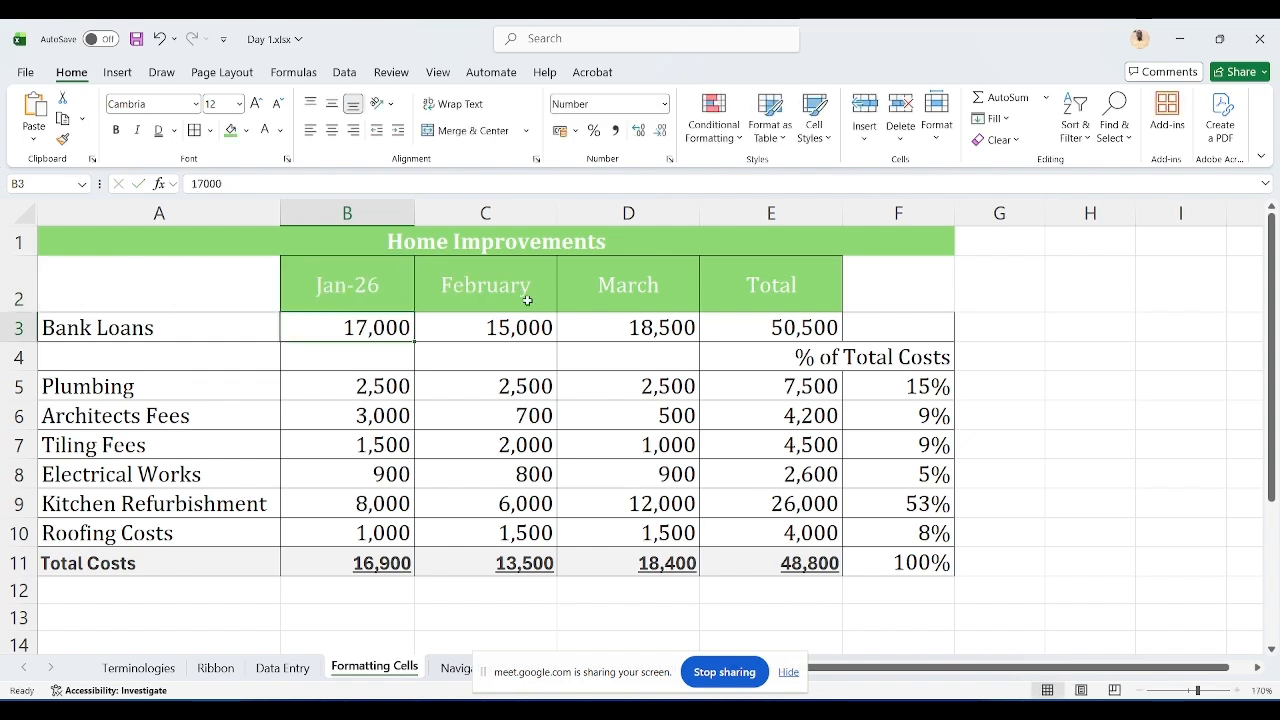
Step: Format the B2 header as Text and enter January 2026 in it
{"action": "key", "text": "Up"}
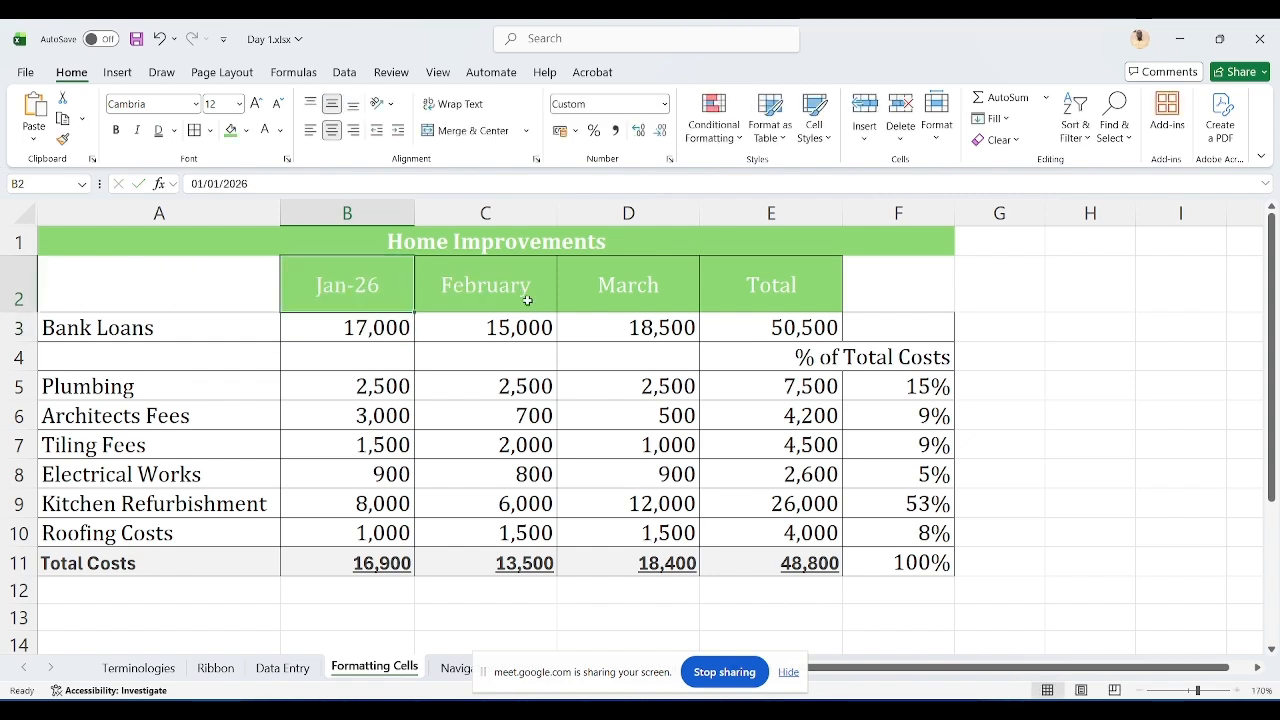
{"action": "key", "text": "ctrl+1"}
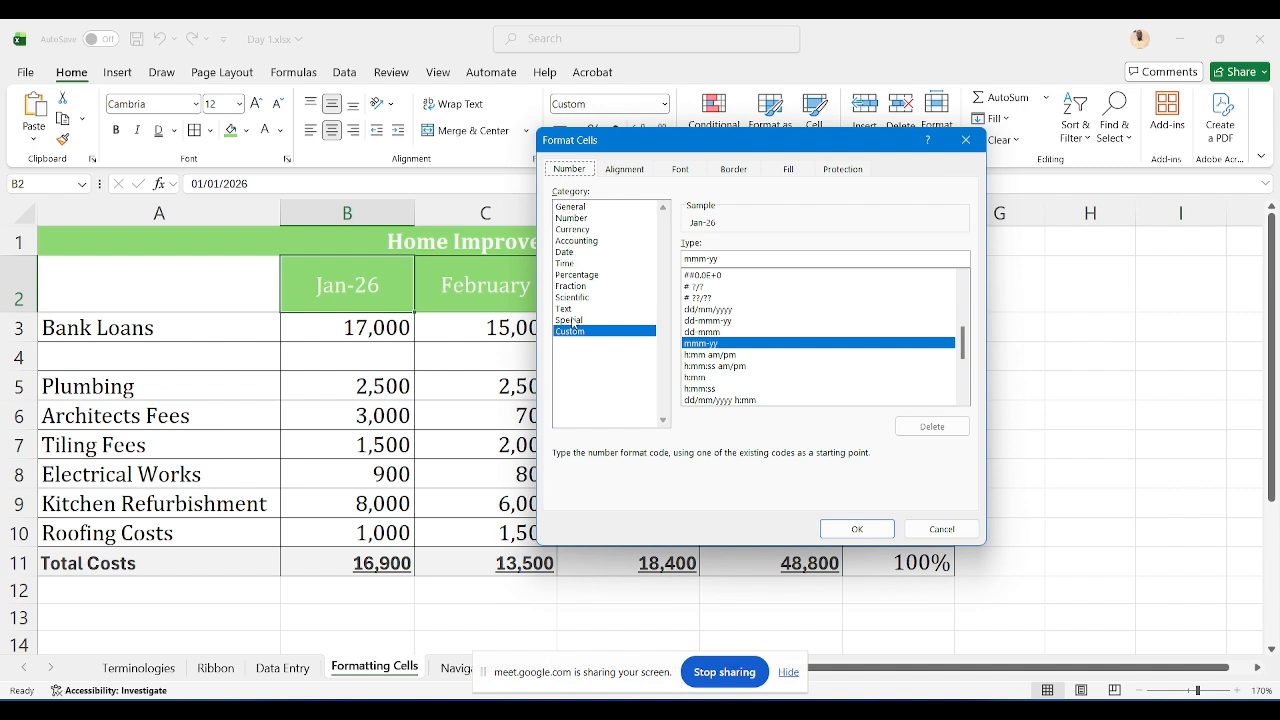
{"action": "left_click", "coordinate": [565, 309]}
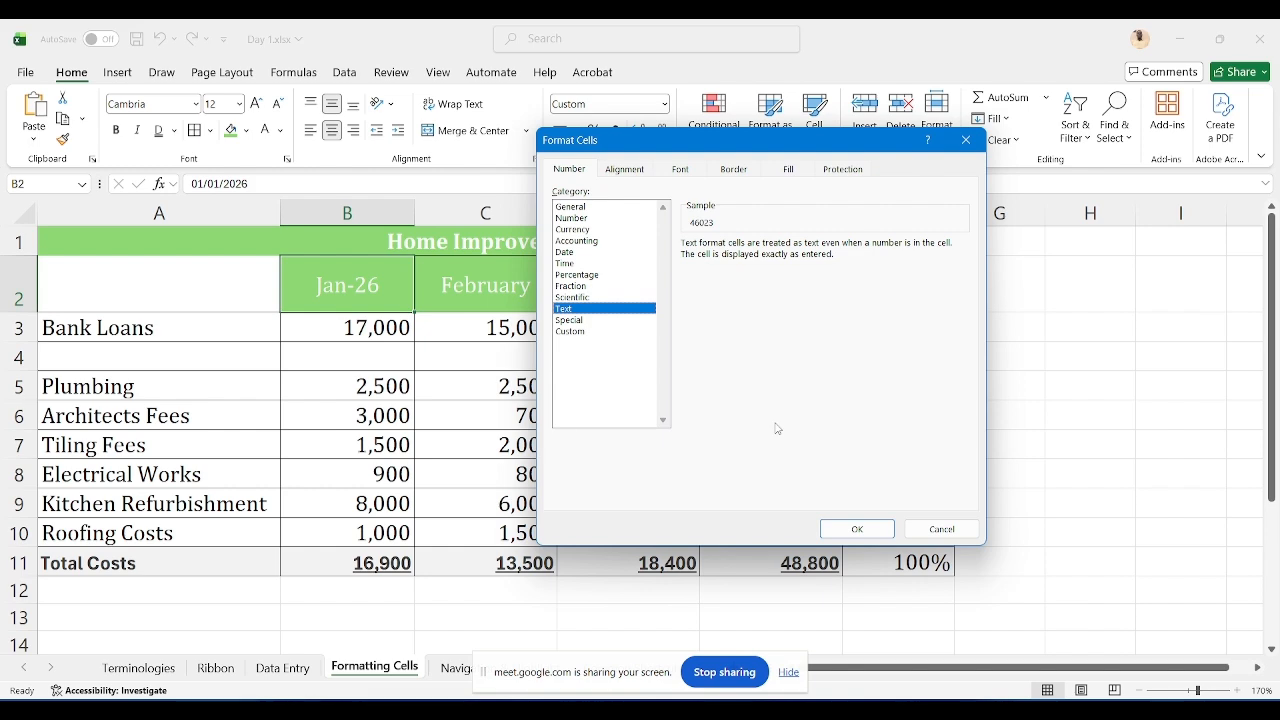
{"action": "left_click", "coordinate": [852, 528]}
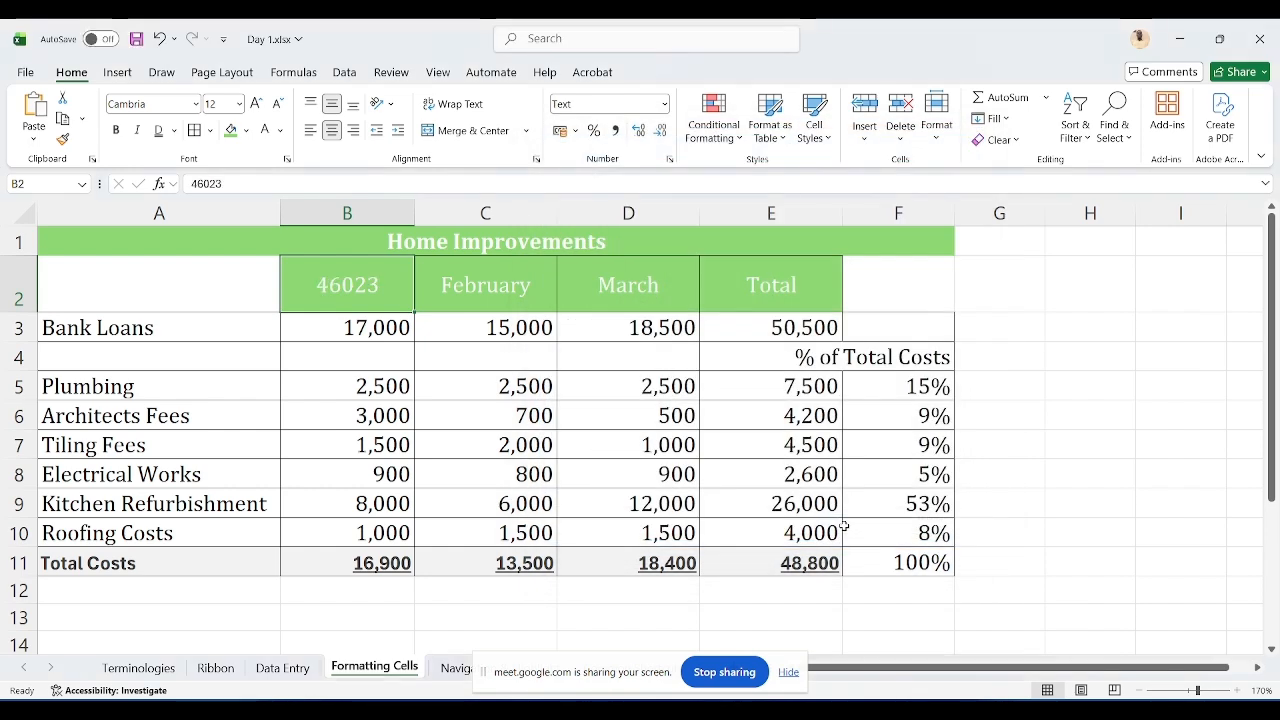
{"action": "type", "text": "Jan"}
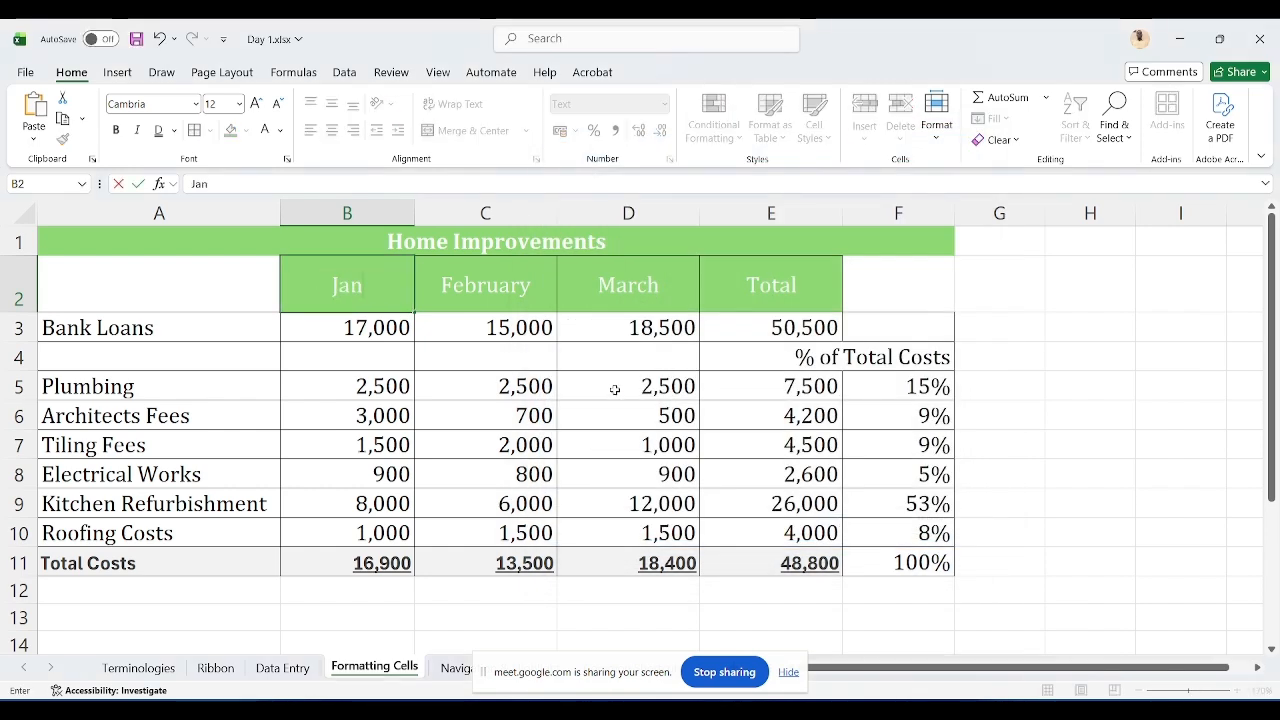
{"action": "type", "text": "uary 2026"}
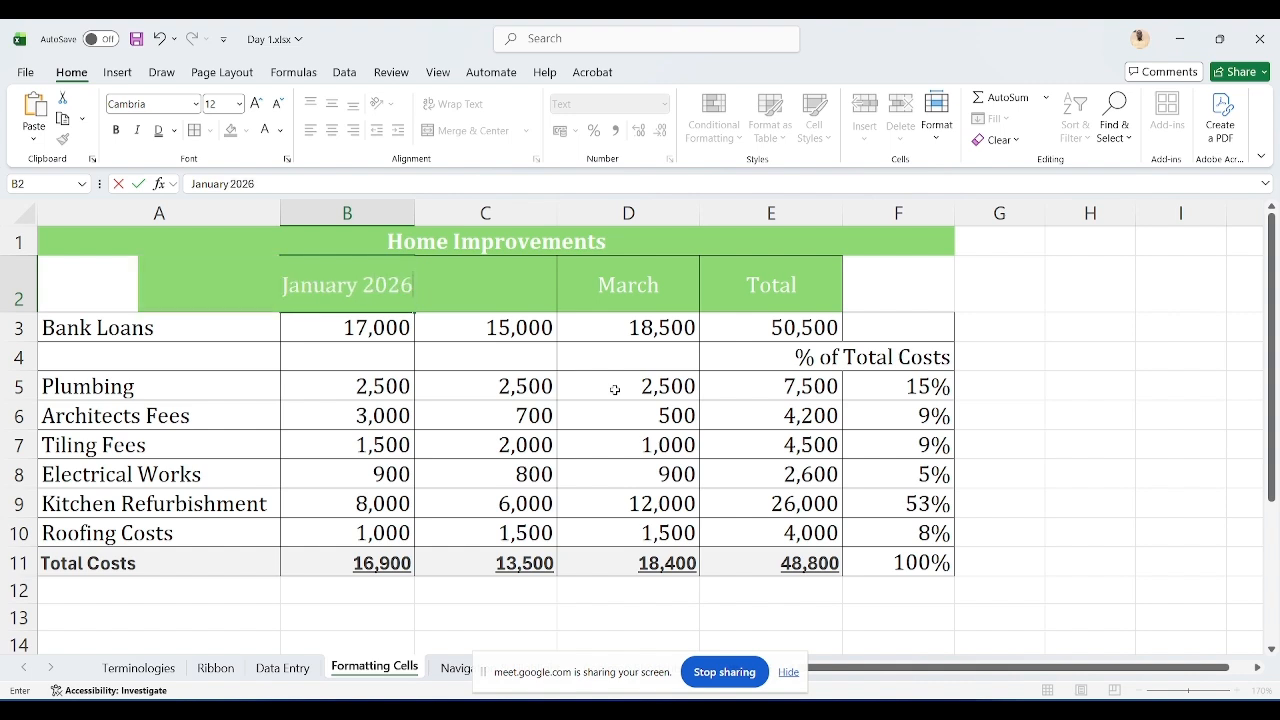
{"action": "key", "text": "ctrl+Return"}
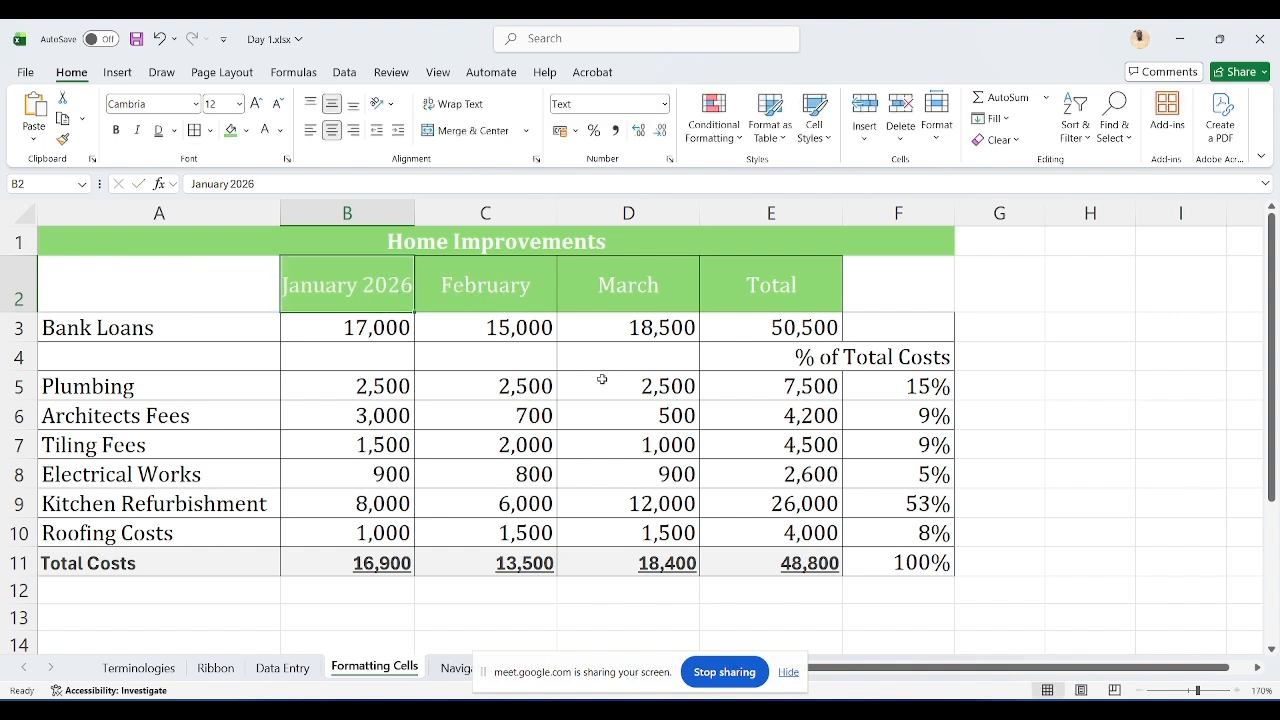
Step: Narrow column B to about its original width and turn on Wrap Text for the B2 header
{"action": "left_click_drag", "start_coordinate": [419, 213], "coordinate": [372, 211]}
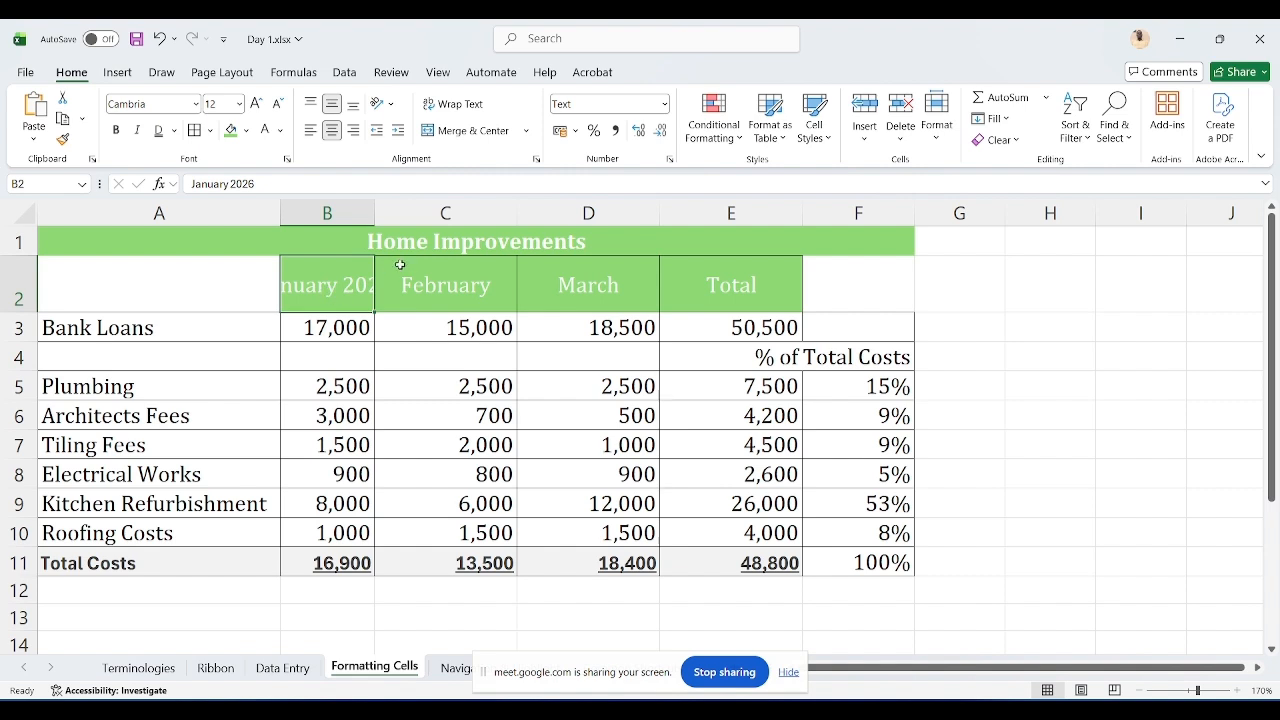
{"action": "left_click", "coordinate": [458, 112]}
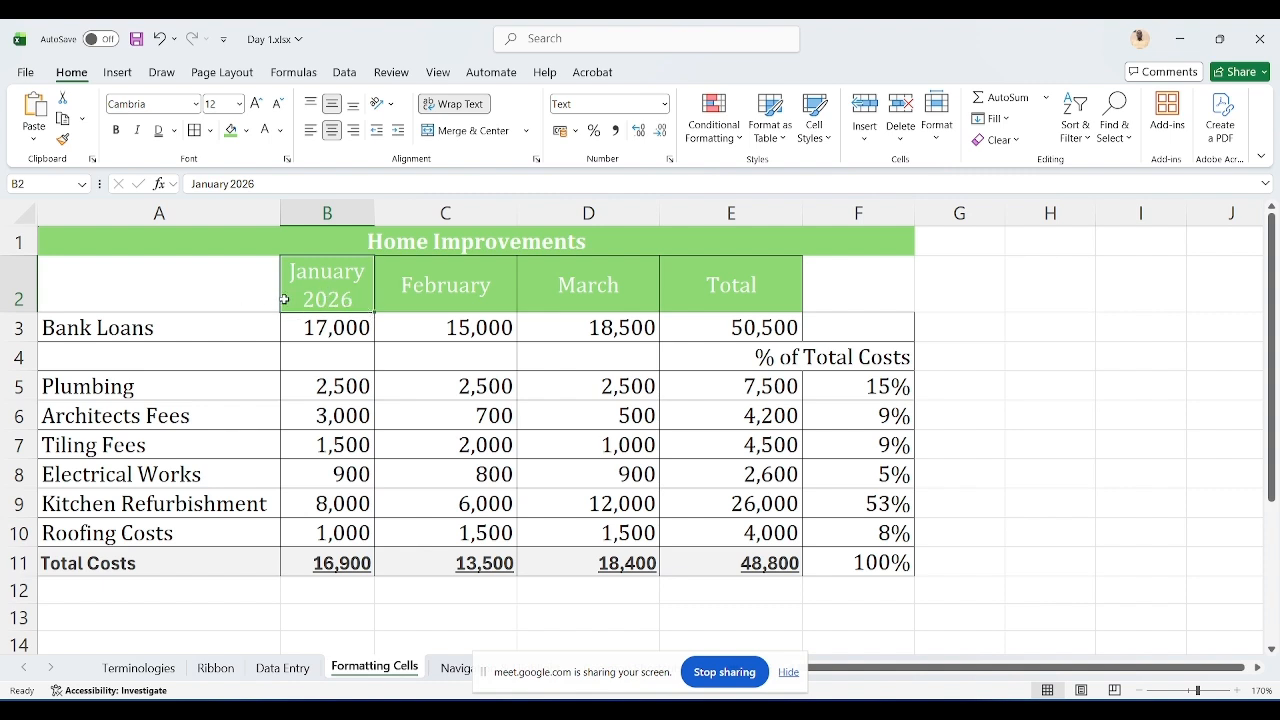
Step: Hide the screen-sharing notice and open the Navigation & Highlight sheet at cell A1
{"action": "left_click", "coordinate": [787, 672]}
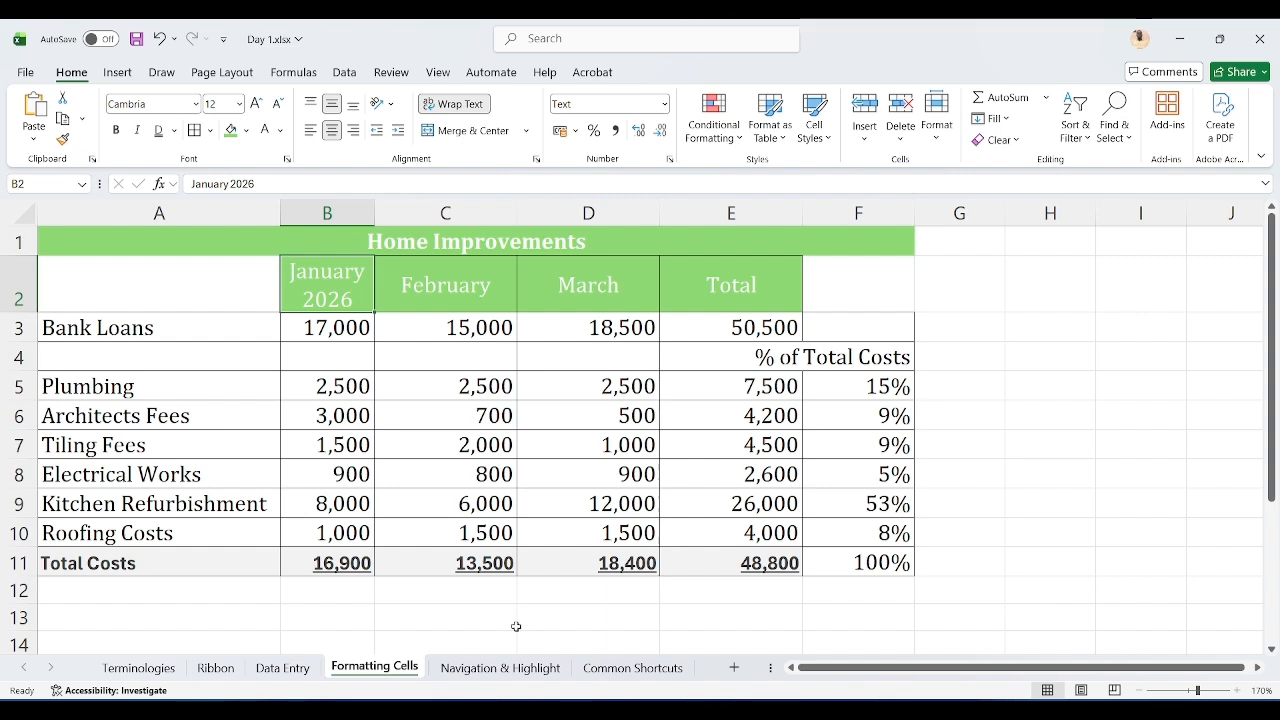
{"action": "left_click", "coordinate": [514, 676]}
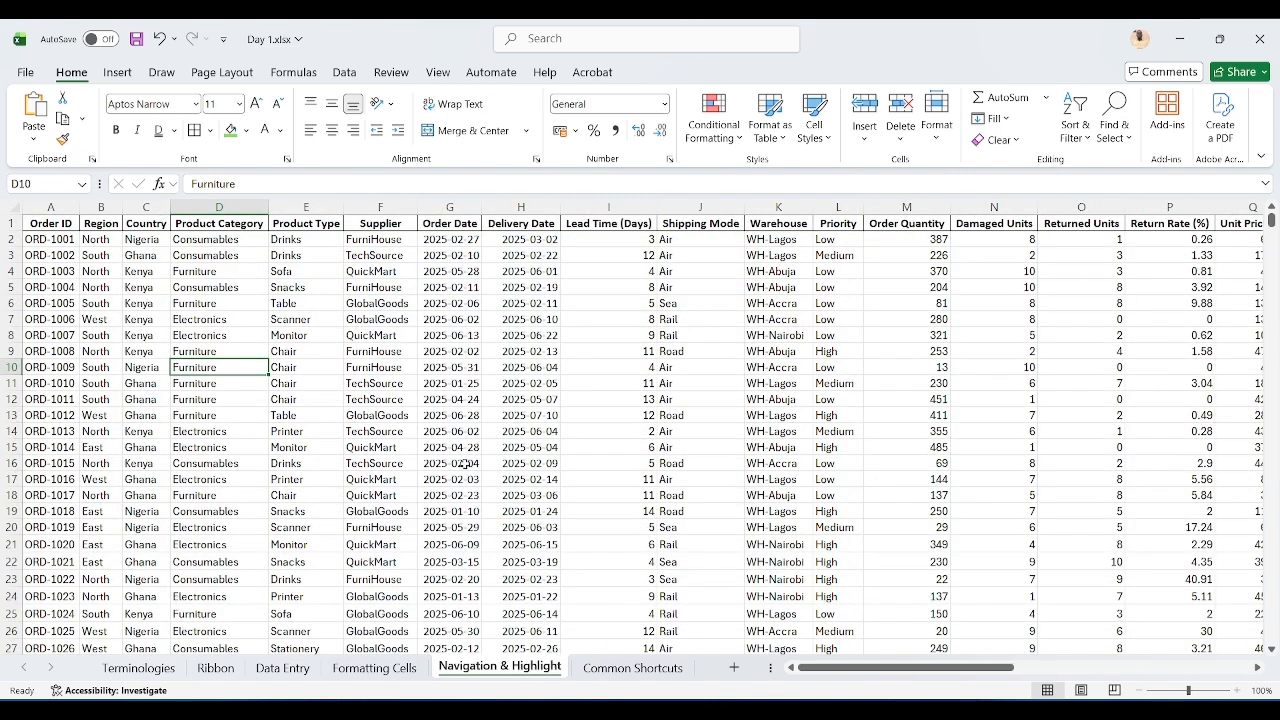
{"action": "left_click", "coordinate": [60, 222]}
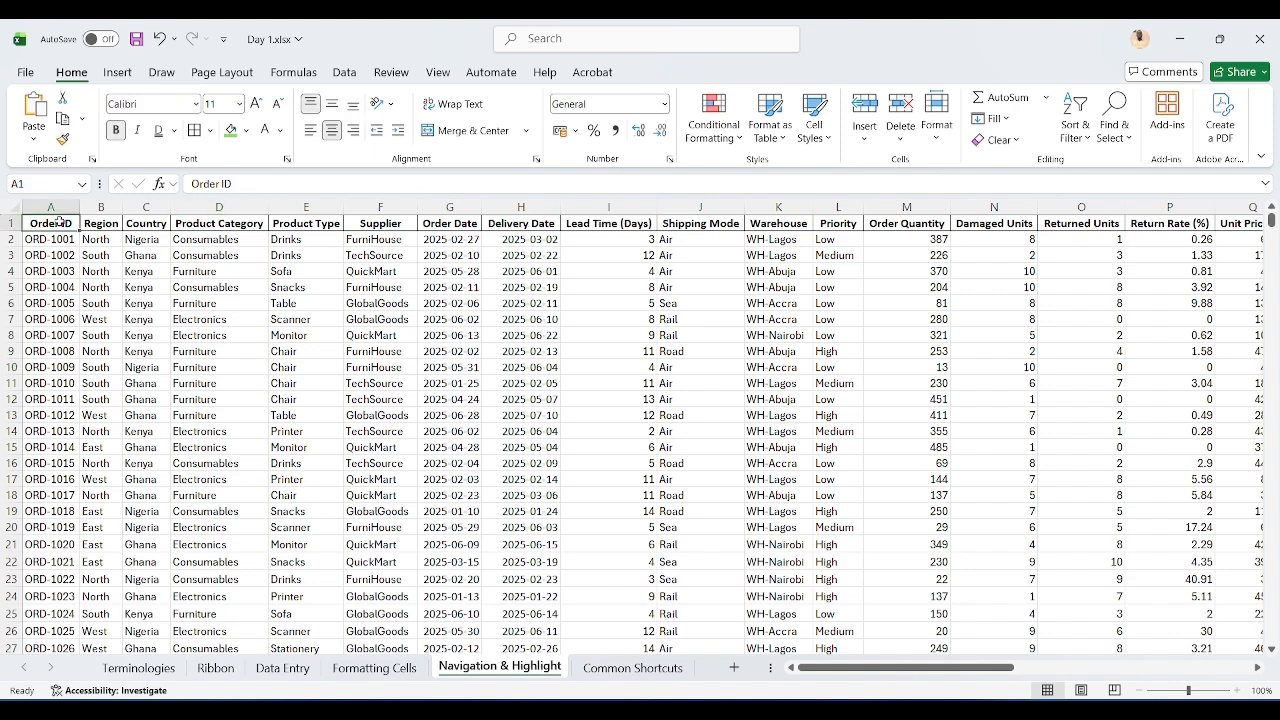
Step: Jump to the last row of the Order ID column and back to the top, then to the header row's end and back
{"action": "key", "text": "ctrl+Down"}
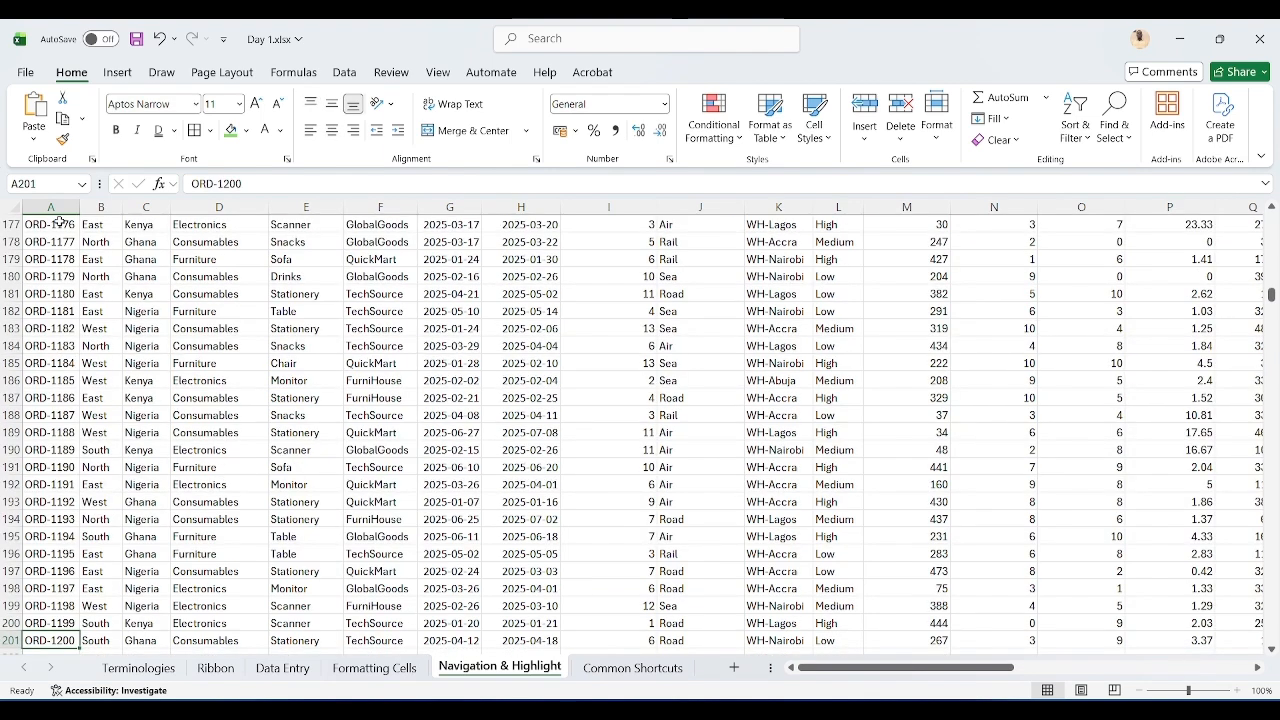
{"action": "key", "text": "Down"}
{"action": "key", "text": "Up"}
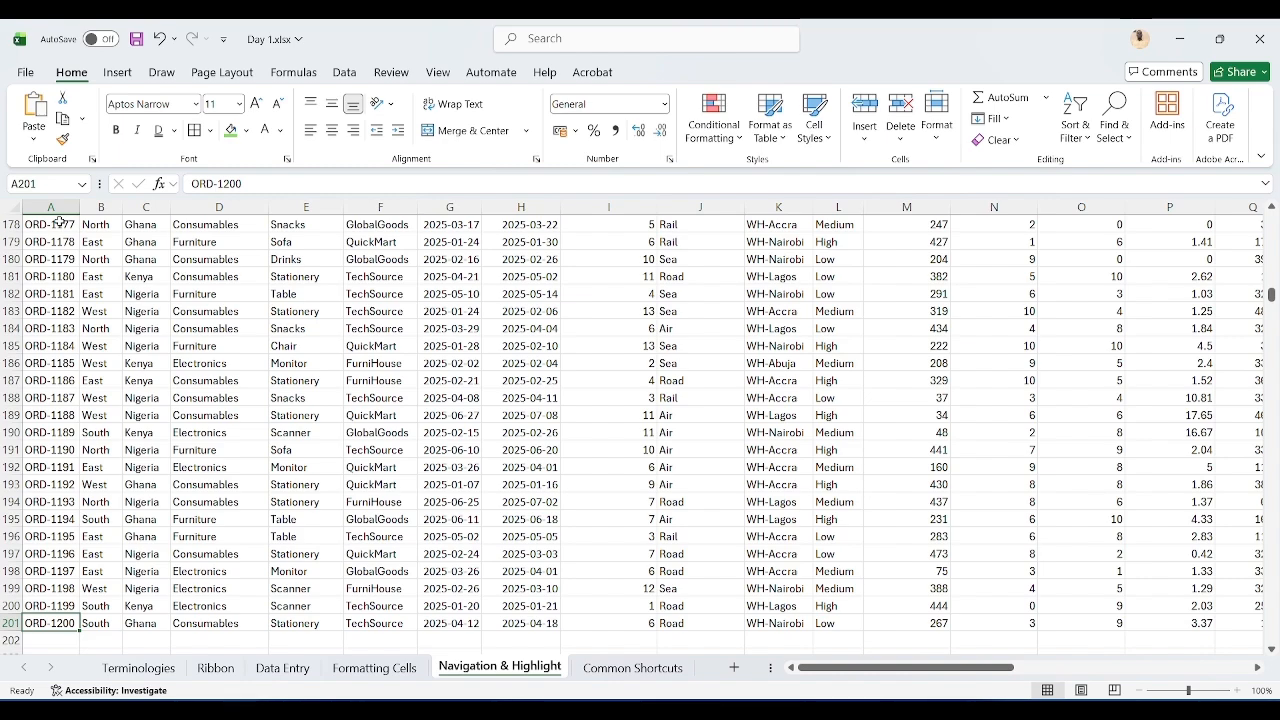
{"action": "key", "text": "ctrl+Up"}
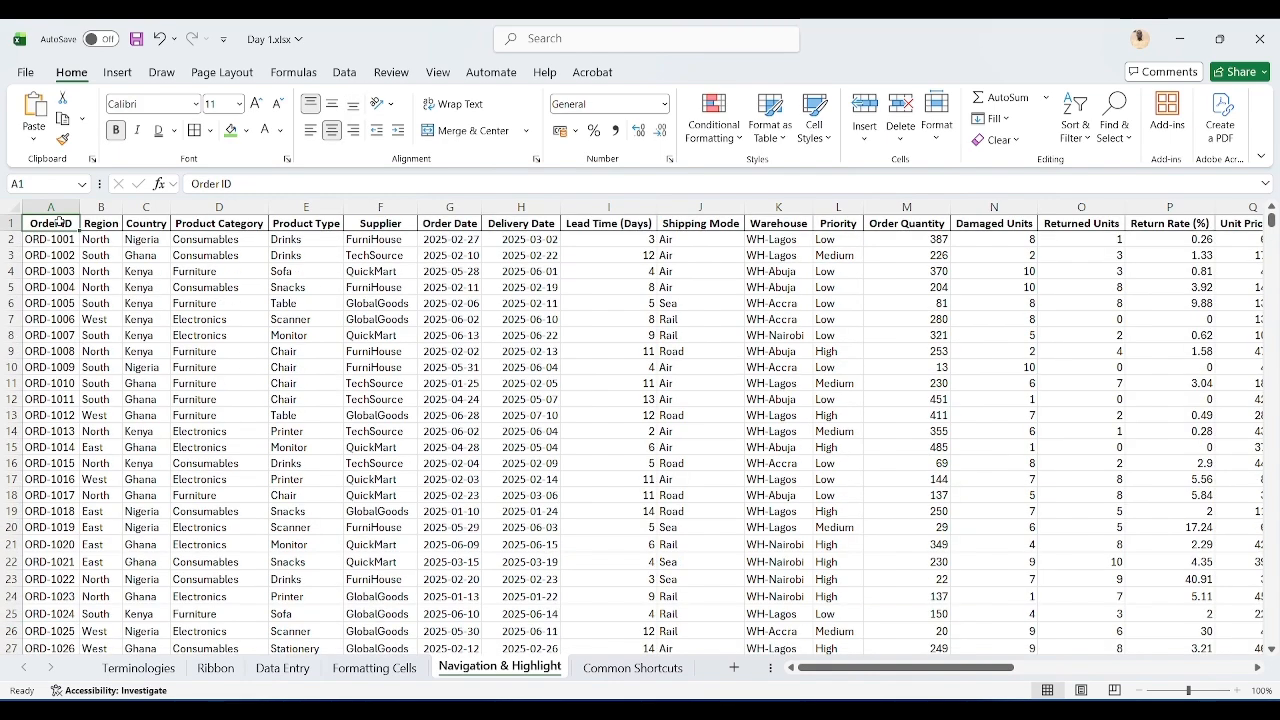
{"action": "key", "text": "ctrl+Right"}
{"action": "key", "text": "ctrl+Left"}
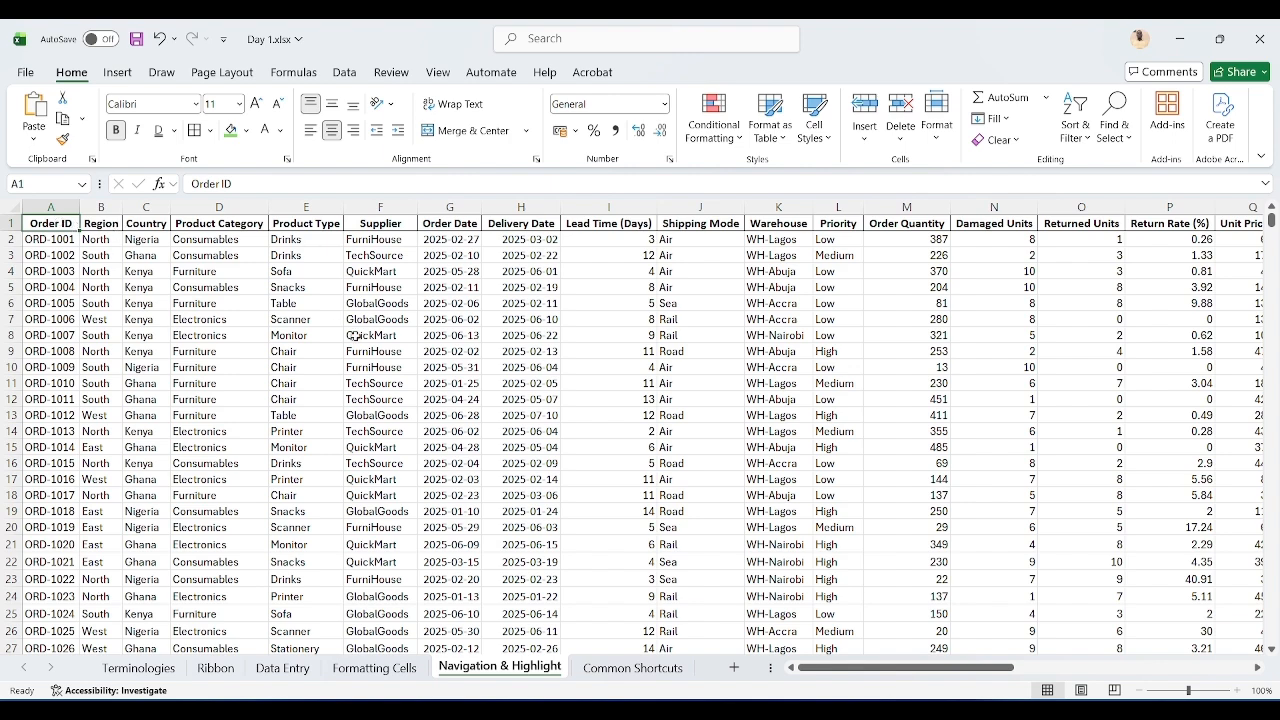
Step: Scroll the sheet sideways and step cell by cell along the header row right and back to Order ID
{"action": "scroll", "coordinate": [356, 336], "scroll_direction": "right", "scroll_amount": 1}
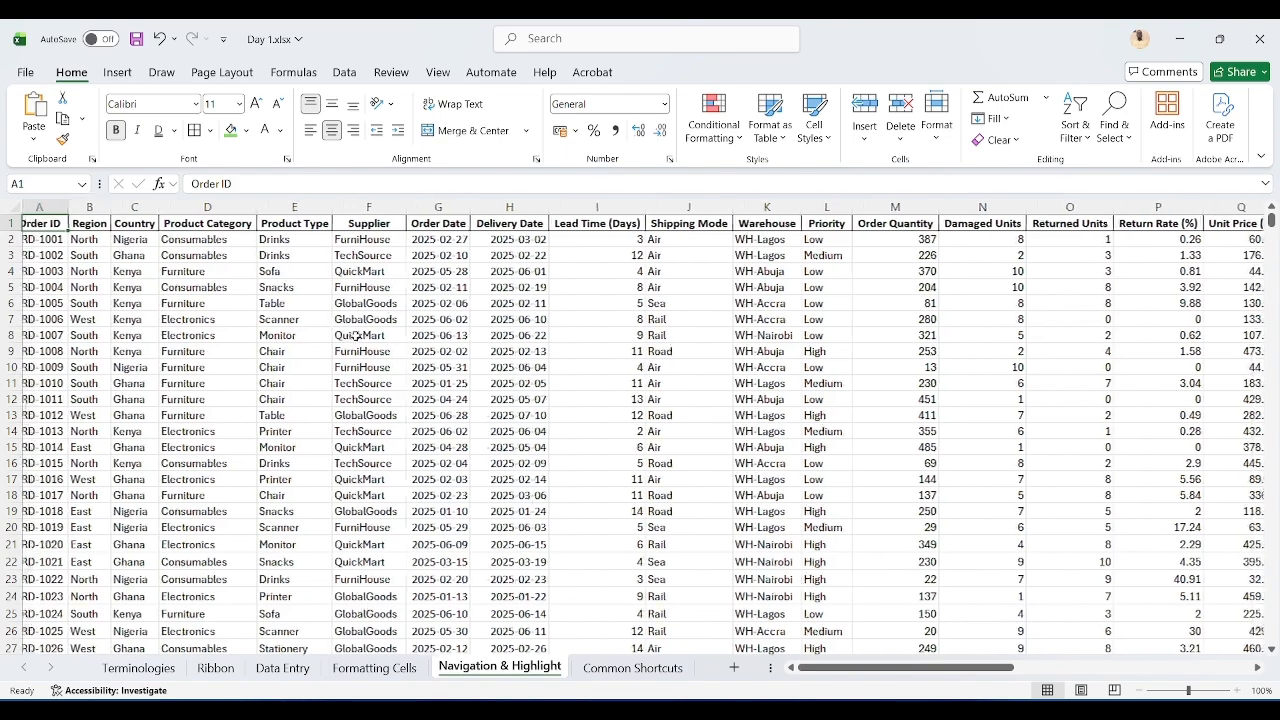
{"action": "scroll", "coordinate": [356, 336], "scroll_direction": "left", "scroll_amount": 1}
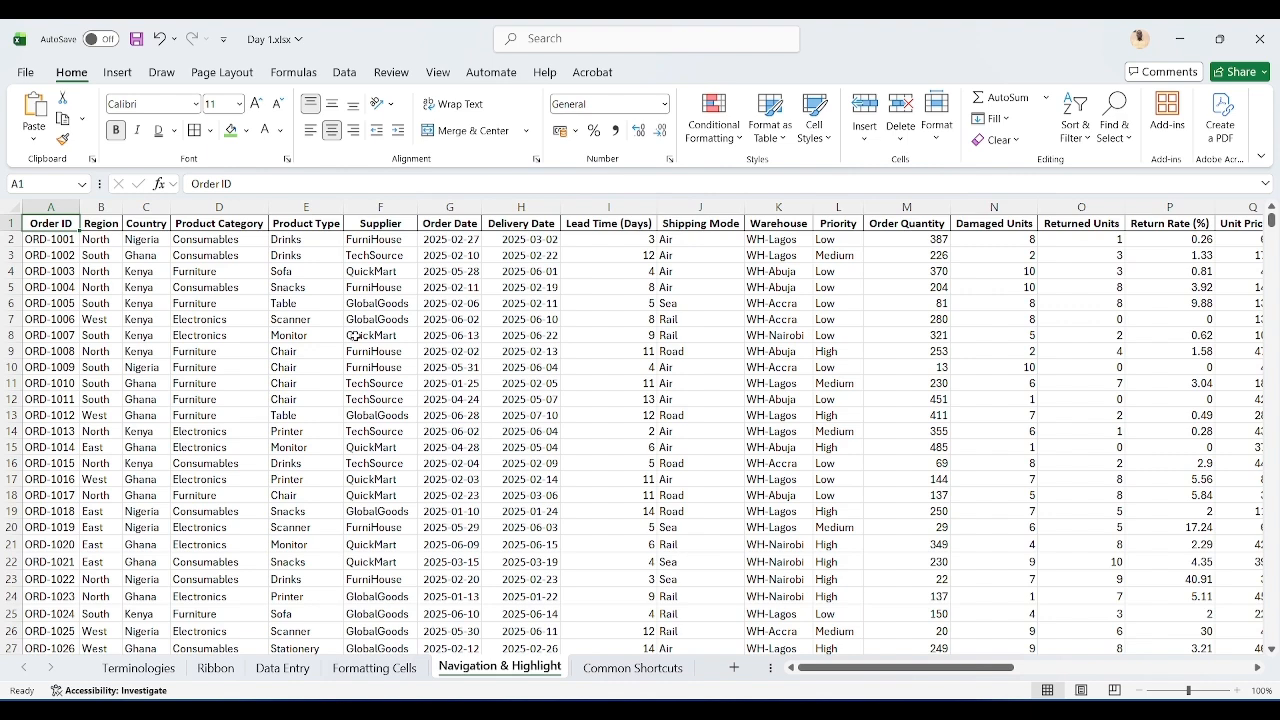
{"action": "key", "text": "Right"}
{"action": "key", "text": "Right"}
{"action": "key", "text": "Right"}
{"action": "key", "text": "Right"}
{"action": "key", "text": "Right"}
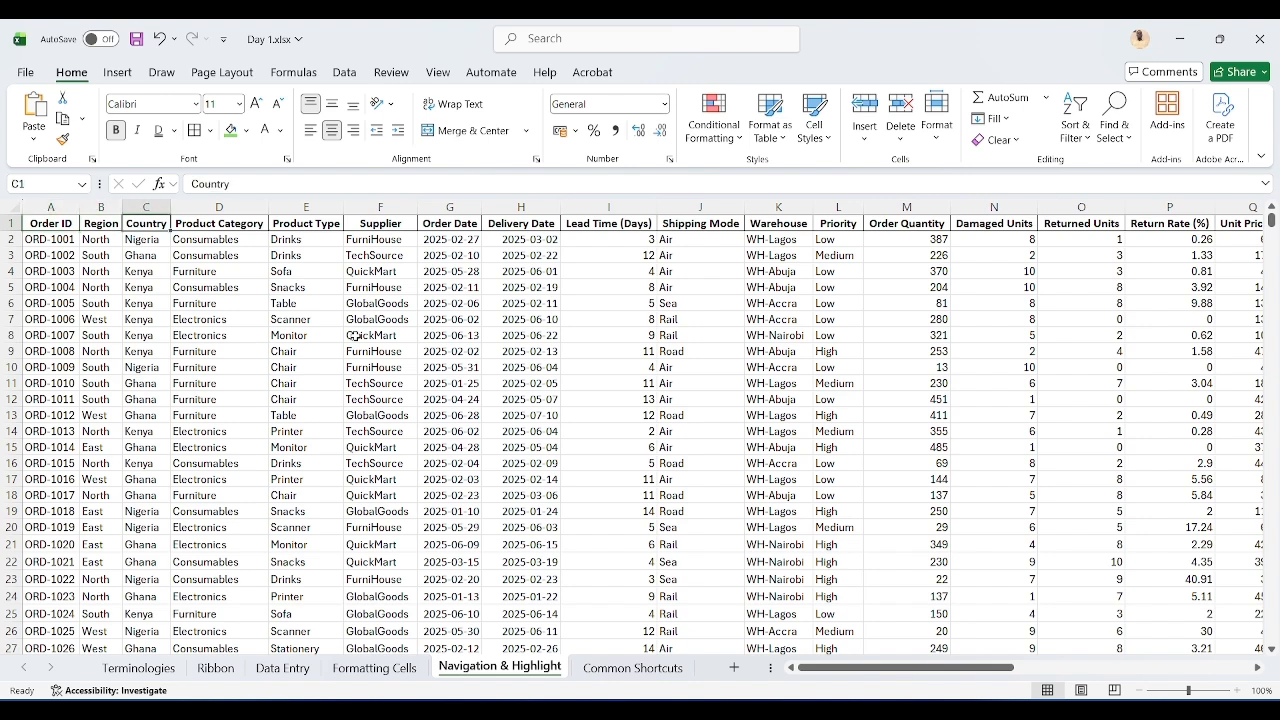
{"action": "key", "text": "Left"}
{"action": "key", "text": "Left"}
{"action": "key", "text": "Left"}
{"action": "key", "text": "Left"}
{"action": "key", "text": "Left"}
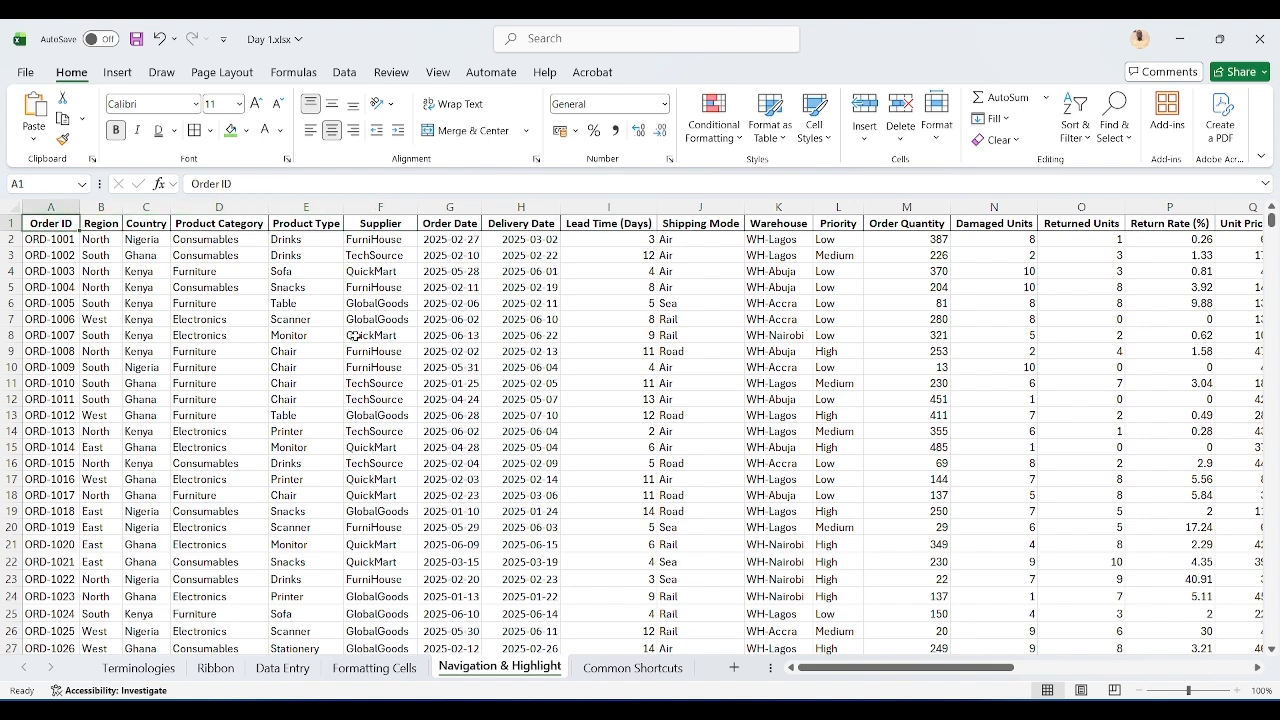
{"action": "key", "text": "Right"}
{"action": "key", "text": "Right"}
{"action": "key", "text": "Right"}
{"action": "key", "text": "Right"}
{"action": "key", "text": "Right"}
{"action": "key", "text": "Right"}
{"action": "key", "text": "Right"}
{"action": "key", "text": "Right"}
{"action": "key", "text": "Right"}
{"action": "key", "text": "Right"}
{"action": "key", "text": "Right"}
{"action": "key", "text": "Right"}
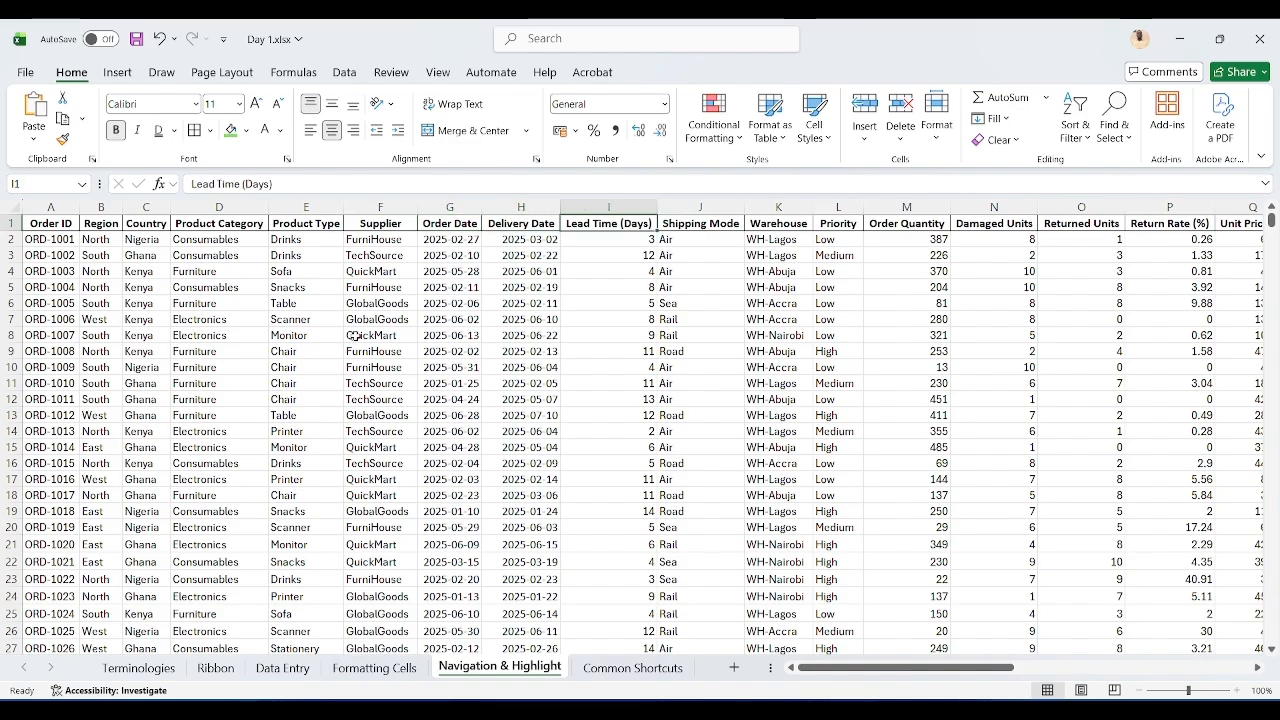
Step: Move right along the header row past the last data column, then back to the Order ID cell
{"action": "key", "text": "Right"}
{"action": "key", "text": "Right"}
{"action": "key", "text": "Right"}
{"action": "key", "text": "Right"}
{"action": "key", "text": "Right"}
{"action": "key", "text": "Right"}
{"action": "key", "text": "Right"}
{"action": "key", "text": "Right"}
{"action": "key", "text": "Right"}
{"action": "key", "text": "Right"}
{"action": "key", "text": "Right"}
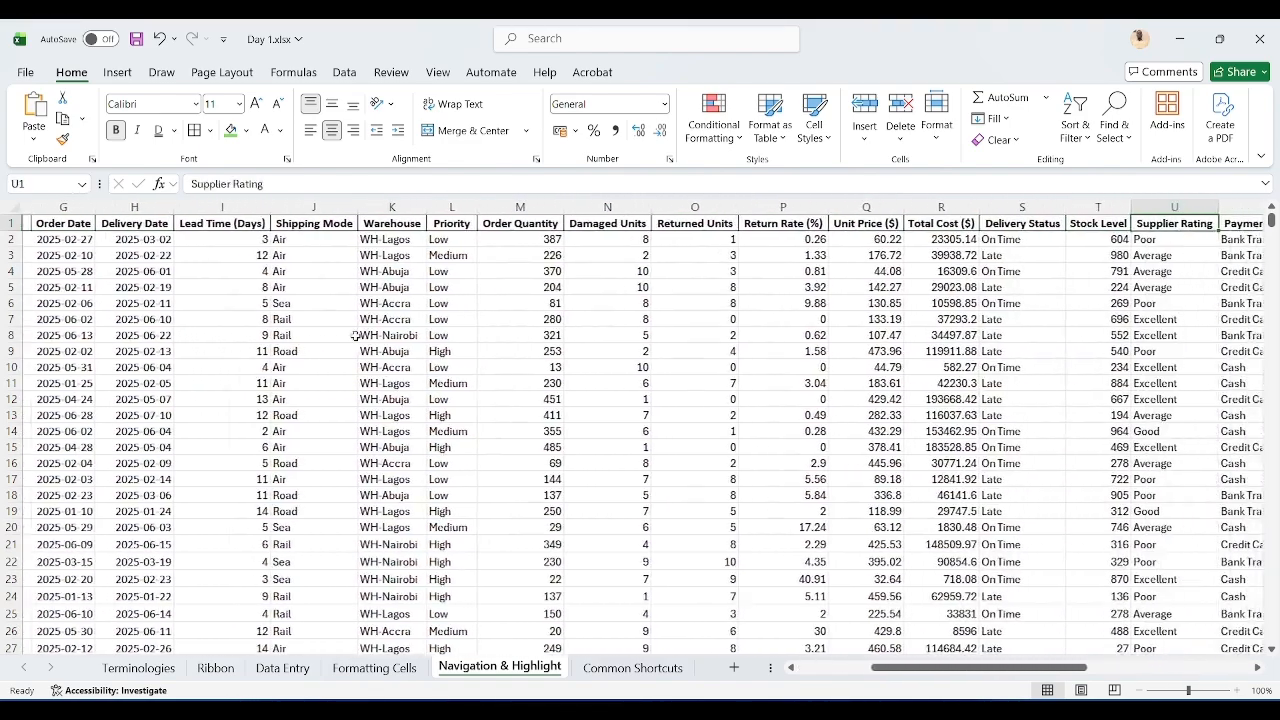
{"action": "key", "text": "Right"}
{"action": "key", "text": "Right"}
{"action": "key", "text": "Right"}
{"action": "key", "text": "Right"}
{"action": "key", "text": "Right"}
{"action": "key", "text": "Right"}
{"action": "key", "text": "Right"}
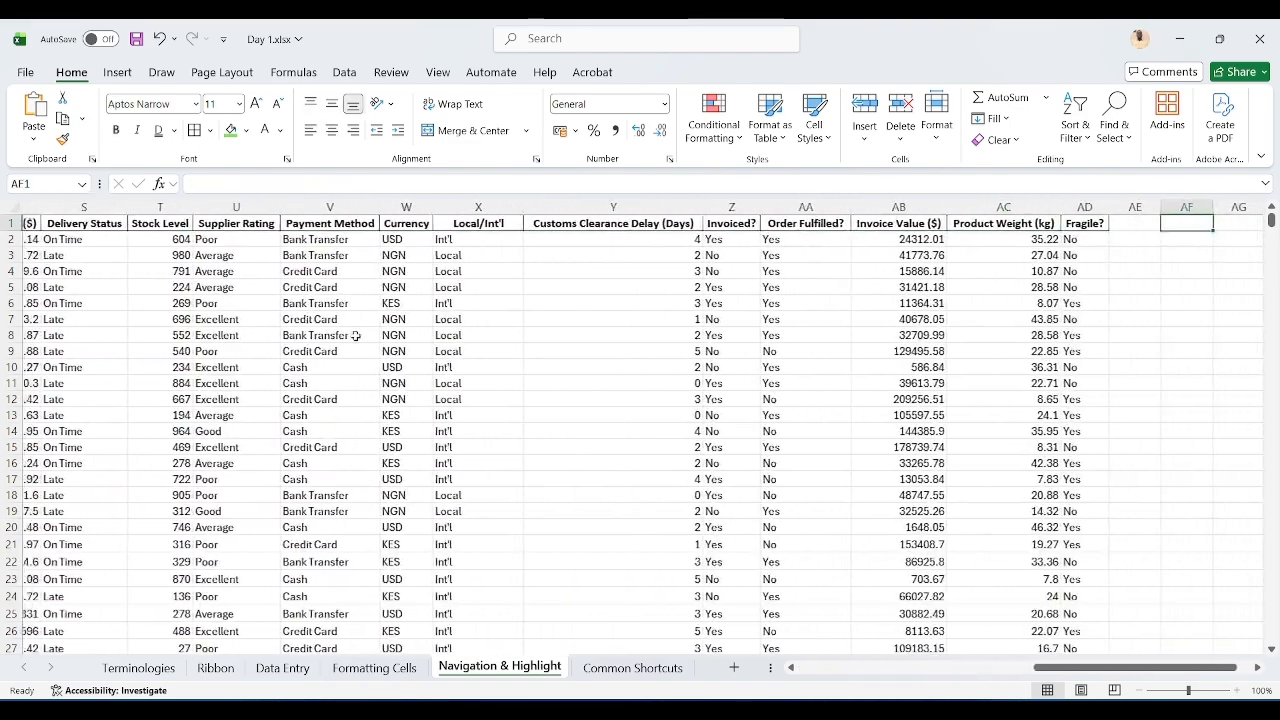
{"action": "key", "text": "Left"}
{"action": "key", "text": "Left"}
{"action": "key", "text": "Left"}
{"action": "key", "text": "Left"}
{"action": "key", "text": "Left"}
{"action": "key", "text": "Left"}
{"action": "key", "text": "Left"}
{"action": "key", "text": "Left"}
{"action": "key", "text": "Left"}
{"action": "key", "text": "Left"}
{"action": "key", "text": "Left"}
{"action": "key", "text": "Left"}
{"action": "key", "text": "Left"}
{"action": "key", "text": "Left"}
{"action": "key", "text": "Left"}
{"action": "key", "text": "Left"}
{"action": "key", "text": "Left"}
{"action": "key", "text": "Left"}
{"action": "key", "text": "Left"}
{"action": "key", "text": "Left"}
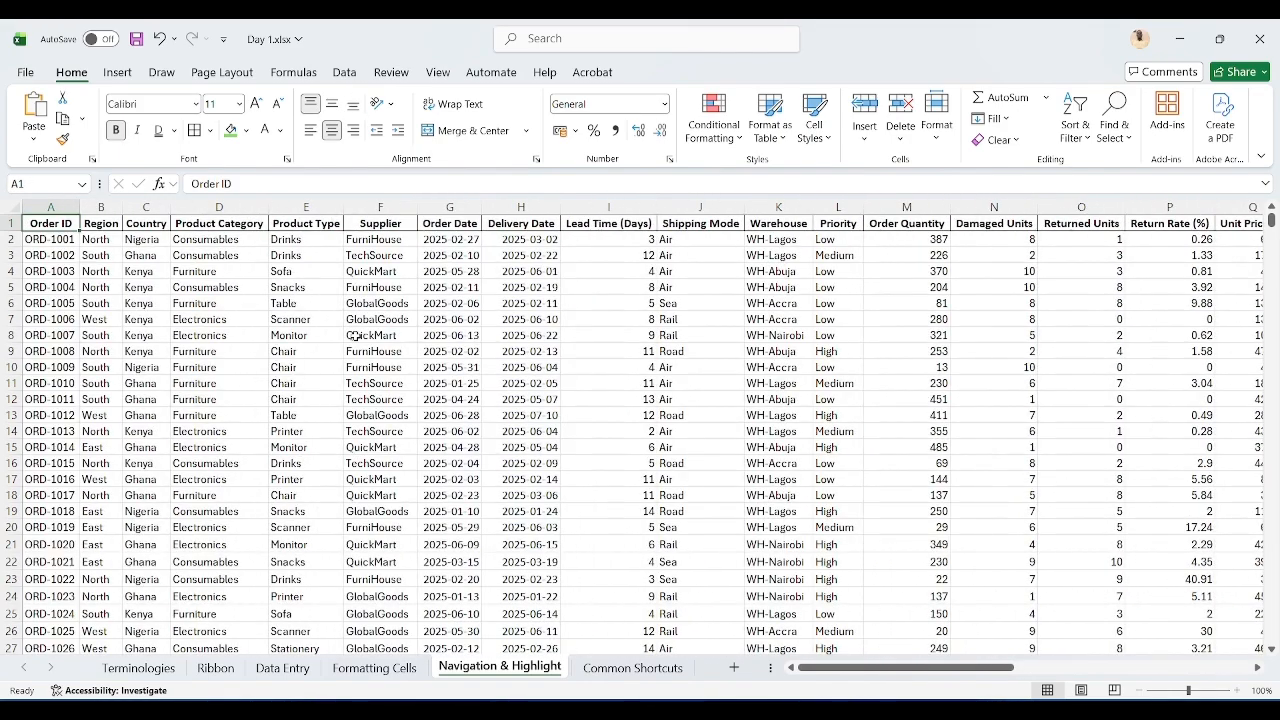
Step: Step down the Order ID column cell by cell to about row 57, then back up to A1
{"action": "key", "text": "Down"}
{"action": "key", "text": "Down"}
{"action": "key", "text": "Down"}
{"action": "key", "text": "Down"}
{"action": "key", "text": "Down"}
{"action": "key", "text": "Down"}
{"action": "key", "text": "Down"}
{"action": "key", "text": "Down"}
{"action": "key", "text": "Down"}
{"action": "key", "text": "Down"}
{"action": "key", "text": "Down"}
{"action": "key", "text": "Down"}
{"action": "key", "text": "Down"}
{"action": "key", "text": "Down"}
{"action": "key", "text": "Down"}
{"action": "key", "text": "Down"}
{"action": "key", "text": "Down"}
{"action": "key", "text": "Down"}
{"action": "key", "text": "Down"}
{"action": "key", "text": "Down"}
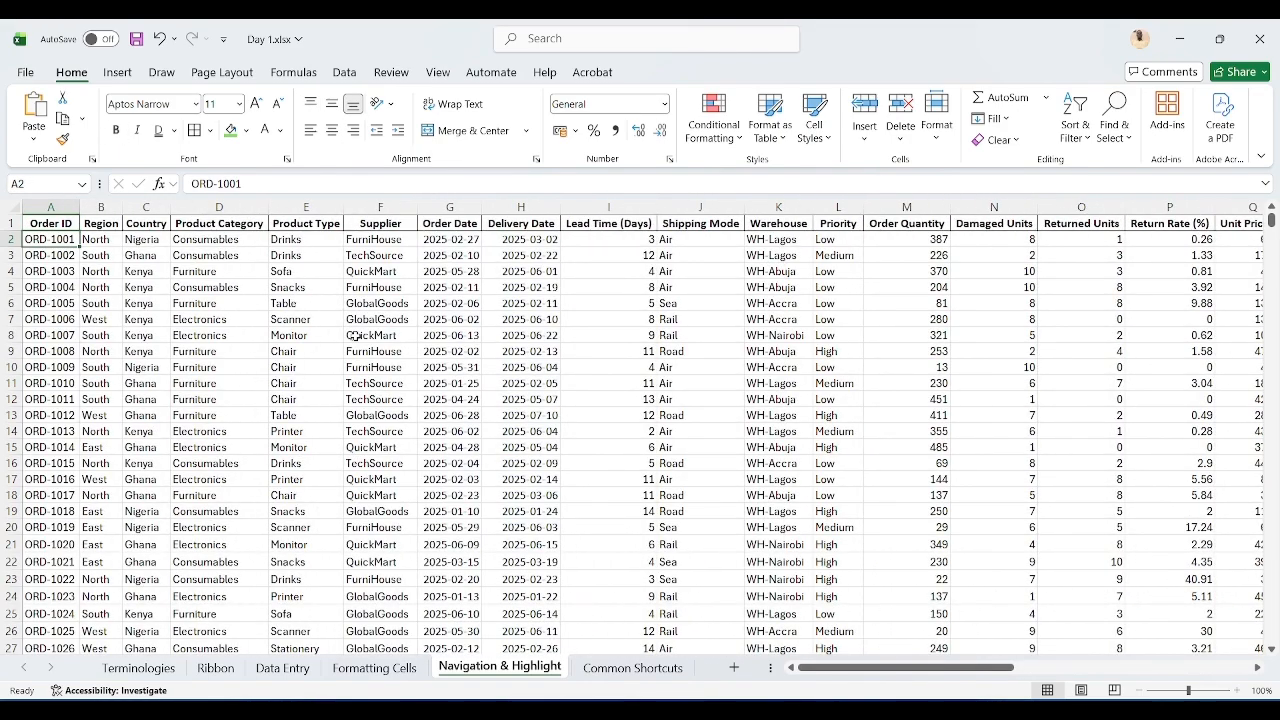
{"action": "key", "text": "Down"}
{"action": "key", "text": "Down"}
{"action": "key", "text": "Down"}
{"action": "key", "text": "Down"}
{"action": "key", "text": "Down"}
{"action": "key", "text": "Down"}
{"action": "key", "text": "Down"}
{"action": "key", "text": "Down"}
{"action": "key", "text": "Down"}
{"action": "key", "text": "Down"}
{"action": "key", "text": "Down"}
{"action": "key", "text": "Down"}
{"action": "key", "text": "Down"}
{"action": "key", "text": "Down"}
{"action": "key", "text": "Down"}
{"action": "key", "text": "Down"}
{"action": "key", "text": "Down"}
{"action": "key", "text": "Down"}
{"action": "key", "text": "Down"}
{"action": "key", "text": "Down"}
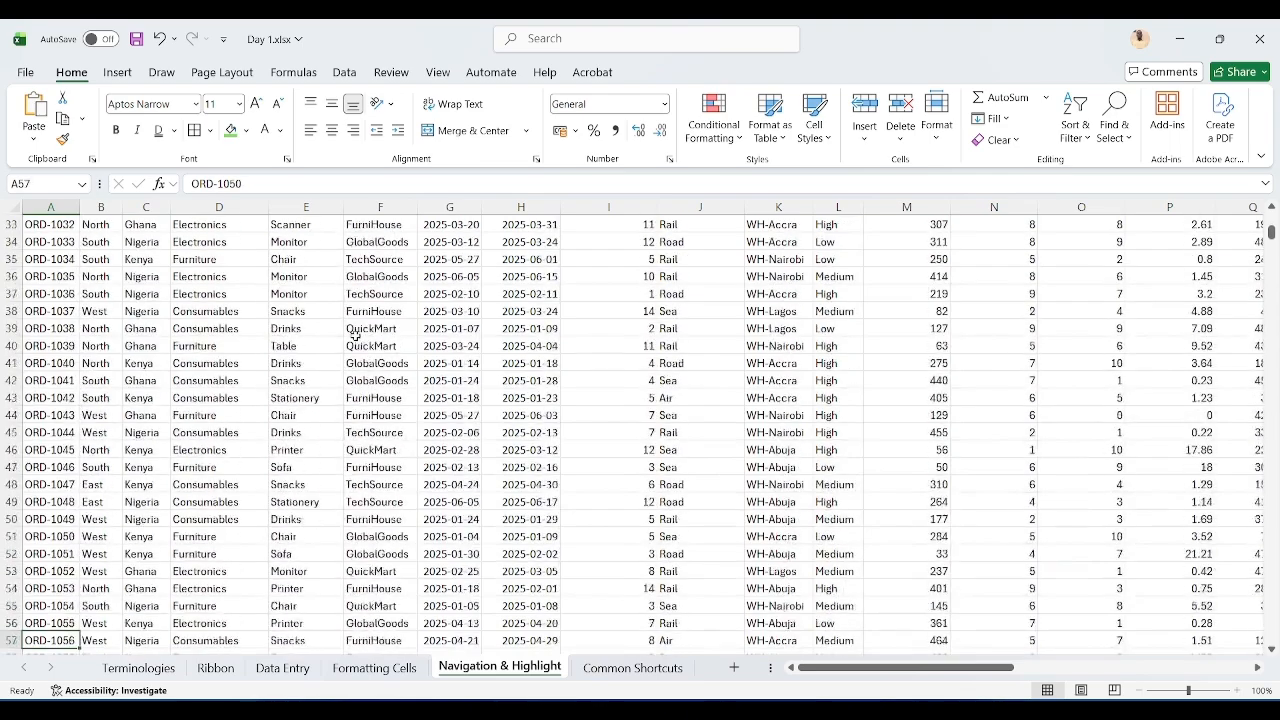
{"action": "key", "text": "Up"}
{"action": "key", "text": "Up"}
{"action": "key", "text": "Up"}
{"action": "key", "text": "Up"}
{"action": "key", "text": "Up"}
{"action": "key", "text": "Up"}
{"action": "key", "text": "Up"}
{"action": "key", "text": "Up"}
{"action": "key", "text": "Up"}
{"action": "key", "text": "Up"}
{"action": "key", "text": "Up"}
{"action": "key", "text": "Up"}
{"action": "key", "text": "Up"}
{"action": "key", "text": "Up"}
{"action": "key", "text": "Up"}
{"action": "key", "text": "Up"}
{"action": "key", "text": "Up"}
{"action": "key", "text": "Up"}
{"action": "key", "text": "Up"}
{"action": "key", "text": "Up"}
{"action": "key", "text": "Up"}
{"action": "key", "text": "Up"}
{"action": "key", "text": "Up"}
{"action": "key", "text": "Up"}
{"action": "key", "text": "Up"}
{"action": "key", "text": "Up"}
{"action": "key", "text": "Up"}
{"action": "key", "text": "Up"}
{"action": "key", "text": "Up"}
{"action": "key", "text": "Up"}
{"action": "key", "text": "Up"}
{"action": "key", "text": "Up"}
{"action": "key", "text": "Up"}
{"action": "key", "text": "Up"}
{"action": "key", "text": "Up"}
{"action": "key", "text": "Up"}
{"action": "key", "text": "Up"}
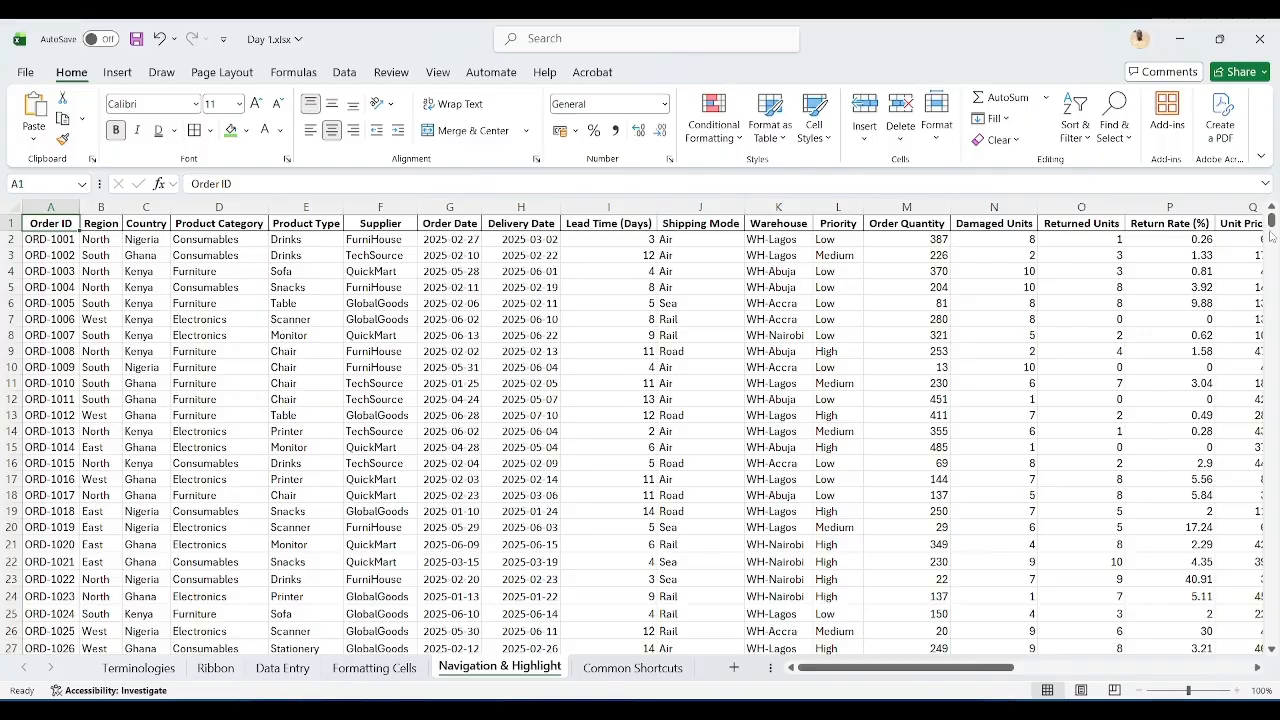
Step: Jump straight to the last filled row of the Order ID column
{"action": "mouse_move", "coordinate": [1273, 227]}
{"action": "left_mouse_down"}
{"action": "mouse_move", "coordinate": [1272, 318]}
{"action": "mouse_move", "coordinate": [1270, 215]}
{"action": "left_mouse_up"}
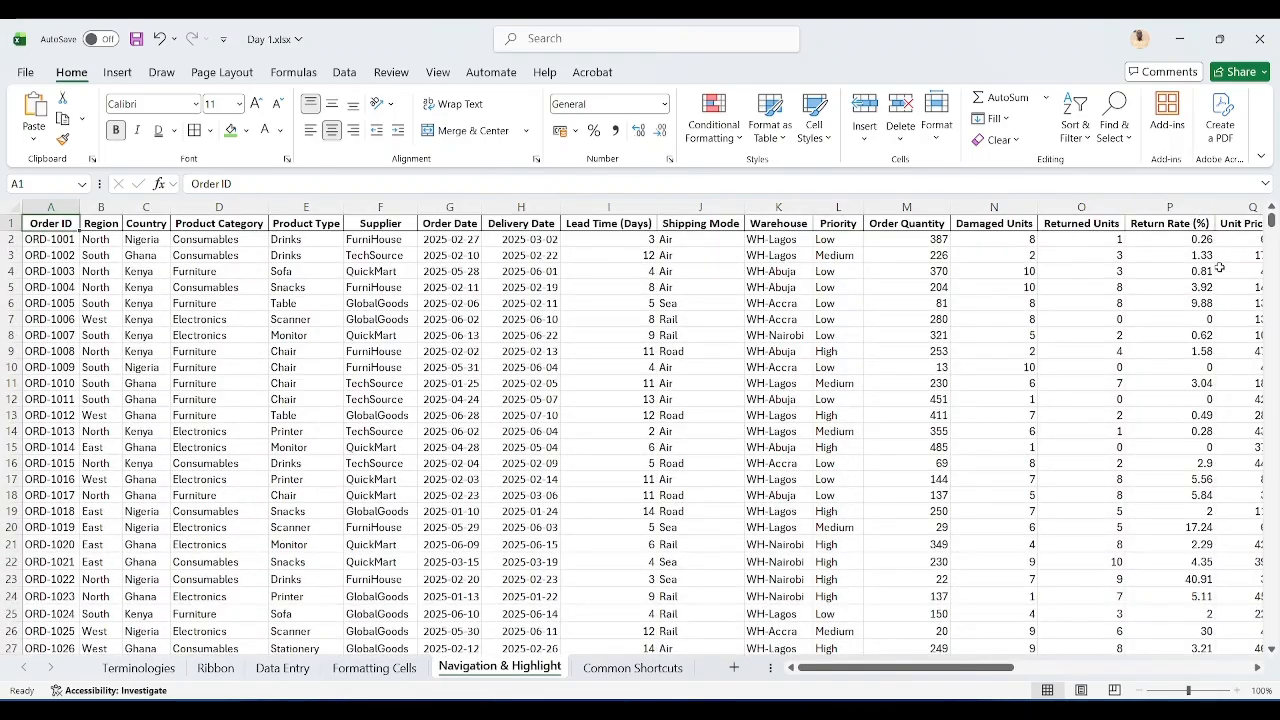
{"action": "left_click_drag", "start_coordinate": [910, 671], "coordinate": [840, 675]}
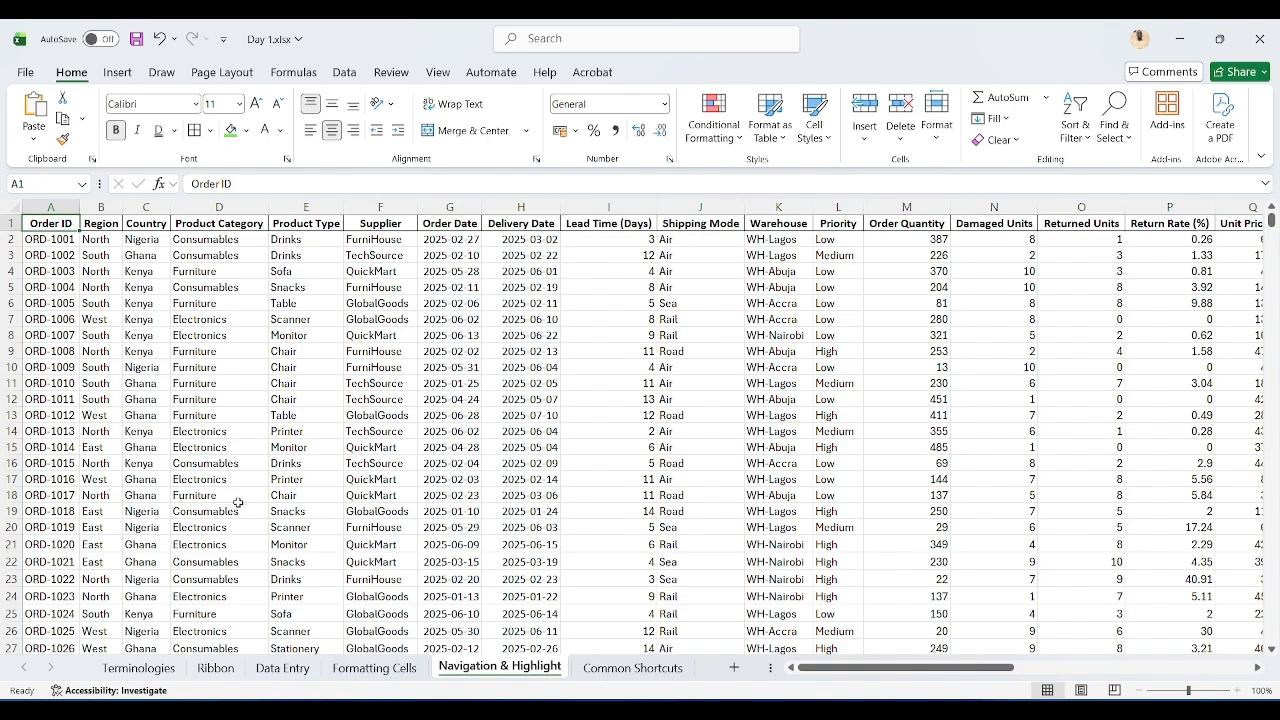
{"action": "key", "text": "ctrl+Down"}
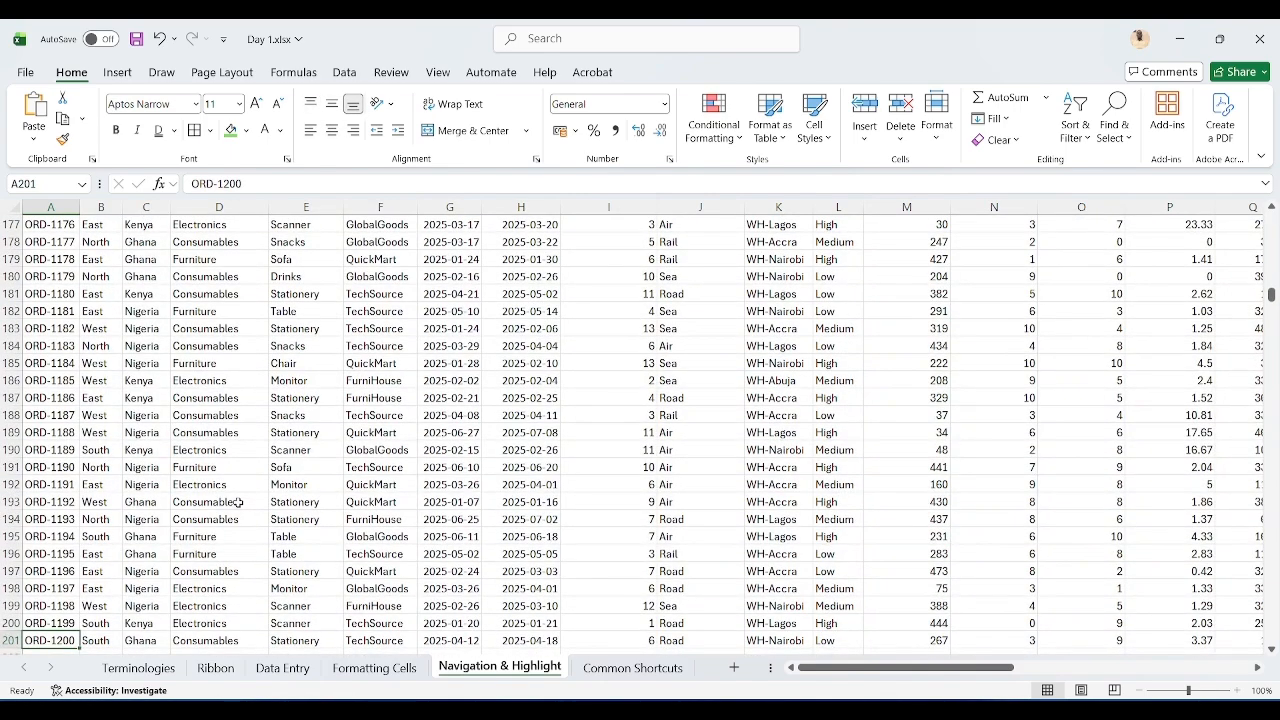
Step: Enter the note "CTRL+Arrow down" in cell A204 below the data
{"action": "scroll", "coordinate": [238, 502], "scroll_direction": "down", "scroll_amount": 4}
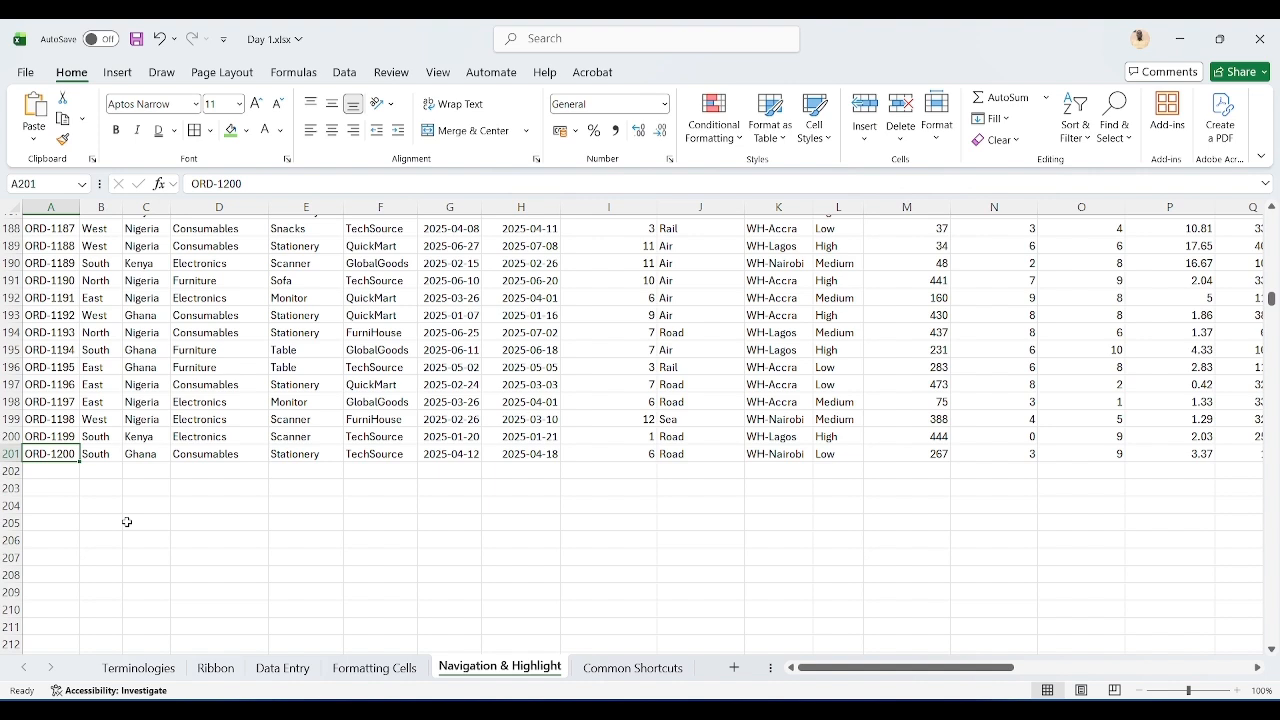
{"action": "left_click", "coordinate": [66, 505]}
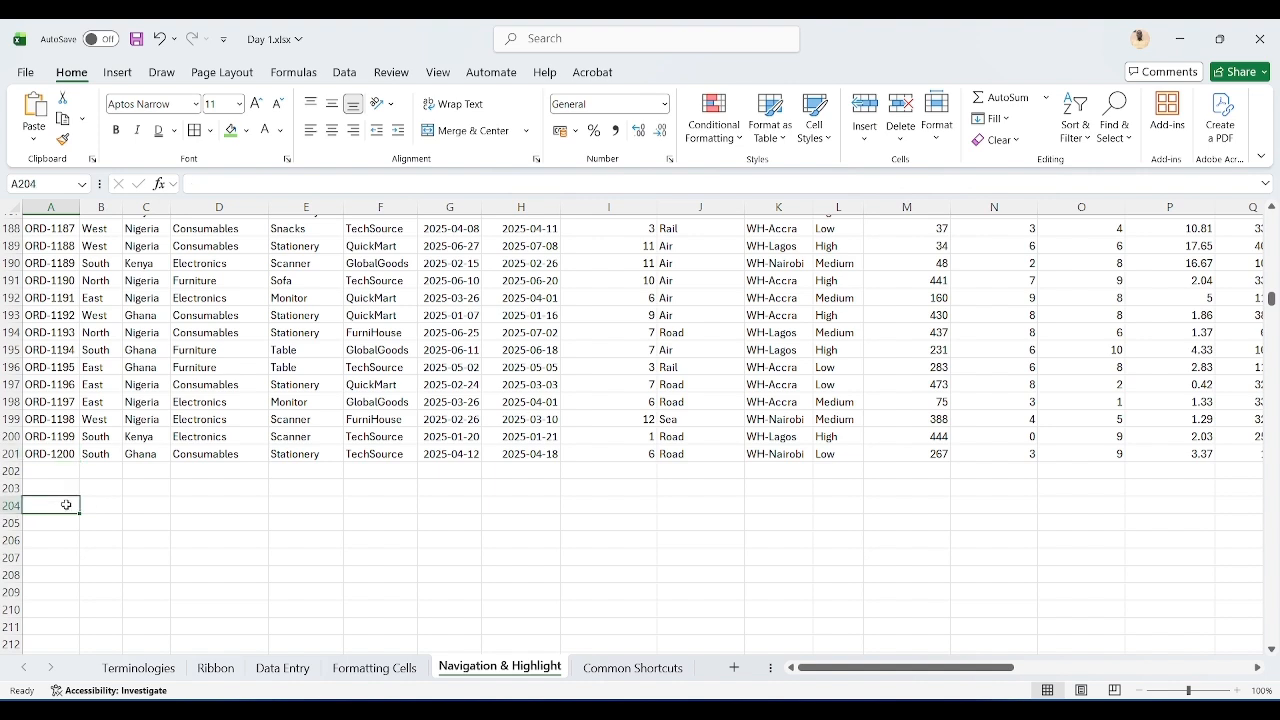
{"action": "type", "text": "CTRL"}
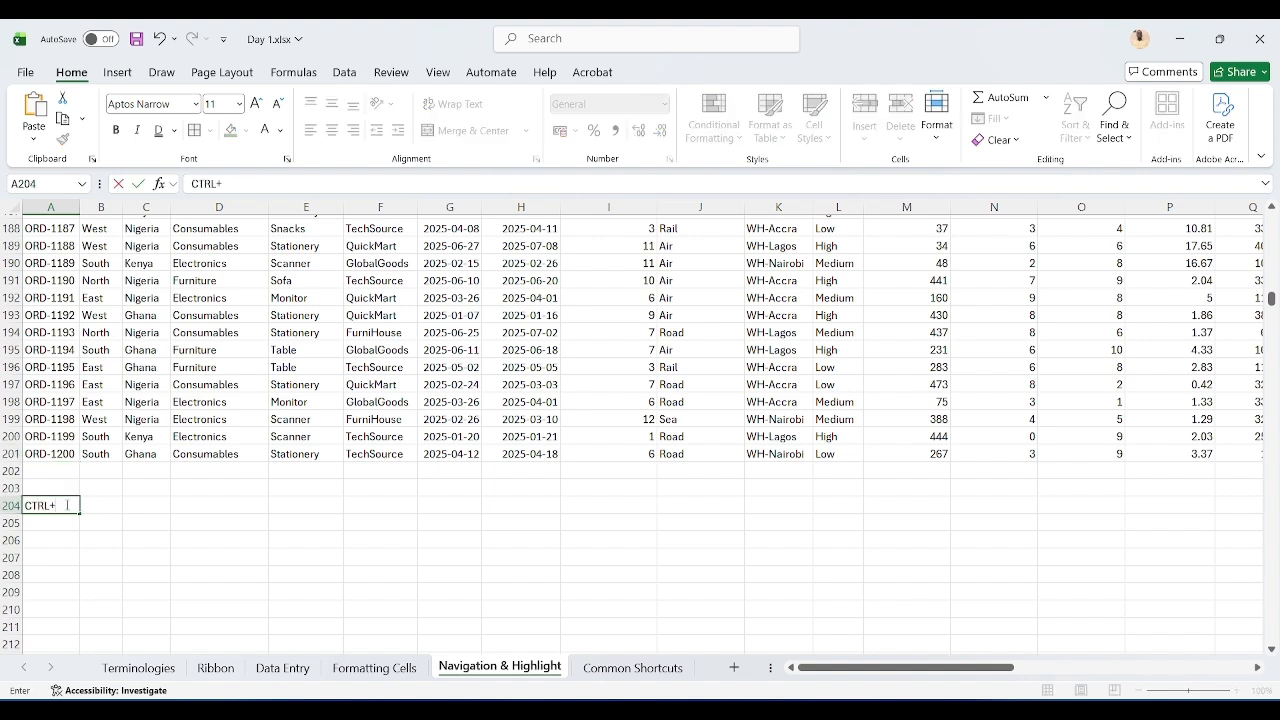
{"action": "type", "text": "+Arrow down"}
{"action": "key", "text": "Return"}
{"action": "key", "text": "Up"}
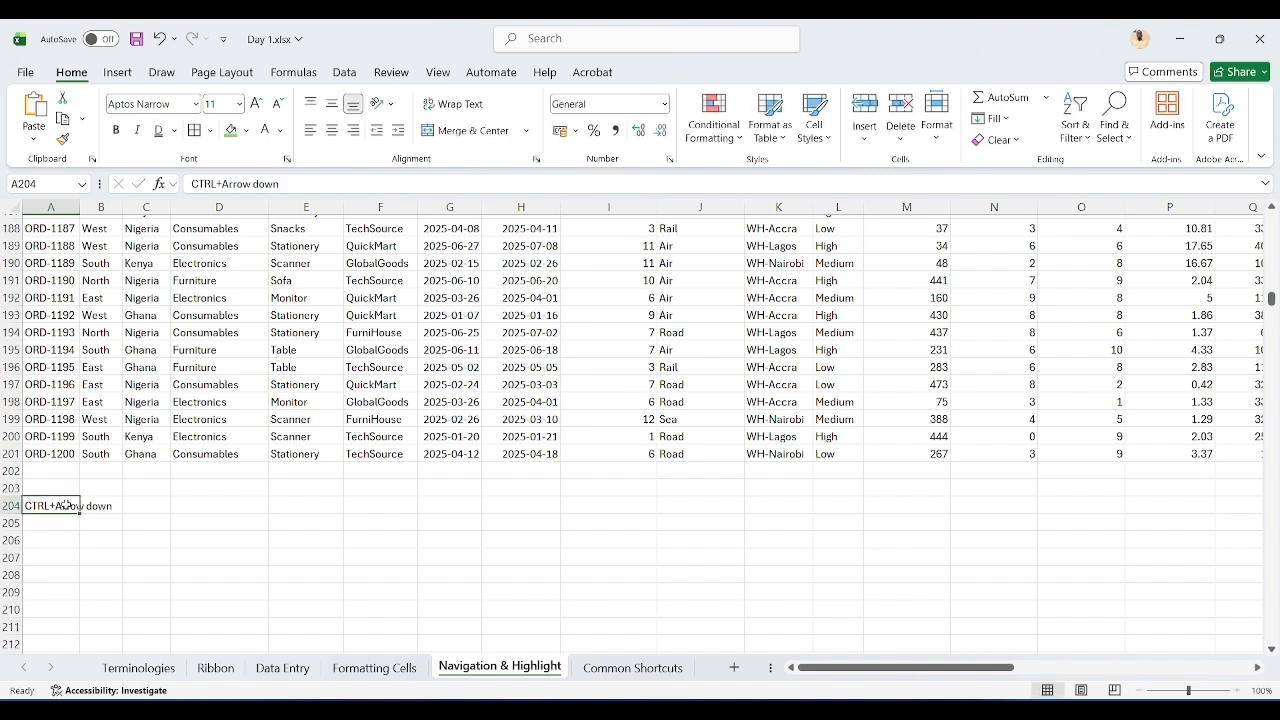
Step: Move between the empty cells under the data, then jump back up to cell A1
{"action": "key", "text": "Down"}
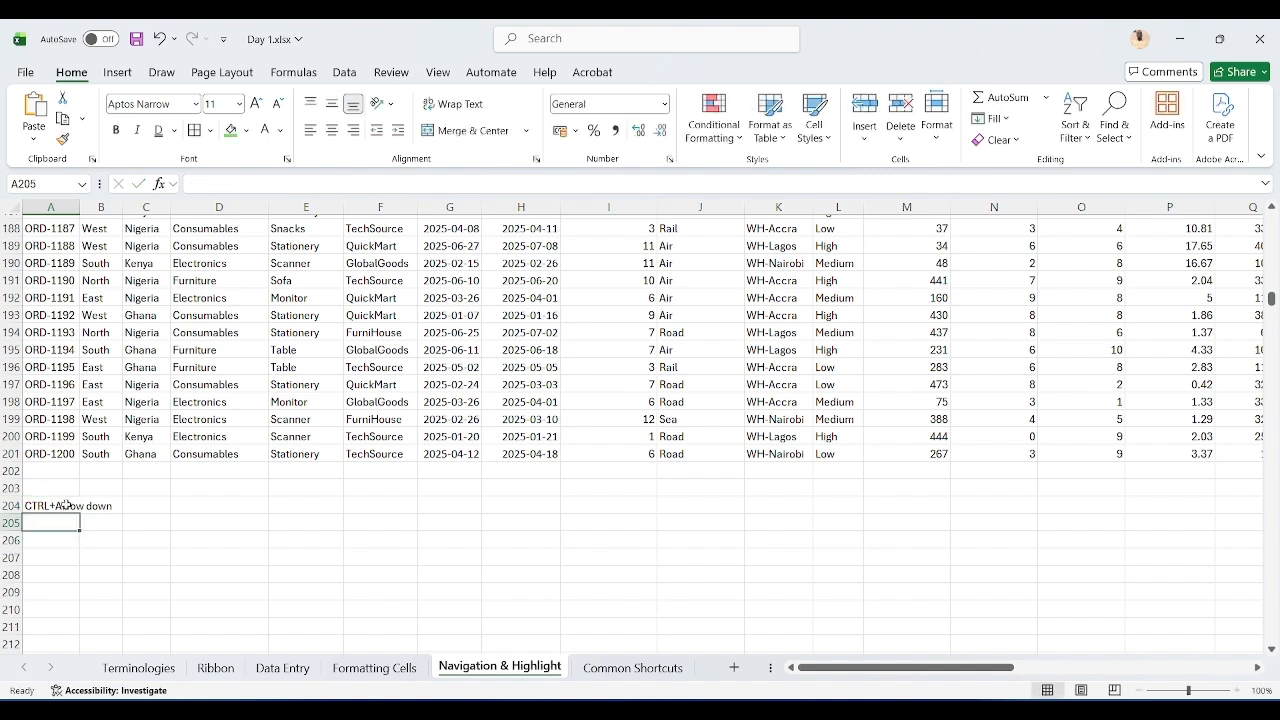
{"action": "key", "text": "Up"}
{"action": "key", "text": "Up"}
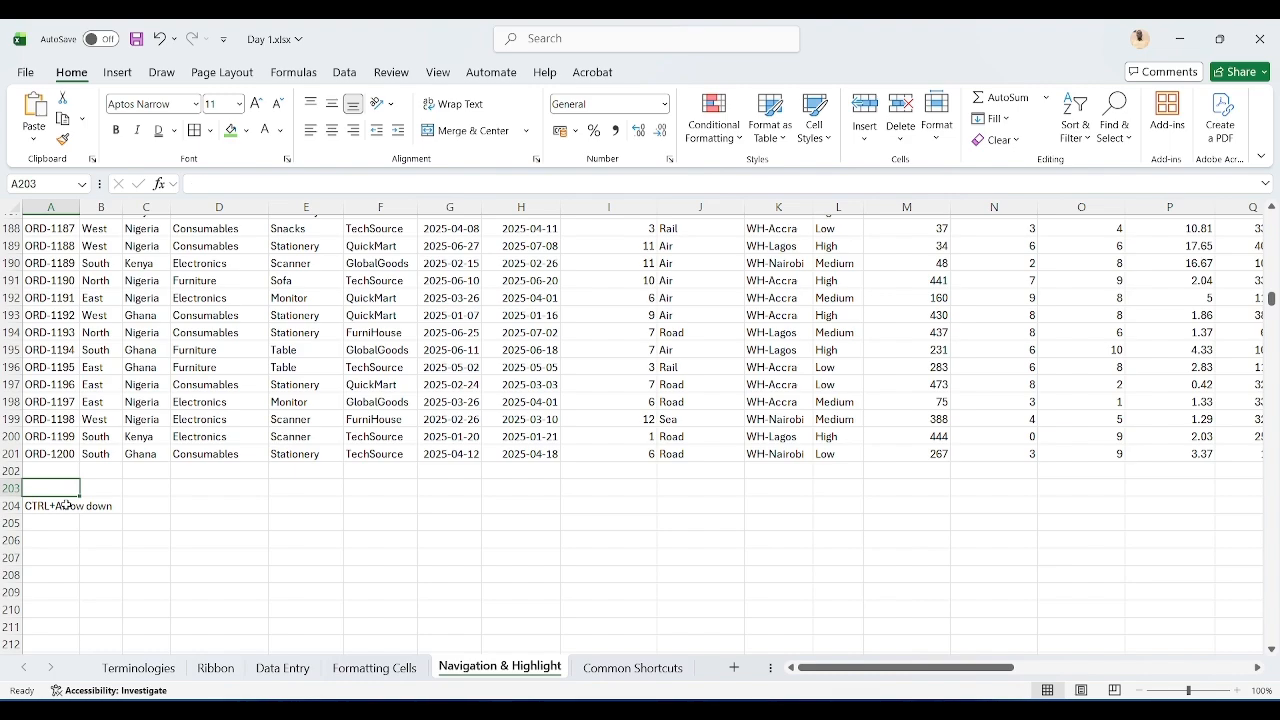
{"action": "key", "text": "Up"}
{"action": "key", "text": "Up"}
{"action": "key", "text": "ctrl+Up"}
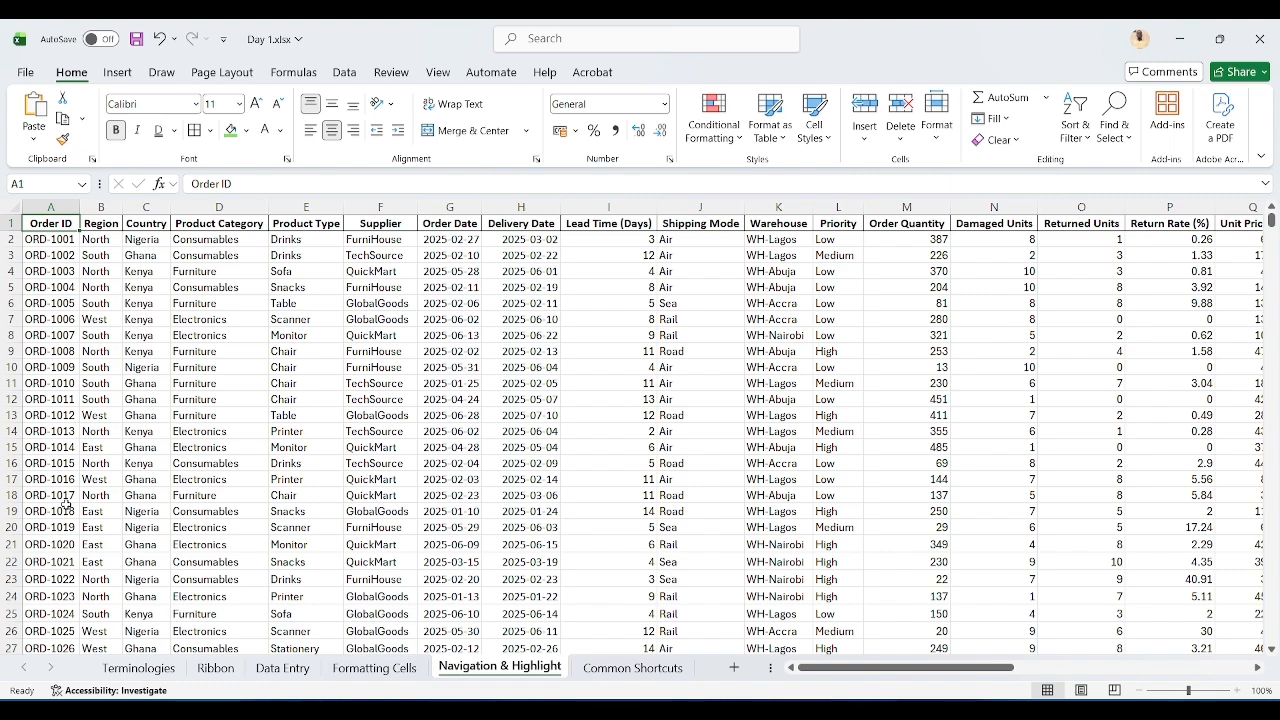
Step: Jump along row 1 to the last data column, on to the sheet's final column XFD, and back to A1
{"action": "key", "text": "ctrl+Right"}
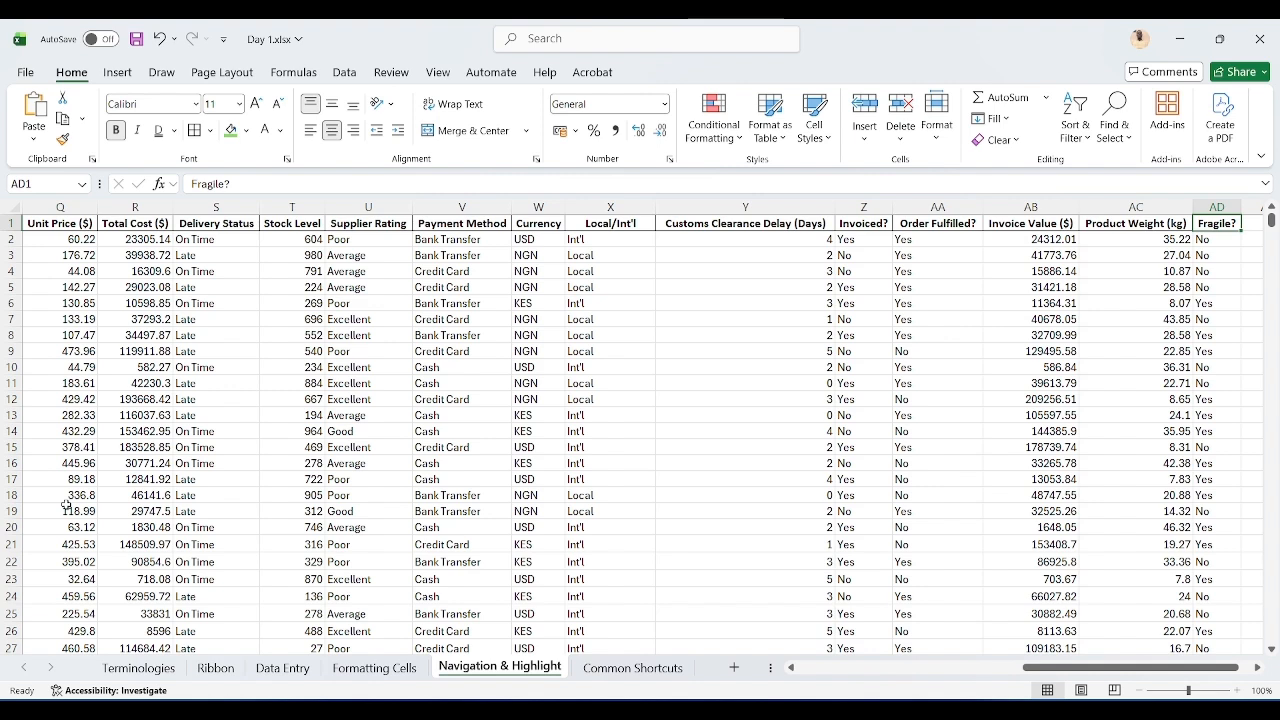
{"action": "key", "text": "ctrl+Right"}
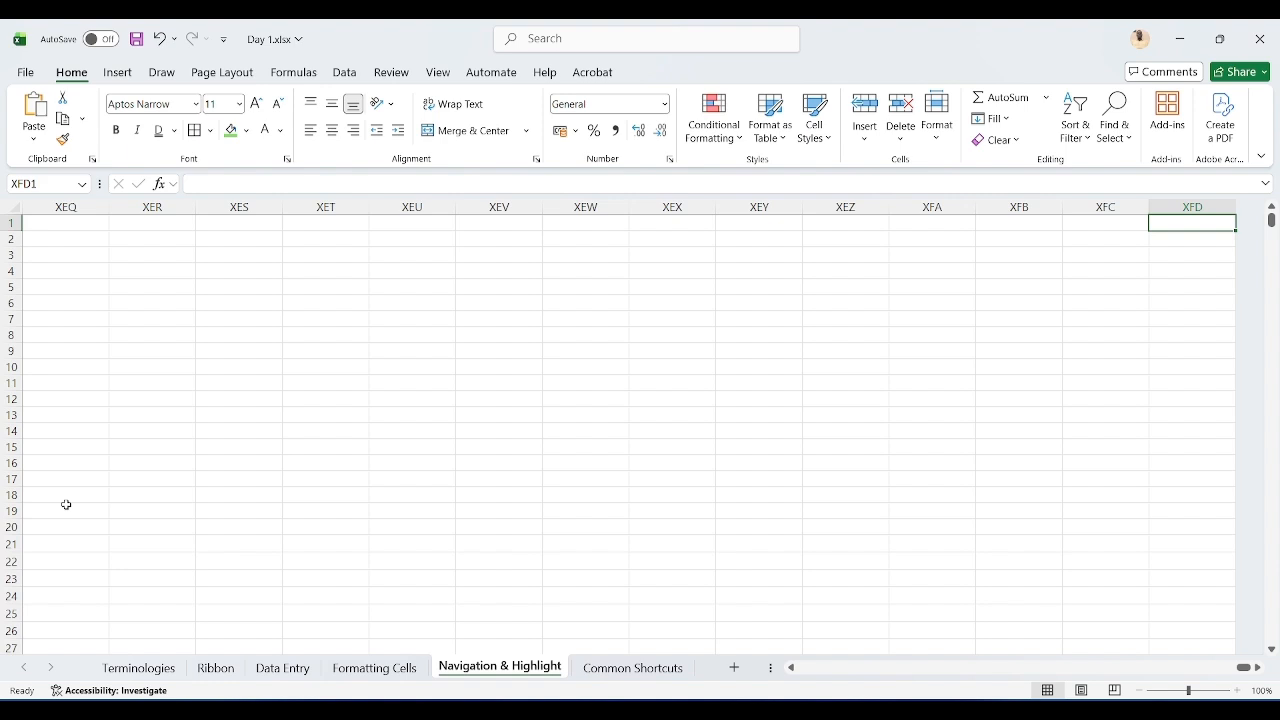
{"action": "key", "text": "ctrl+Left"}
{"action": "scroll", "coordinate": [66, 505], "scroll_direction": "left", "scroll_amount": 5}
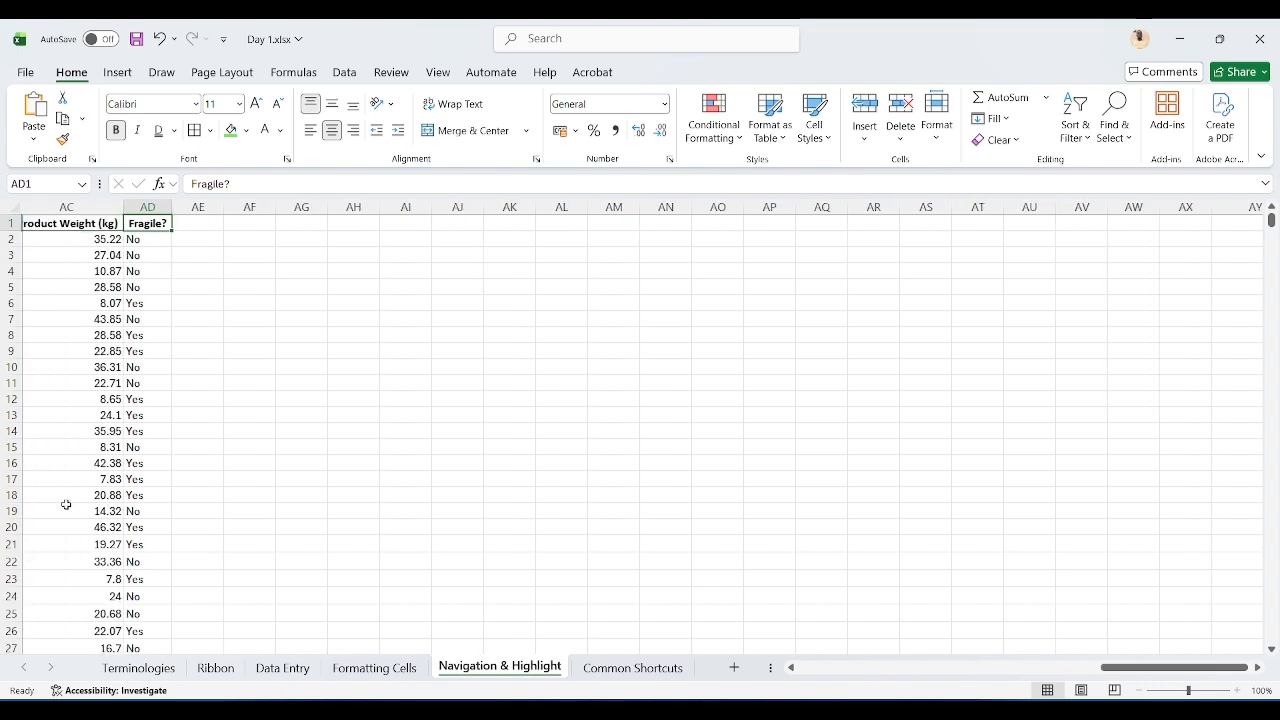
{"action": "scroll", "coordinate": [66, 505], "scroll_direction": "left", "scroll_amount": 1}
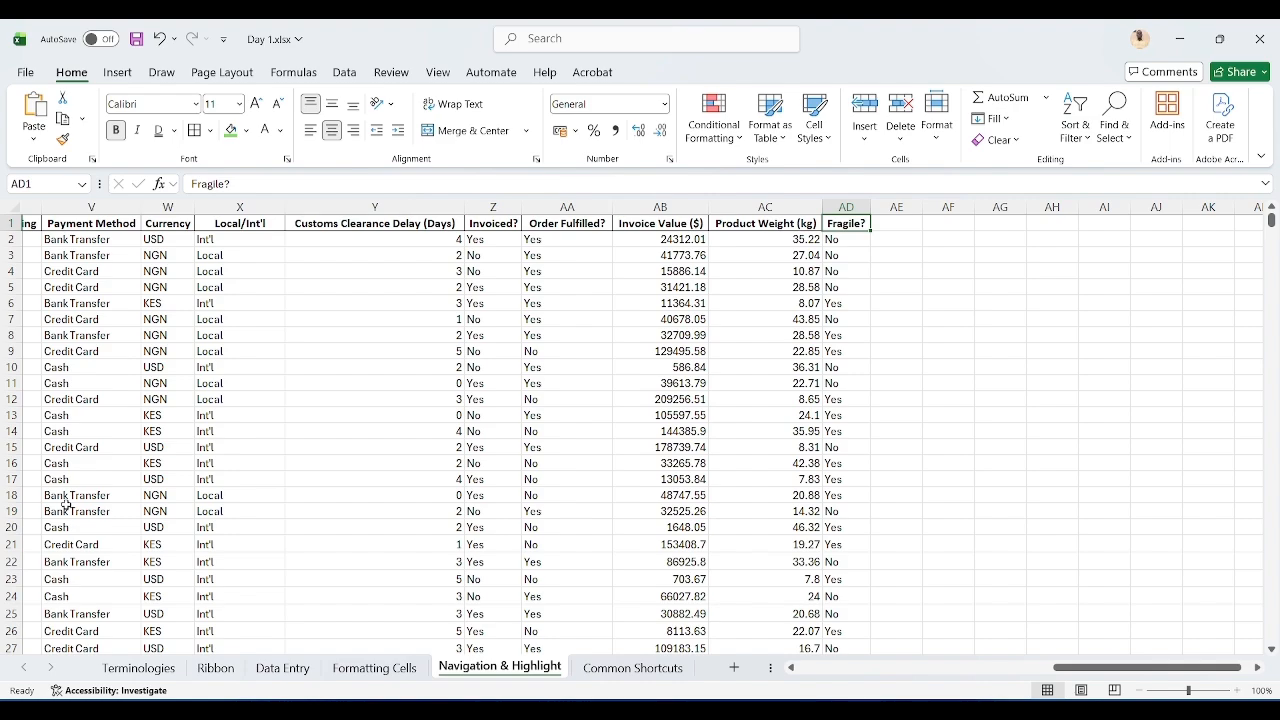
{"action": "key", "text": "ctrl+Left"}
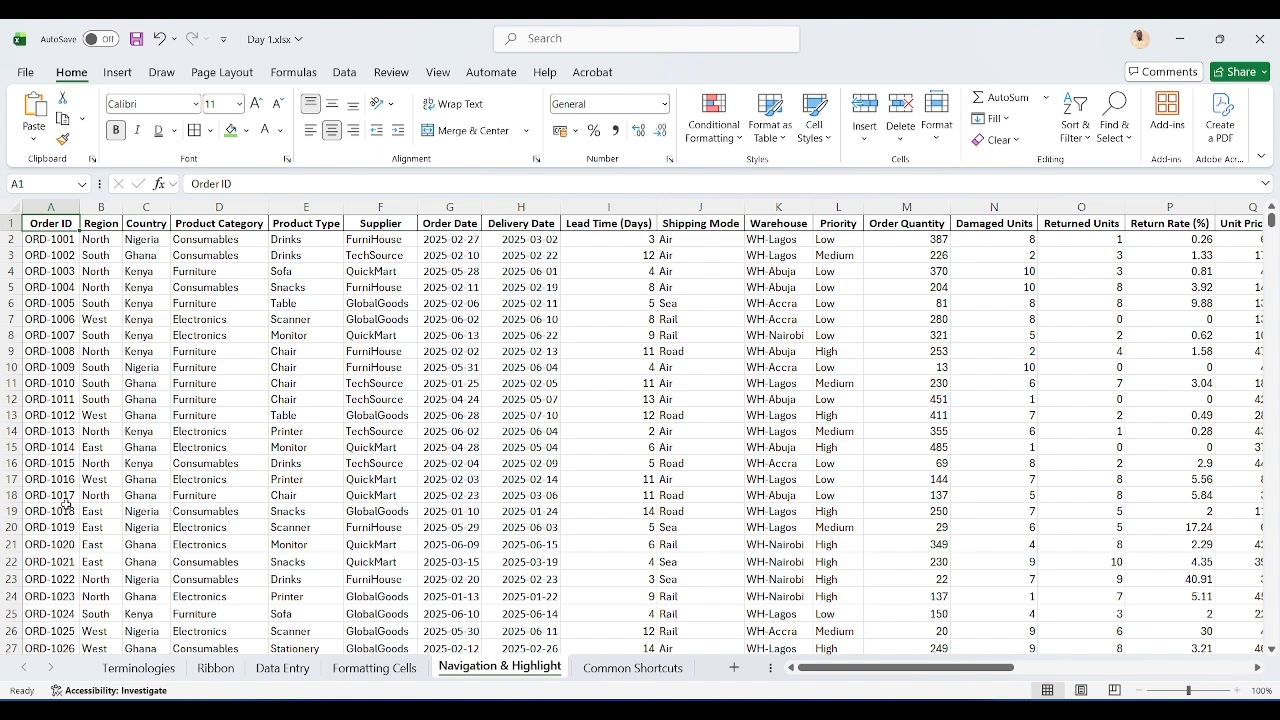
Step: Open a new blank workbook and close it again
{"action": "key", "text": "ctrl+n"}
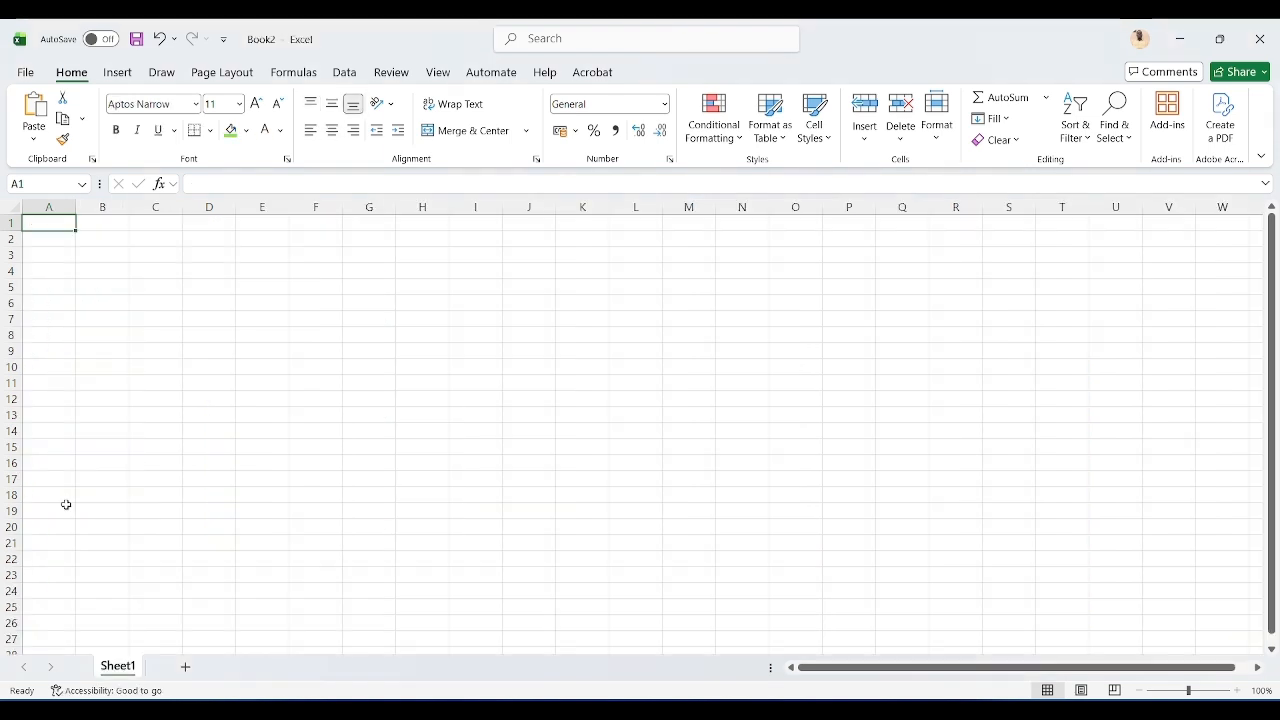
{"action": "key", "text": "ctrl+w"}
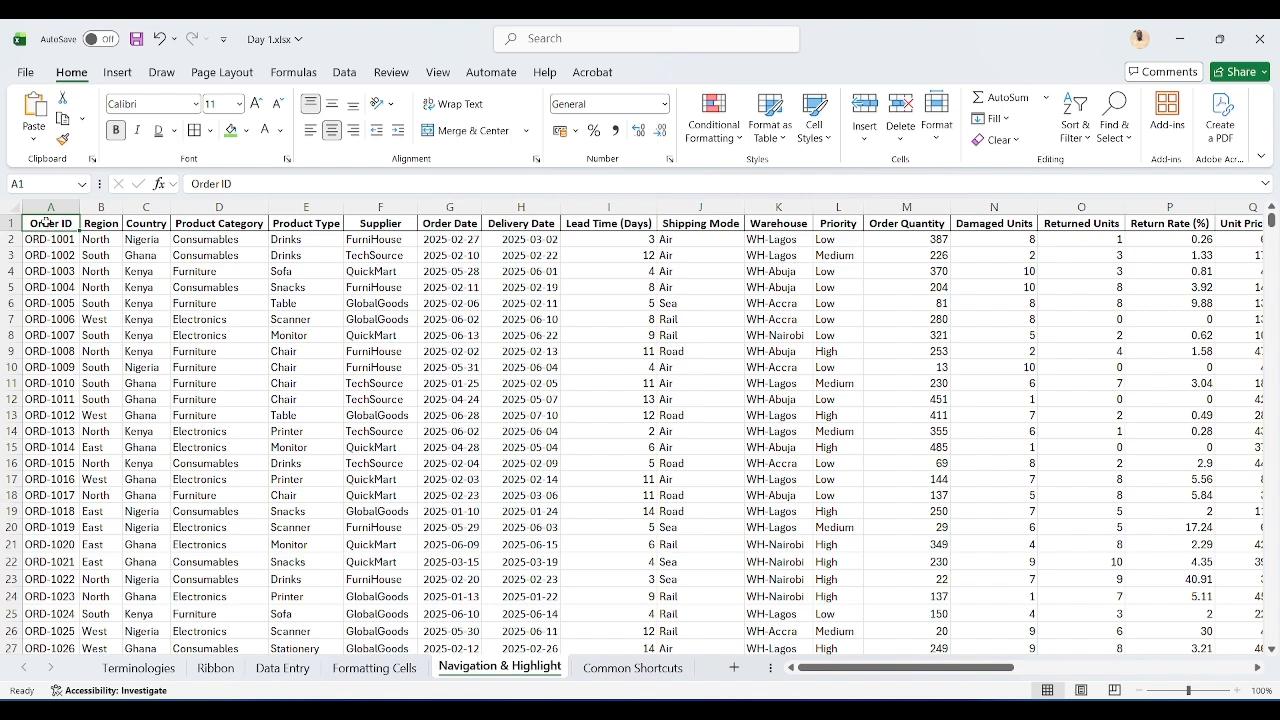
Step: Highlight the headers from Order ID to Shipping Mode, then the Order ID column to about row 156, and return to A1
{"action": "left_click_drag", "start_coordinate": [46, 222], "coordinate": [680, 224]}
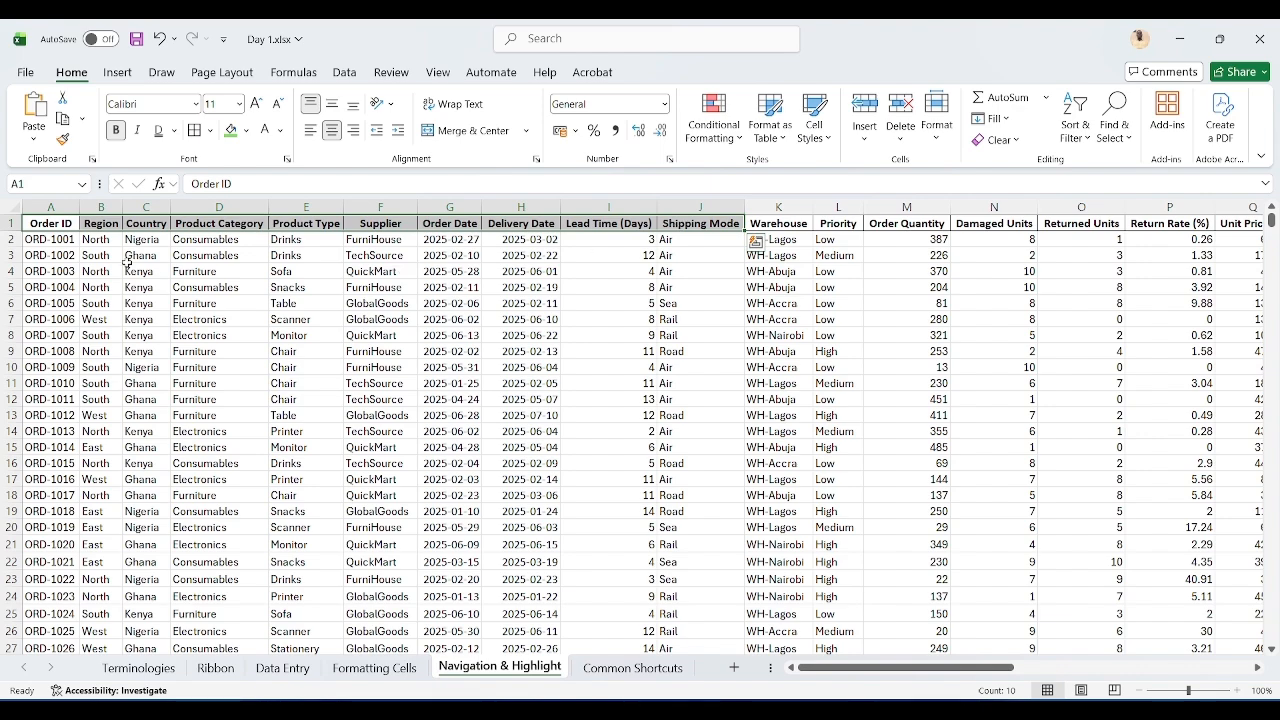
{"action": "left_click", "coordinate": [64, 224]}
{"action": "left_click_drag", "start_coordinate": [64, 224], "coordinate": [72, 424]}
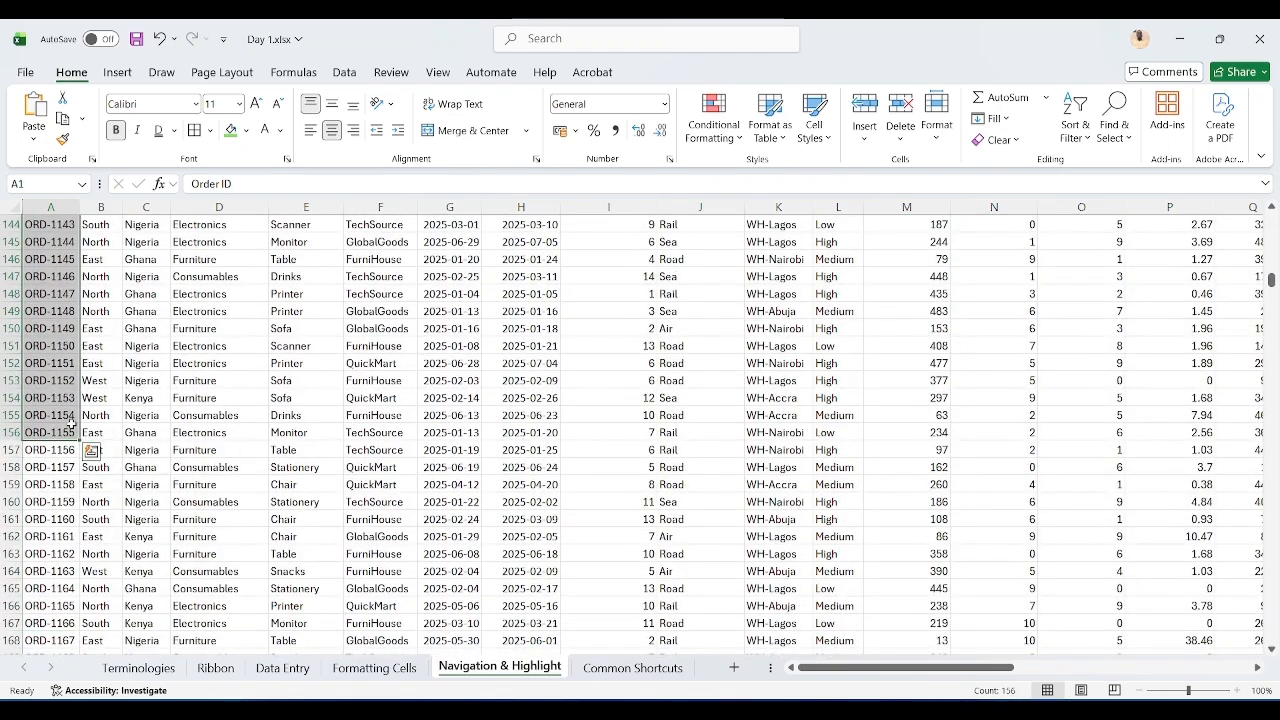
{"action": "key", "text": "ctrl+Home"}
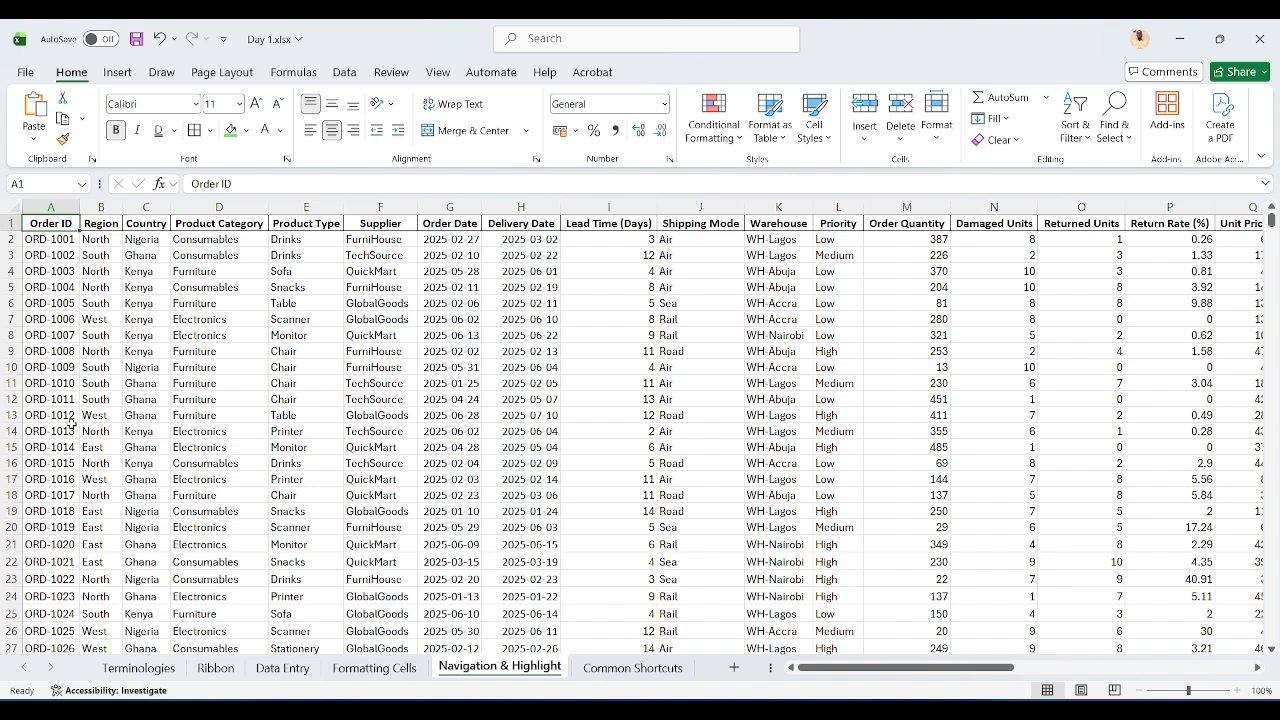
{"action": "key", "text": "shift"}
{"action": "key", "text": "shift"}
{"action": "key", "text": "shift"}
{"action": "key", "text": "shift"}
{"action": "key", "text": "shift"}
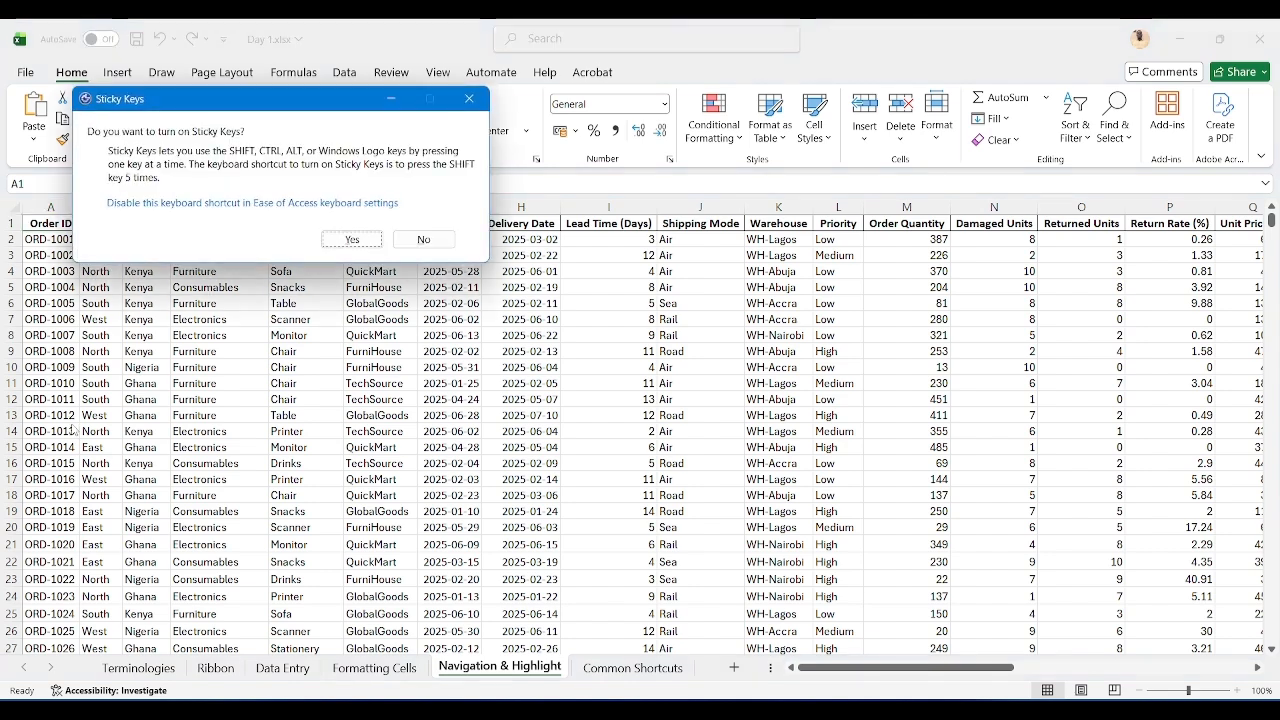
{"action": "left_click", "coordinate": [408, 240]}
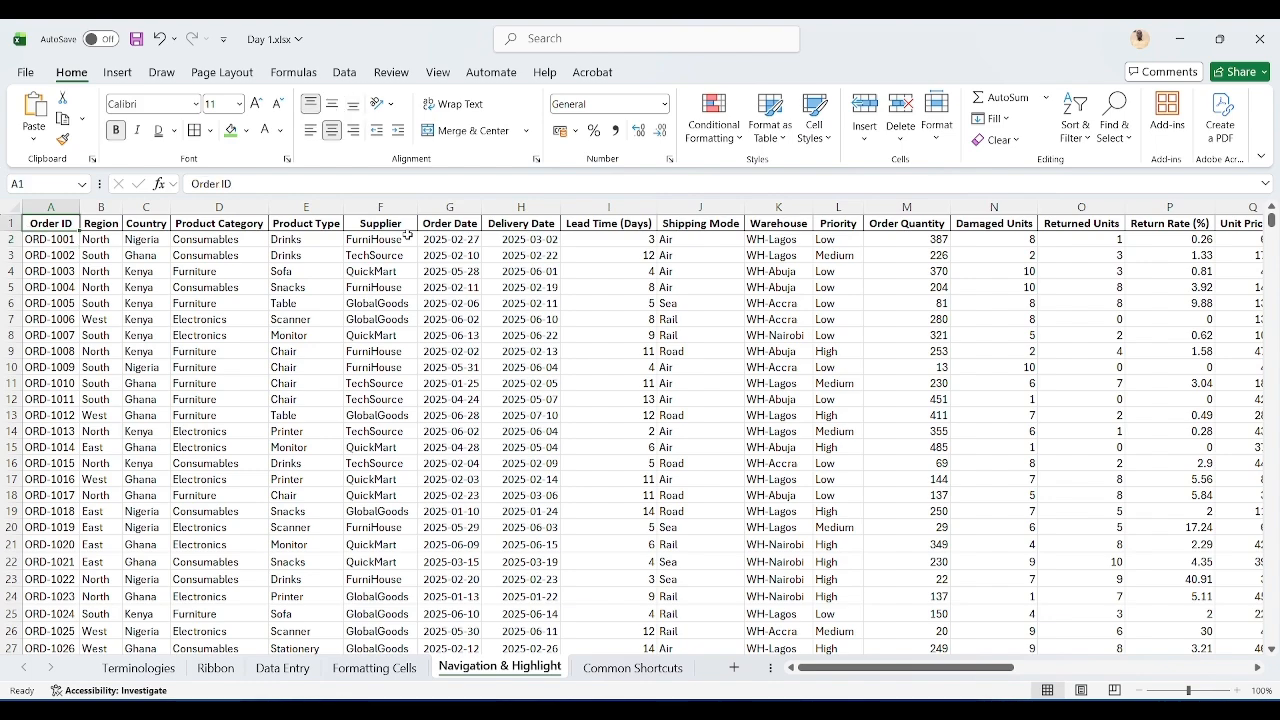
Step: Extend the selection from A1 down the Order ID column to row 109 one row at a time
{"action": "key", "text": "shift+Down"}
{"action": "key", "text": "shift+Down"}
{"action": "key", "text": "shift+Down"}
{"action": "key", "text": "shift+Down"}
{"action": "key", "text": "shift+Down"}
{"action": "key", "text": "shift+Down"}
{"action": "key", "text": "shift+Down"}
{"action": "key", "text": "shift+Down"}
{"action": "key", "text": "shift+Down"}
{"action": "key", "text": "shift+Down"}
{"action": "key", "text": "shift+Down"}
{"action": "key", "text": "shift+Down"}
{"action": "key", "text": "shift+Down"}
{"action": "key", "text": "shift+Down"}
{"action": "key", "text": "shift+Down"}
{"action": "key", "text": "shift+Down"}
{"action": "key", "text": "shift+Down"}
{"action": "key", "text": "shift+Down"}
{"action": "key", "text": "shift+Down"}
{"action": "key", "text": "shift+Down"}
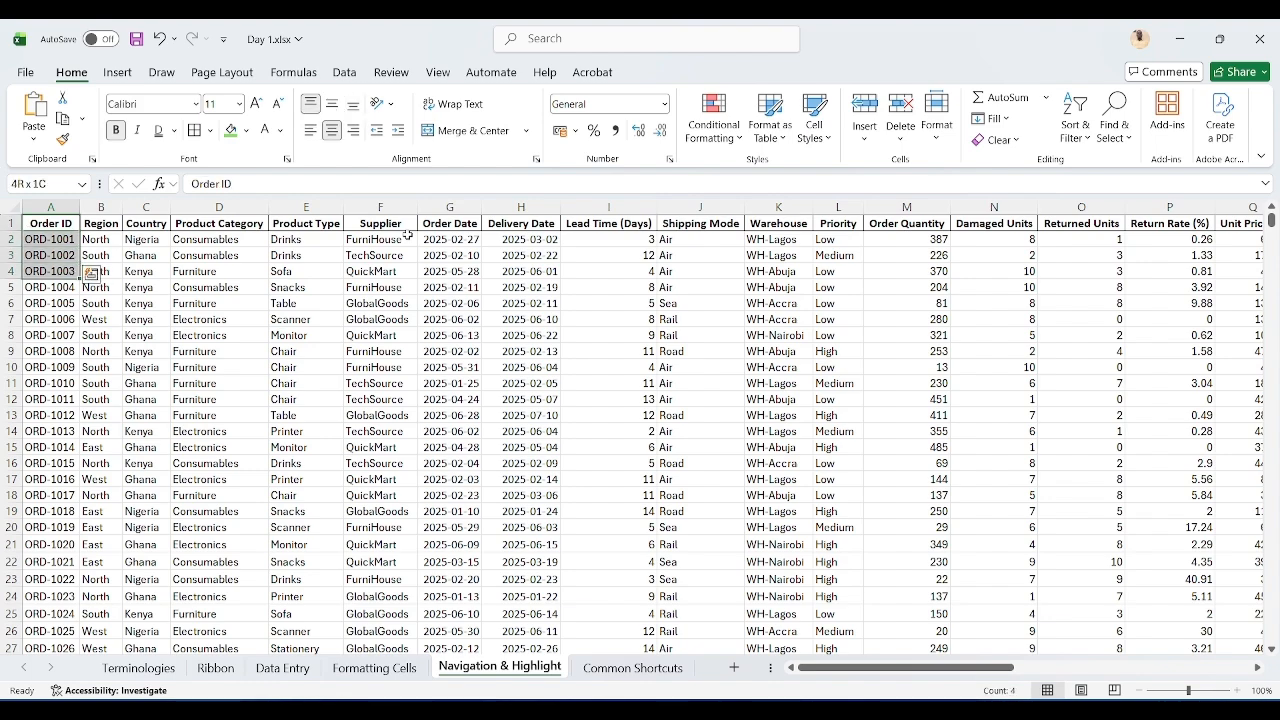
{"action": "key", "text": "shift+Down"}
{"action": "key", "text": "shift+Down"}
{"action": "key", "text": "shift+Down"}
{"action": "key", "text": "shift+Down"}
{"action": "key", "text": "shift+Down"}
{"action": "key", "text": "shift+Down"}
{"action": "key", "text": "shift+Down"}
{"action": "key", "text": "shift+Down"}
{"action": "key", "text": "shift+Down"}
{"action": "key", "text": "shift+Down"}
{"action": "key", "text": "shift+Down"}
{"action": "key", "text": "shift+Down"}
{"action": "key", "text": "shift+Down"}
{"action": "key", "text": "shift+Down"}
{"action": "key", "text": "shift+Down"}
{"action": "key", "text": "shift+Down"}
{"action": "key", "text": "shift+Down"}
{"action": "key", "text": "shift+Down"}
{"action": "key", "text": "shift+Down"}
{"action": "key", "text": "shift+Down"}
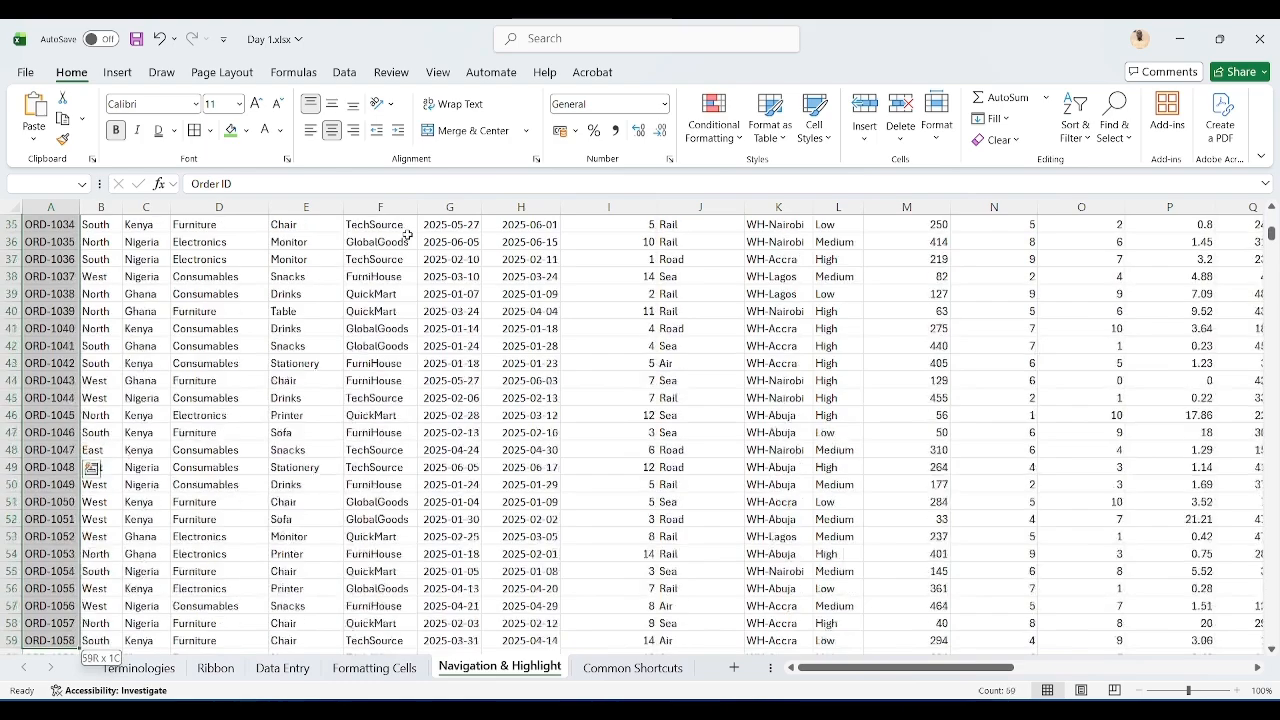
{"action": "key", "text": "shift+Down"}
{"action": "key", "text": "shift+Down"}
{"action": "key", "text": "shift+Down"}
{"action": "key", "text": "shift+Down"}
{"action": "key", "text": "shift+Down"}
{"action": "key", "text": "shift+Down"}
{"action": "key", "text": "shift+Down"}
{"action": "key", "text": "shift+Down"}
{"action": "key", "text": "shift+Down"}
{"action": "key", "text": "shift+Down"}
{"action": "key", "text": "shift+Down"}
{"action": "key", "text": "shift+Down"}
{"action": "key", "text": "shift+Down"}
{"action": "key", "text": "shift+Down"}
{"action": "key", "text": "shift+Down"}
{"action": "key", "text": "shift+Down"}
{"action": "key", "text": "shift+Down"}
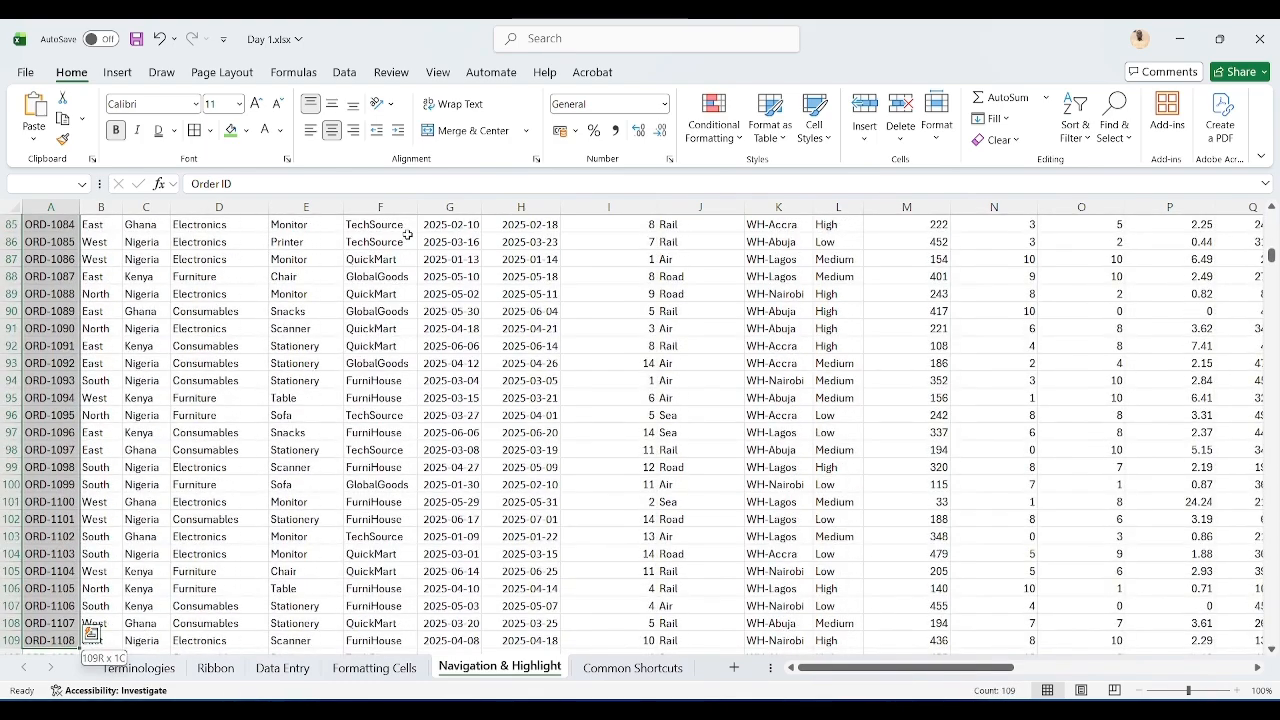
Step: Extend the selection sideways to cover columns A through N for rows 1 to 109
{"action": "key", "text": "shift+Right"}
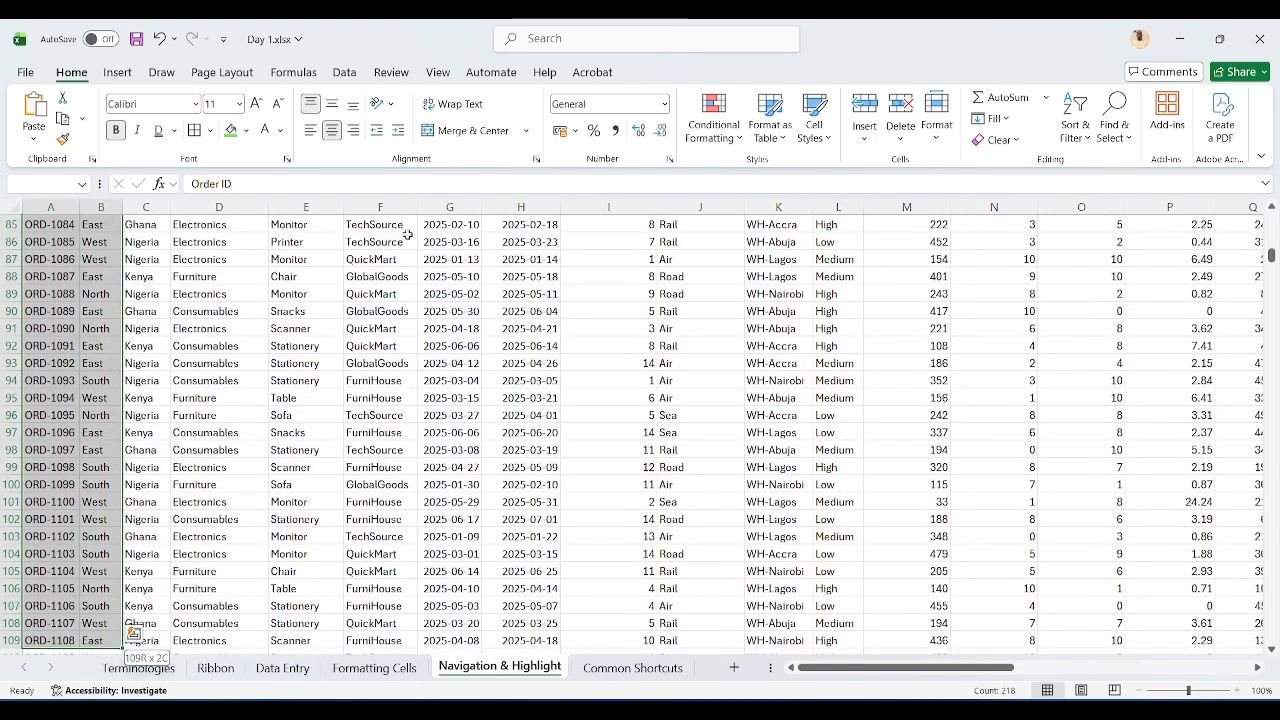
{"action": "key", "text": "shift+Left"}
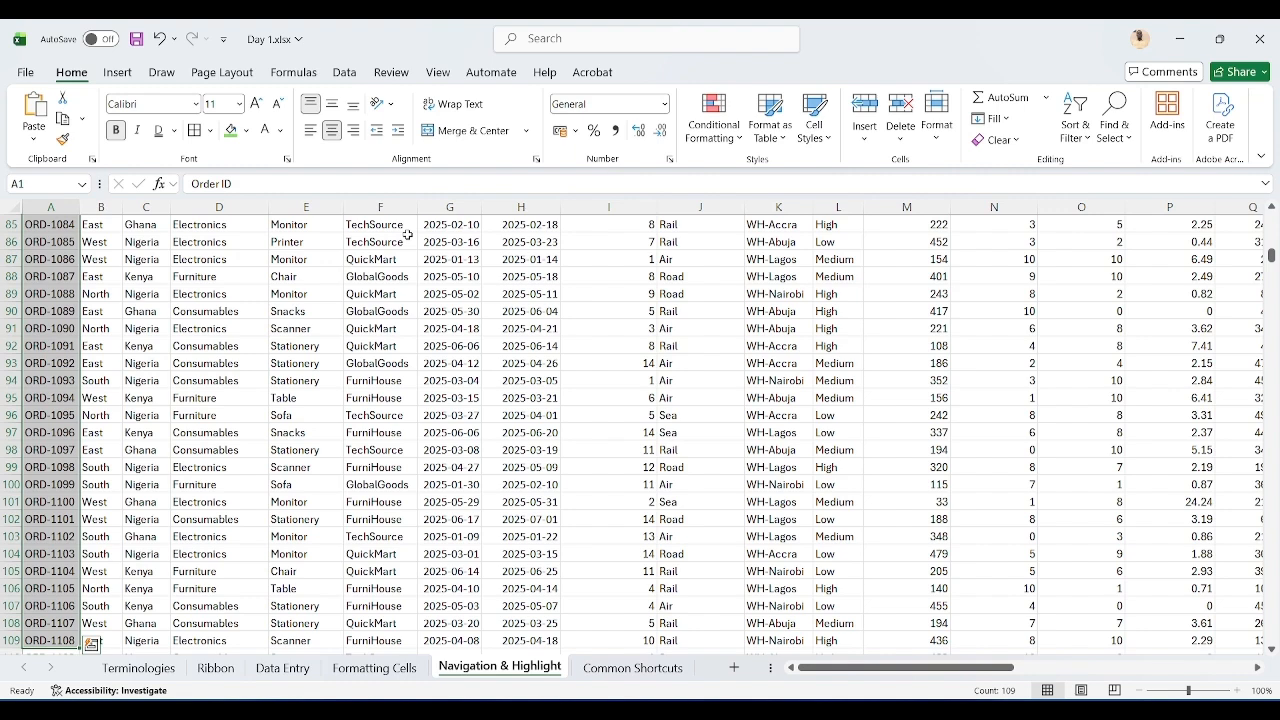
{"action": "key", "text": "shift+Right"}
{"action": "key", "text": "shift+Right"}
{"action": "key", "text": "shift+Right"}
{"action": "key", "text": "shift+Right"}
{"action": "key", "text": "shift+Right"}
{"action": "key", "text": "shift+Right"}
{"action": "key", "text": "shift+Right"}
{"action": "key", "text": "shift+Right"}
{"action": "key", "text": "shift+Right"}
{"action": "key", "text": "shift+Right"}
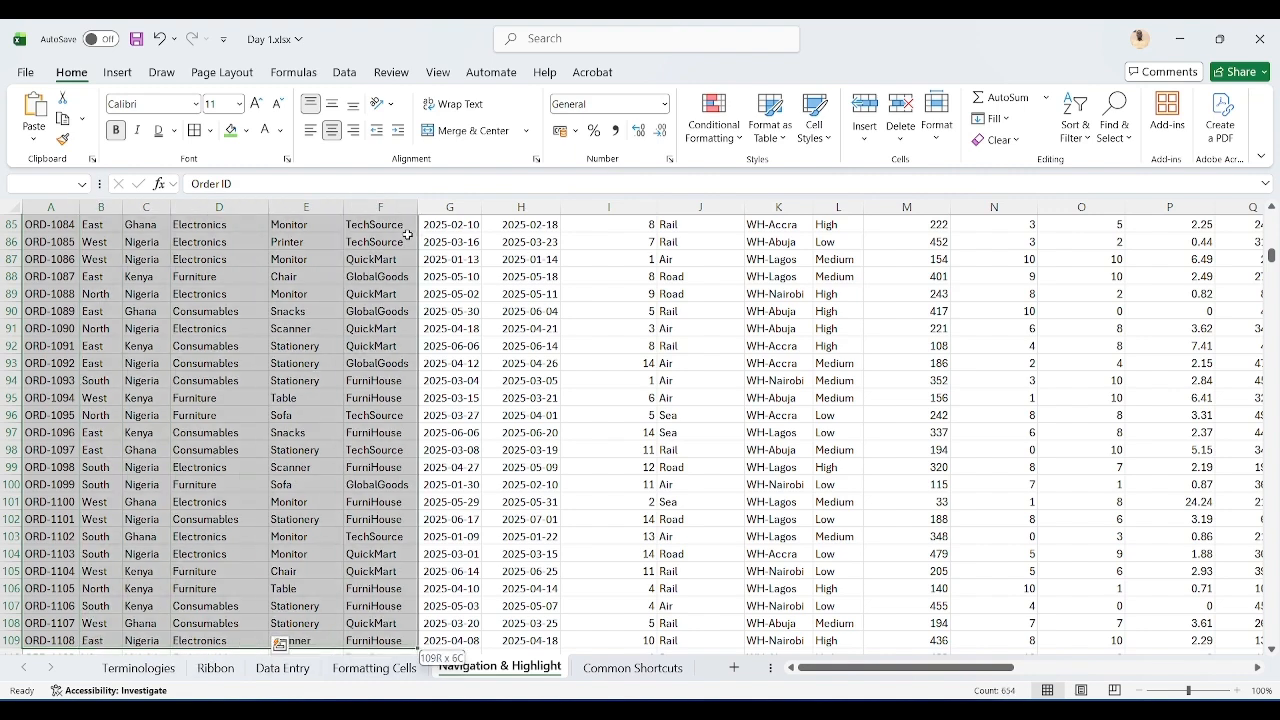
{"action": "key", "text": "shift+Right"}
{"action": "key", "text": "shift+Right"}
{"action": "key", "text": "shift+Right"}
{"action": "key", "text": "shift+Right"}
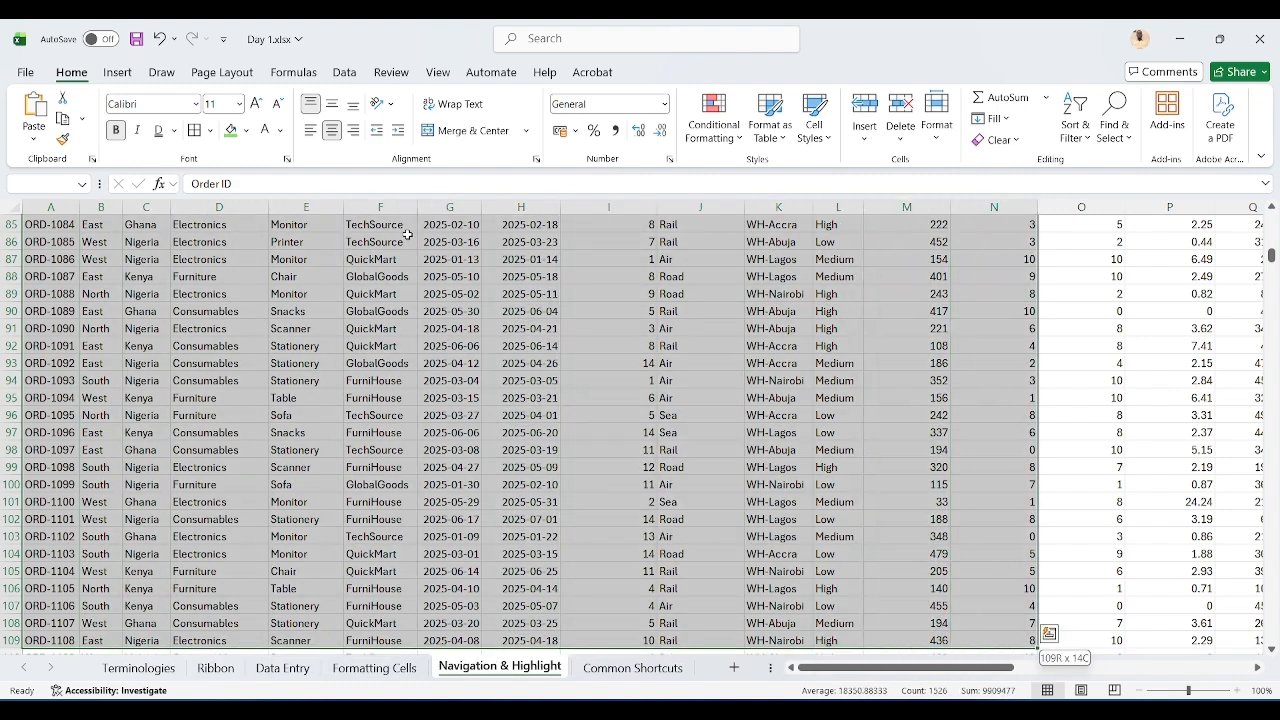
Step: Return to cell A1 and move the active cell one step right, left, down and up
{"action": "key", "text": "ctrl+Home"}
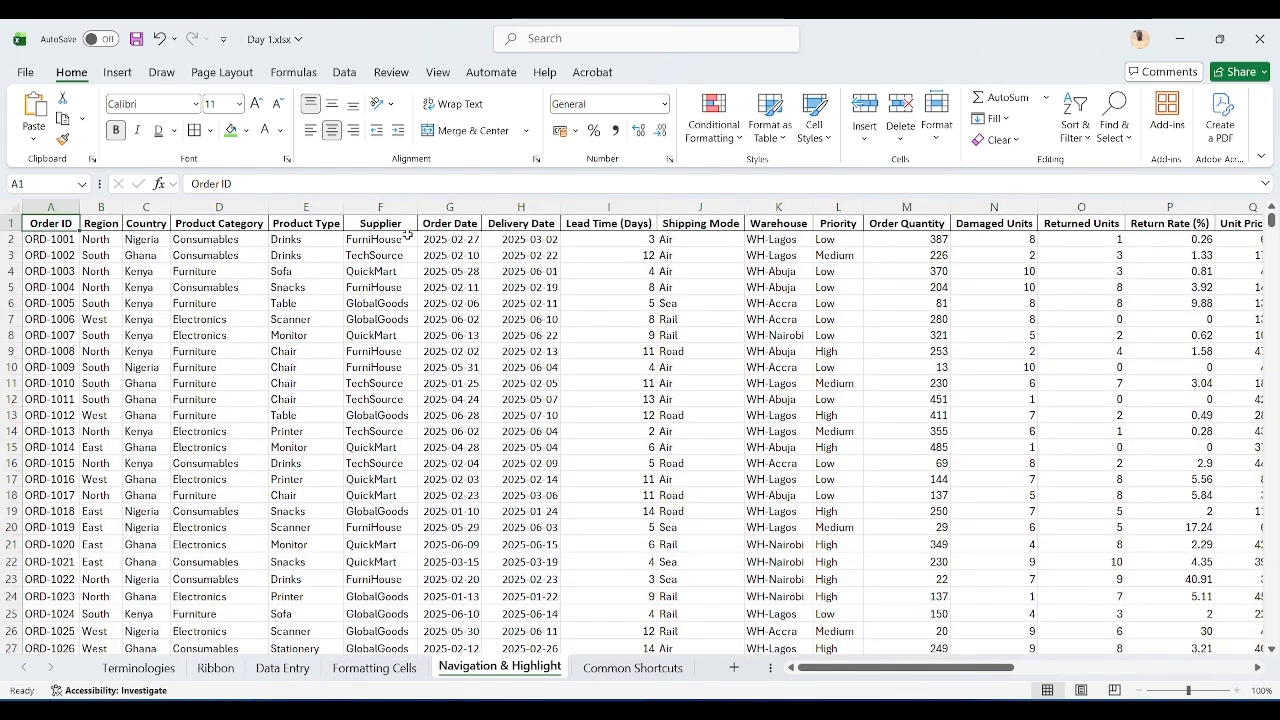
{"action": "key", "text": "Right"}
{"action": "key", "text": "Left"}
{"action": "key", "text": "Down"}
{"action": "key", "text": "Up"}
Step: Highlight from Order ID across to Product Category and down to row 23 one cell at a time, then return to A1
{"action": "key", "text": "shift+Right"}
{"action": "key", "text": "shift+Right"}
{"action": "key", "text": "shift+Right"}
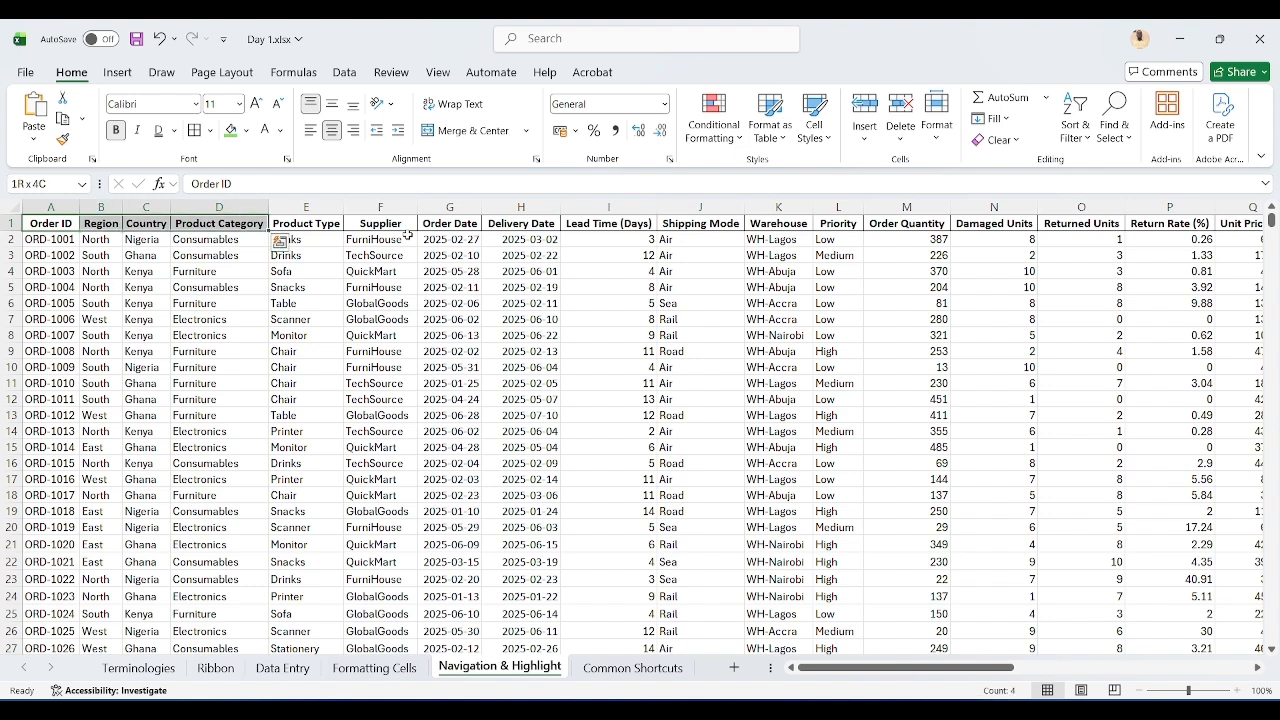
{"action": "key", "text": "shift+Down"}
{"action": "key", "text": "shift+Down"}
{"action": "key", "text": "shift+Down"}
{"action": "key", "text": "shift+Down"}
{"action": "key", "text": "shift+Down"}
{"action": "key", "text": "shift+Down"}
{"action": "key", "text": "shift+Down"}
{"action": "key", "text": "shift+Down"}
{"action": "key", "text": "shift+Down"}
{"action": "key", "text": "shift+Down"}
{"action": "key", "text": "shift+Down"}
{"action": "key", "text": "shift+Down"}
{"action": "key", "text": "shift+Down"}
{"action": "key", "text": "shift+Down"}
{"action": "key", "text": "shift+Down"}
{"action": "key", "text": "shift+Down"}
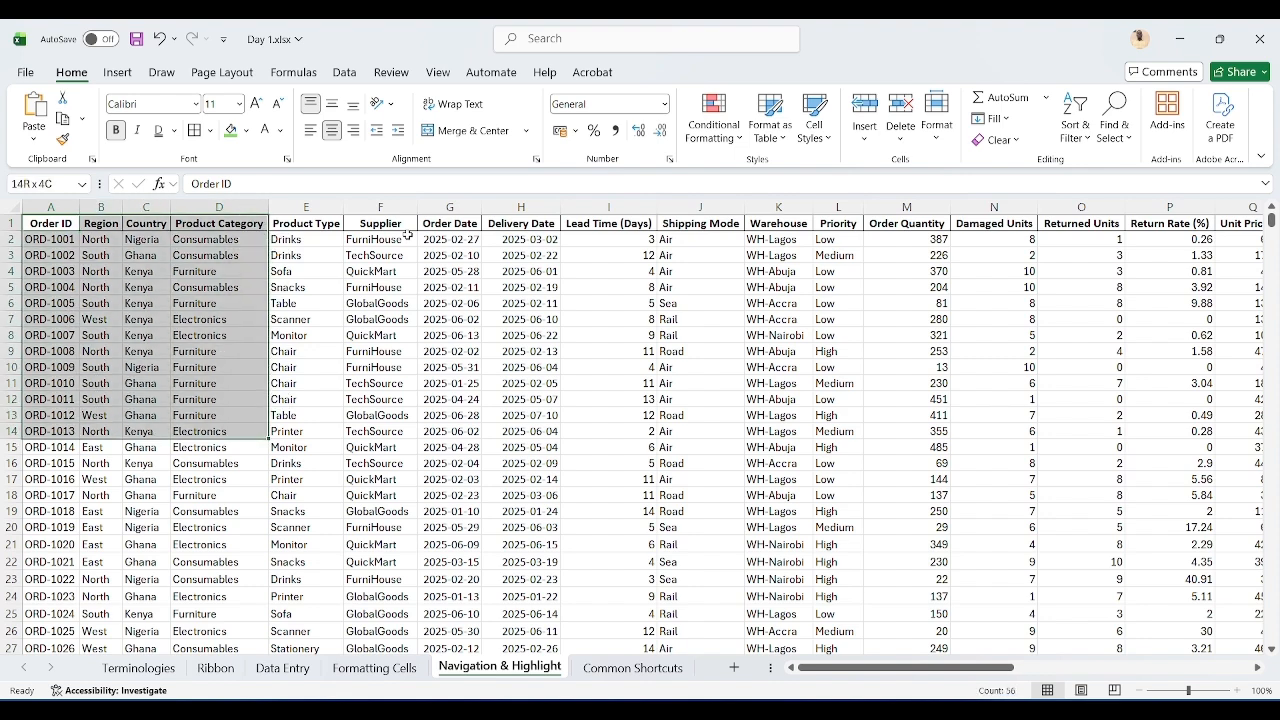
{"action": "key", "text": "shift+Down"}
{"action": "key", "text": "shift+Down"}
{"action": "key", "text": "shift+Down"}
{"action": "key", "text": "shift+Down"}
{"action": "key", "text": "shift+Down"}
{"action": "key", "text": "shift+Down"}
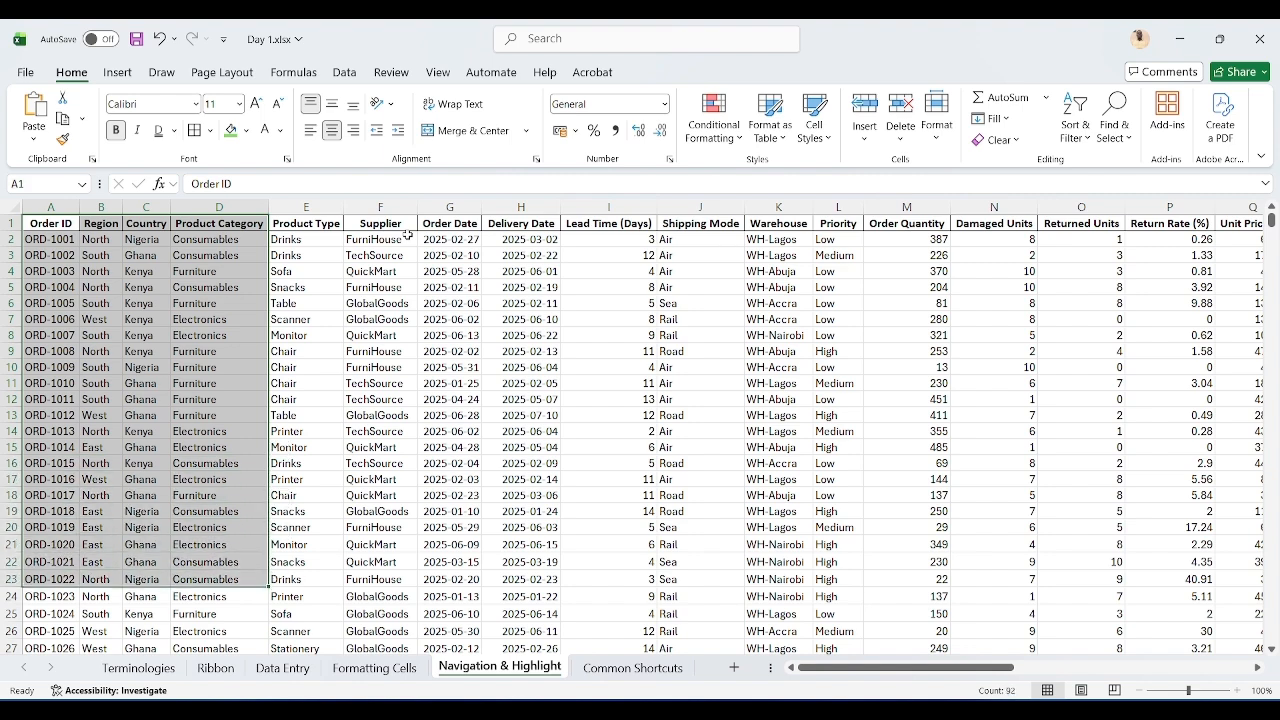
{"action": "key", "text": "ctrl+Home"}
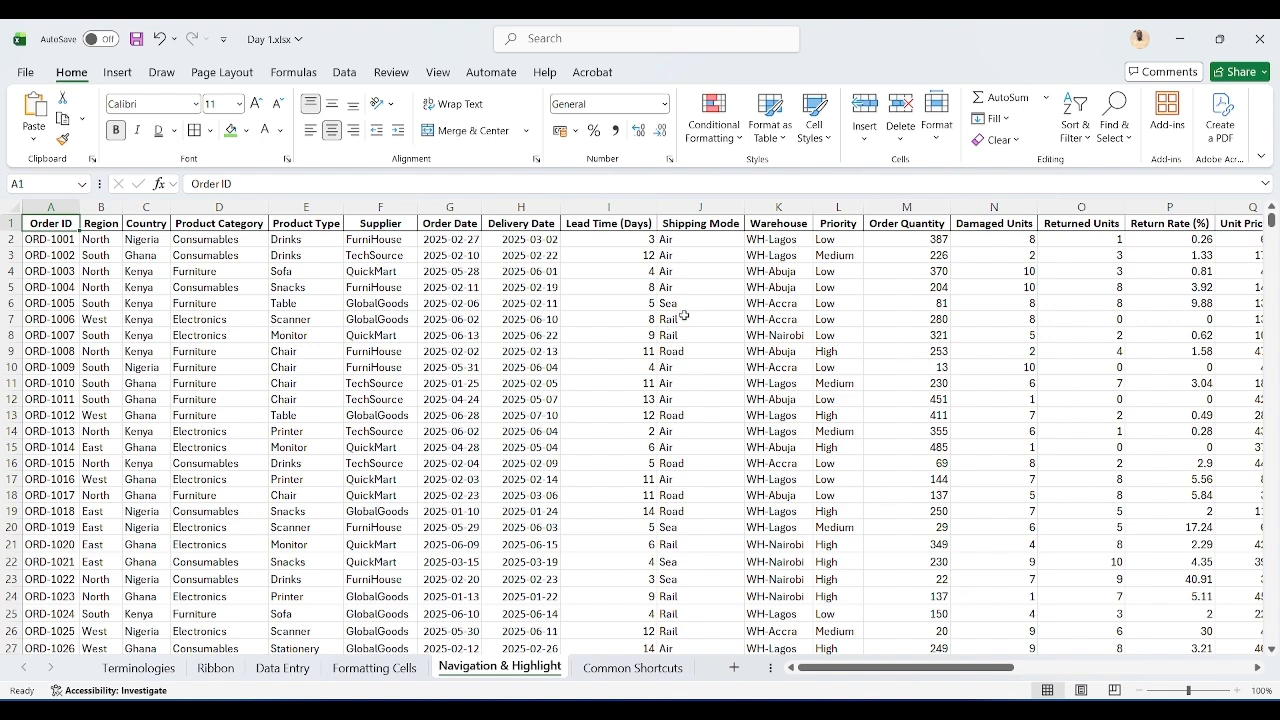
Step: Jump to the last data row and back to the top, then go directly to cell M100 through the Name Box
{"action": "key", "text": "ctrl+Down"}
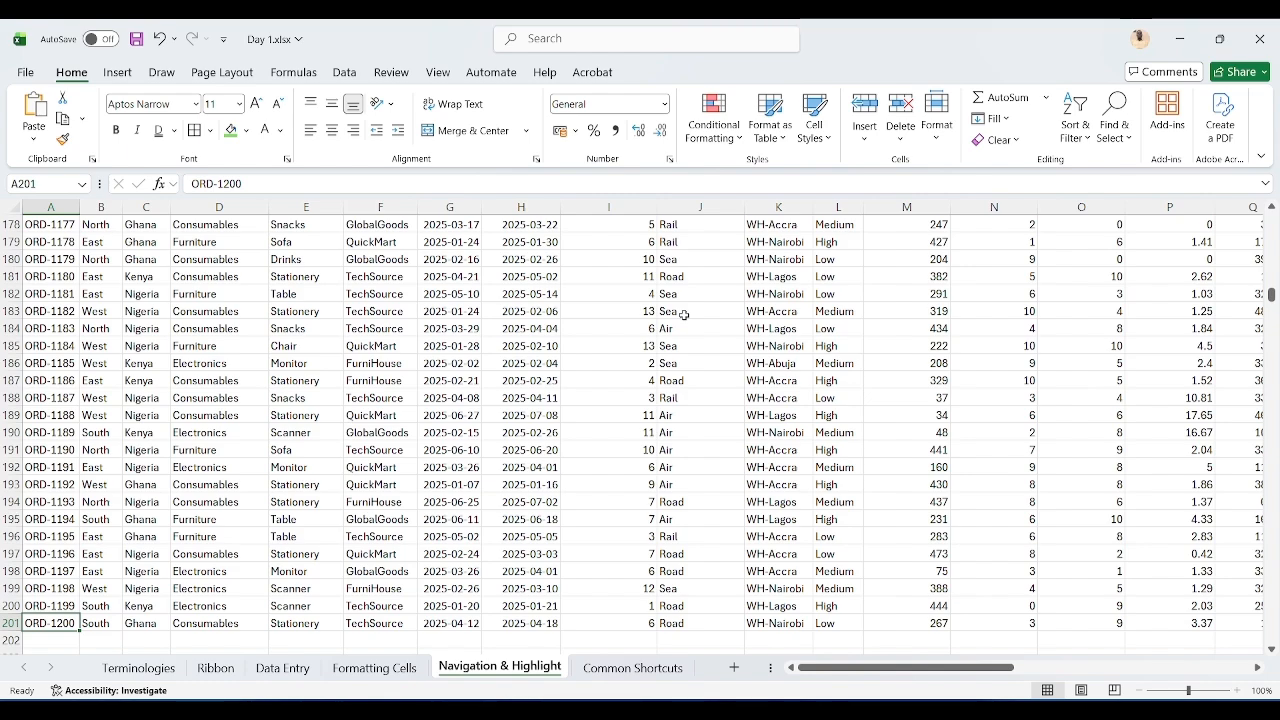
{"action": "key", "text": "ctrl+Up"}
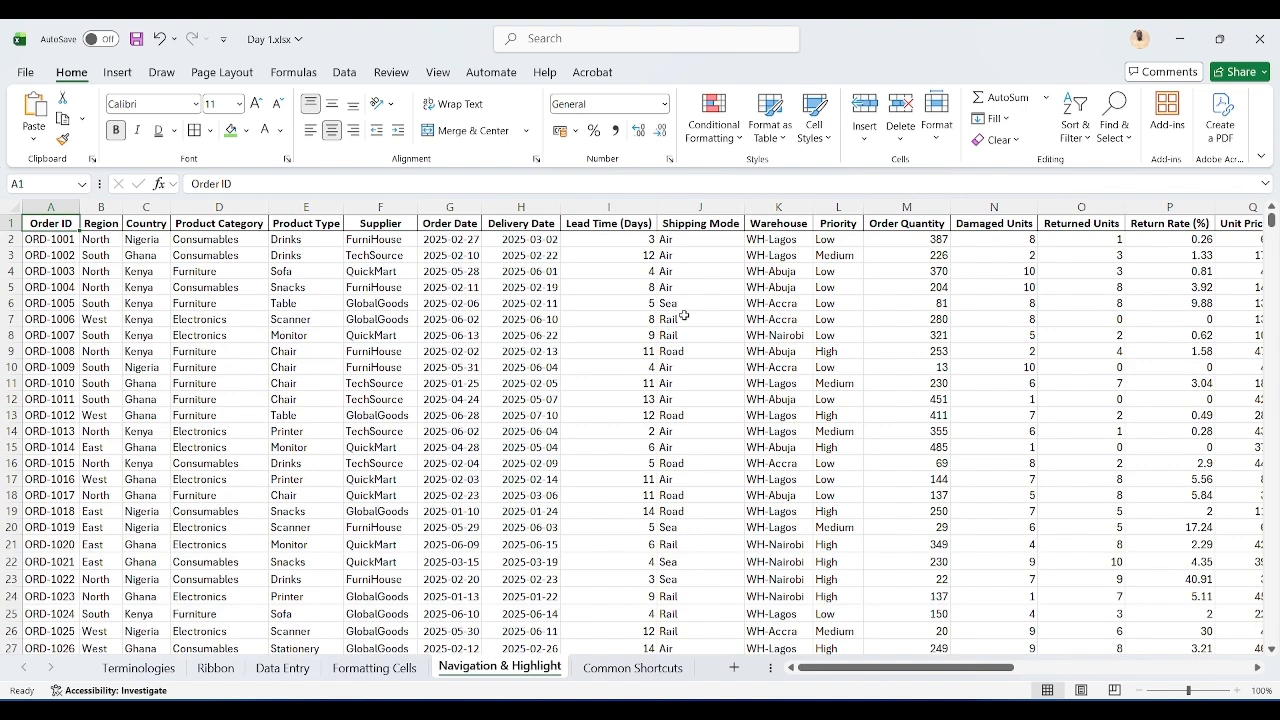
{"action": "left_click", "coordinate": [37, 185]}
{"action": "type", "text": "M100"}
{"action": "key", "text": "Return"}
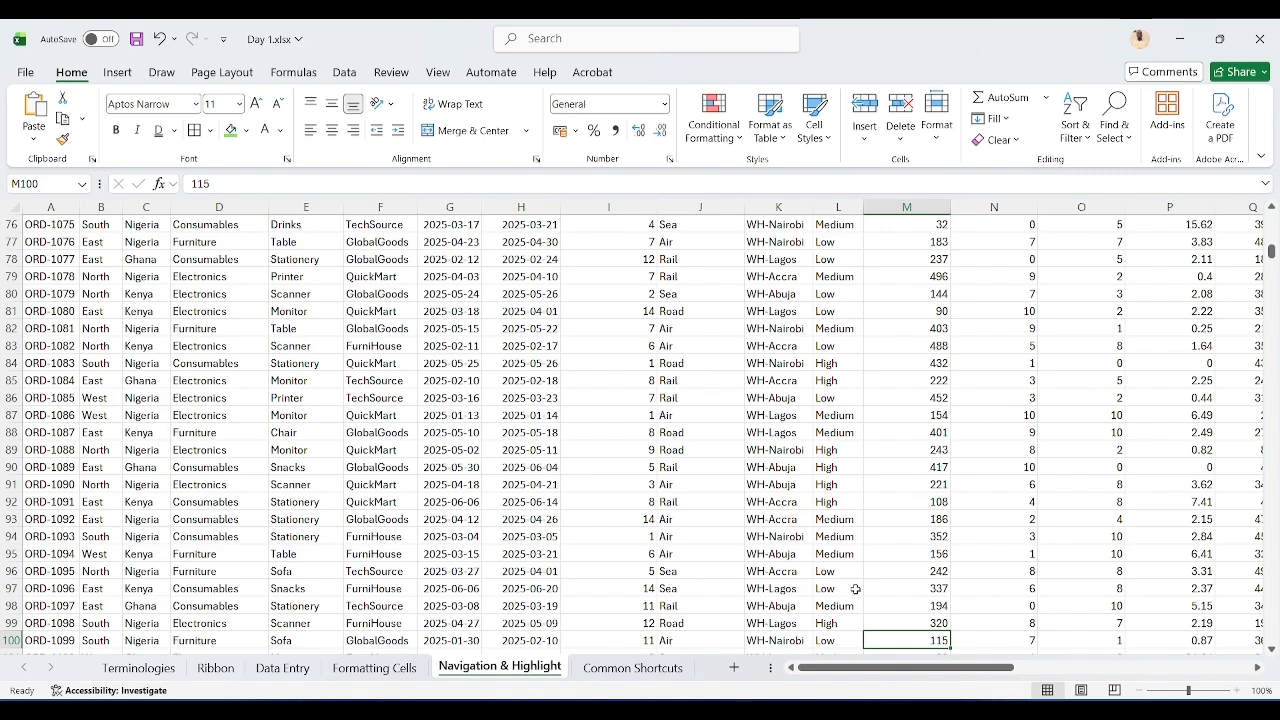
Step: Return to A1 and jump to the last header column, Fragile?, and back
{"action": "key", "text": "ctrl+Home"}
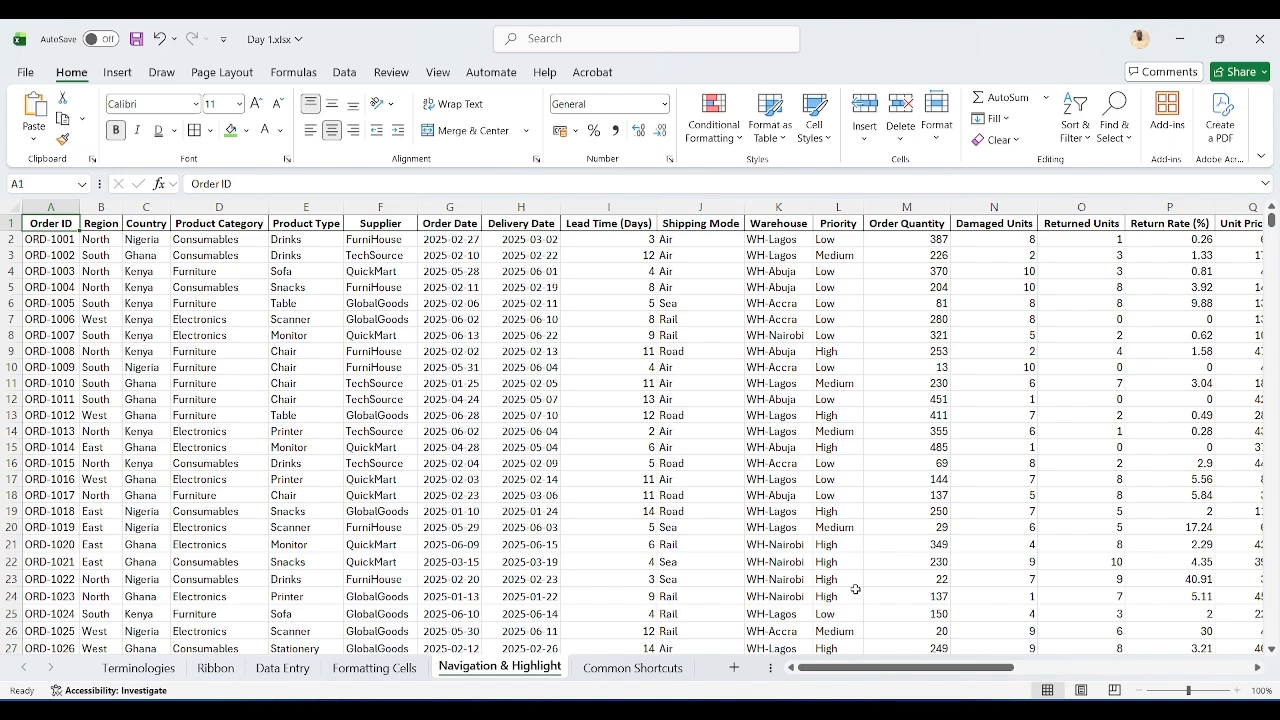
{"action": "key", "text": "ctrl+Right"}
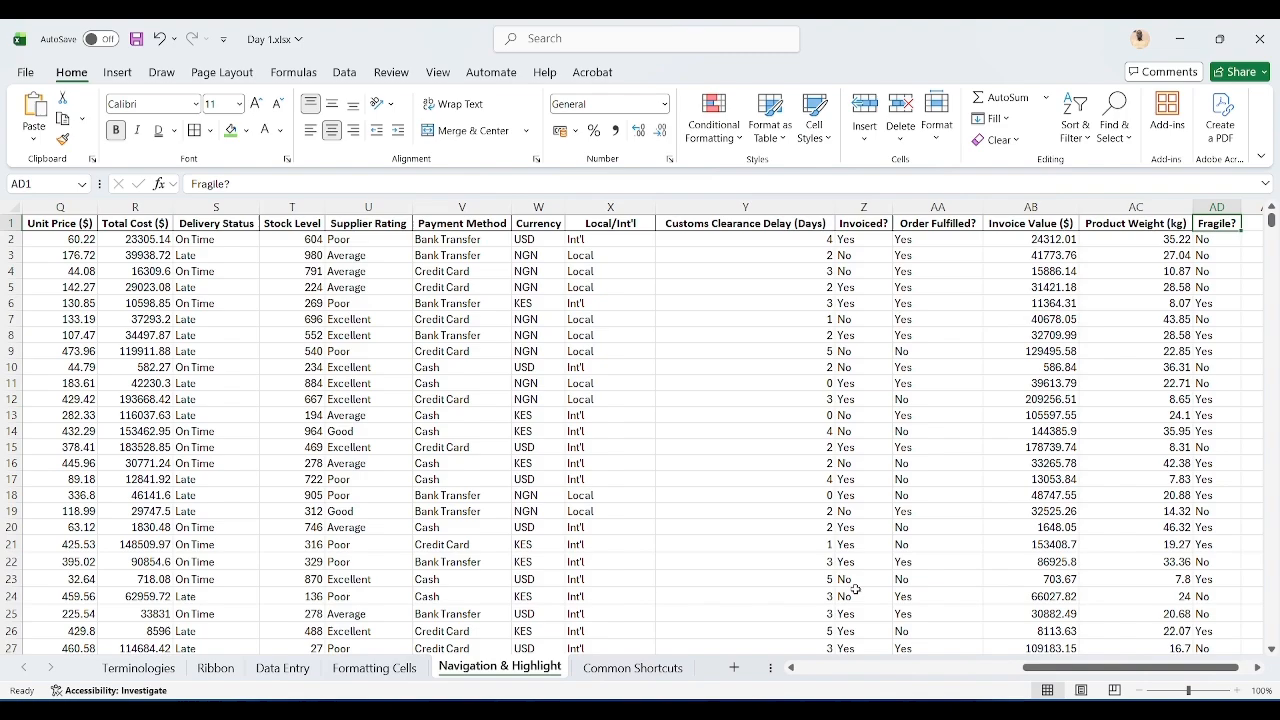
{"action": "key", "text": "ctrl+Left"}
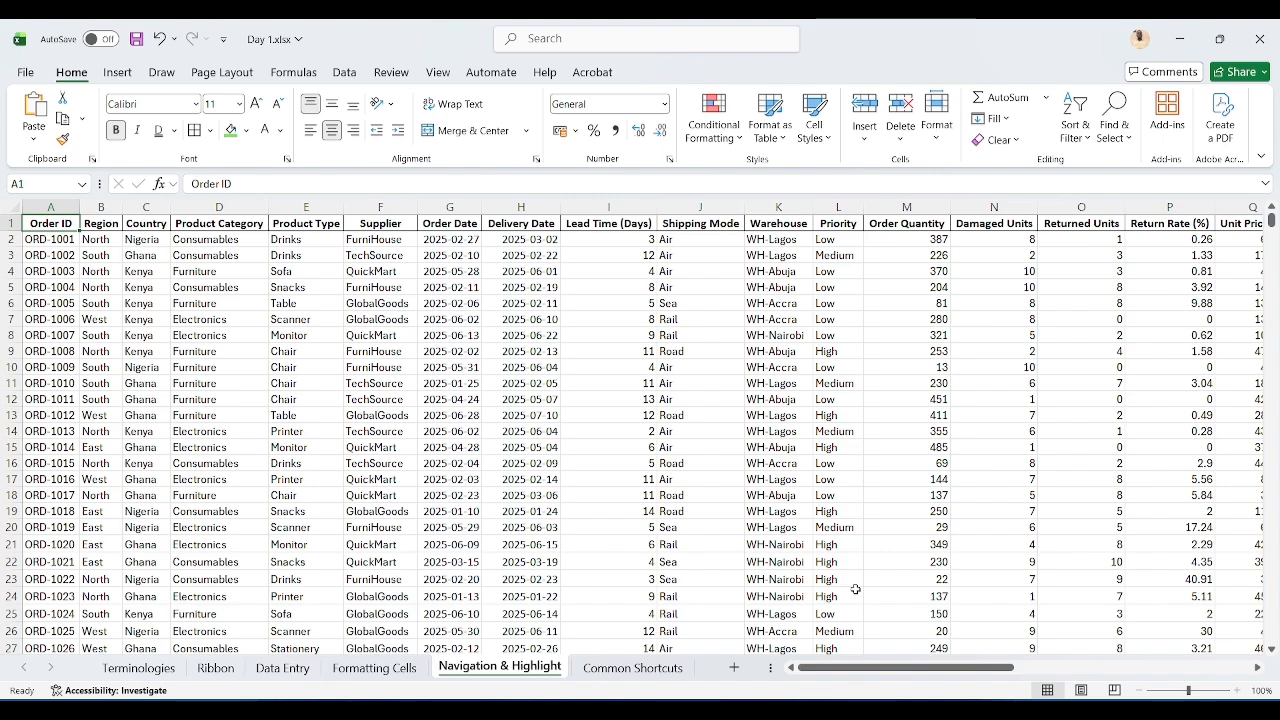
Step: Highlight the whole header row, then the entire data range from A1 to AD201 using jump-selection
{"action": "key", "text": "ctrl+shift+Right"}
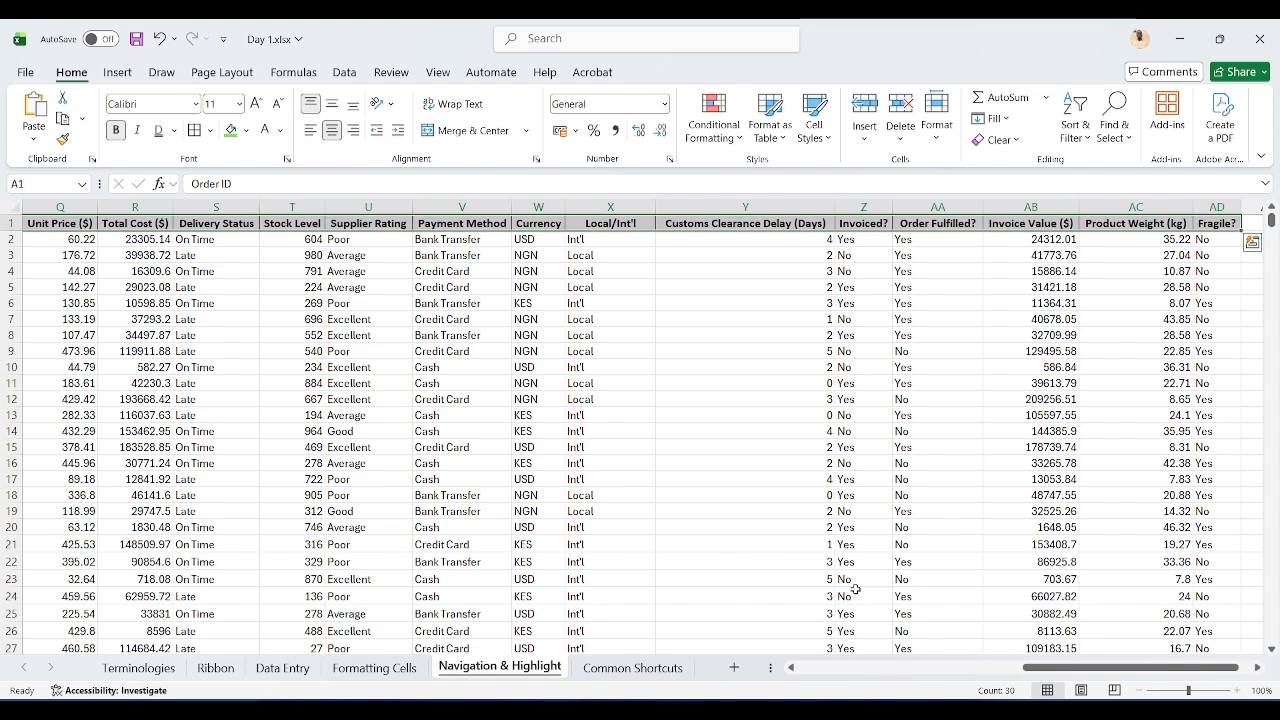
{"action": "key", "text": "ctrl+Home"}
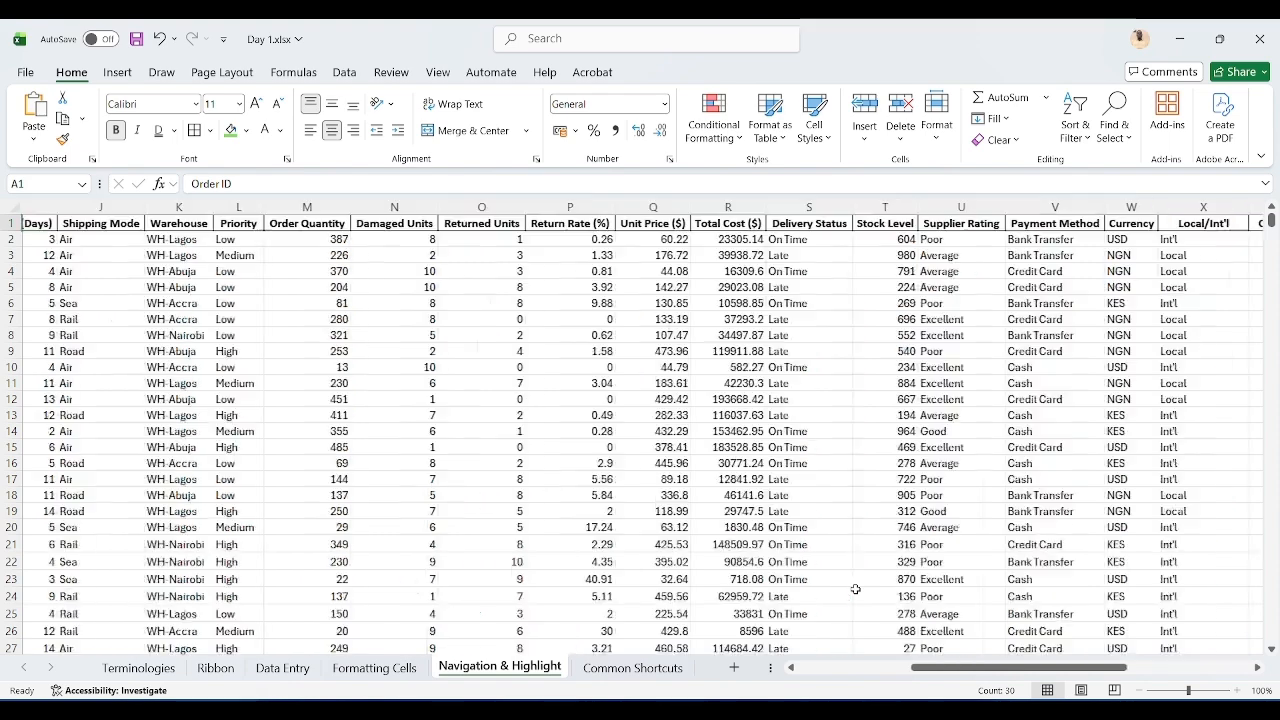
{"action": "key", "text": "ctrl+shift+Down"}
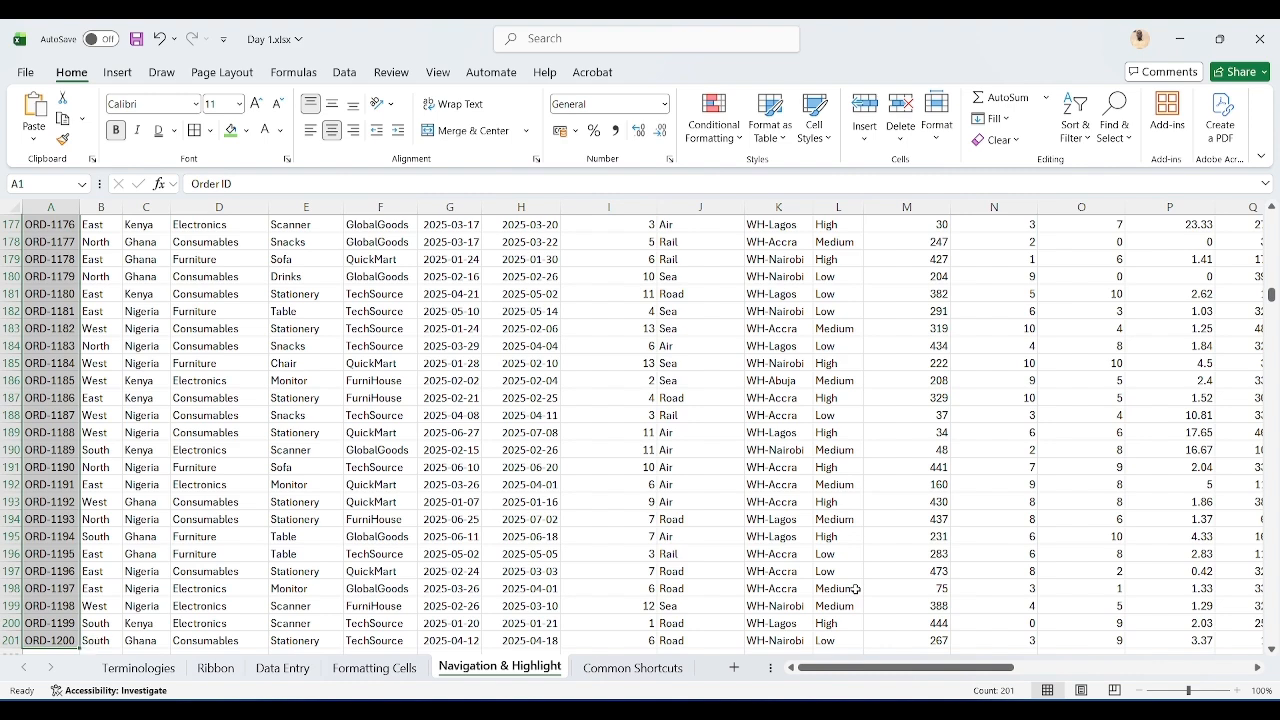
{"action": "key", "text": "ctrl+Right"}
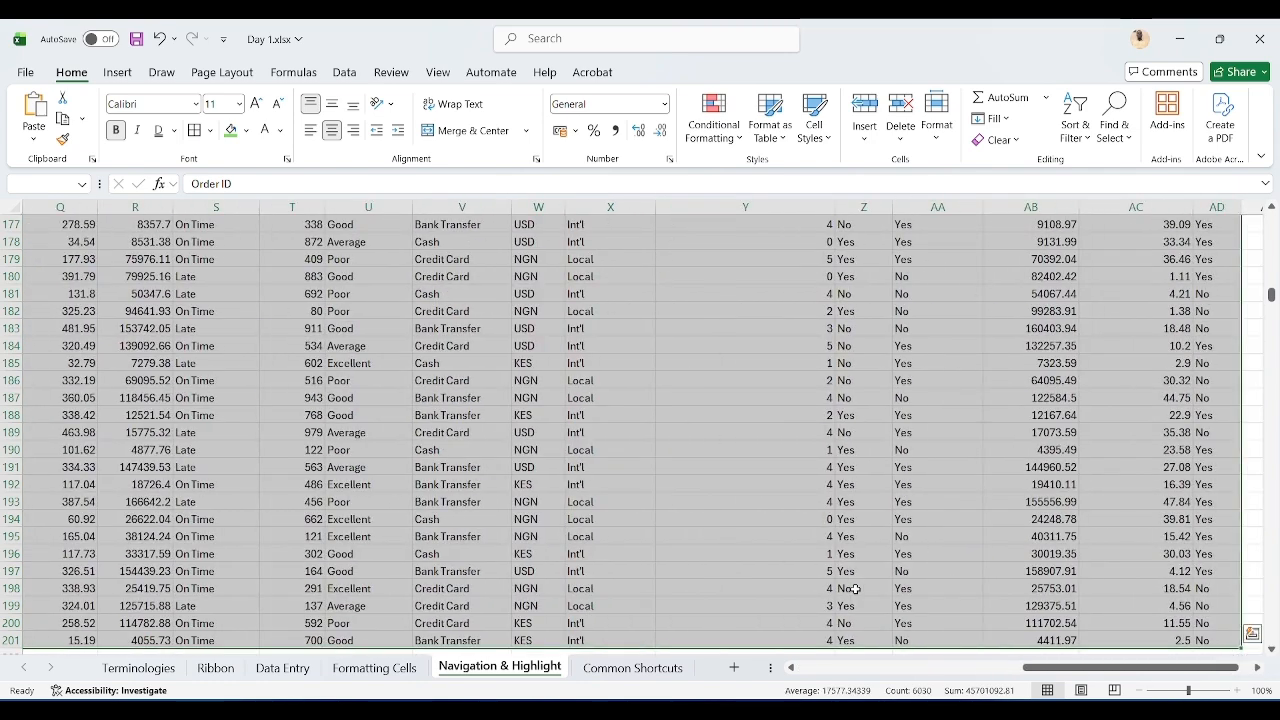
Step: Return to A1, move three cells right along the headers and three cells back
{"action": "key", "text": "ctrl+Home"}
{"action": "key", "text": "Right"}
{"action": "key", "text": "Right"}
{"action": "key", "text": "Right"}
{"action": "key", "text": "Right"}
{"action": "key", "text": "Right"}
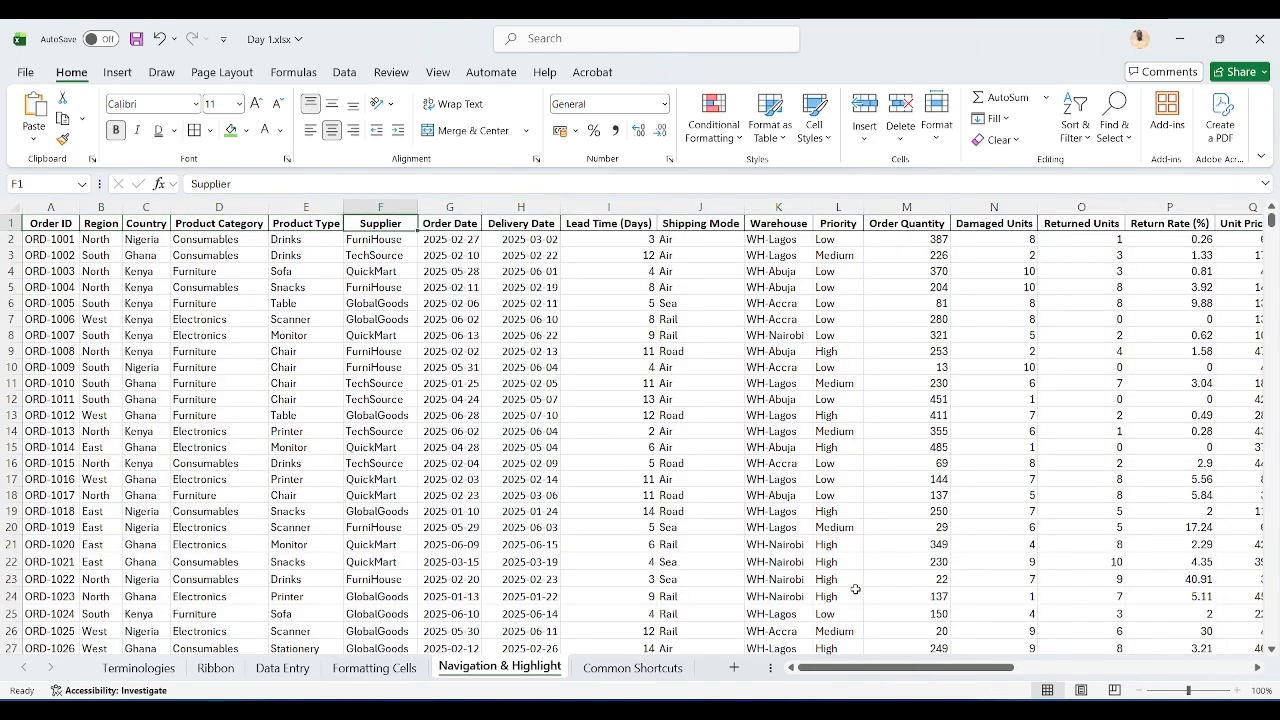
{"action": "key", "text": "Left"}
{"action": "key", "text": "Left"}
{"action": "key", "text": "Left"}
{"action": "key", "text": "Left"}
{"action": "key", "text": "Left"}
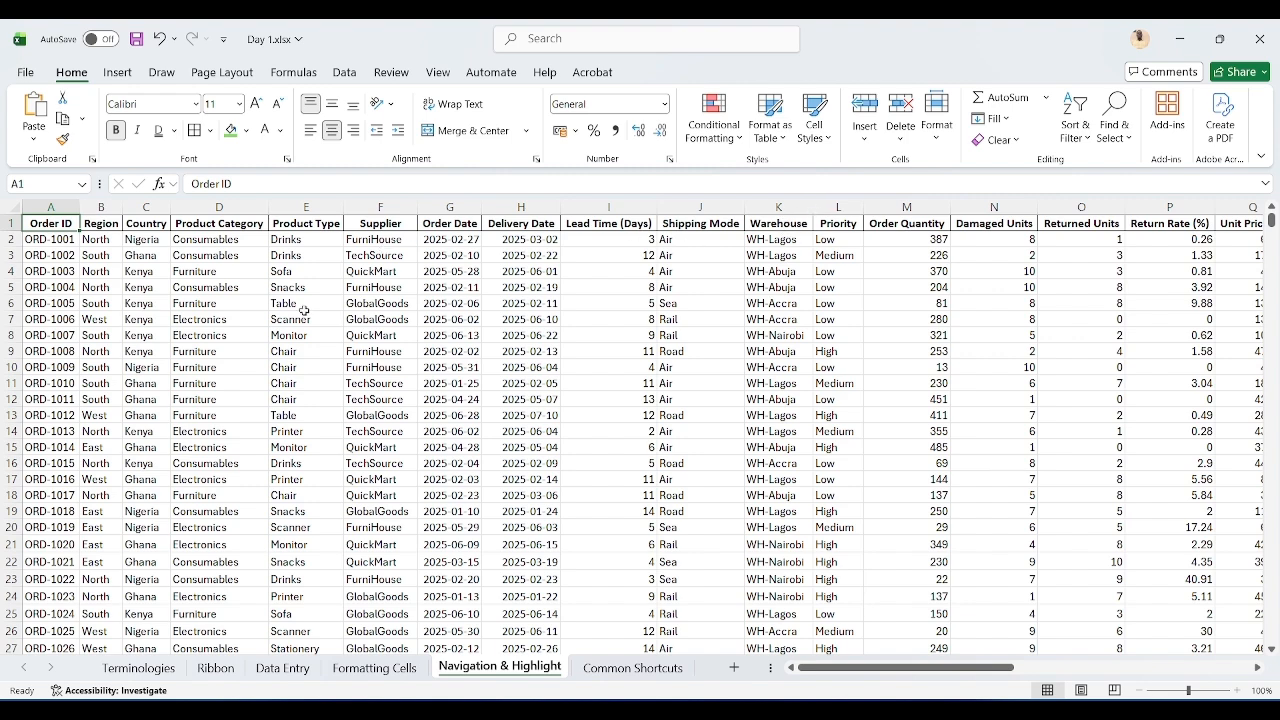
Step: Extend the selection from Order ID along the header row cell by cell, then collapse it back to A1
{"action": "key", "text": "shift+Right"}
{"action": "key", "text": "shift+Right"}
{"action": "key", "text": "shift+Right"}
{"action": "key", "text": "shift+Right"}
{"action": "key", "text": "shift+Right"}
{"action": "key", "text": "shift+Right"}
{"action": "key", "text": "shift+Right"}
{"action": "key", "text": "shift+Right"}
{"action": "key", "text": "shift+Right"}
{"action": "key", "text": "shift+Right"}
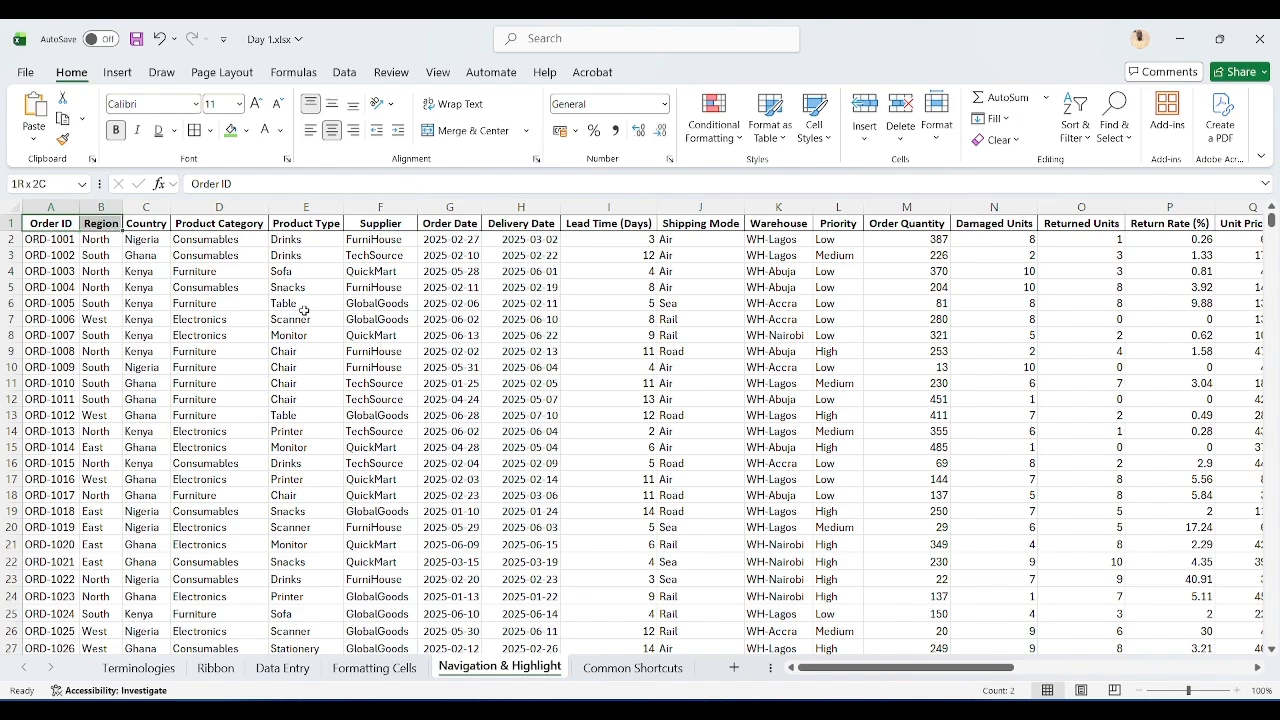
{"action": "key", "text": "Left"}
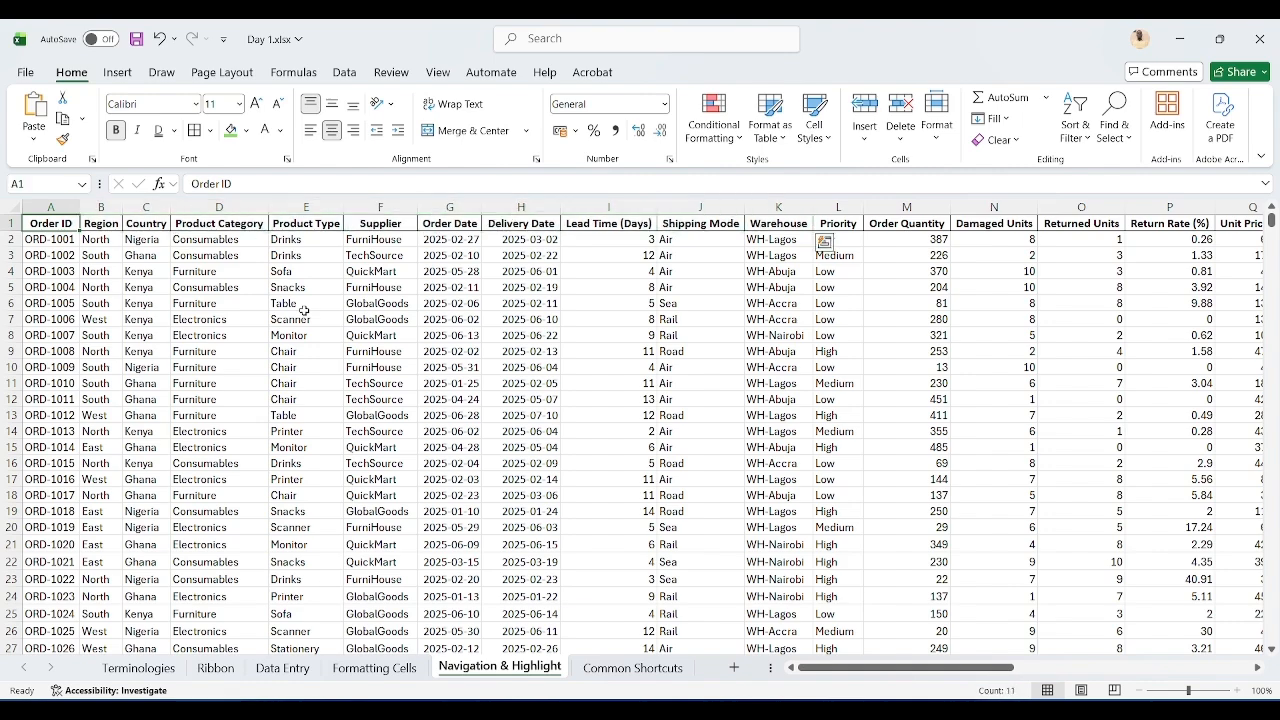
Step: Highlight the full header row, then only Order ID through Shipping Mode, and return to A1
{"action": "key", "text": "ctrl+Right"}
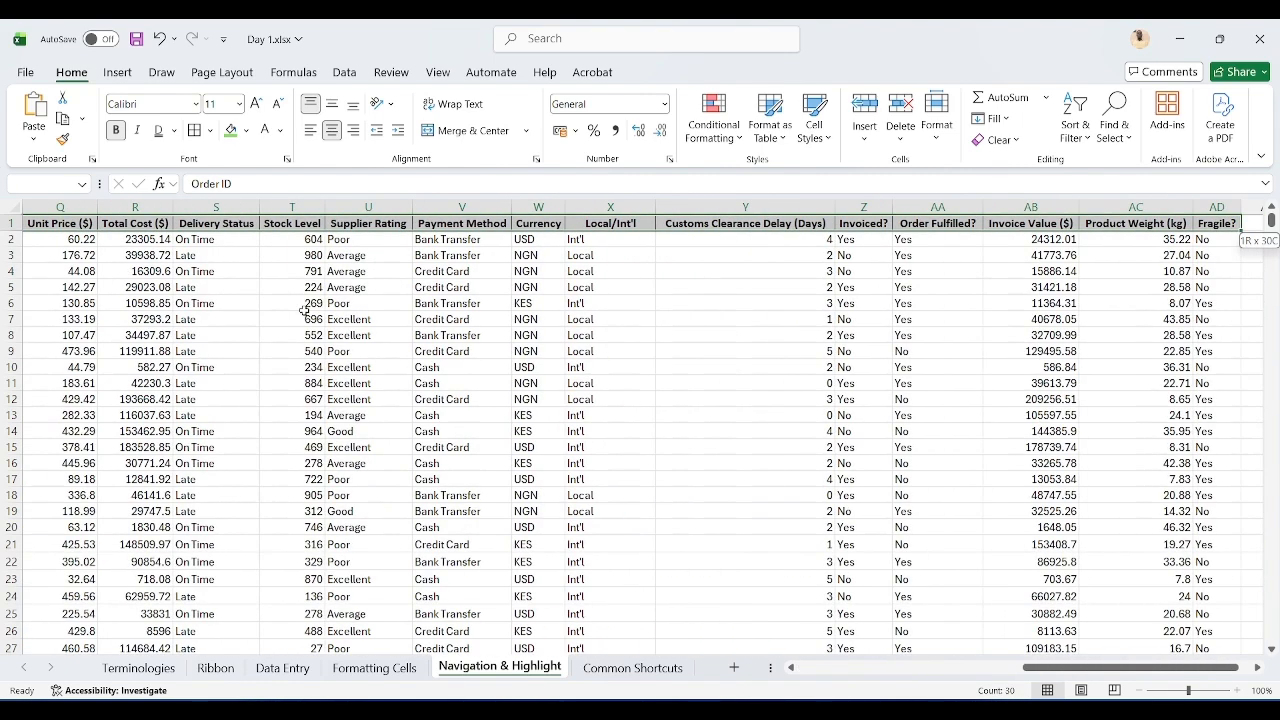
{"action": "key", "text": "ctrl+Left"}
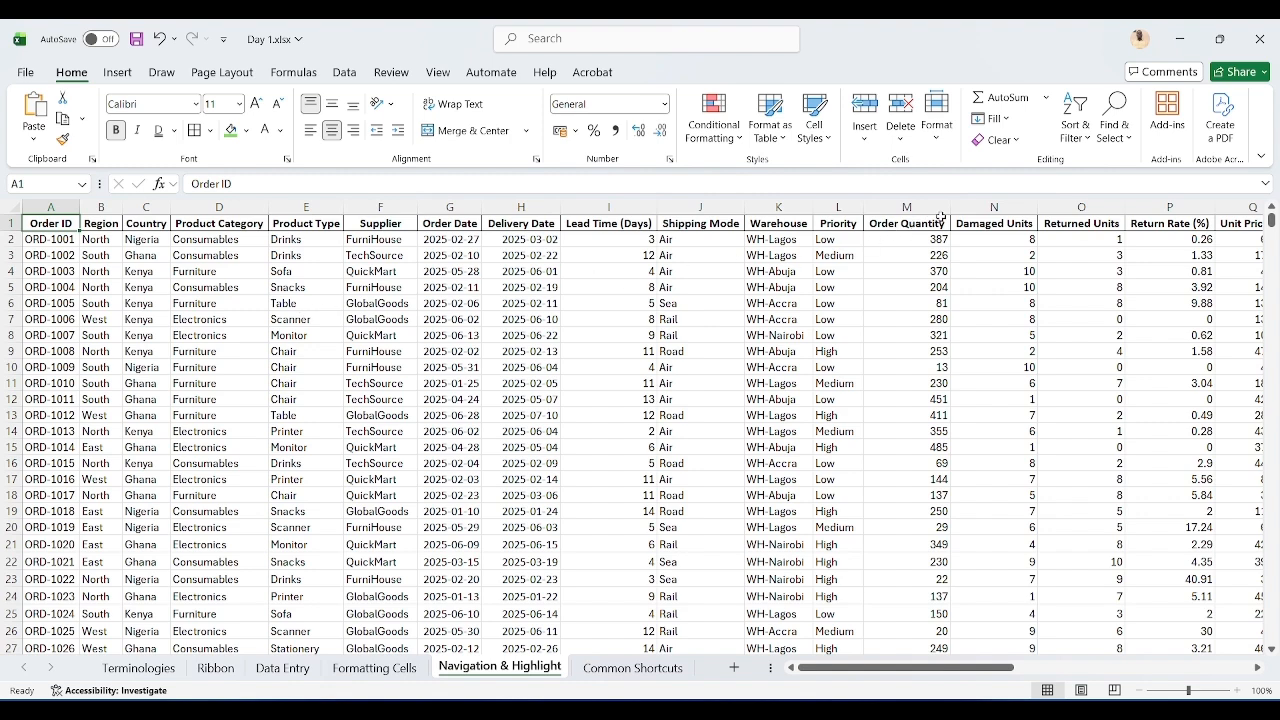
{"action": "left_click", "coordinate": [700, 222], "text": "shift"}
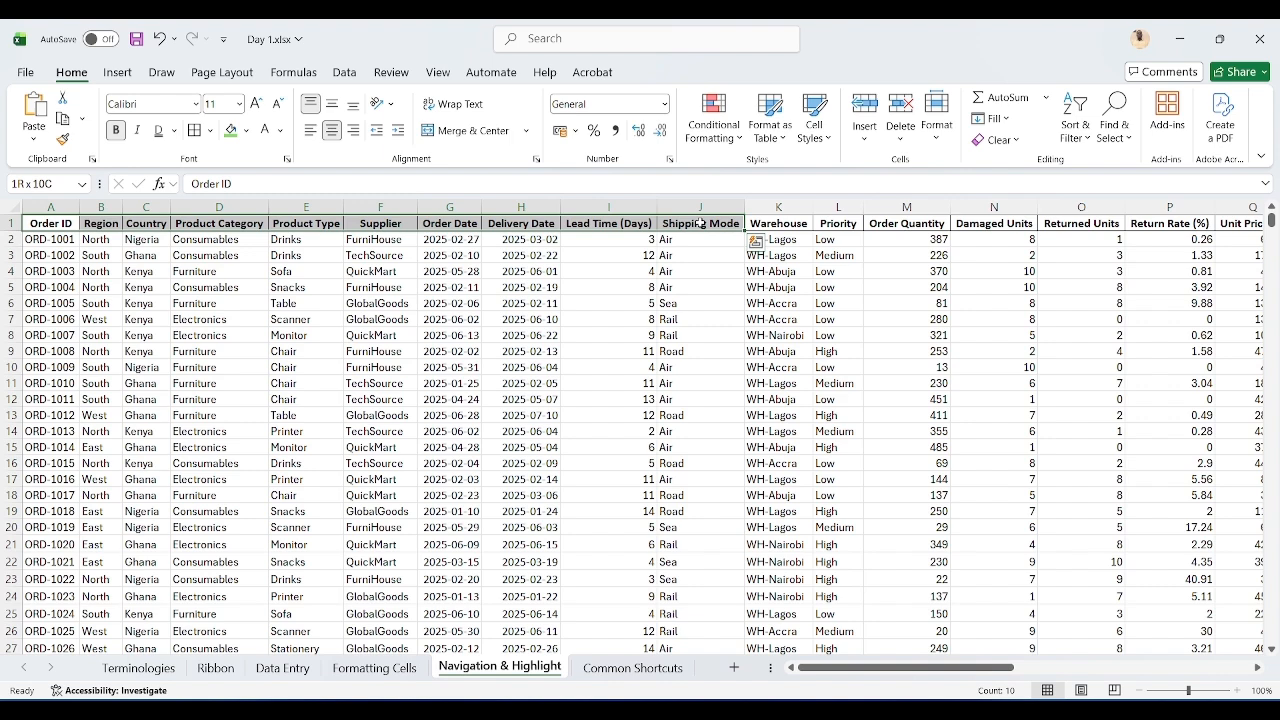
{"action": "key", "text": "ctrl+Home"}
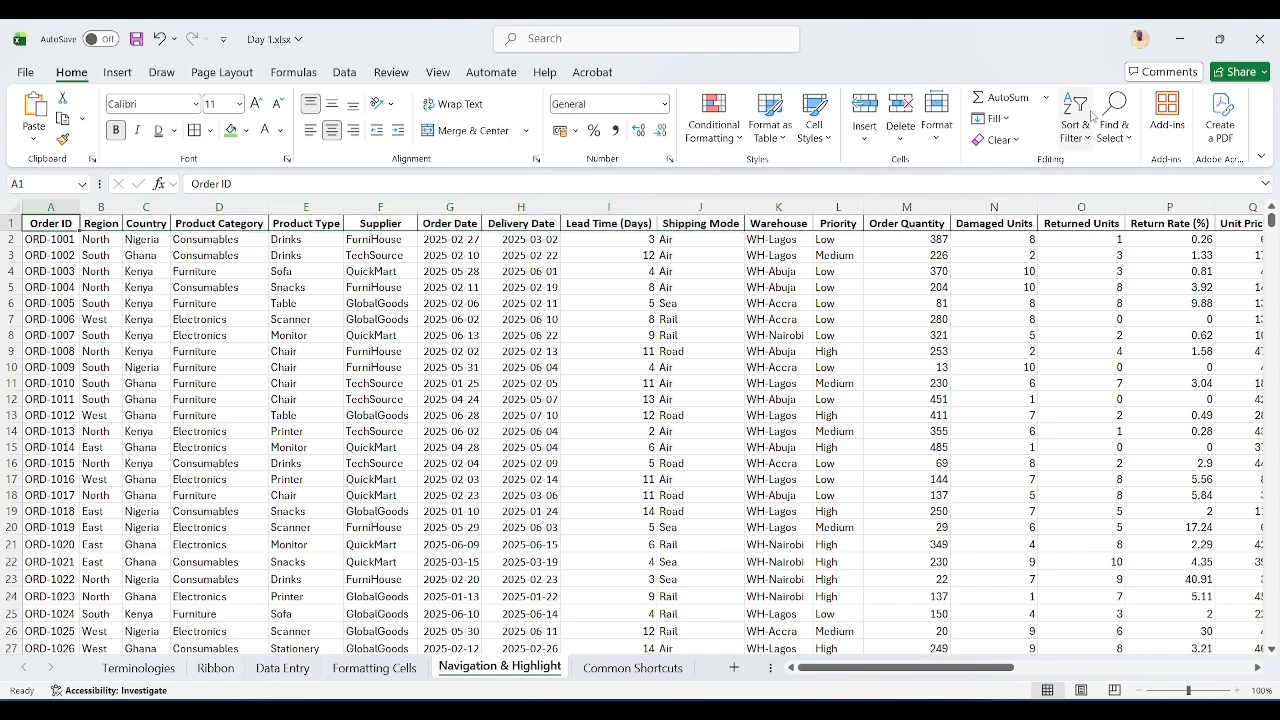
Step: Zoom the sheet to 150% and highlight the block from Order ID to Shipping Mode down to row 17
{"action": "left_click", "coordinate": [1257, 668]}
{"action": "left_click", "coordinate": [1257, 668]}
{"action": "left_click", "coordinate": [1257, 668]}
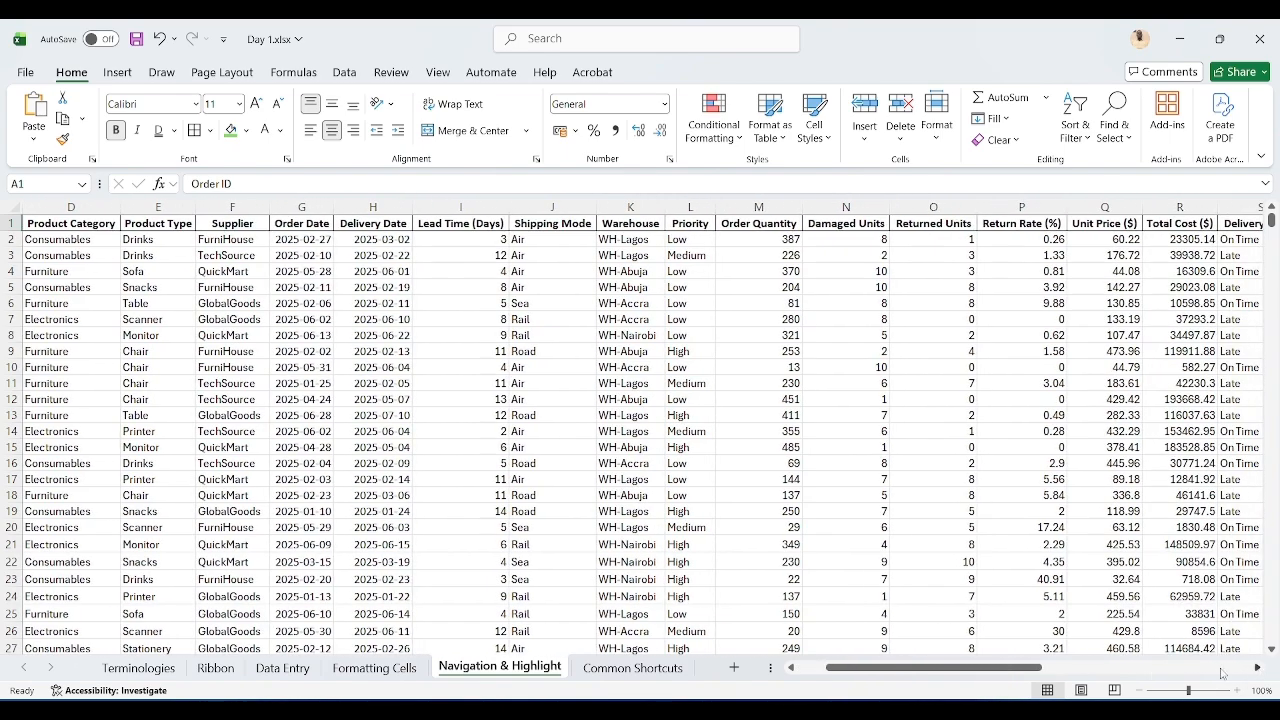
{"action": "left_click", "coordinate": [792, 668]}
{"action": "left_click", "coordinate": [792, 668]}
{"action": "left_click", "coordinate": [792, 668]}
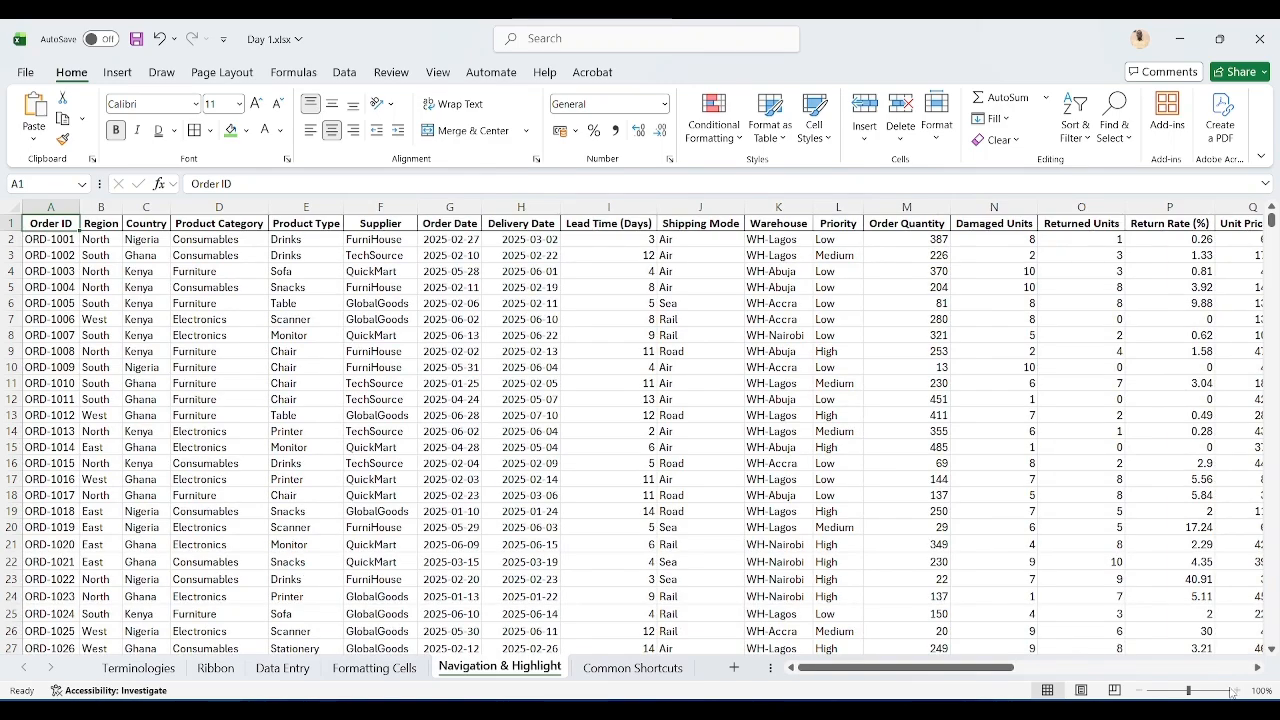
{"action": "left_click", "coordinate": [1237, 690]}
{"action": "left_click", "coordinate": [1237, 690]}
{"action": "left_click", "coordinate": [1237, 690]}
{"action": "left_click", "coordinate": [1237, 690]}
{"action": "left_click", "coordinate": [1237, 690]}
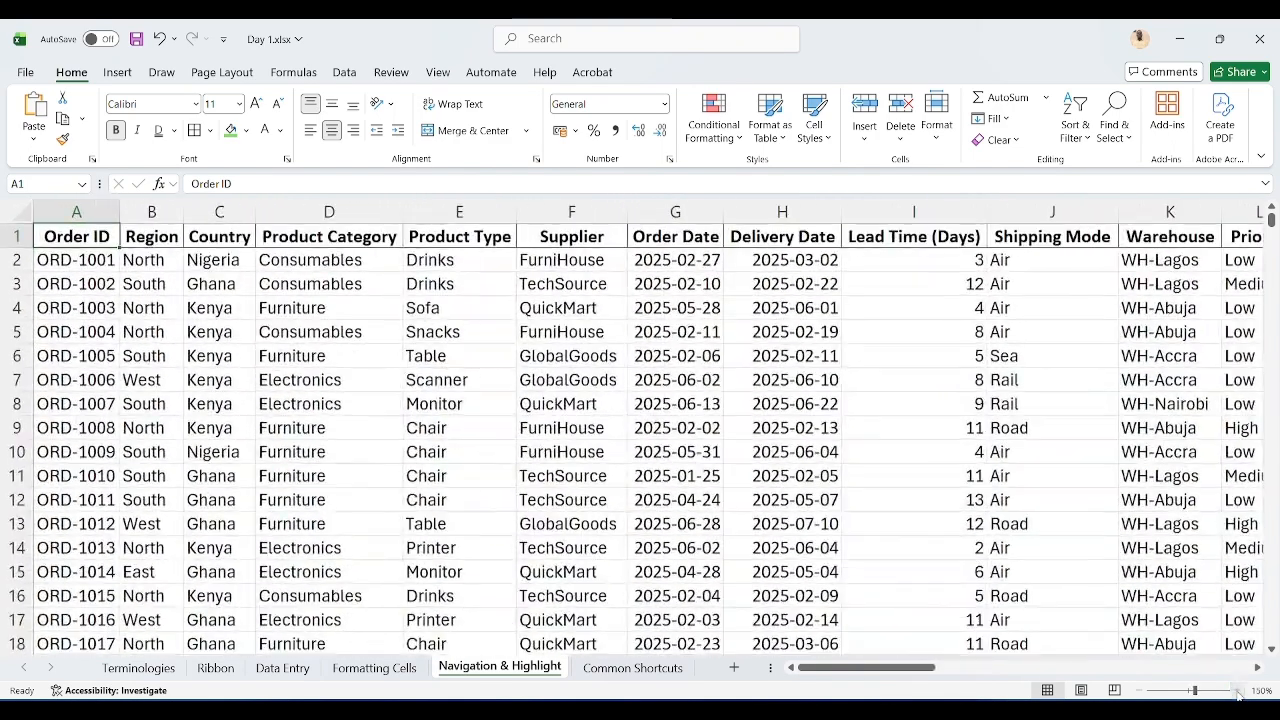
{"action": "left_click", "coordinate": [1018, 622], "text": "shift"}
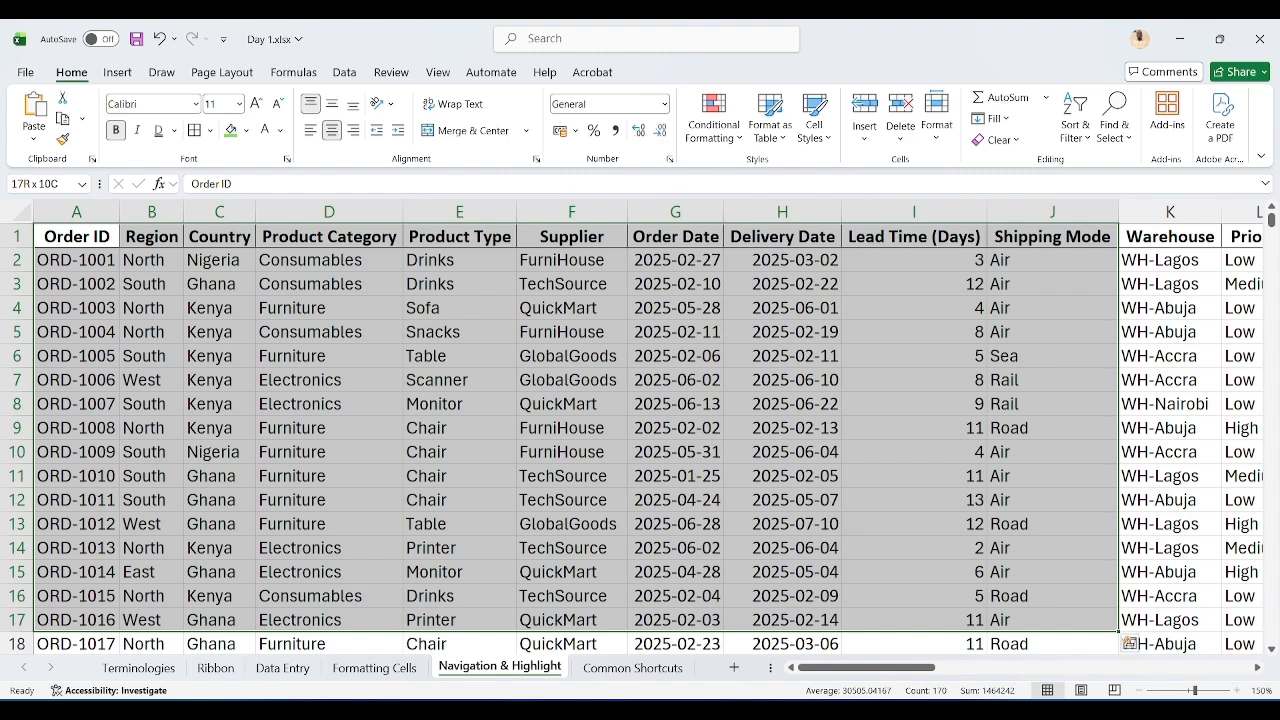
Step: Switch to the Google Meet window to check the shared presentation, then minimize it
{"action": "mouse_move", "coordinate": [768, 708]}
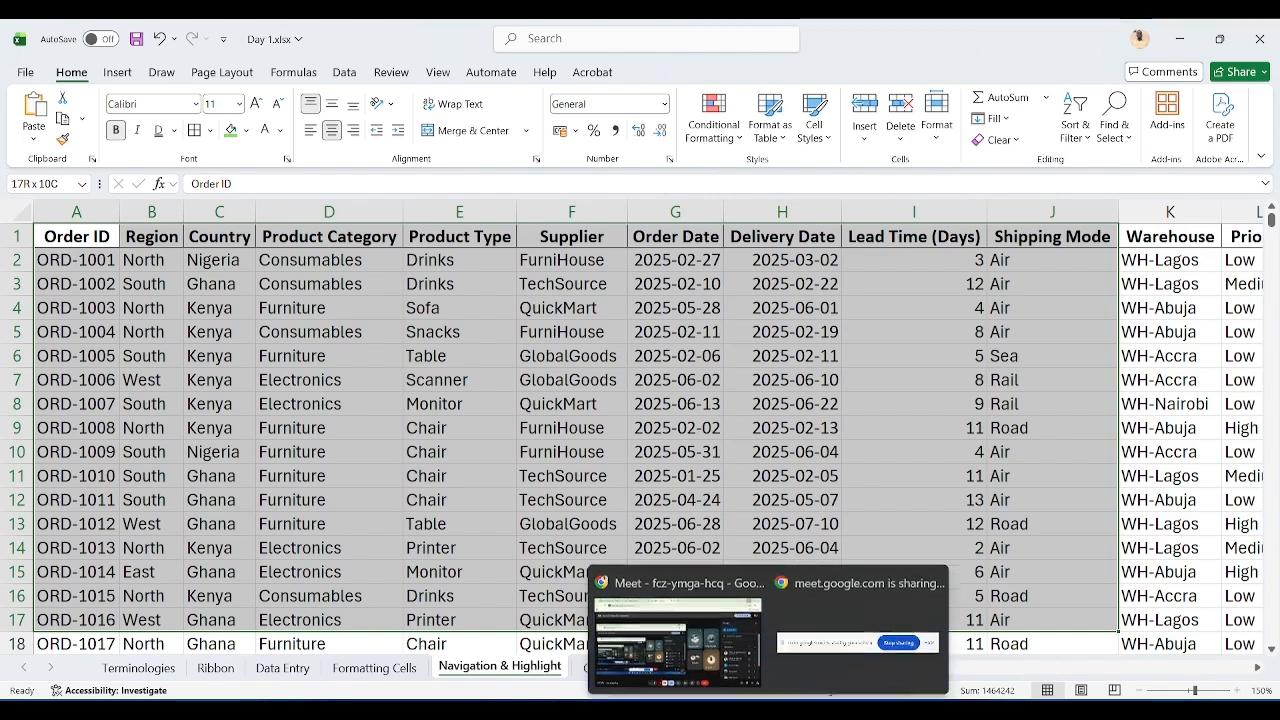
{"action": "left_click", "coordinate": [685, 629]}
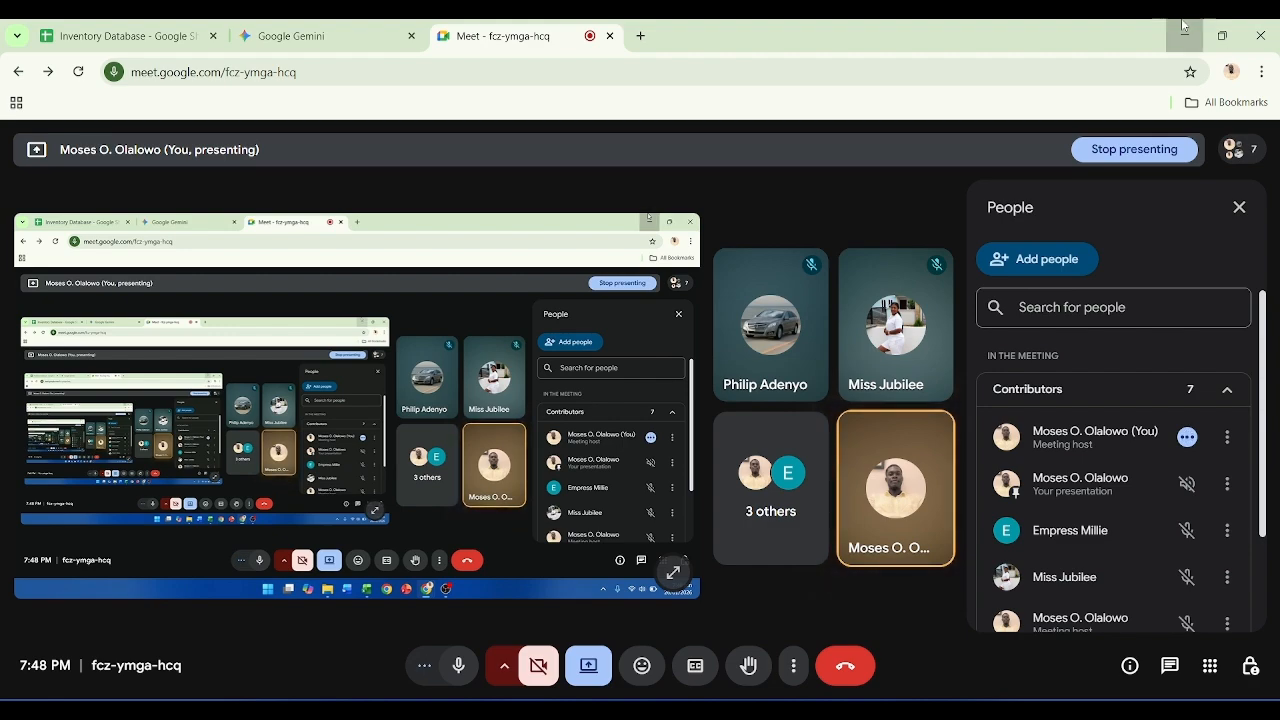
{"action": "left_click", "coordinate": [1183, 25]}
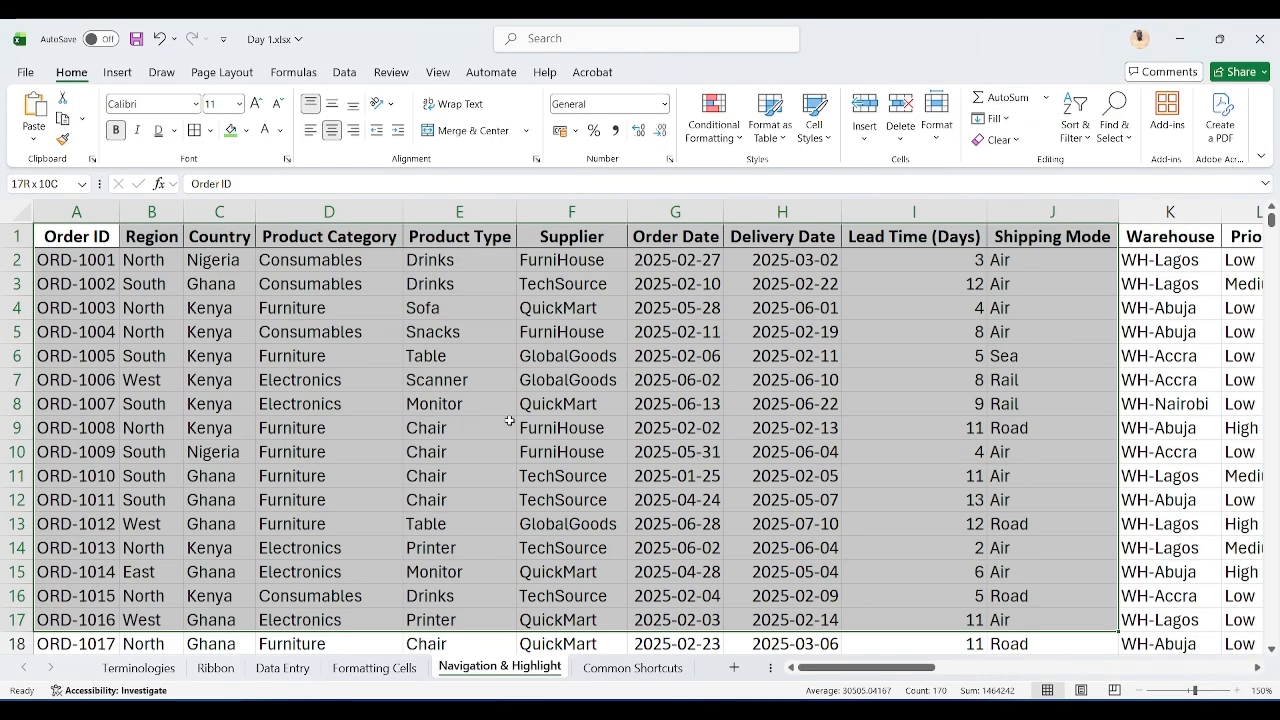
Step: Return to A1 and reduce the sheet zoom to 120%
{"action": "key", "text": "ctrl+Home"}
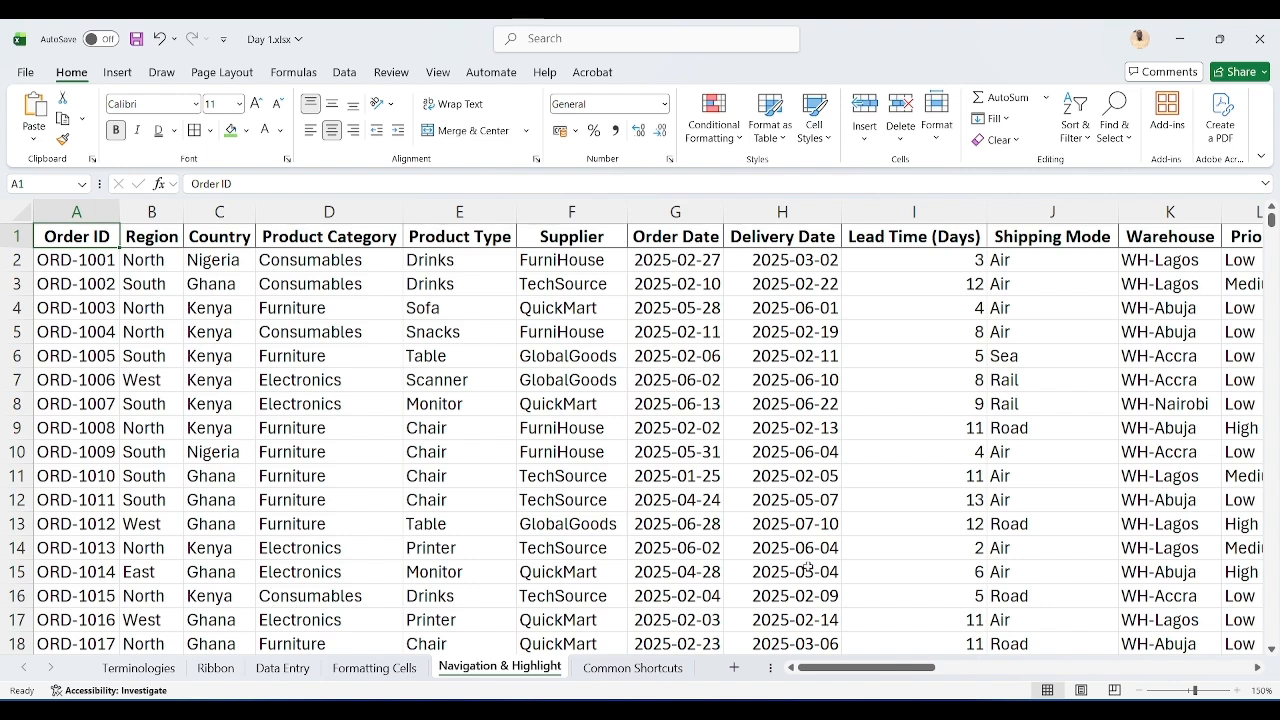
{"action": "left_click", "coordinate": [1139, 691]}
{"action": "left_click", "coordinate": [1139, 691]}
{"action": "left_click", "coordinate": [1139, 691]}
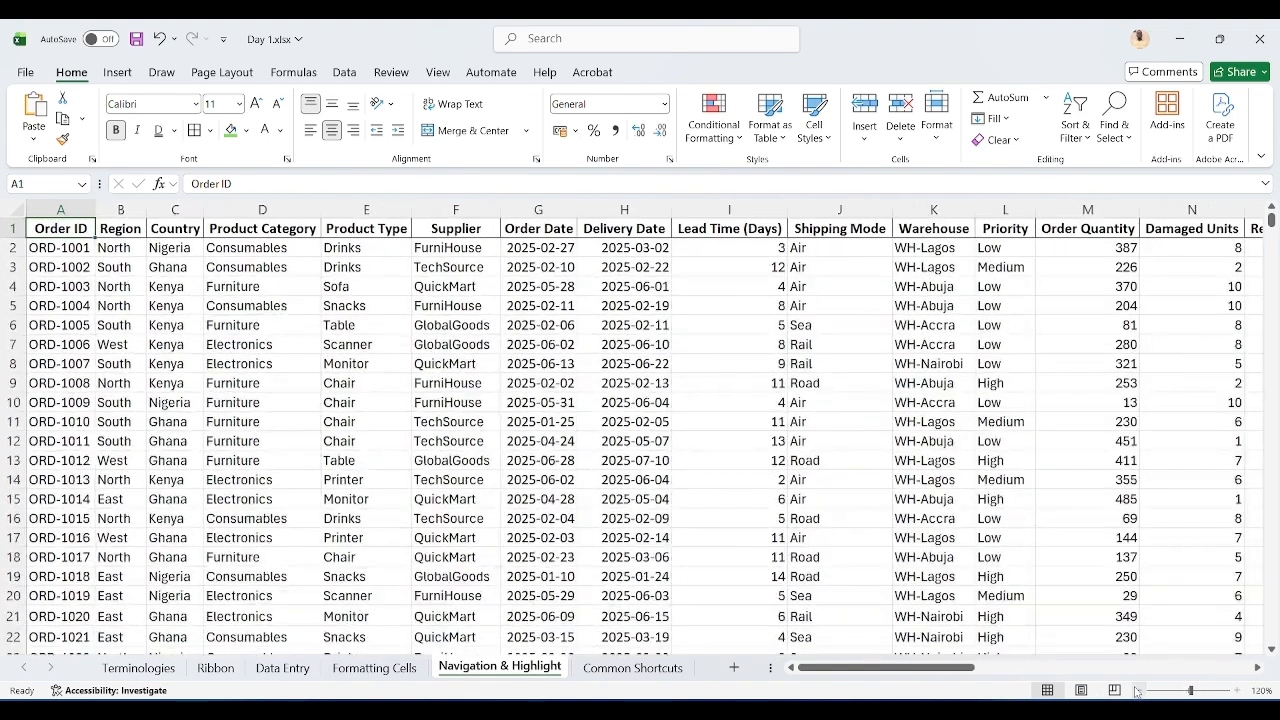
Step: Open the Common Shortcuts sheet and move up the shortcut list to the Undo entry
{"action": "left_click", "coordinate": [651, 668]}
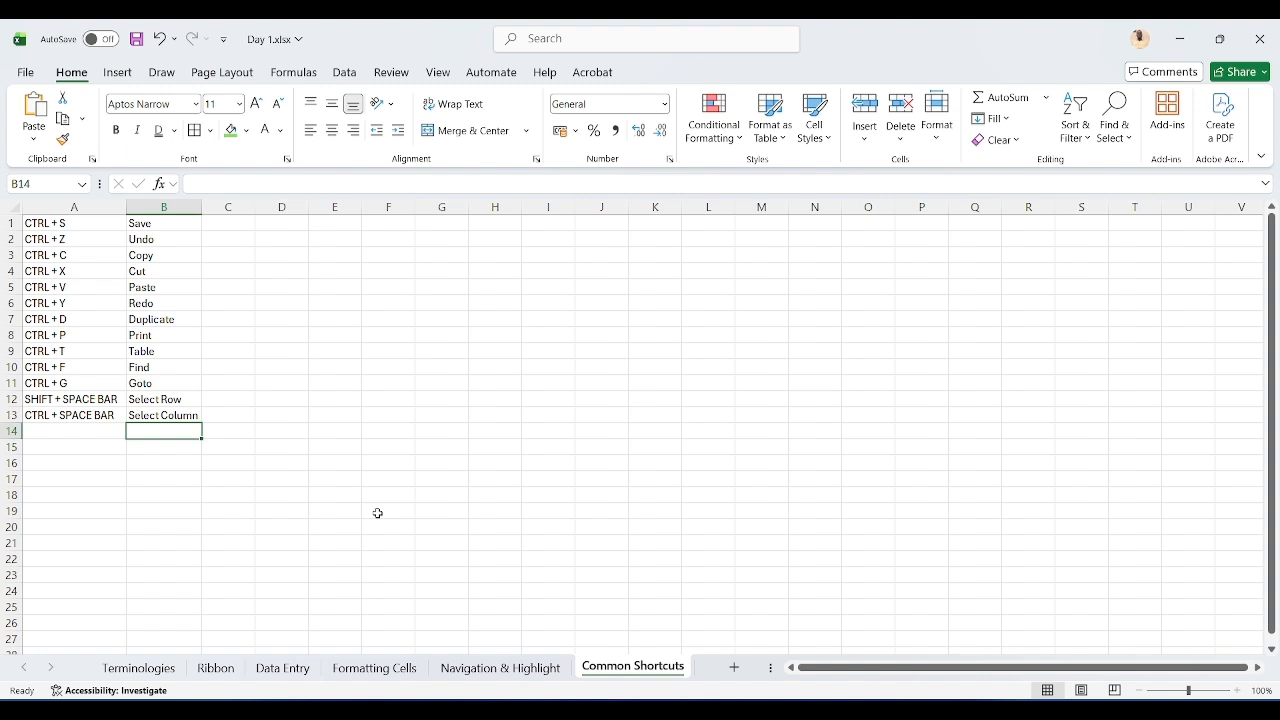
{"action": "key", "text": "Up"}
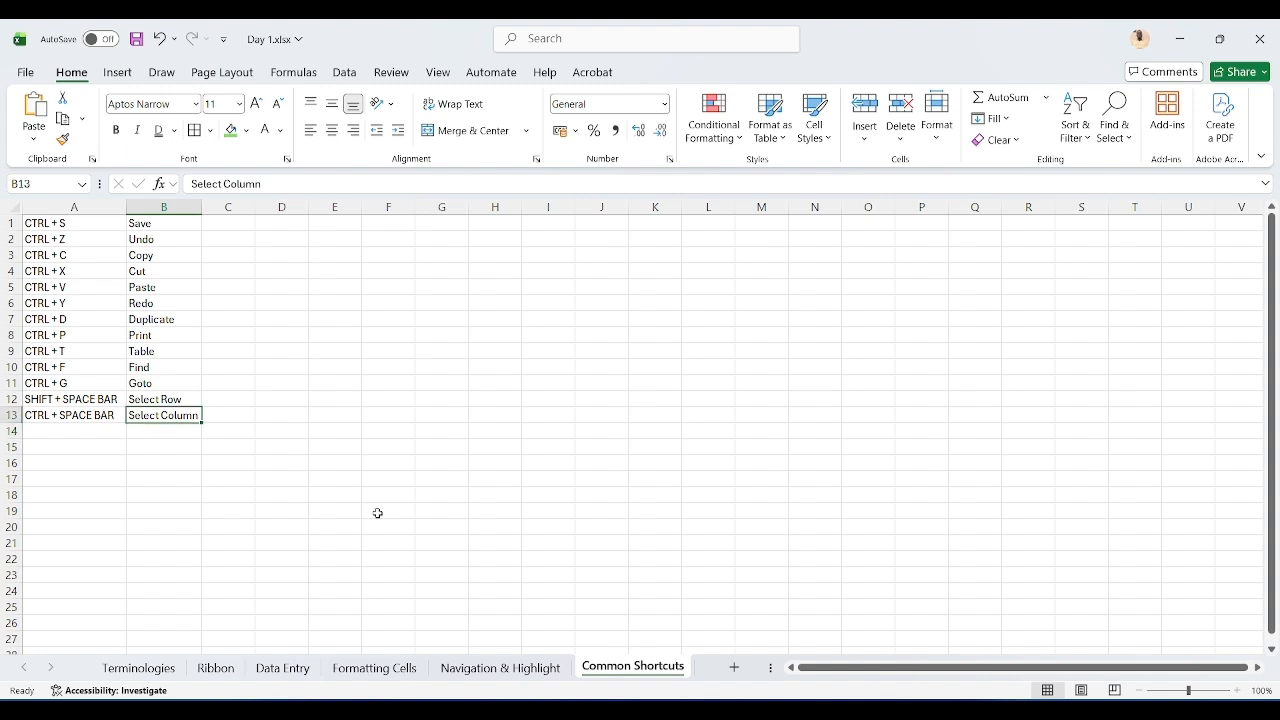
{"action": "key", "text": "ctrl+Up"}
{"action": "key", "text": "Down"}
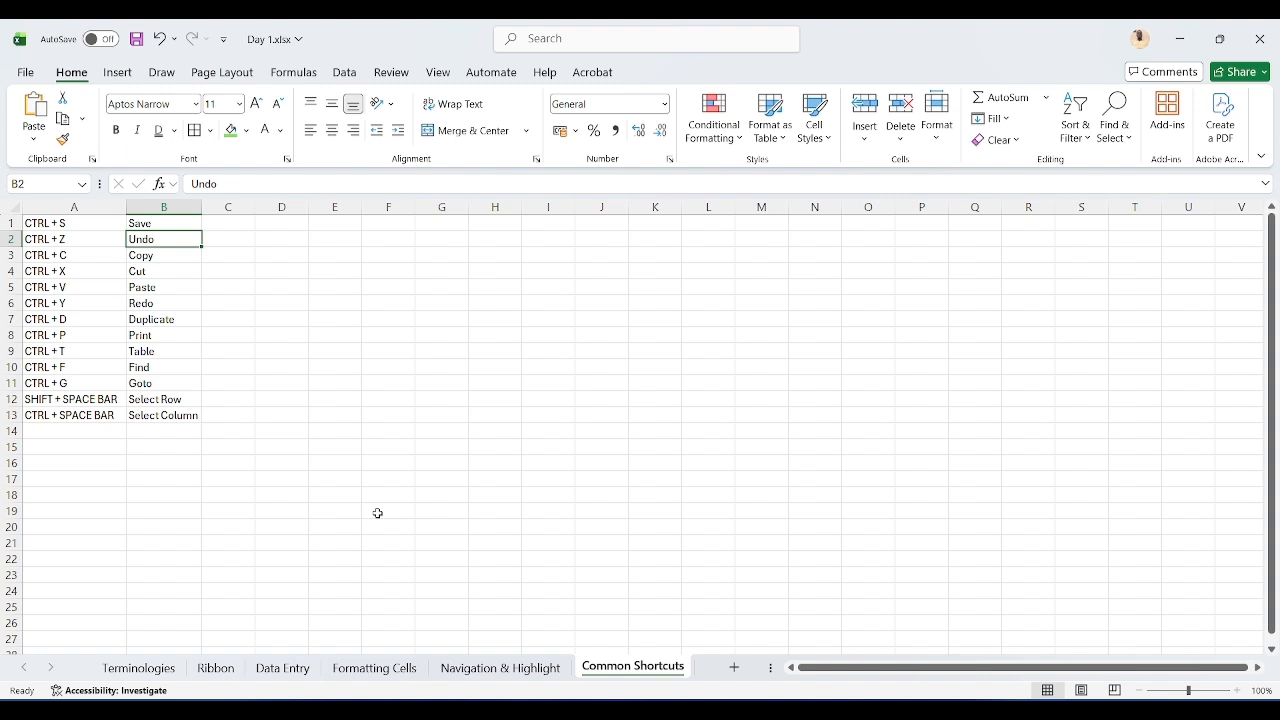
Step: Move down the shortcut list to the Redo entry, delete that cell's content and undo the deletion, twice over
{"action": "key", "text": "Down"}
{"action": "key", "text": "Down"}
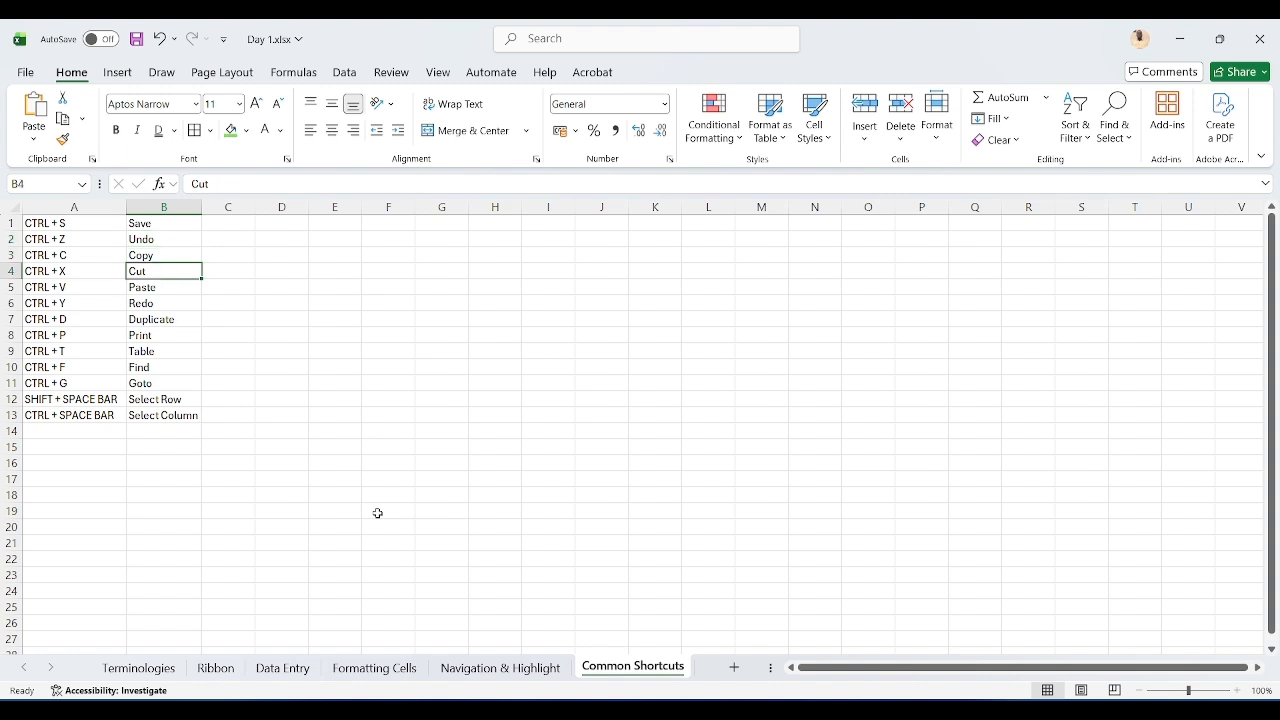
{"action": "key", "text": "Down"}
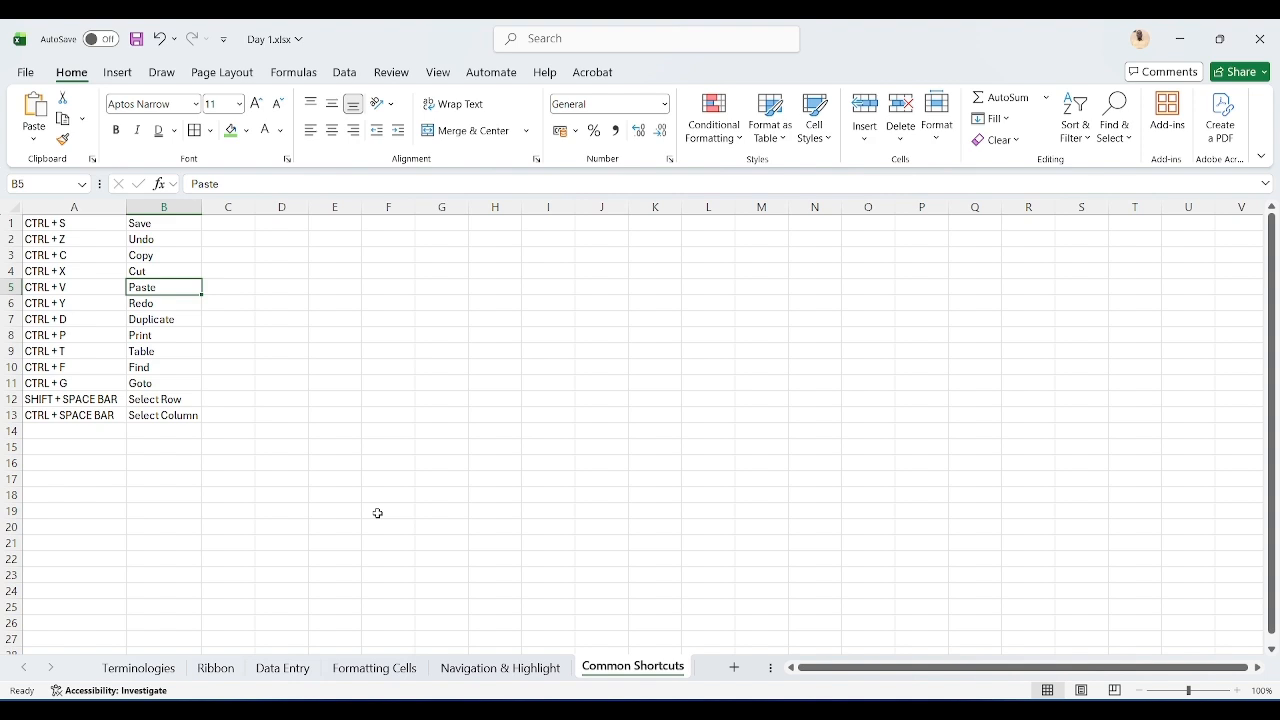
{"action": "key", "text": "Down"}
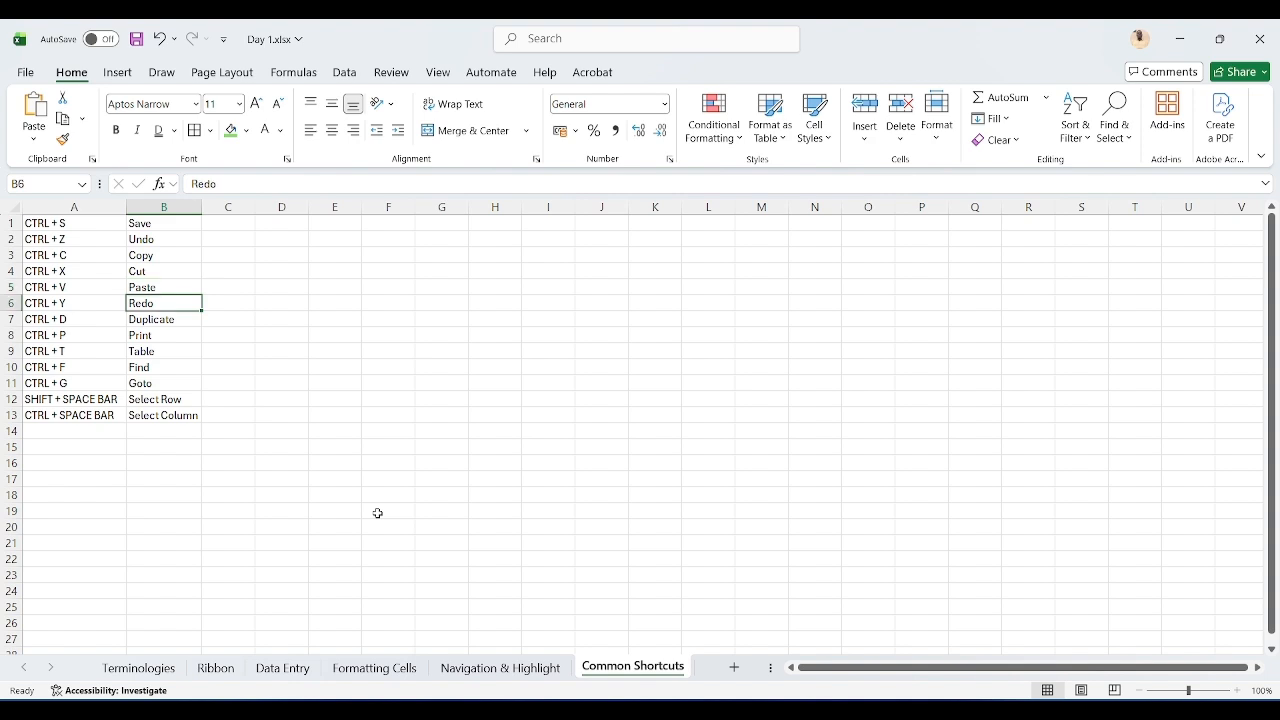
{"action": "key", "text": "Delete"}
{"action": "key", "text": "ctrl+z"}
{"action": "key", "text": "Delete"}
{"action": "key", "text": "ctrl+z"}
Step: Move to the Duplicate entry, fill the cell down from above and undo the fill
{"action": "key", "text": "Down"}
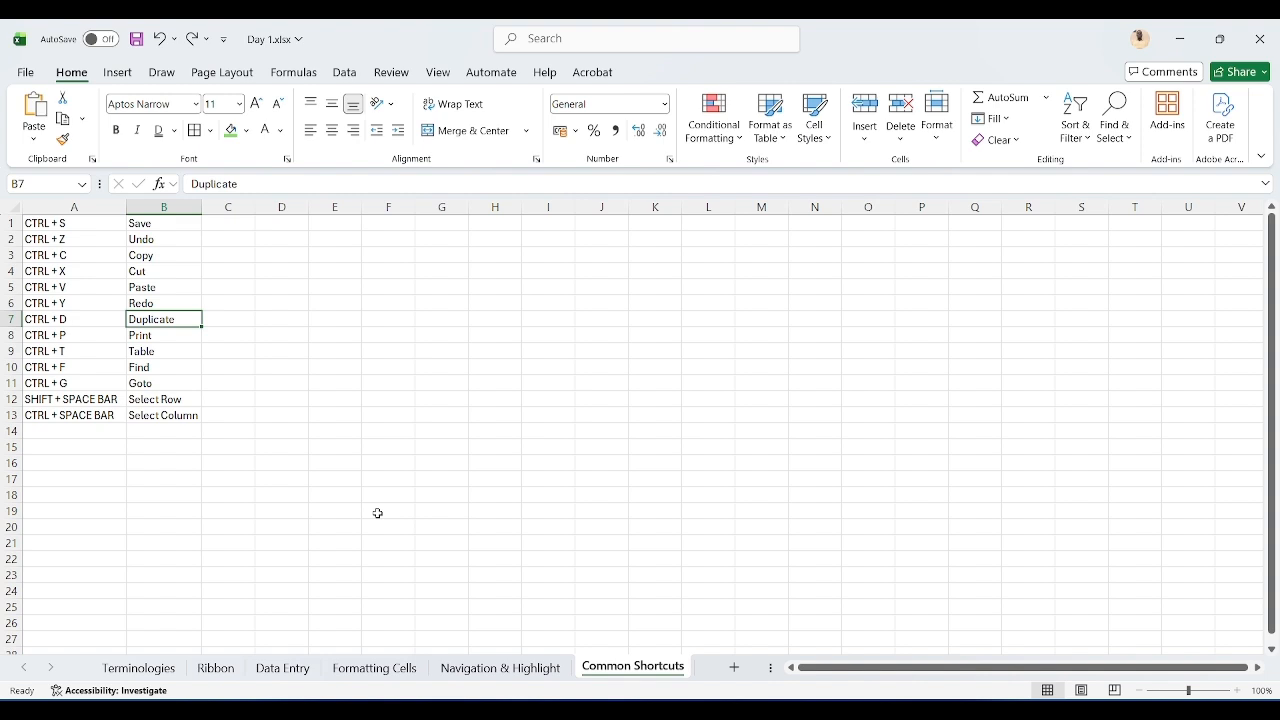
{"action": "key", "text": "ctrl+d"}
{"action": "key", "text": "ctrl+z"}
Step: Move to the Print entry, open the print preview for the sheet and close it
{"action": "key", "text": "Down"}
{"action": "key", "text": "ctrl+p"}
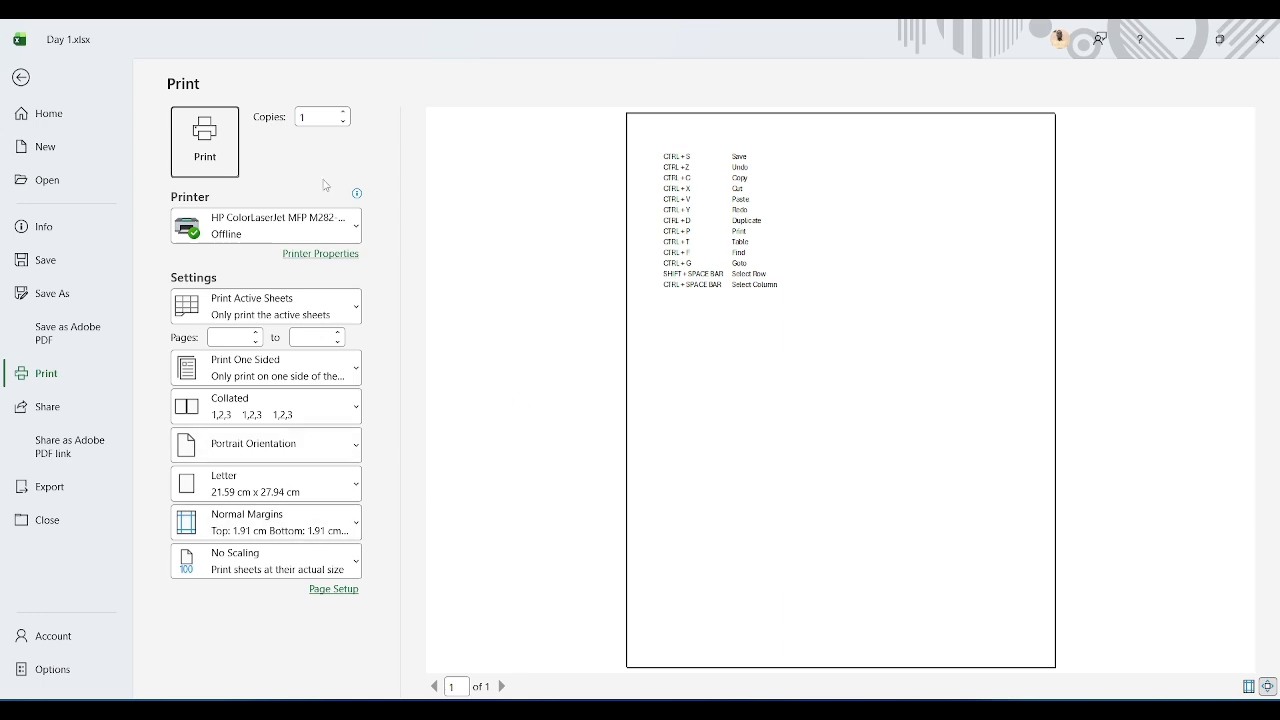
{"action": "key", "text": "Escape"}
Step: Move down through the Table and Find entries, opening and cancelling the Create Table and Find and Replace dialogs
{"action": "key", "text": "Down"}
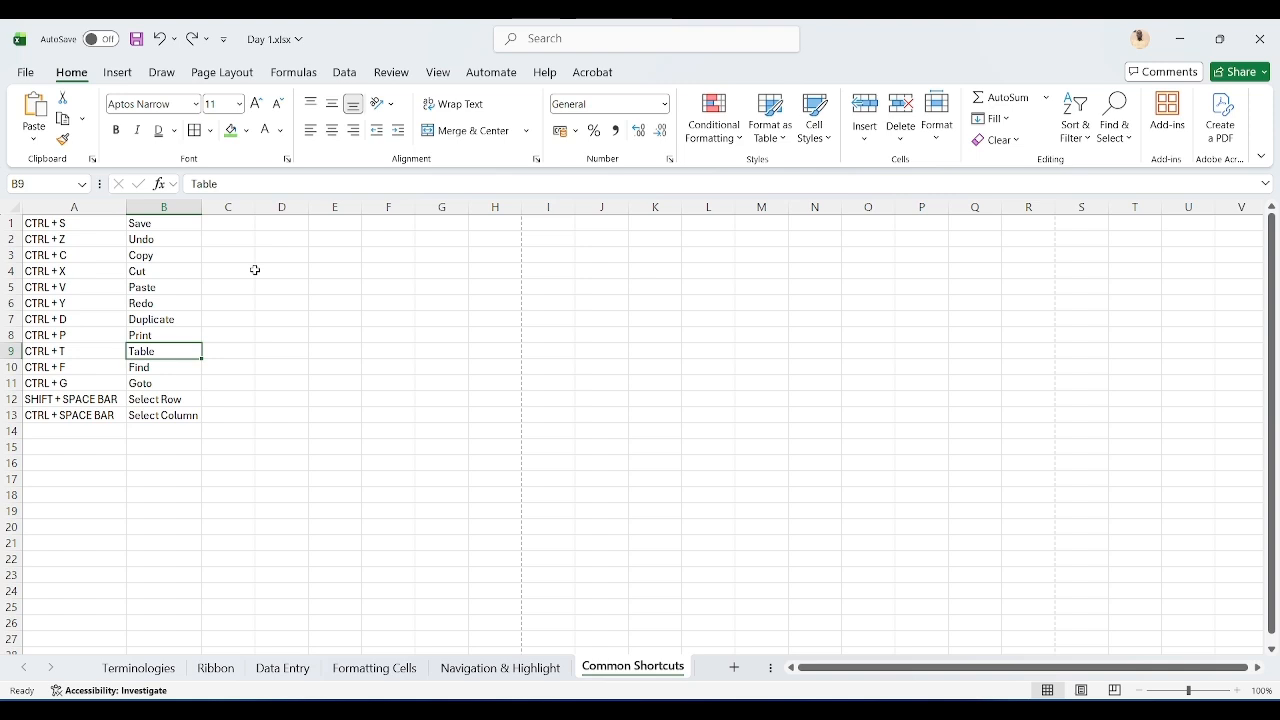
{"action": "key", "text": "ctrl+t"}
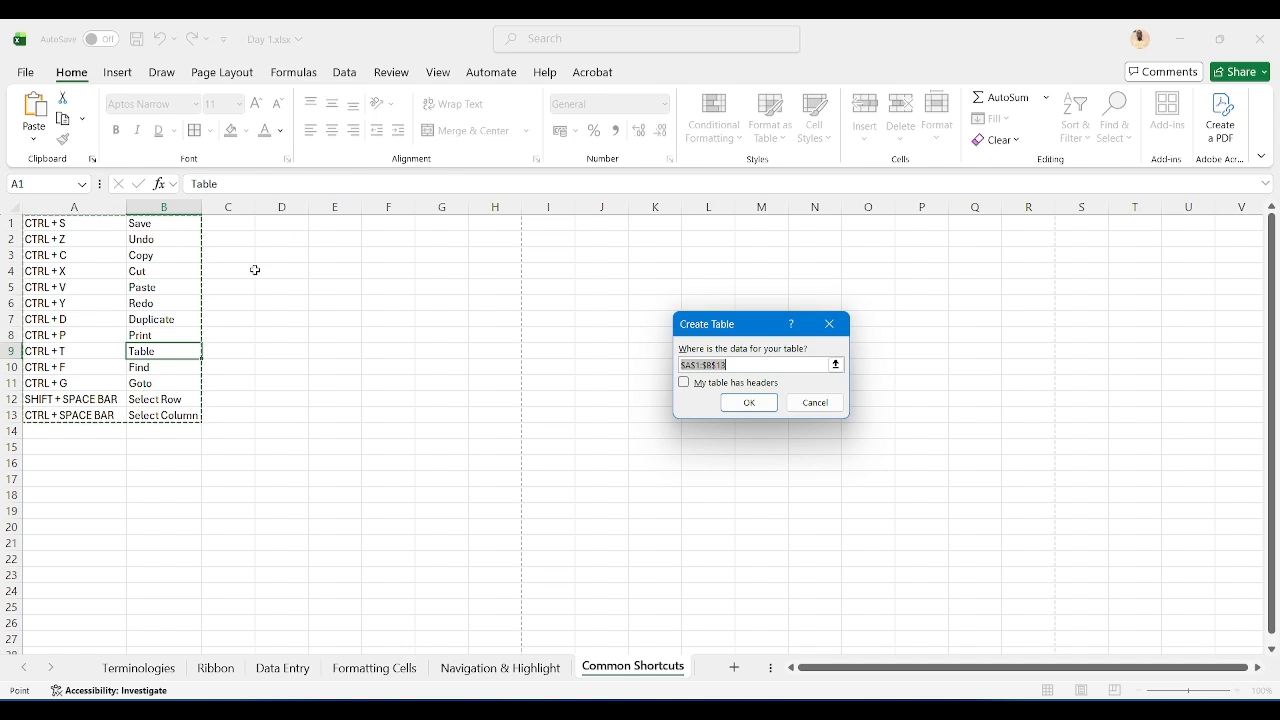
{"action": "key", "text": "Escape"}
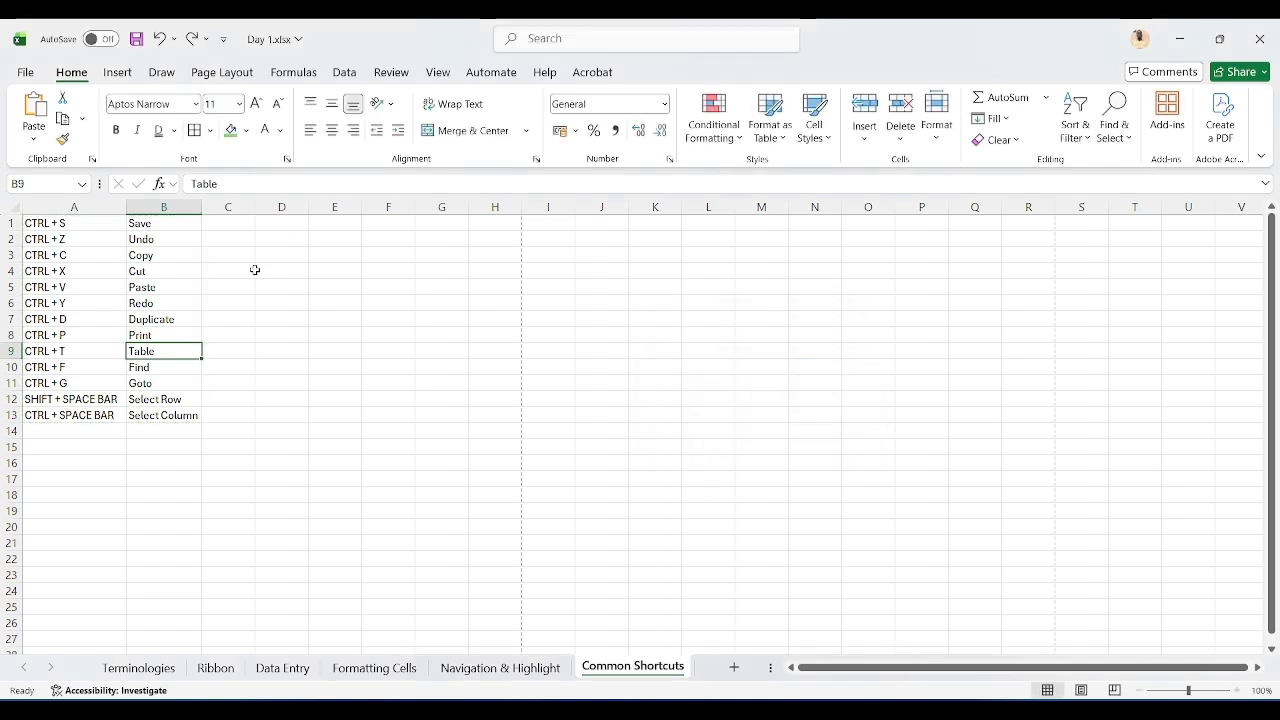
{"action": "key", "text": "Down"}
{"action": "key", "text": "ctrl+f"}
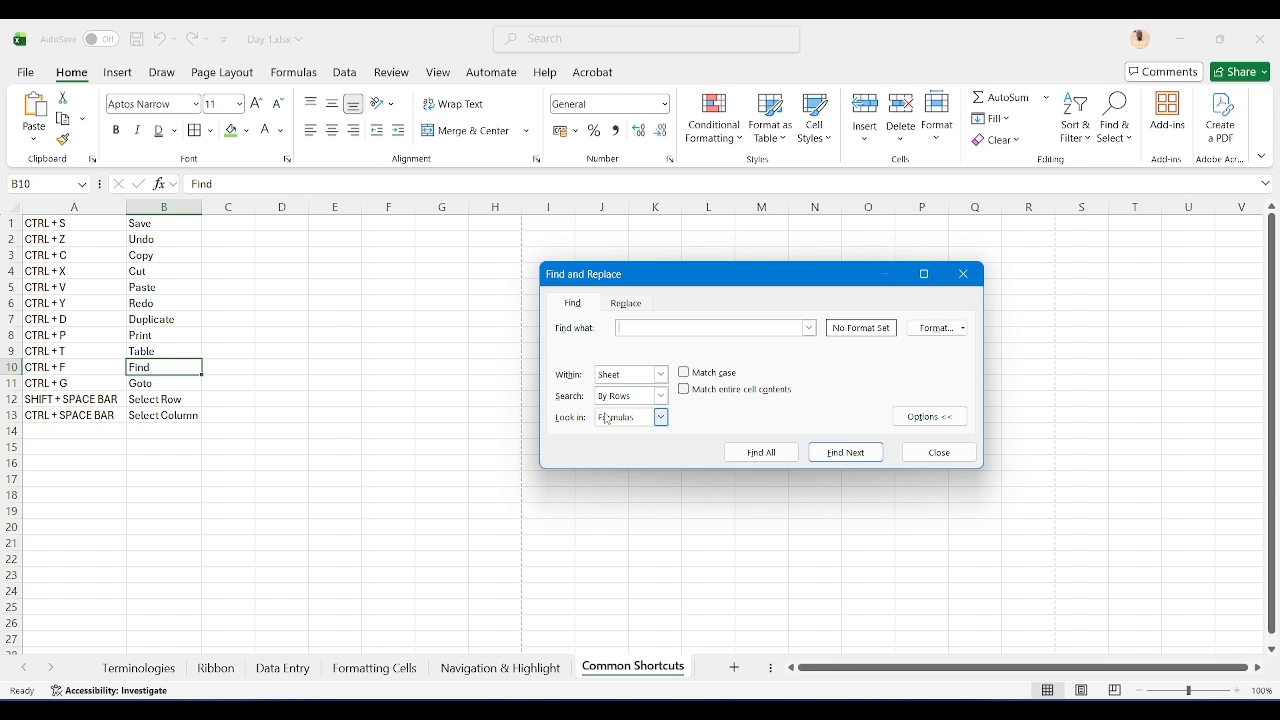
{"action": "key", "text": "Escape"}
Step: Move to the Goto entry, open the Go To dialog and close it
{"action": "key", "text": "Down"}
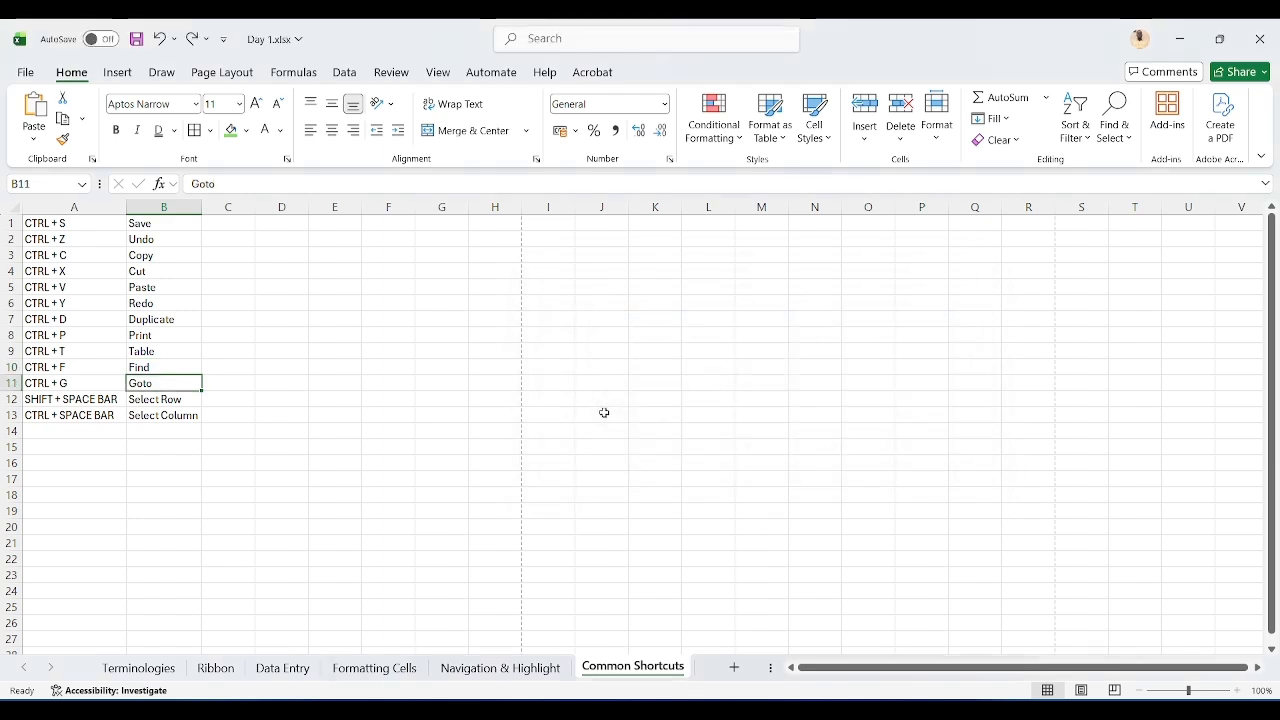
{"action": "key", "text": "ctrl+g"}
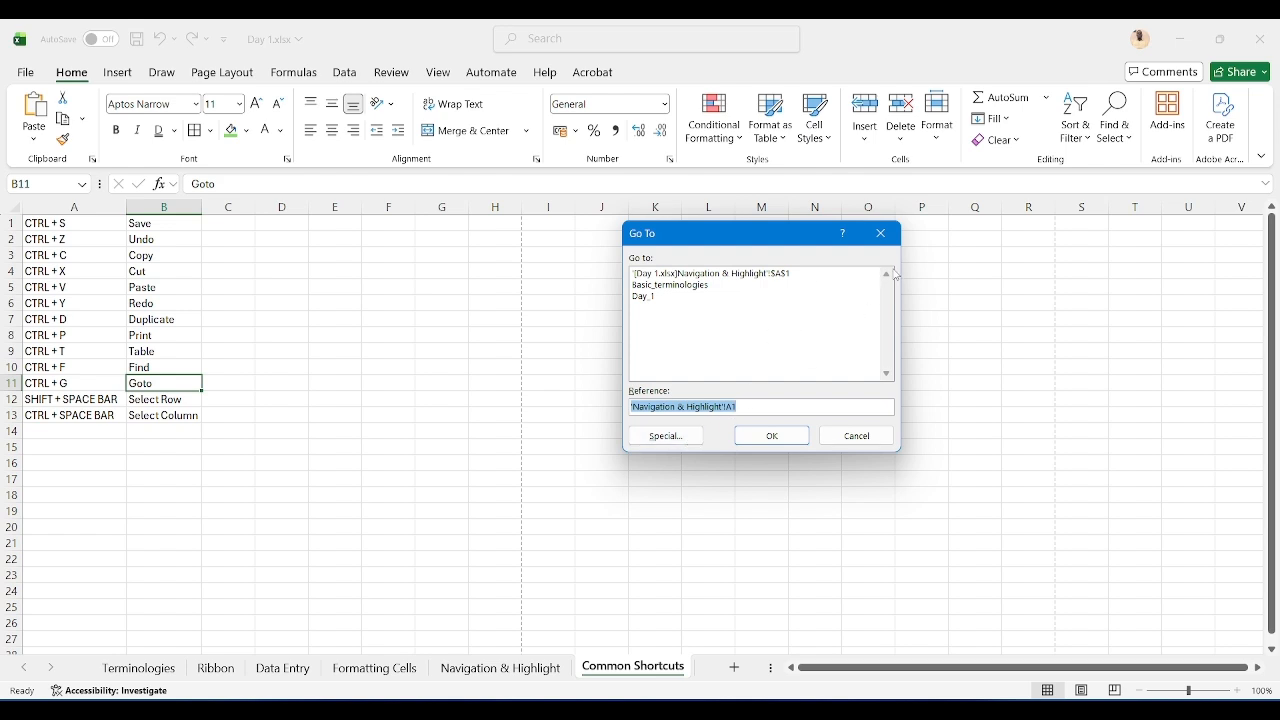
{"action": "left_click", "coordinate": [882, 234]}
Step: Move to the Select Row entry and select all of row 12, then select all of column B
{"action": "key", "text": "Down"}
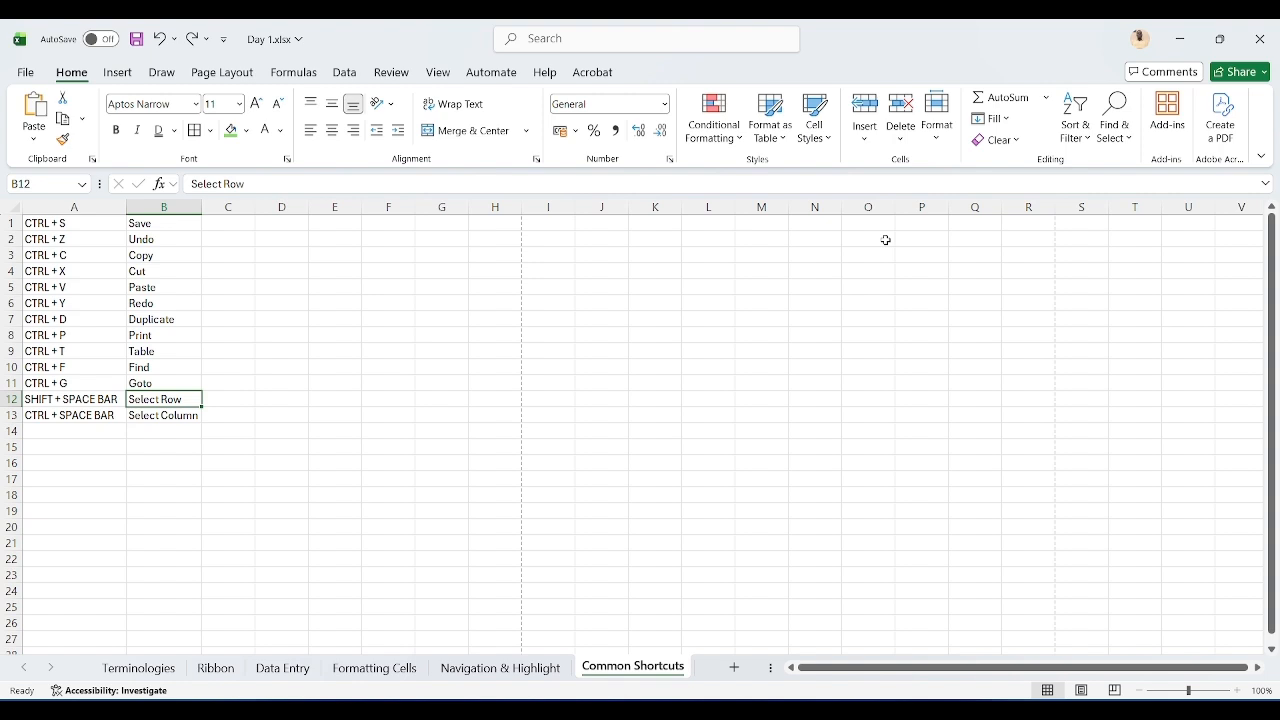
{"action": "key", "text": "shift+space"}
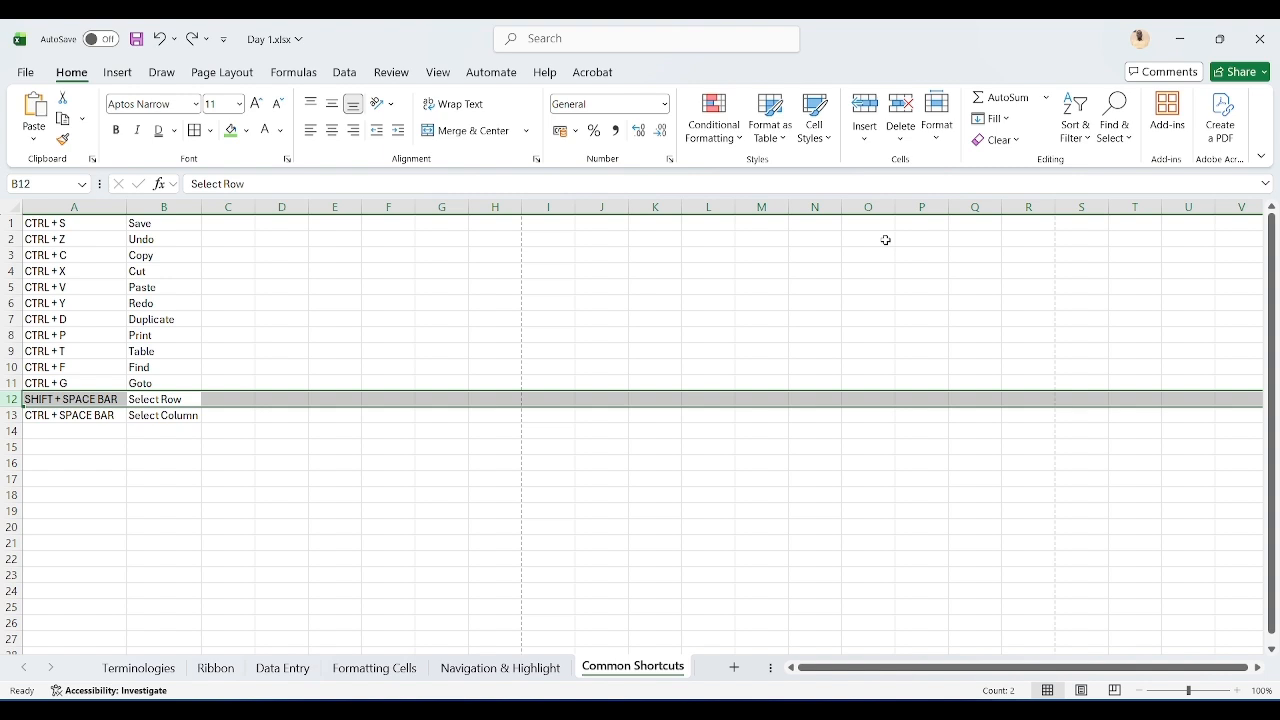
{"action": "key", "text": "Right"}
{"action": "key", "text": "Left"}
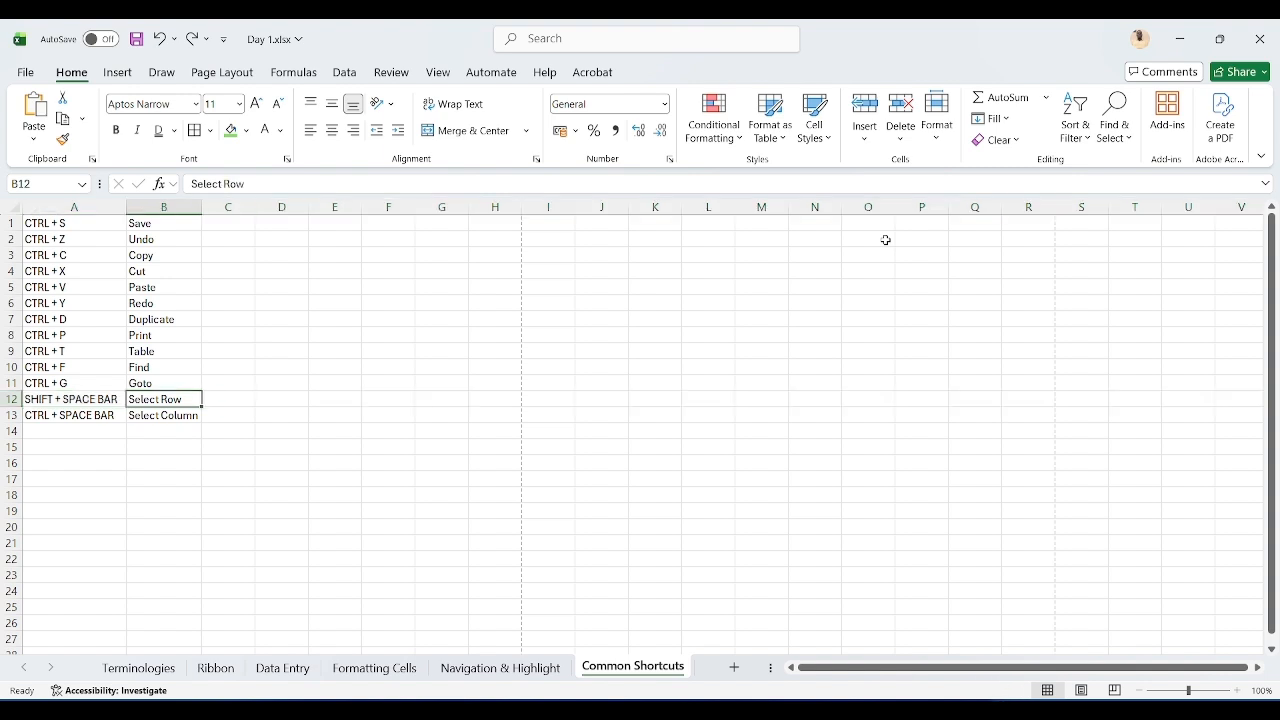
{"action": "key", "text": "ctrl+space"}
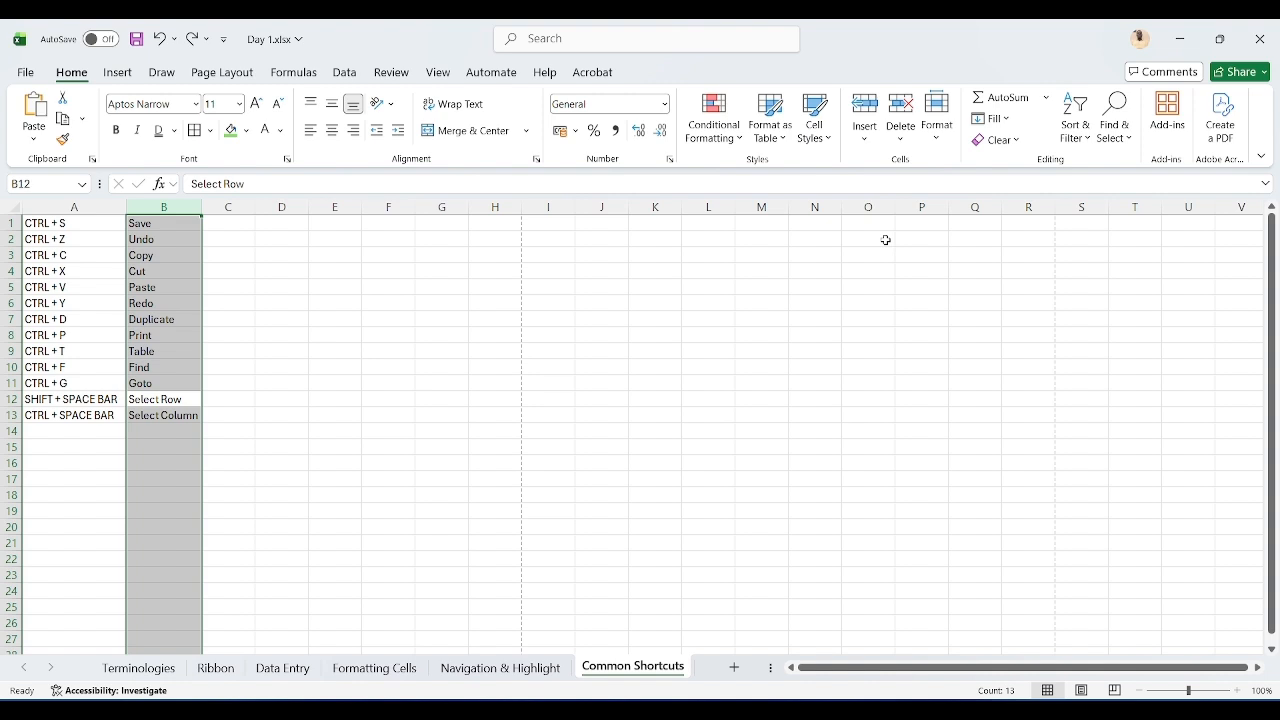
Step: Move back up the shortcut list to cell B1
{"action": "key", "text": "Up"}
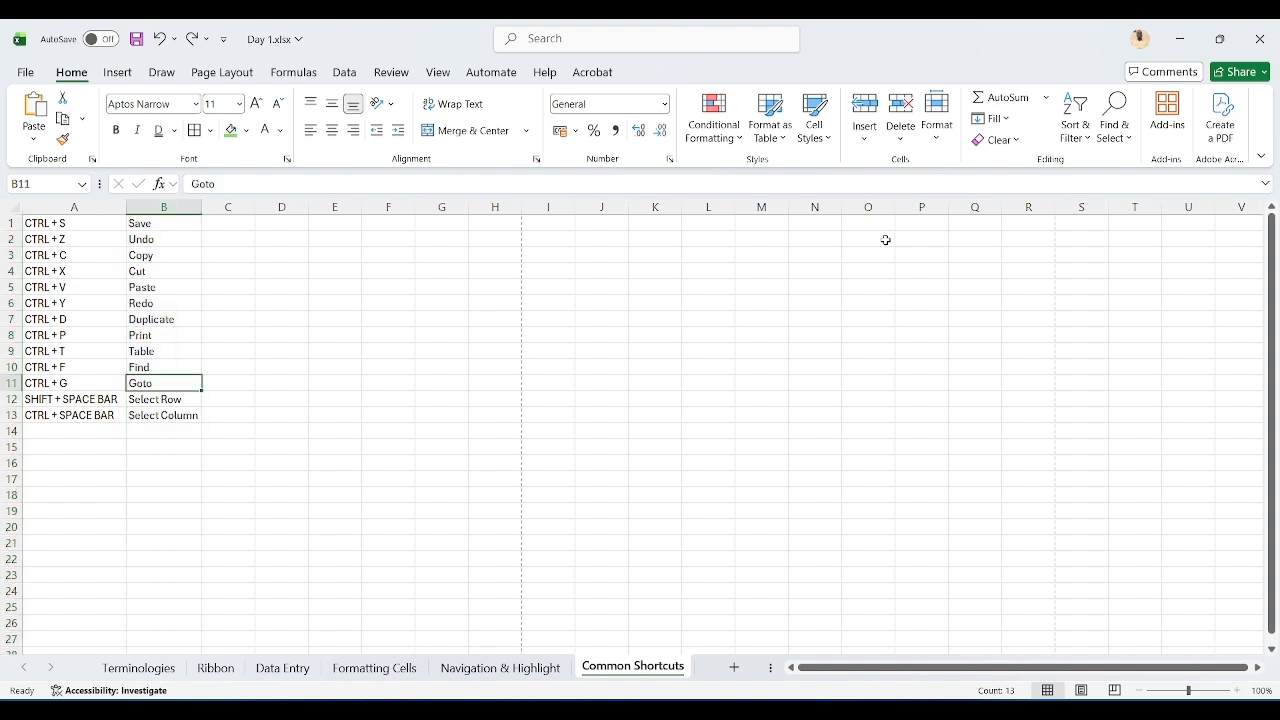
{"action": "key", "text": "Up"}
{"action": "key", "text": "Up"}
{"action": "key", "text": "Up"}
{"action": "key", "text": "Up"}
{"action": "key", "text": "Up"}
{"action": "key", "text": "Up"}
{"action": "key", "text": "Up"}
{"action": "key", "text": "Up"}
{"action": "key", "text": "Up"}
{"action": "key", "text": "Up"}
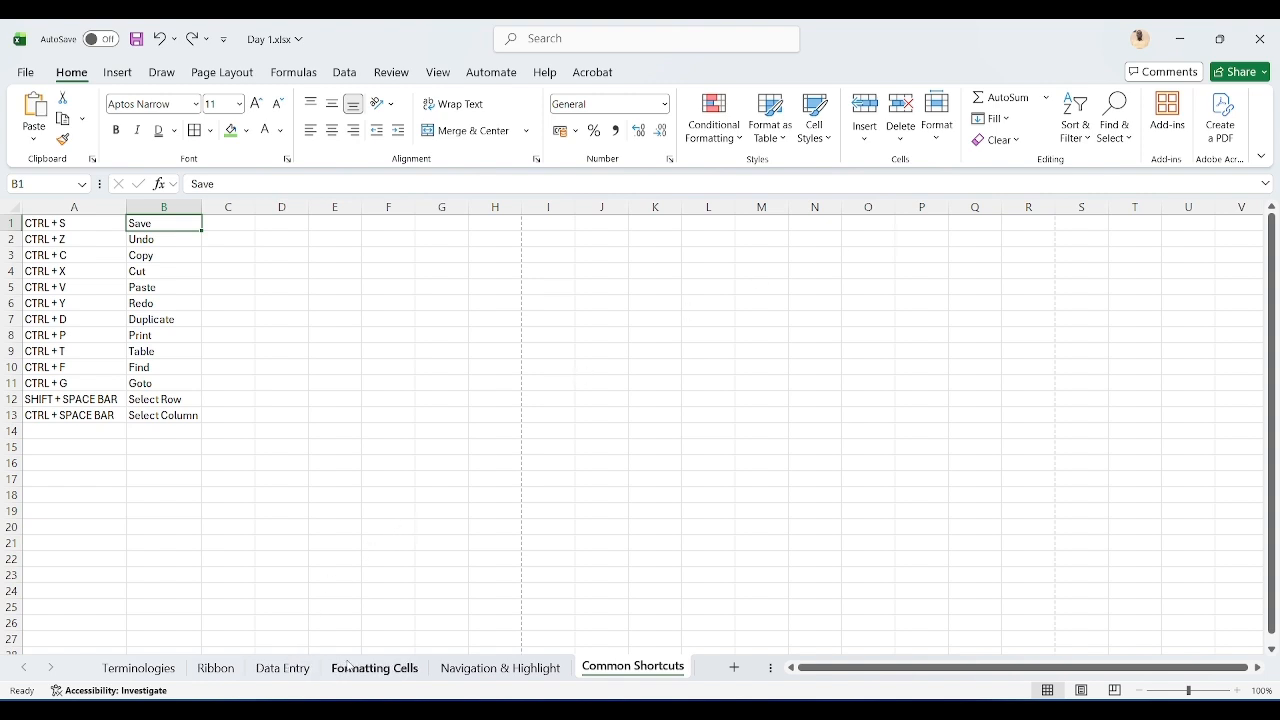
Step: On the Formatting Cells sheet, apply Accounting number format to B3:E10 through More Number Formats and autofit column B
{"action": "left_click", "coordinate": [348, 666]}
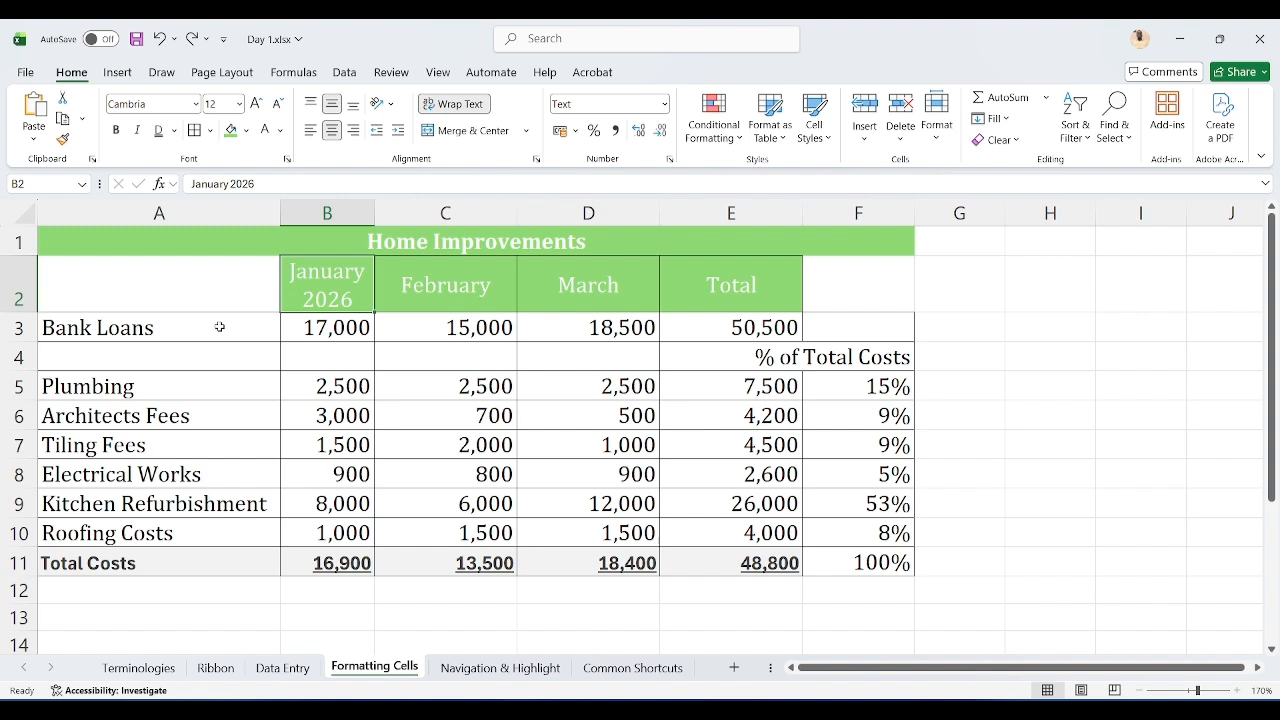
{"action": "left_click_drag", "start_coordinate": [220, 327], "coordinate": [740, 474]}
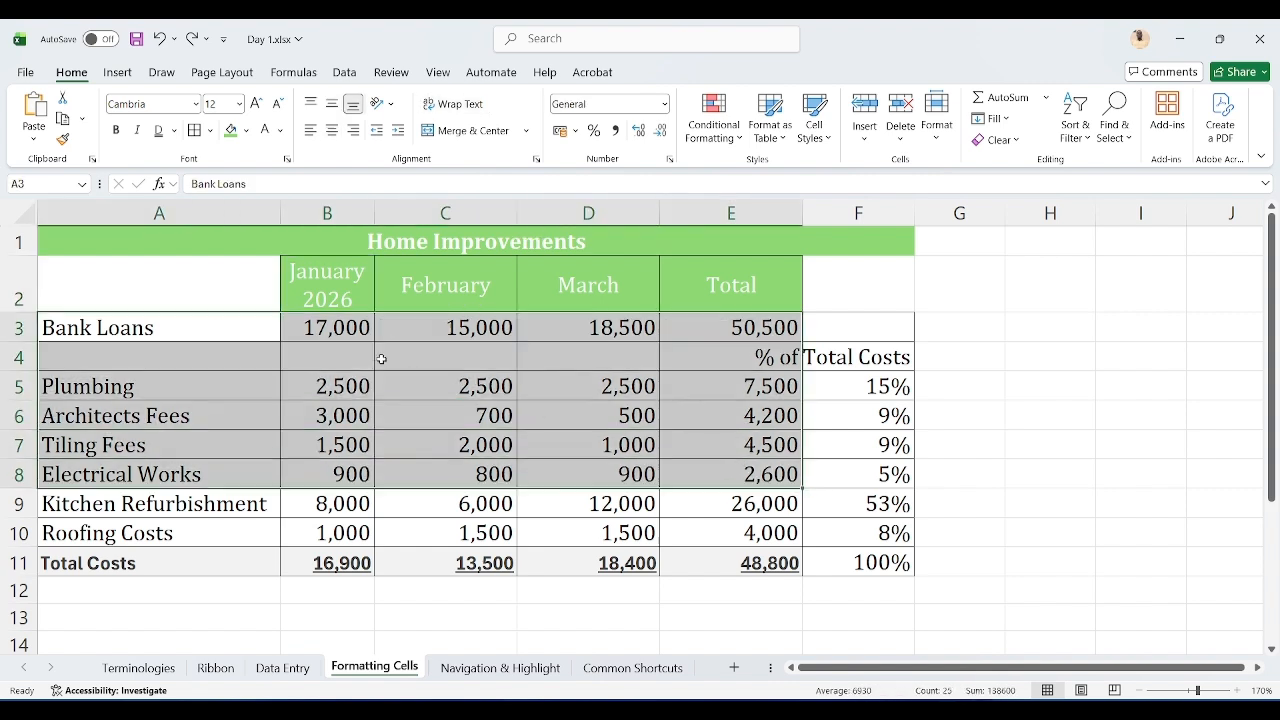
{"action": "left_click_drag", "start_coordinate": [347, 327], "coordinate": [739, 519]}
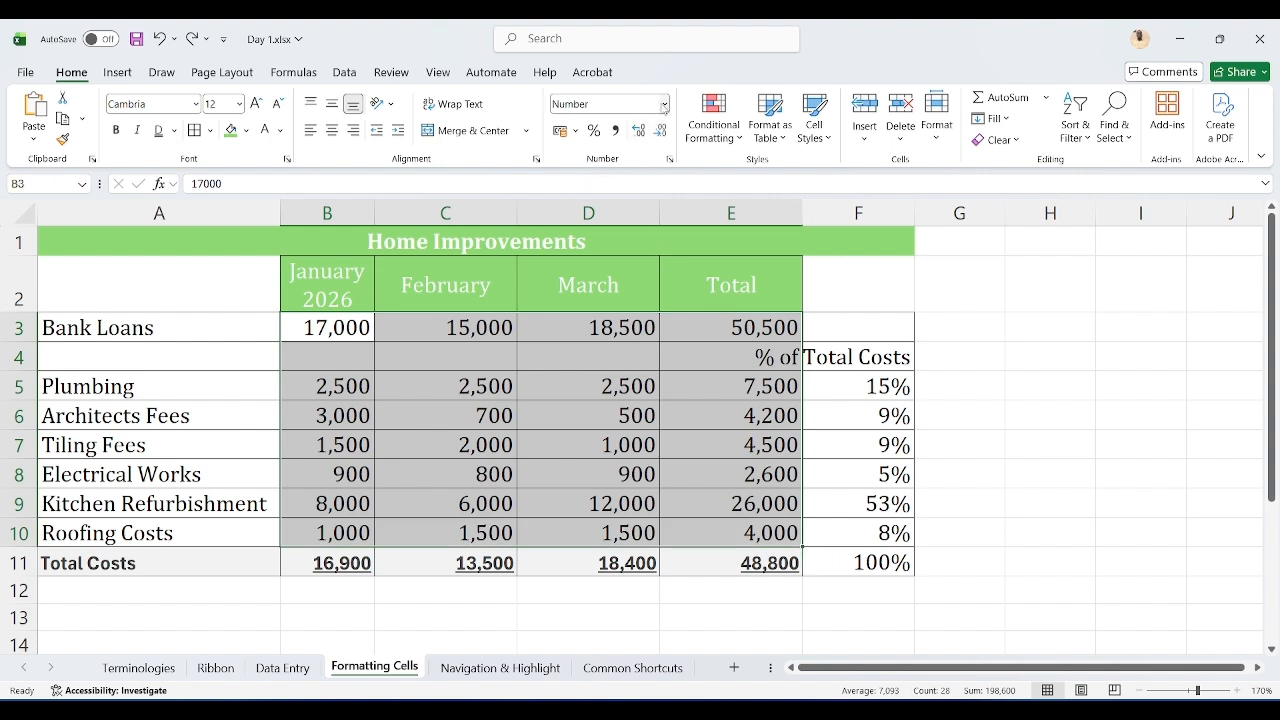
{"action": "left_click", "coordinate": [663, 106]}
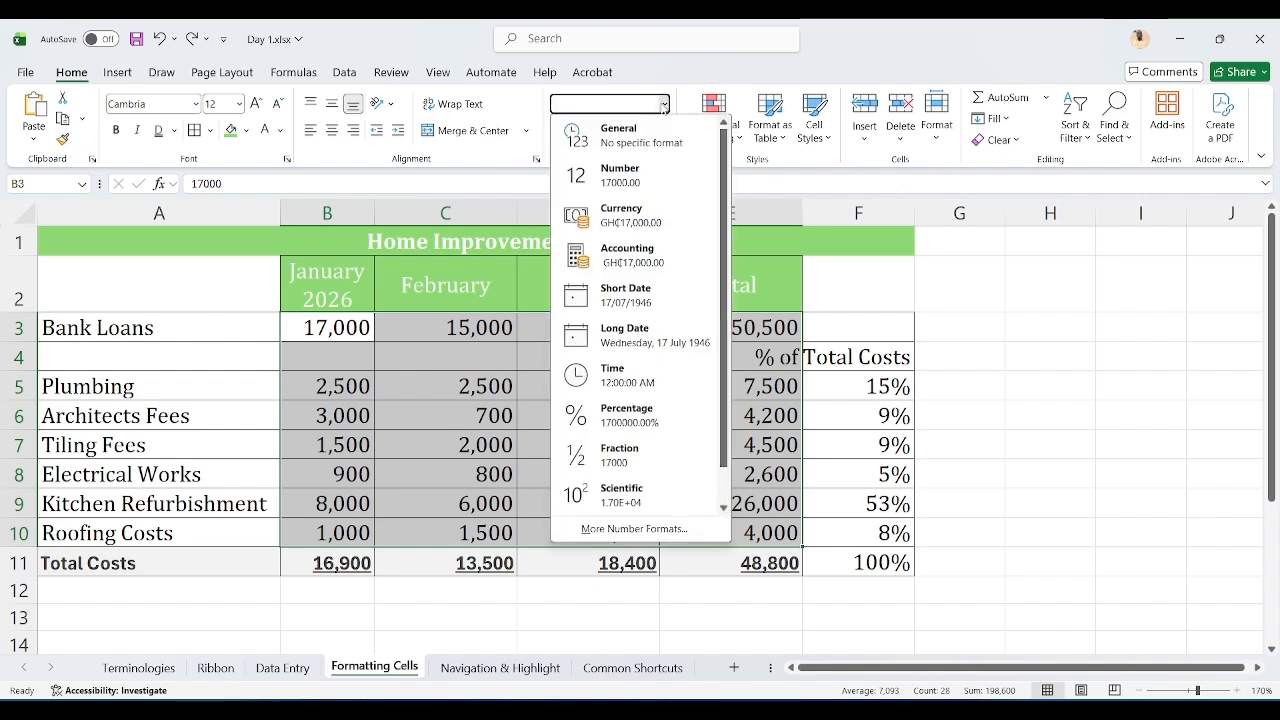
{"action": "left_click", "coordinate": [634, 529]}
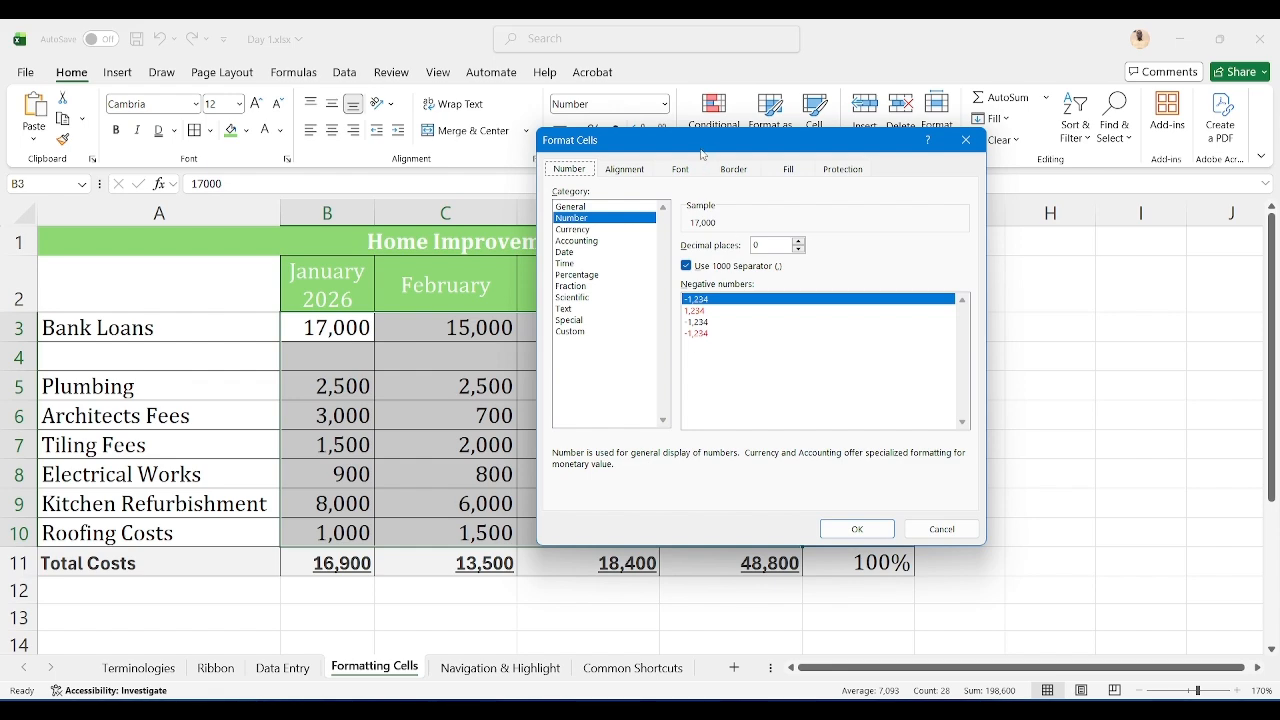
{"action": "left_click_drag", "start_coordinate": [703, 155], "coordinate": [929, 124]}
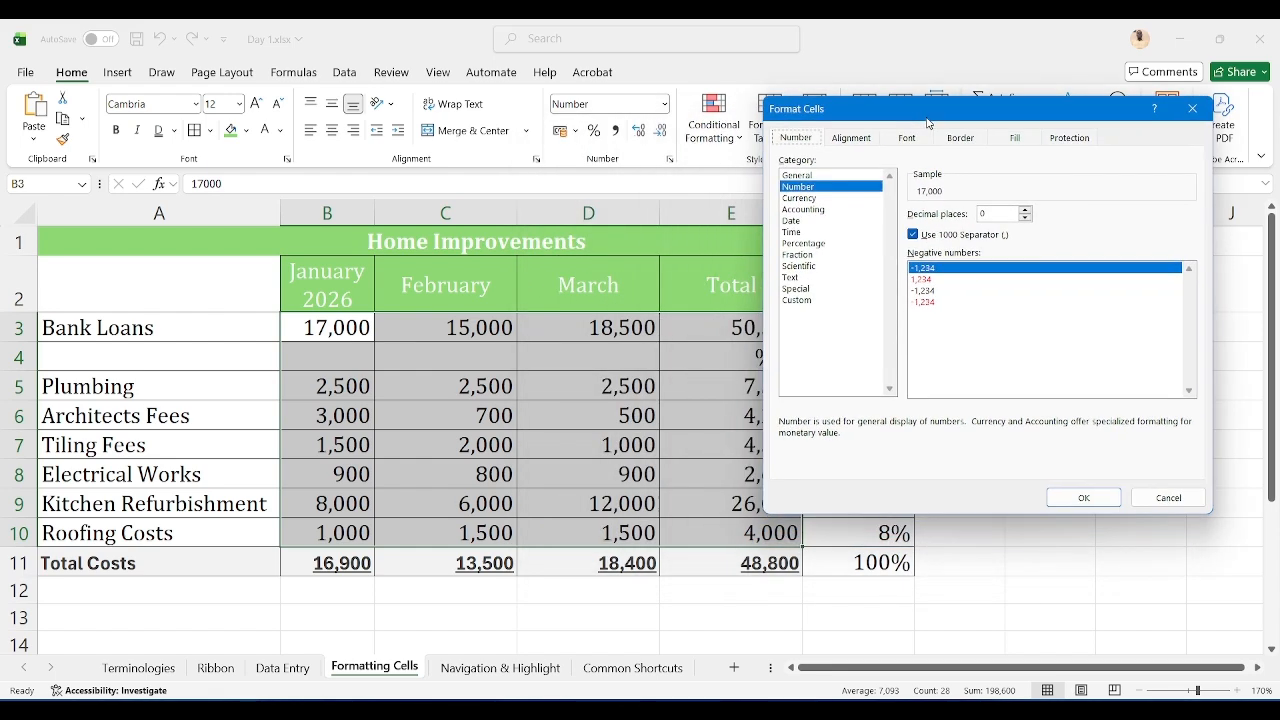
{"action": "left_click", "coordinate": [806, 198]}
{"action": "left_click", "coordinate": [808, 210]}
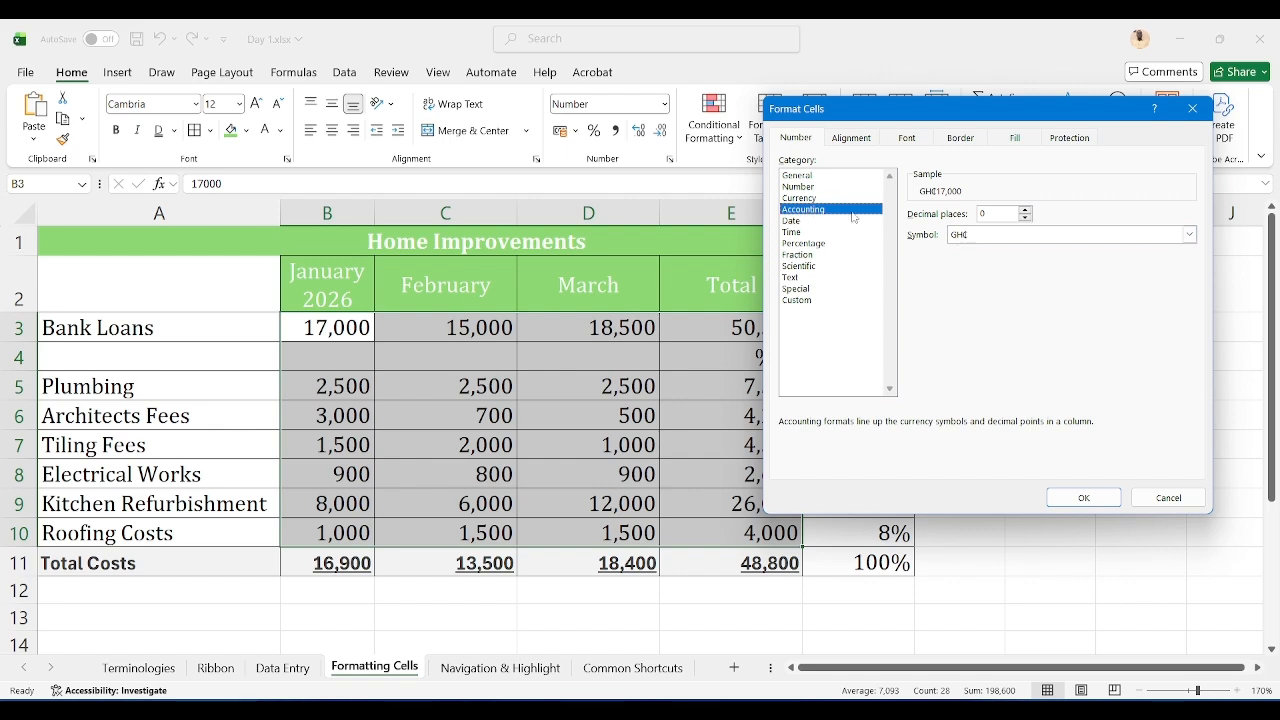
{"action": "left_click", "coordinate": [1083, 498]}
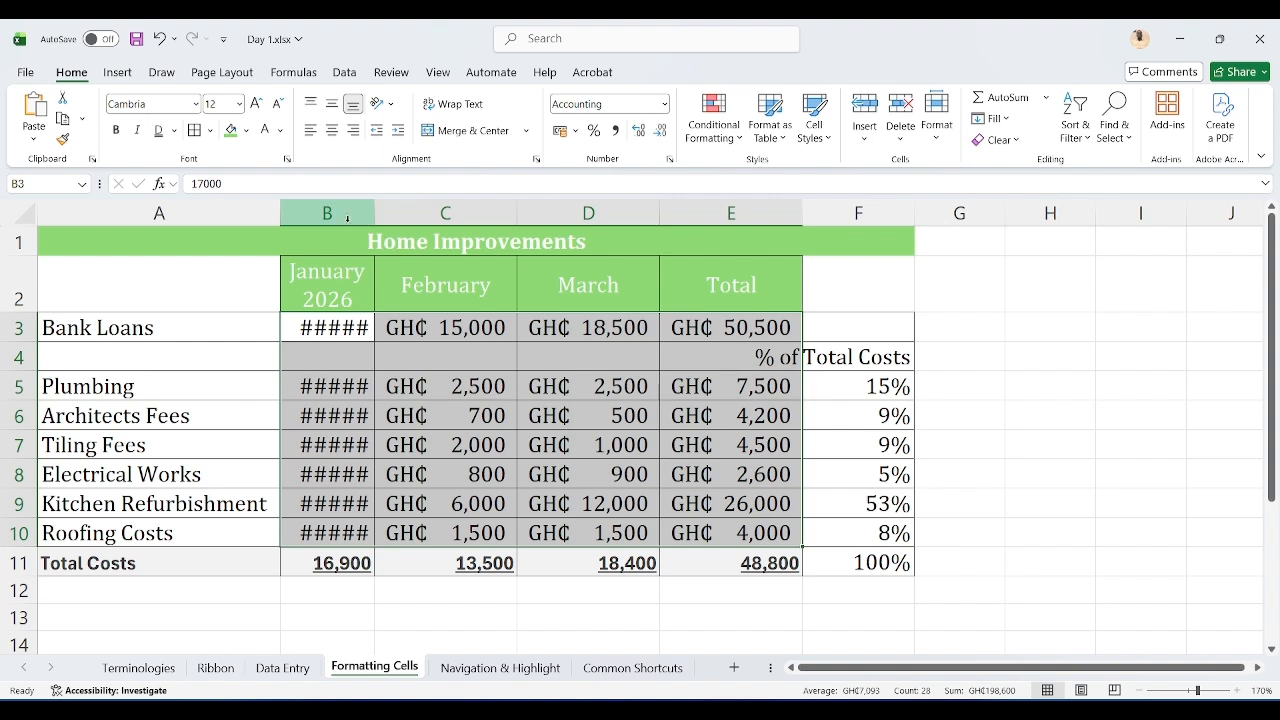
{"action": "double_click", "coordinate": [374, 213]}
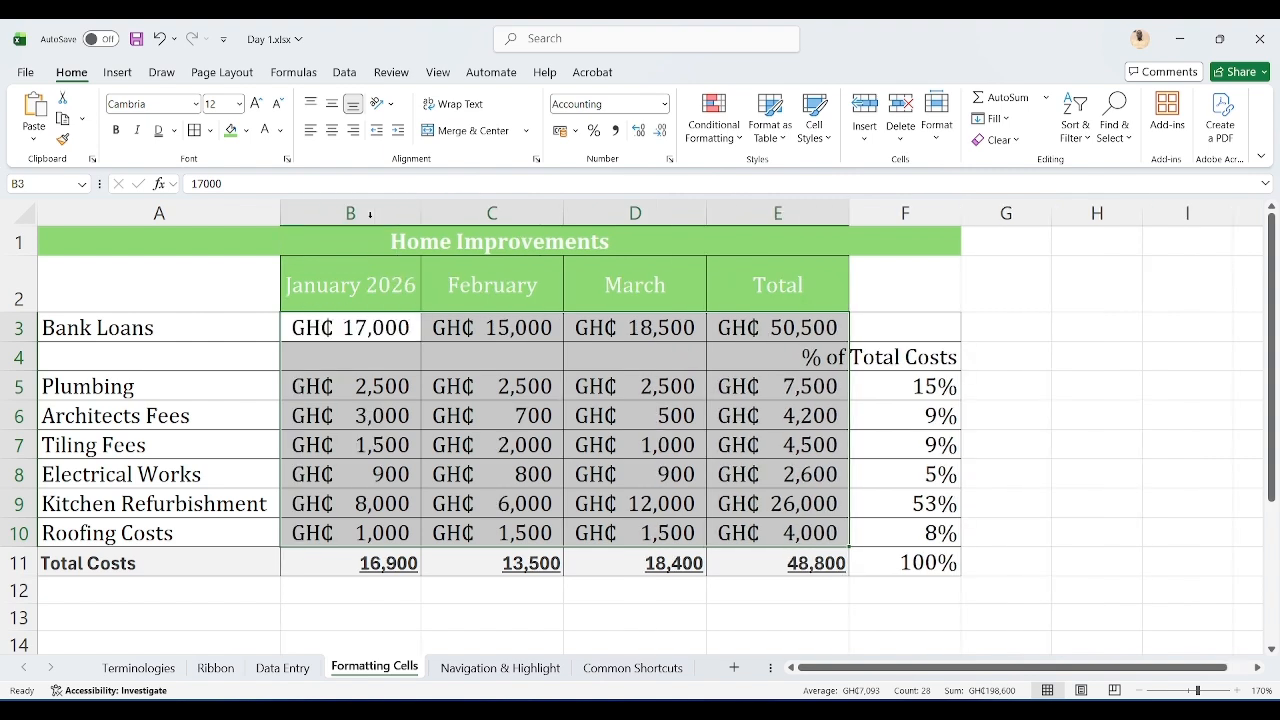
Step: Reselect B3:E10 and set the Accounting format's currency symbol to None
{"action": "left_click", "coordinate": [434, 388]}
{"action": "left_click_drag", "start_coordinate": [380, 330], "coordinate": [760, 525]}
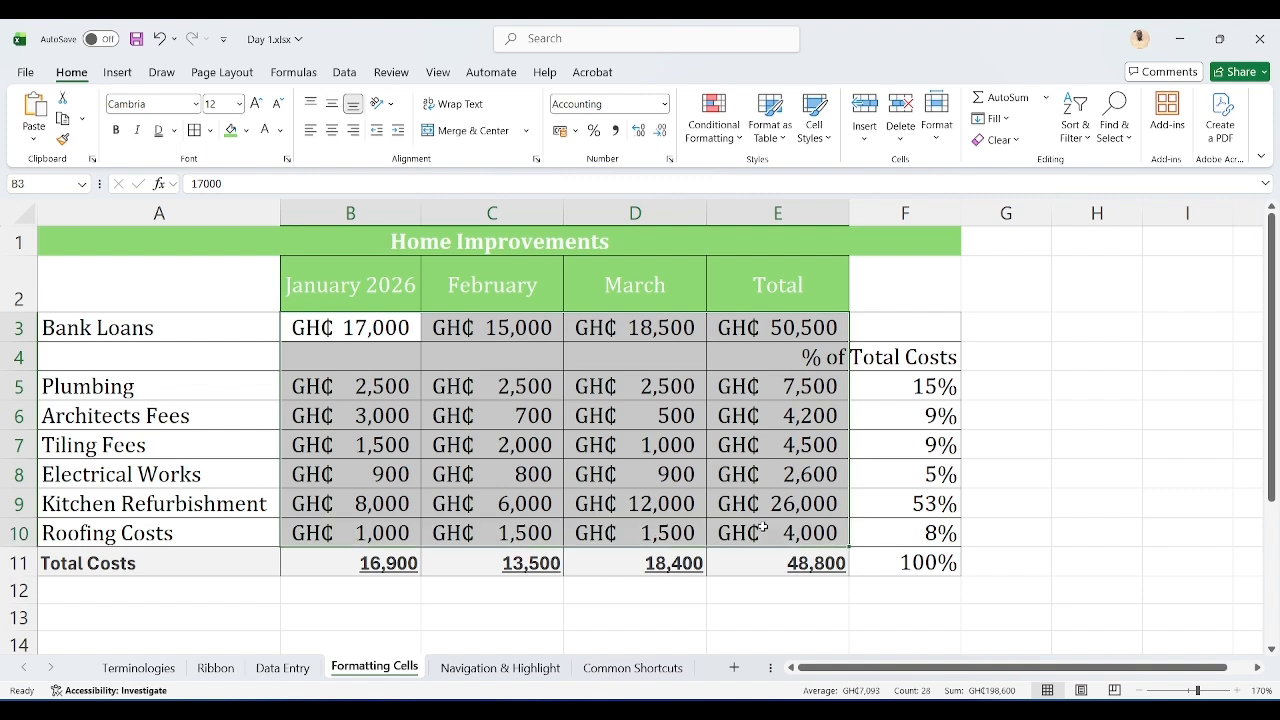
{"action": "left_click", "coordinate": [664, 104]}
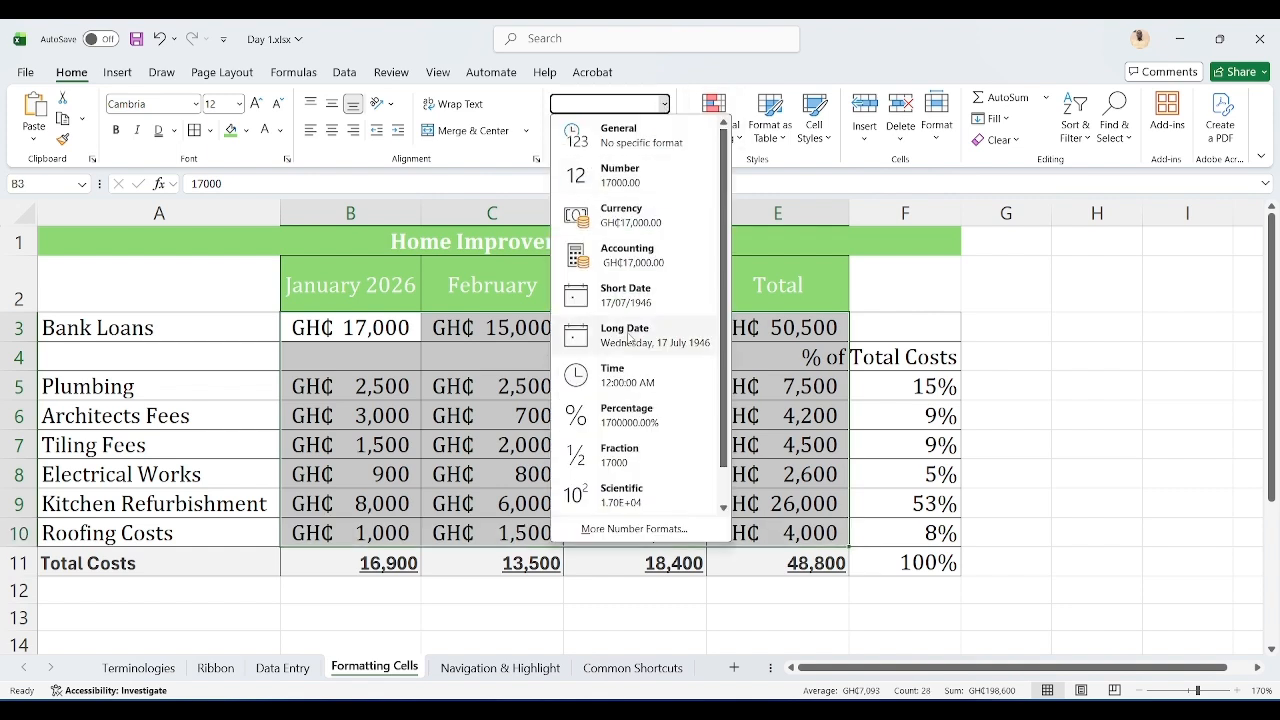
{"action": "left_click", "coordinate": [634, 528]}
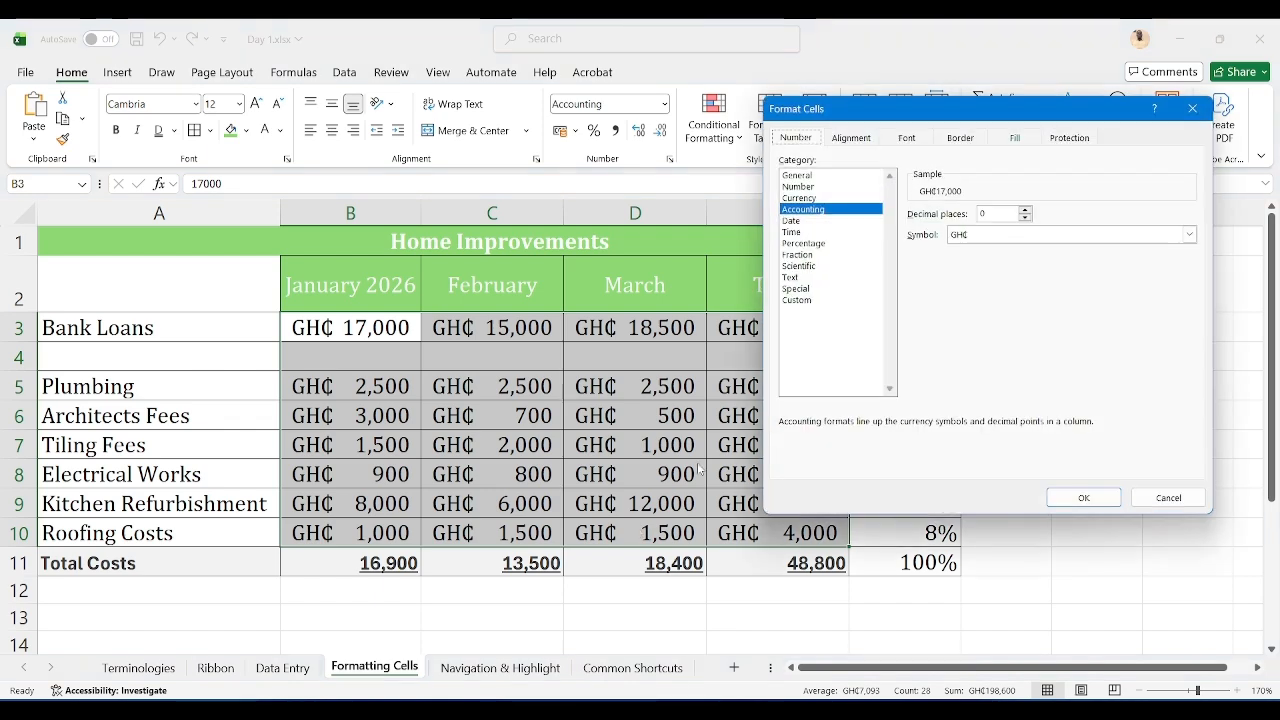
{"action": "left_click", "coordinate": [1189, 236]}
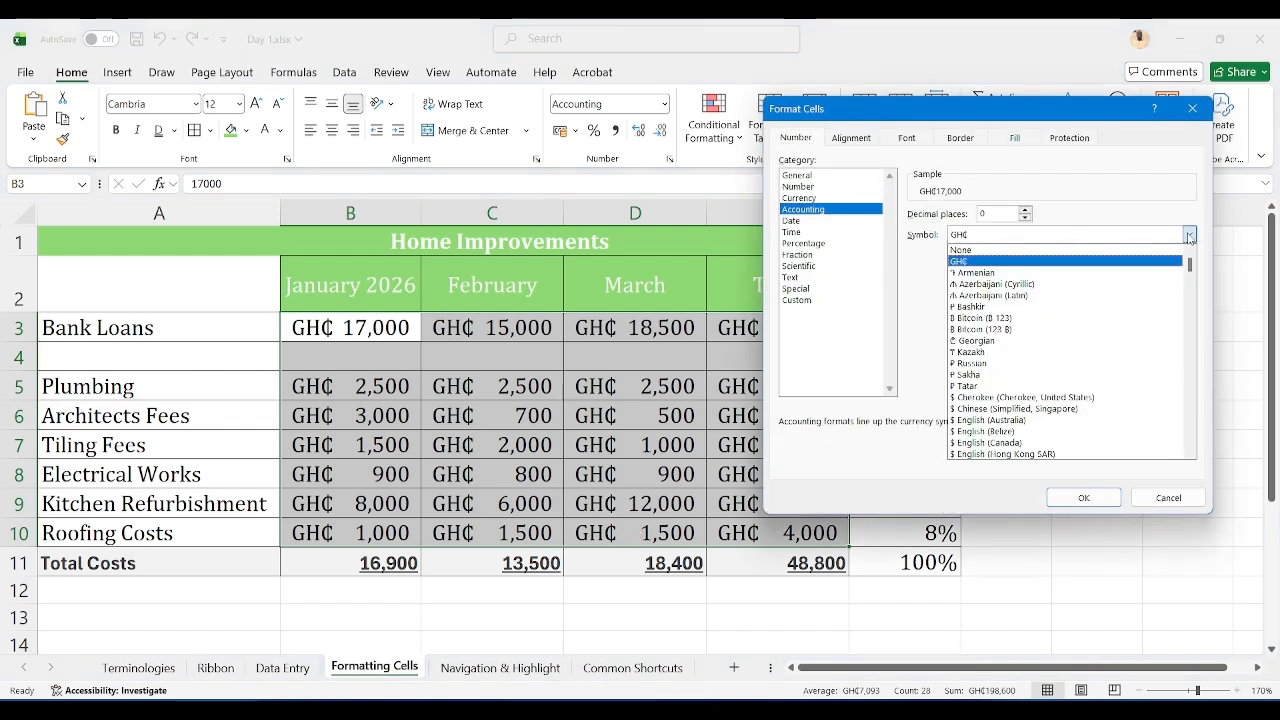
{"action": "left_click", "coordinate": [1015, 254]}
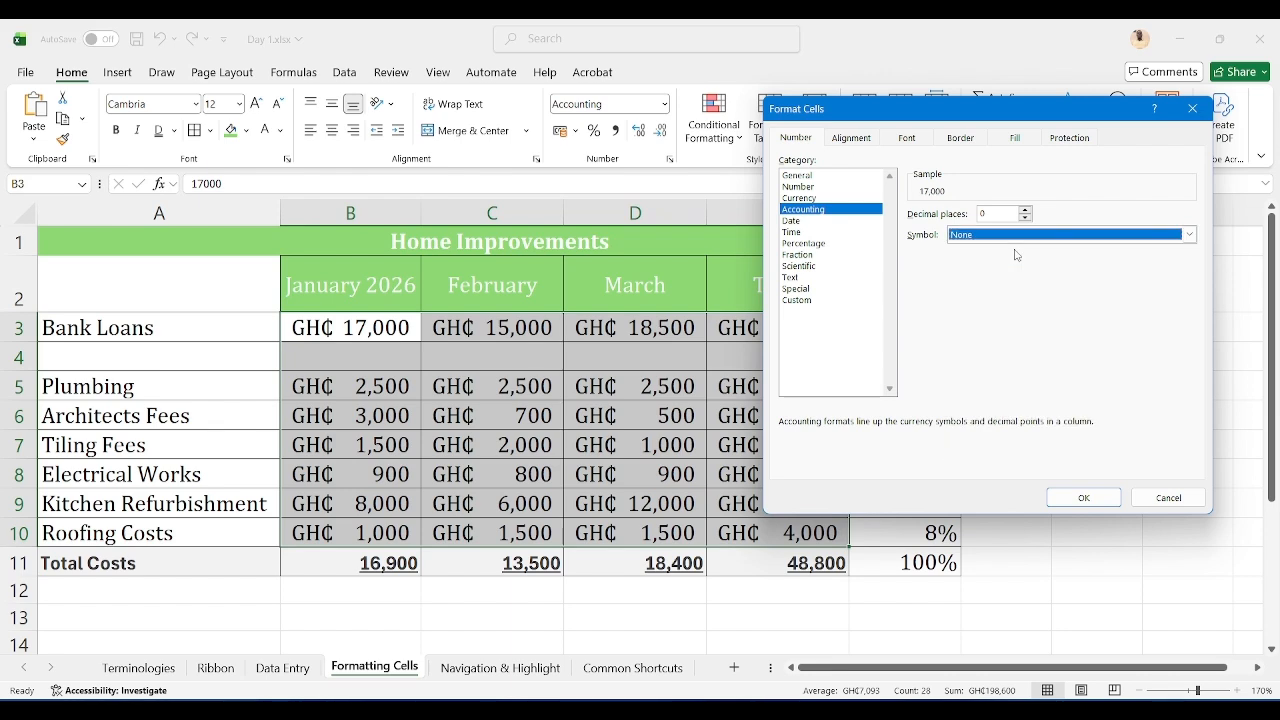
{"action": "left_click", "coordinate": [1074, 498]}
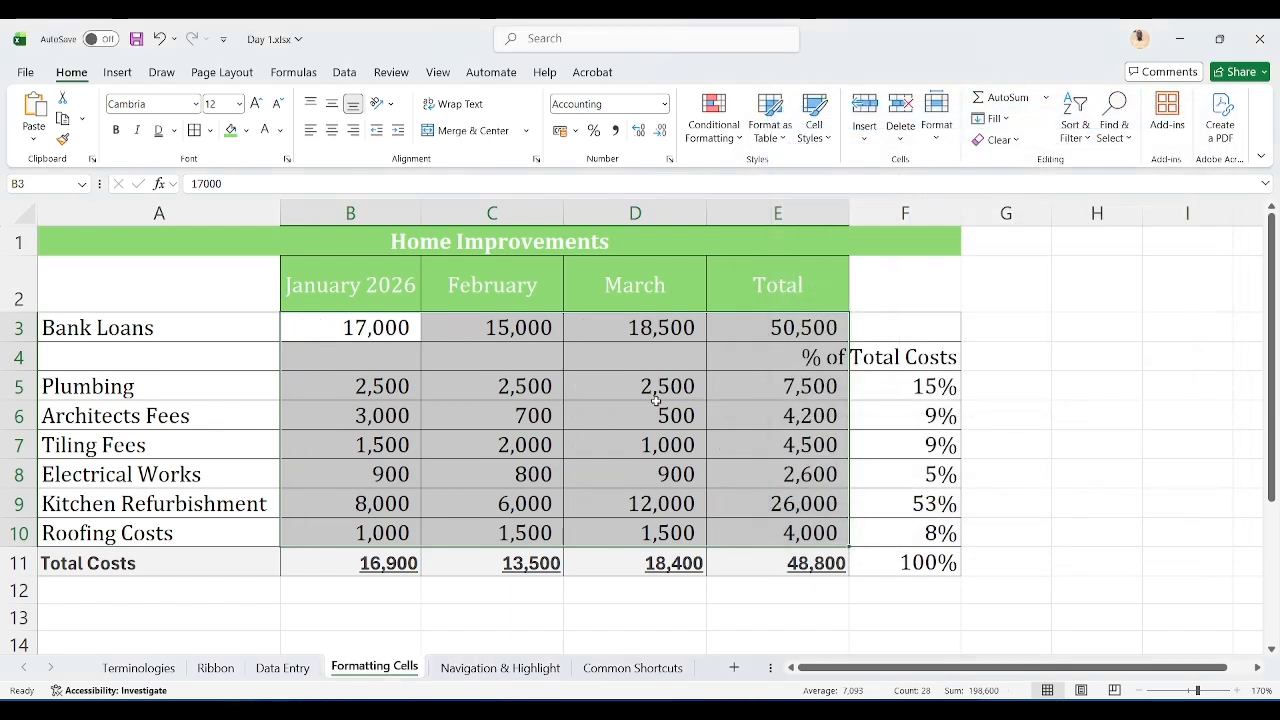
{"action": "left_click", "coordinate": [657, 403]}
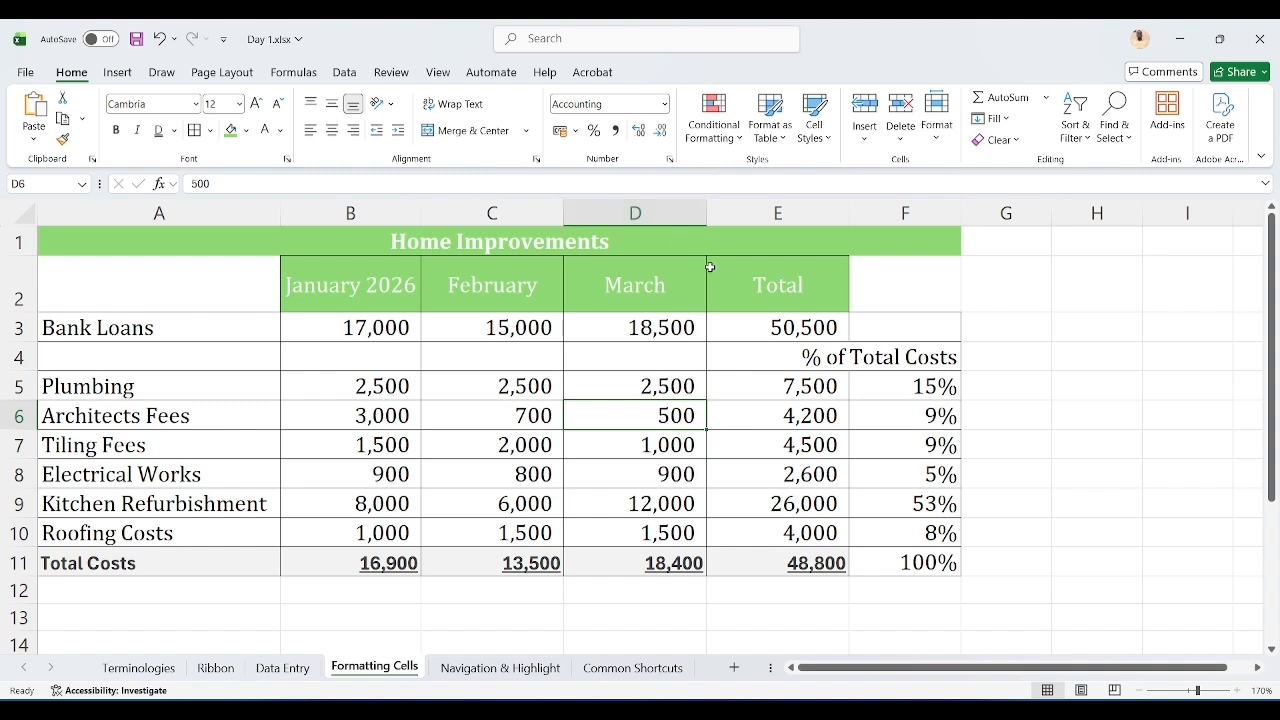
Step: Open Day 2.xlsx from the 2026 Course materials folder and go to its Conditional Formatting sheet
{"action": "mouse_move", "coordinate": [585, 712]}
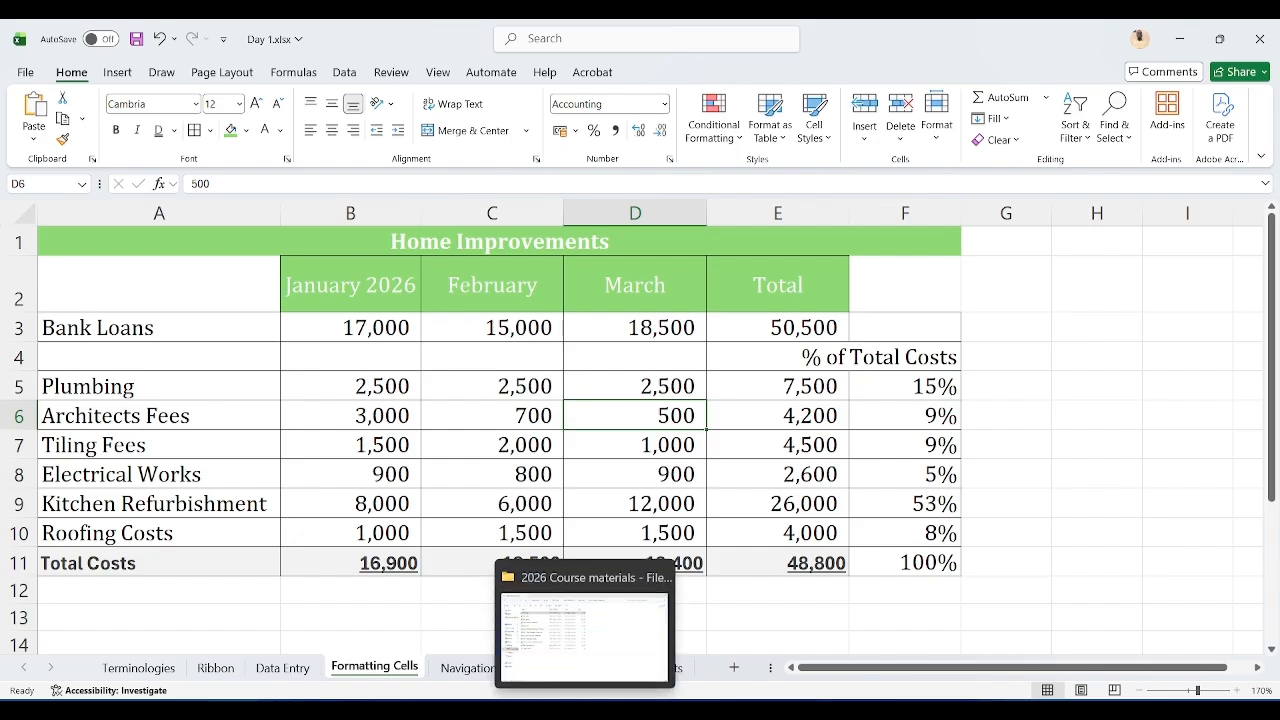
{"action": "left_click", "coordinate": [585, 672]}
{"action": "double_click", "coordinate": [292, 194]}
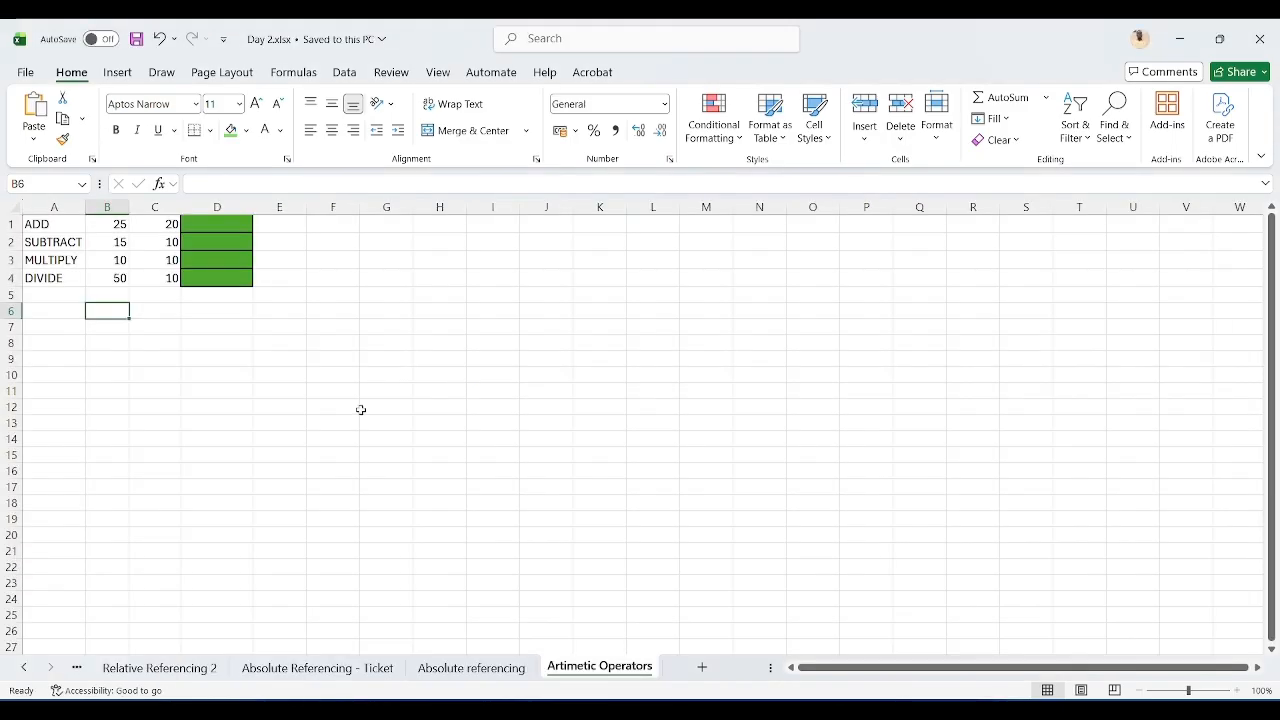
{"action": "left_click", "coordinate": [76, 667]}
{"action": "left_click", "coordinate": [75, 668]}
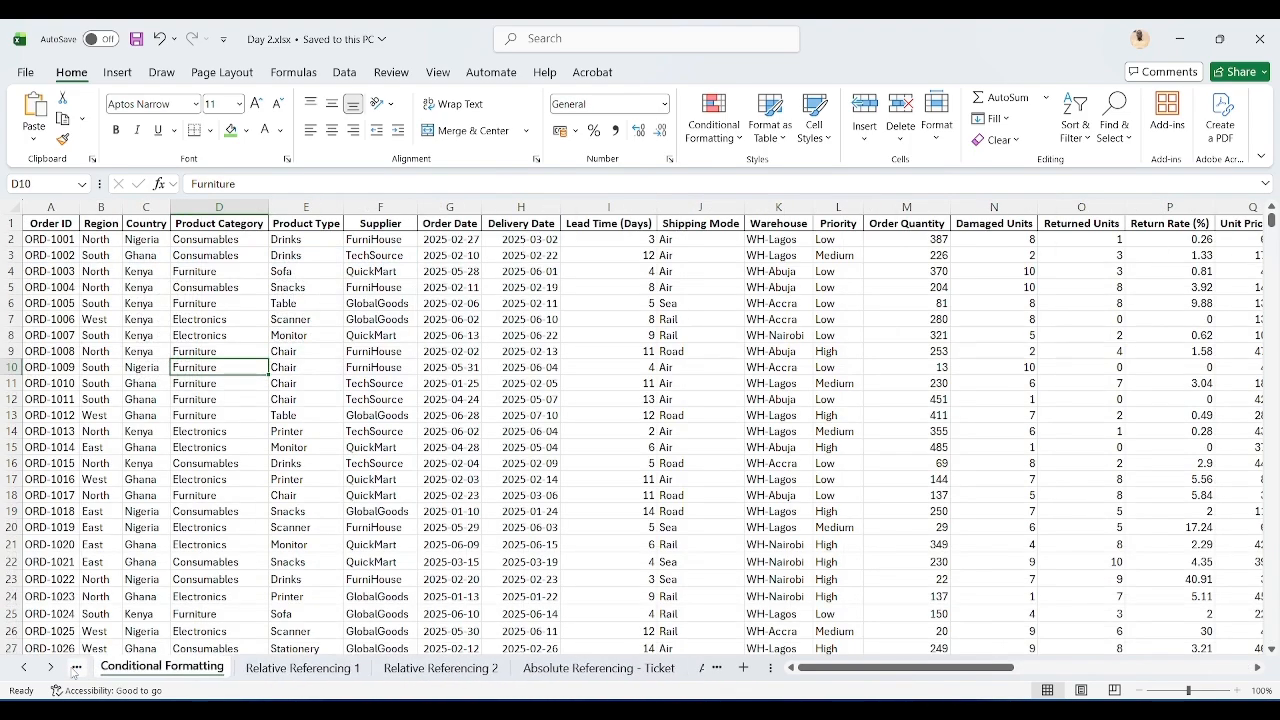
Step: Browse through the Day 2 workbook's sheets, from Printing set up to Artimetic Operators
{"action": "left_click", "coordinate": [75, 668]}
{"action": "left_click", "coordinate": [75, 668]}
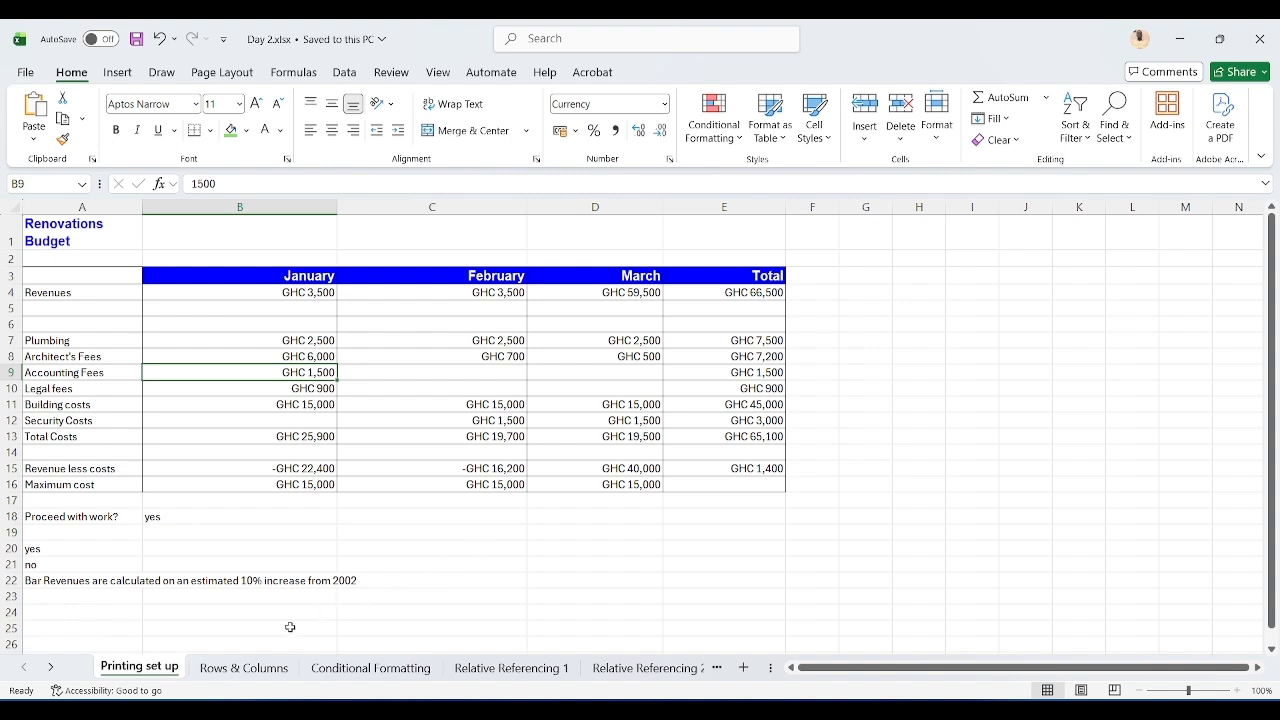
{"action": "left_click", "coordinate": [243, 667]}
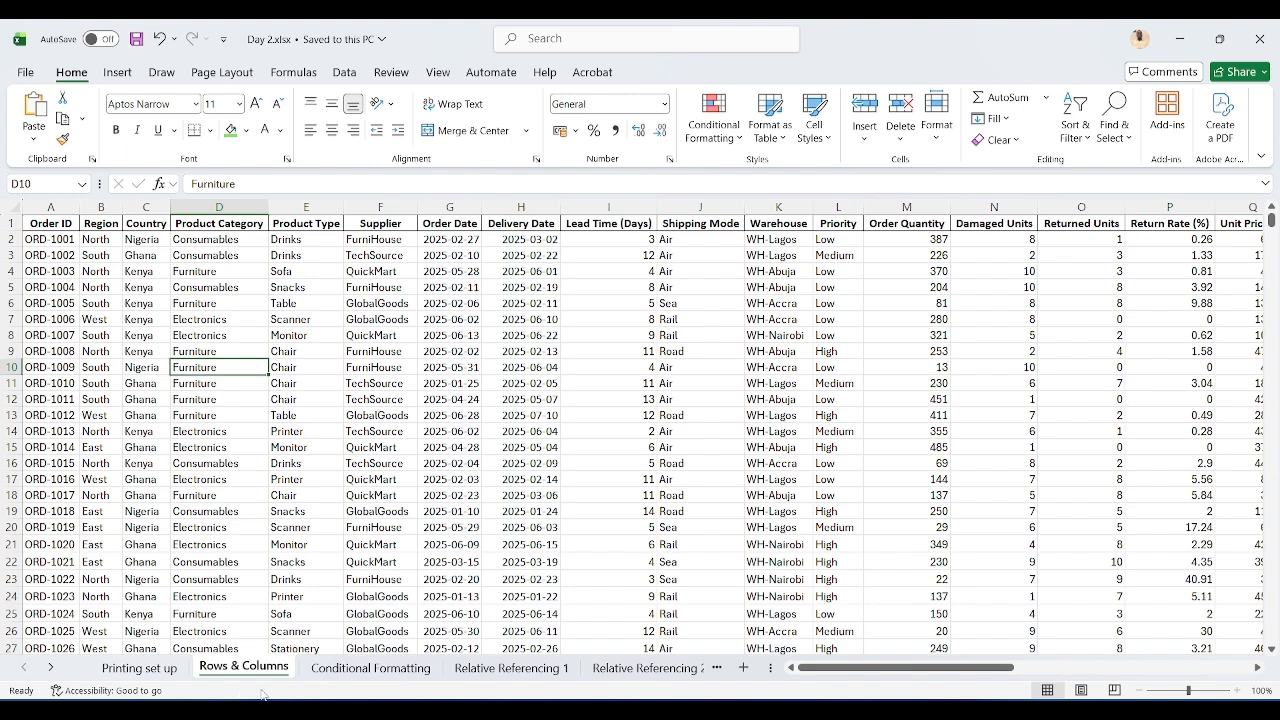
{"action": "left_click", "coordinate": [348, 670]}
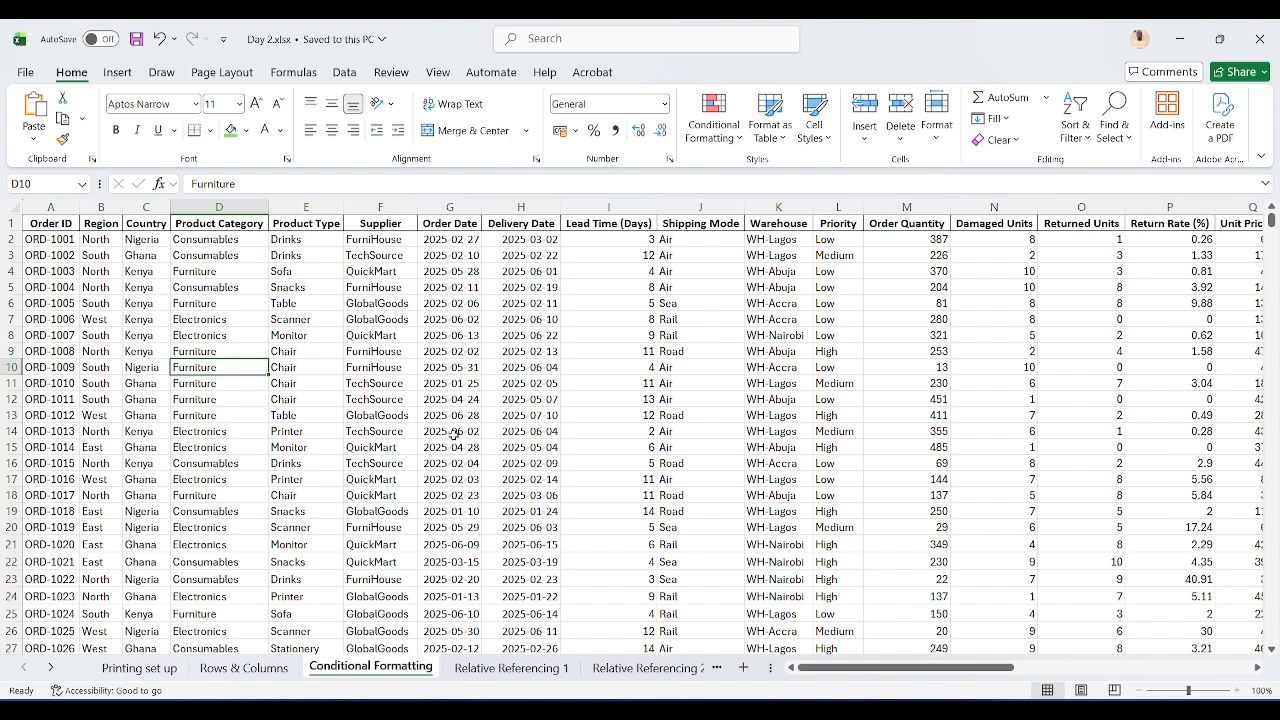
{"action": "left_click", "coordinate": [507, 668]}
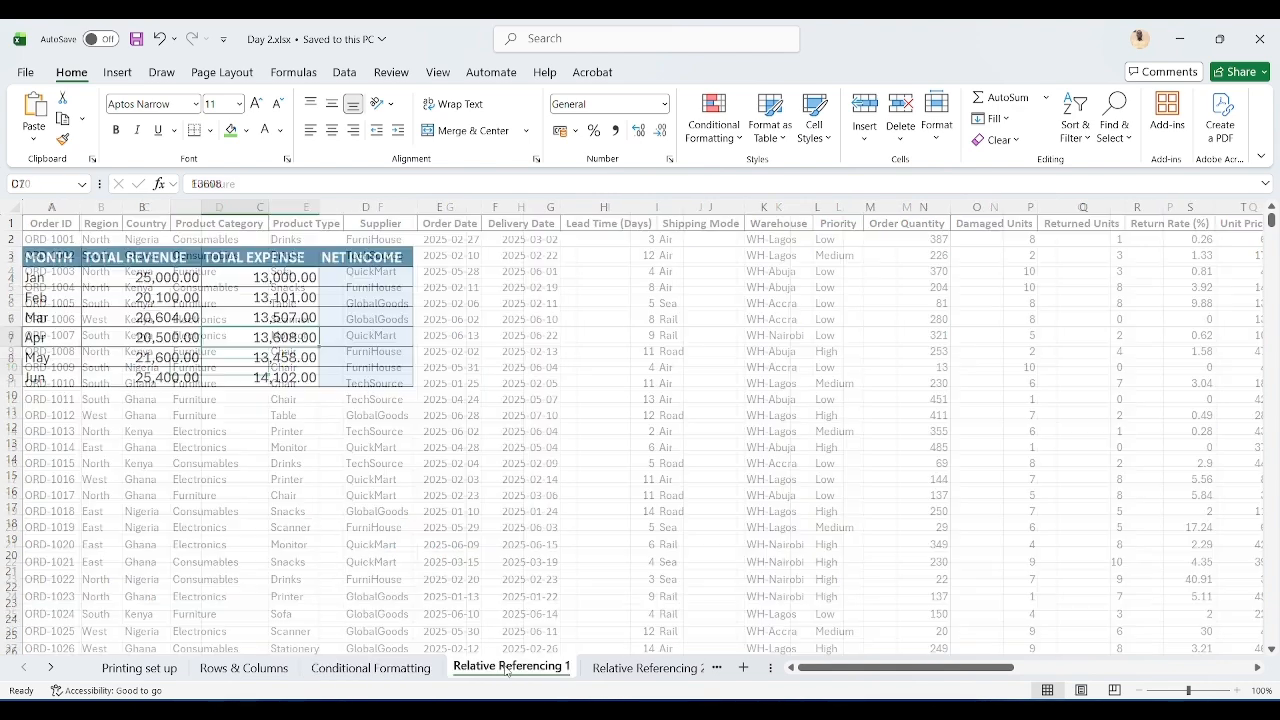
{"action": "left_click", "coordinate": [632, 668]}
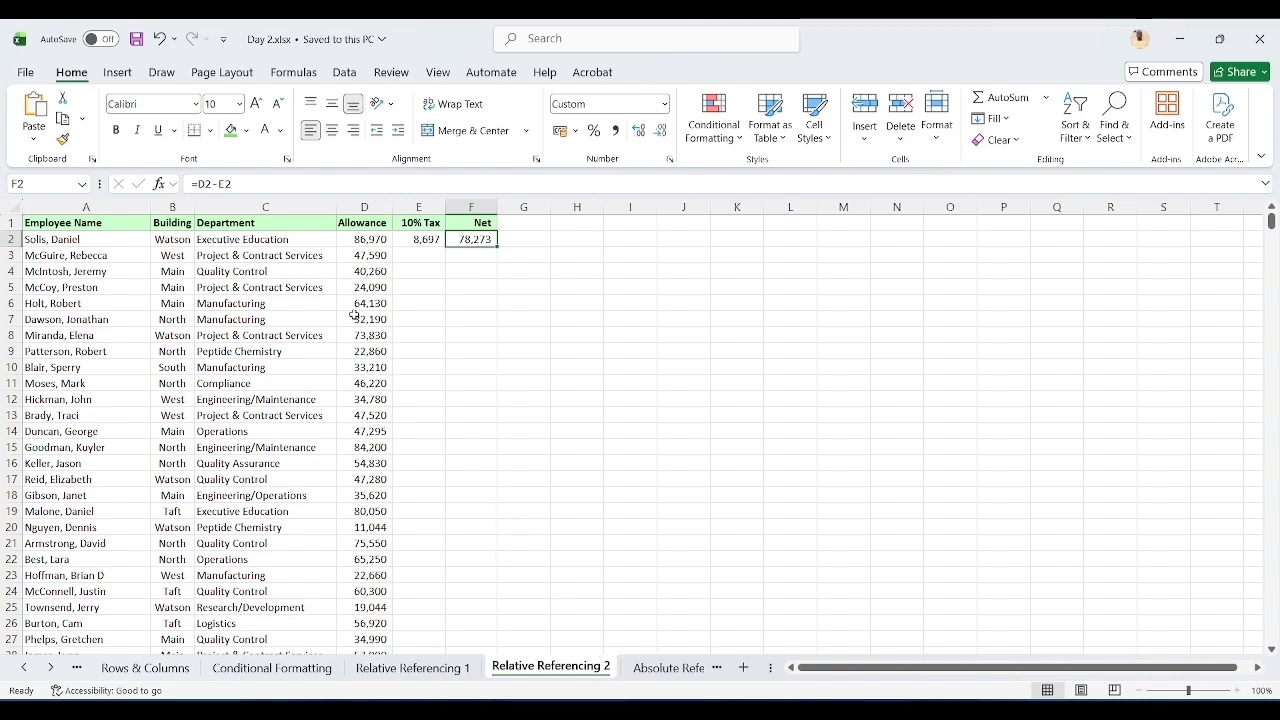
{"action": "left_click", "coordinate": [658, 668]}
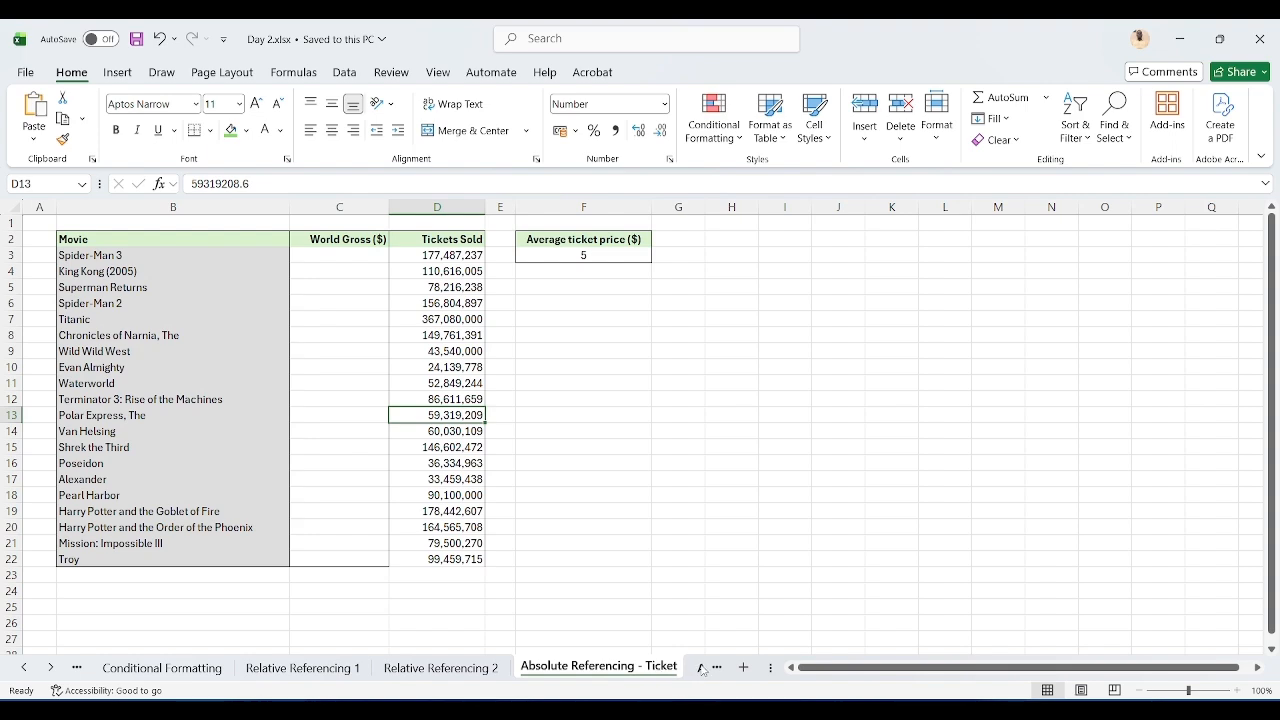
{"action": "left_click", "coordinate": [702, 668]}
{"action": "left_click", "coordinate": [700, 668]}
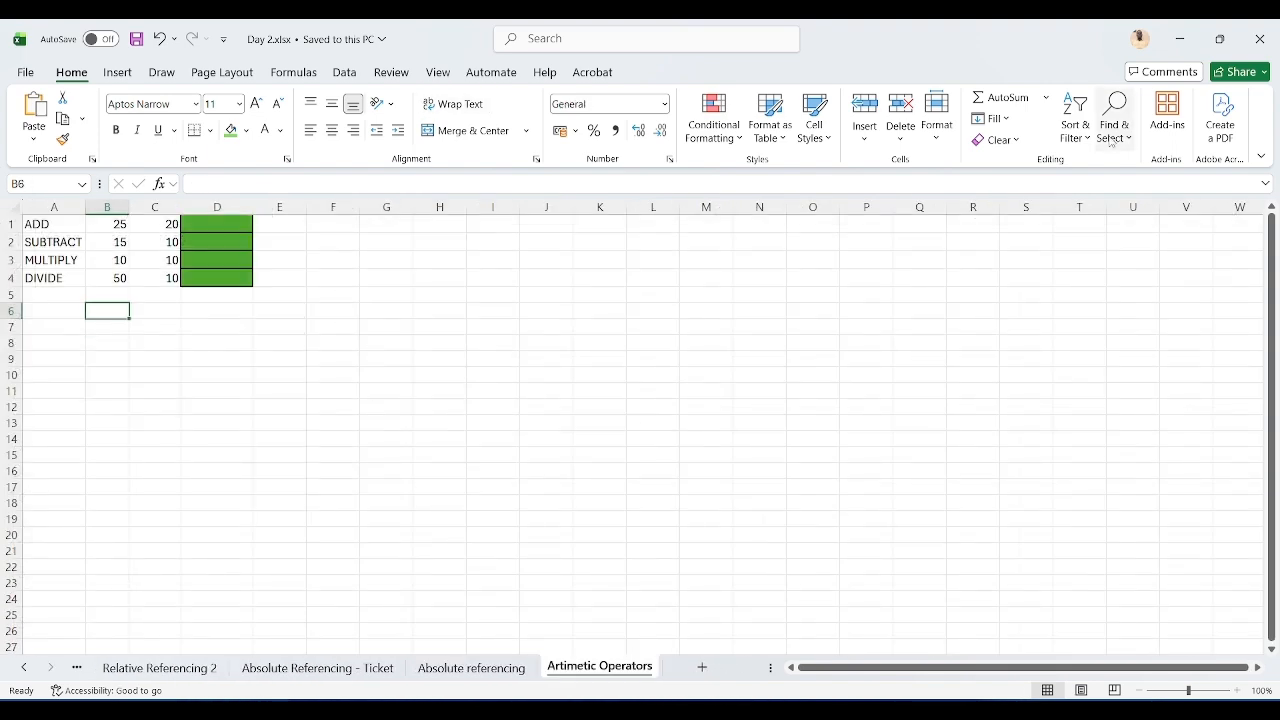
Step: Open Day 2b.xlsx from the 2026 Course materials folder
{"action": "left_click", "coordinate": [1178, 40]}
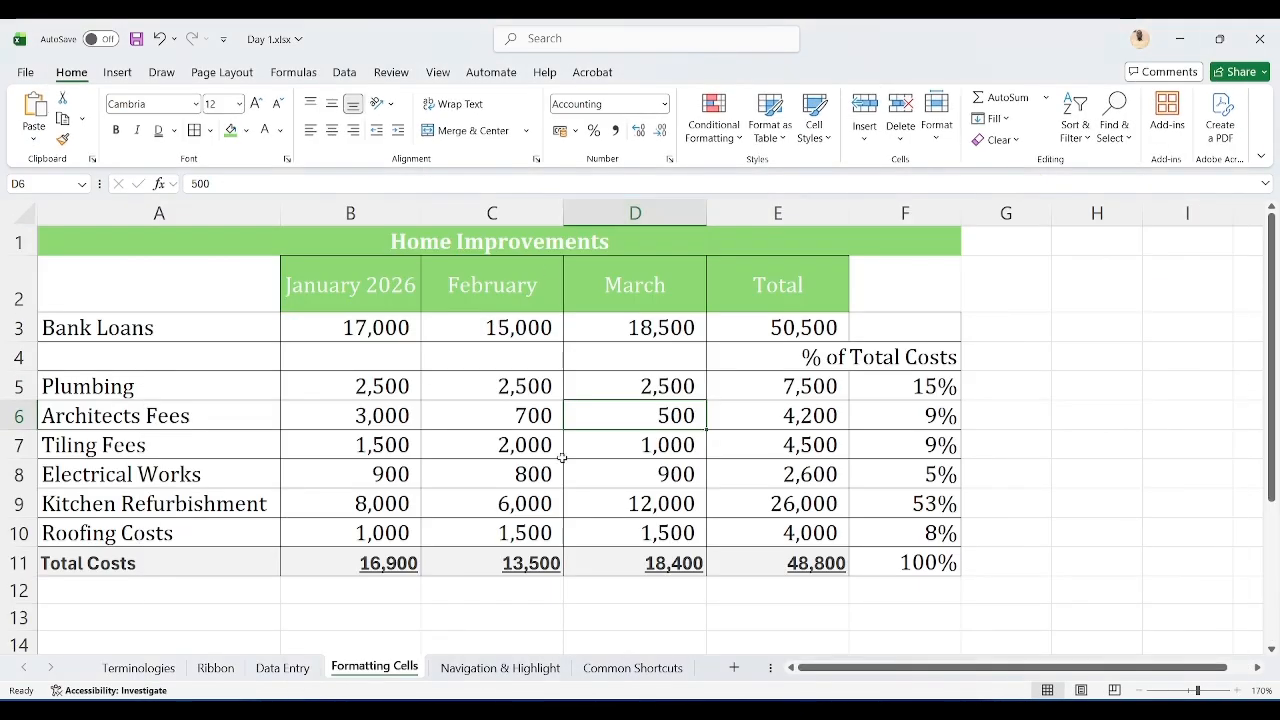
{"action": "key", "text": "alt+Tab"}
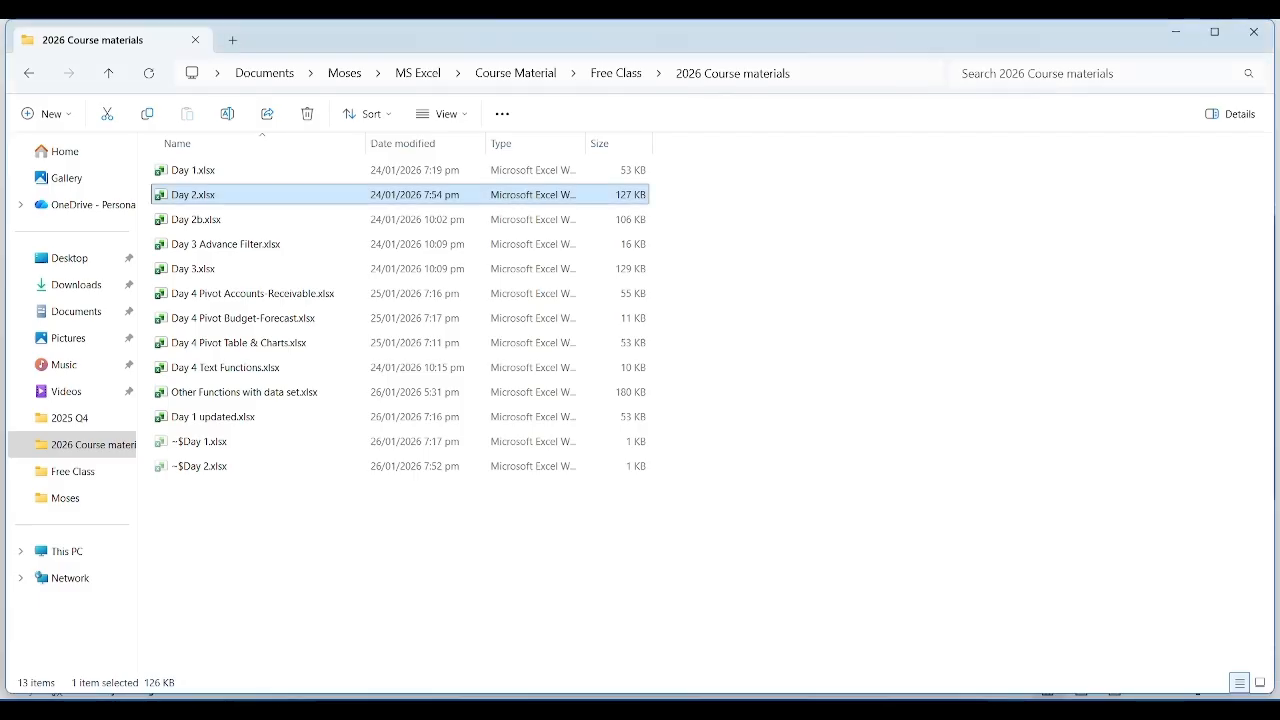
{"action": "double_click", "coordinate": [267, 223]}
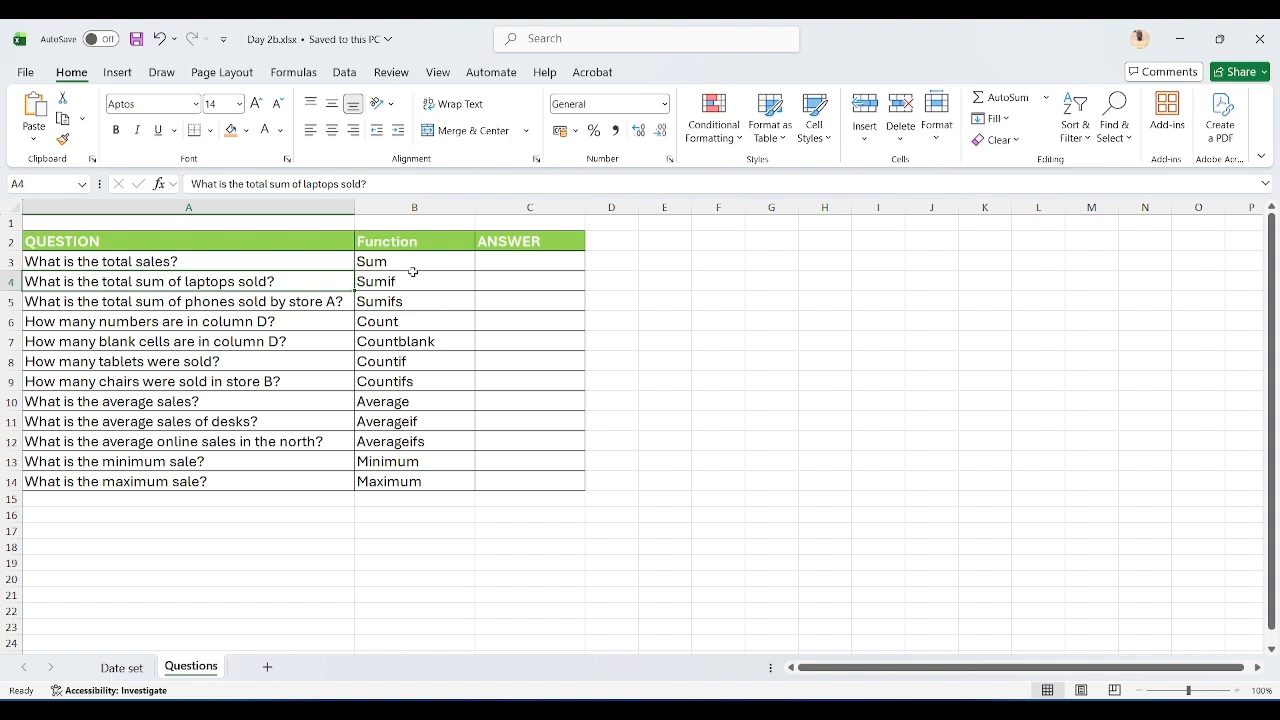
Step: Review the Questions sheet's list of questions and the functions assigned to each
{"action": "left_click_drag", "start_coordinate": [410, 265], "coordinate": [388, 474]}
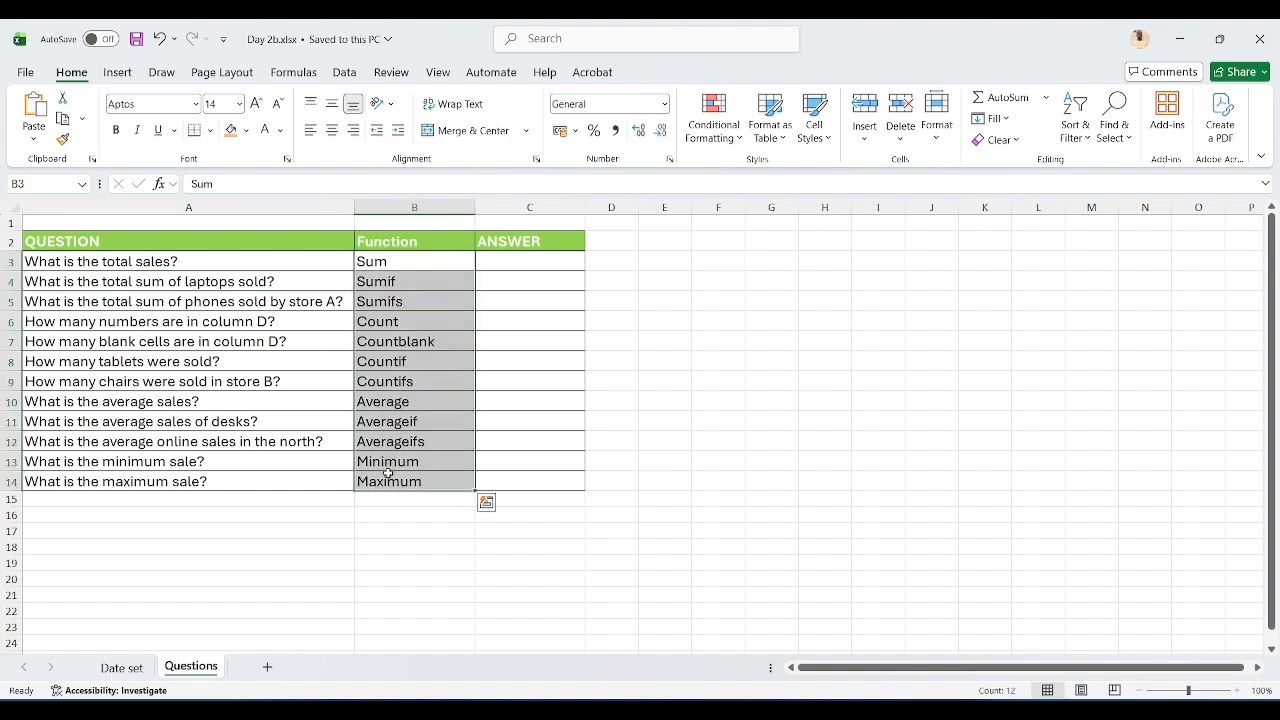
{"action": "key", "text": "Up"}
{"action": "key", "text": "Down"}
{"action": "key", "text": "Down"}
{"action": "key", "text": "Down"}
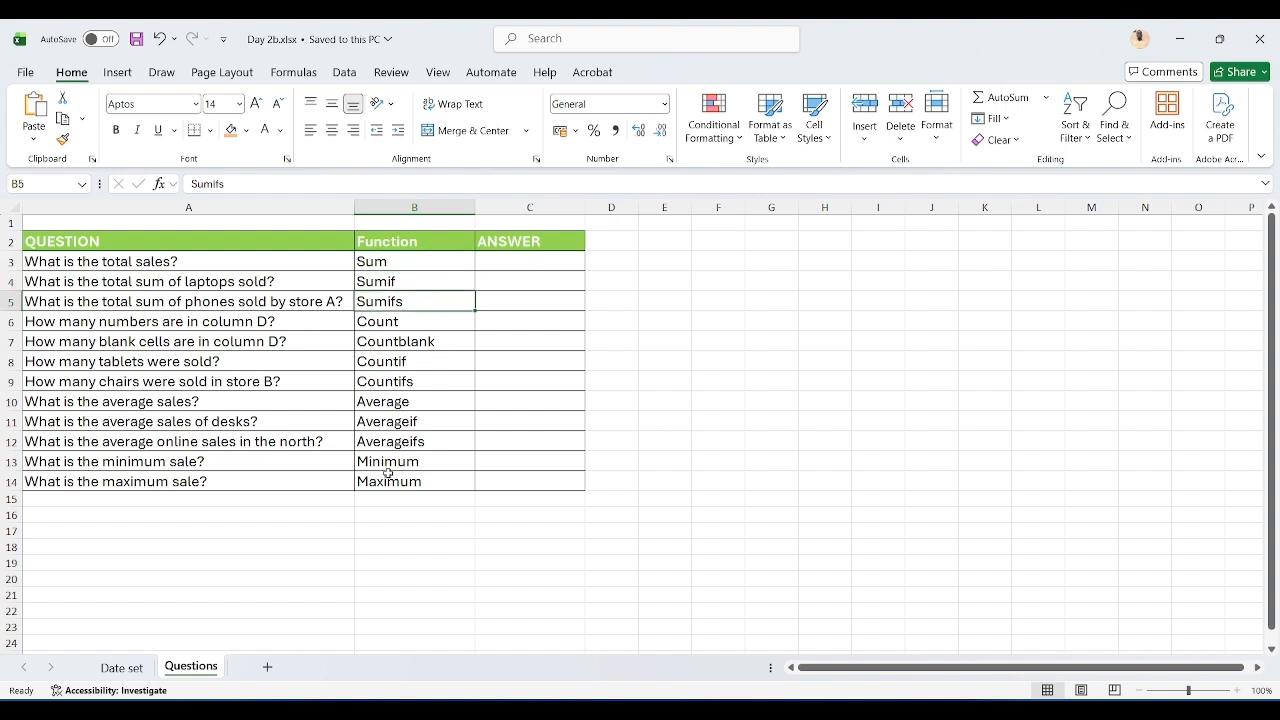
{"action": "key", "text": "Up"}
{"action": "key", "text": "Down"}
{"action": "key", "text": "Down"}
{"action": "key", "text": "Down"}
{"action": "key", "text": "Down"}
{"action": "key", "text": "Down"}
{"action": "key", "text": "Down"}
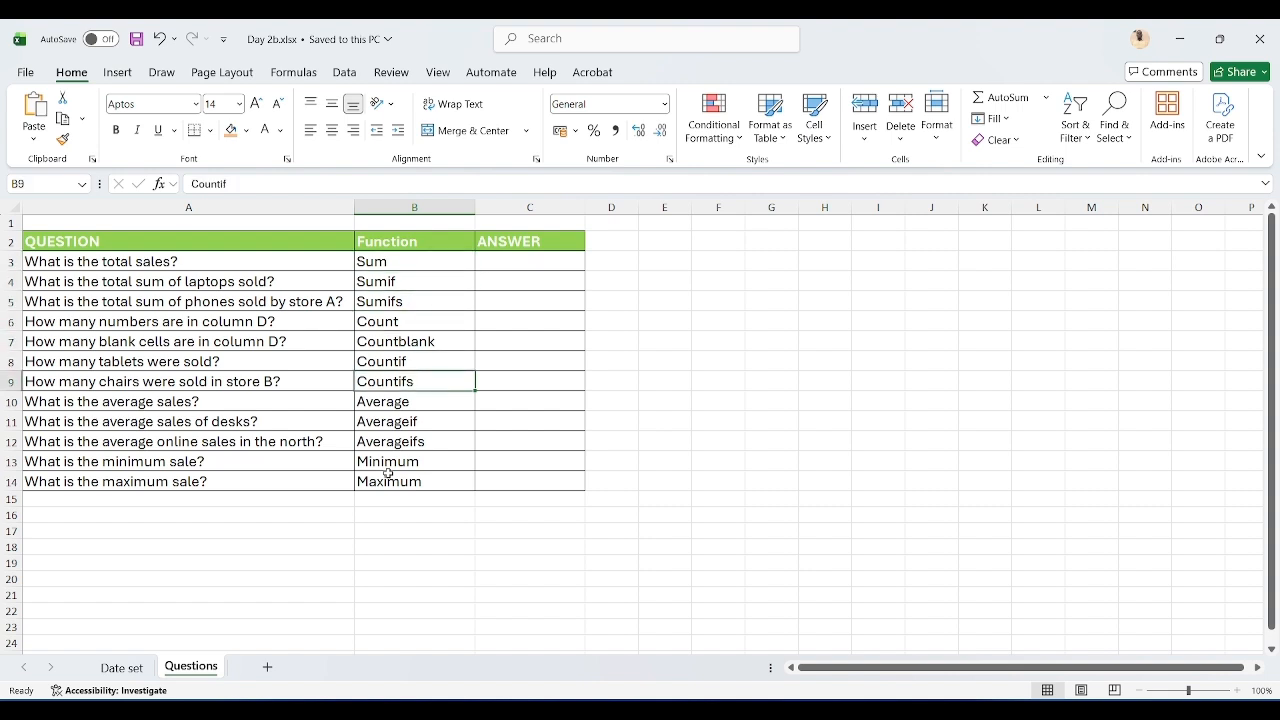
{"action": "left_click", "coordinate": [537, 345]}
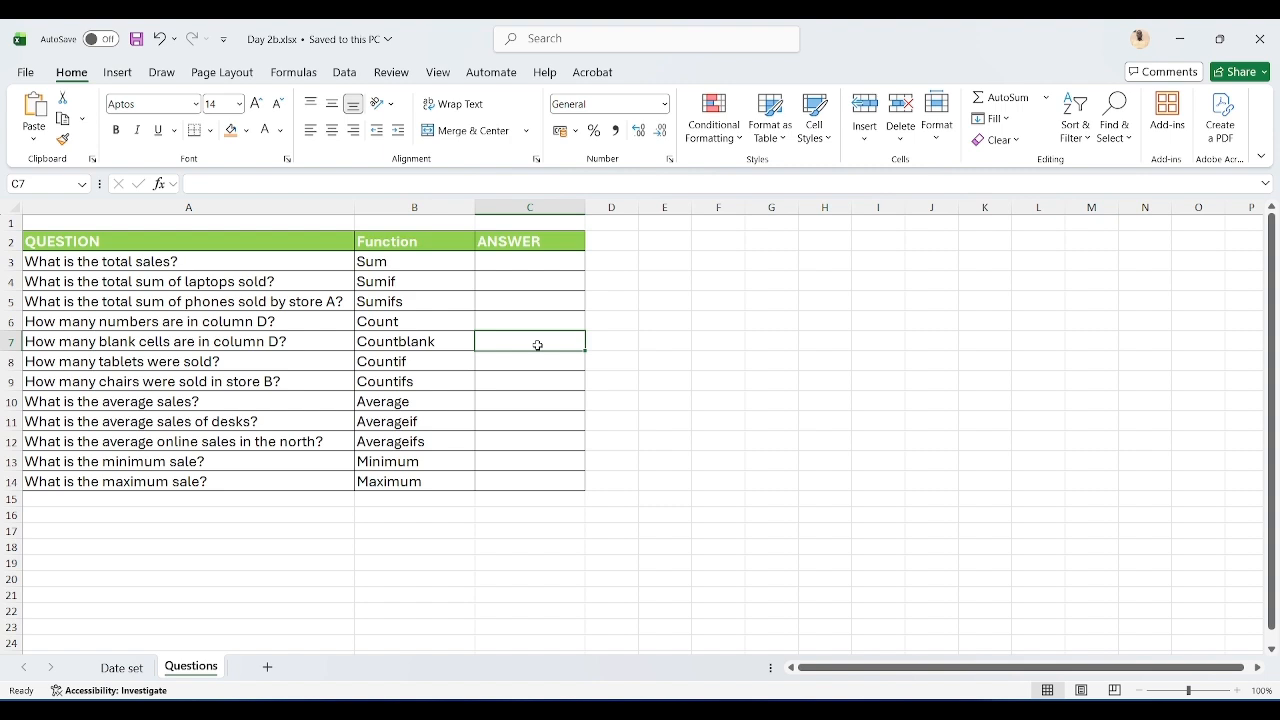
{"action": "key", "text": "Down"}
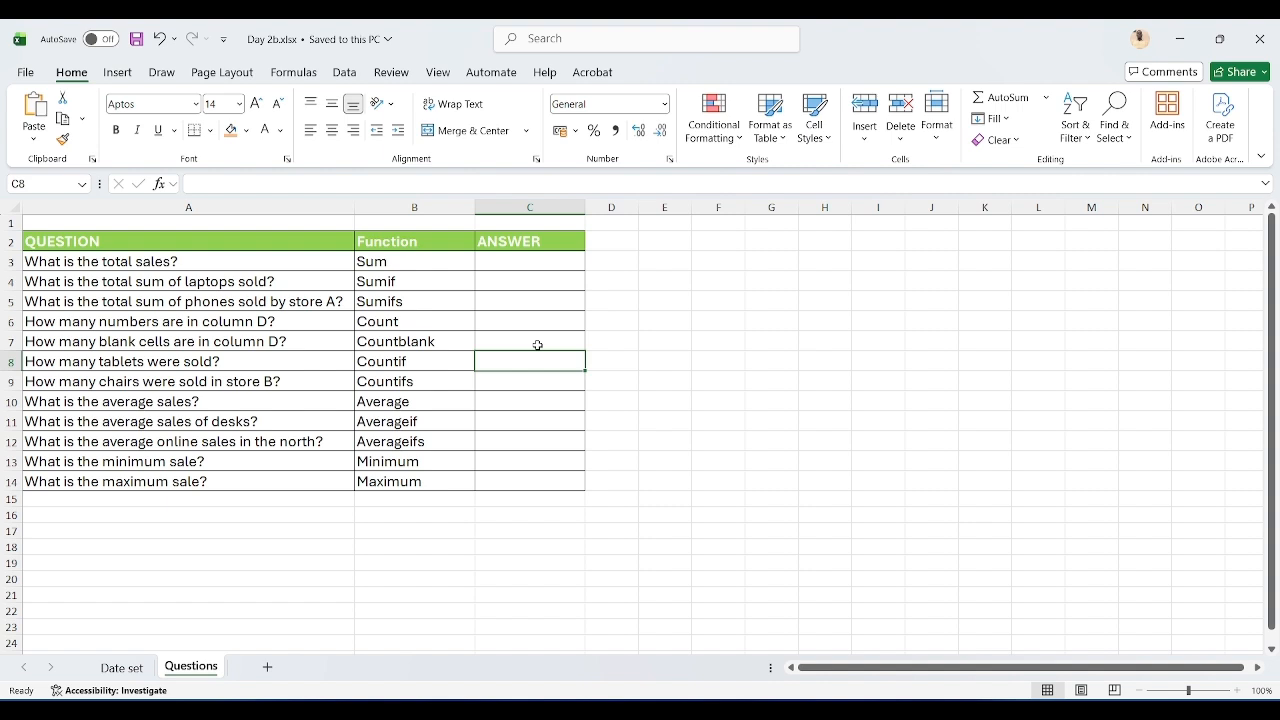
{"action": "key", "text": "Down"}
{"action": "key", "text": "Down"}
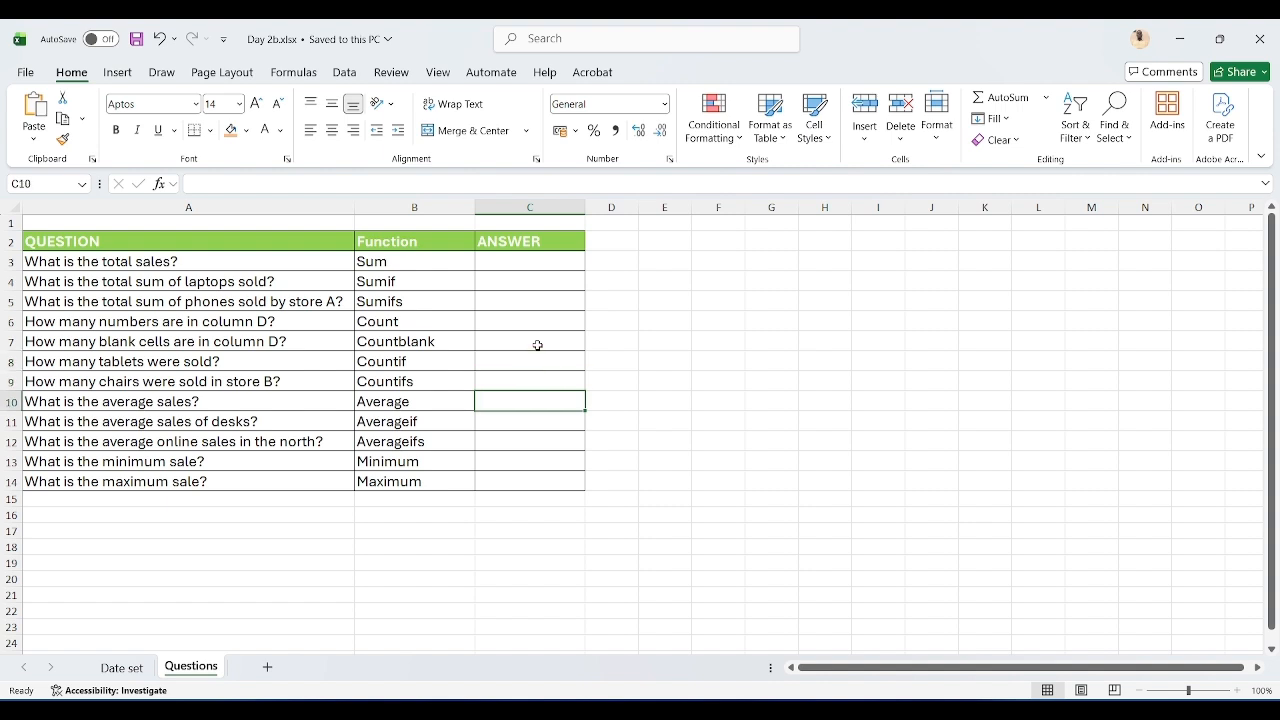
{"action": "left_click", "coordinate": [484, 458]}
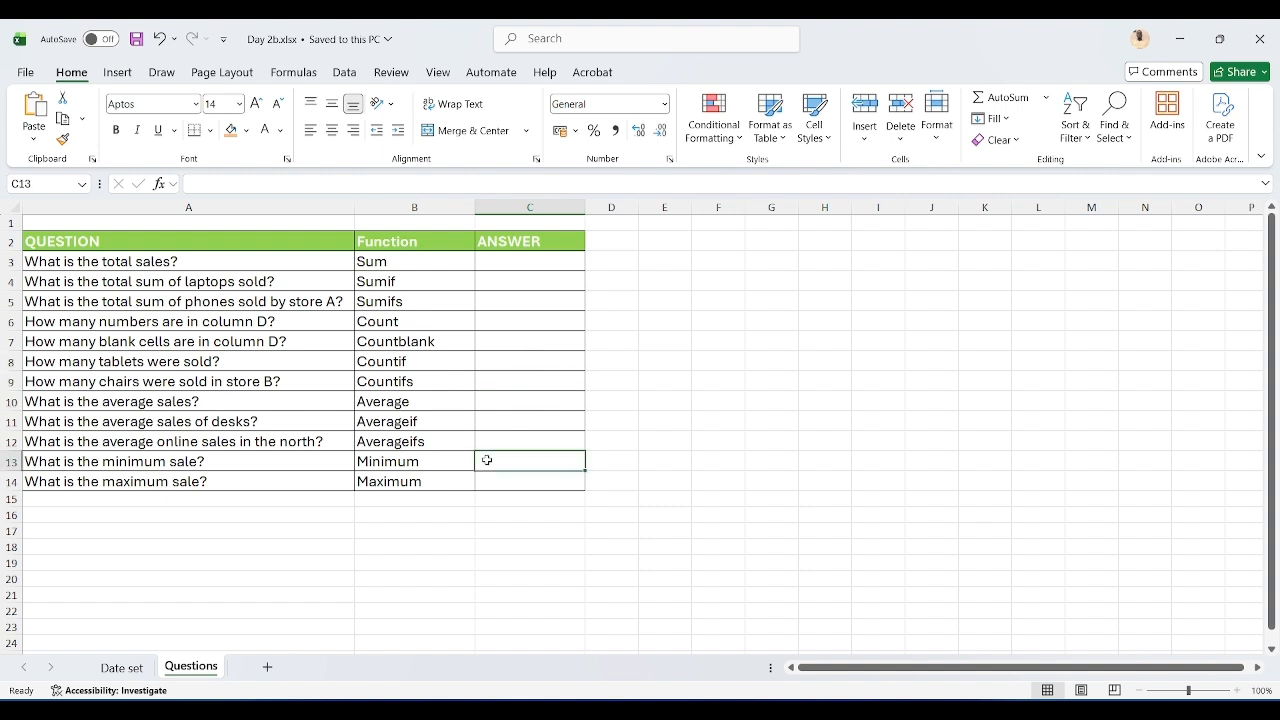
Step: Go to the Date set sheet, return to the top of the data and select cell M2 under the Switch heading
{"action": "left_click", "coordinate": [134, 666]}
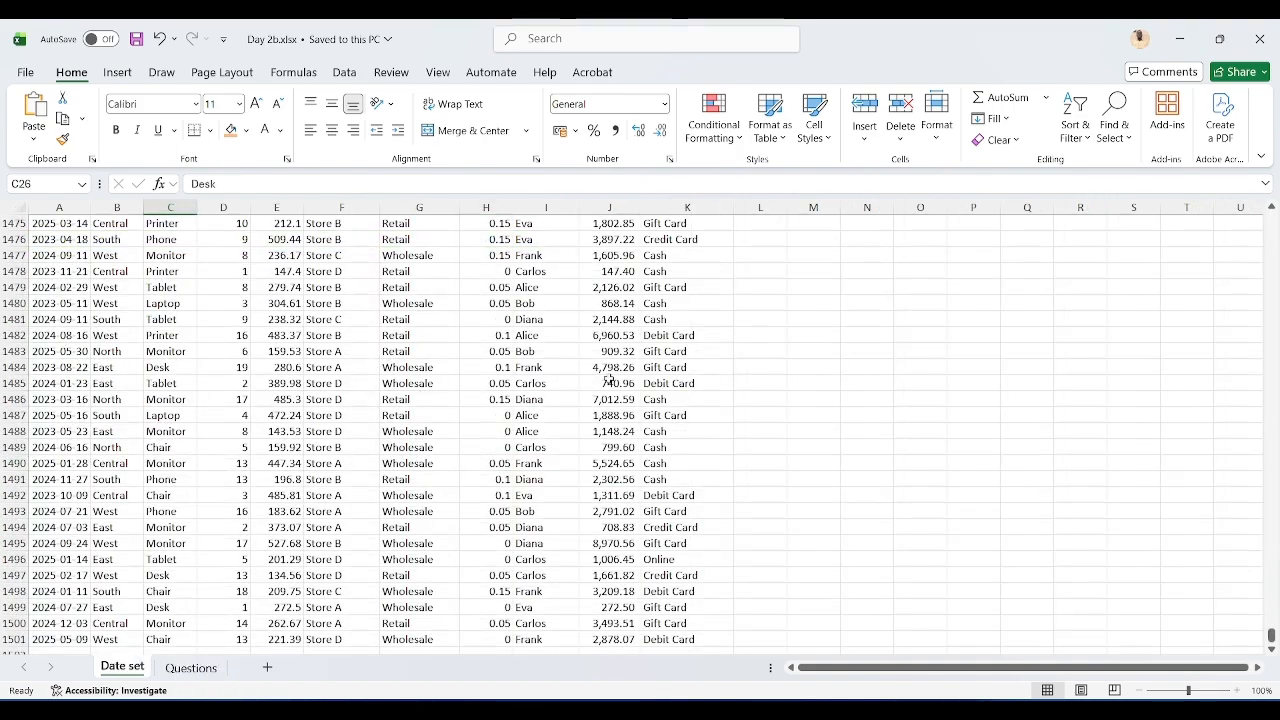
{"action": "scroll", "coordinate": [734, 338], "scroll_direction": "up", "scroll_amount": 20}
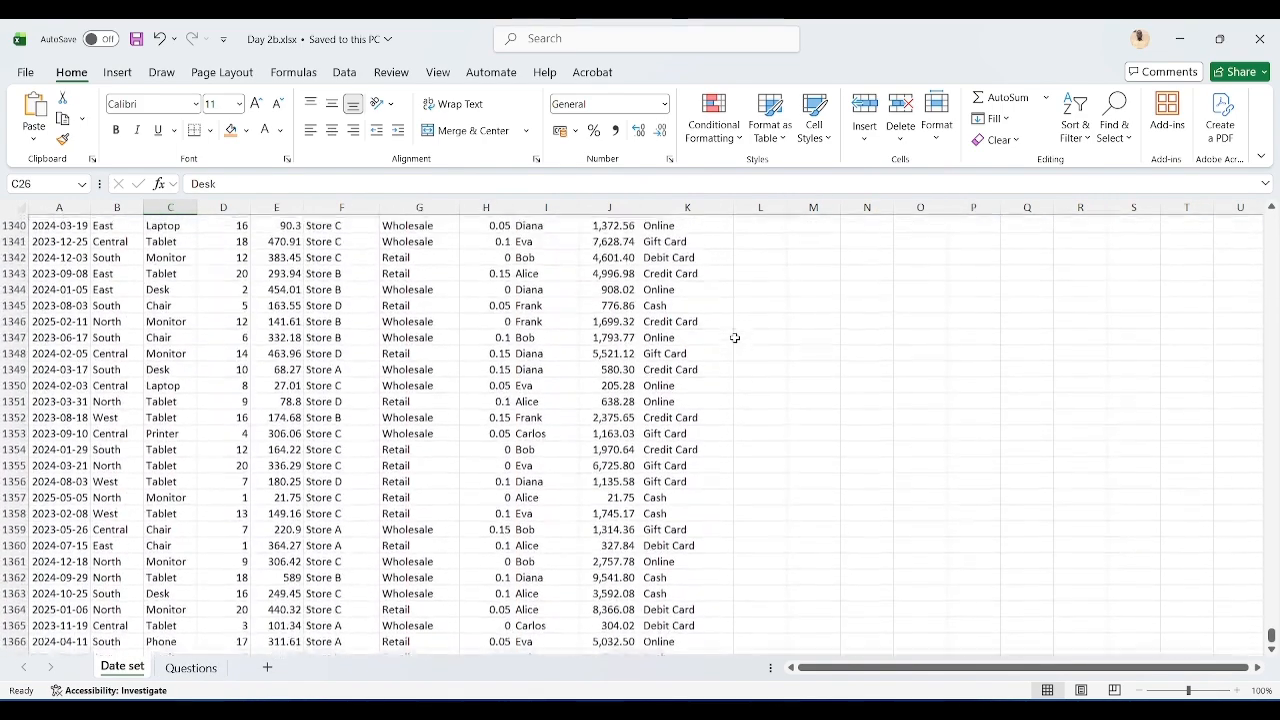
{"action": "scroll", "coordinate": [735, 338], "scroll_direction": "up", "scroll_amount": 1}
{"action": "left_click", "coordinate": [744, 339]}
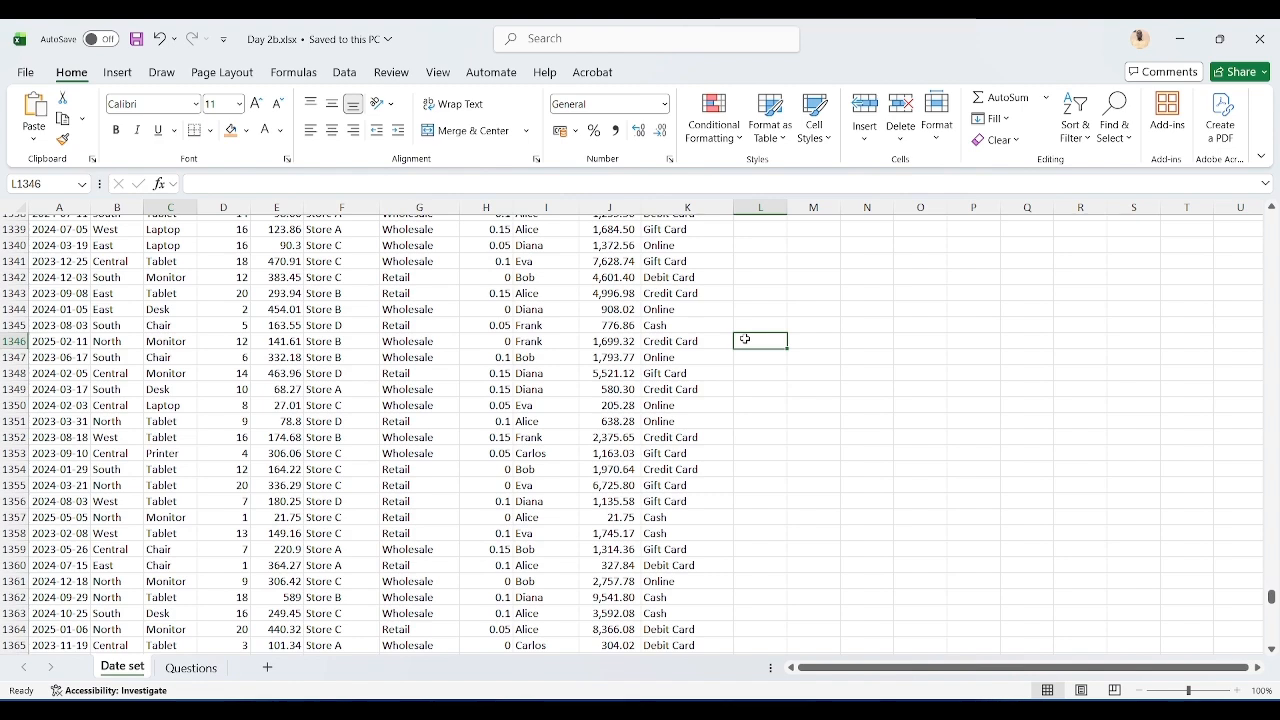
{"action": "key", "text": "ctrl+Up"}
{"action": "key", "text": "Right"}
{"action": "key", "text": "Left"}
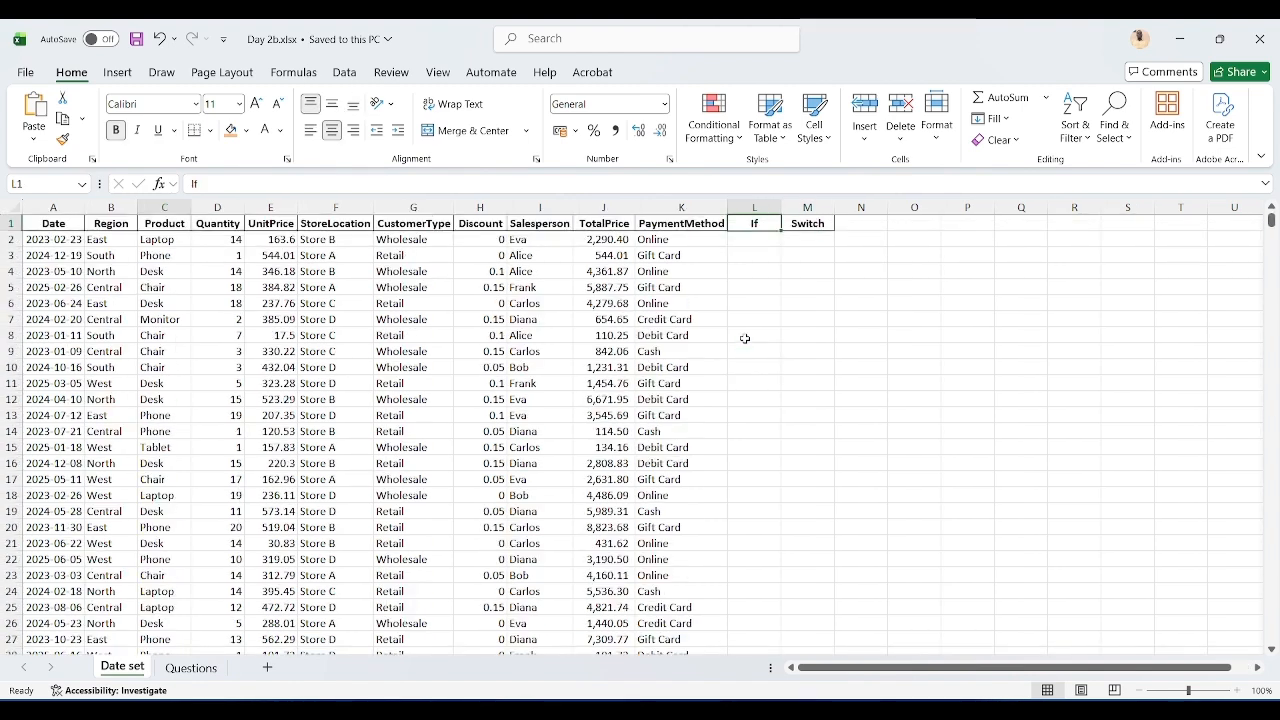
{"action": "key", "text": "Right"}
{"action": "key", "text": "Down"}
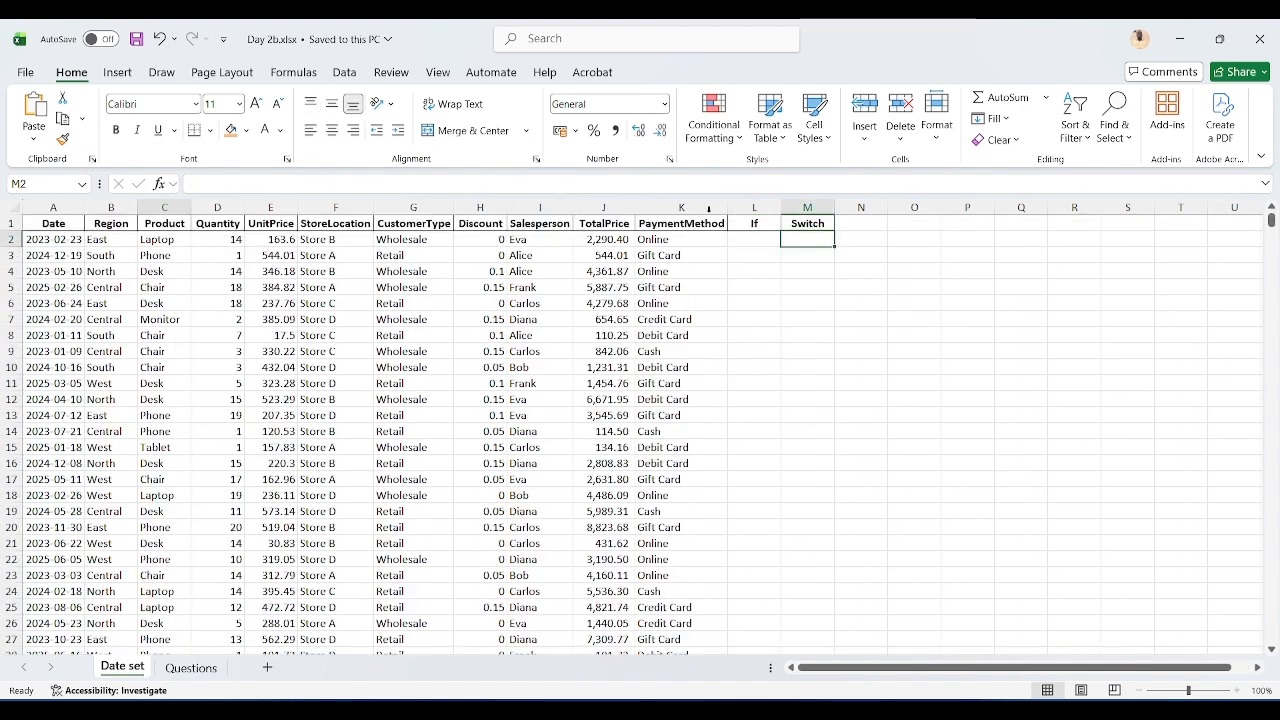